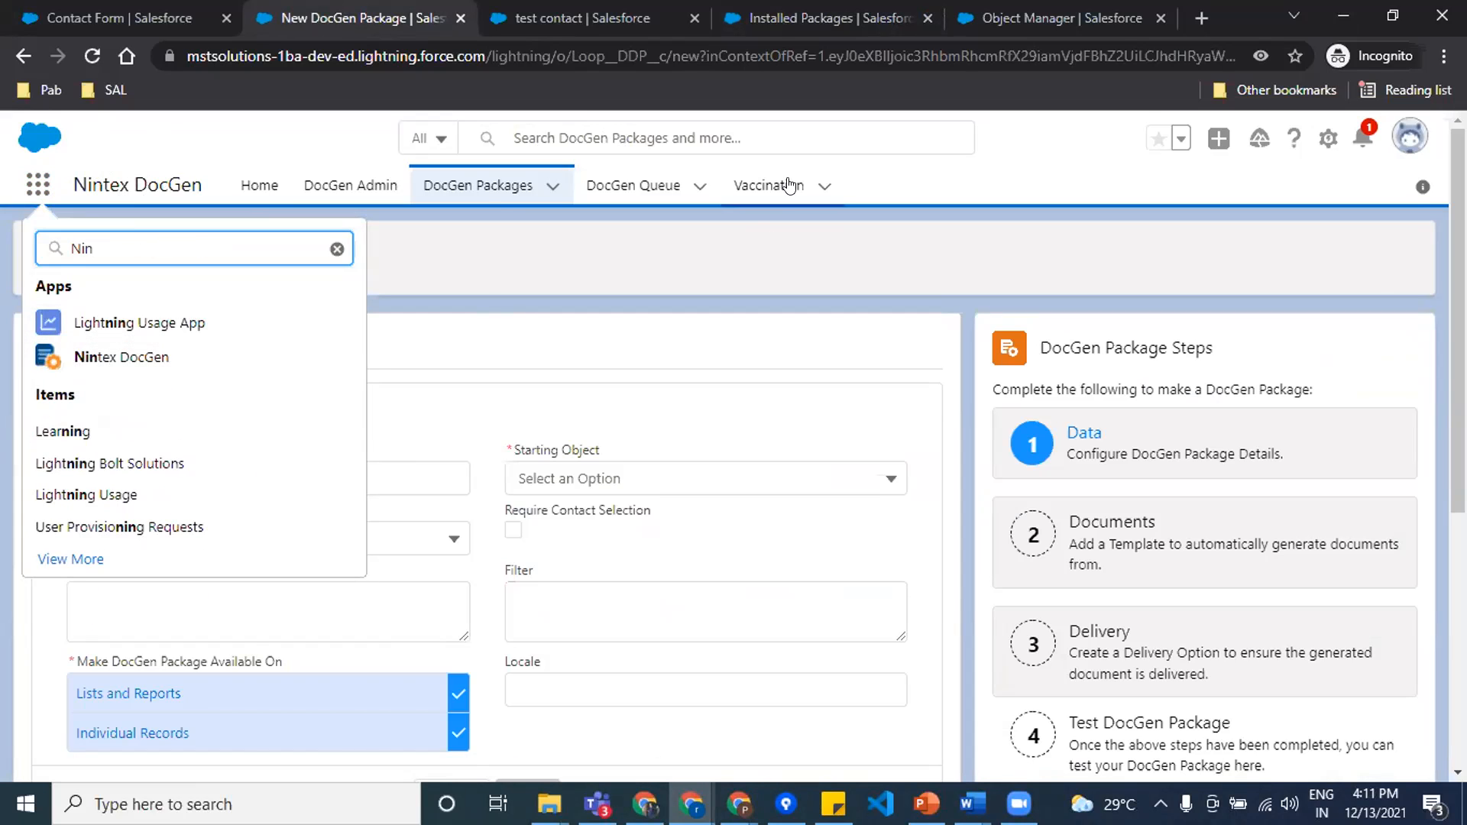
# Step: Return to the DocGen Packages list and start a new DocGen package
pyautogui.click(928, 183)
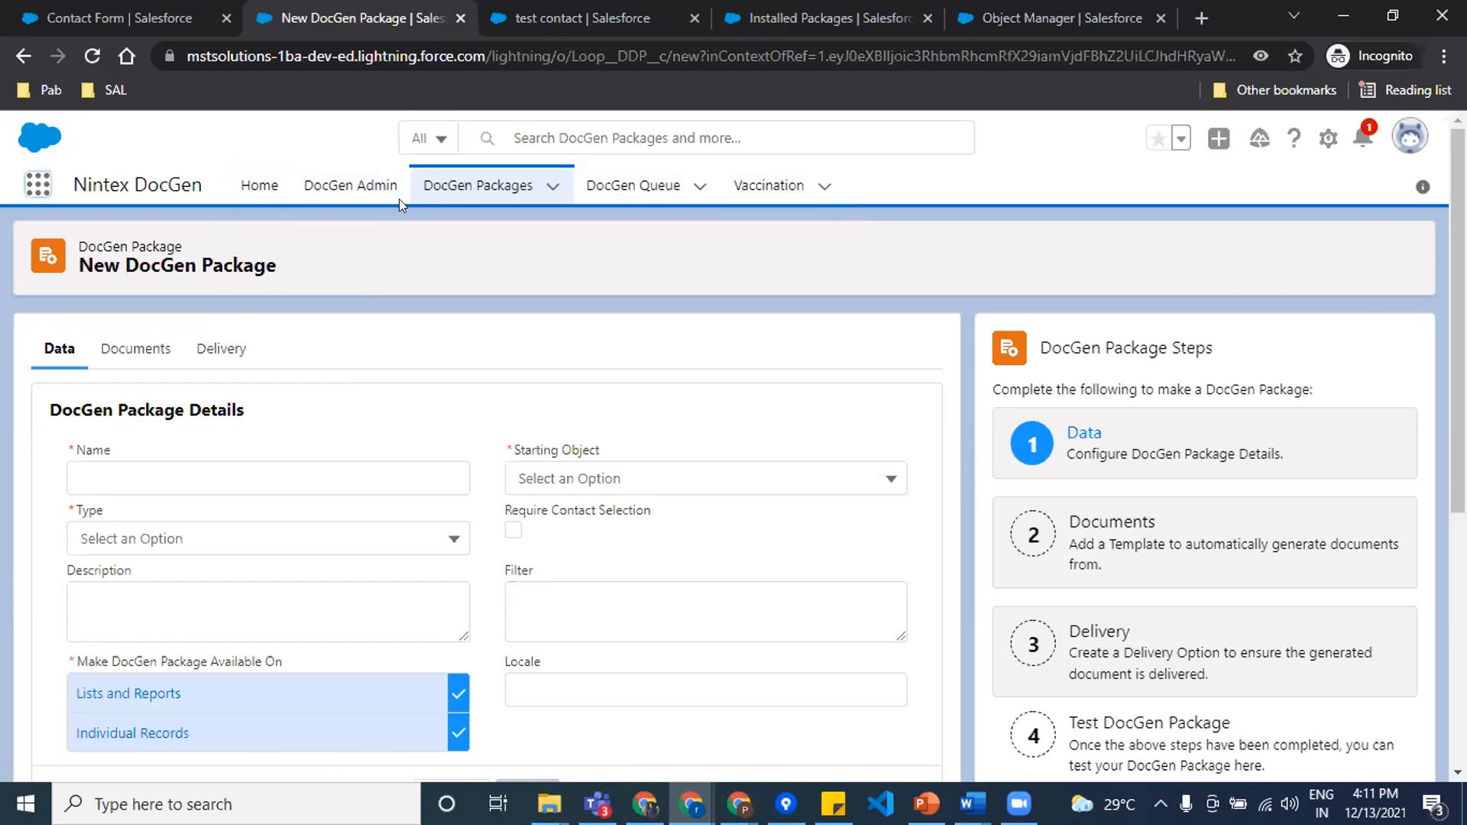
pyautogui.click(474, 195)
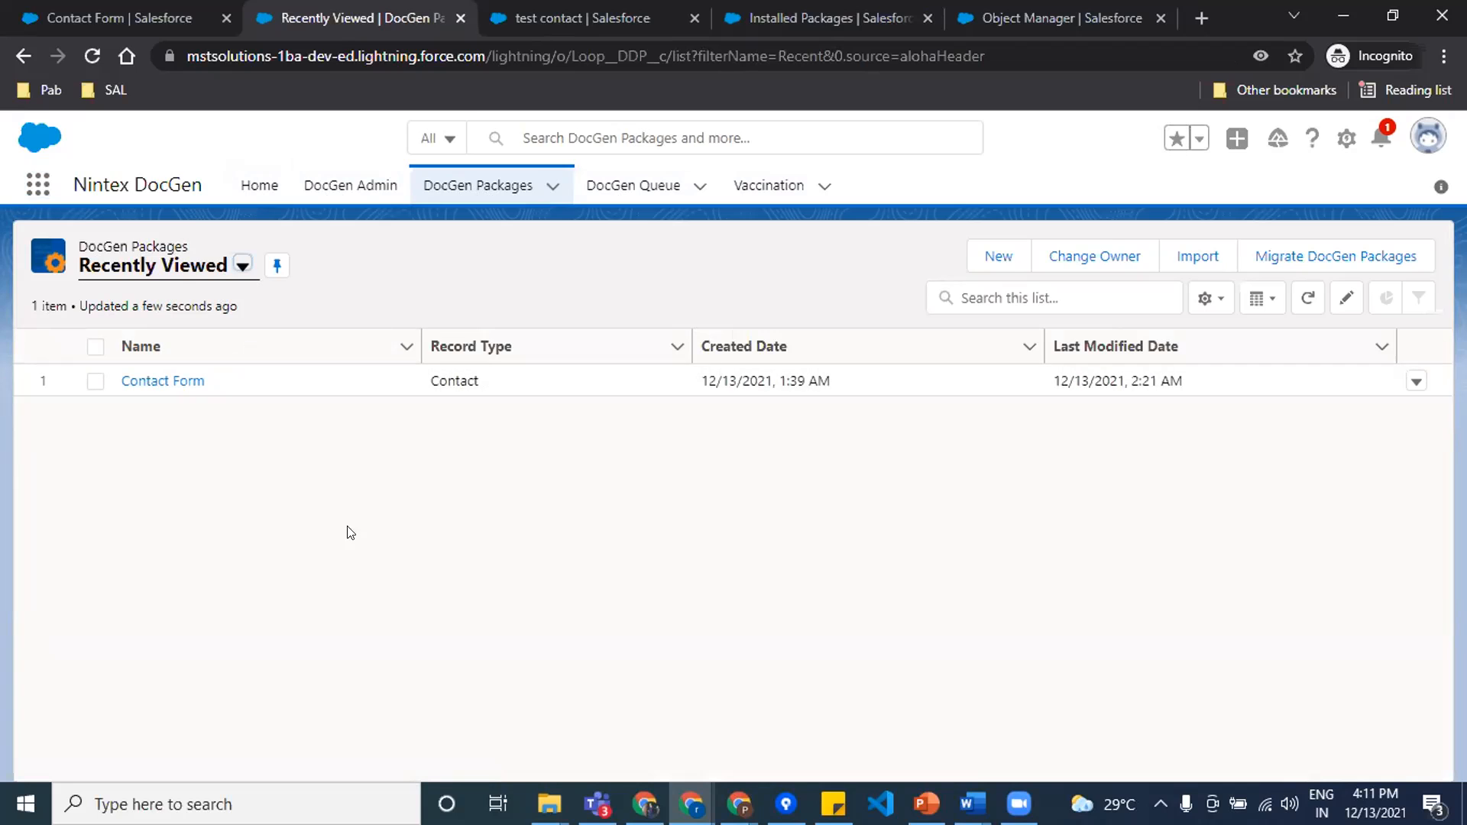
pyautogui.click(992, 264)
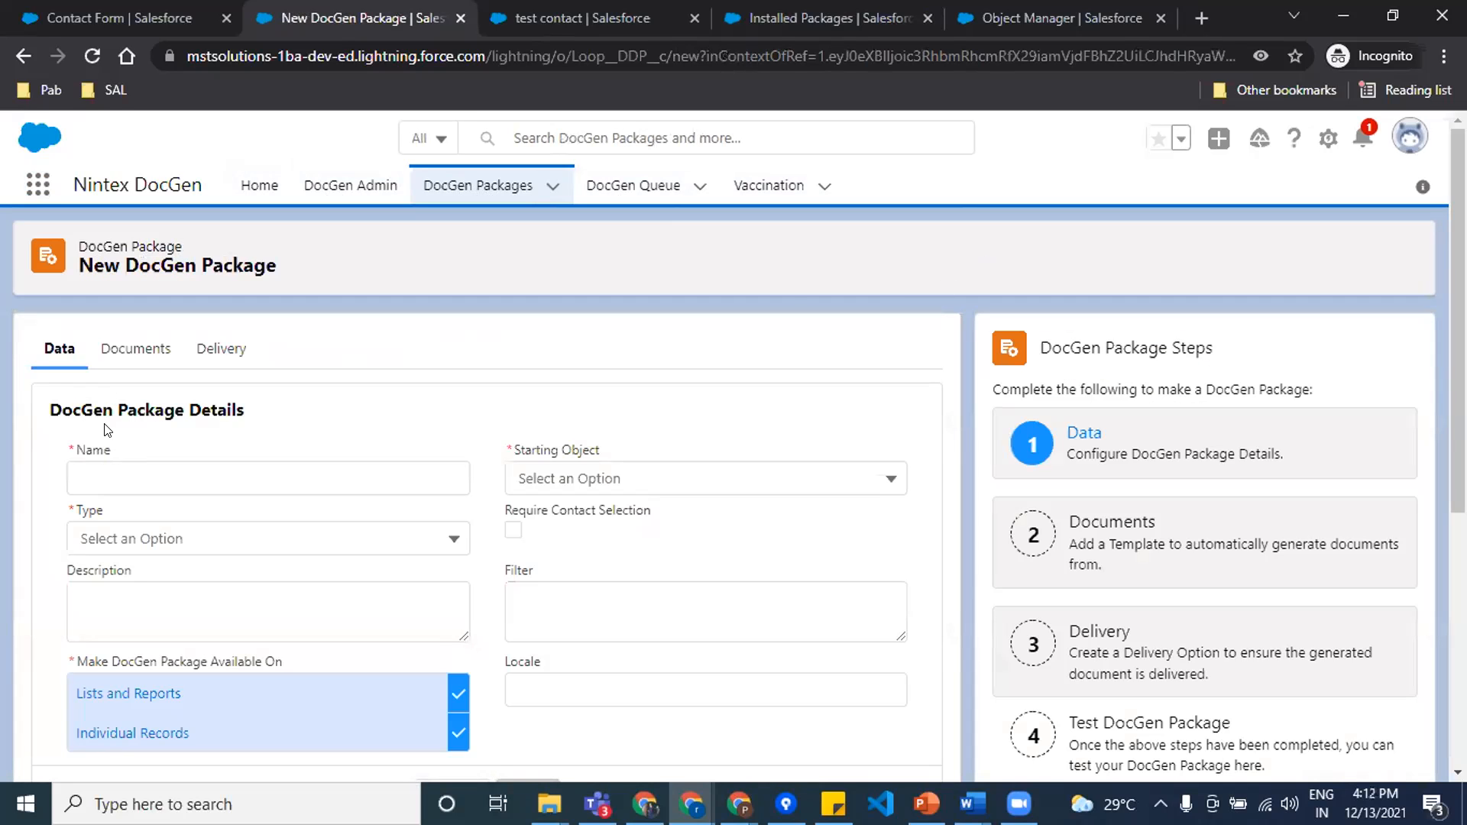
# Step: Name the new DocGen package "test package"
pyautogui.scroll(-2, 274, 461)
pyautogui.scroll(2, 274, 461)
pyautogui.click(266, 463)
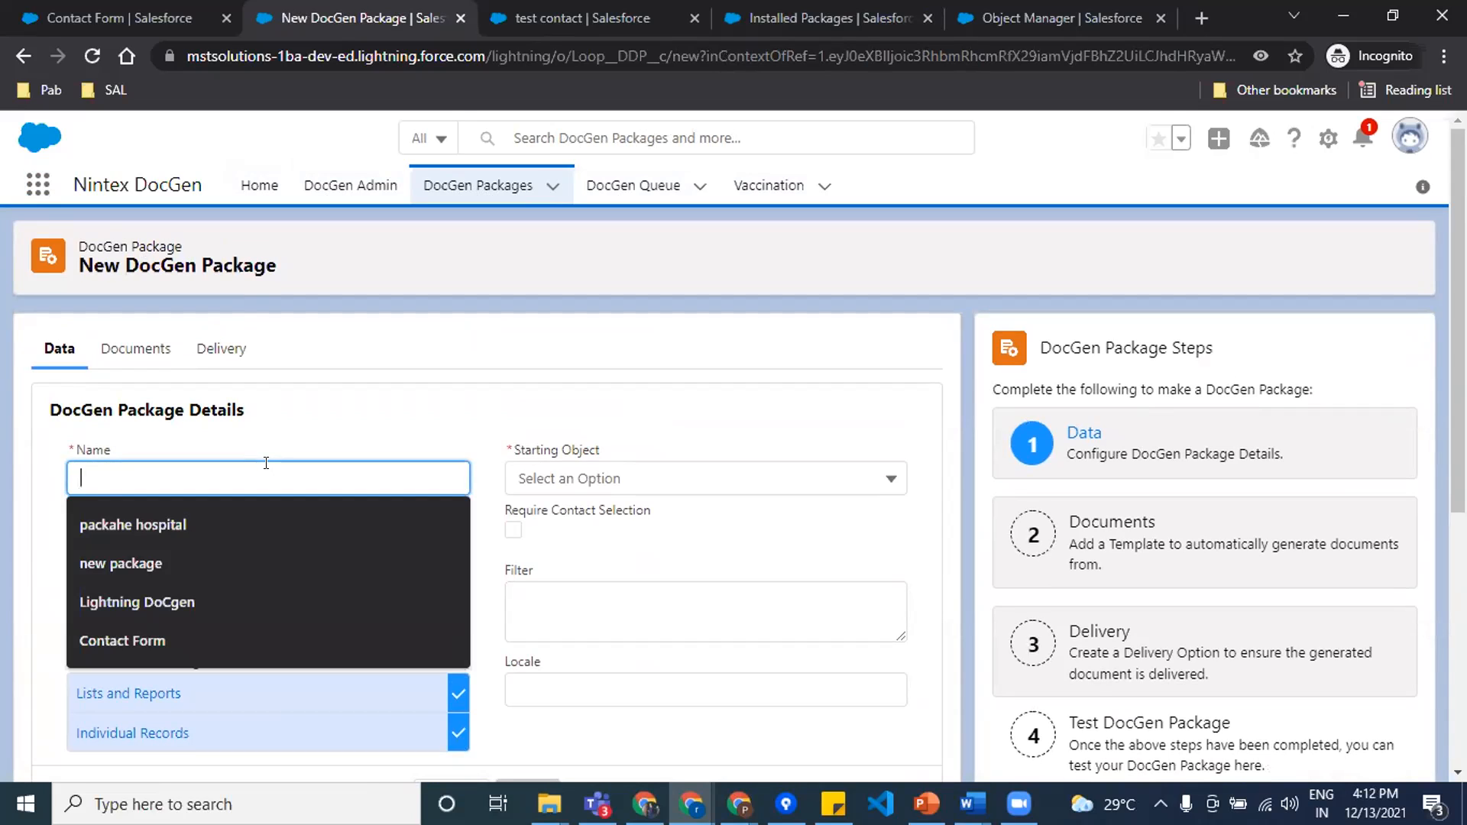
pyautogui.write('t')
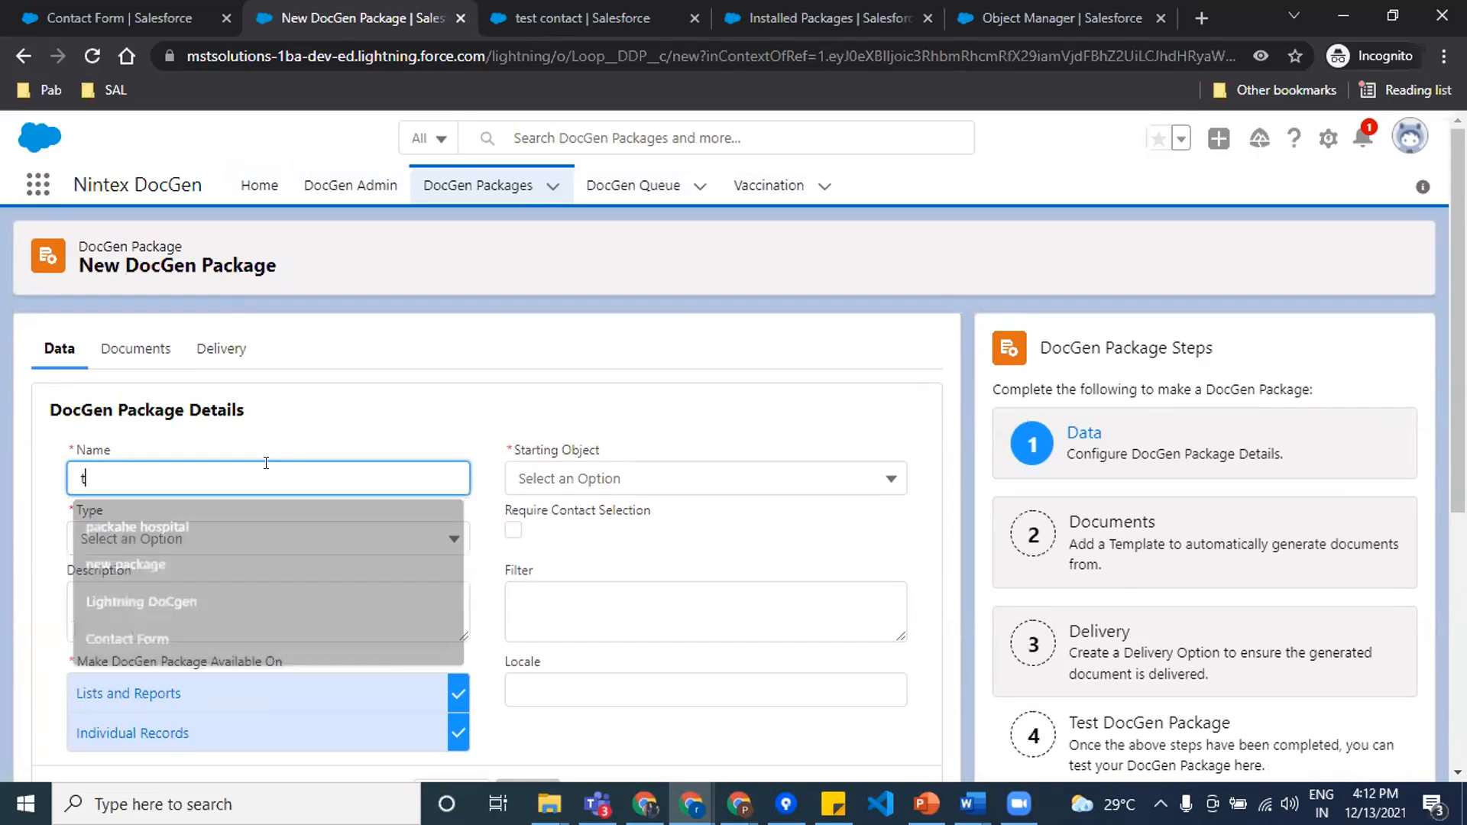
pyautogui.write('est package')
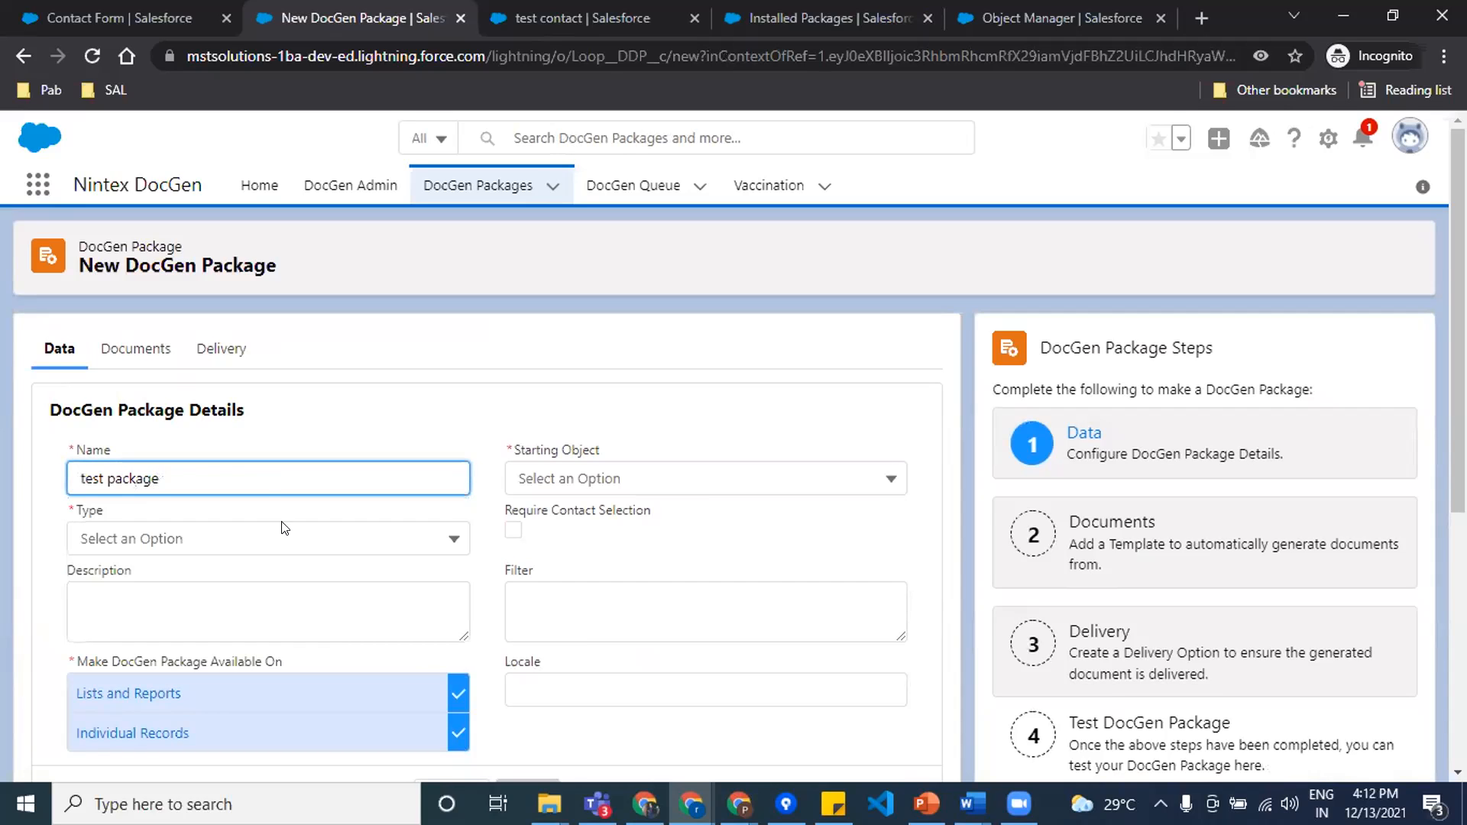
# Step: Set the package type to Quote
pyautogui.click(295, 538)
pyautogui.scroll(-3, 285, 562)
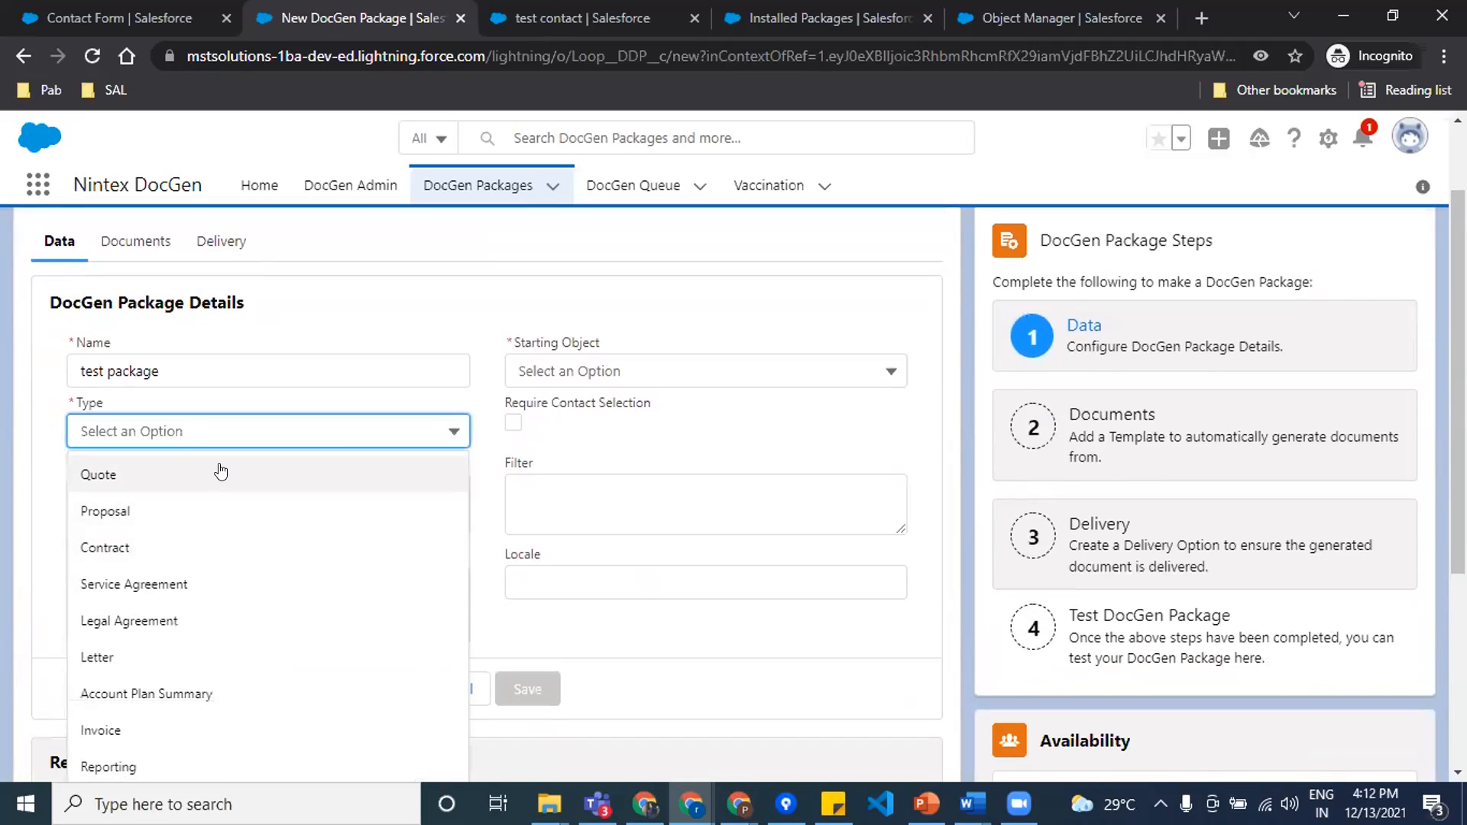
pyautogui.scroll(-1, 275, 610)
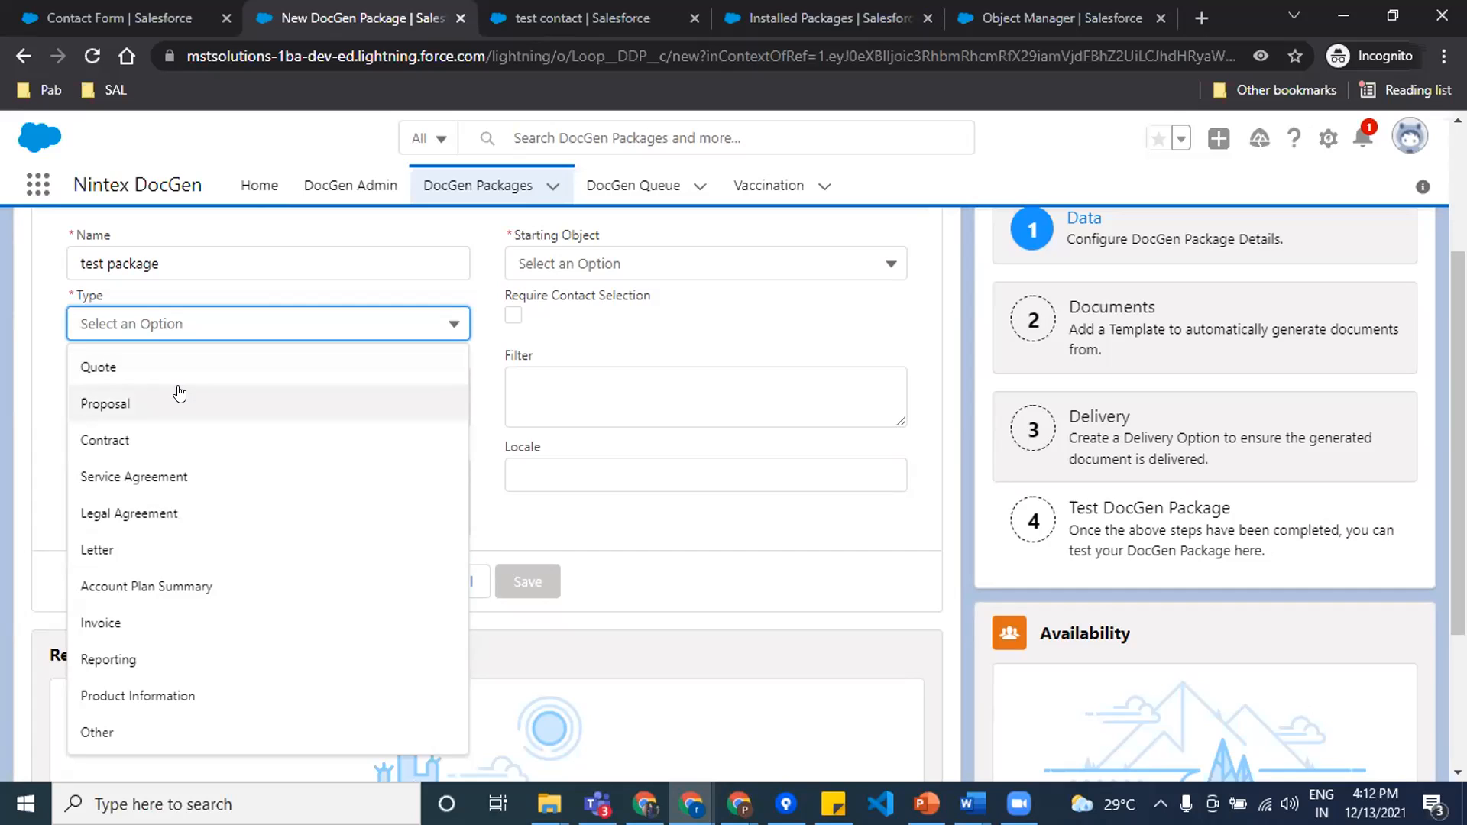
pyautogui.click(214, 366)
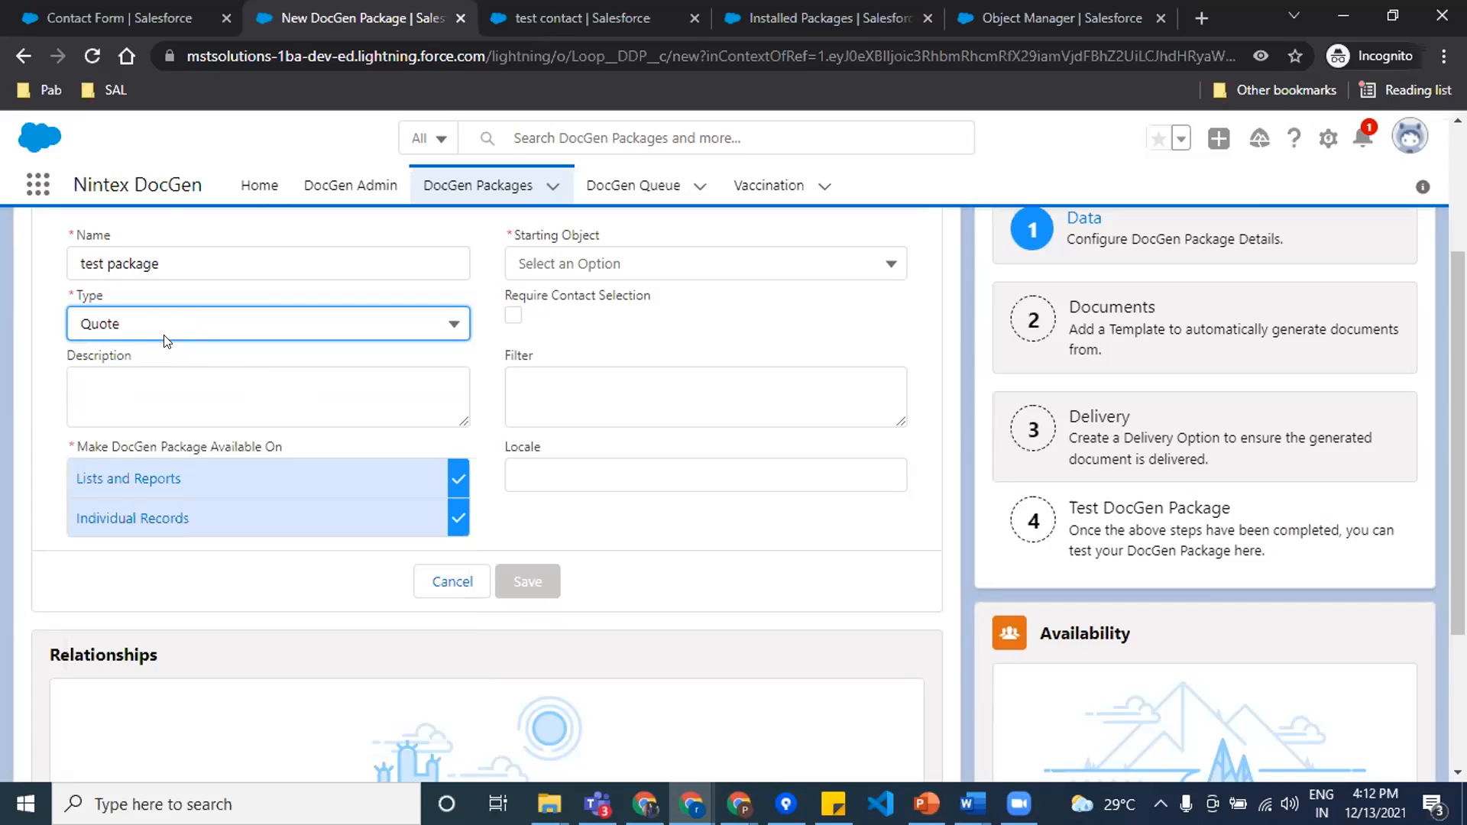
# Step: Try Other as the starting object and look through the list of available object names
pyautogui.scroll(2, 163, 334)
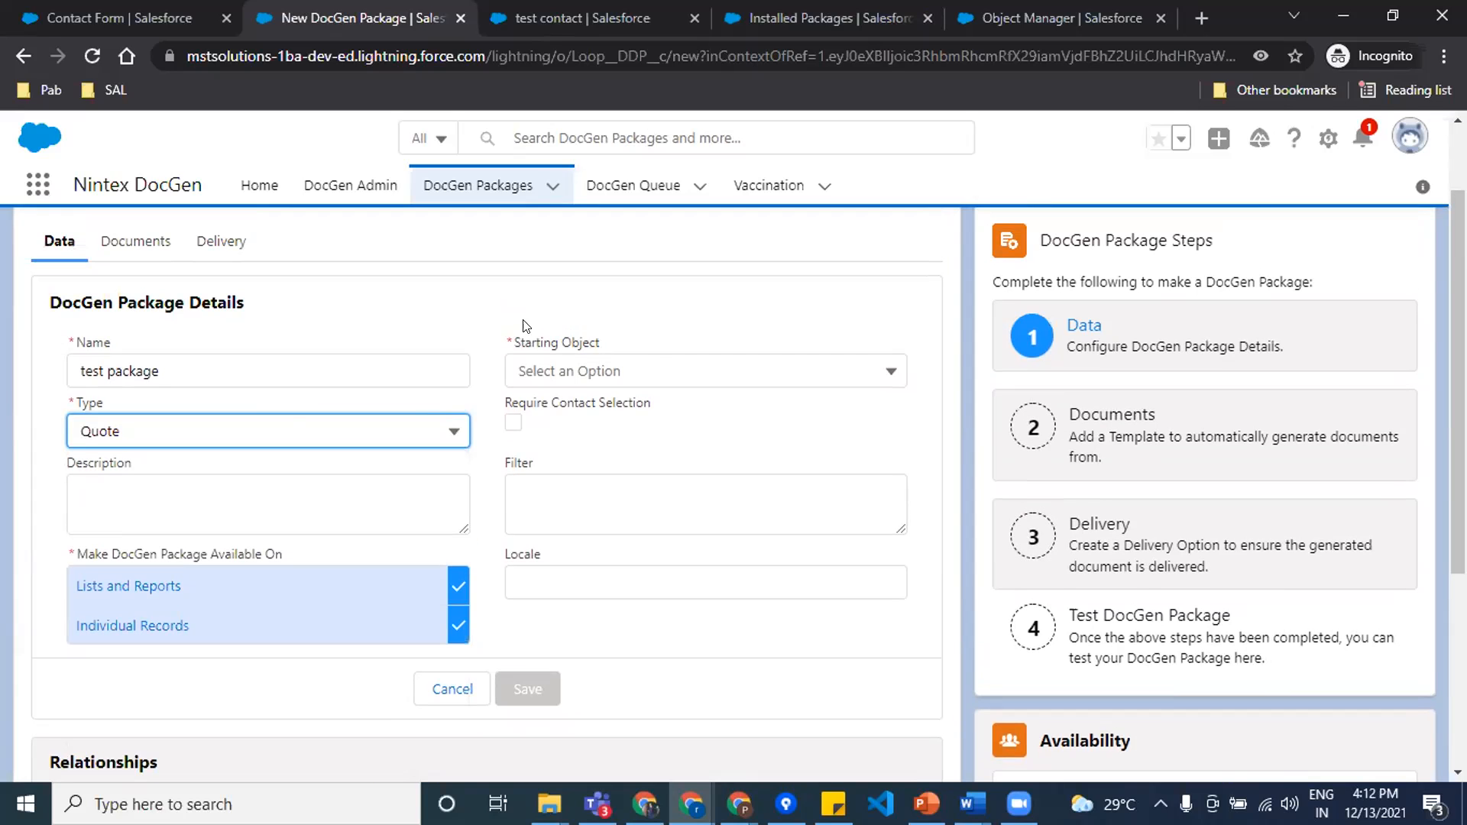
pyautogui.click(681, 372)
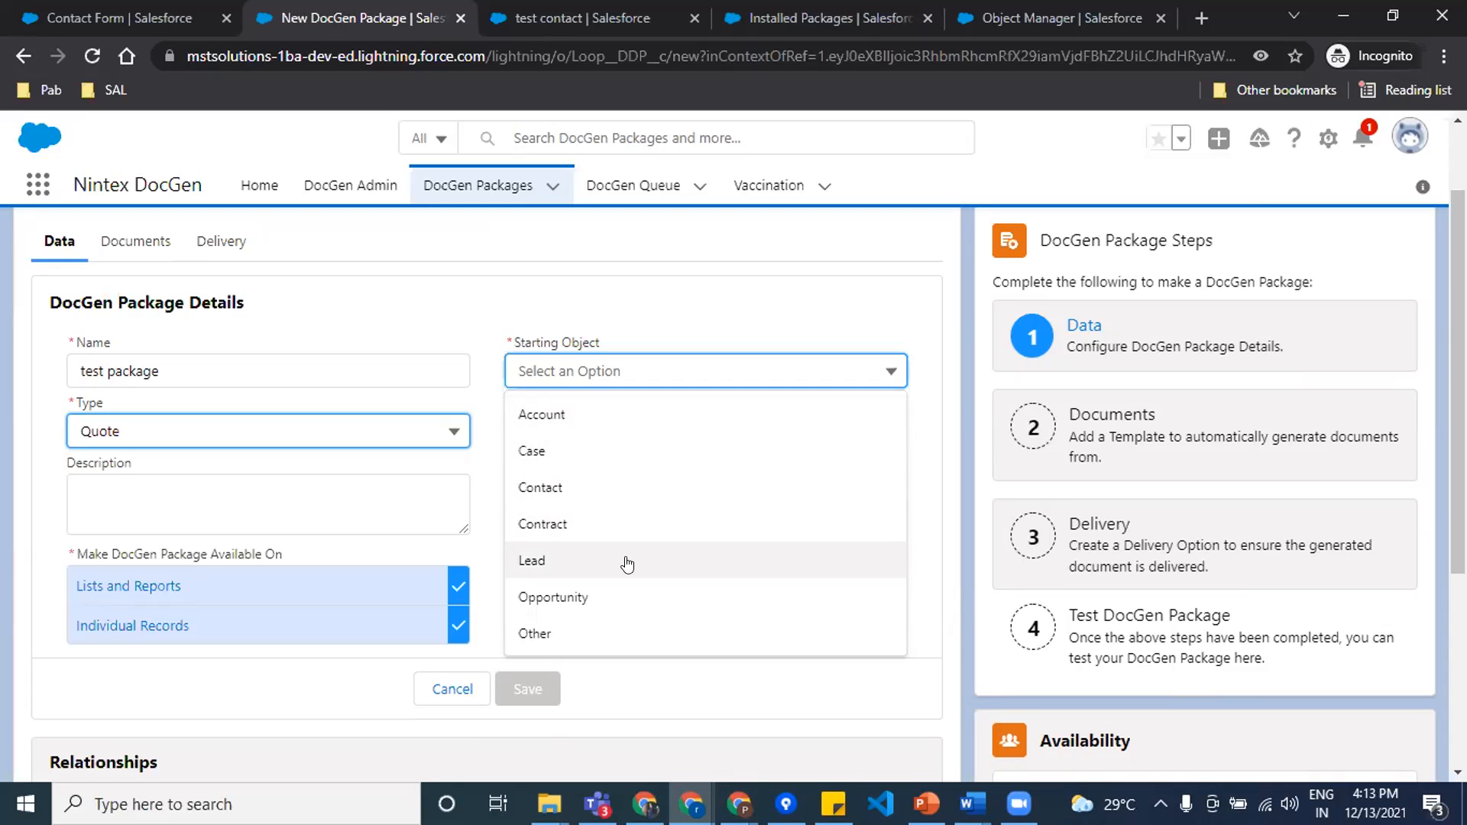
pyautogui.click(533, 635)
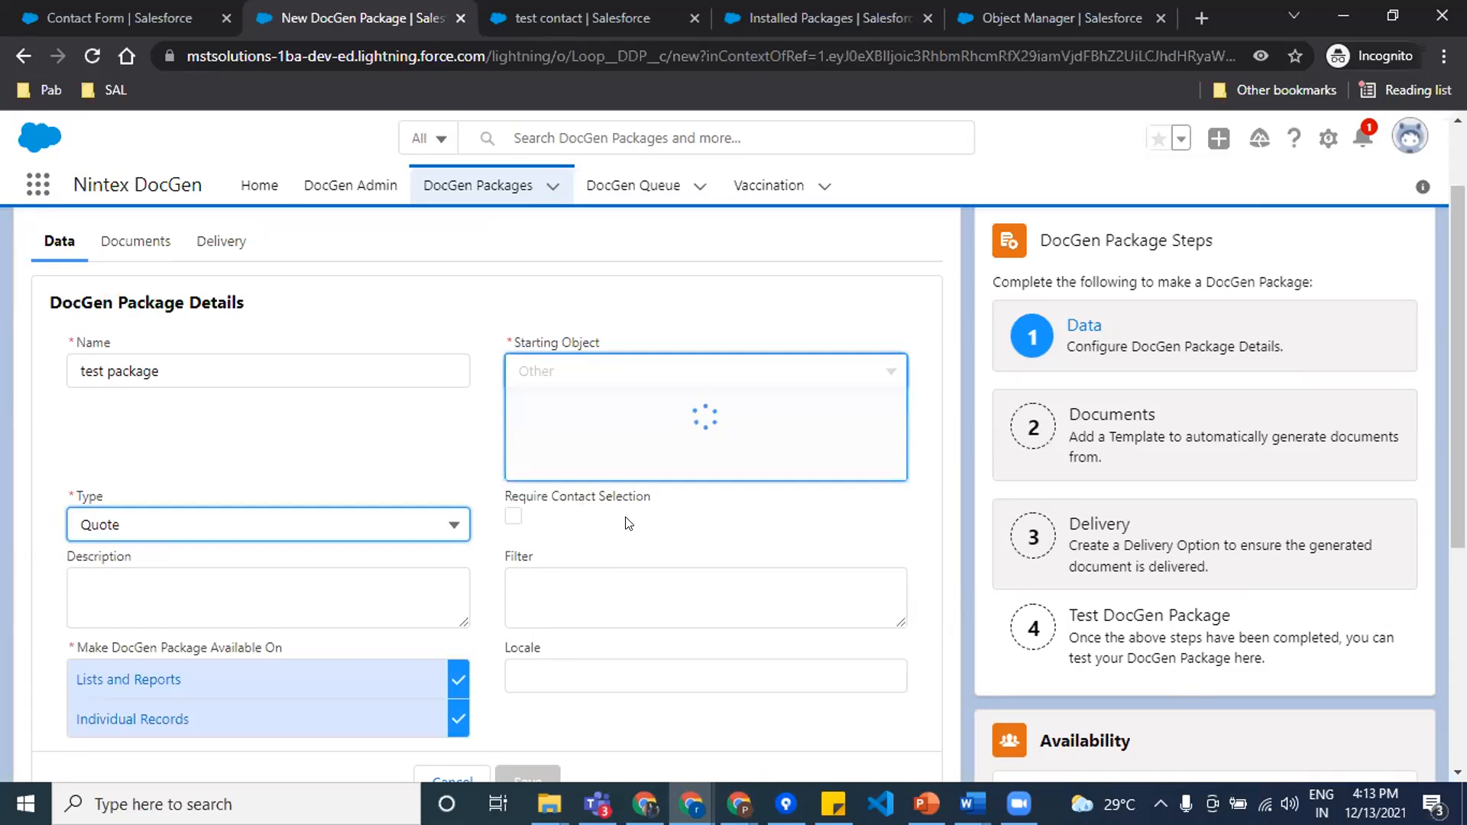
pyautogui.click(608, 451)
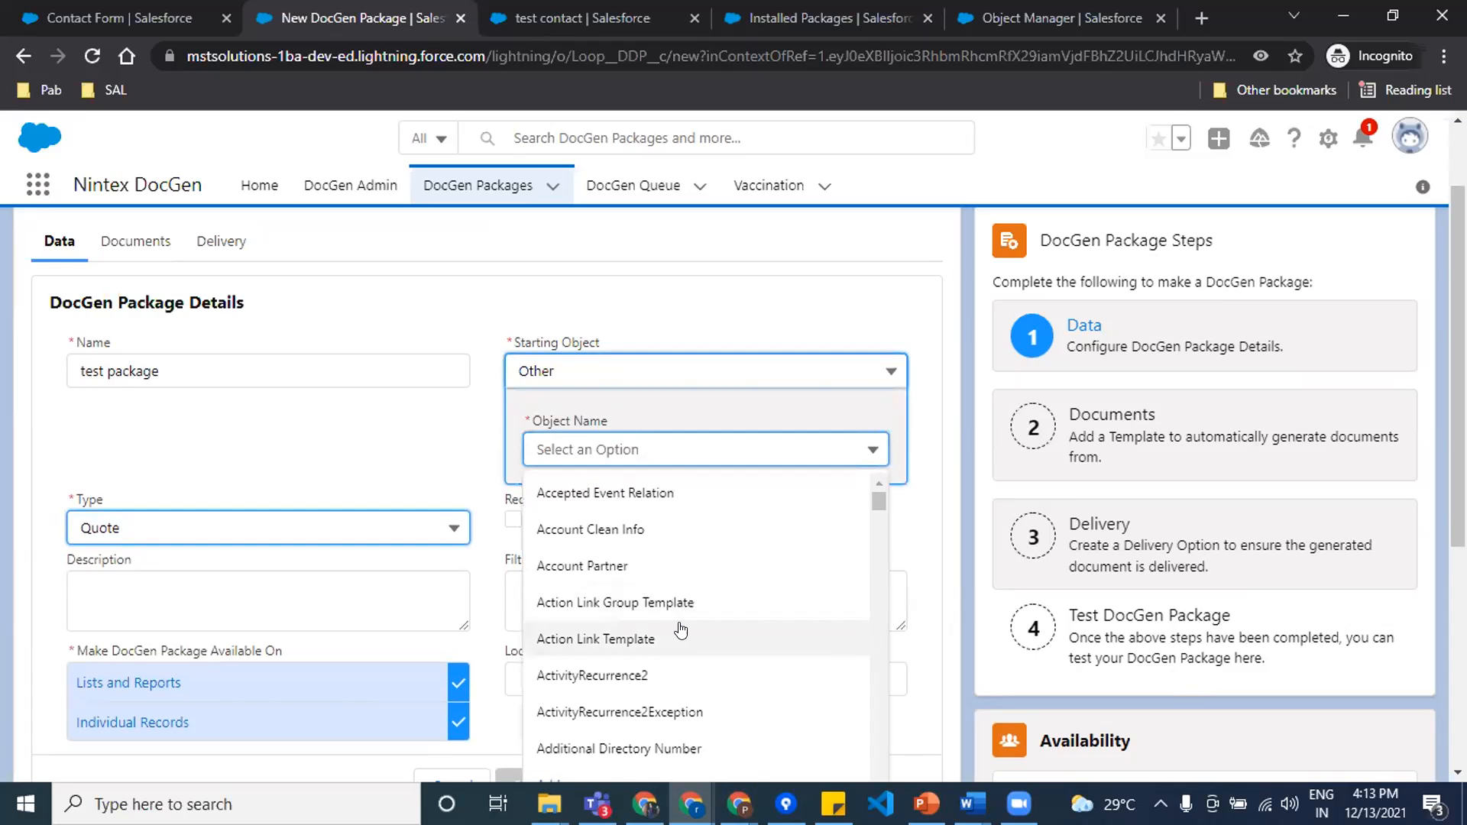
pyautogui.scroll(-15, 683, 628)
pyautogui.scroll(-10, 691, 626)
pyautogui.scroll(-1, 682, 628)
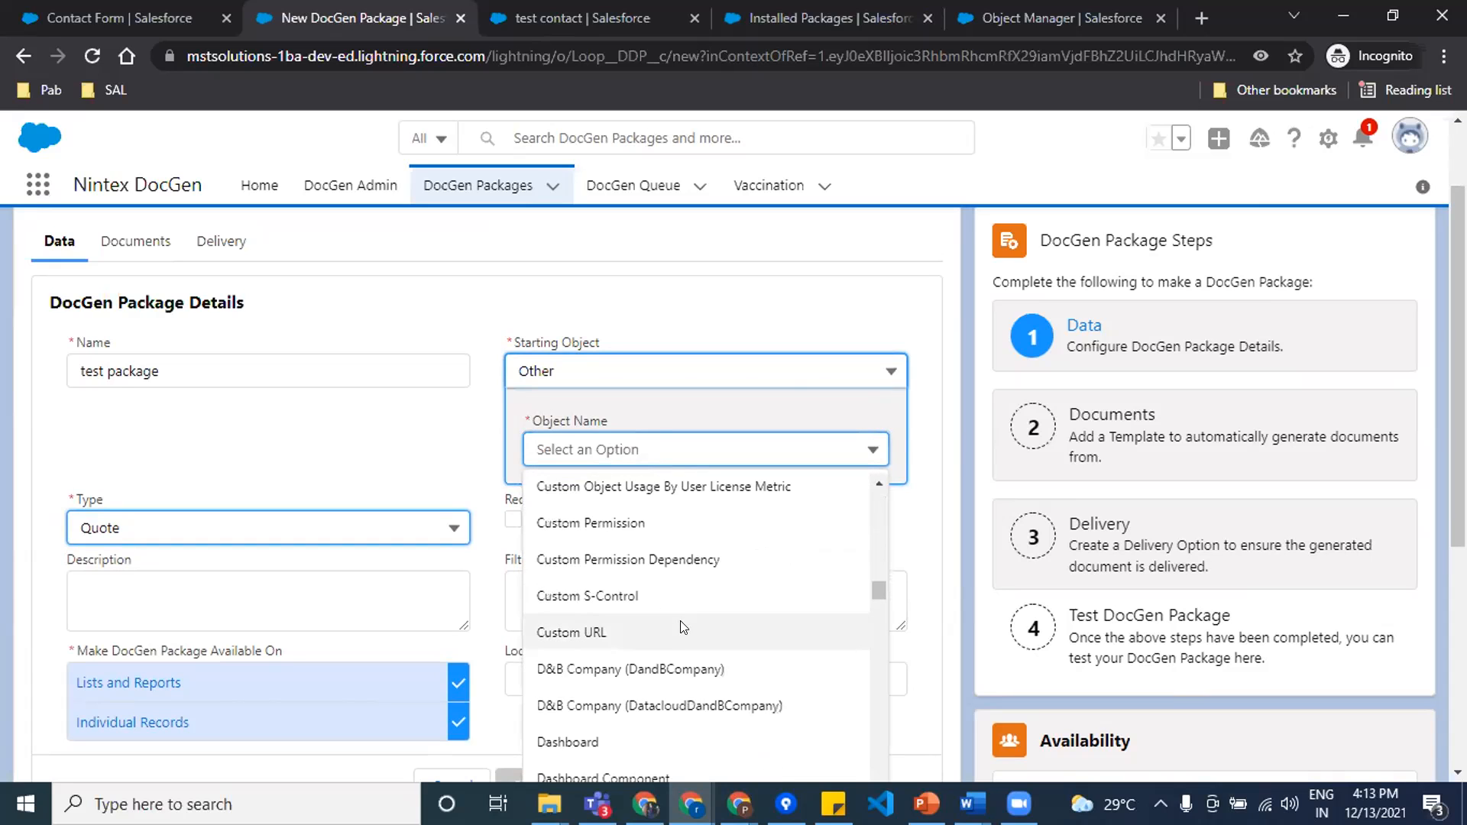
pyautogui.scroll(-10, 682, 628)
pyautogui.scroll(-12, 682, 627)
pyautogui.scroll(-12, 648, 699)
pyautogui.scroll(-12, 676, 660)
pyautogui.scroll(-12, 681, 652)
pyautogui.scroll(10, 681, 652)
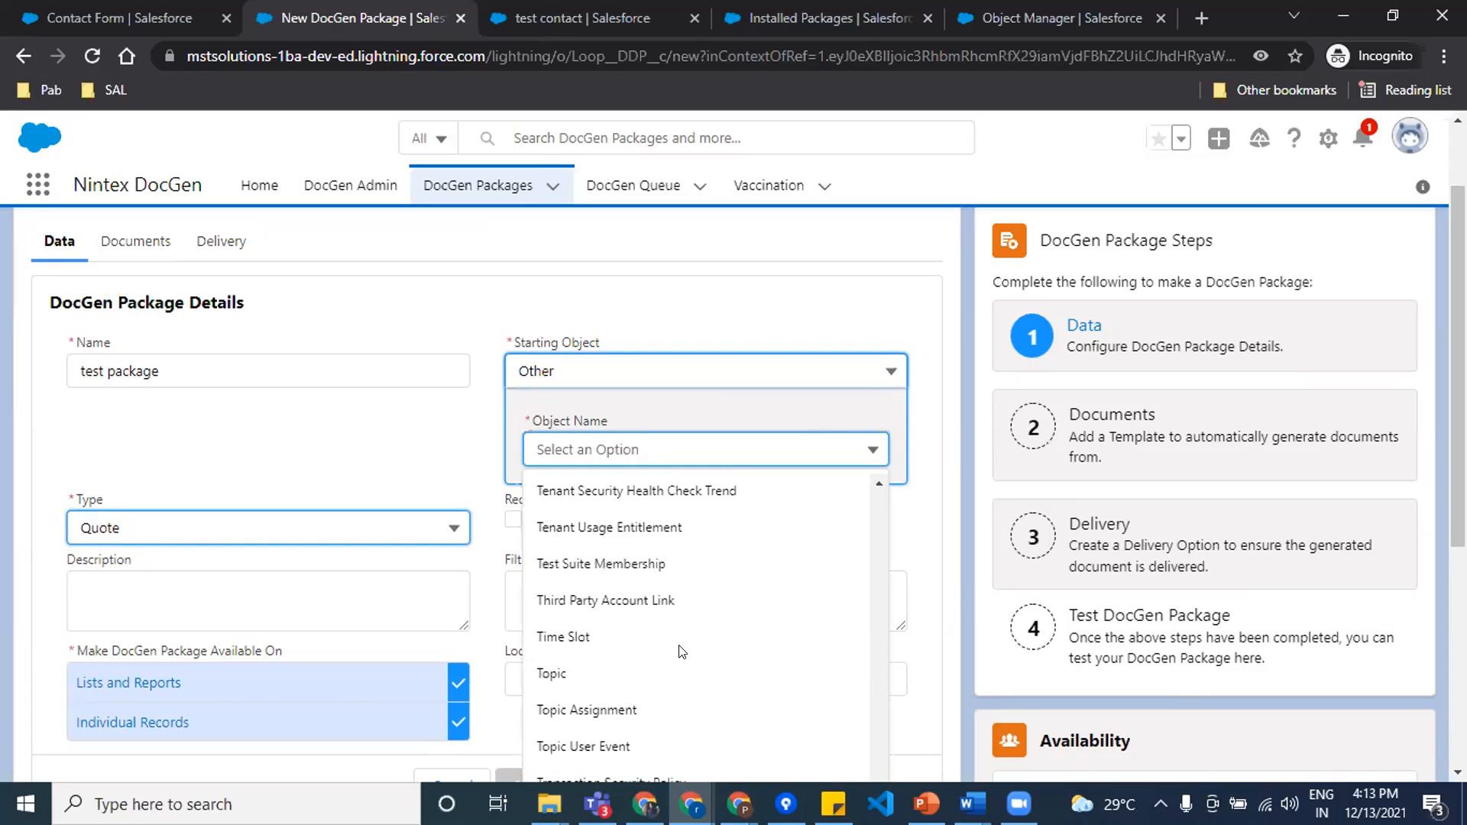
pyautogui.scroll(-2, 681, 652)
pyautogui.scroll(10, 681, 652)
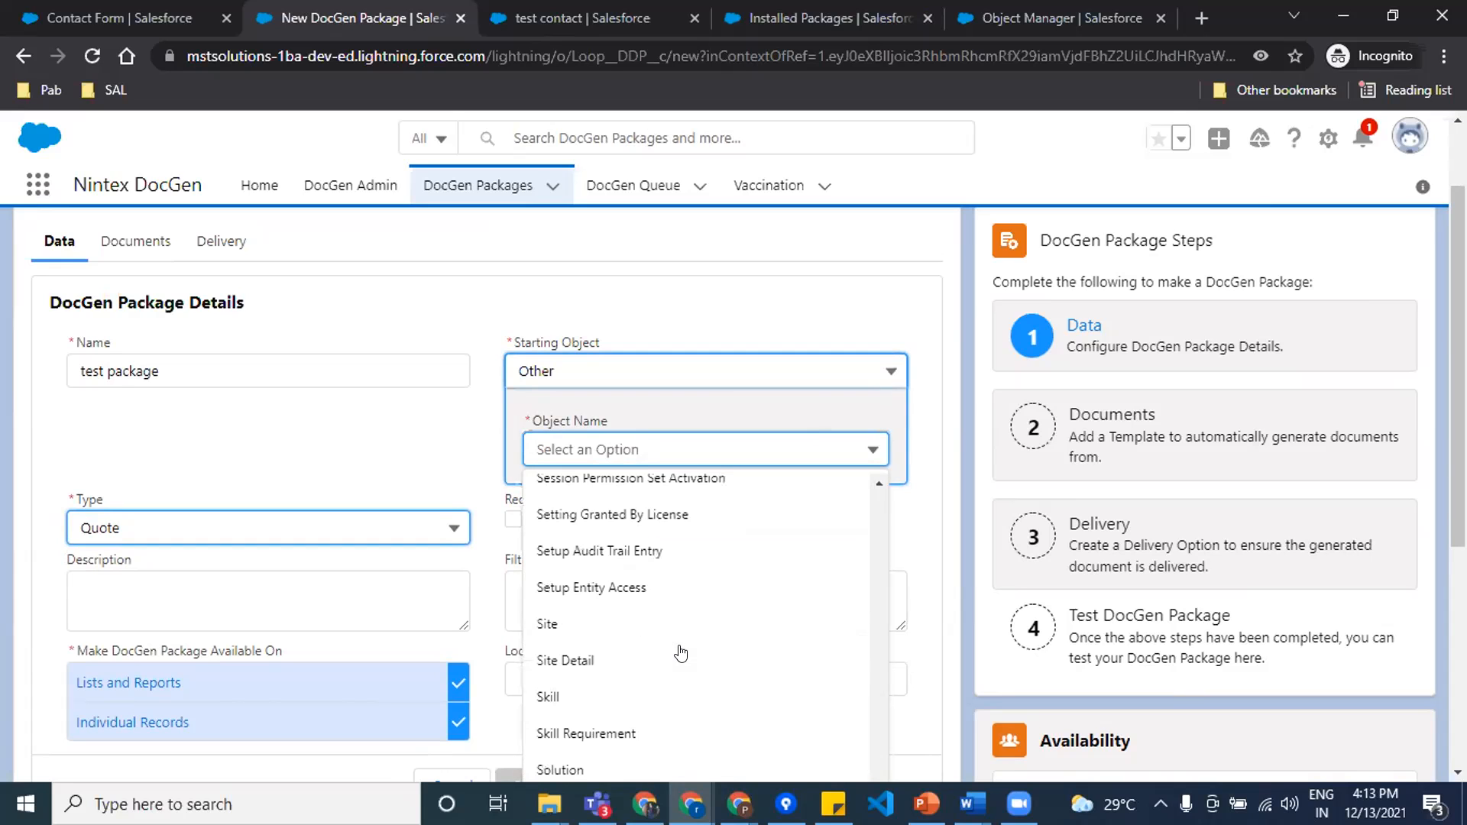
pyautogui.scroll(1, 681, 652)
pyautogui.scroll(-15, 681, 652)
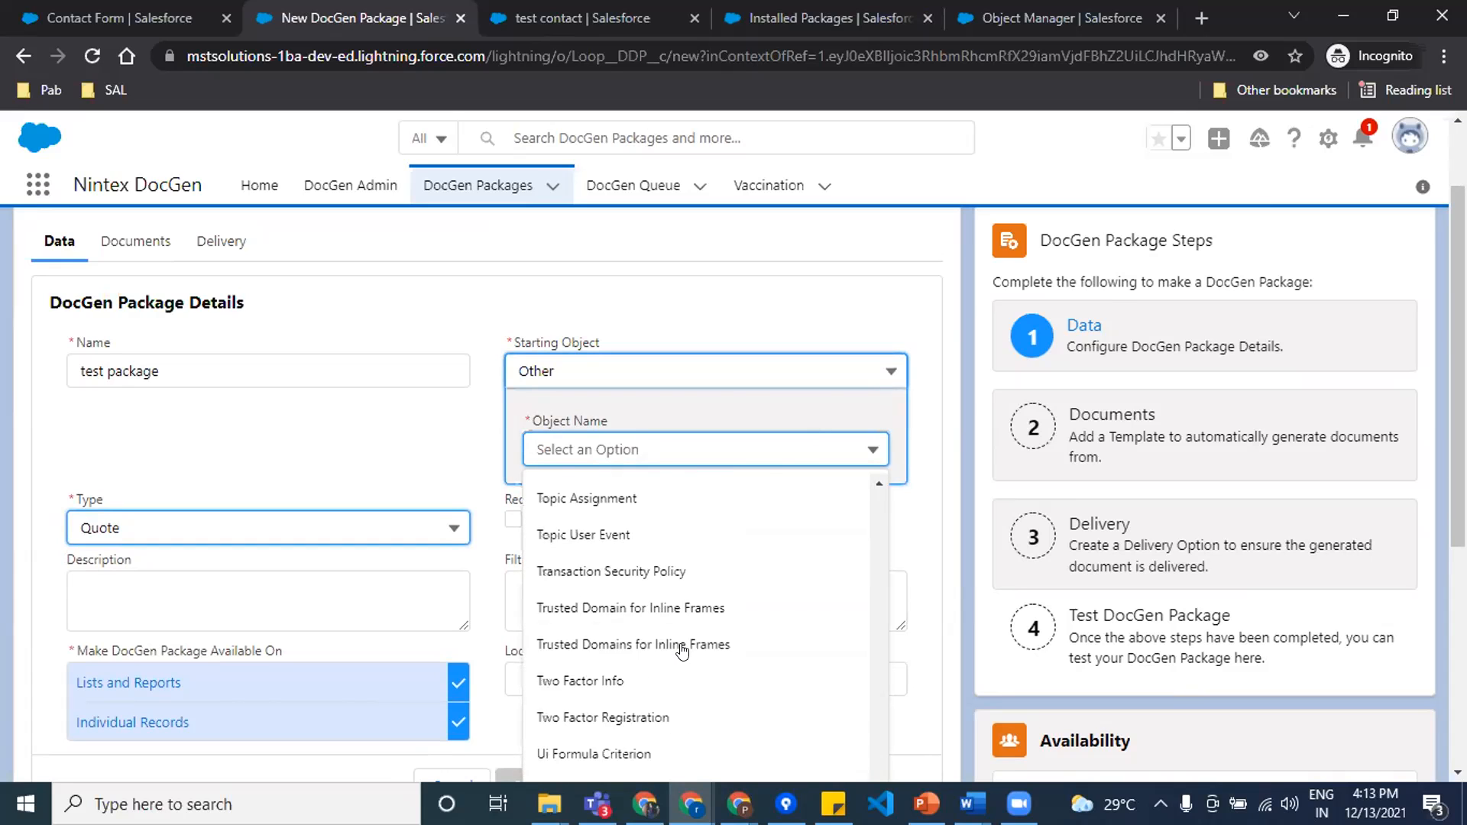
pyautogui.scroll(2, 681, 652)
pyautogui.scroll(-2, 682, 650)
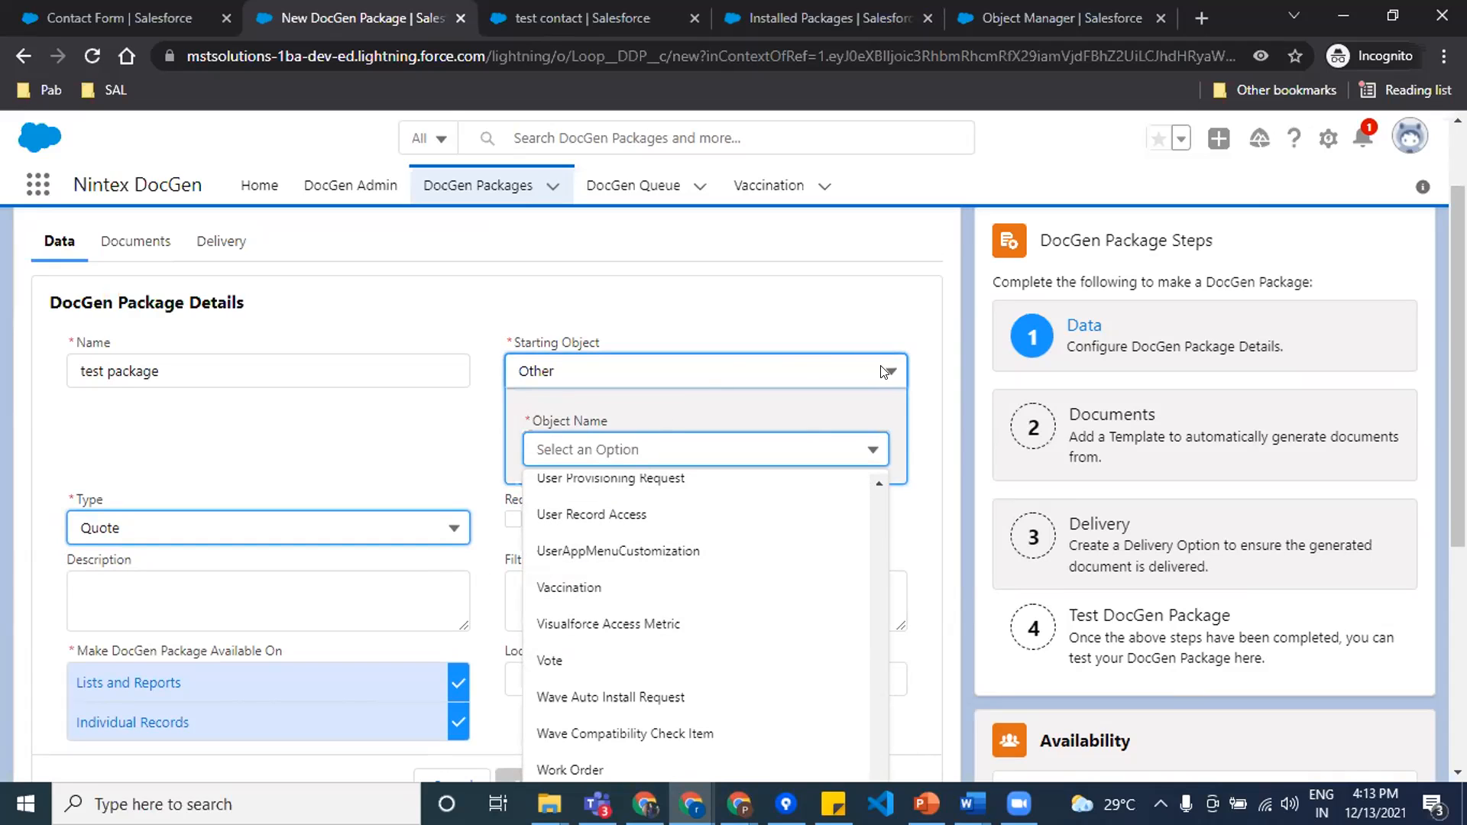
# Step: Set the package's starting object to Contact
pyautogui.click(825, 374)
pyautogui.click(825, 374)
pyautogui.click(824, 374)
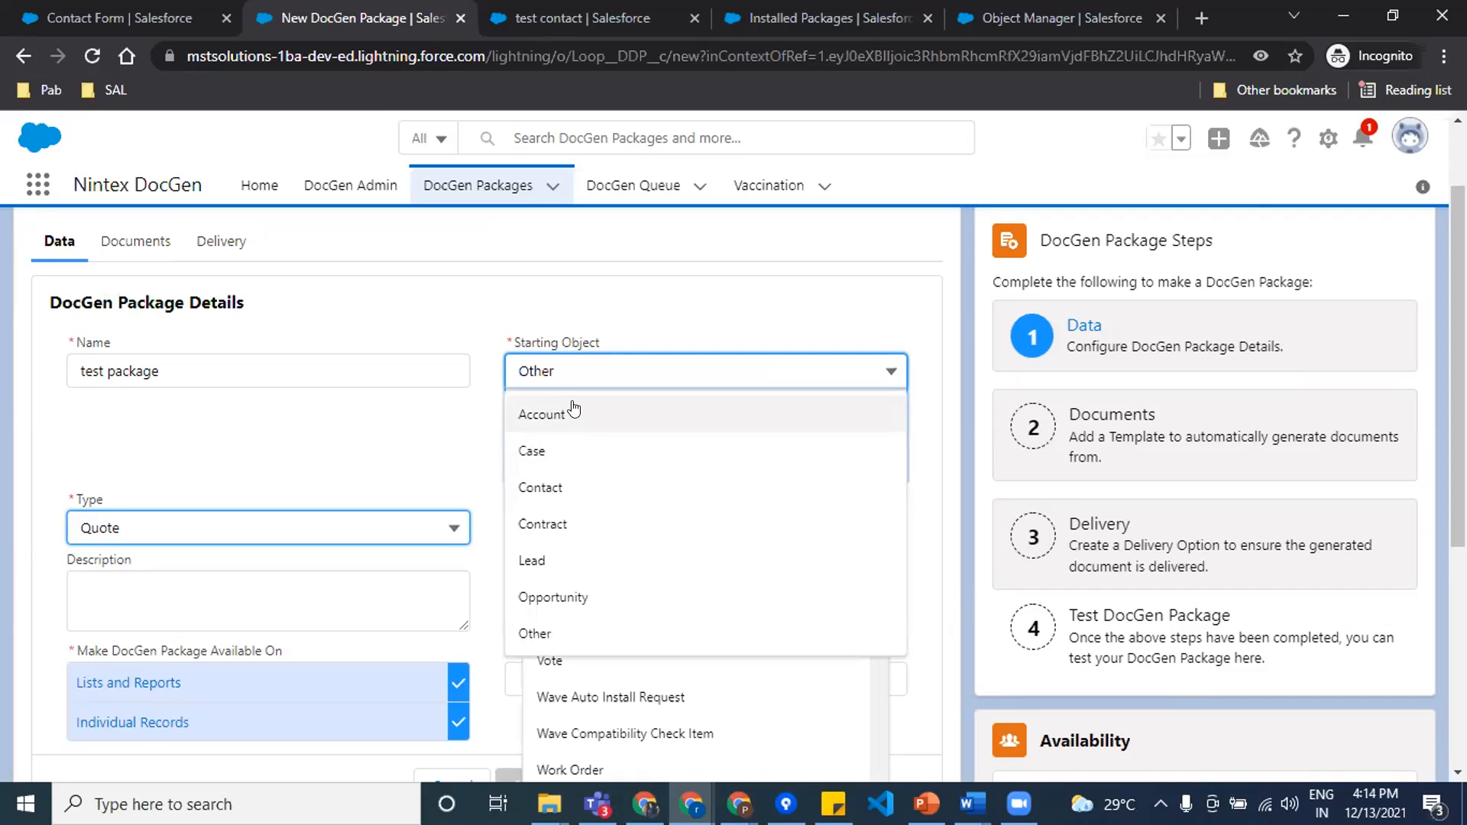
pyautogui.click(633, 493)
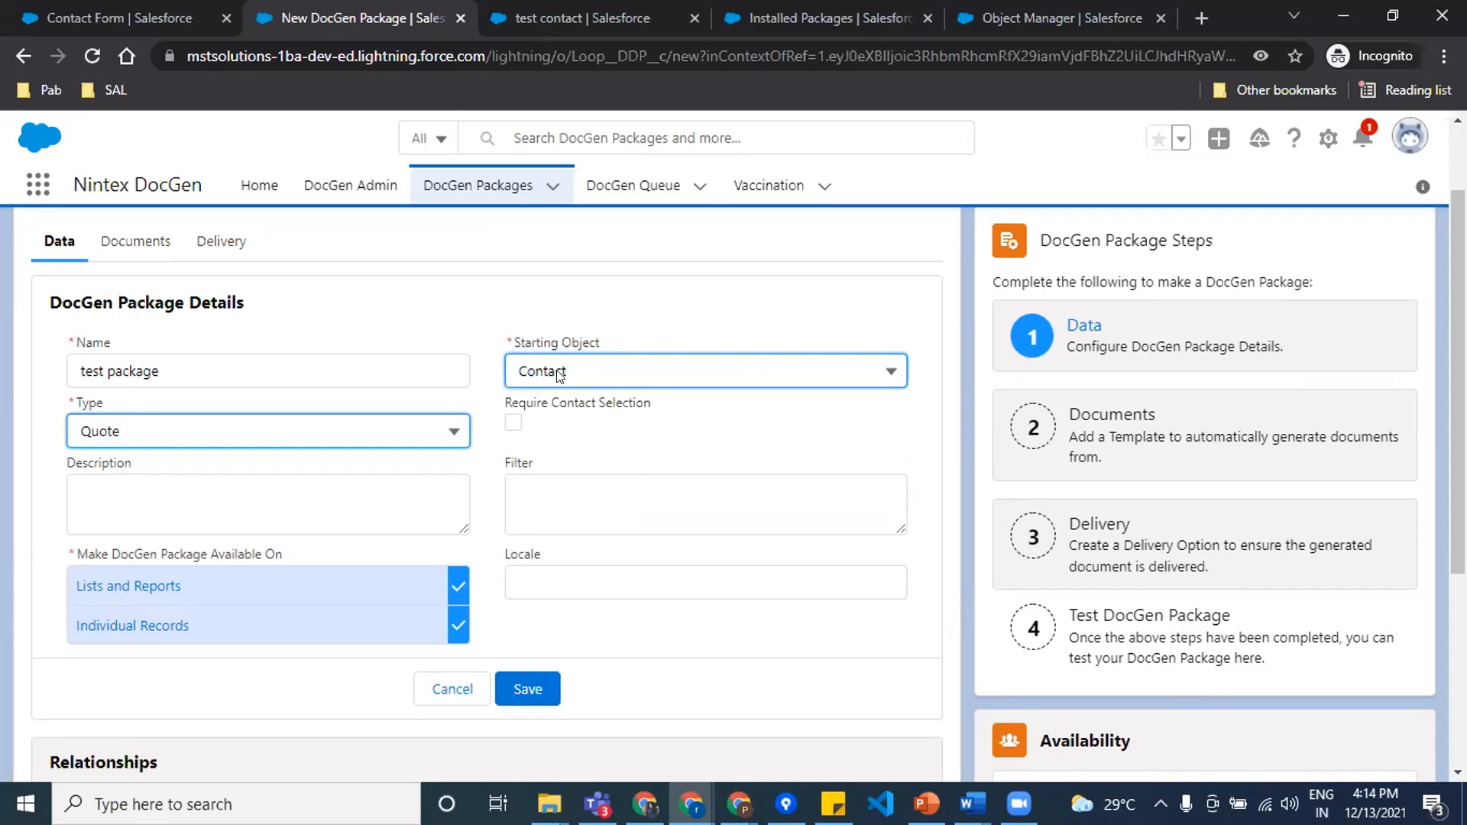
# Step: Enable Require Contact Selection and enter "test" as the package description
pyautogui.click(619, 502)
pyautogui.scroll(-1, 623, 502)
pyautogui.click(513, 315)
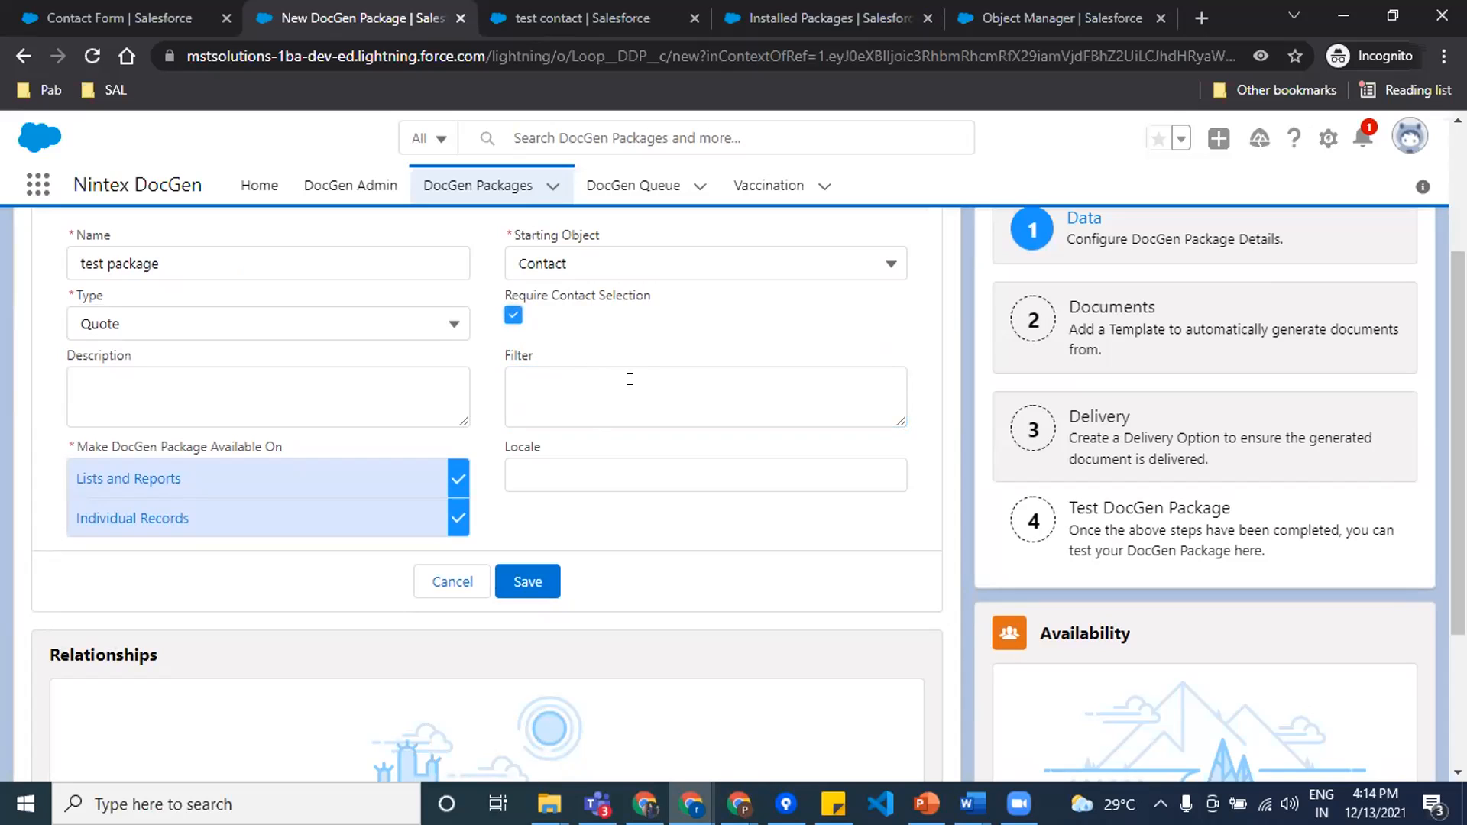
pyautogui.click(242, 387)
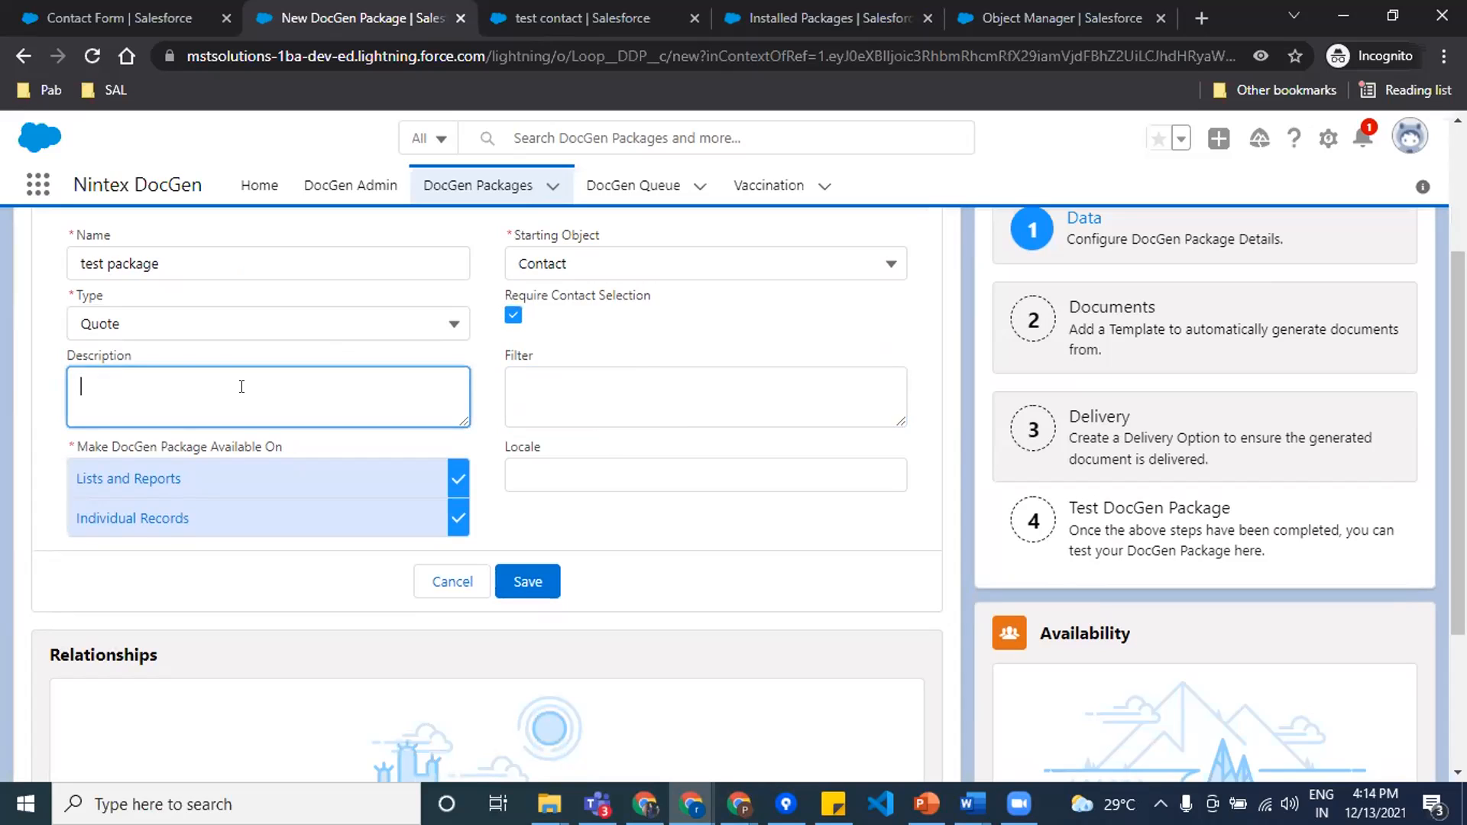
pyautogui.write('test')
# Step: Switch to the test contact record and review its details and related lists
pyautogui.click(96, 7)
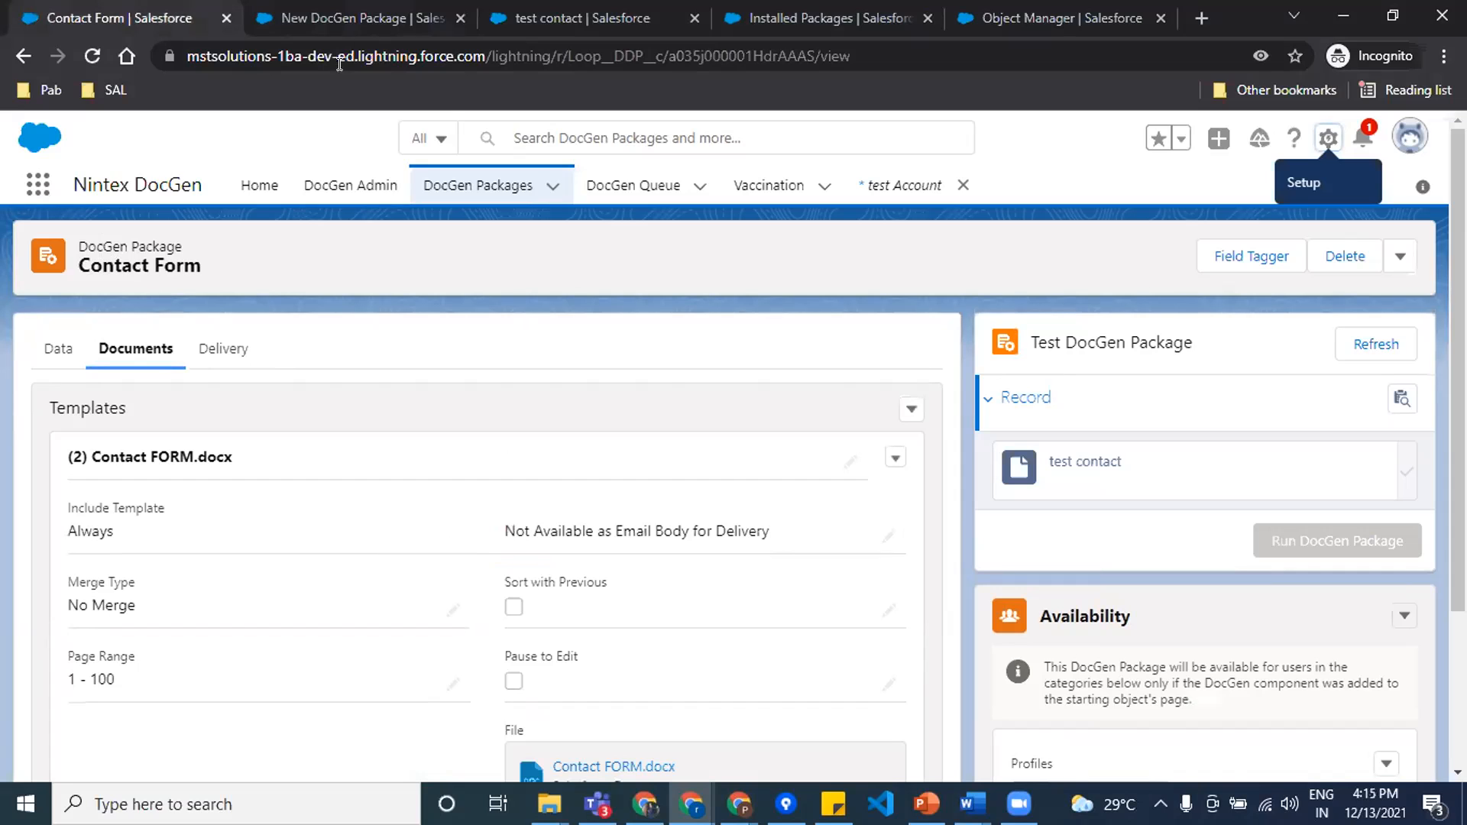
pyautogui.click(500, 32)
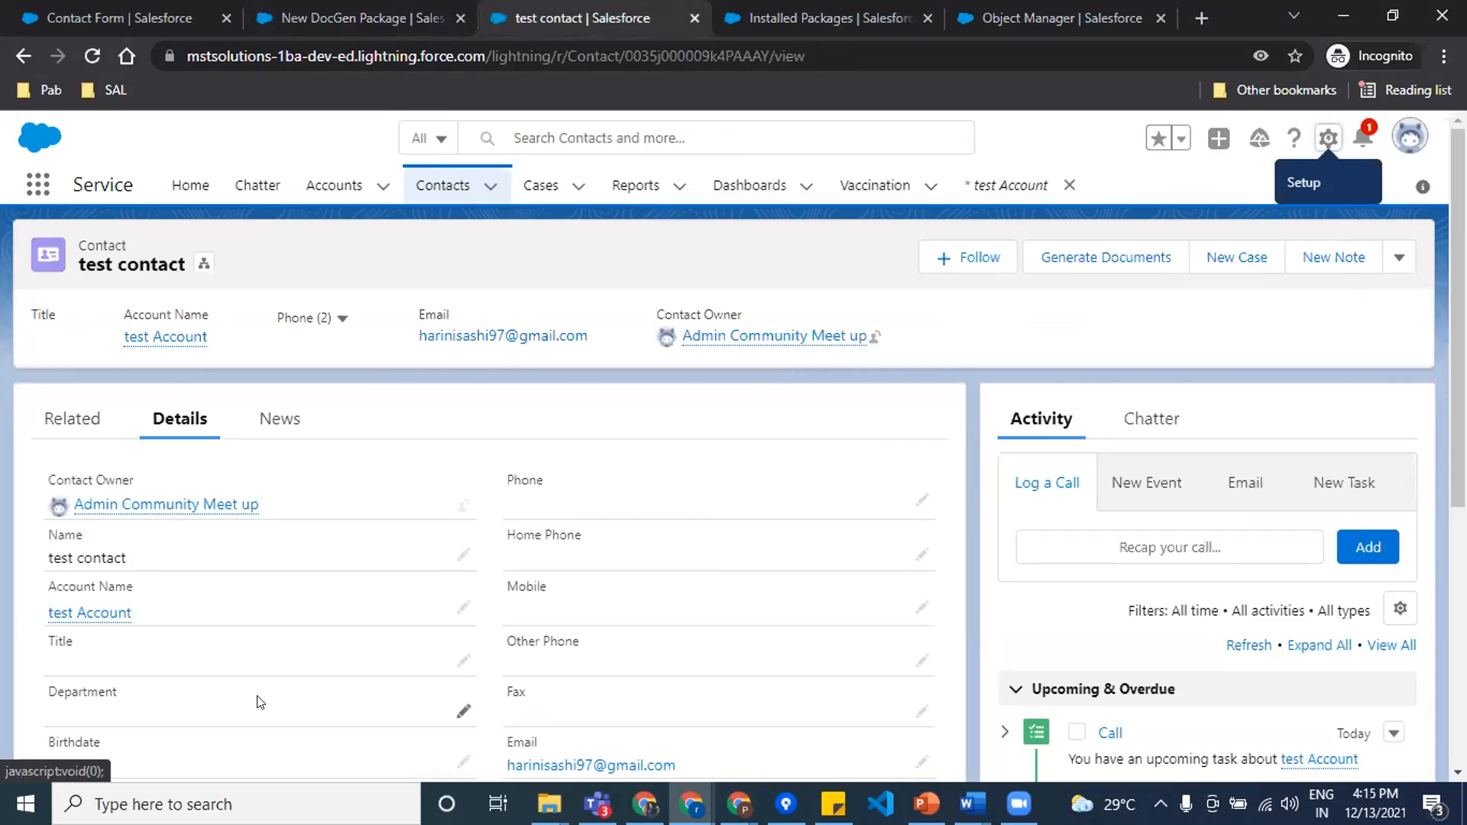
pyautogui.scroll(-4, 400, 629)
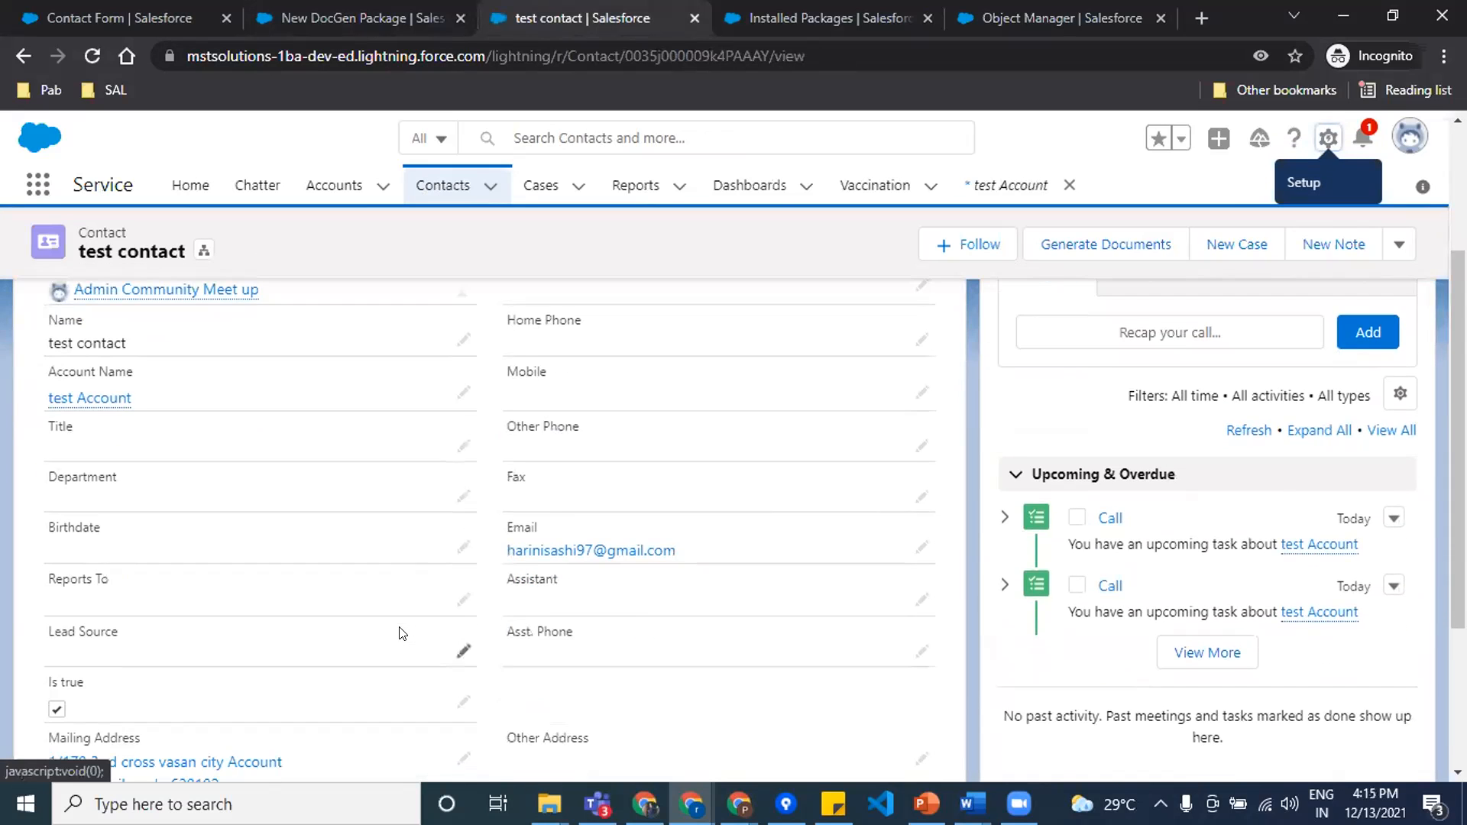
pyautogui.scroll(4, 400, 629)
pyautogui.click(92, 438)
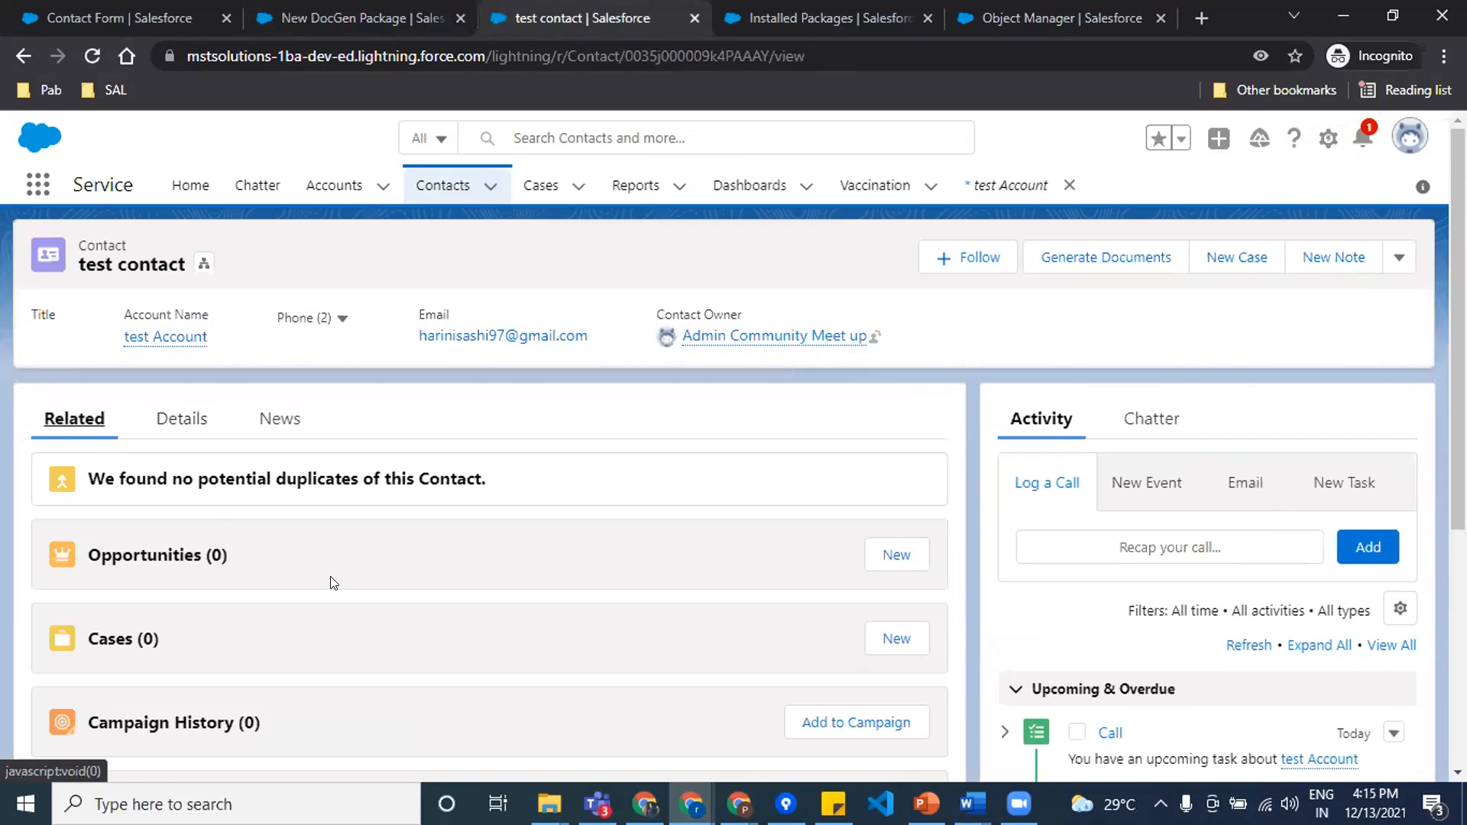
pyautogui.click(194, 431)
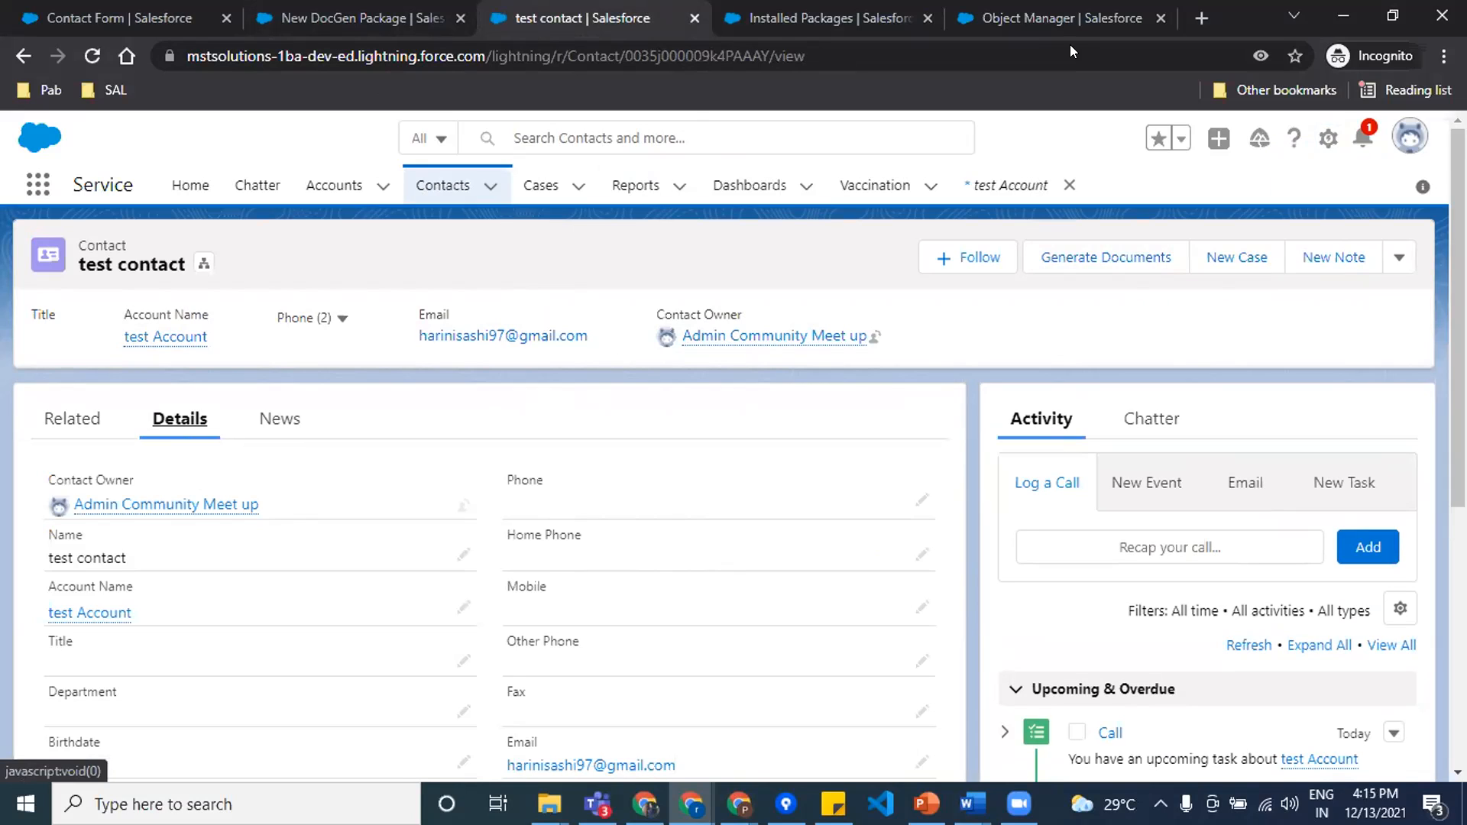
# Step: Search the Object Manager for "Cont" and open the Contact object
pyautogui.click(1070, 23)
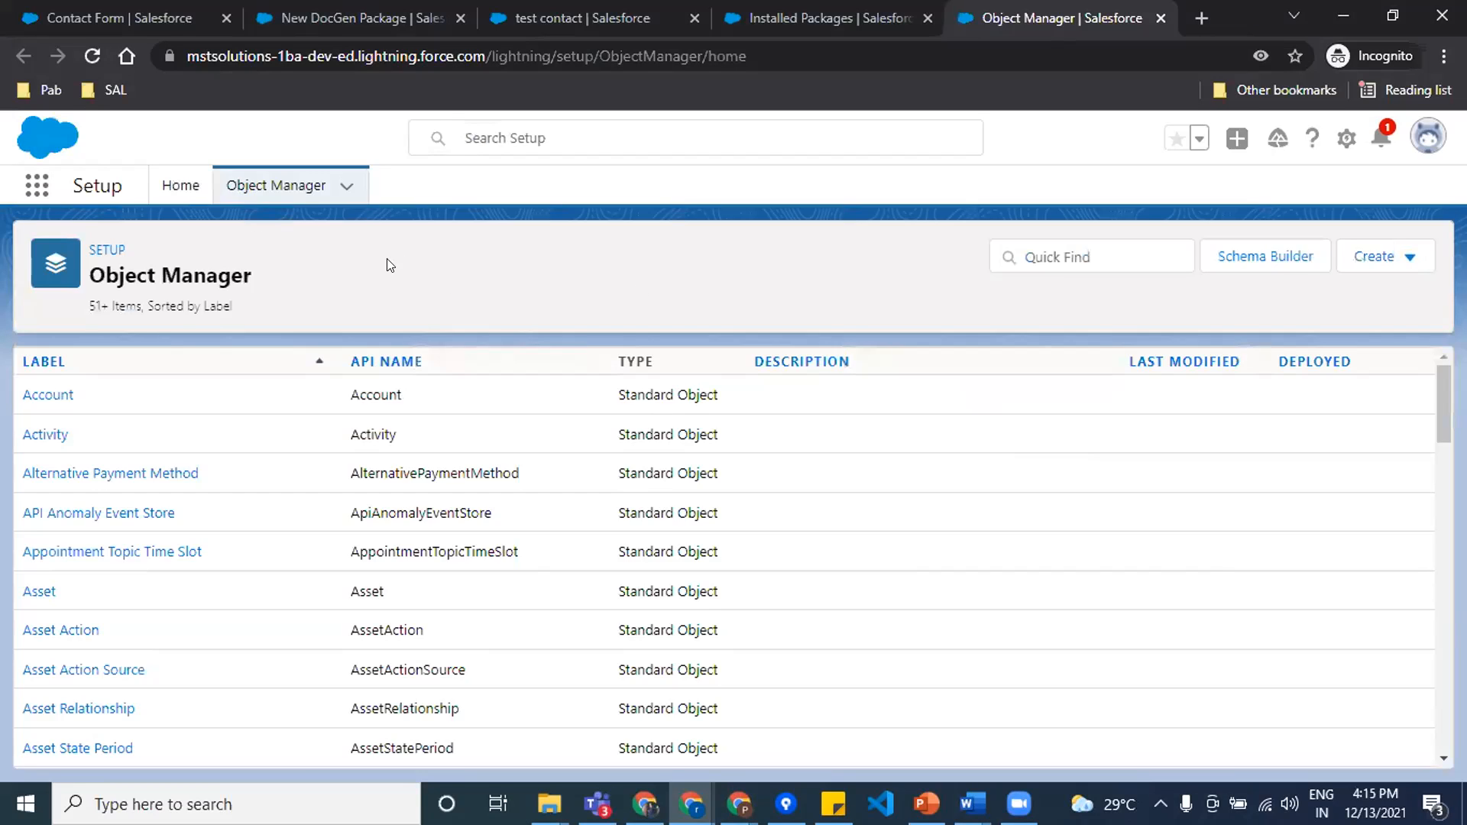
pyautogui.click(1056, 241)
pyautogui.write('Cont')
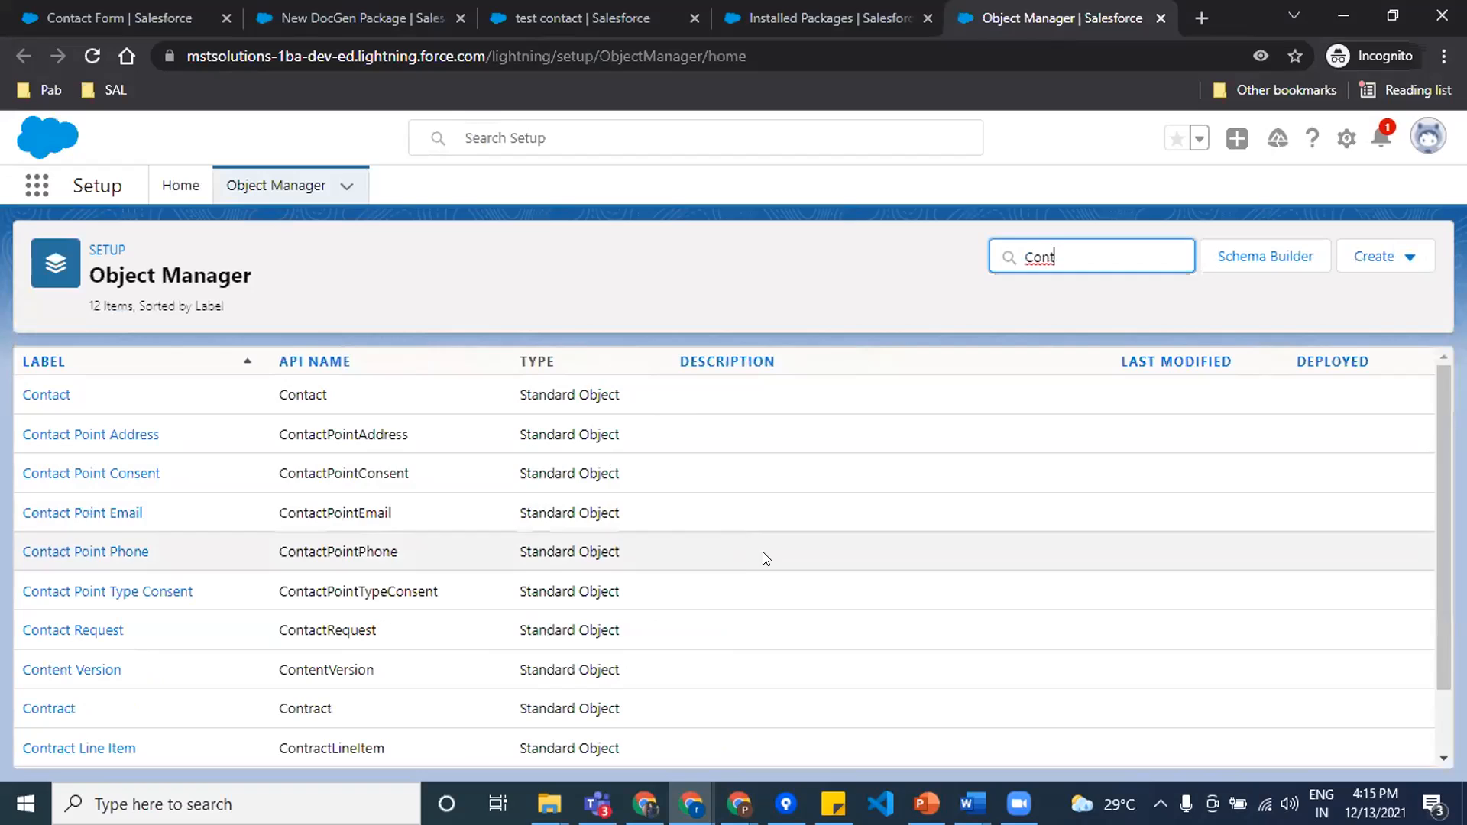
pyautogui.click(52, 391)
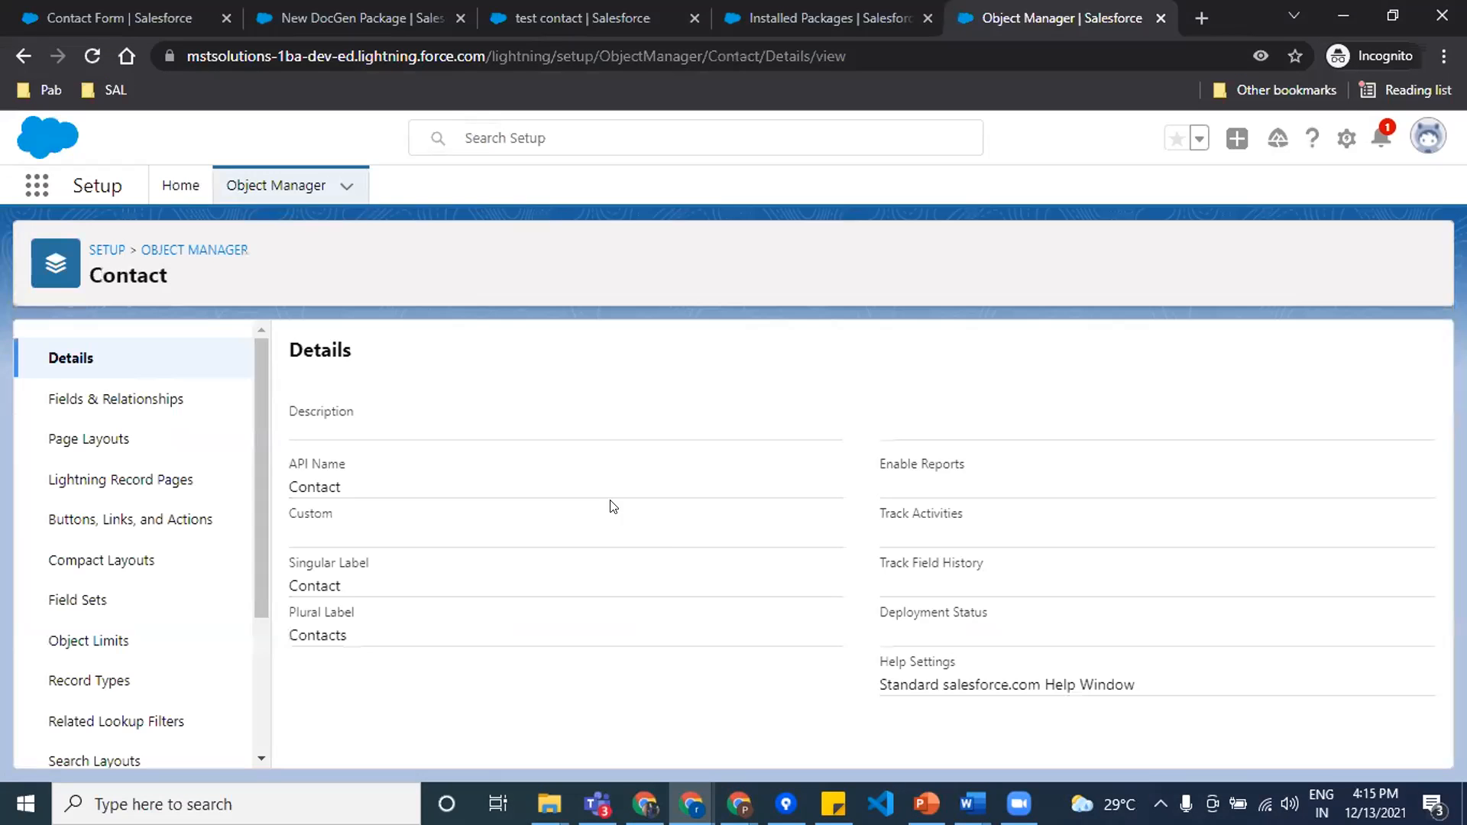
# Step: Open the Contact object's Contact Layout page layout for editing and show the buttons available for it
pyautogui.click(159, 401)
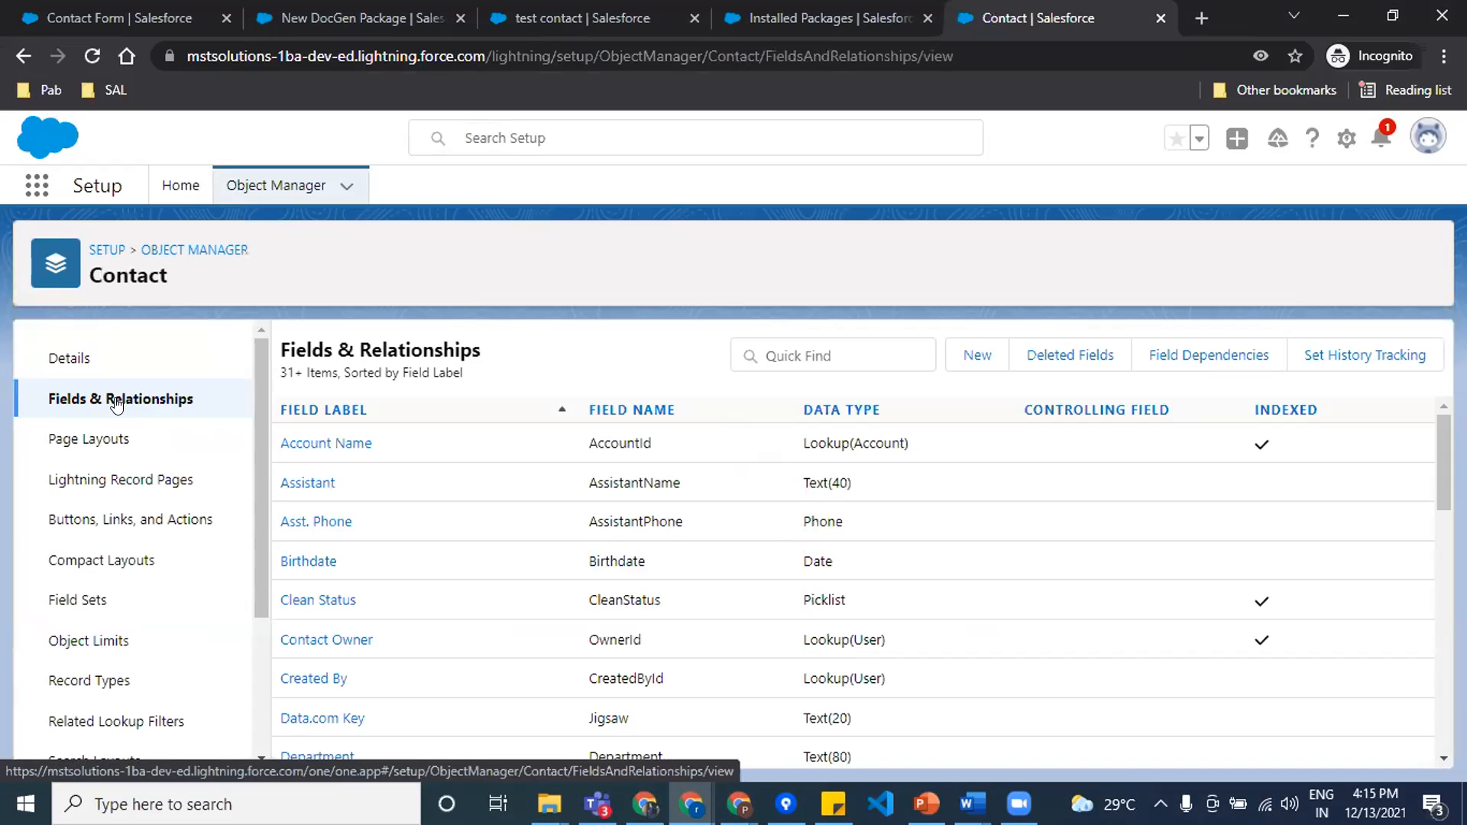
pyautogui.scroll(-3, 122, 550)
pyautogui.scroll(3, 162, 549)
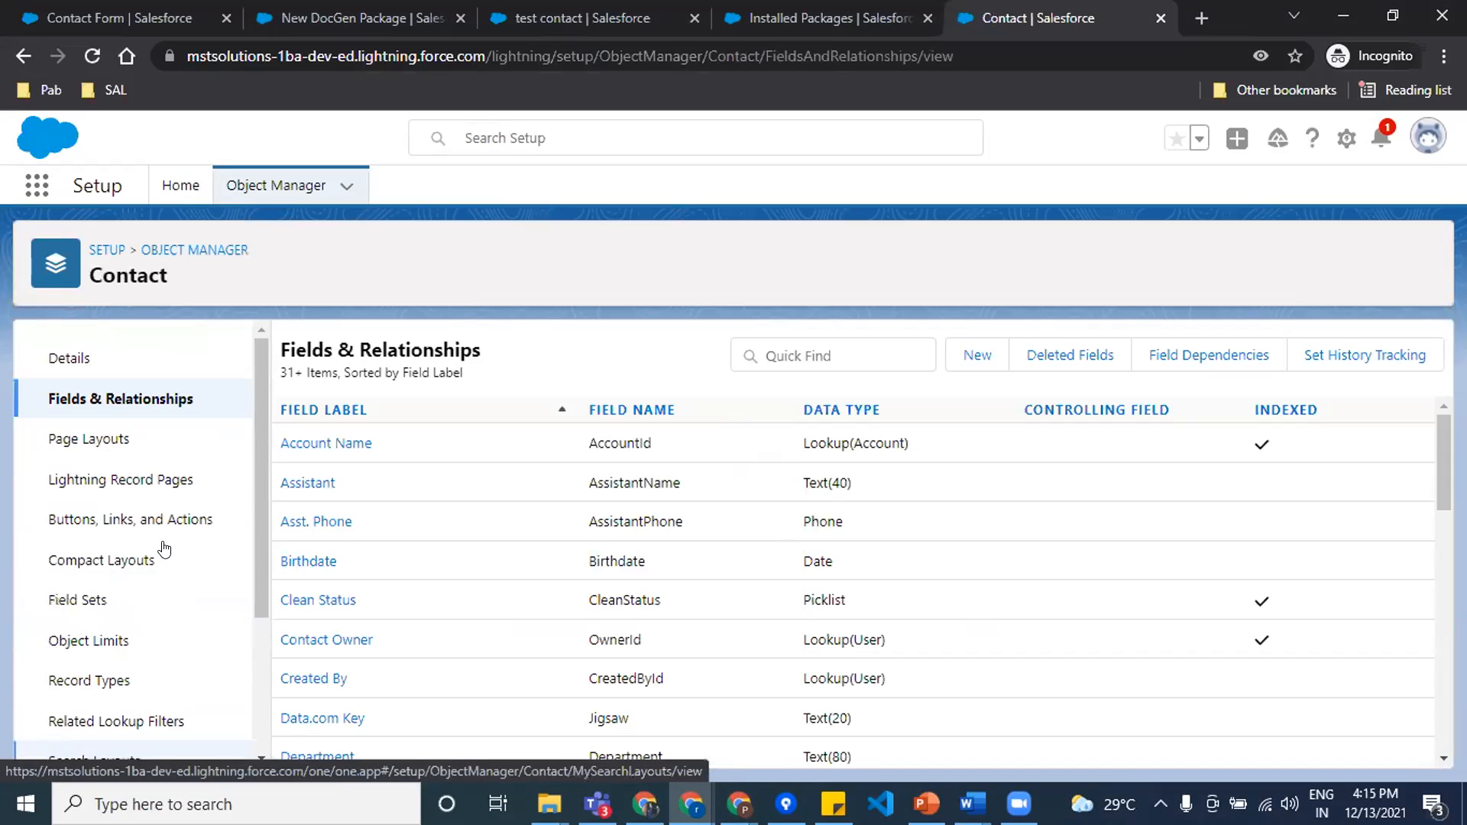
pyautogui.click(92, 437)
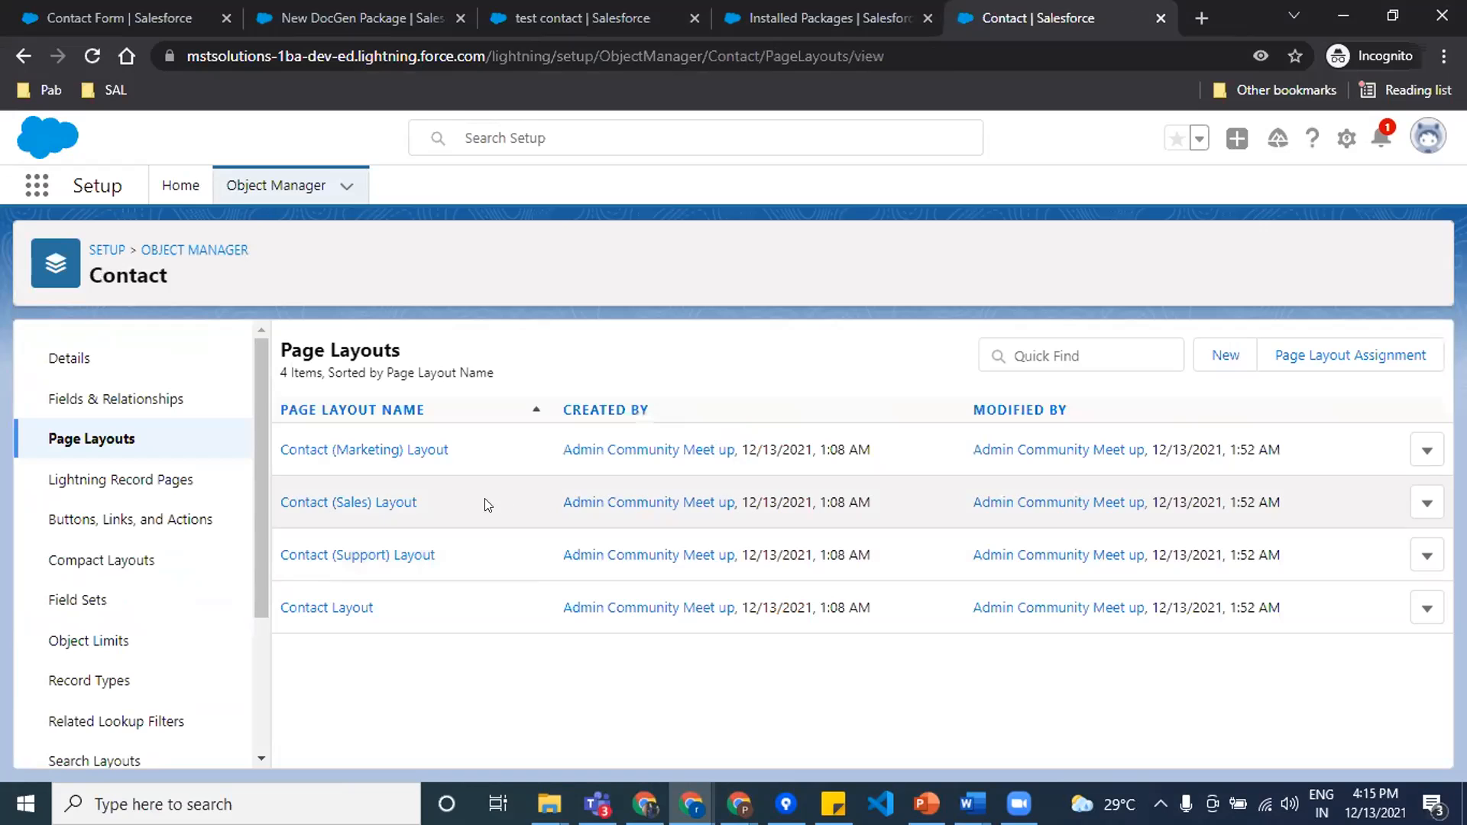
pyautogui.click(340, 608)
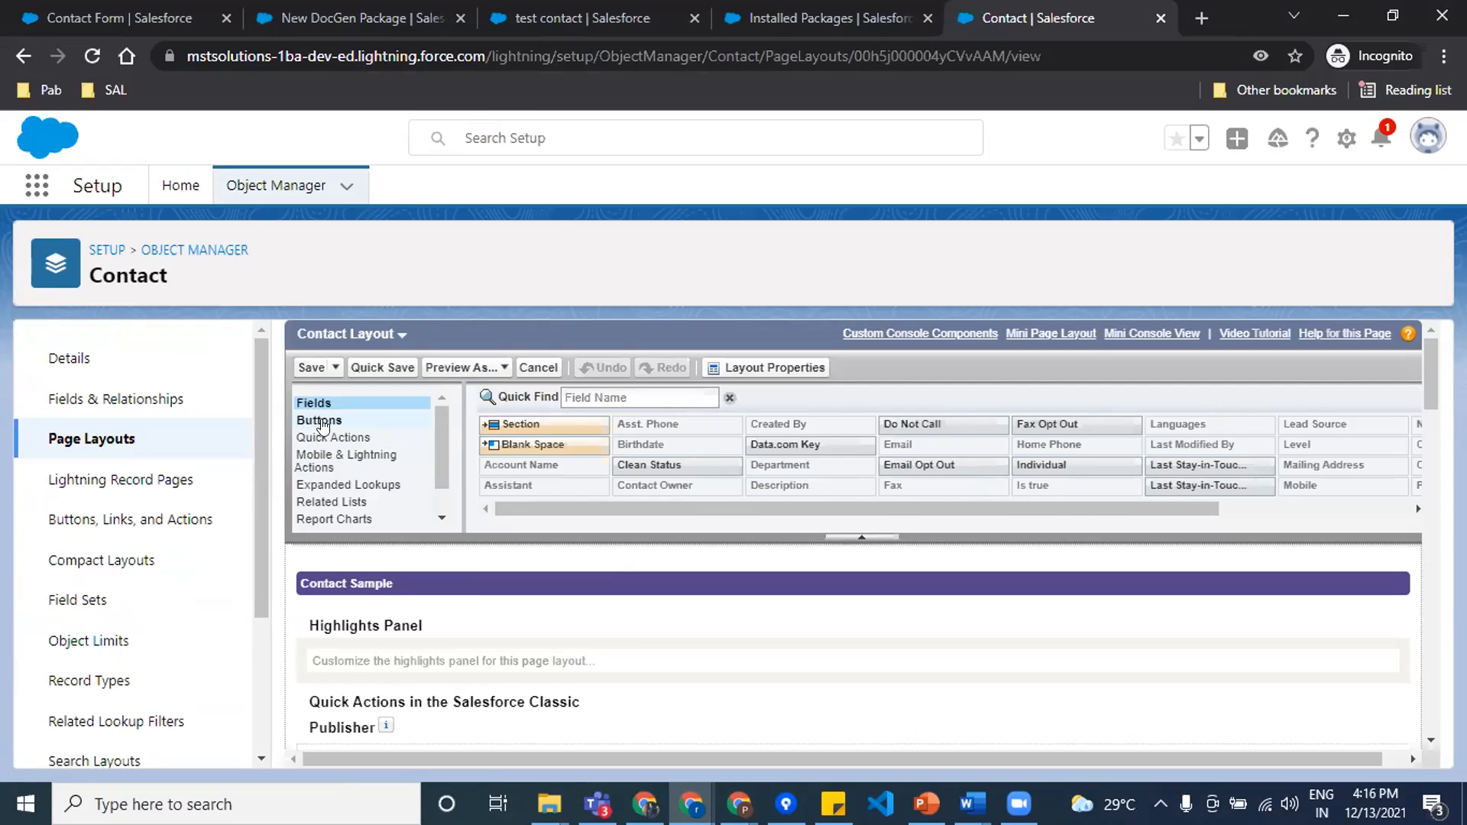
pyautogui.click(321, 421)
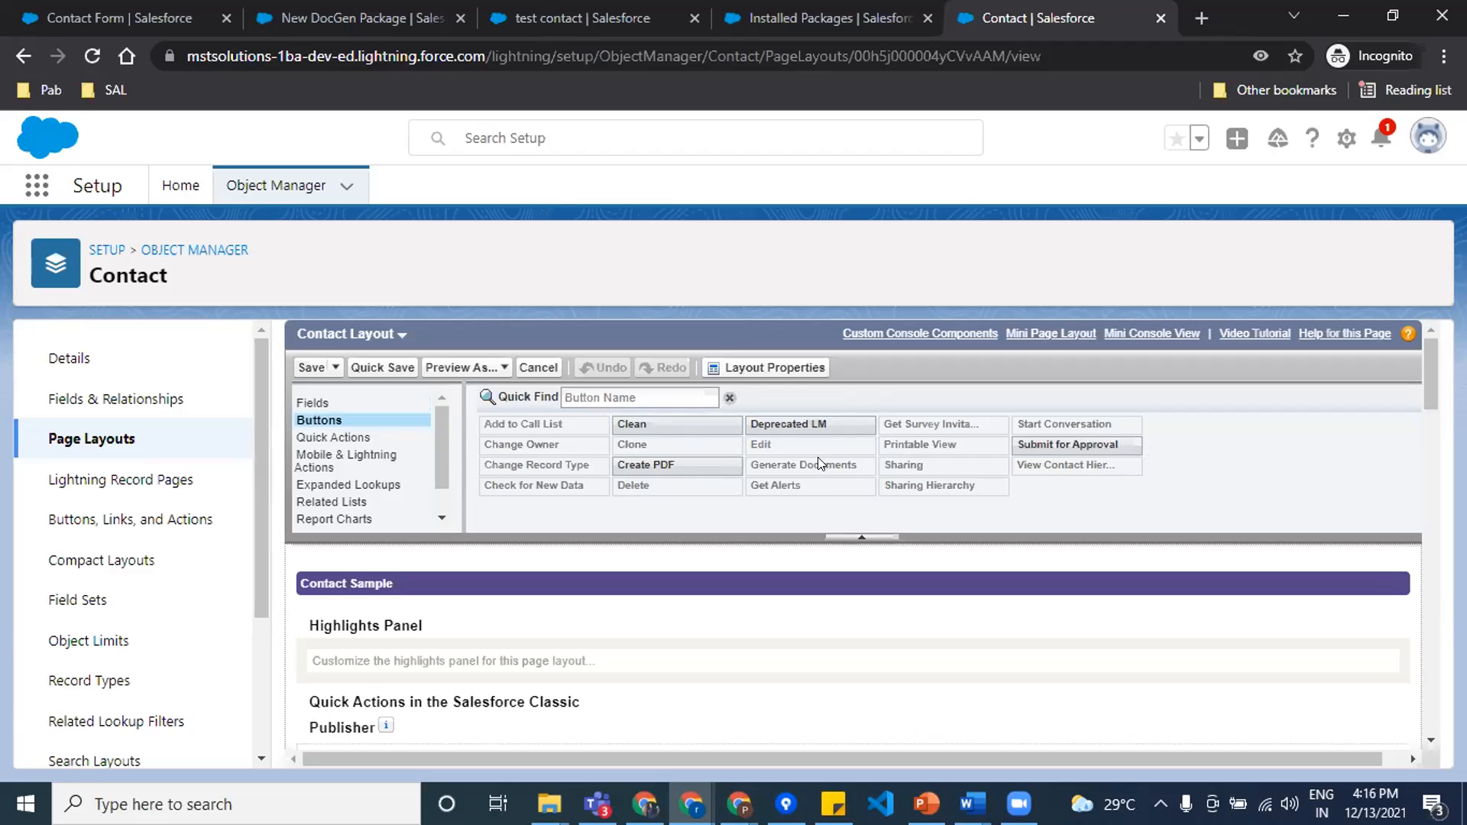
# Step: Examine the Contact Layout's custom buttons and its mobile and Lightning actions for Generate Documents, and compare with the test contact record
pyautogui.scroll(-1, 818, 466)
pyautogui.scroll(-2, 819, 463)
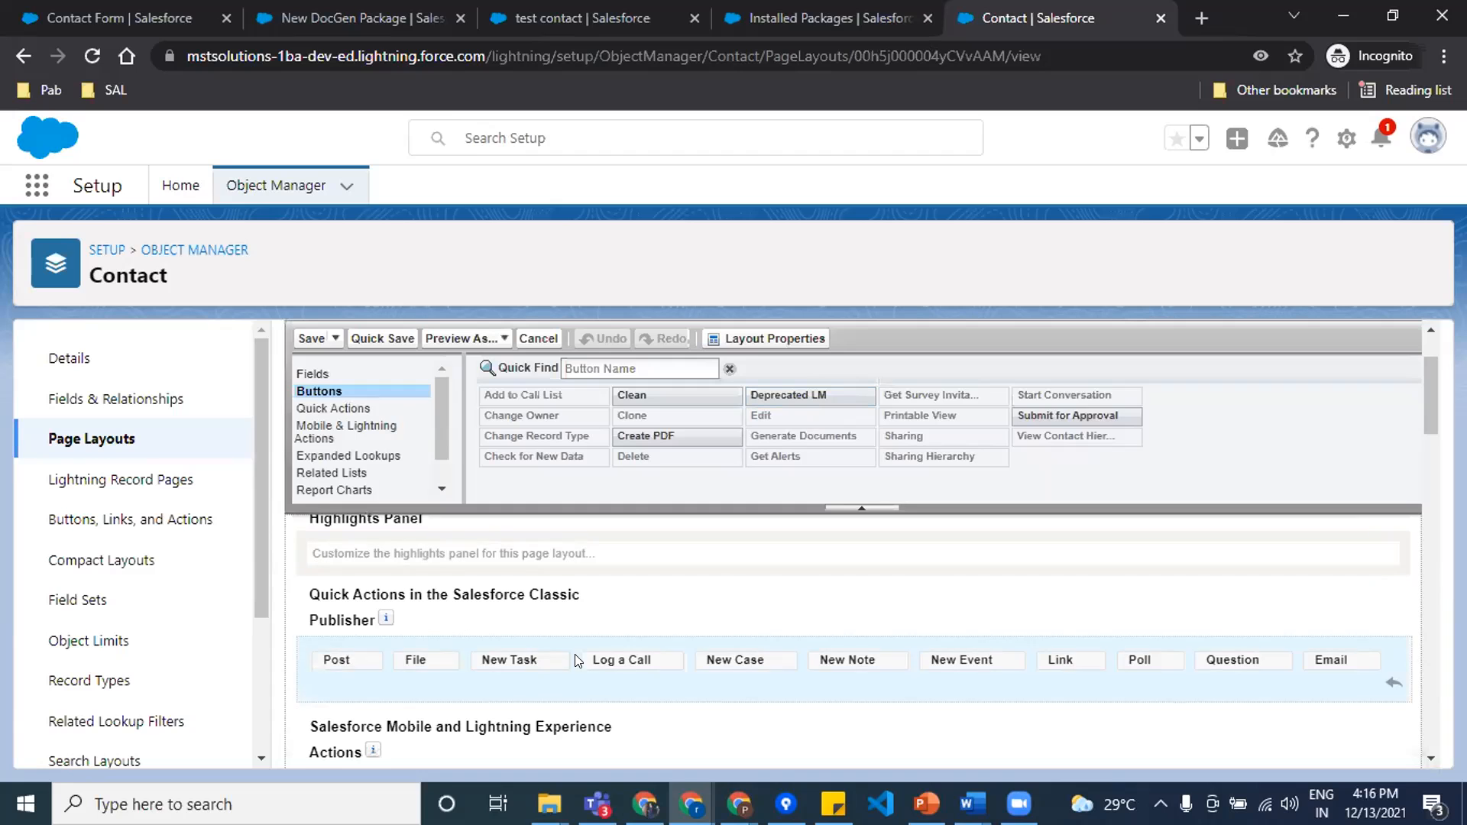
pyautogui.scroll(-1, 627, 663)
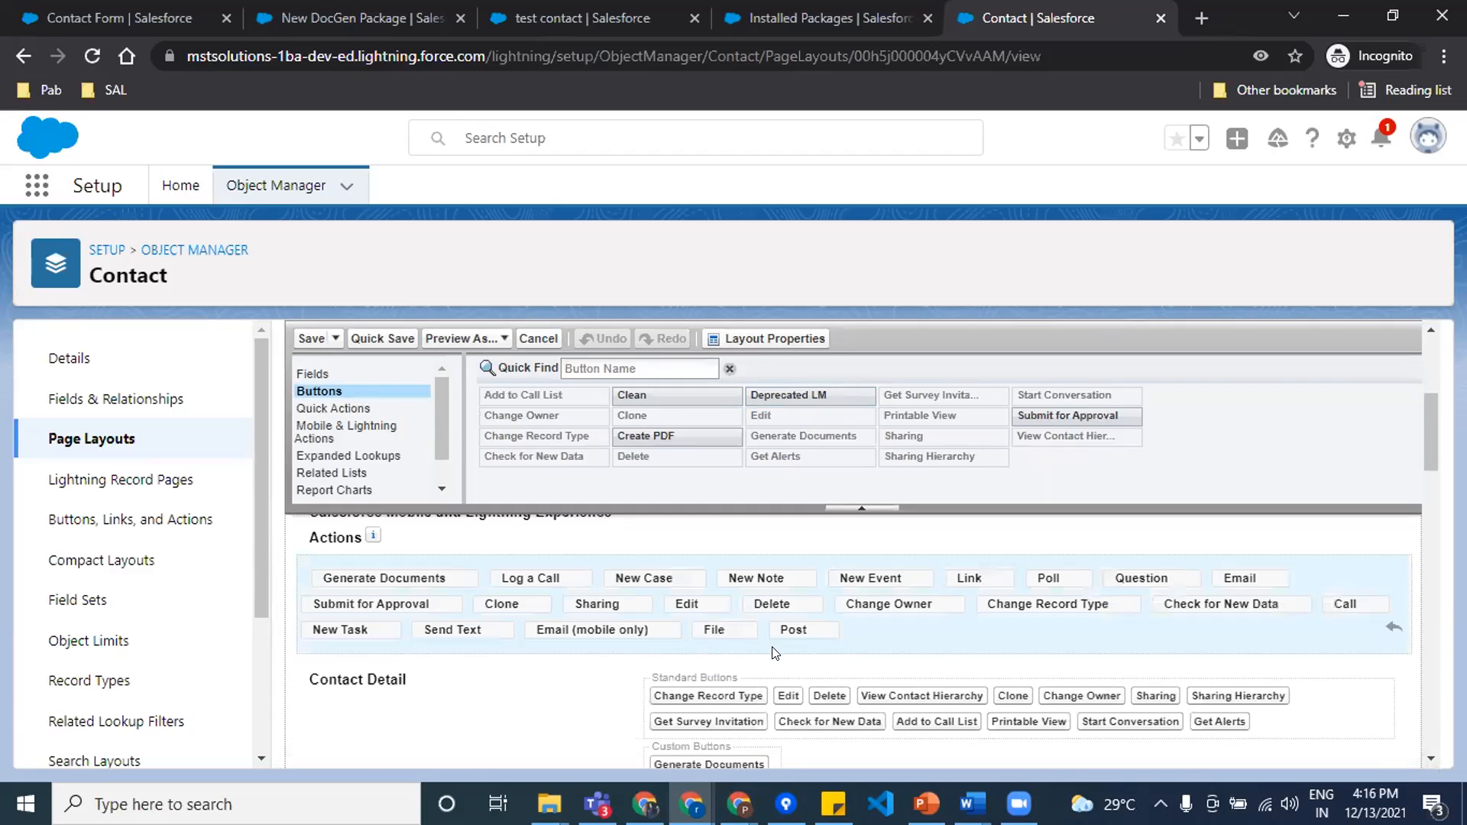
pyautogui.scroll(-2, 684, 566)
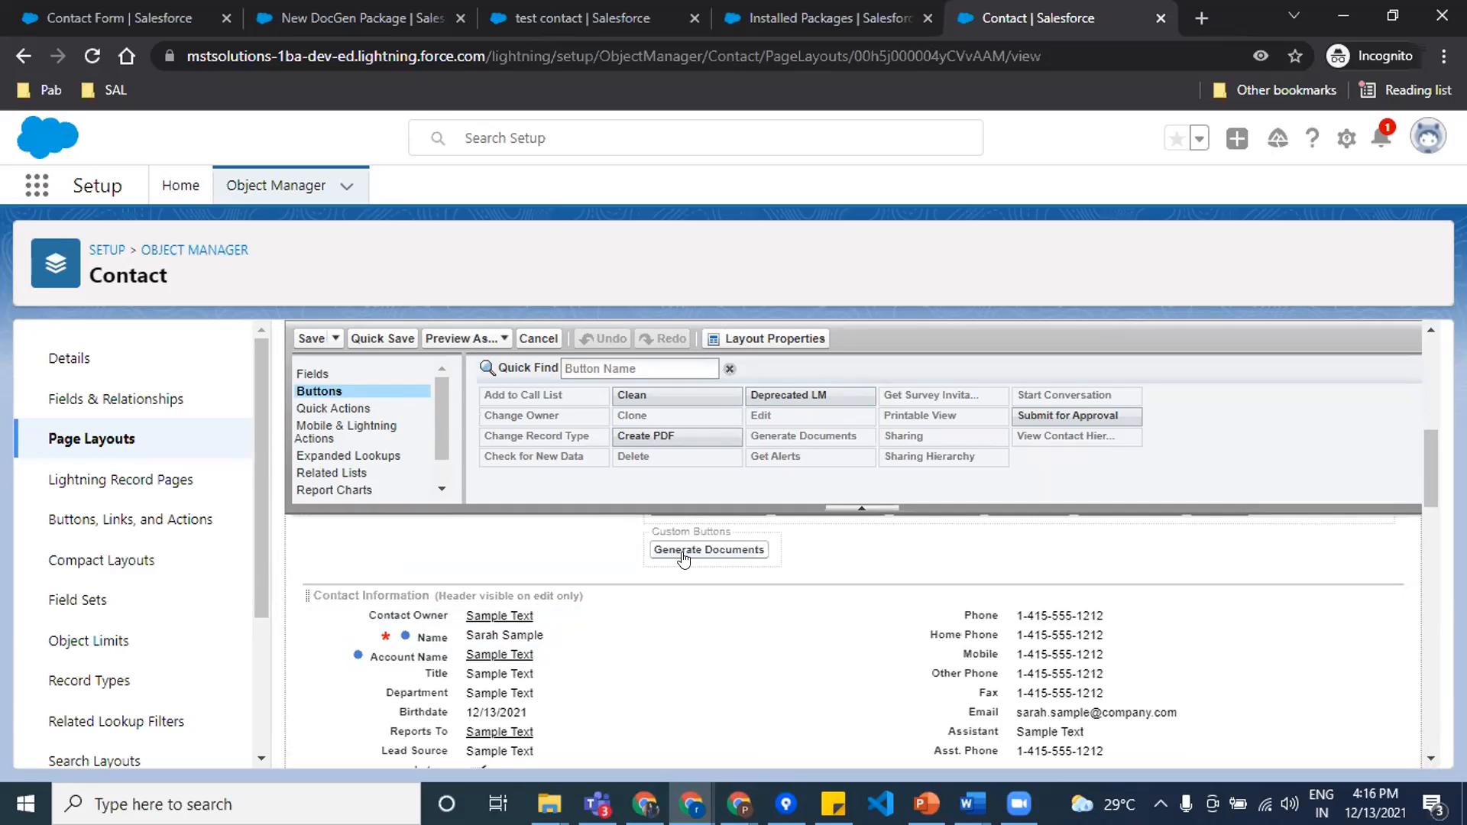
pyautogui.click(307, 431)
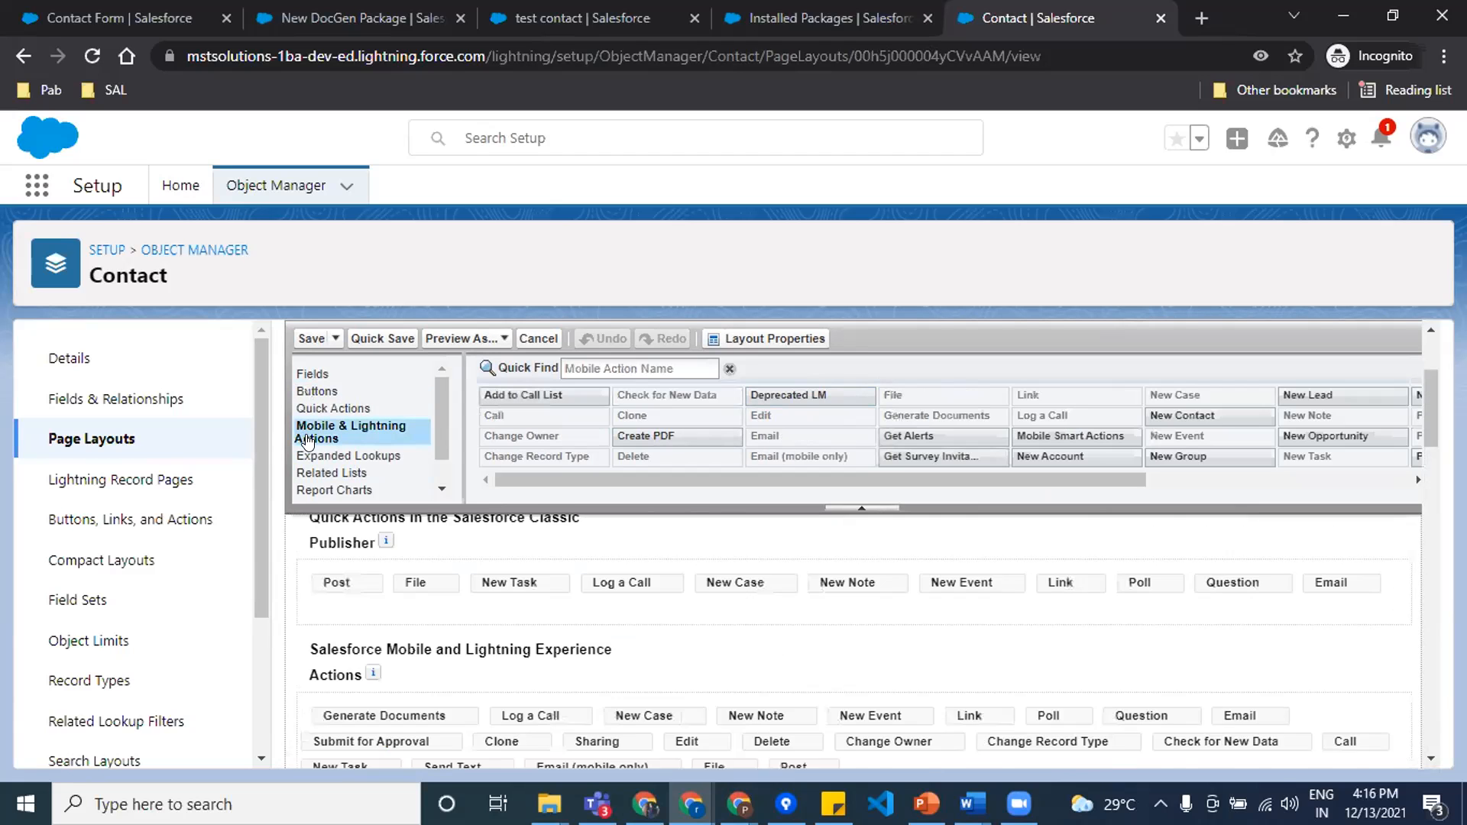
pyautogui.scroll(-3, 756, 631)
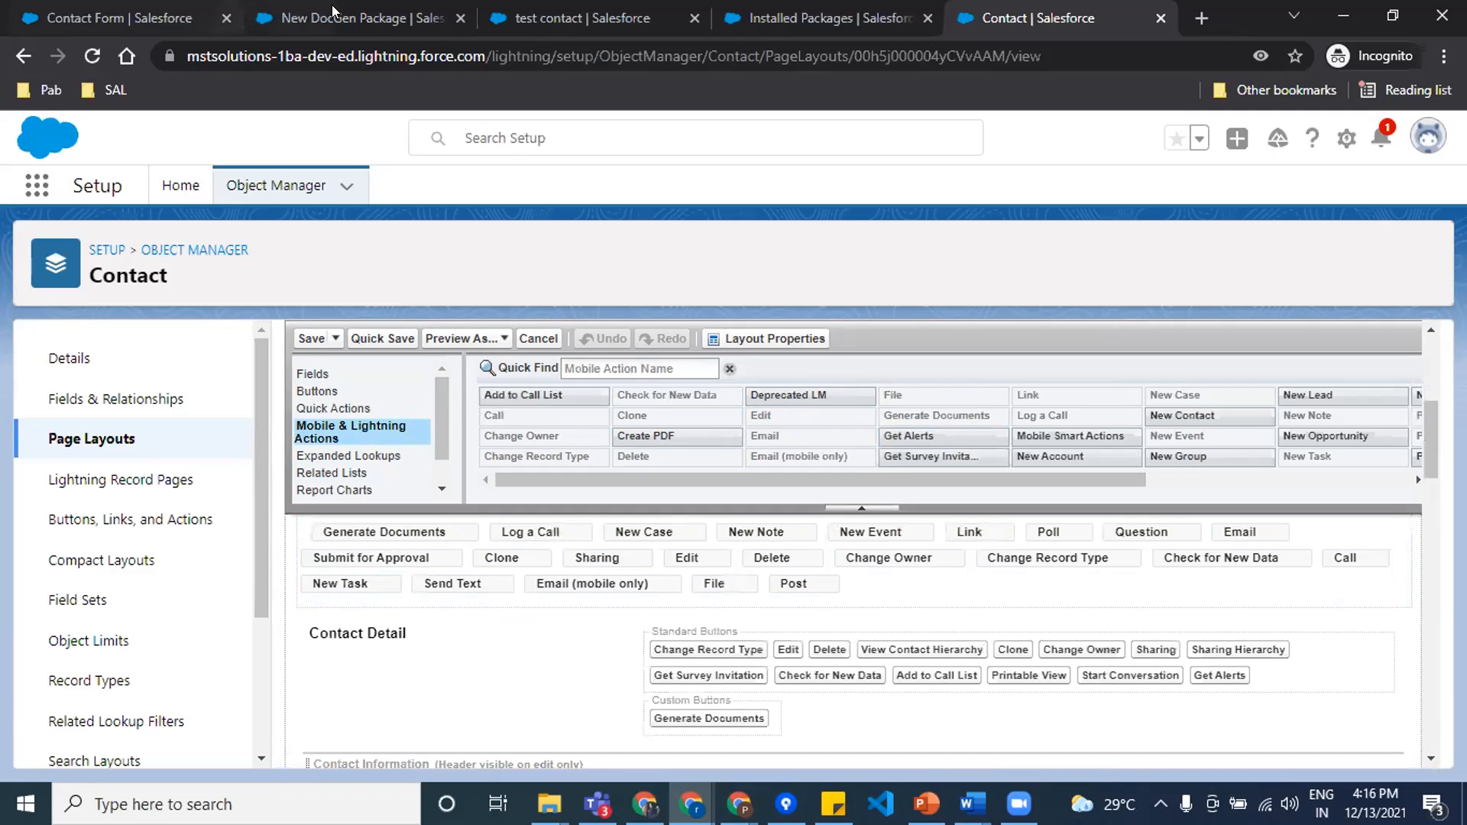
pyautogui.click(527, 18)
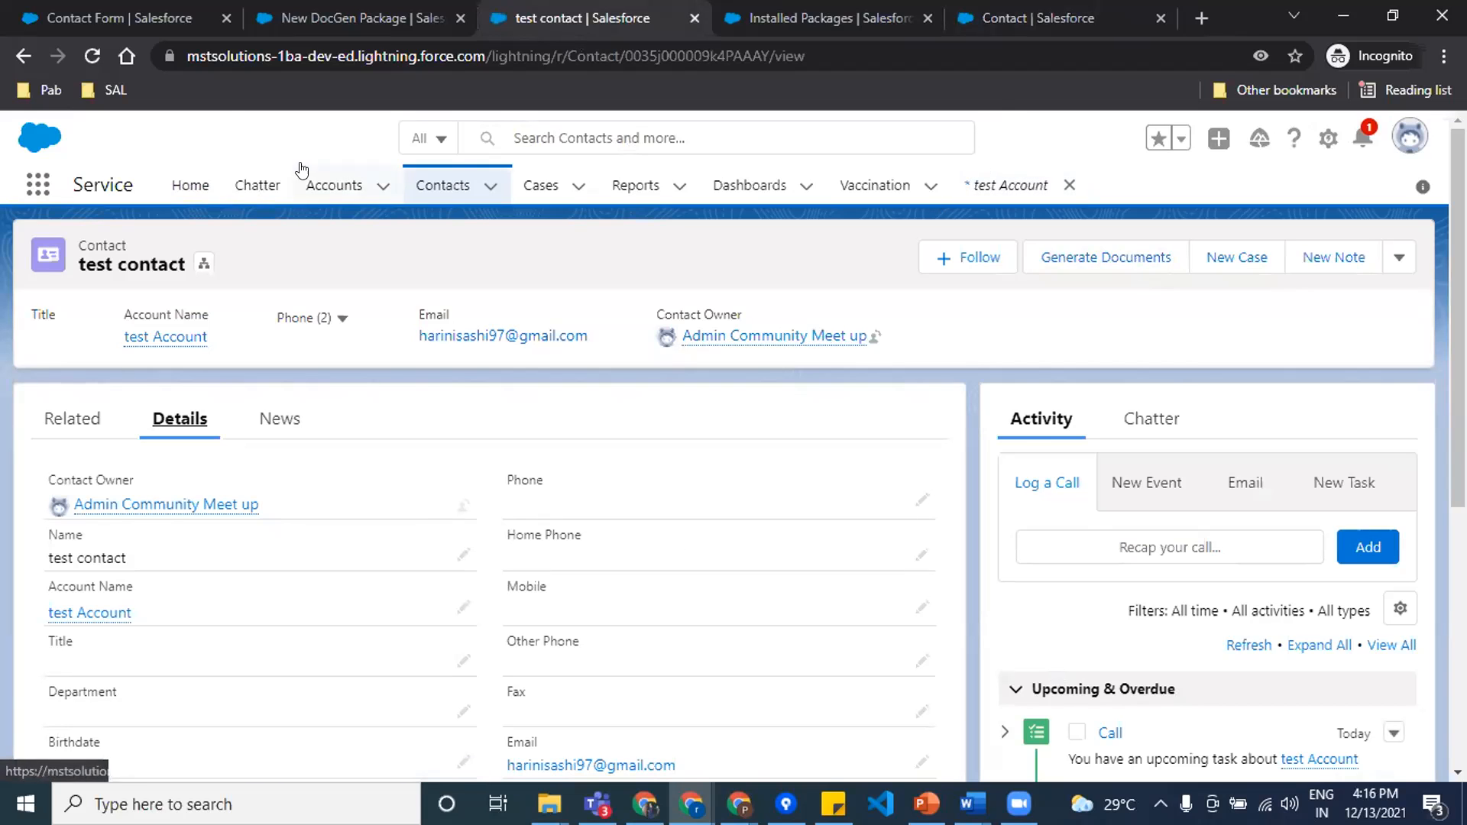
# Step: Save the new "test package" DocGen package and open its Documents section to add a template
pyautogui.click(343, 21)
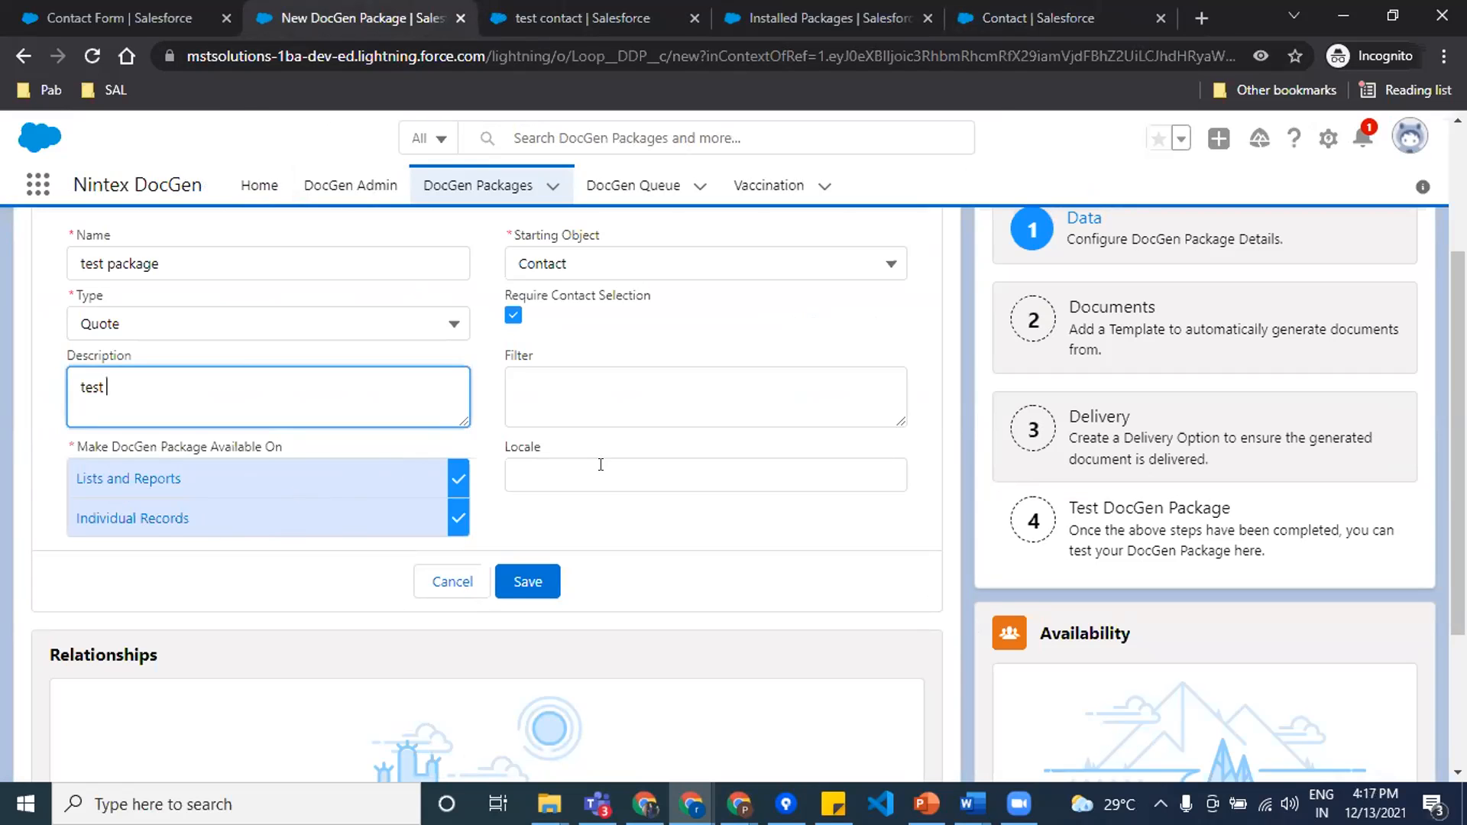
pyautogui.scroll(-1, 603, 472)
pyautogui.scroll(3, 604, 472)
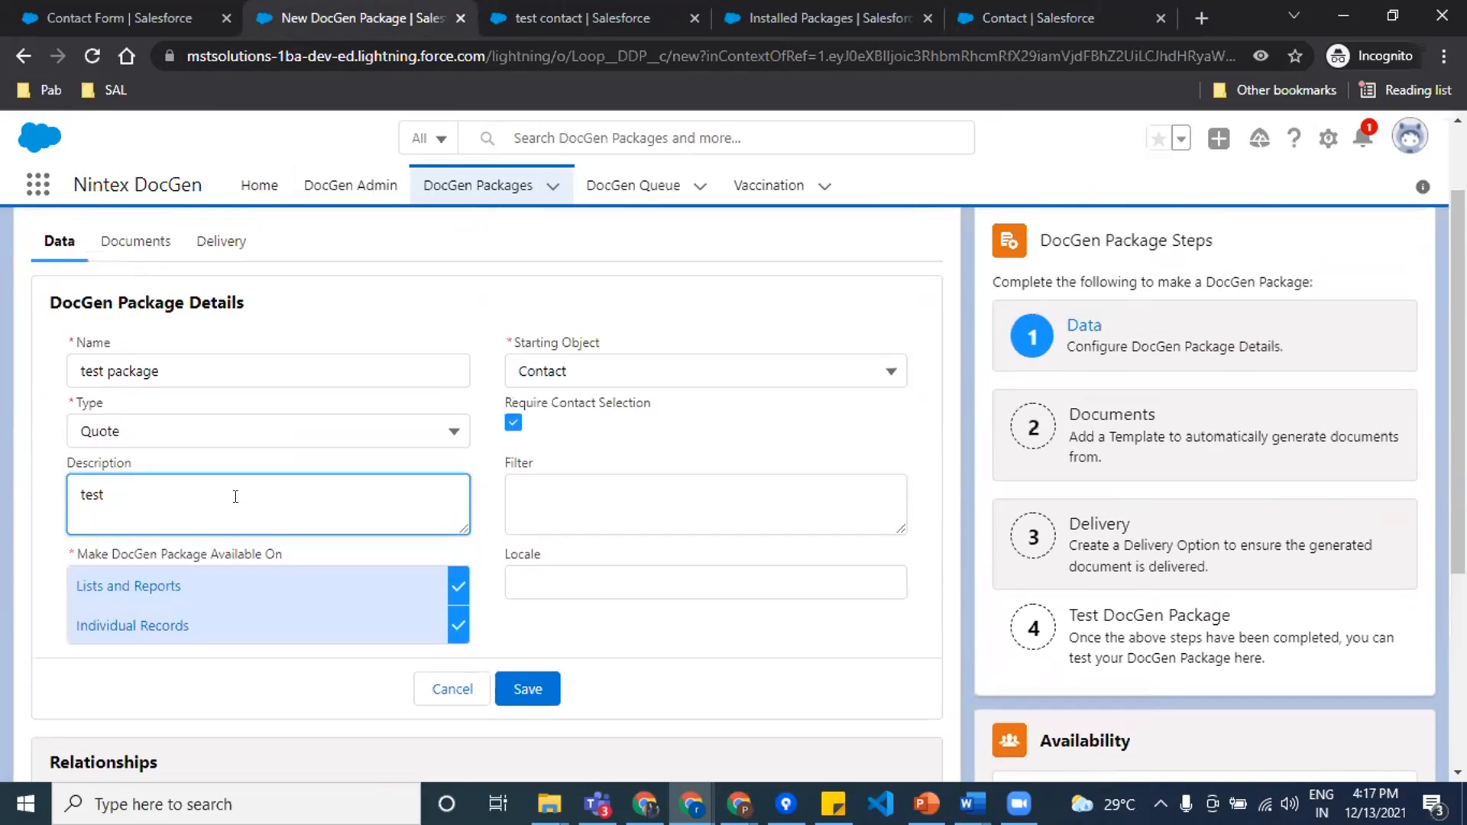
pyautogui.scroll(-2, 263, 505)
pyautogui.click(135, 244)
pyautogui.click(58, 242)
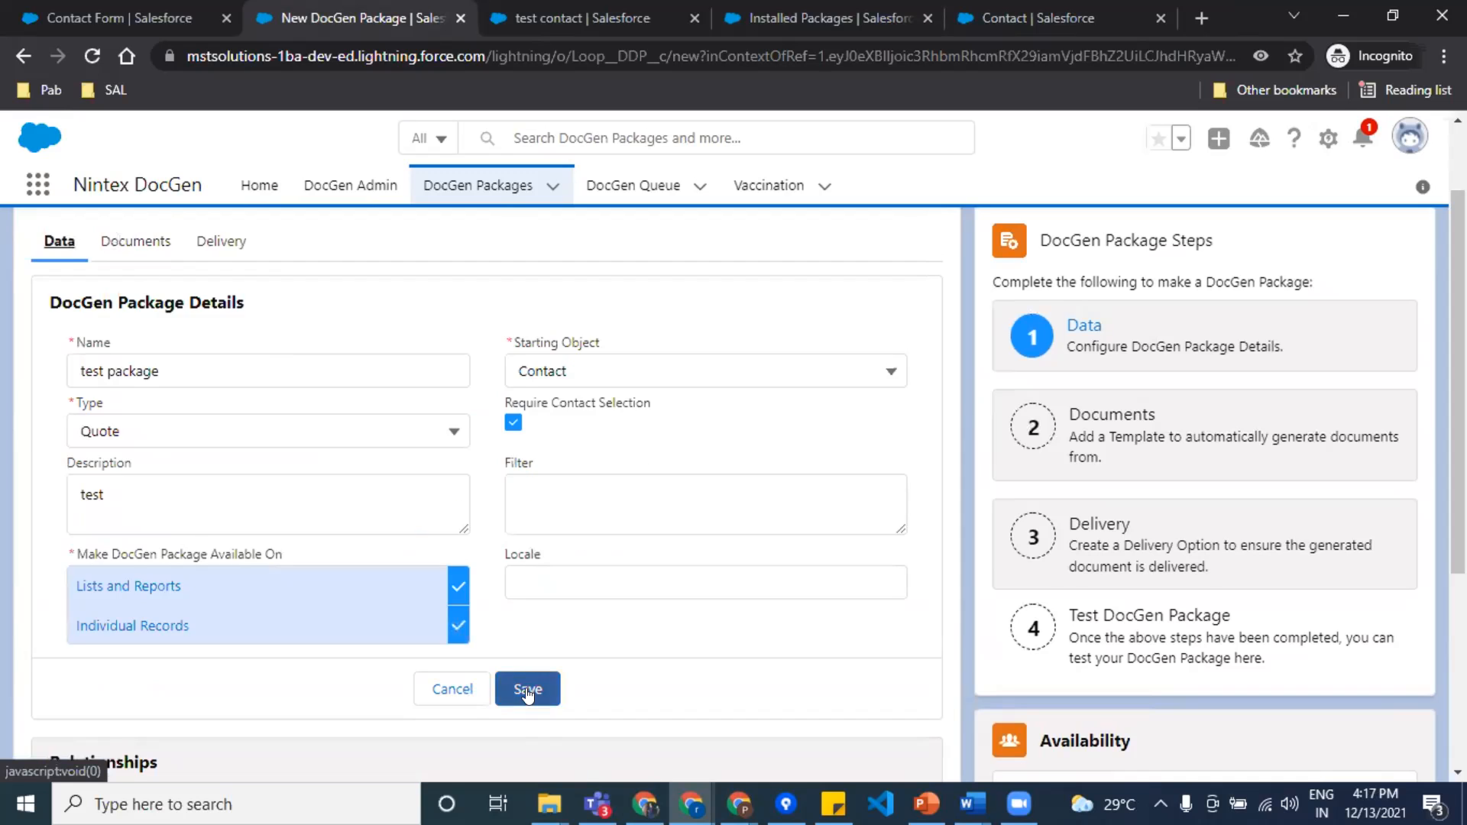
pyautogui.click(528, 689)
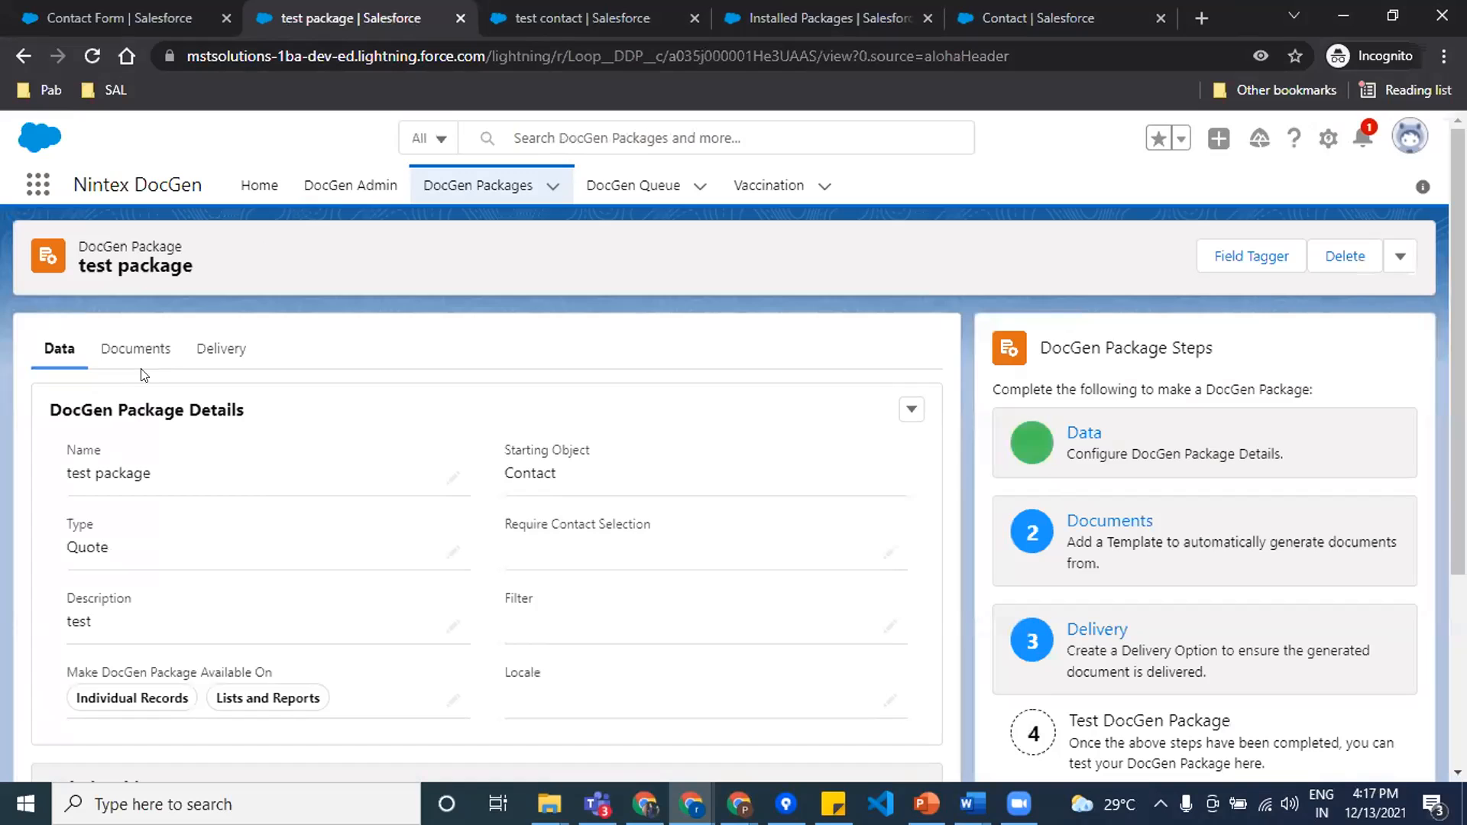
pyautogui.click(144, 375)
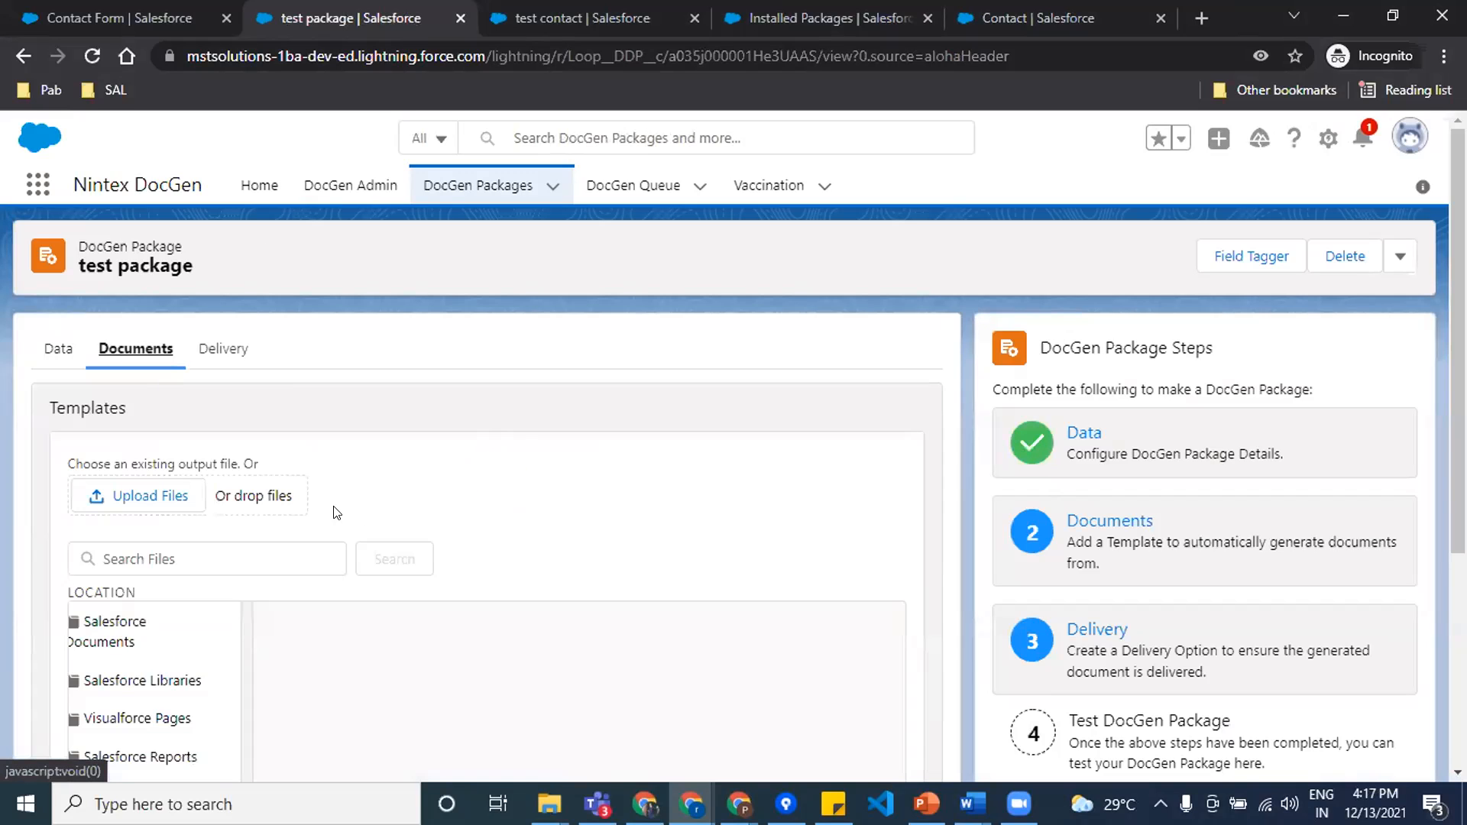
pyautogui.scroll(-1, 303, 546)
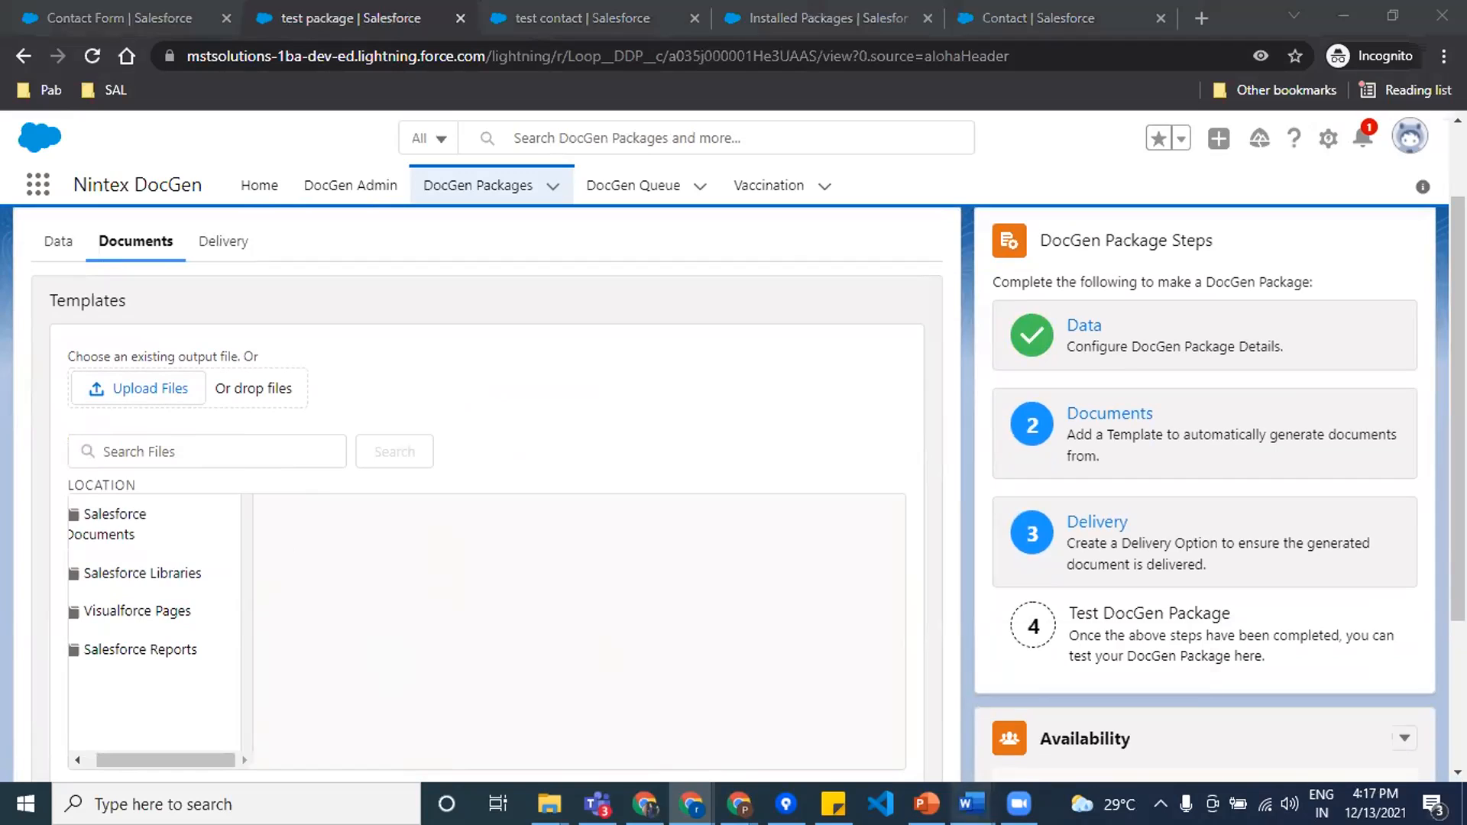
# Step: Switch to the "test word" document in Word and review its contact, account and vaccination merge fields
pyautogui.moveTo(971, 804)
pyautogui.click(1031, 752)
pyautogui.scroll(10, 688, 421)
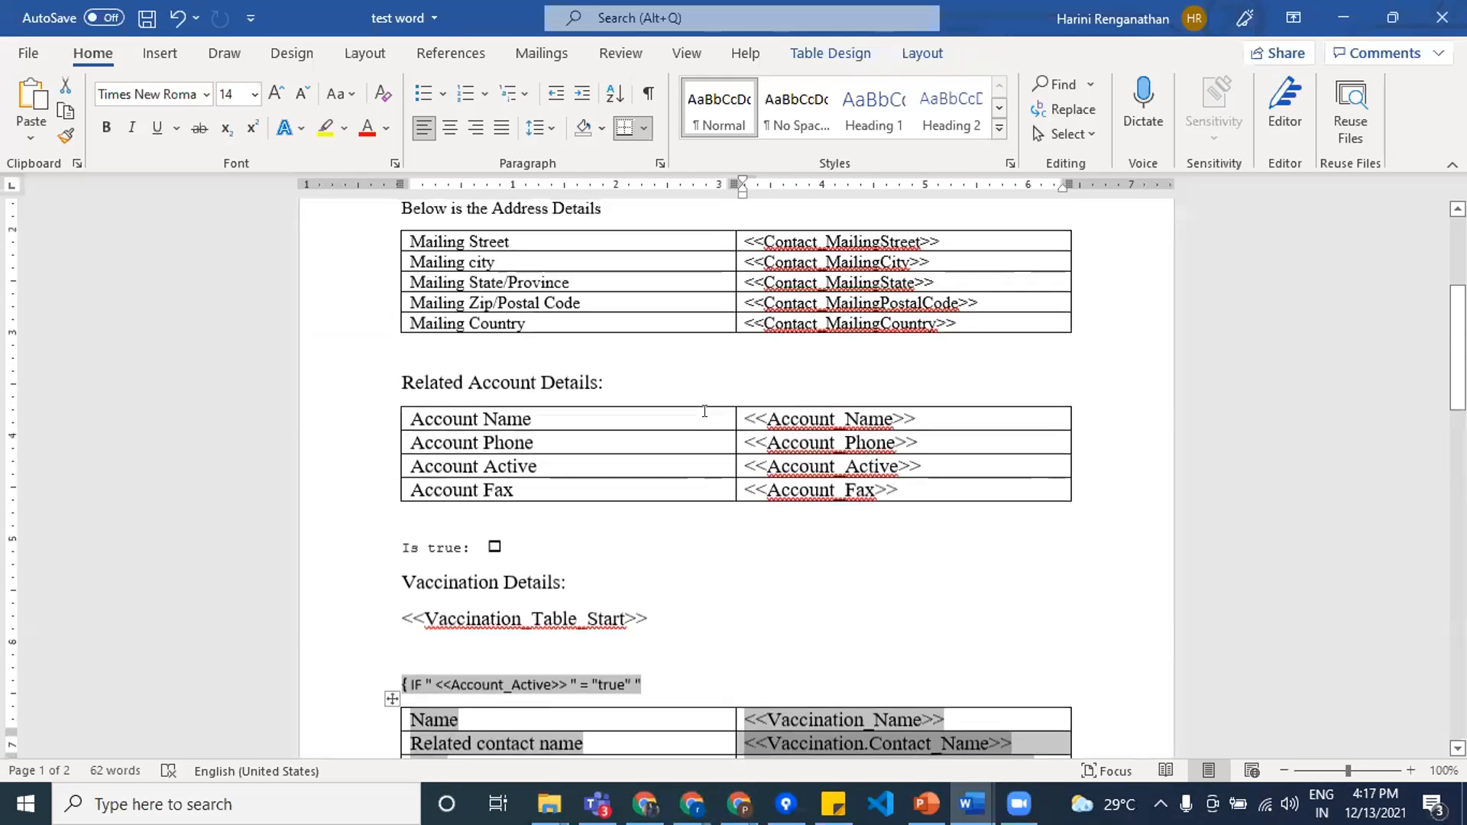
pyautogui.scroll(-5, 704, 411)
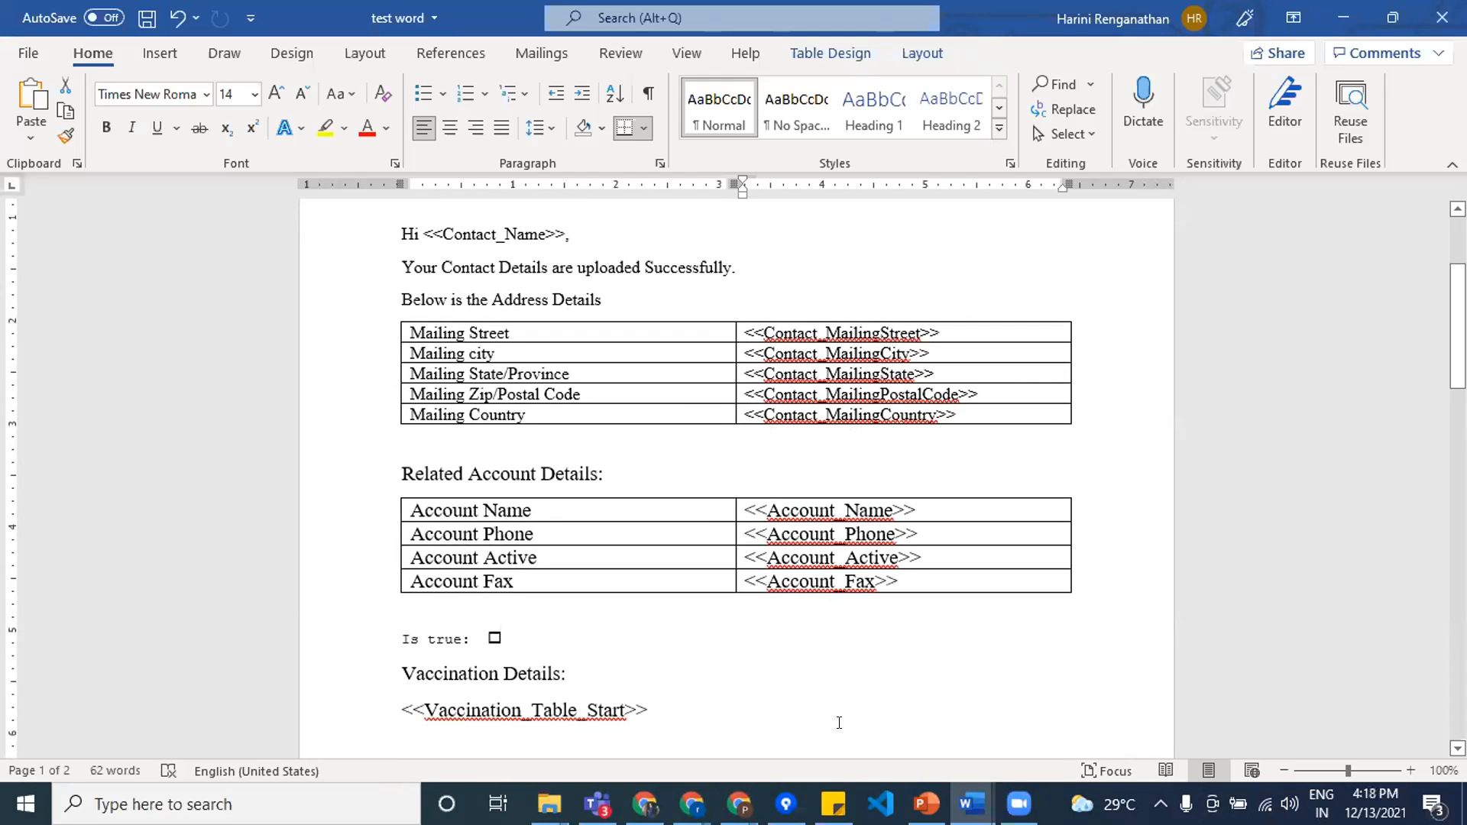
pyautogui.scroll(3, 839, 723)
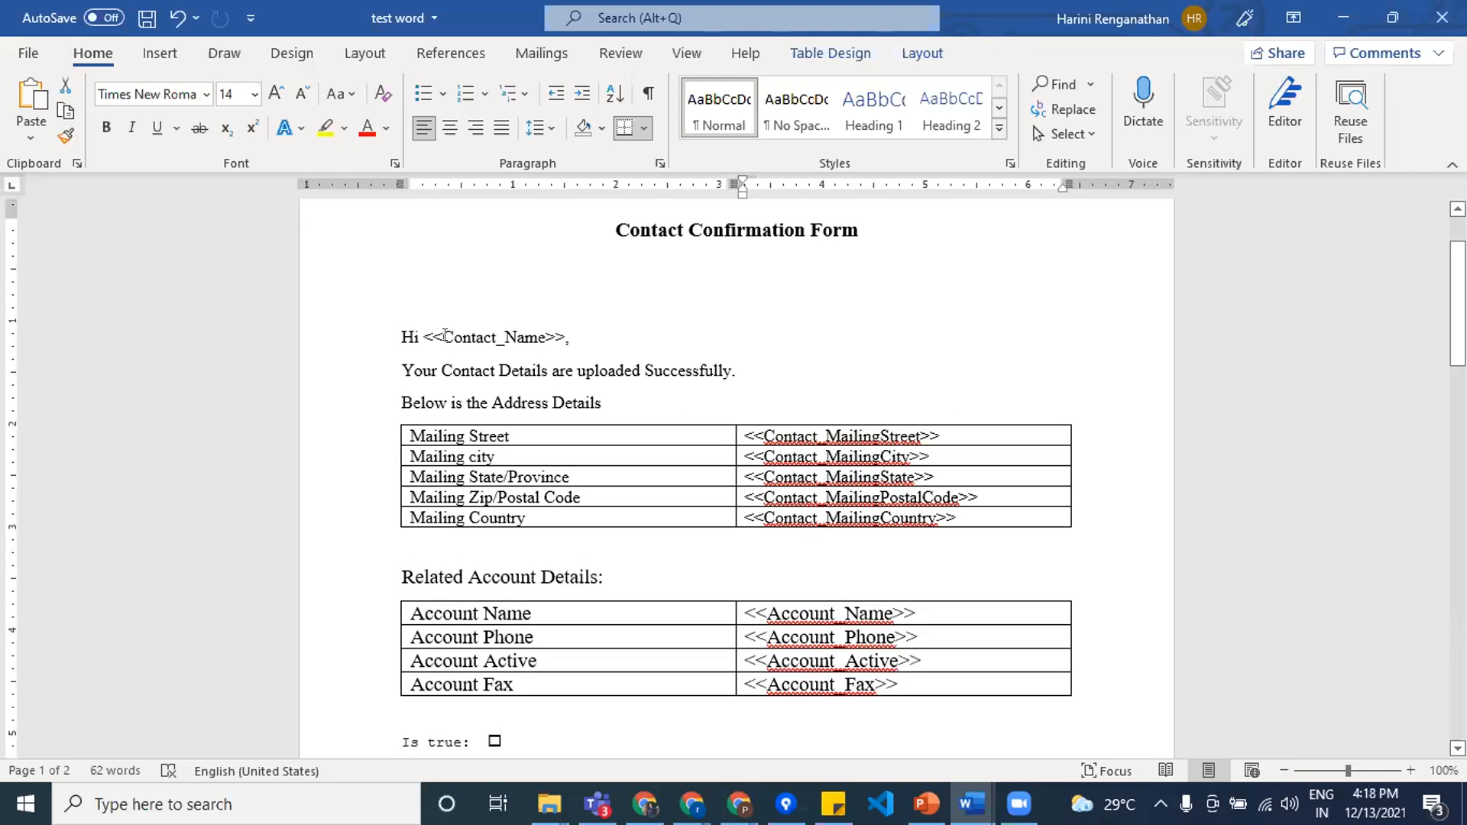
pyautogui.scroll(-1, 610, 404)
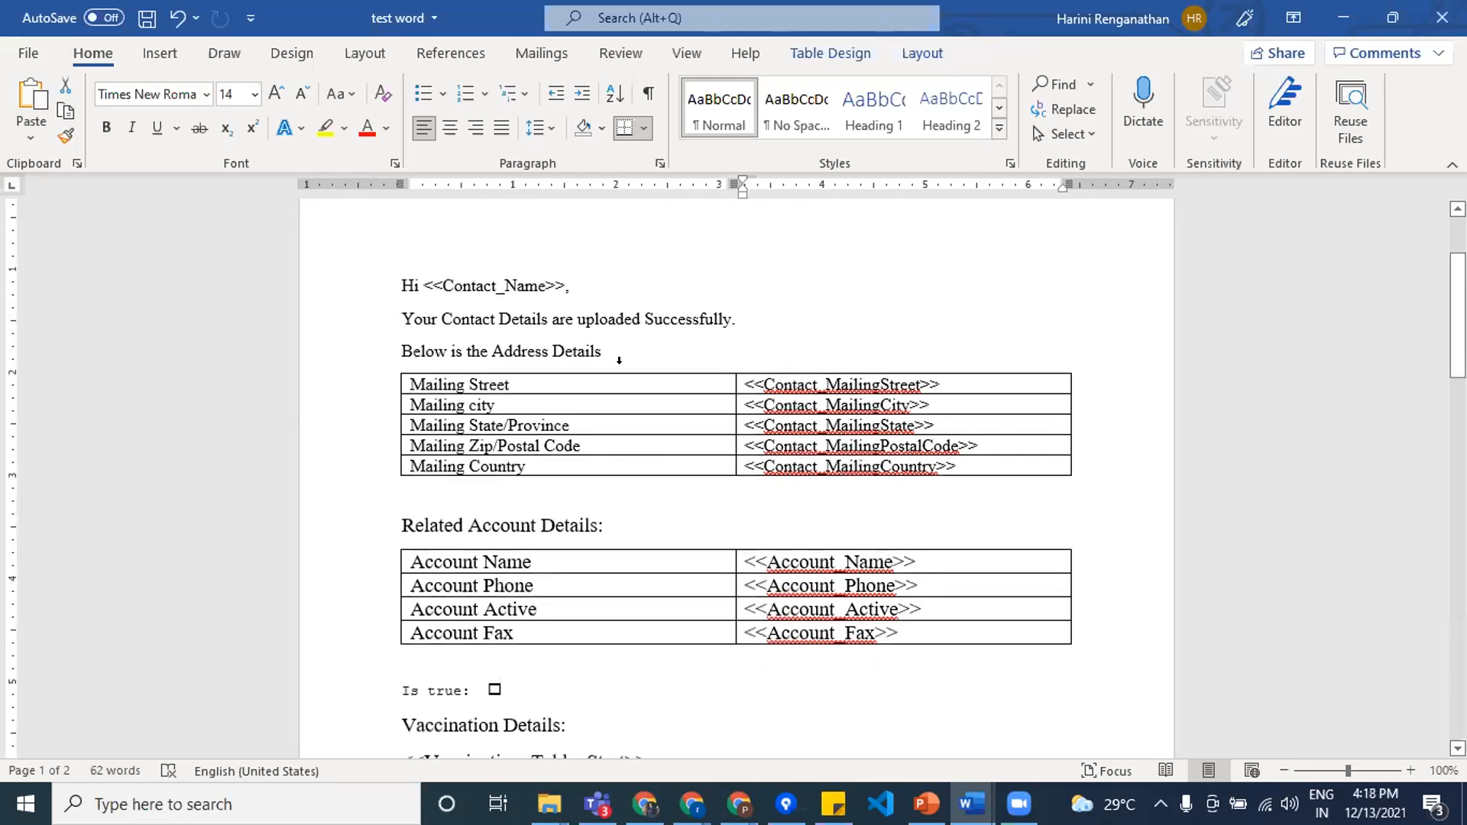
pyautogui.scroll(-1, 632, 531)
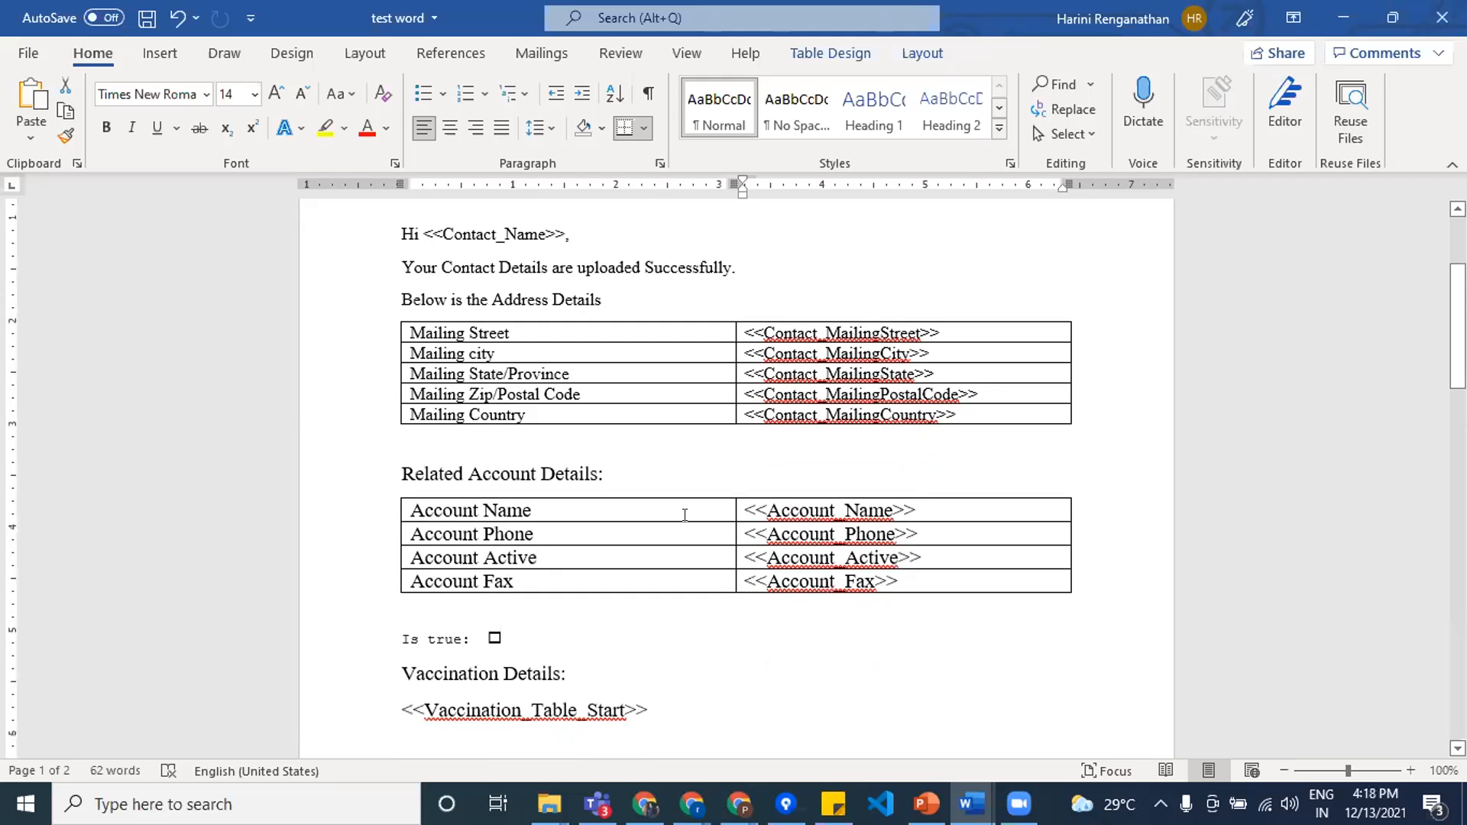
pyautogui.scroll(-10, 684, 515)
pyautogui.scroll(9, 685, 515)
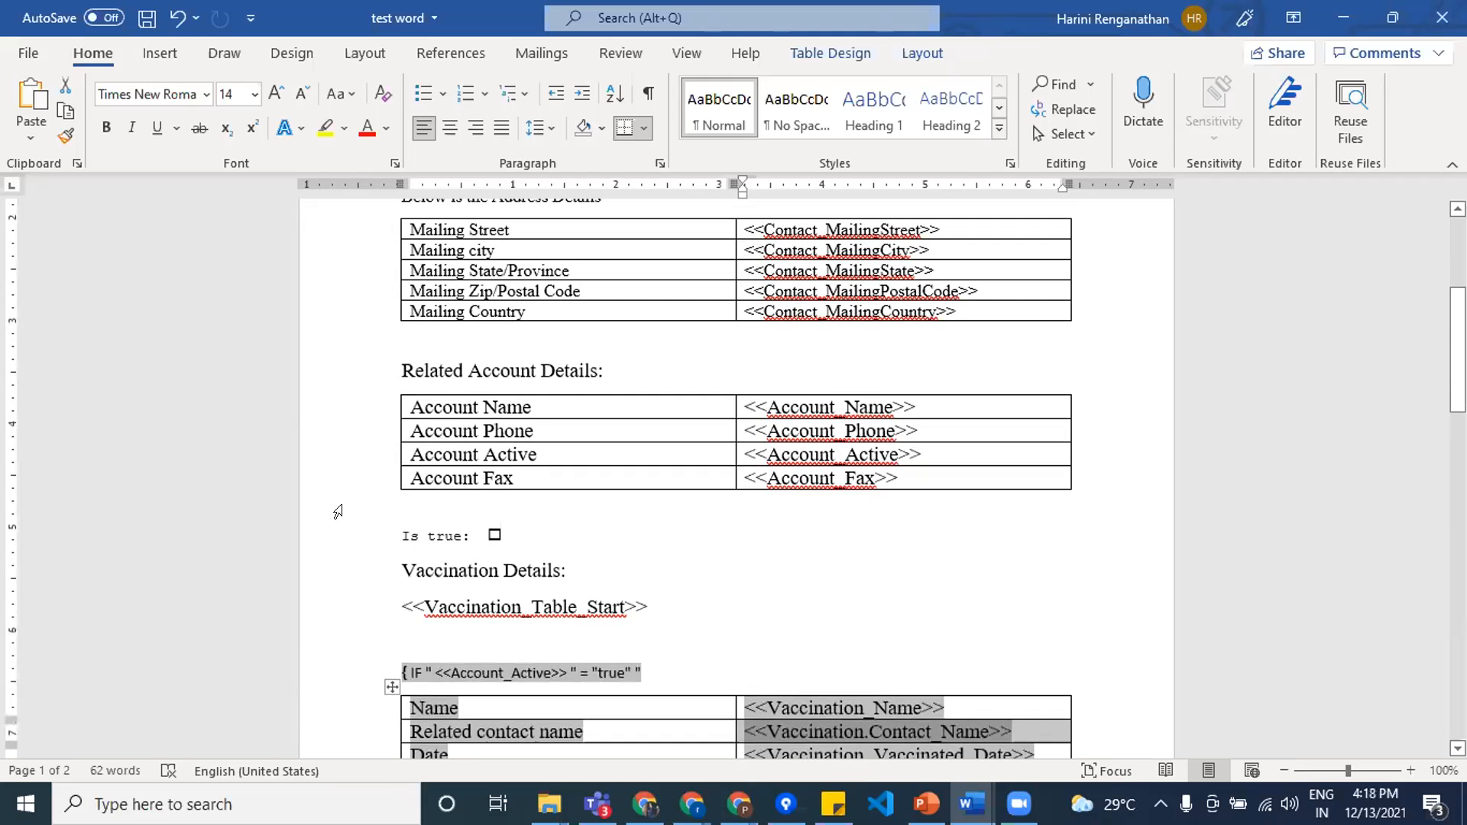
pyautogui.scroll(-9, 610, 549)
pyautogui.scroll(5, 610, 549)
pyautogui.scroll(7, 610, 549)
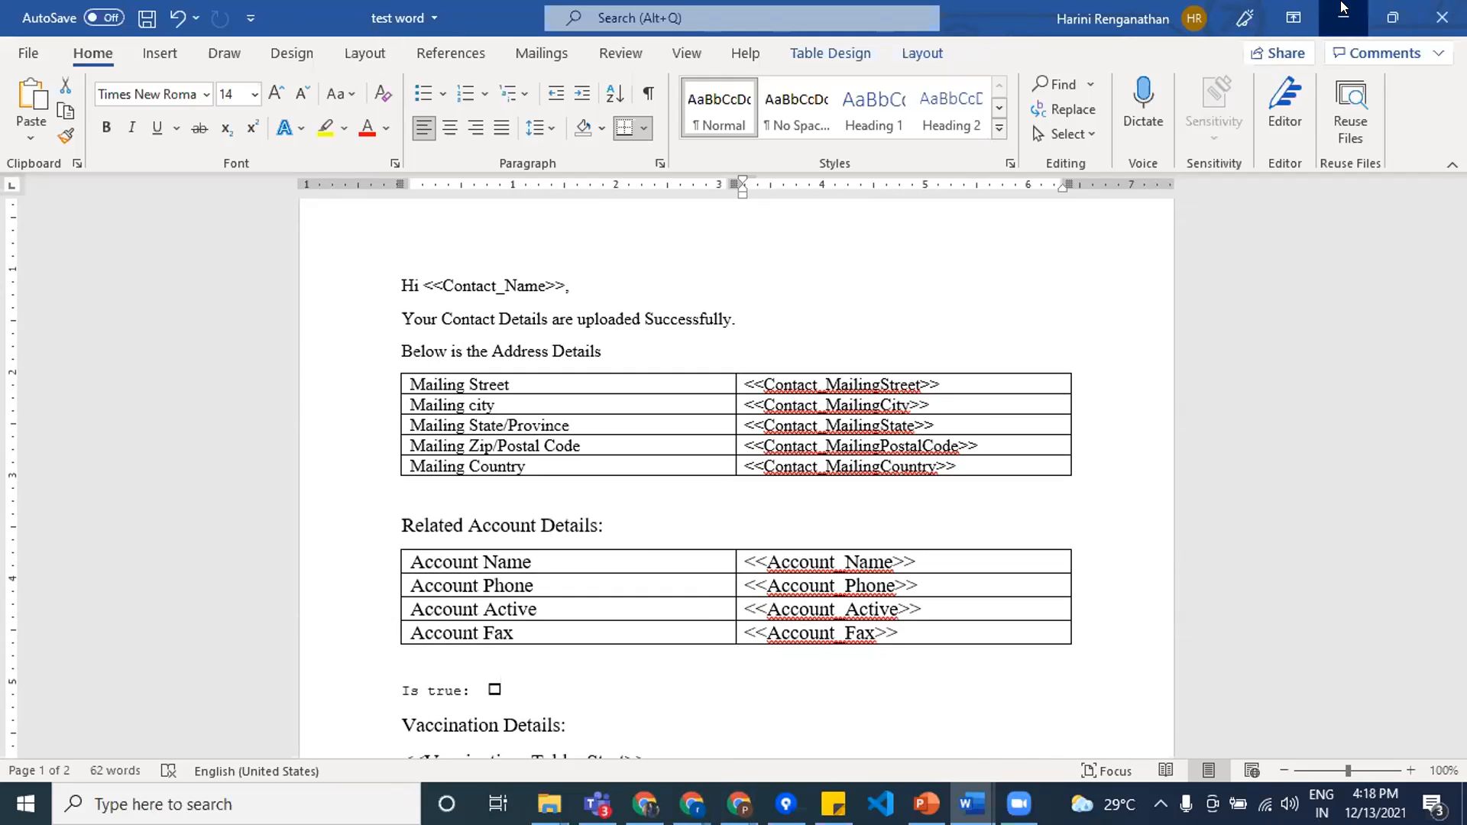
# Step: Return to the DocGen package and upload test word.docx as its template, storing it in Salesforce Documents under DocGen Files
pyautogui.click(1344, 16)
pyautogui.click(125, 388)
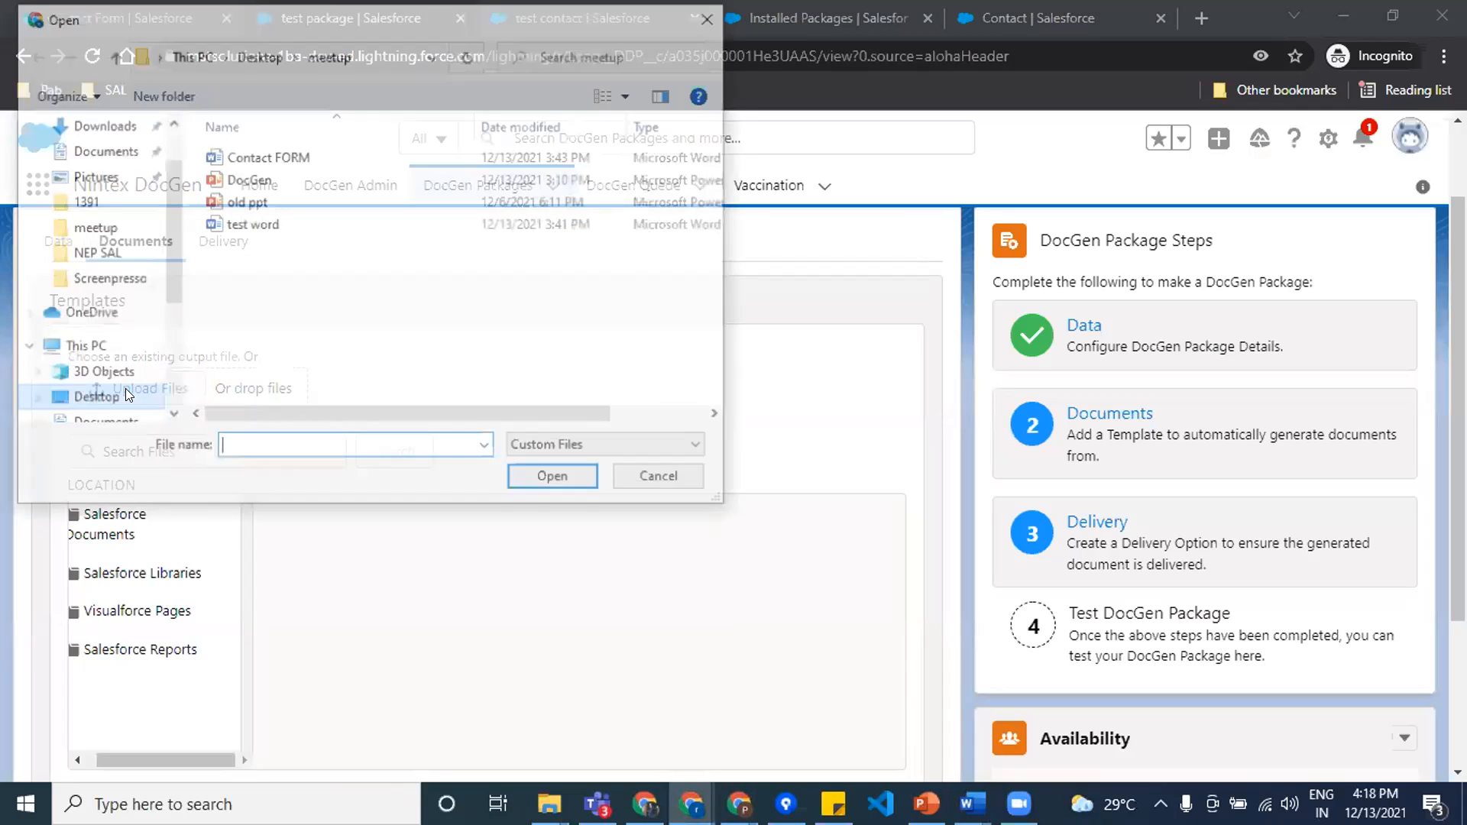
pyautogui.click(233, 223)
pyautogui.click(539, 480)
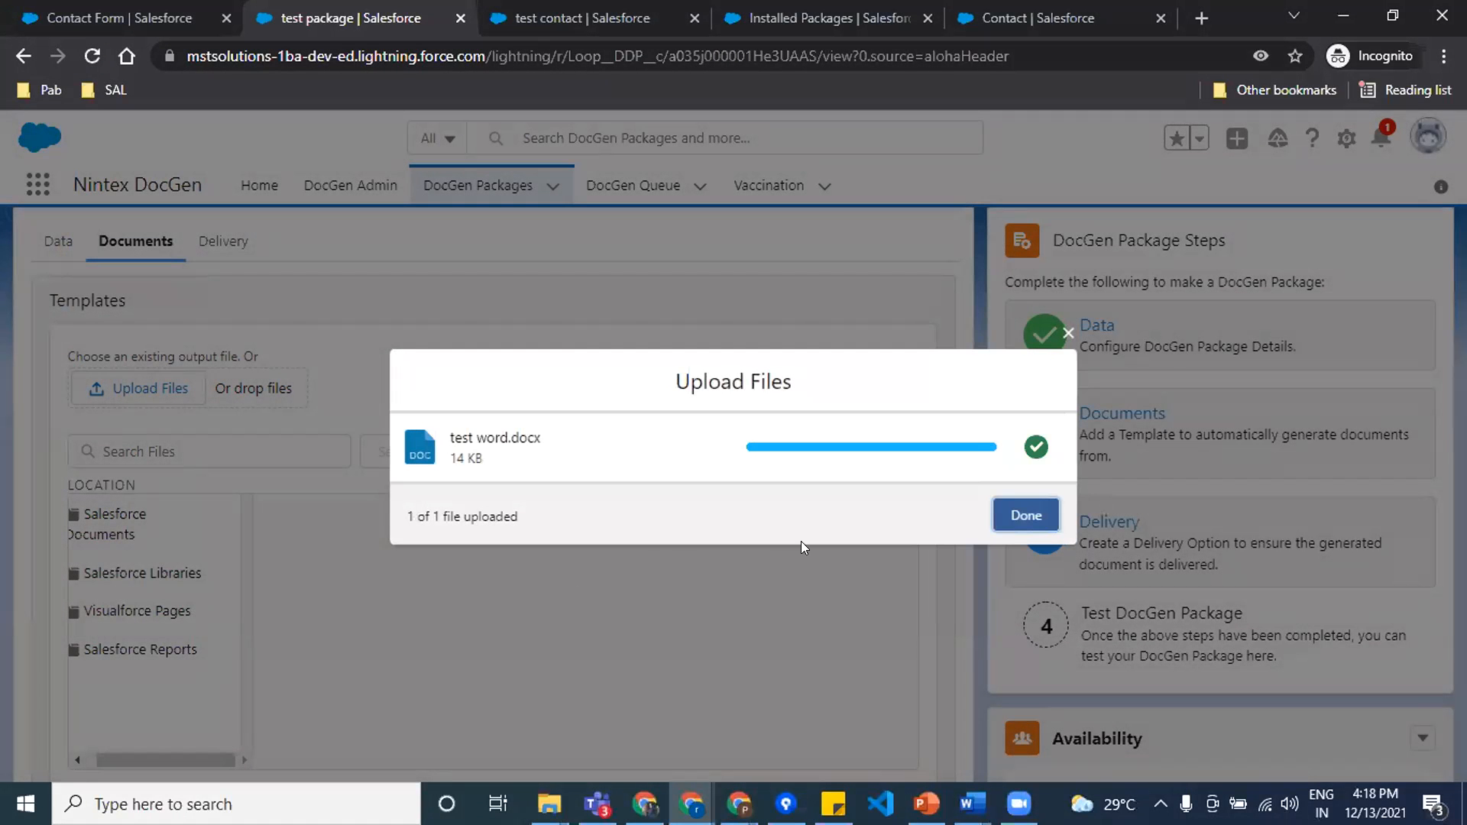
pyautogui.click(1026, 516)
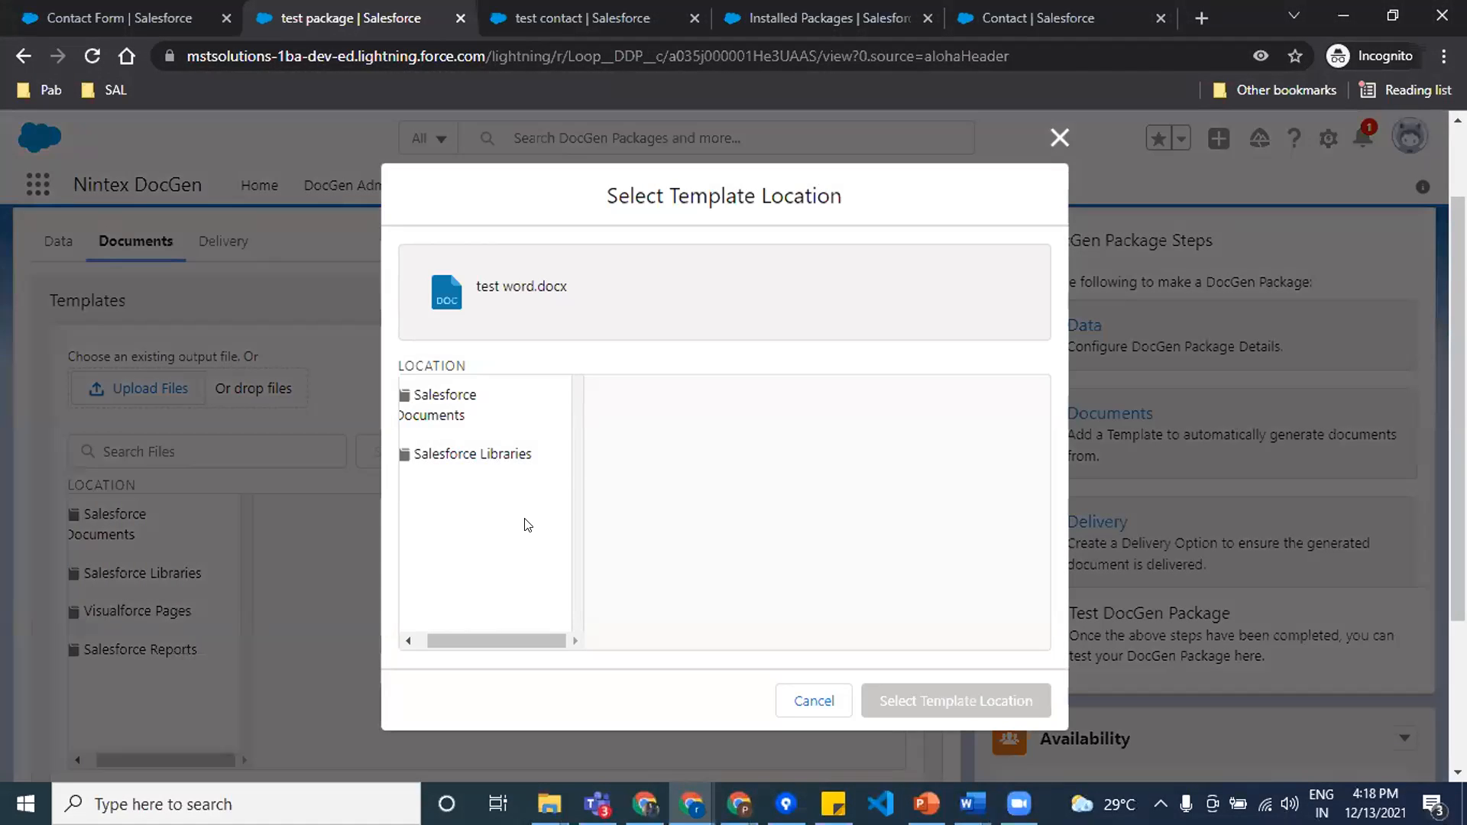
pyautogui.click(453, 405)
pyautogui.click(664, 397)
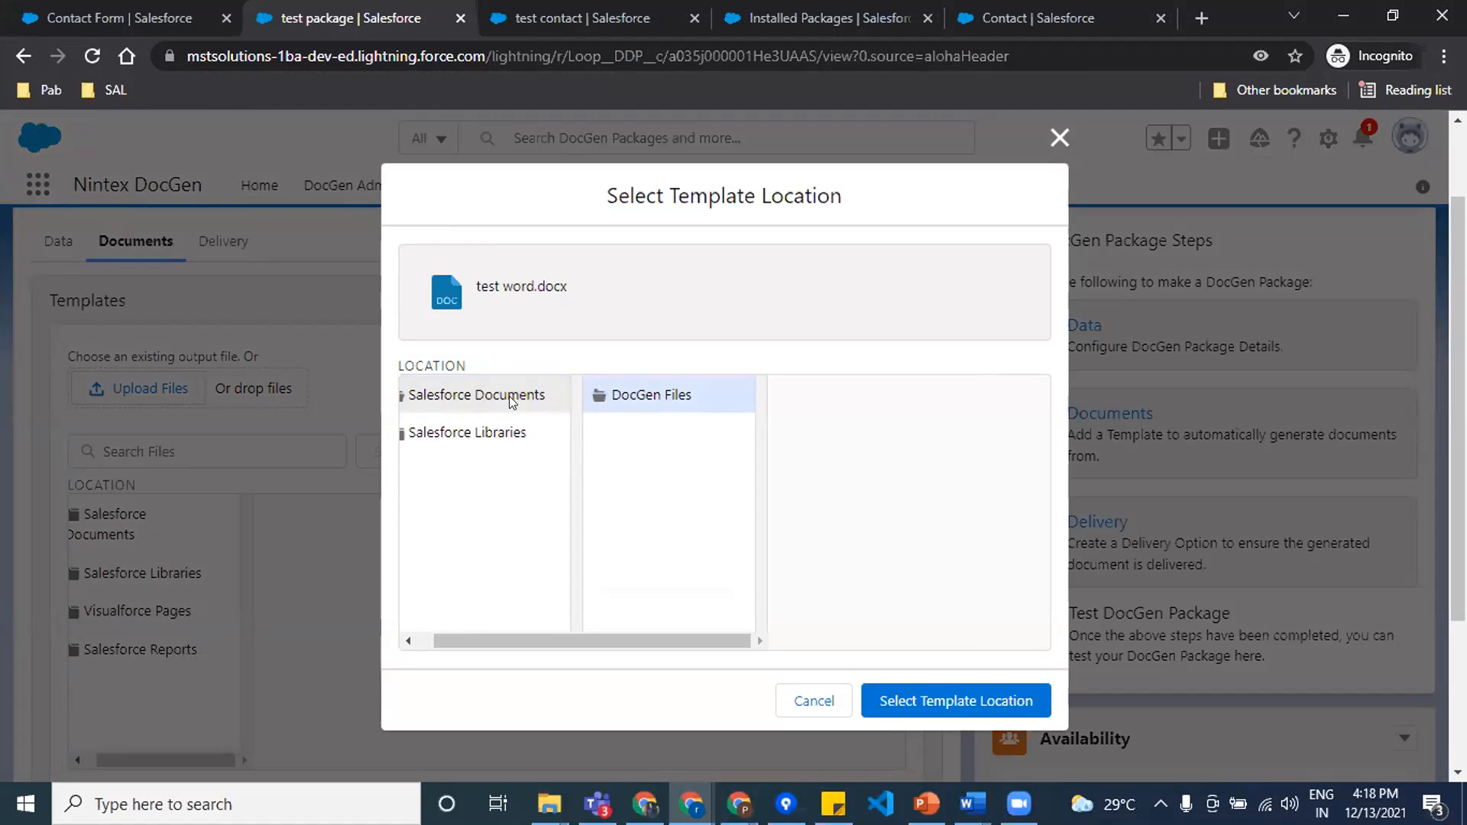
pyautogui.click(987, 703)
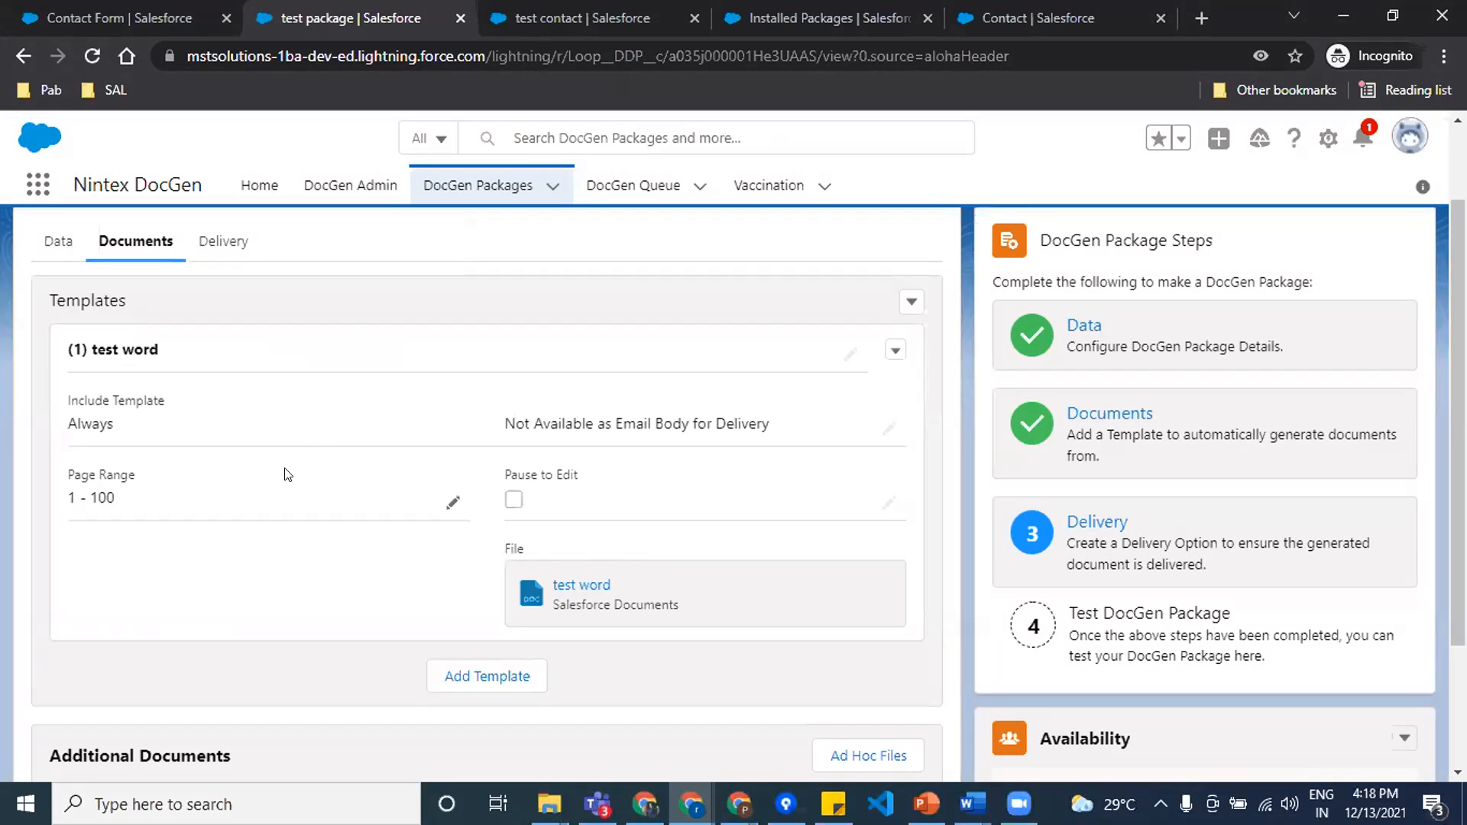
# Step: Review the template's settings, view the stored test word document's replacement page, and return to the package without replacing the file
pyautogui.scroll(-2, 312, 458)
pyautogui.scroll(3, 312, 458)
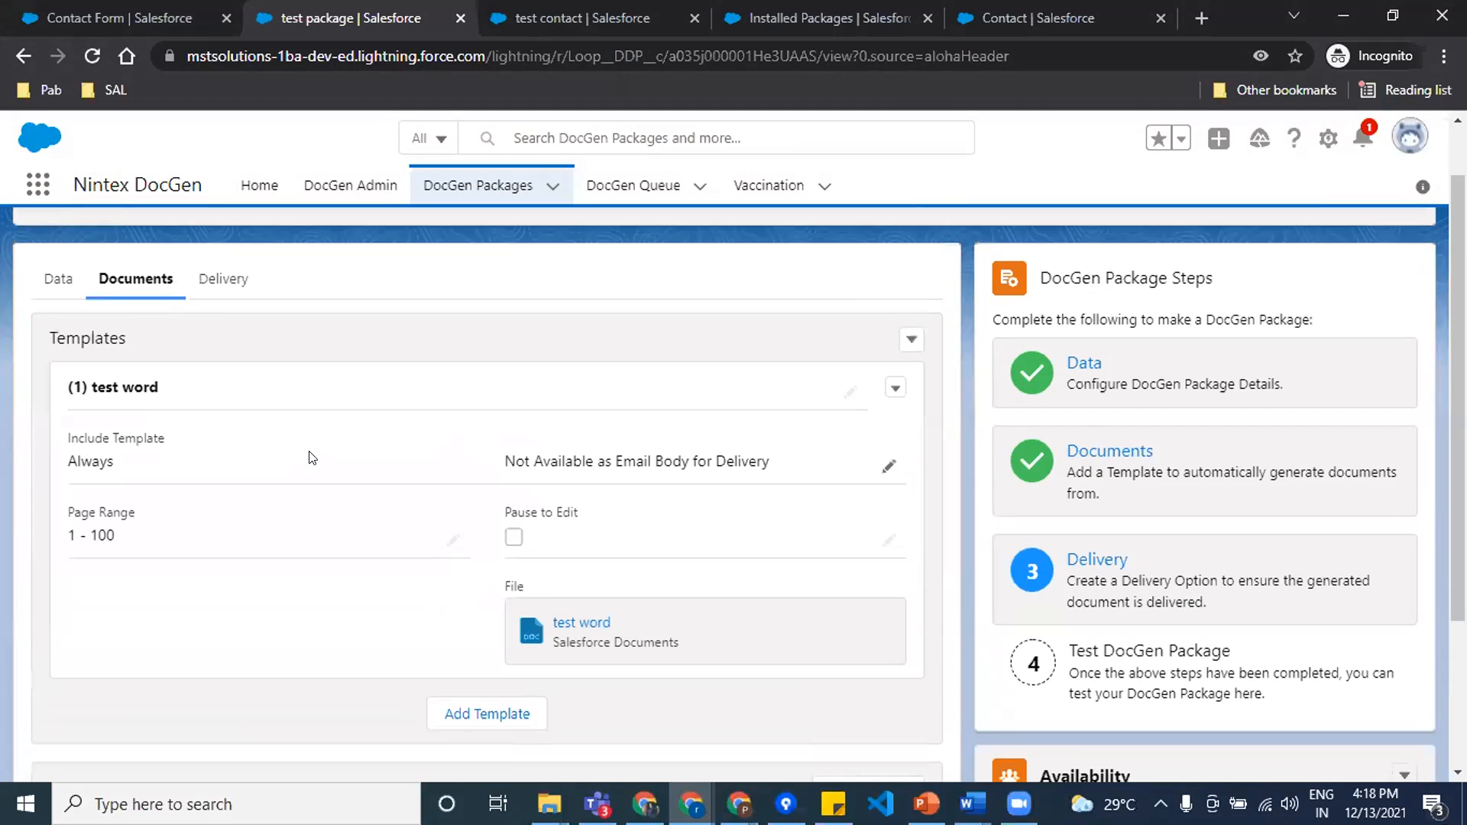
pyautogui.scroll(-1, 329, 413)
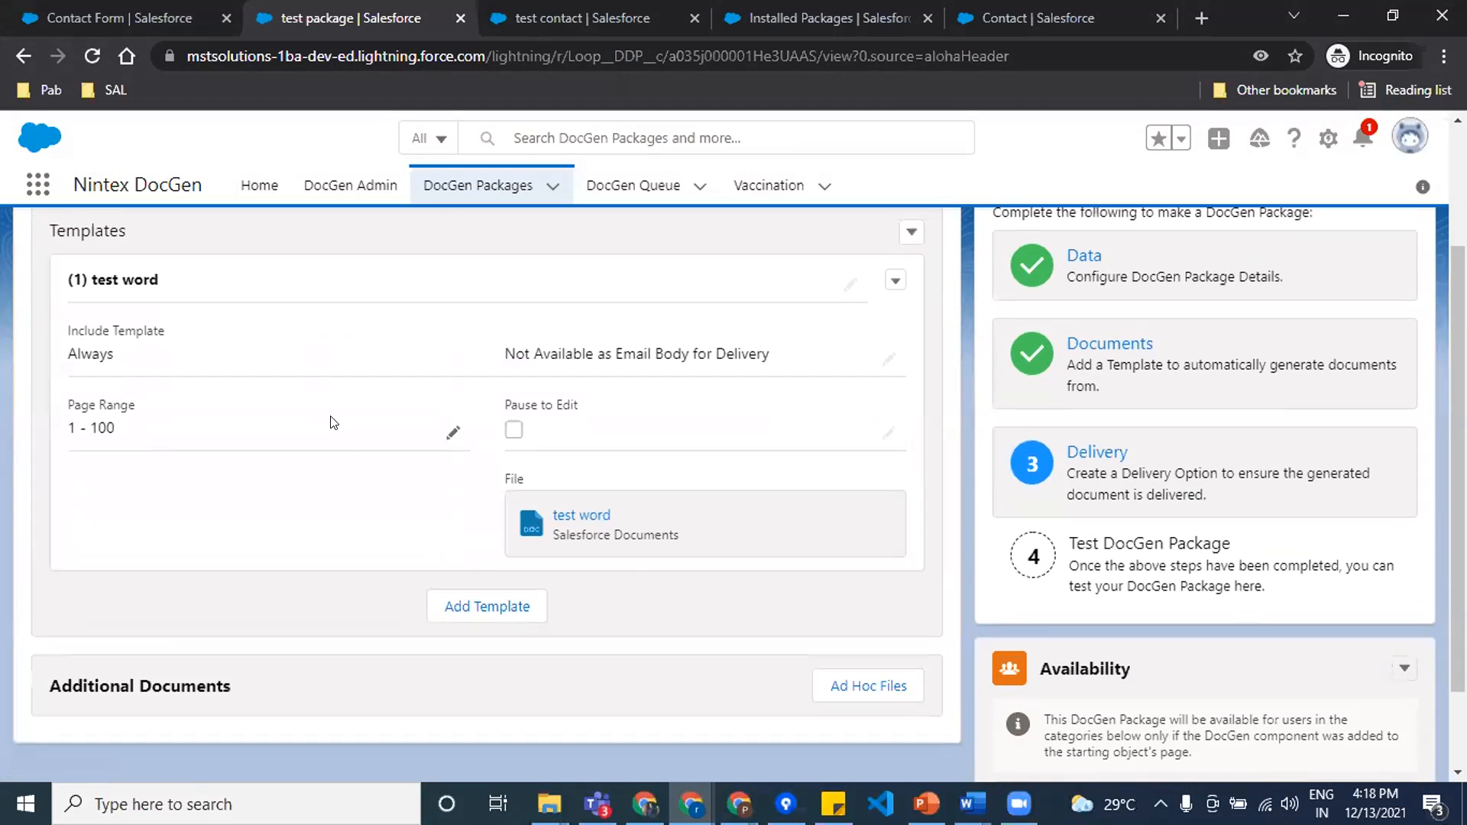
pyautogui.click(619, 516)
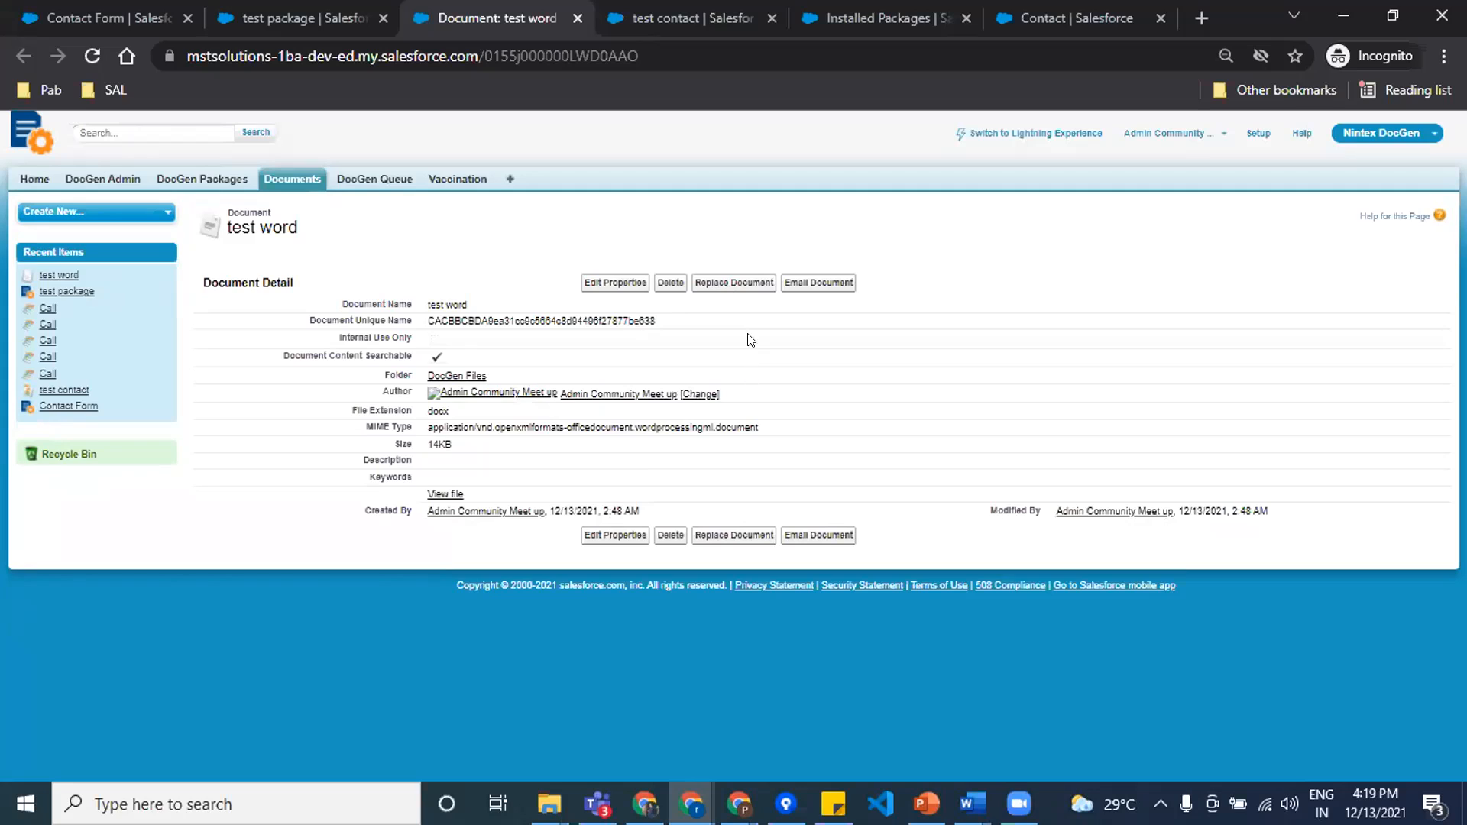
pyautogui.click(731, 284)
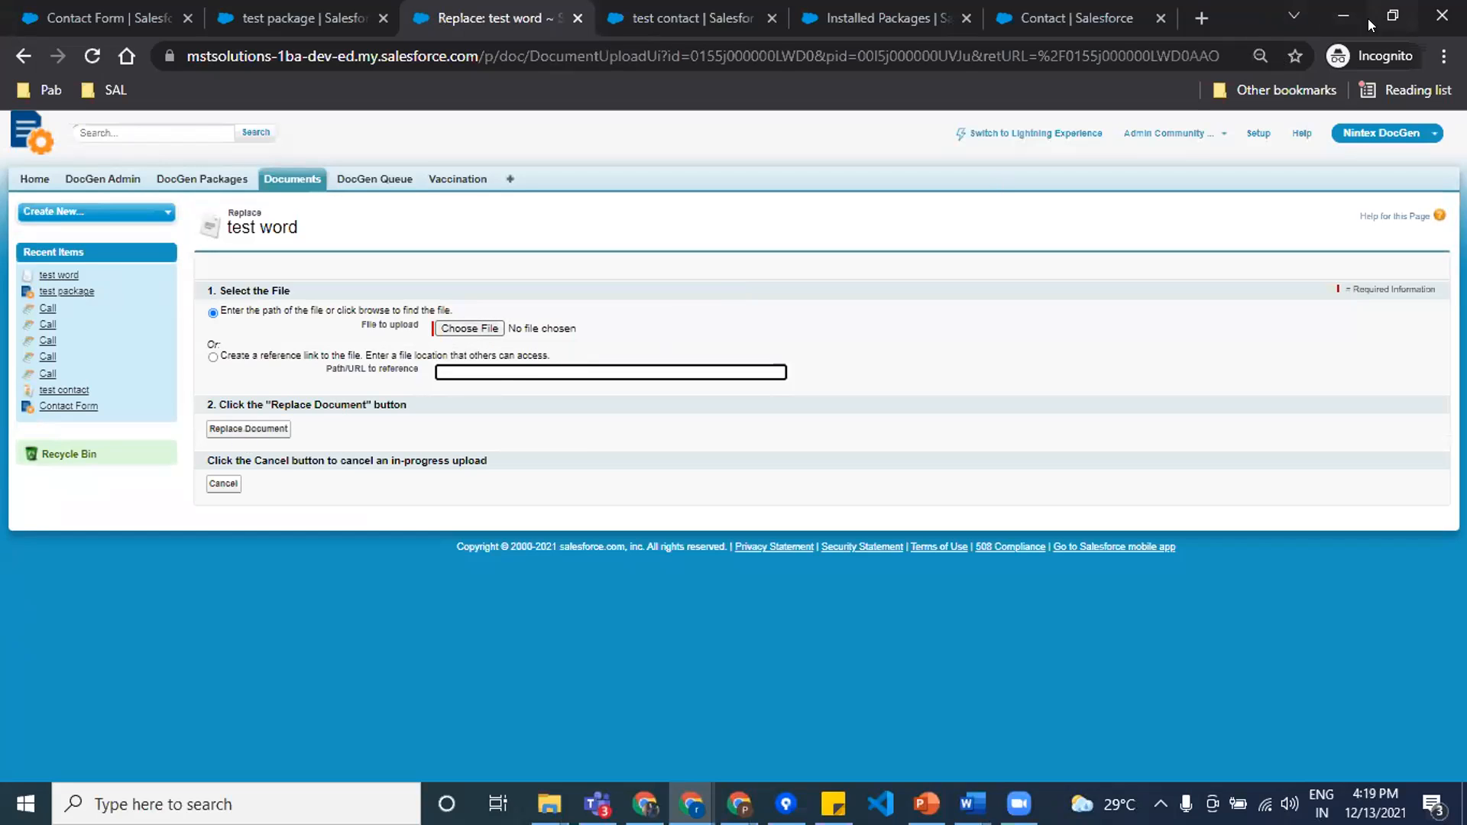
pyautogui.click(1393, 16)
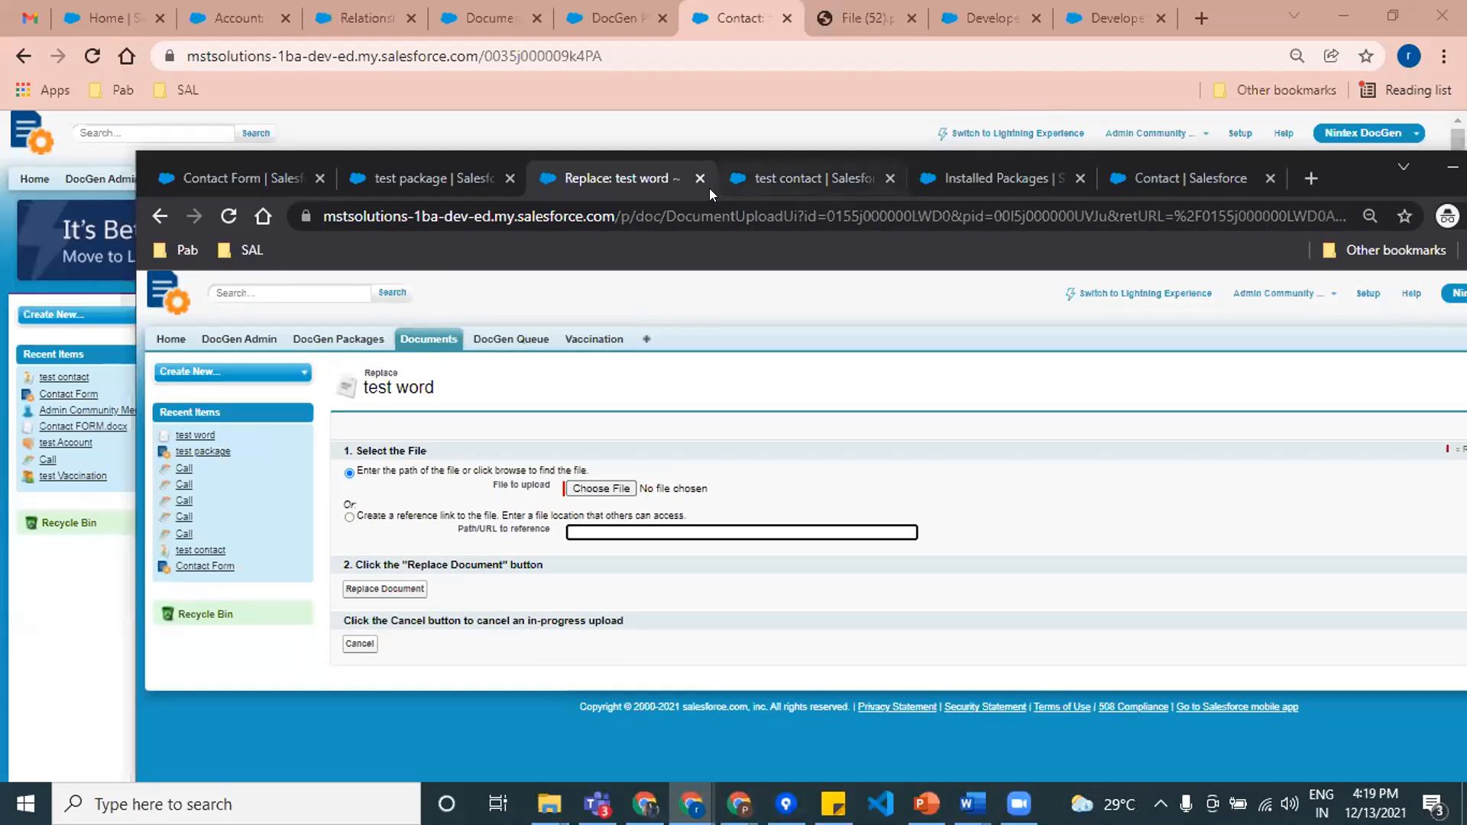
pyautogui.click(700, 179)
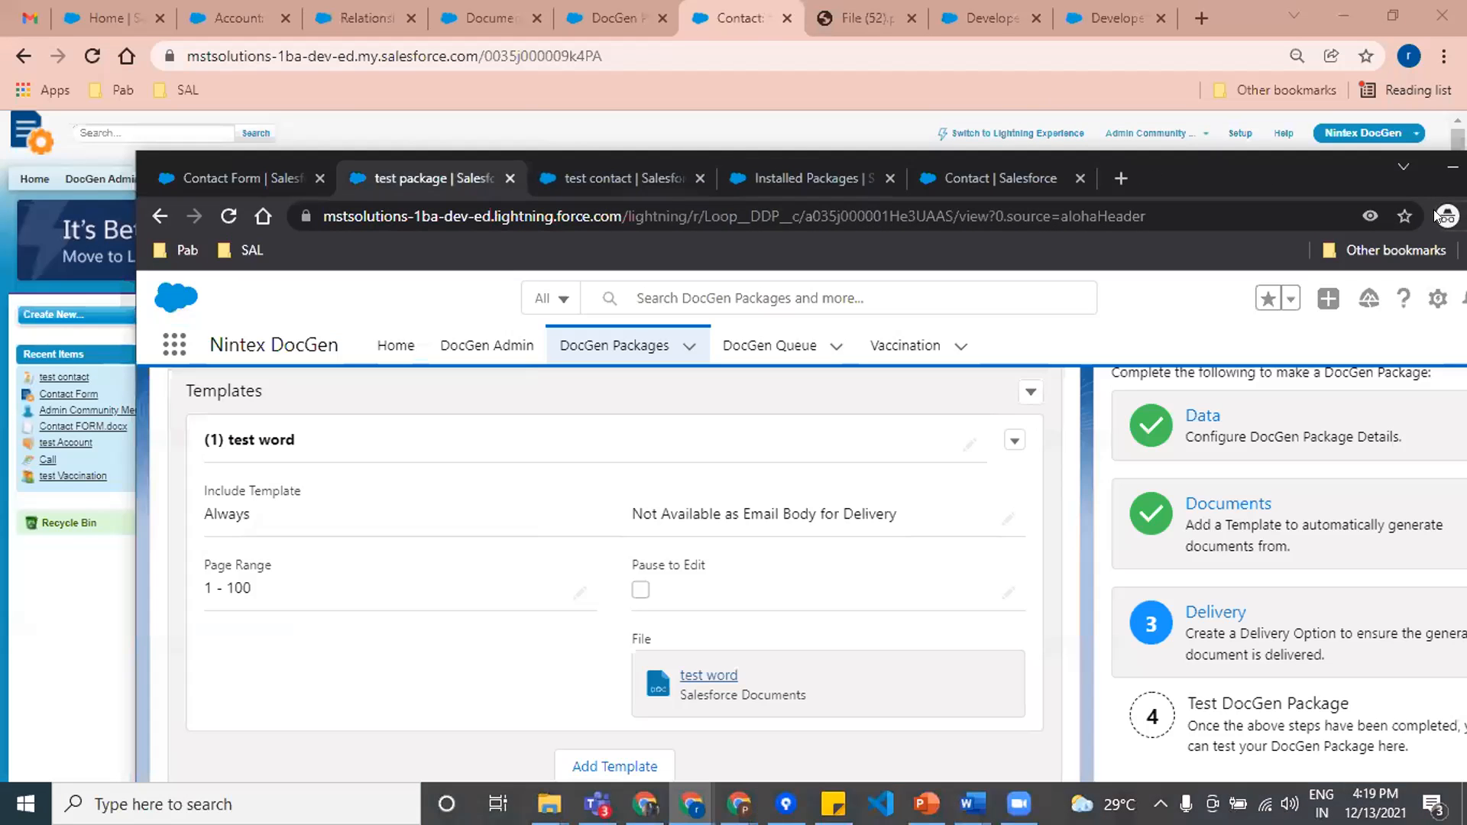
pyautogui.doubleClick(1346, 161)
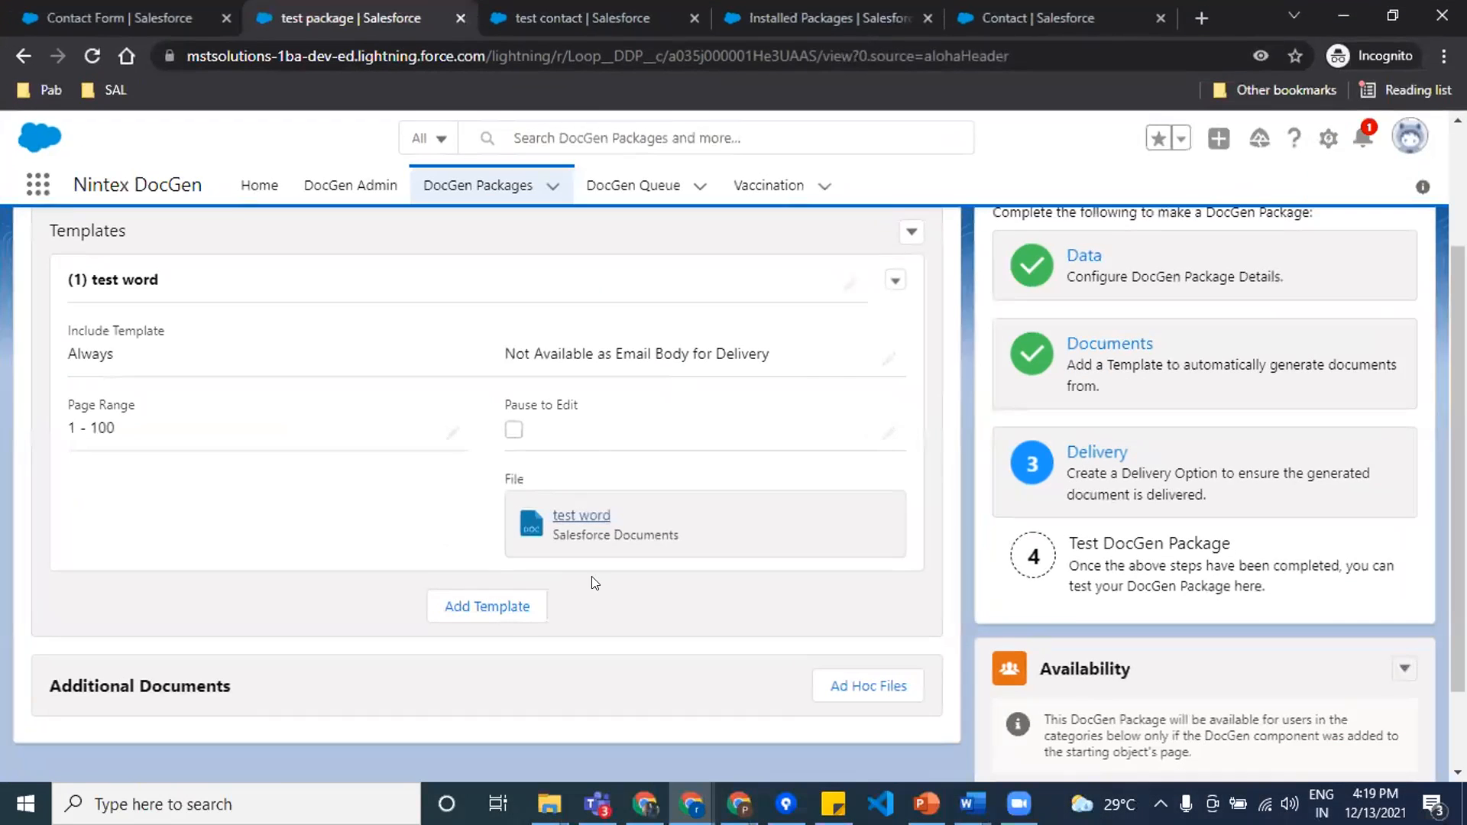
# Step: Set the package's delivery output filename to "PDF end" and save the output details
pyautogui.scroll(3, 550, 593)
pyautogui.click(218, 350)
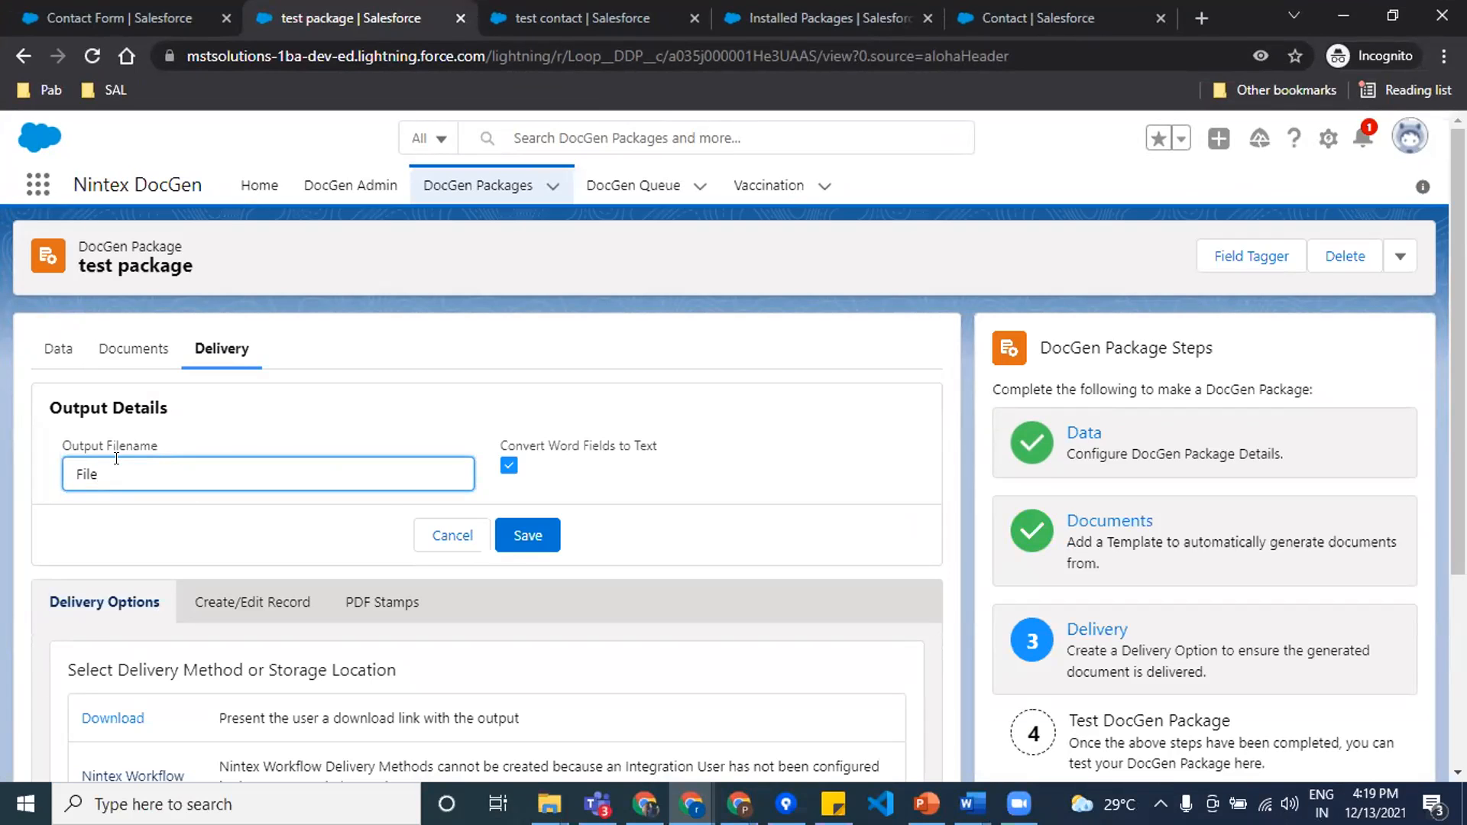
pyautogui.write('\\')
pyautogui.press('BackSpace')
pyautogui.press('BackSpace')
pyautogui.press('BackSpace')
pyautogui.press('BackSpace')
pyautogui.press('BackSpace')
pyautogui.write('Letter')
pyautogui.press('BackSpace')
pyautogui.press('BackSpace')
pyautogui.press('BackSpace')
pyautogui.press('BackSpace')
pyautogui.press('BackSpace')
pyautogui.press('BackSpace')
pyautogui.write('PDF end')
pyautogui.scroll(-3, 352, 577)
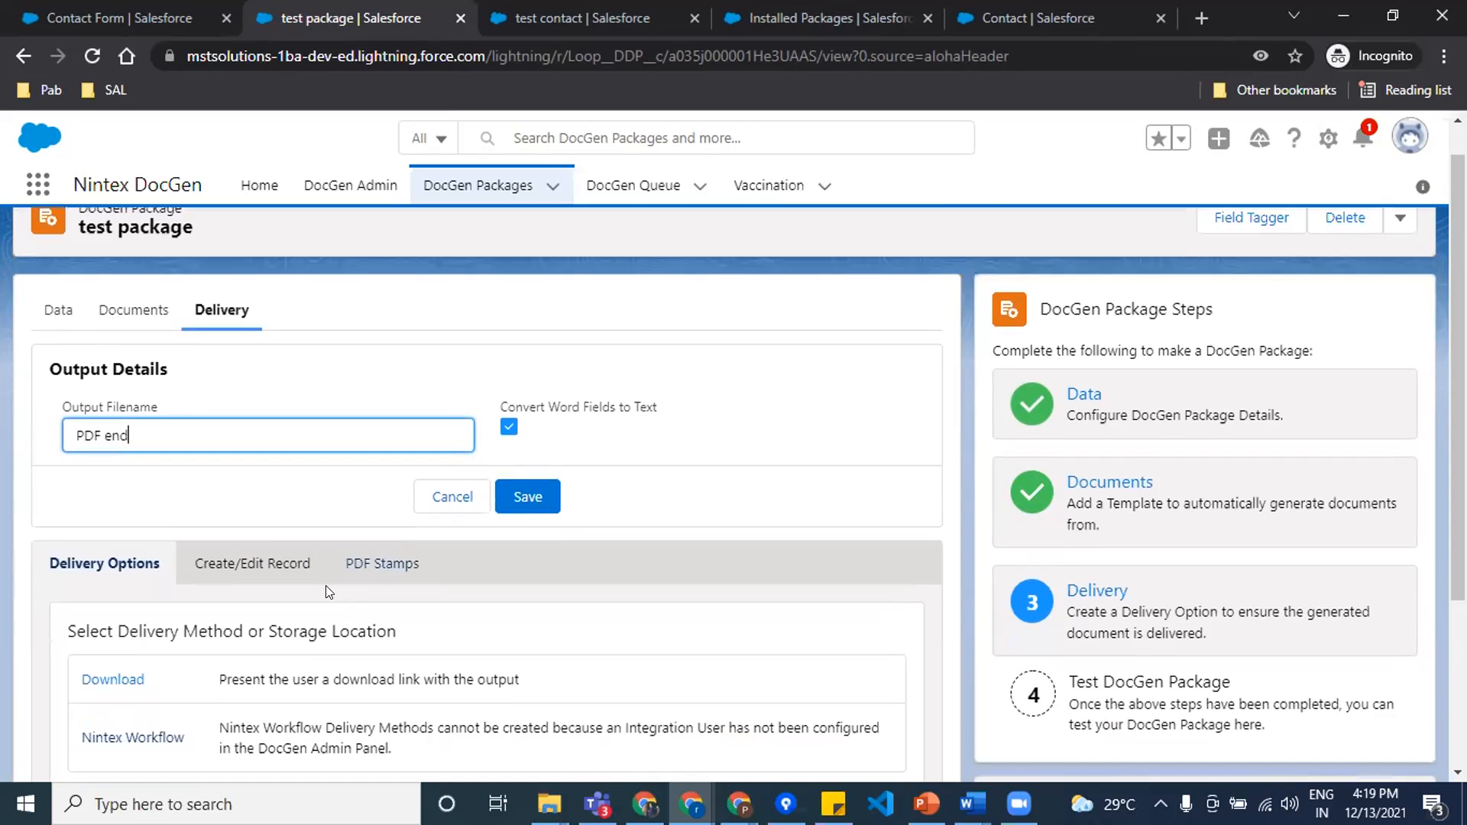
pyautogui.scroll(3, 257, 575)
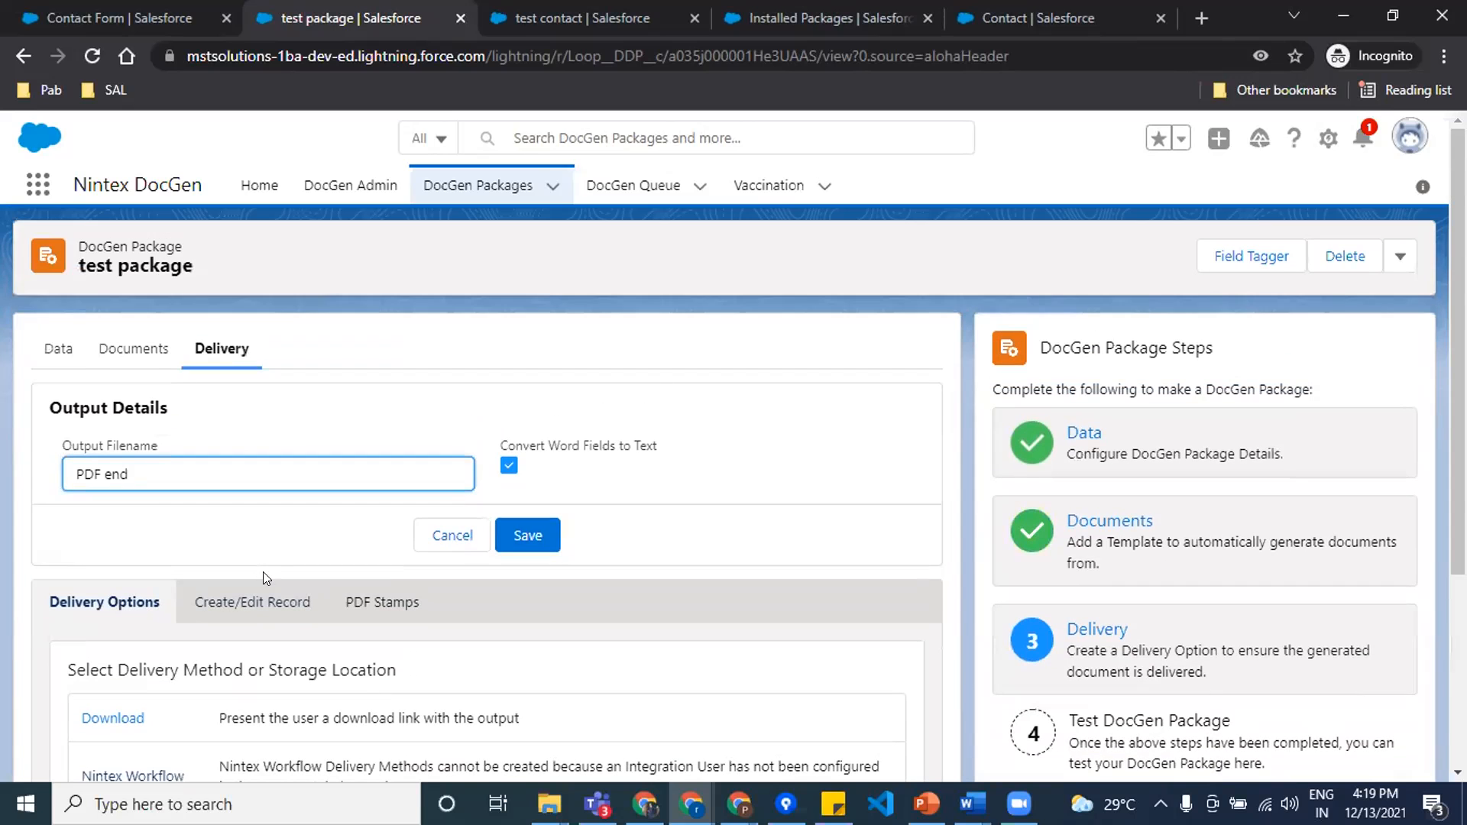
pyautogui.click(532, 529)
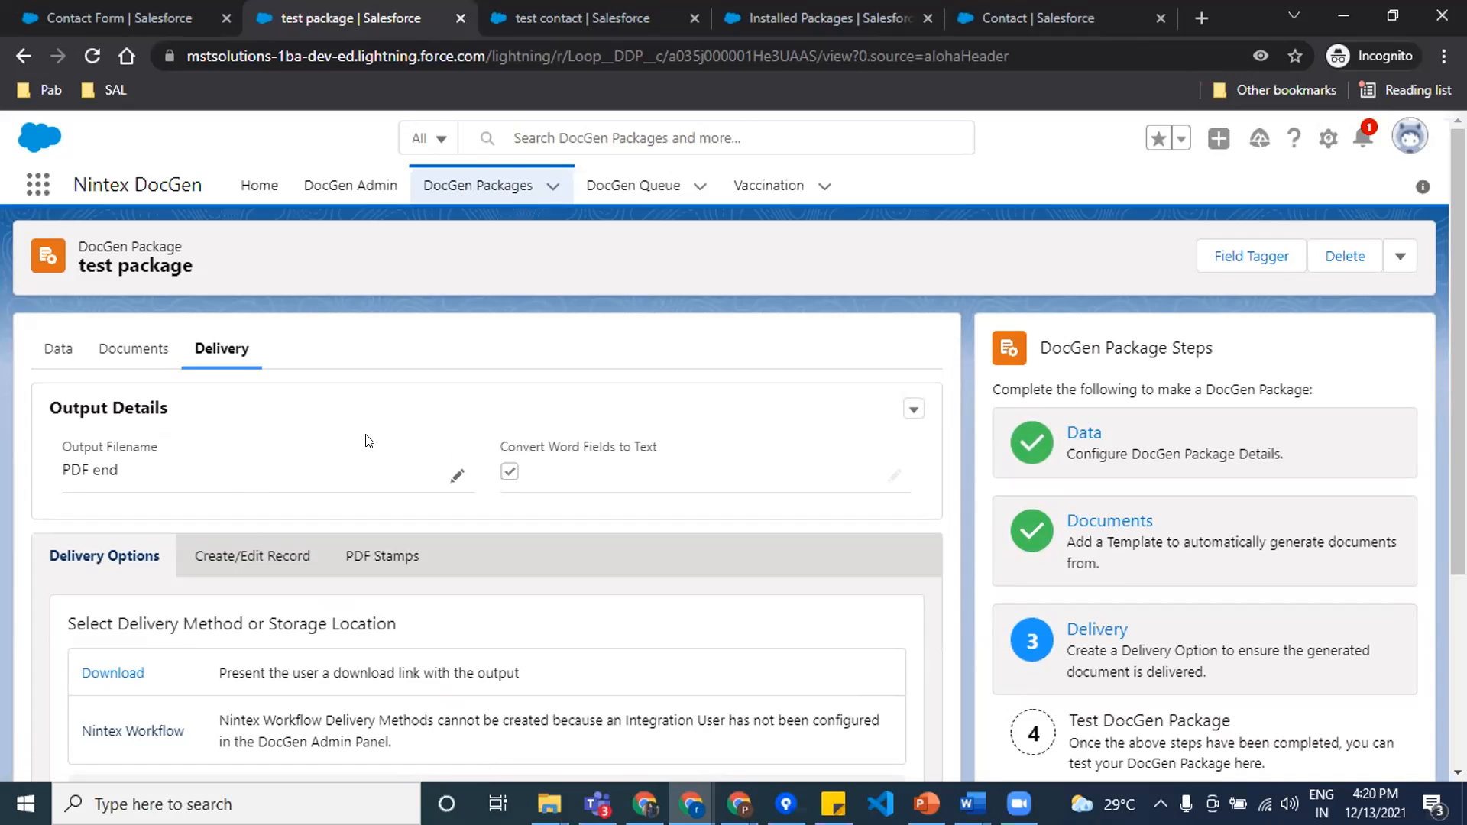
# Step: Switch to the "test word" document in Word, examine its Contact_MailingStreet merge field, and return to the DocGen package
pyautogui.click(1018, 804)
pyautogui.moveTo(972, 804)
pyautogui.click(1097, 707)
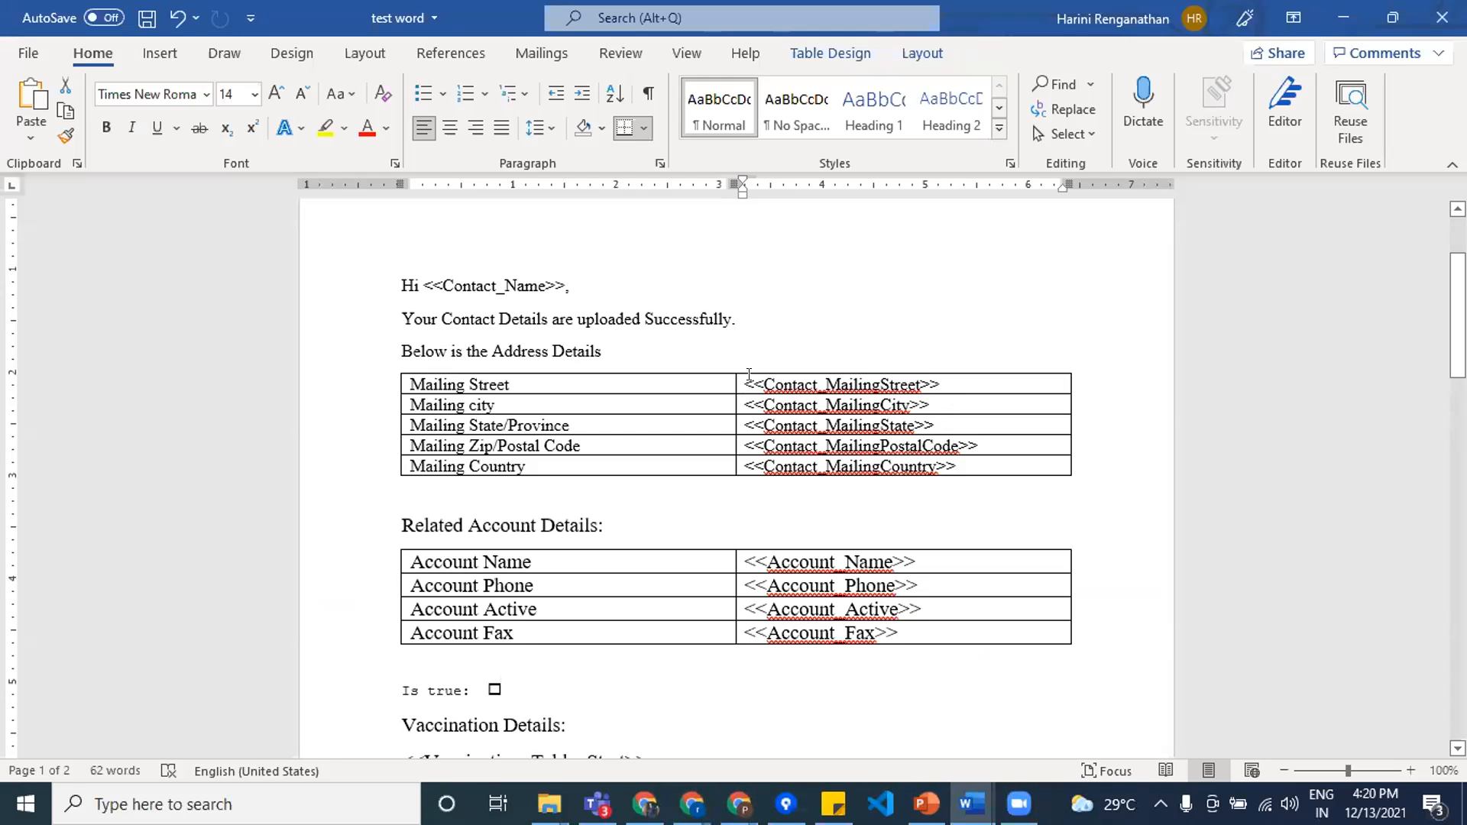
pyautogui.moveTo(740, 377); pyautogui.dragTo(942, 378)
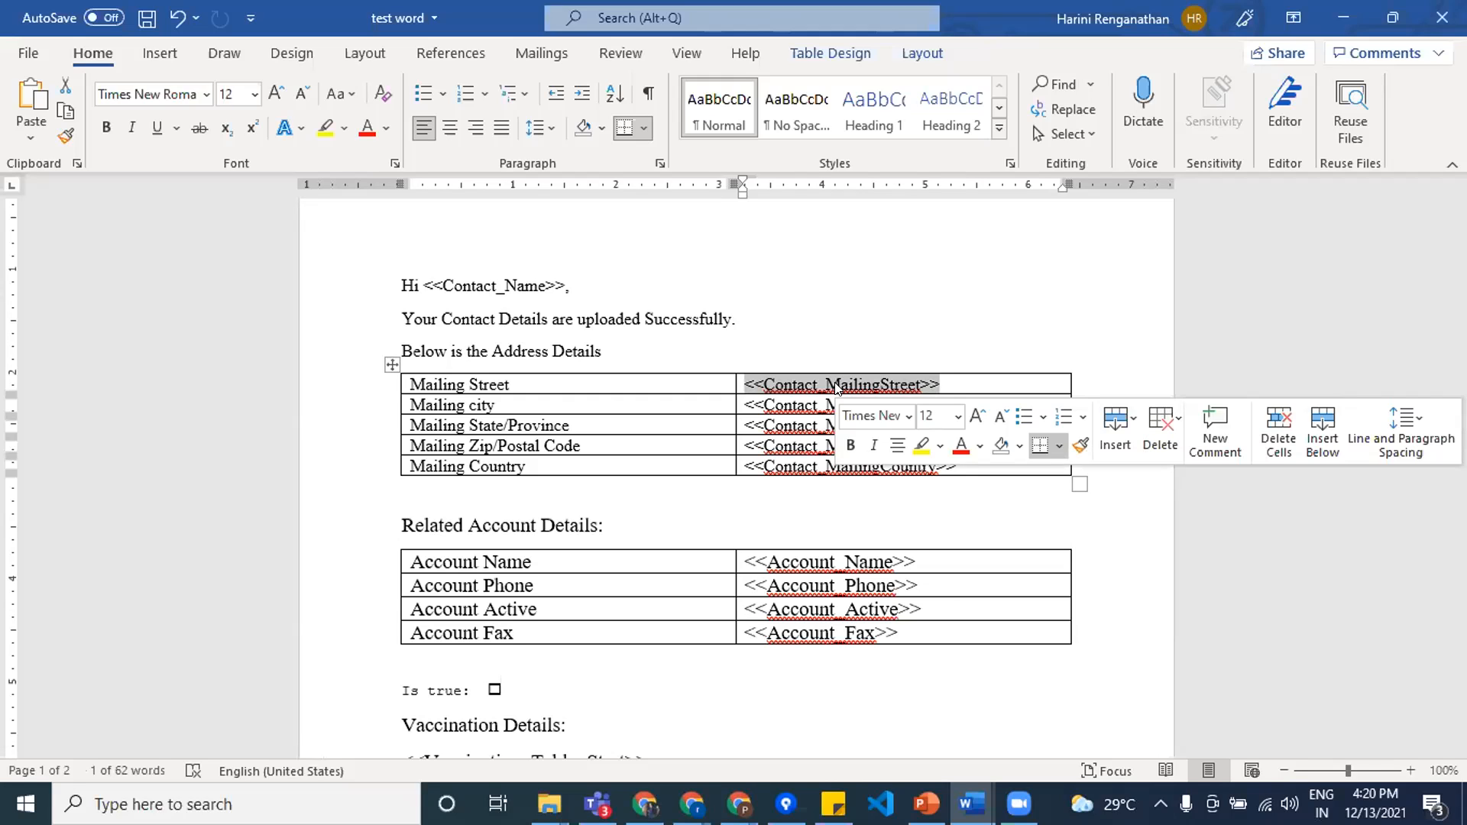
pyautogui.click(1345, 20)
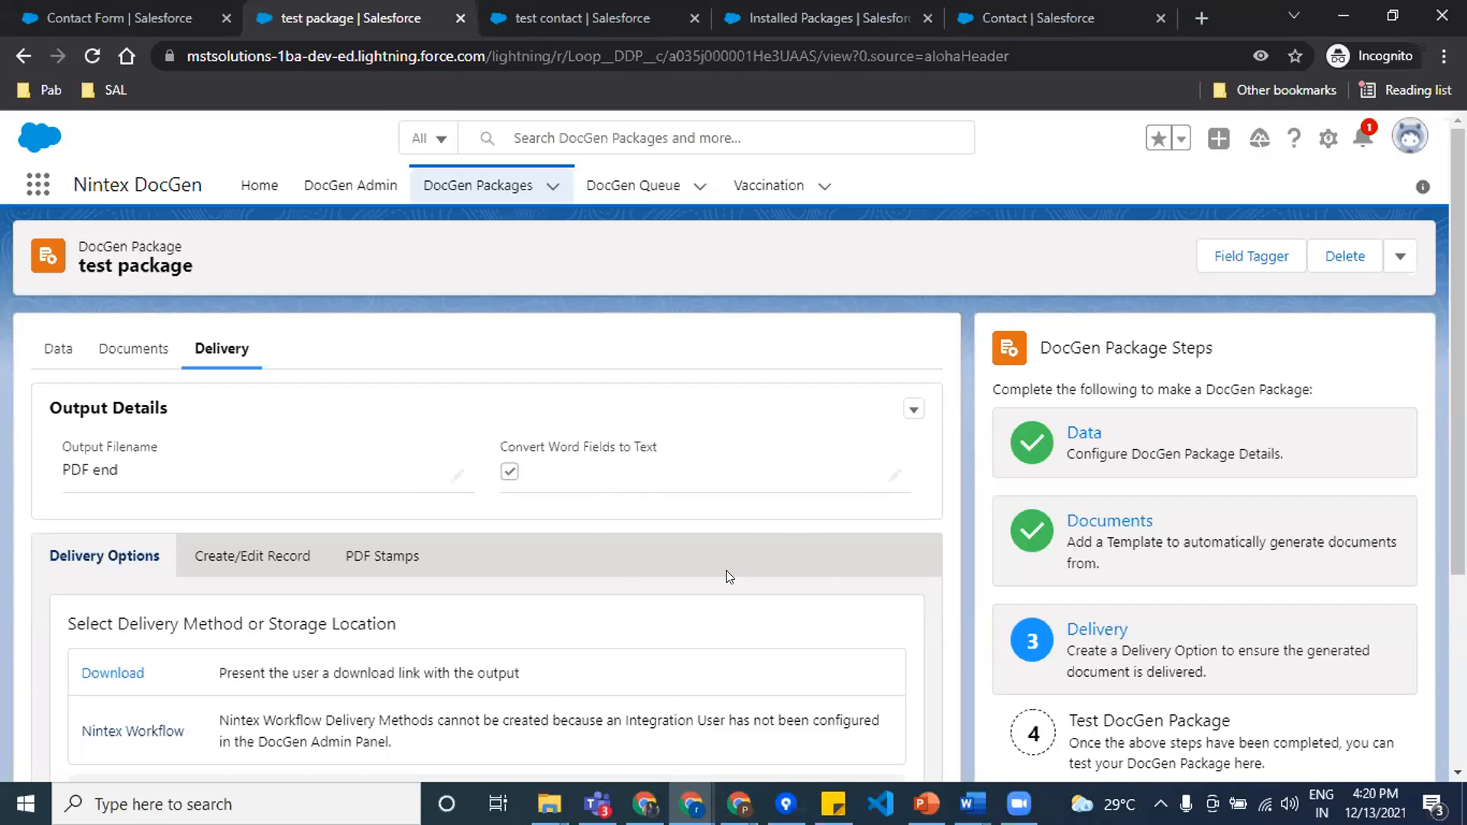
# Step: Open the package's Field Tagger and look up the Word/PowerPoint tag for the Contact object's Deleted field
pyautogui.click(1253, 258)
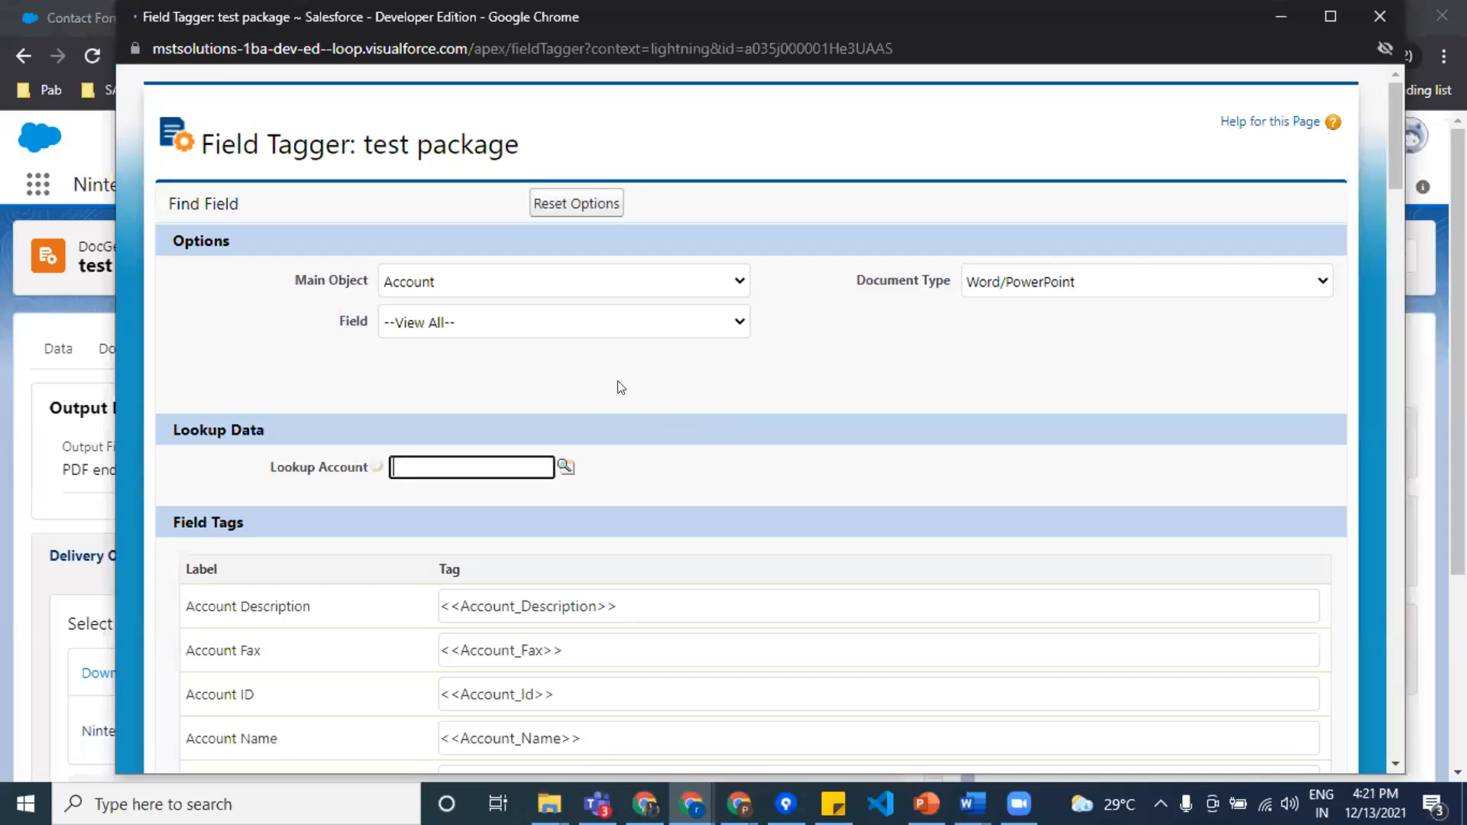
pyautogui.click(511, 280)
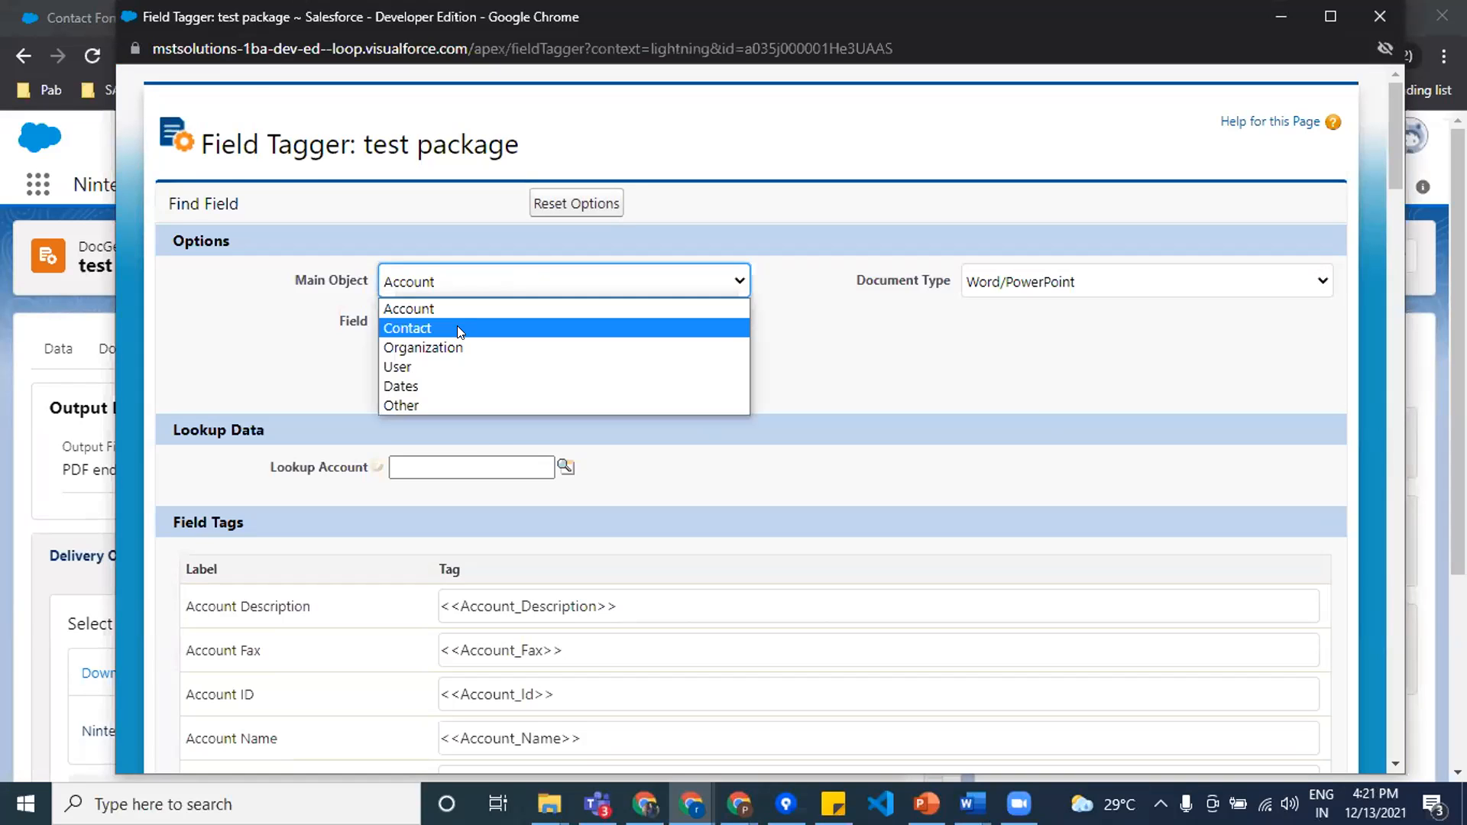
pyautogui.click(457, 327)
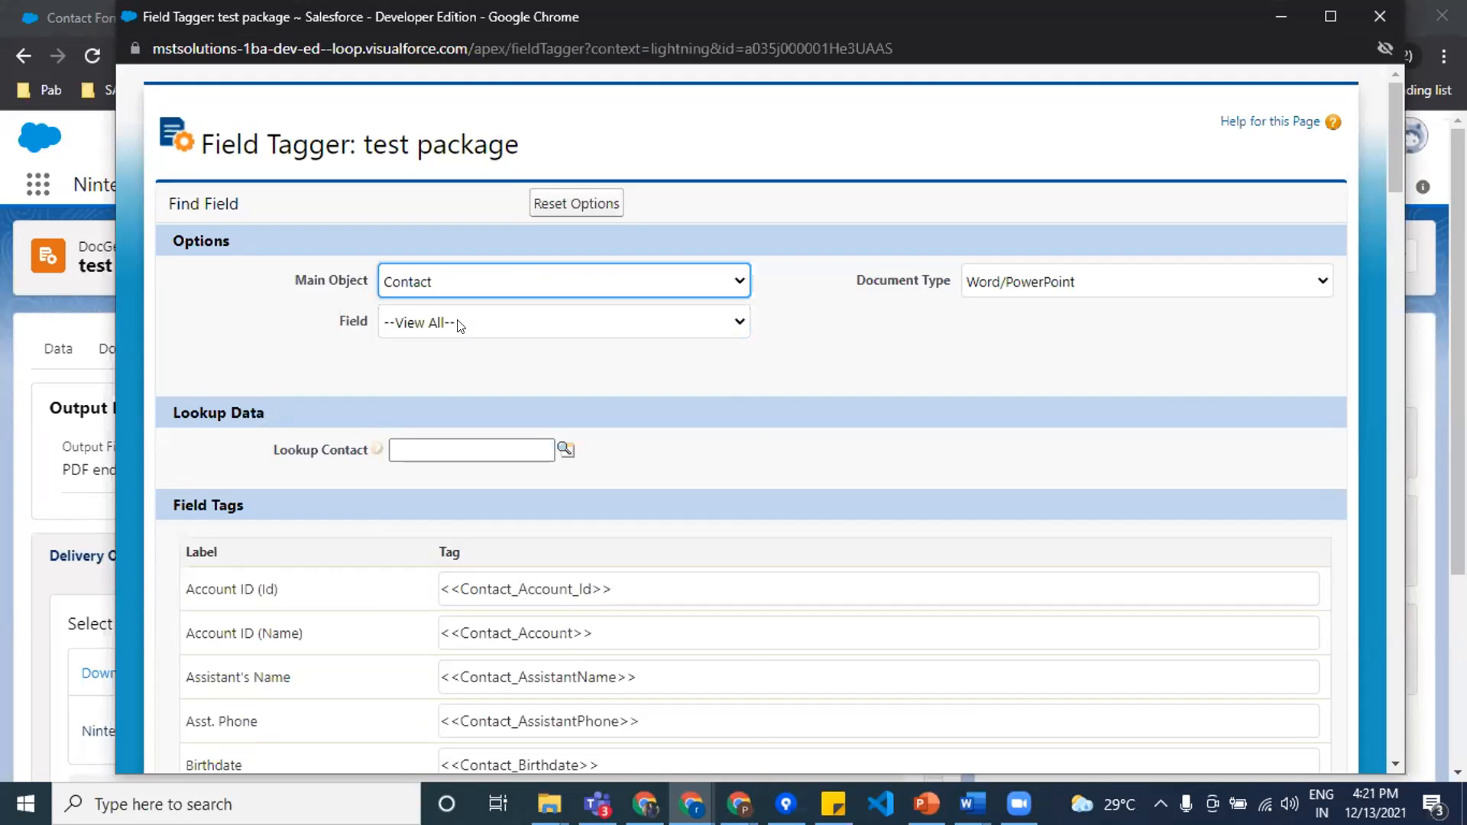
pyautogui.click(458, 328)
pyautogui.scroll(-3, 509, 480)
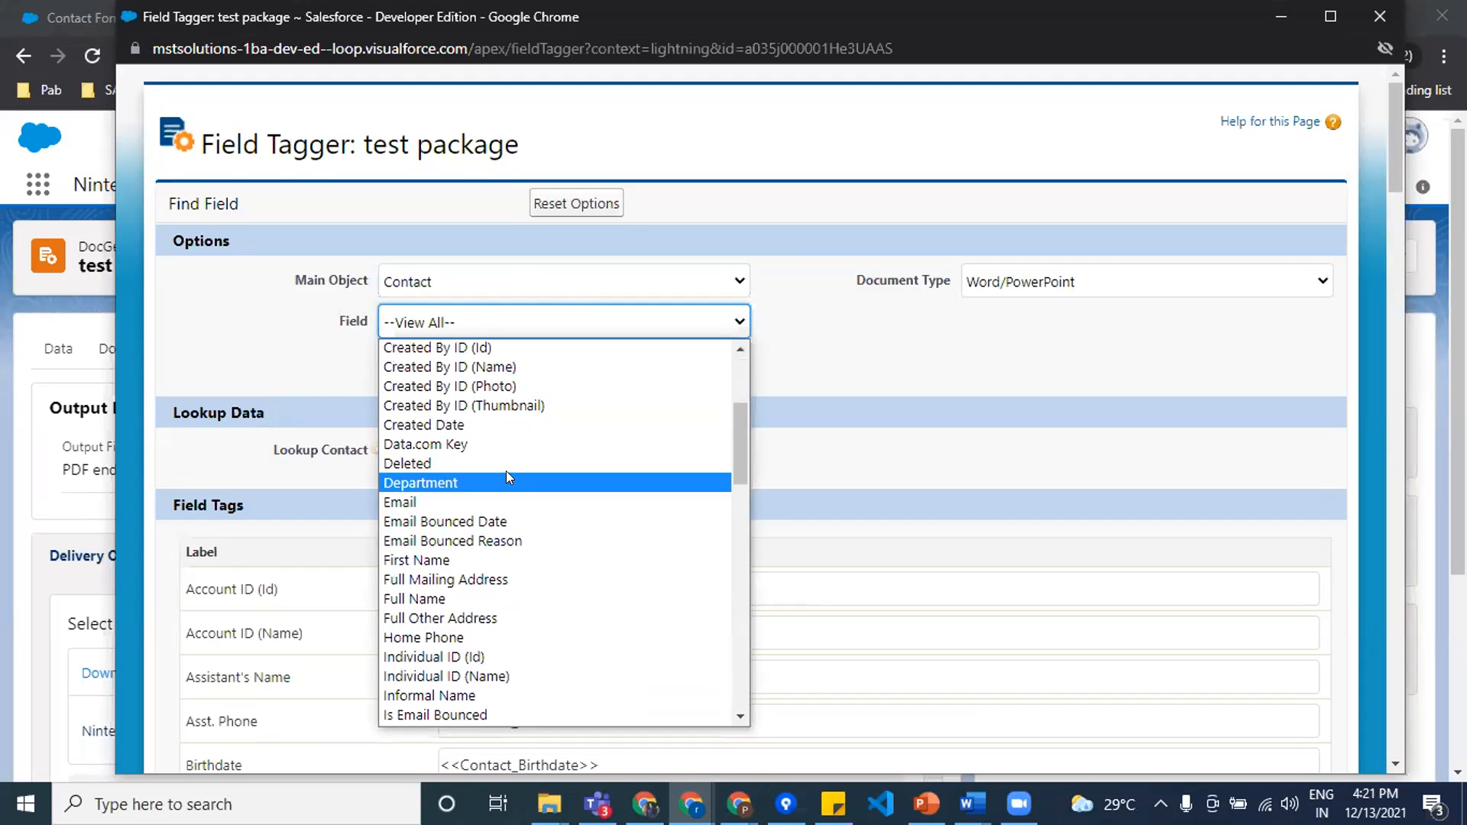
pyautogui.click(468, 463)
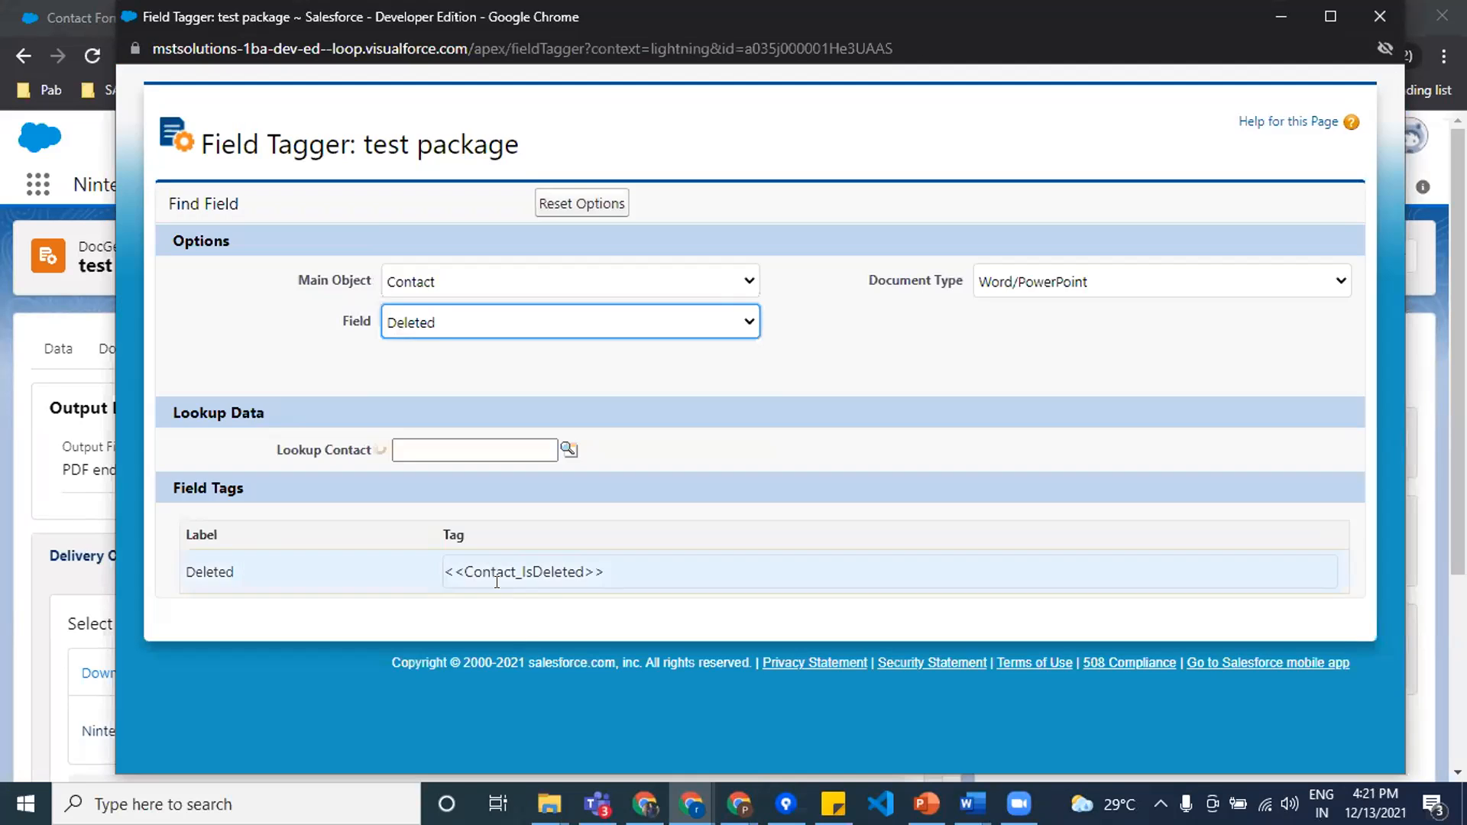
# Step: List all Contact field tags in the Field Tagger, browse through them, and return to the package page
pyautogui.click(557, 330)
pyautogui.click(532, 351)
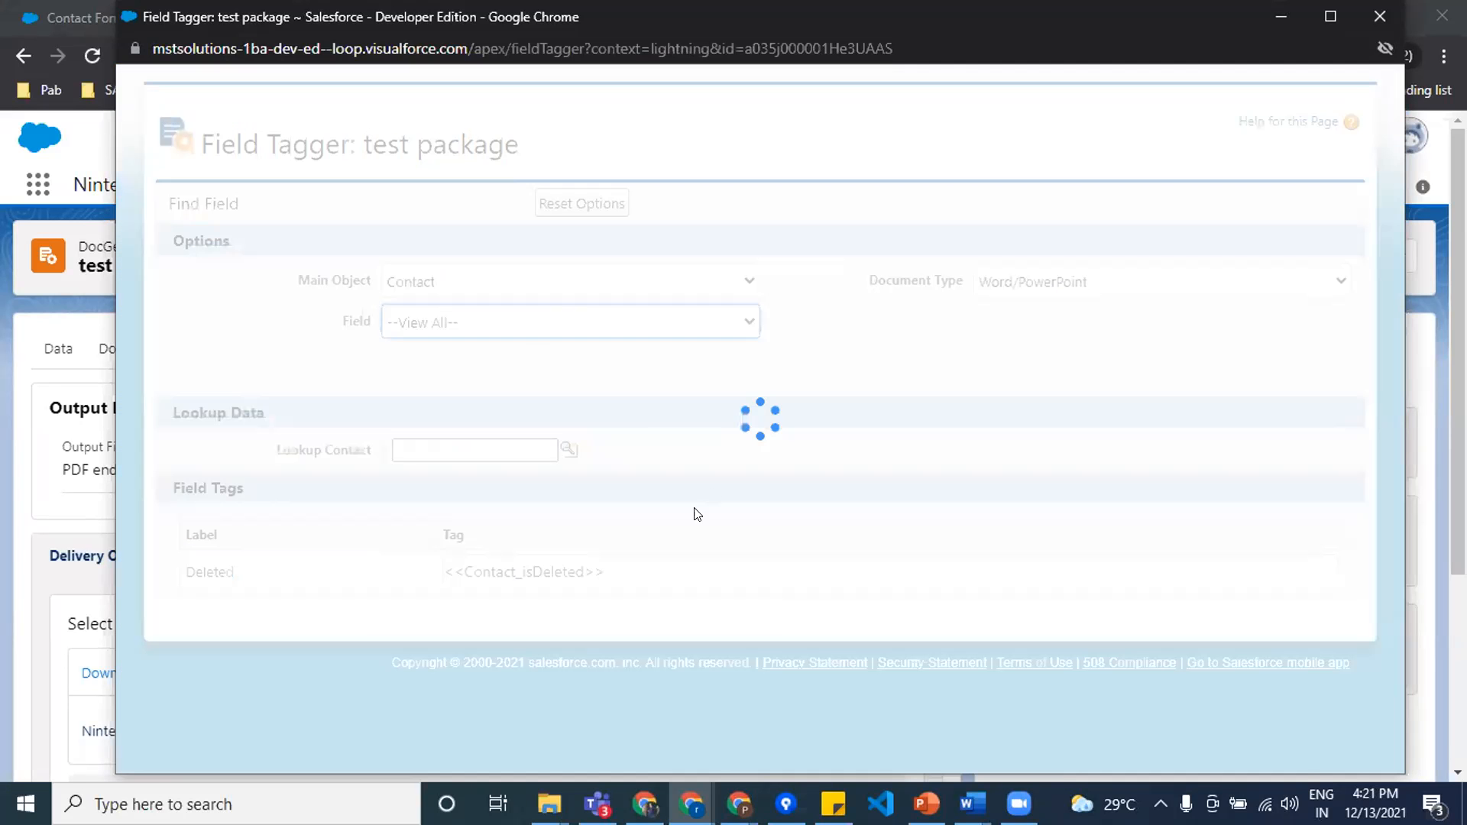
pyautogui.scroll(-20, 663, 569)
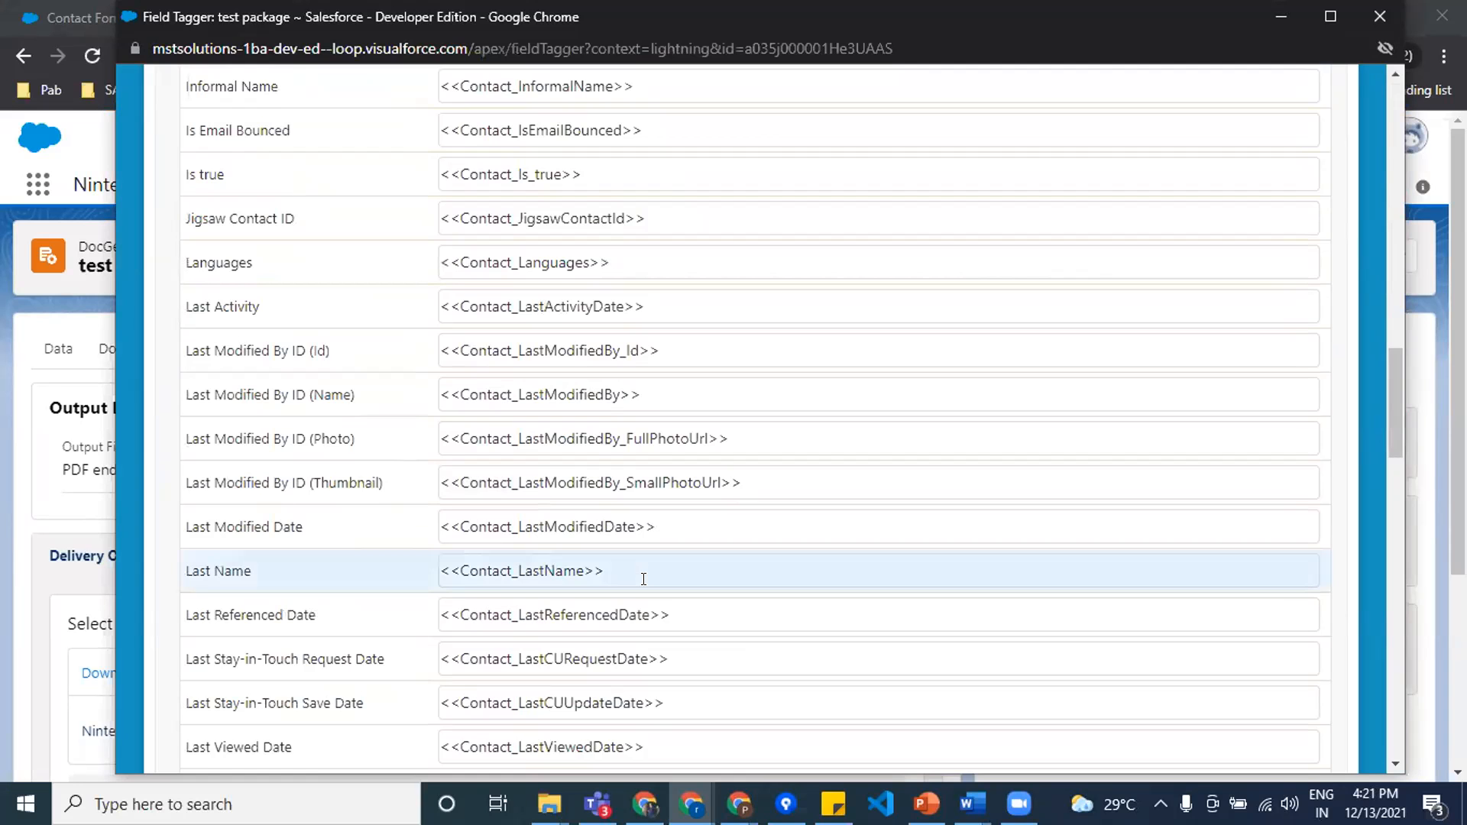
pyautogui.scroll(-20, 644, 579)
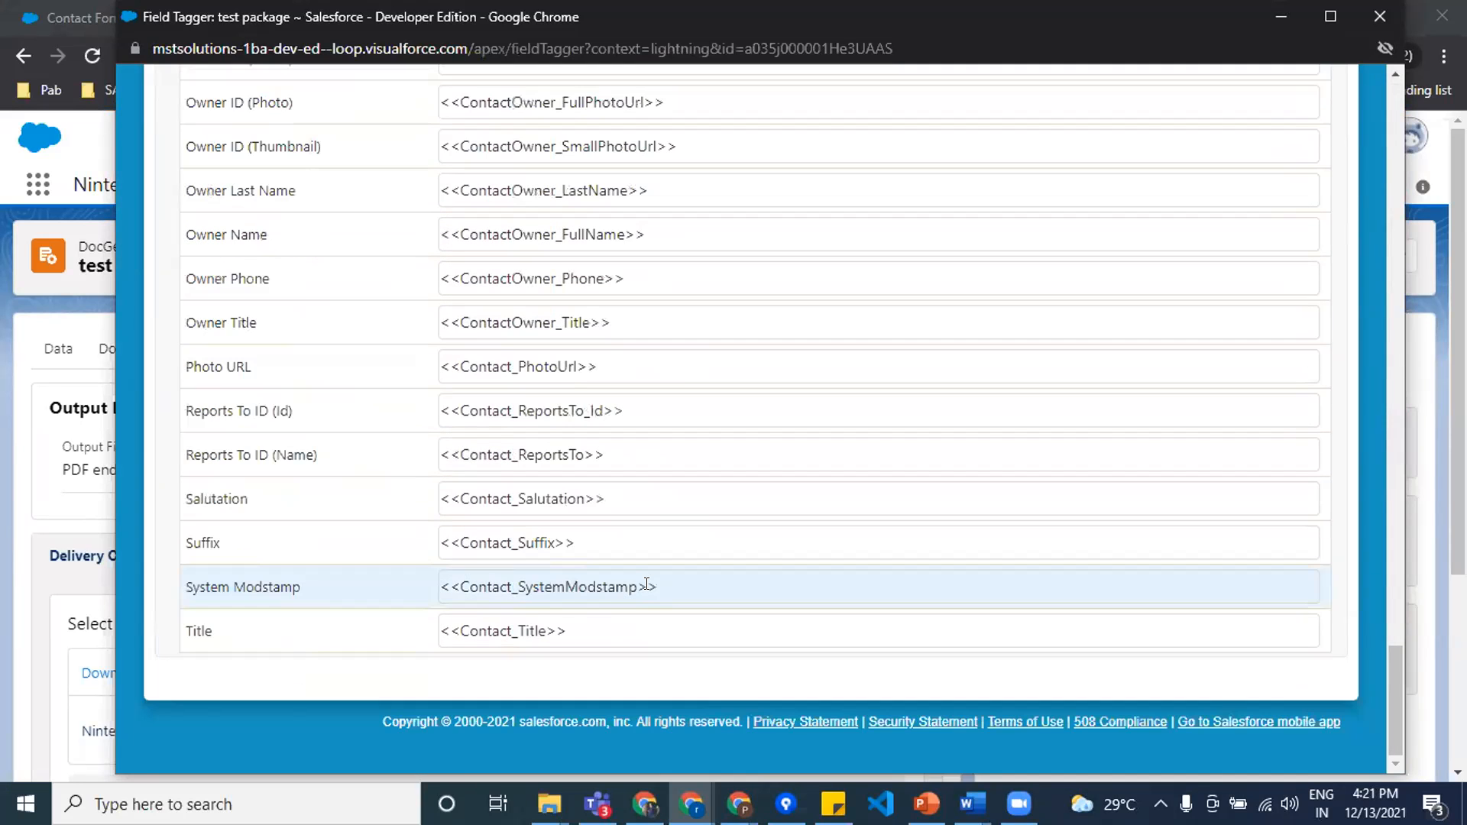
pyautogui.scroll(20, 648, 583)
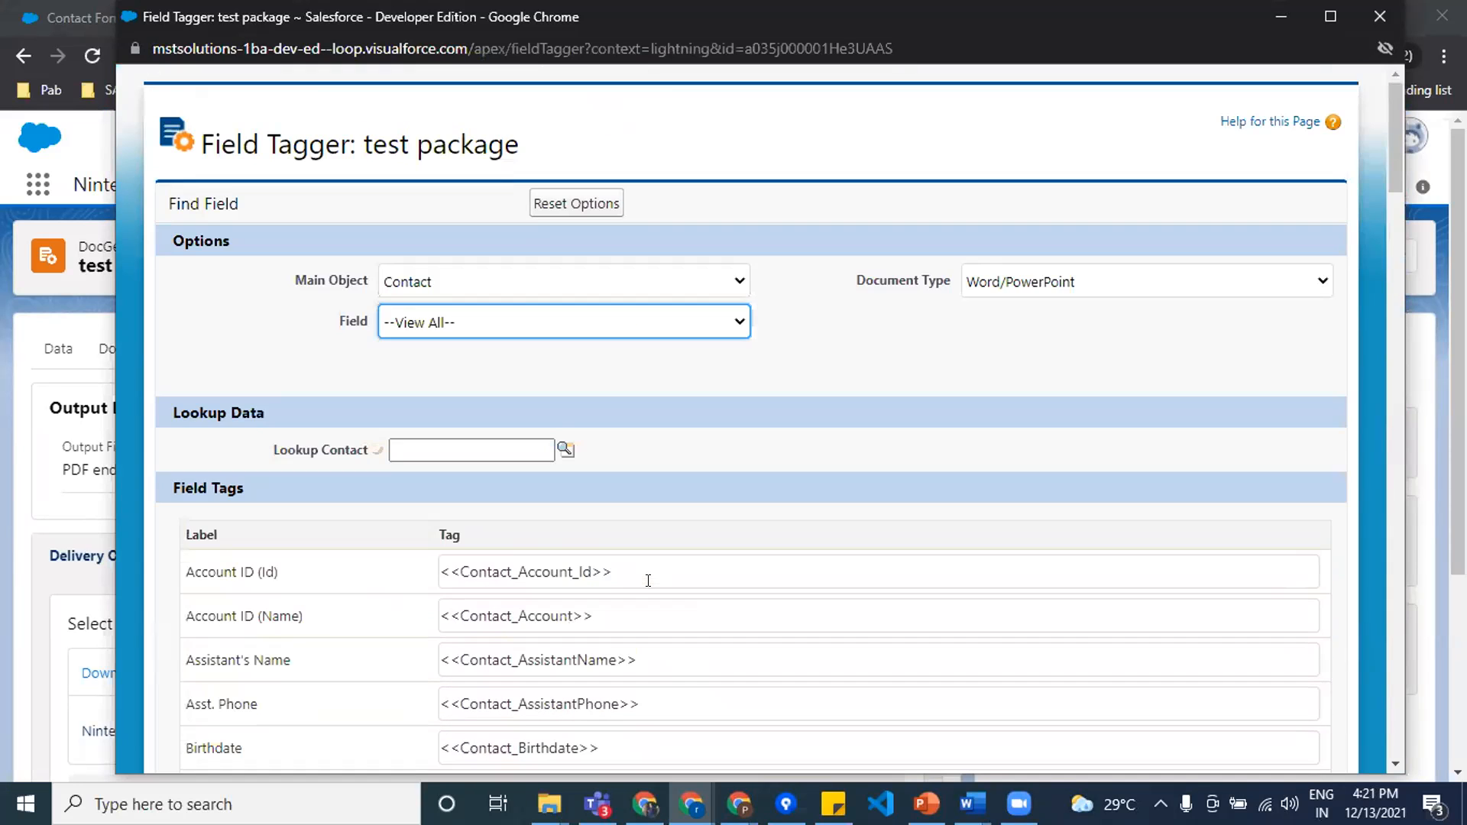
pyautogui.click(1271, 17)
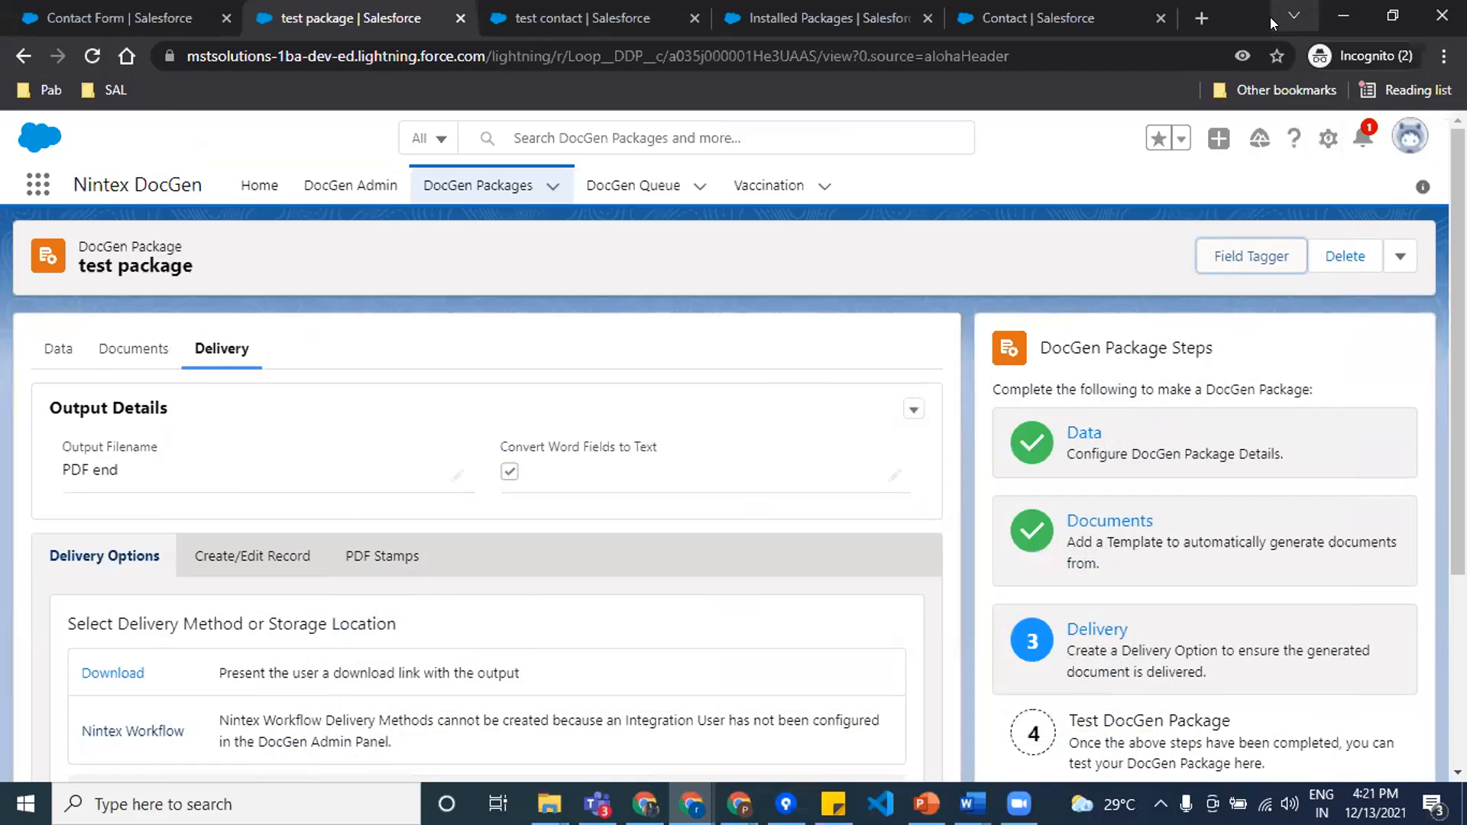
# Step: Try to generate the Contact Form package from the test contact record with Download delivery, including a retry after reloading the page
pyautogui.click(486, 35)
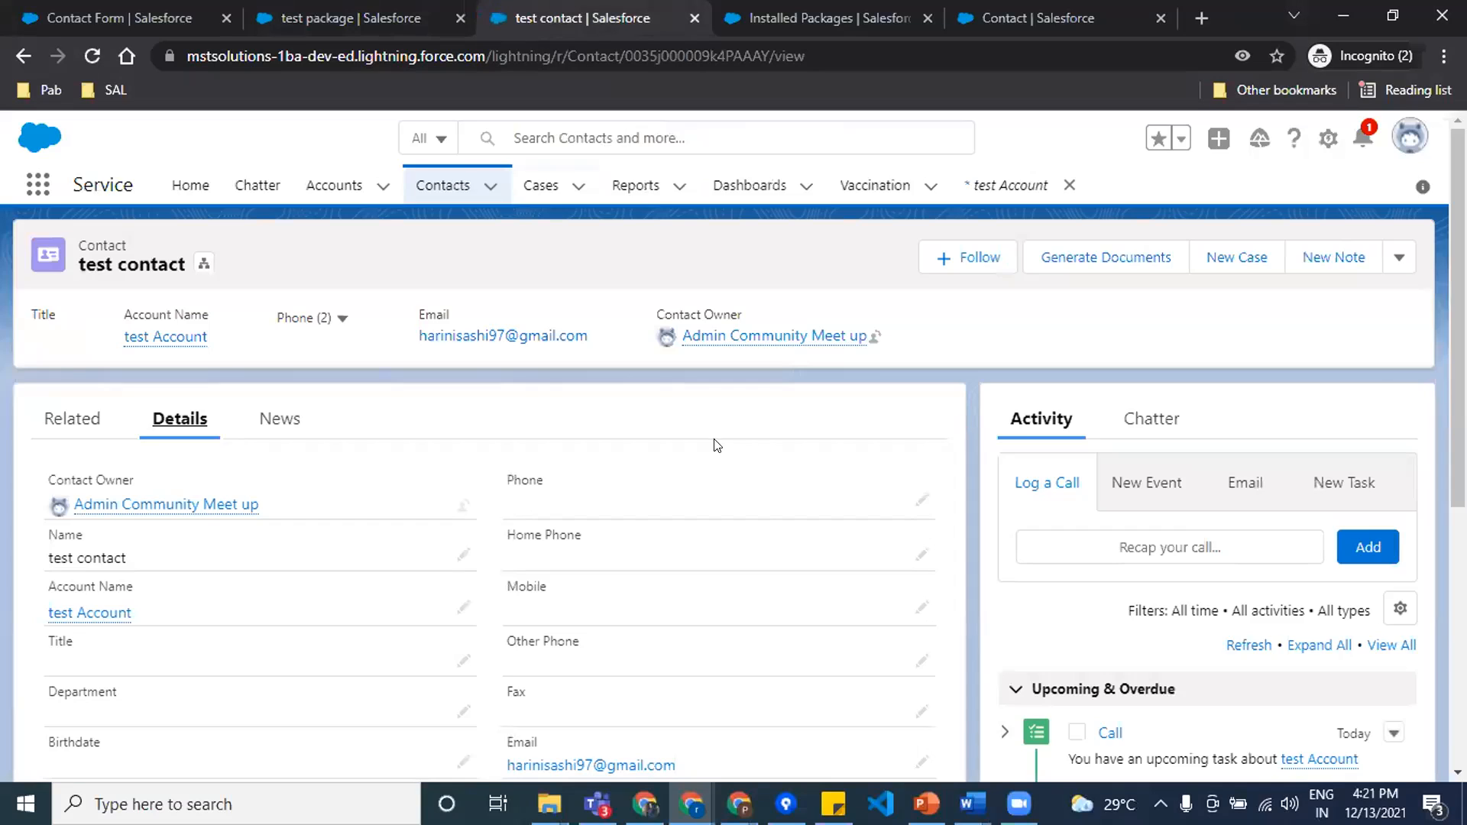
pyautogui.click(1092, 258)
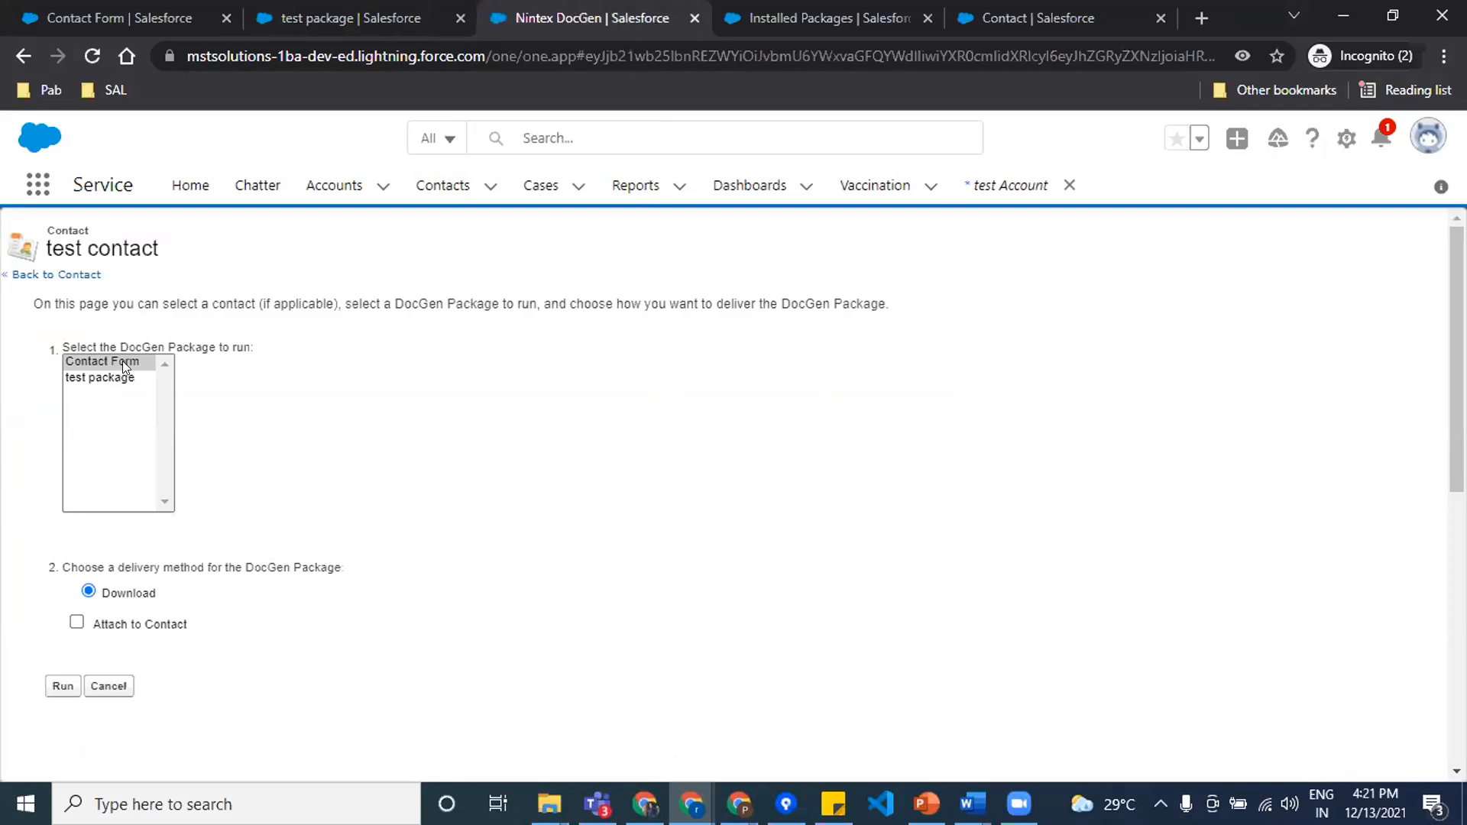
pyautogui.click(78, 361)
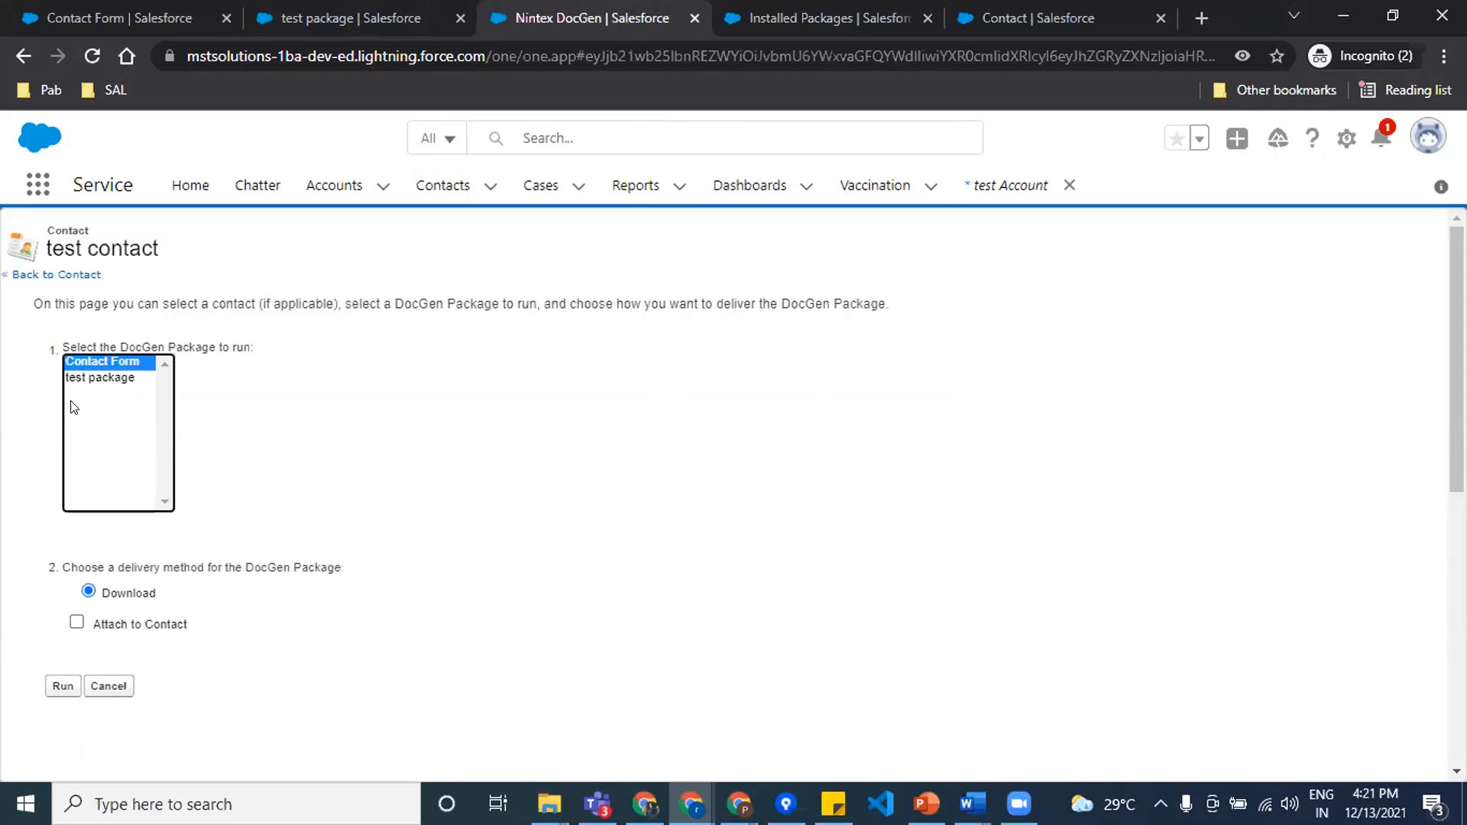
pyautogui.click(46, 684)
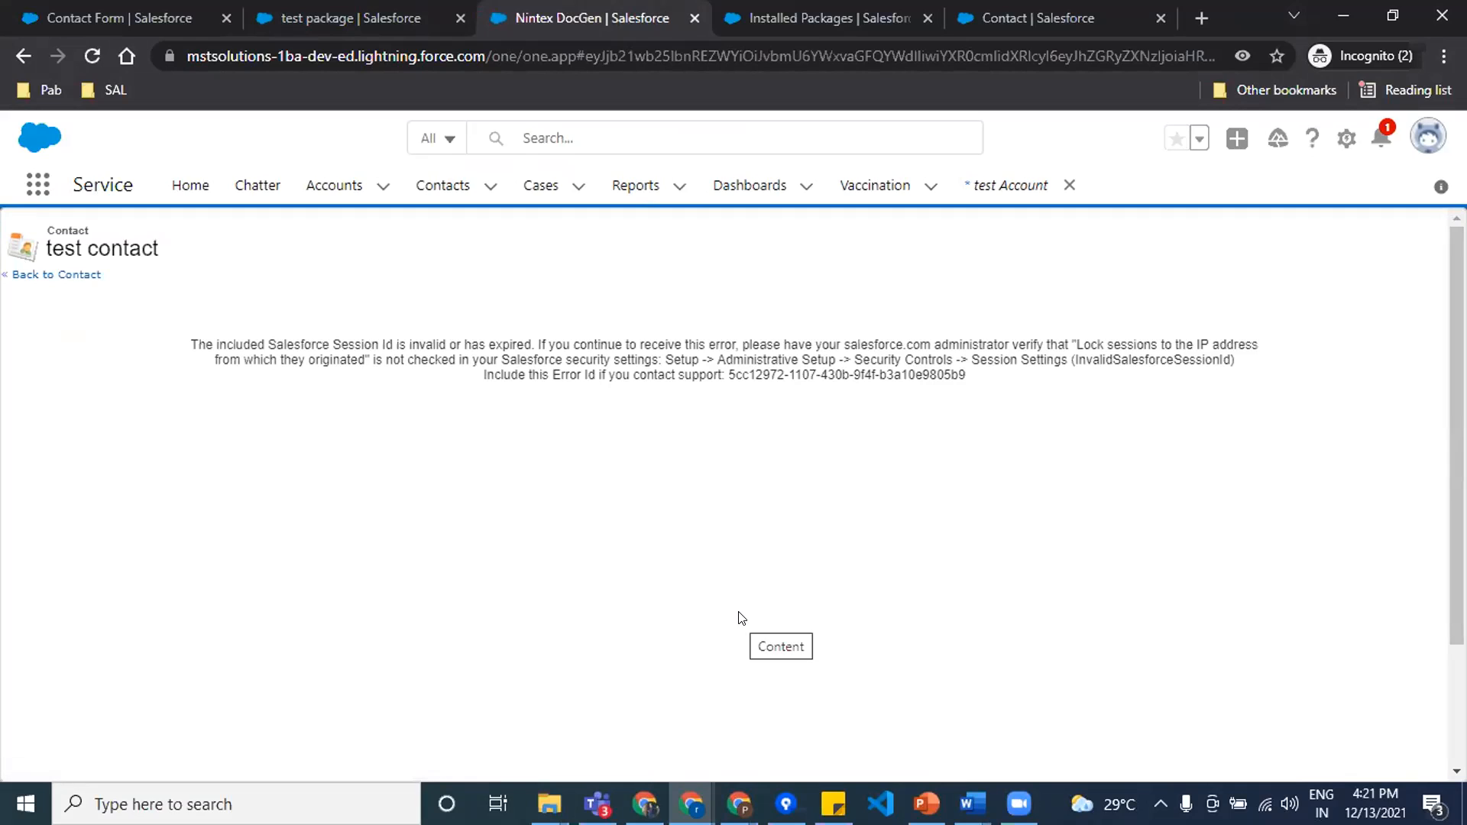
pyautogui.click(90, 57)
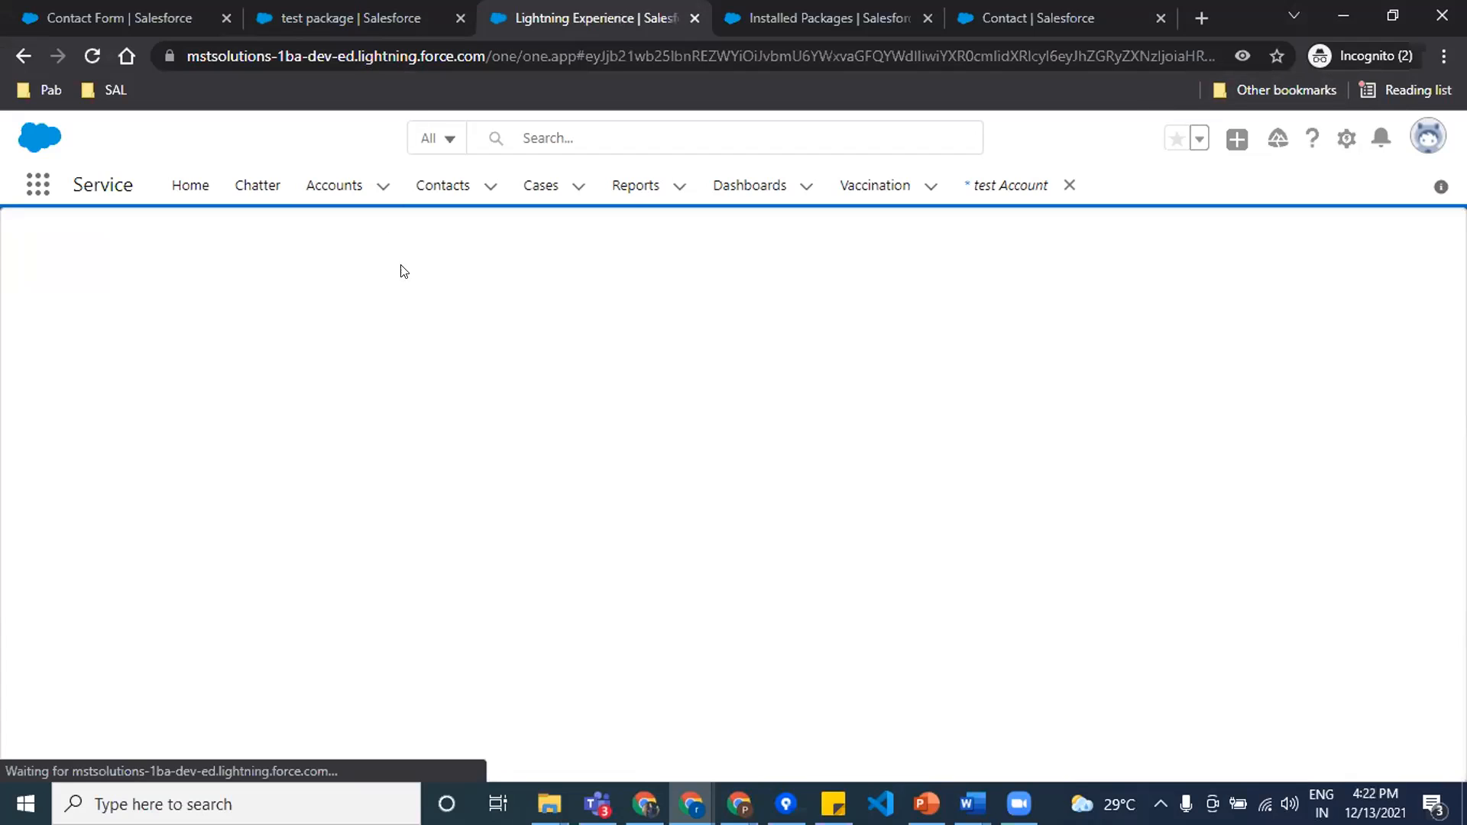
pyautogui.click(58, 683)
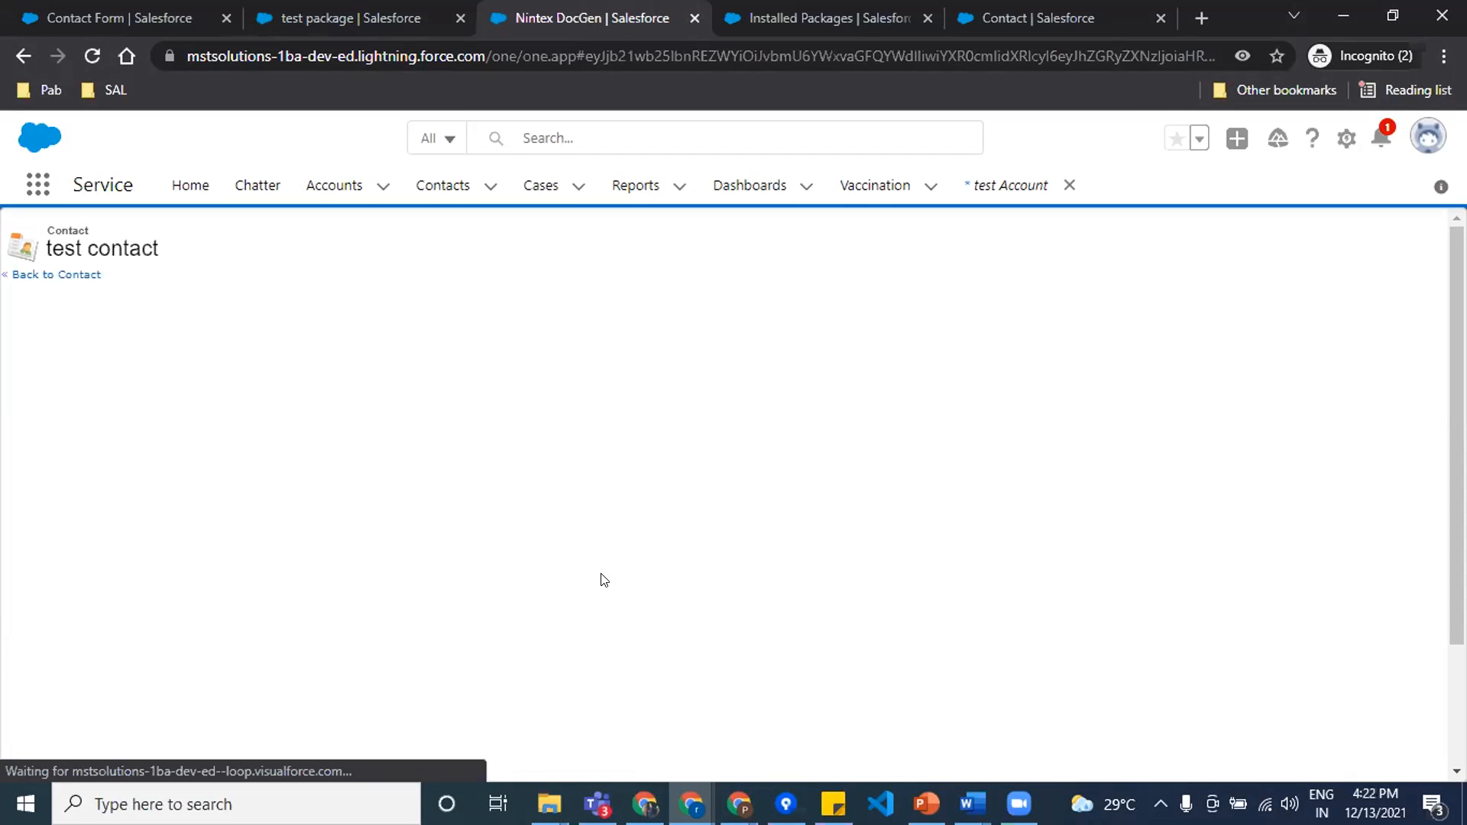
# Step: Turn on third-party cookie blocking for the Salesforce site and check its cookie notice
pyautogui.click(1241, 53)
pyautogui.click(1206, 284)
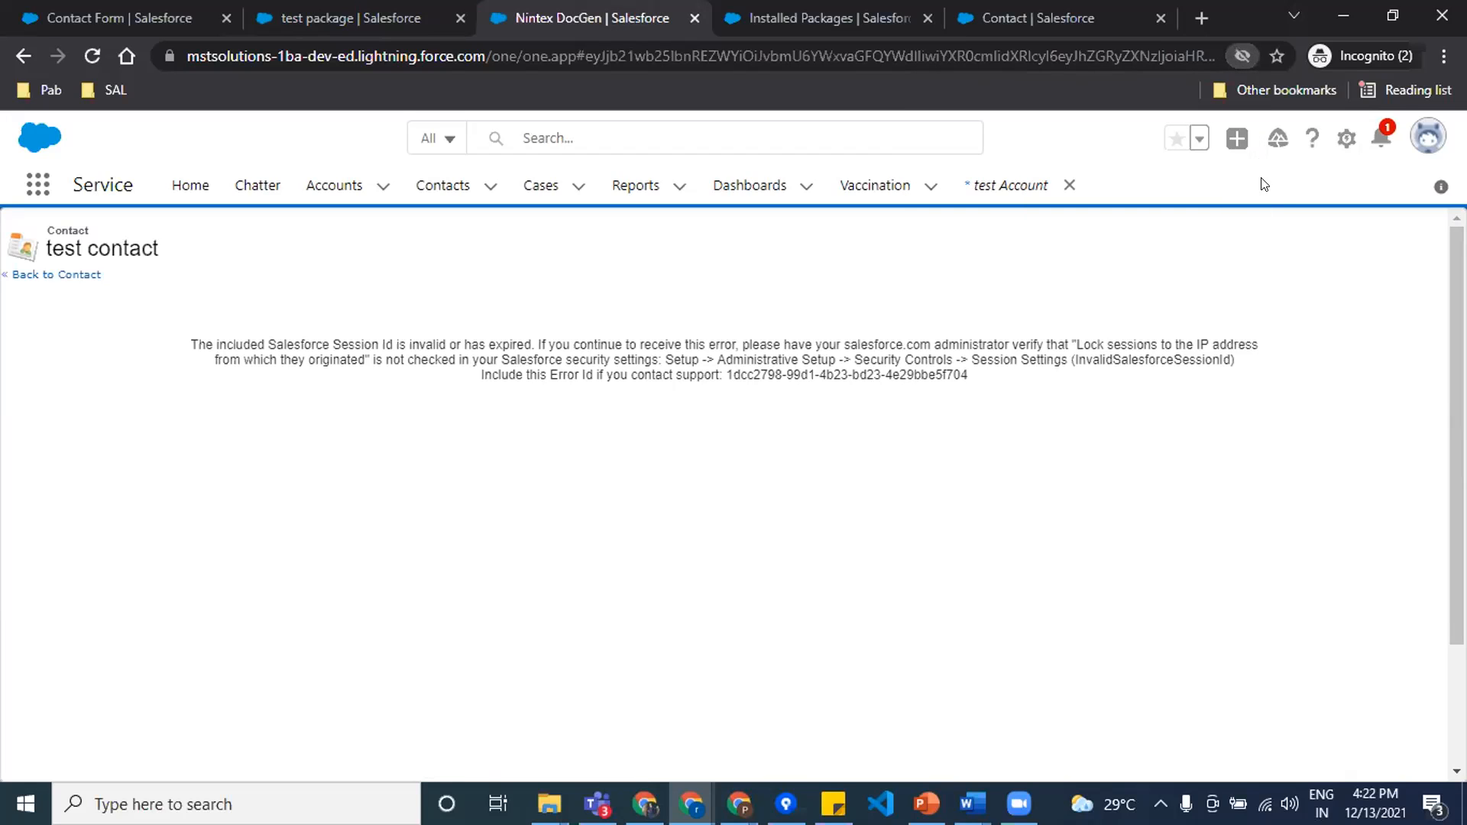
pyautogui.click(1240, 55)
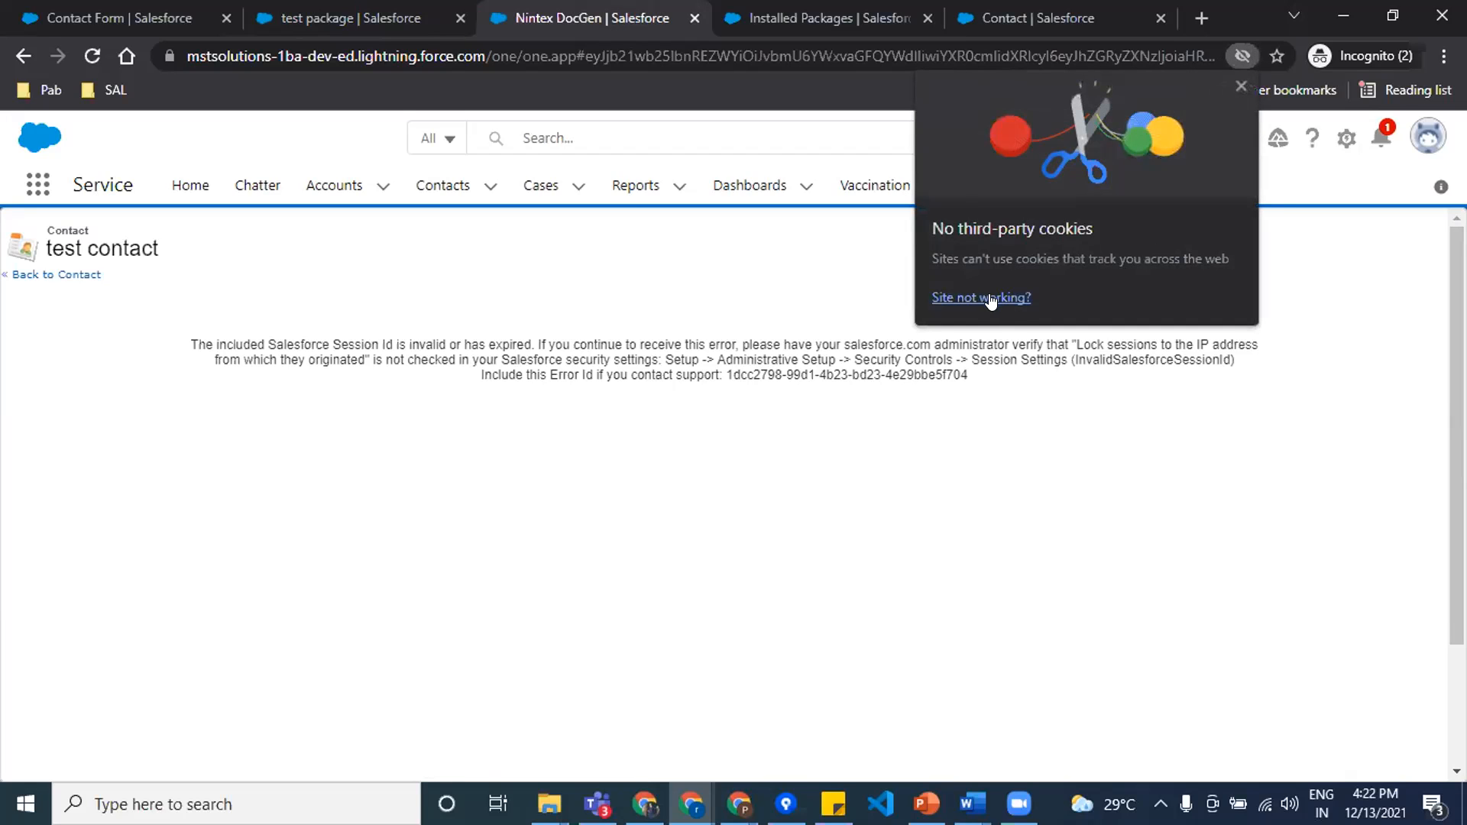
pyautogui.click(1130, 387)
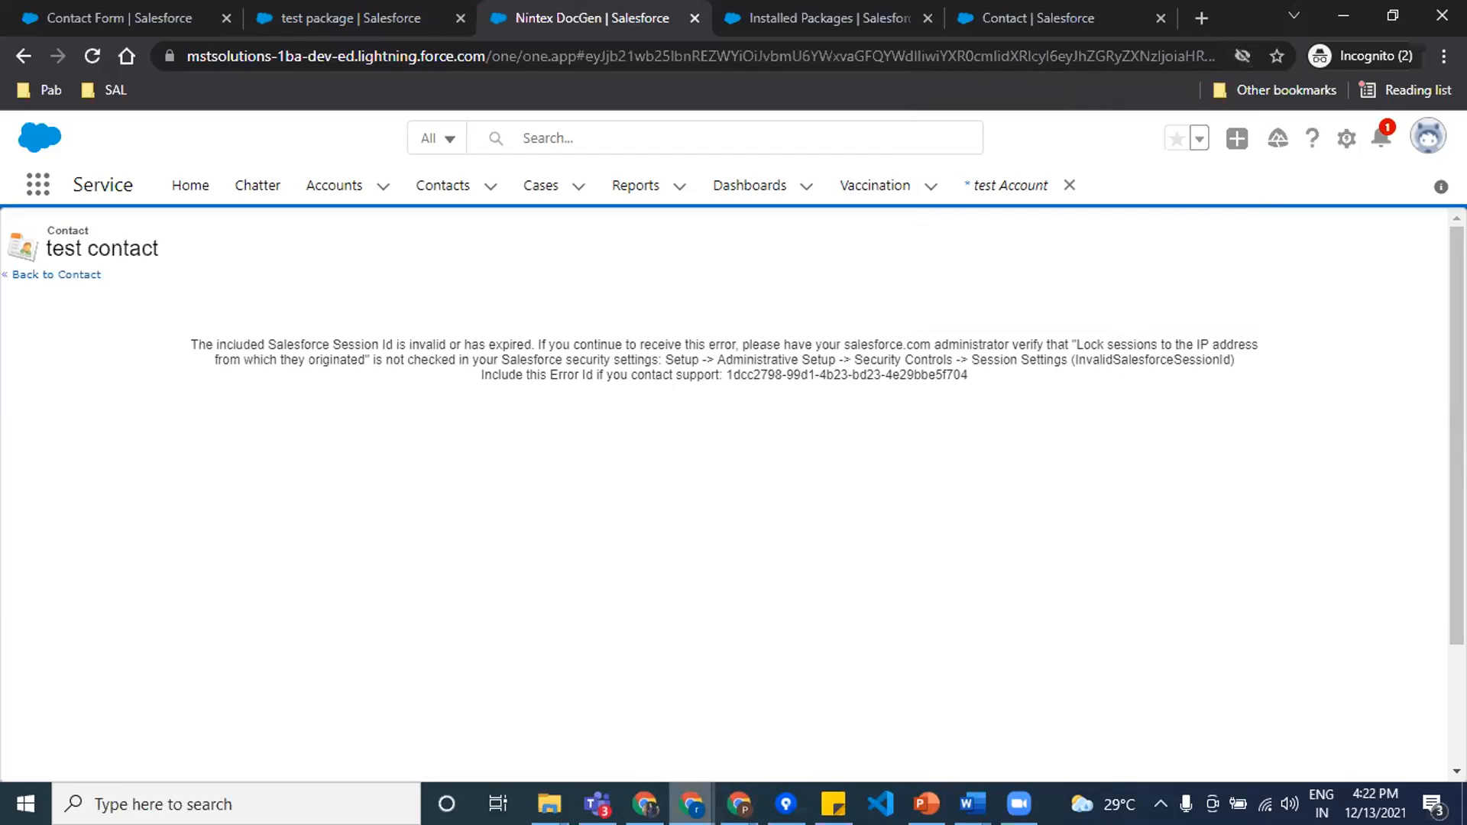
# Step: Switch to the other Chrome window, open test contact in Lightning Experience, and generate its document with the Download delivery method
pyautogui.moveTo(691, 804)
pyautogui.click(396, 707)
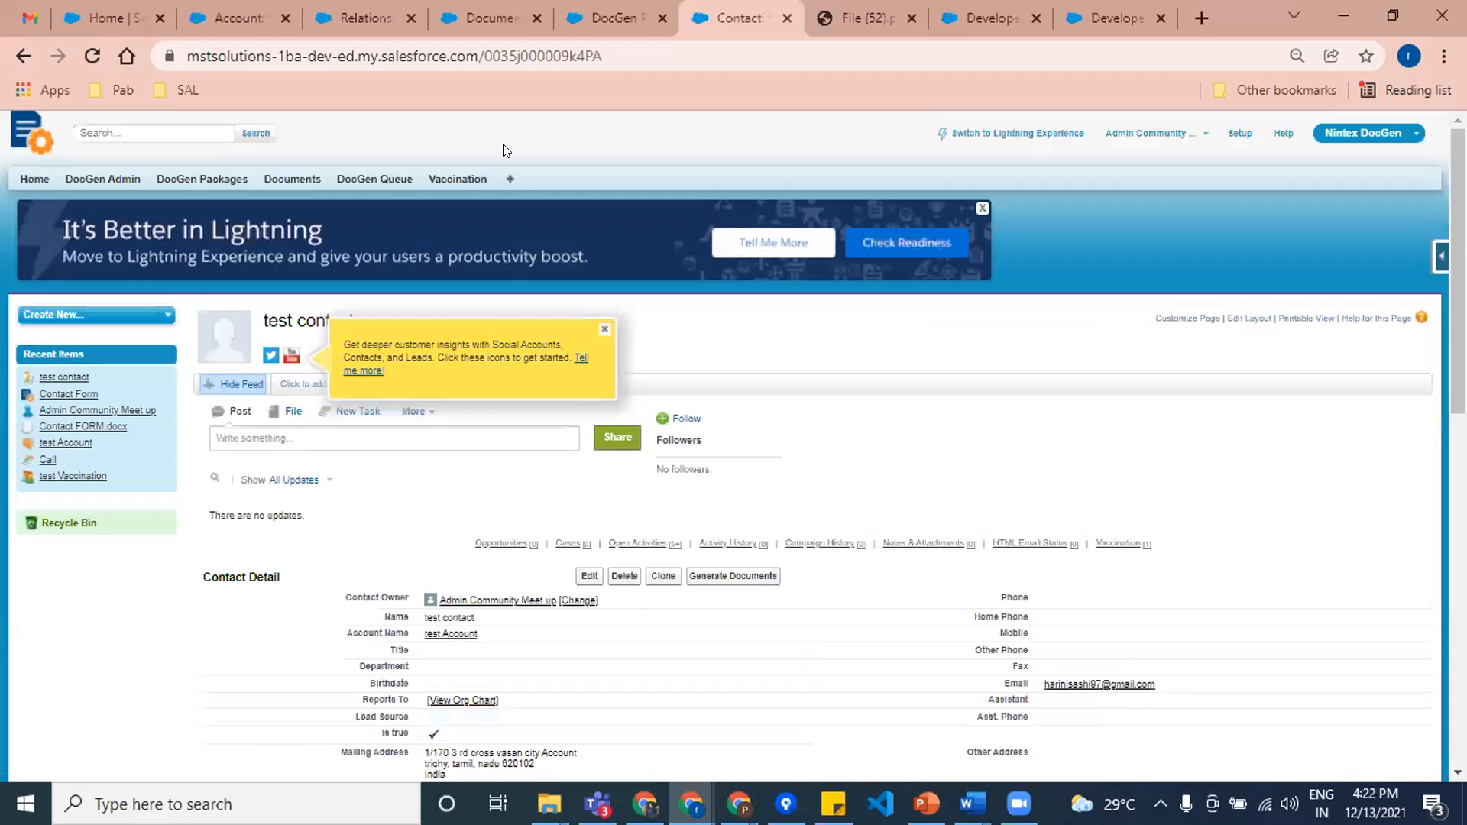
pyautogui.click(1019, 131)
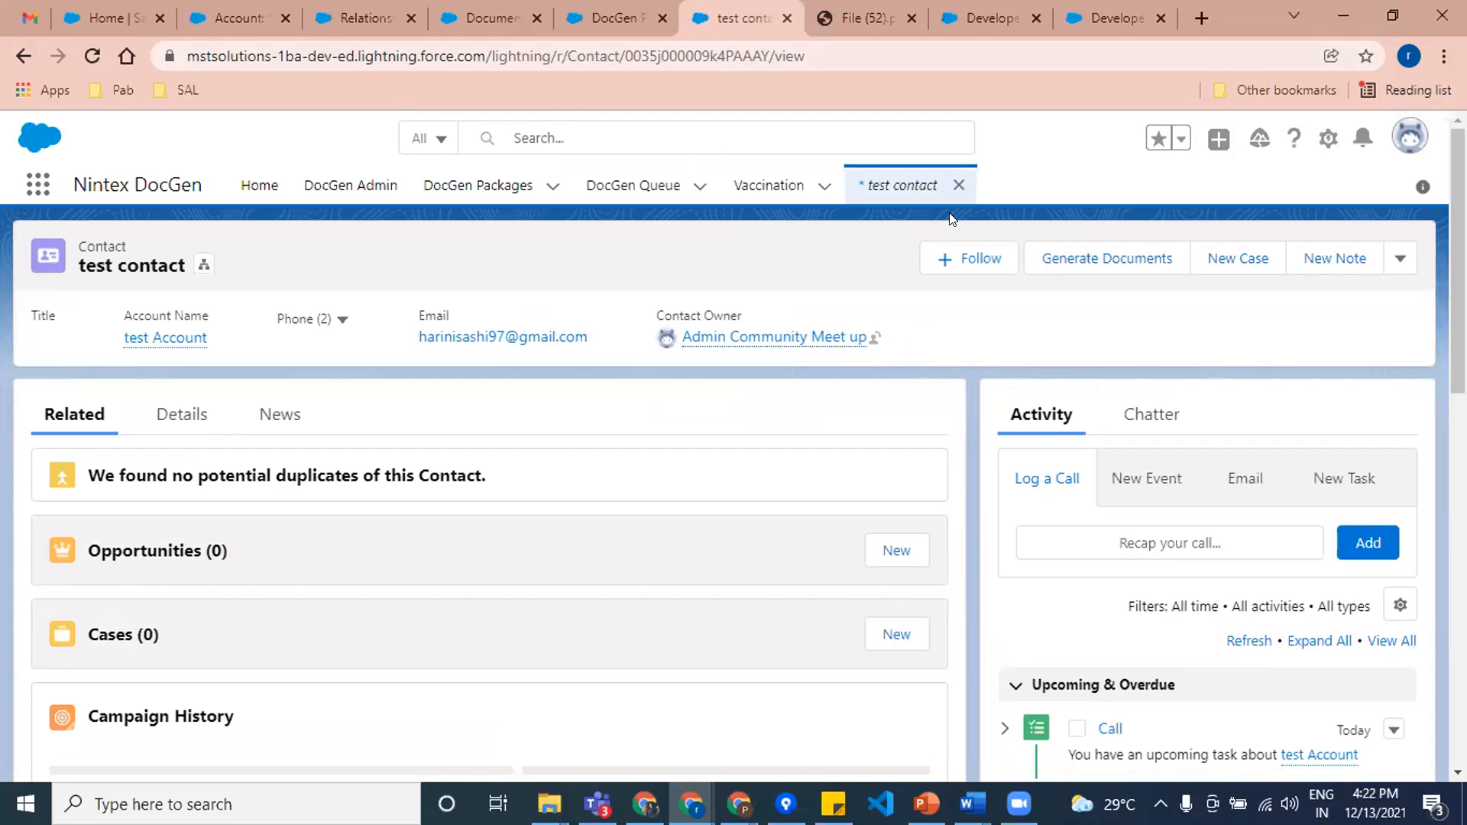
pyautogui.click(1089, 256)
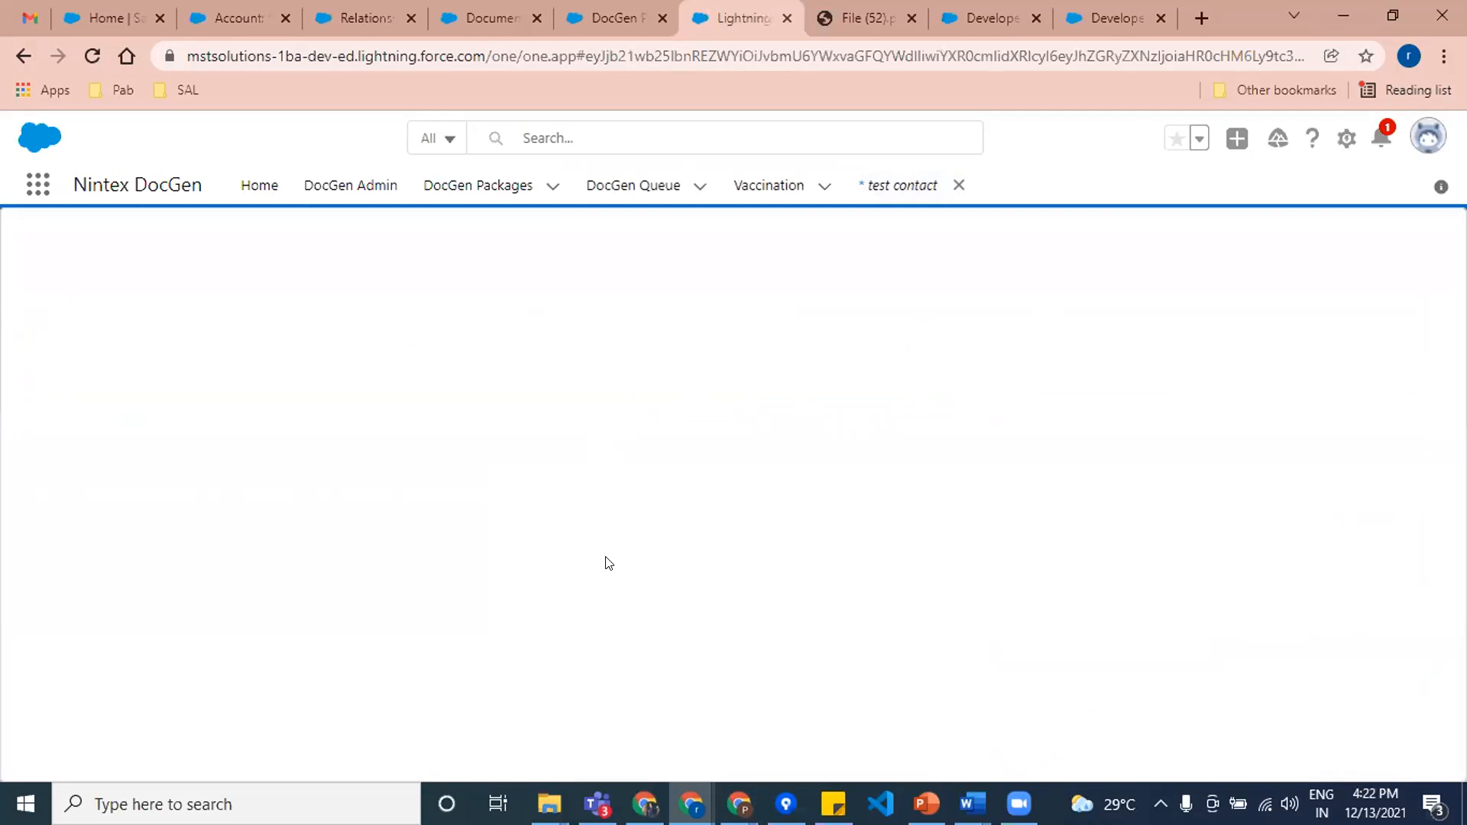
pyautogui.scroll(-7, 383, 539)
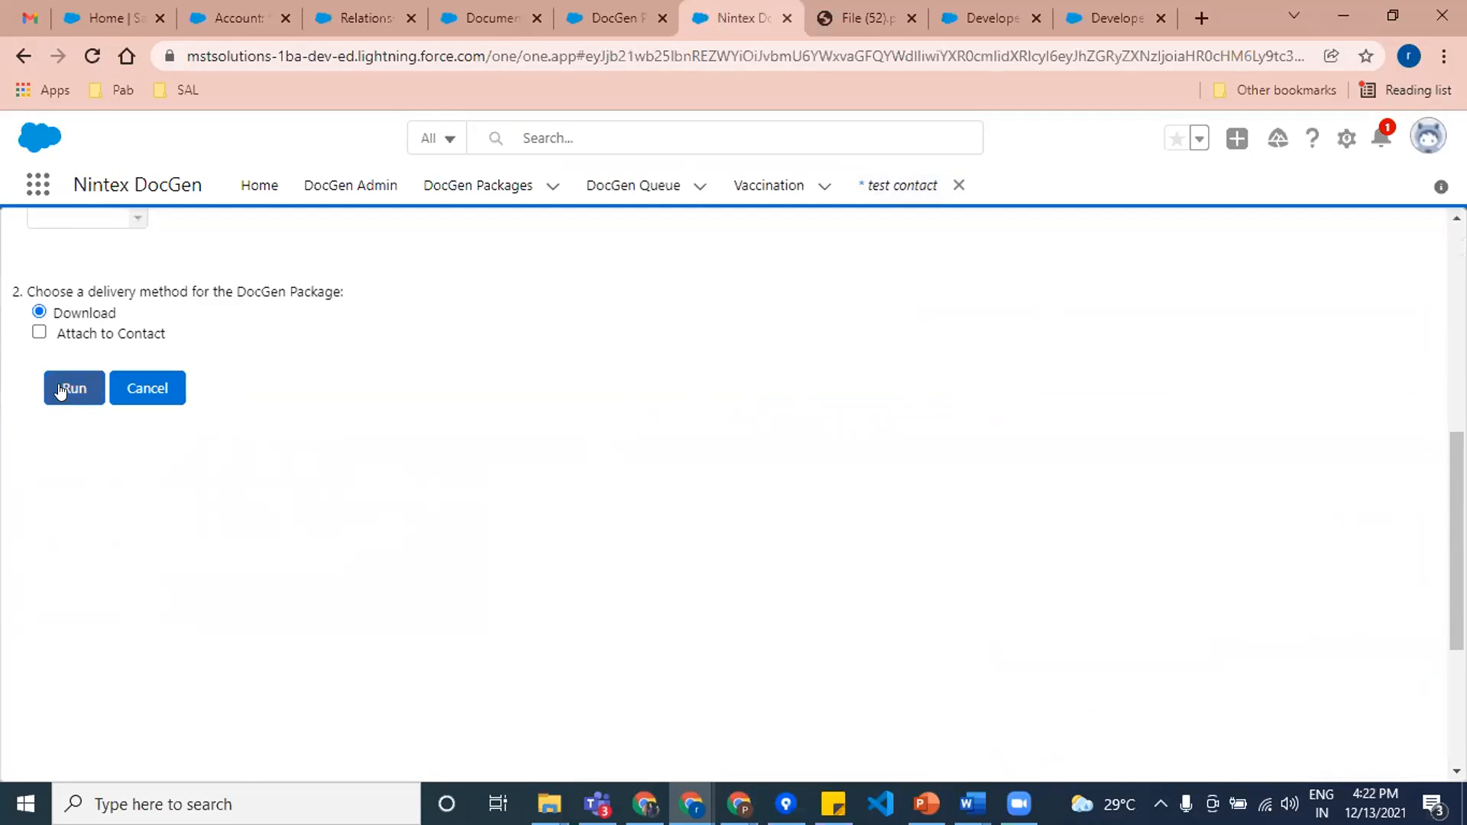
pyautogui.click(71, 386)
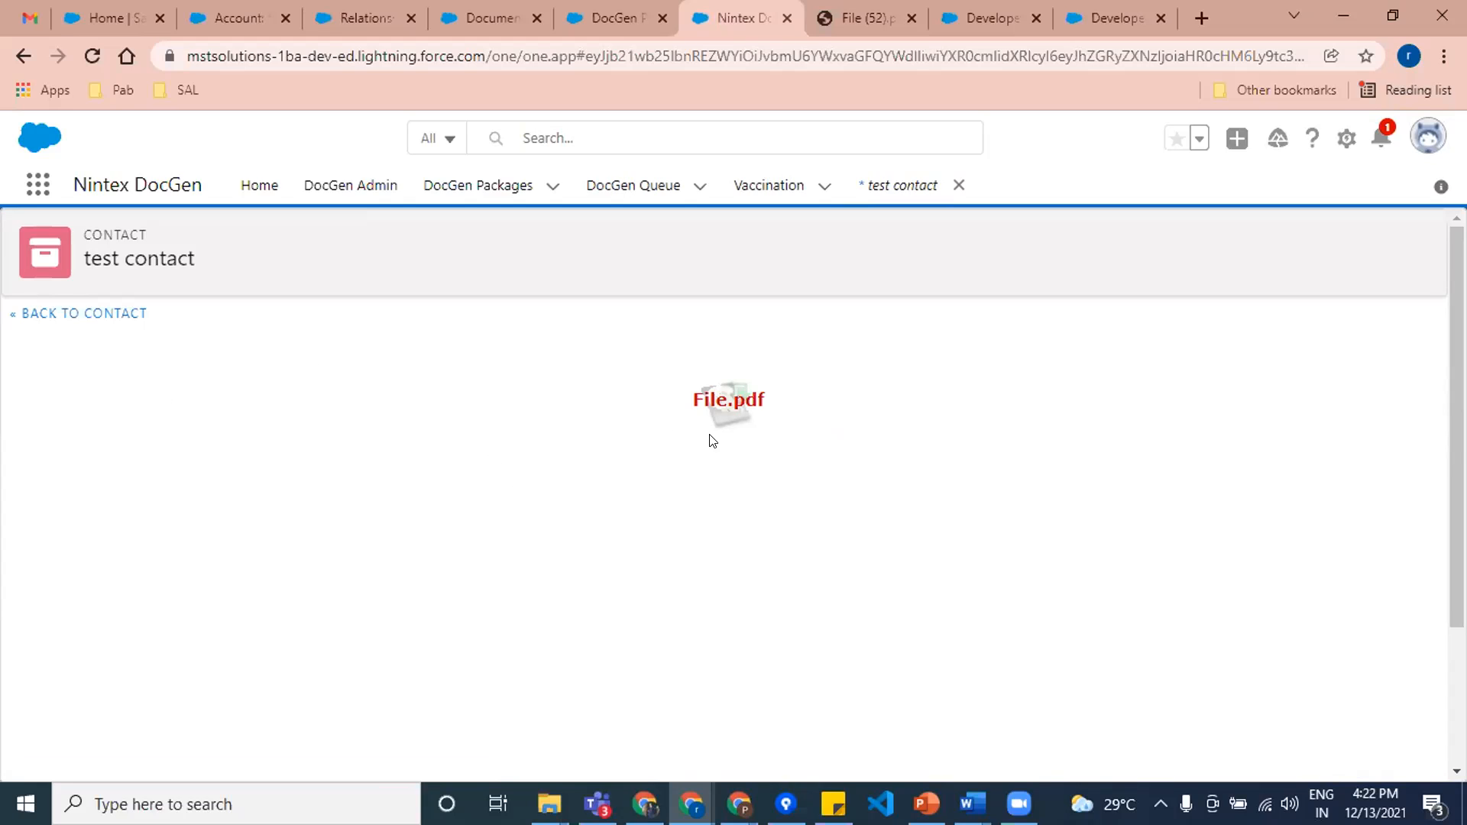
# Step: Download the generated File.pdf and open it to review the merged address, account and vaccination details
pyautogui.click(727, 401)
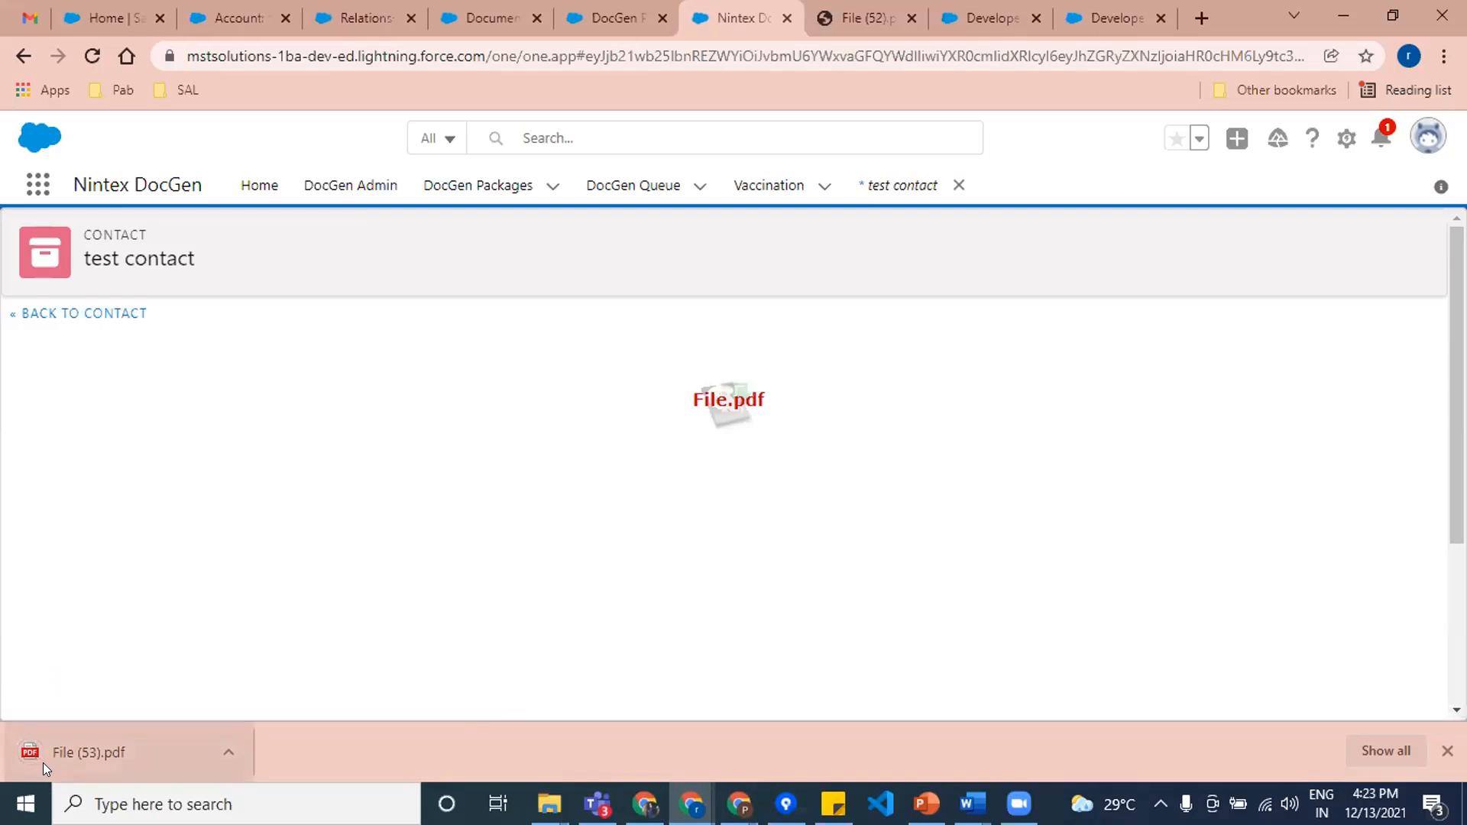
pyautogui.click(91, 758)
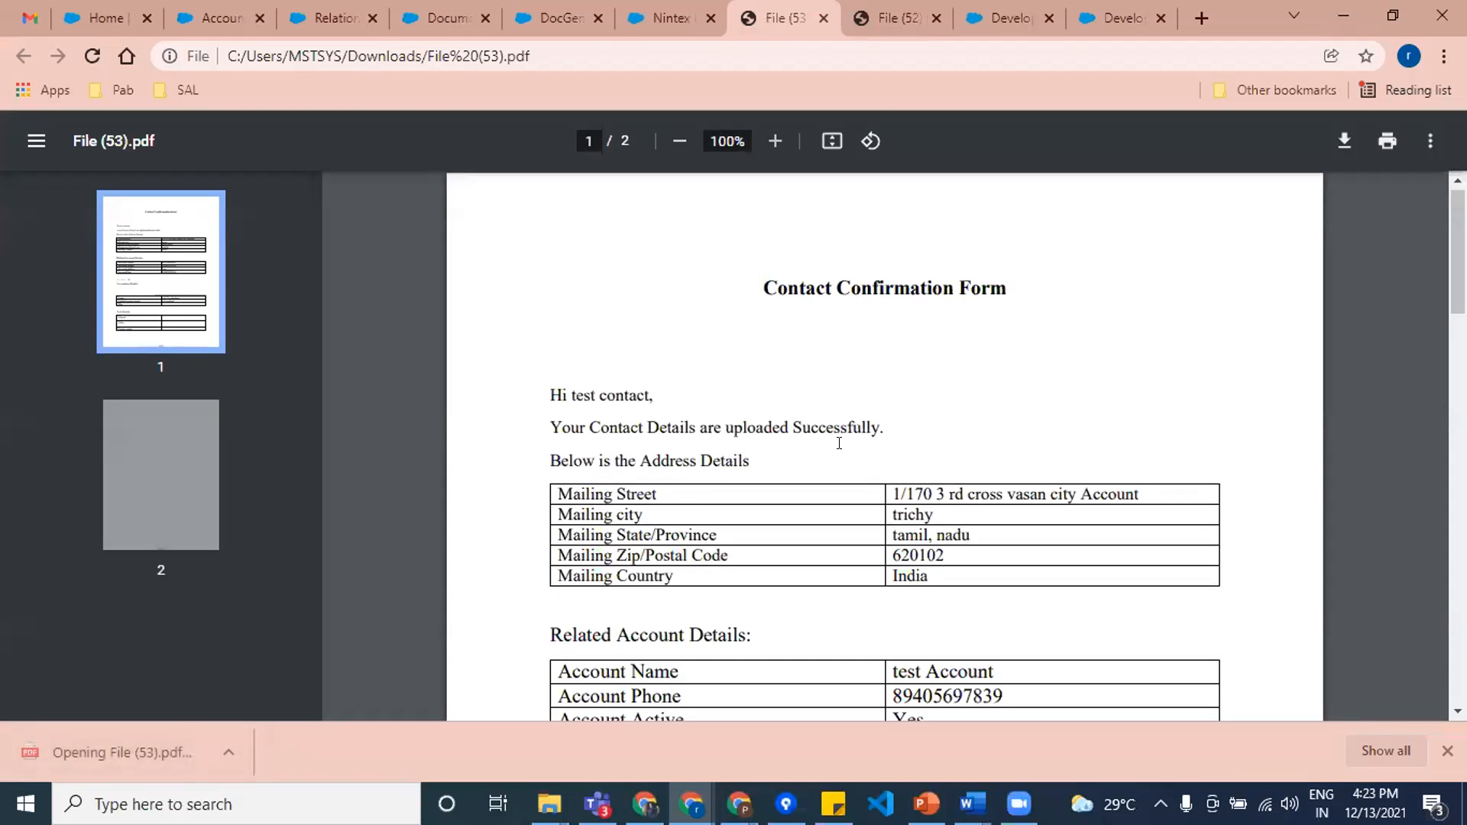
pyautogui.scroll(-1, 836, 436)
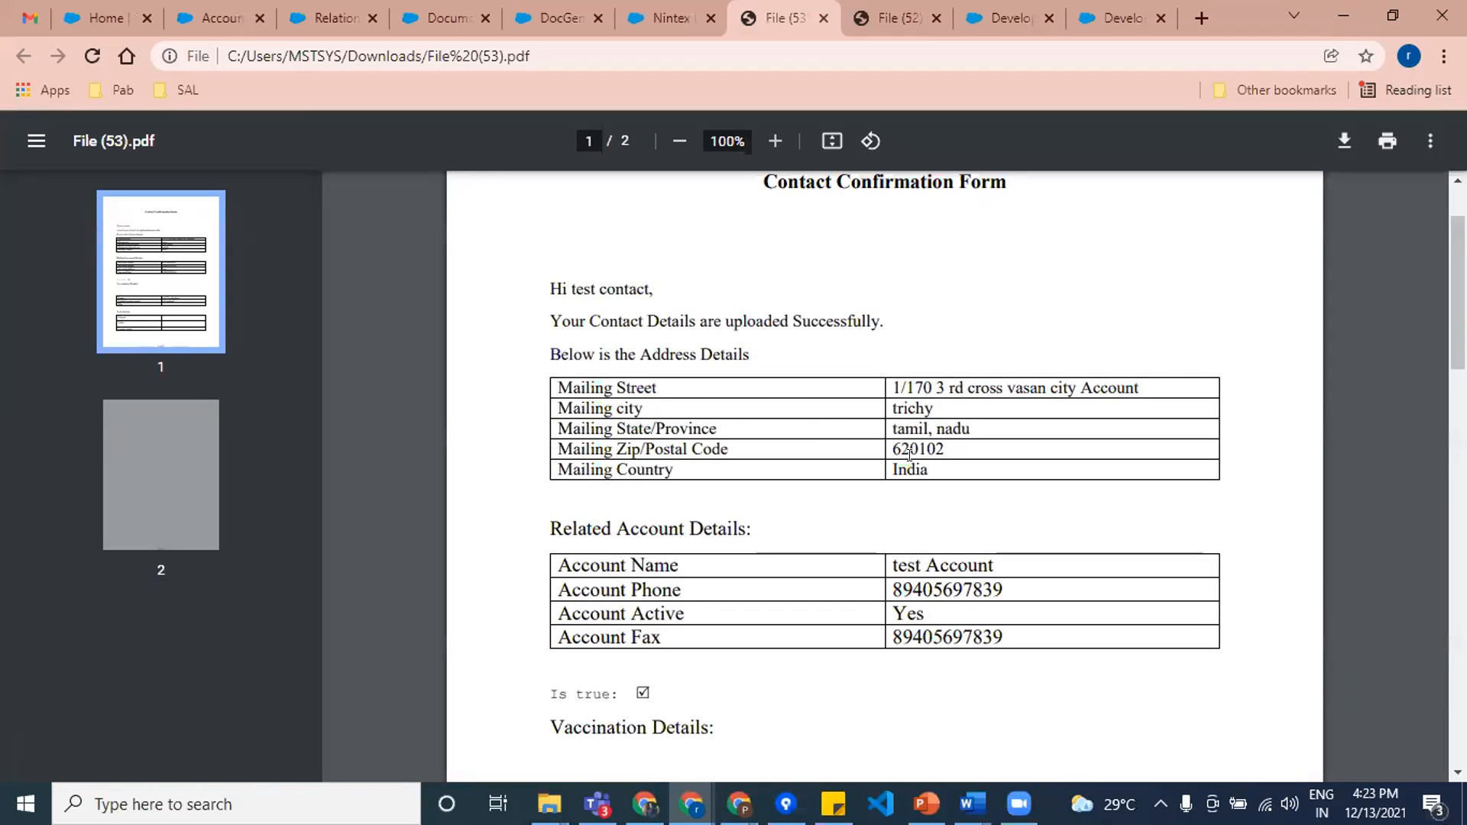
pyautogui.scroll(-1, 917, 496)
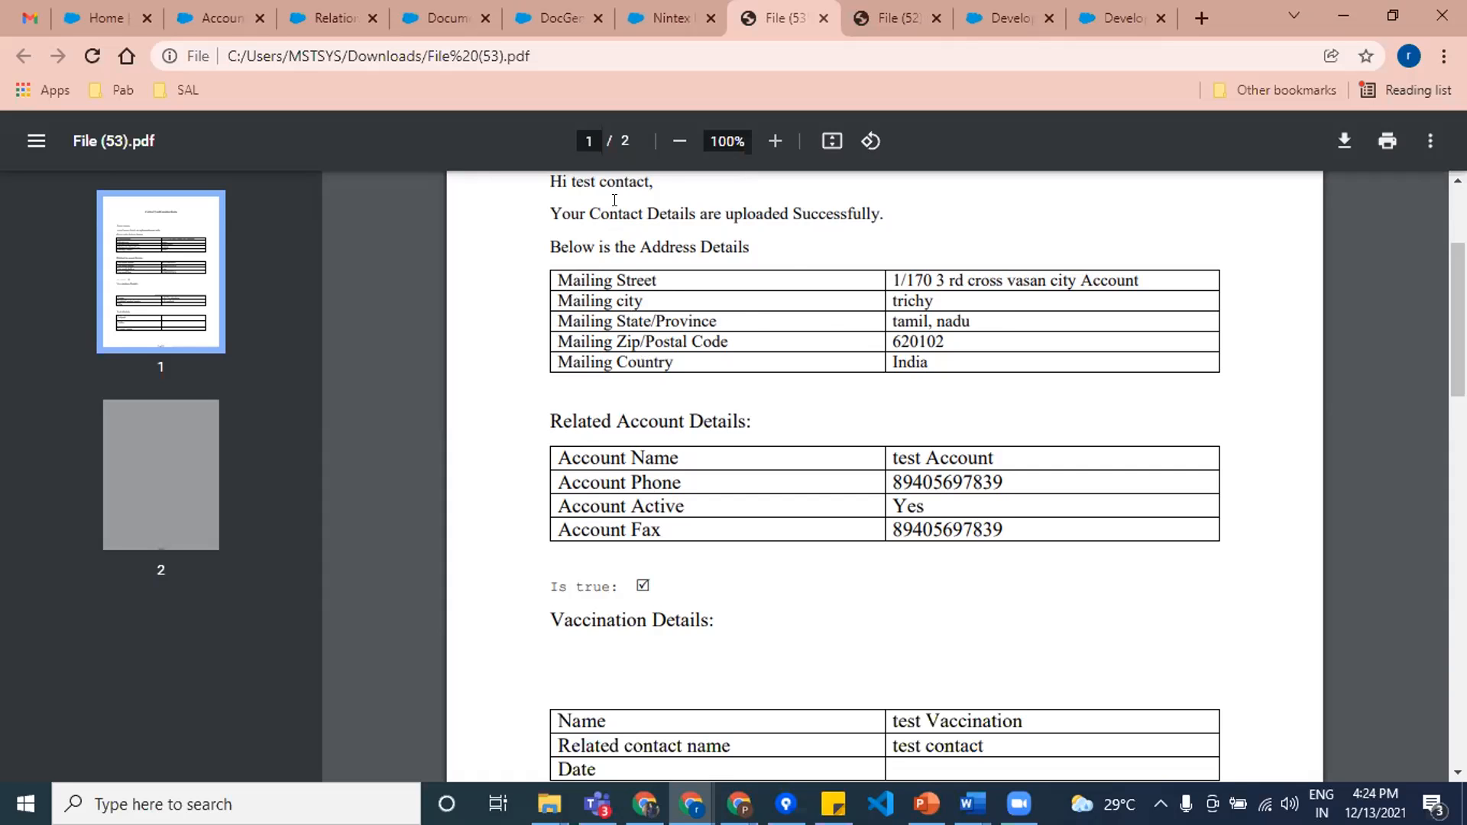
# Step: Switch to the Contact FORM document in Word, compare its merge fields with the generated output, and return to the PDF
pyautogui.moveTo(972, 804)
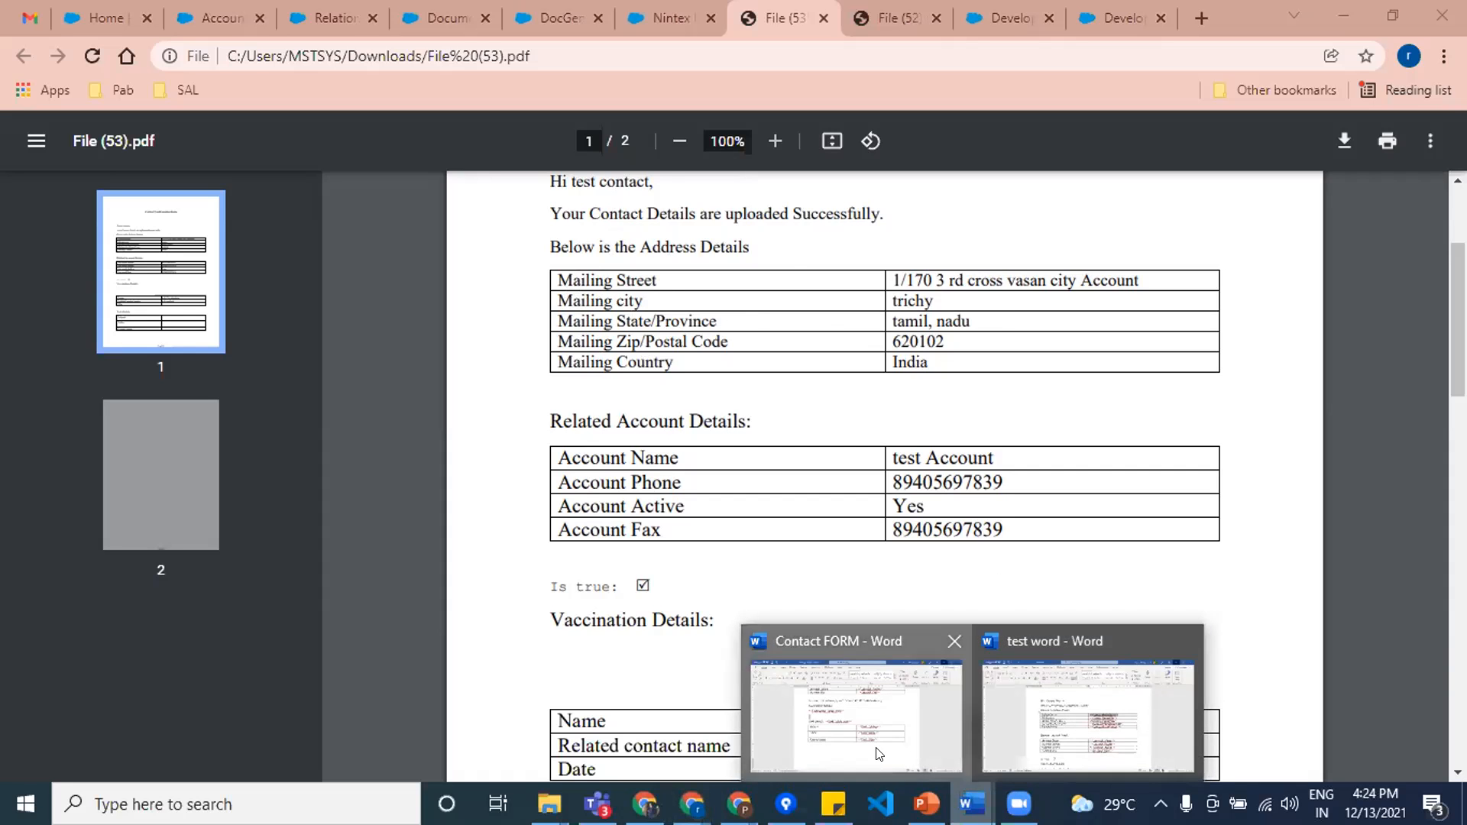
pyautogui.click(879, 755)
pyautogui.scroll(7, 818, 417)
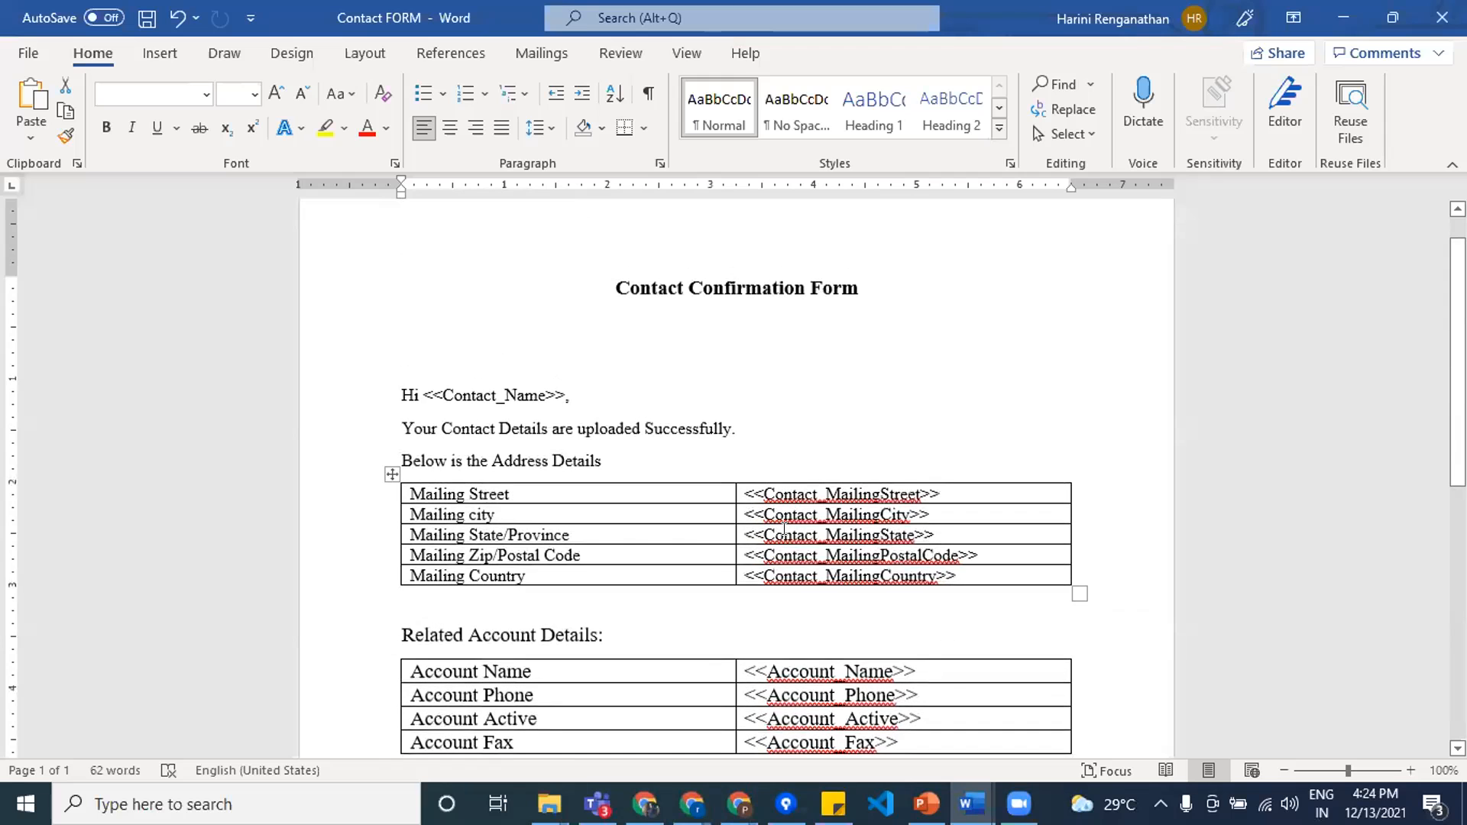
pyautogui.scroll(-3, 841, 560)
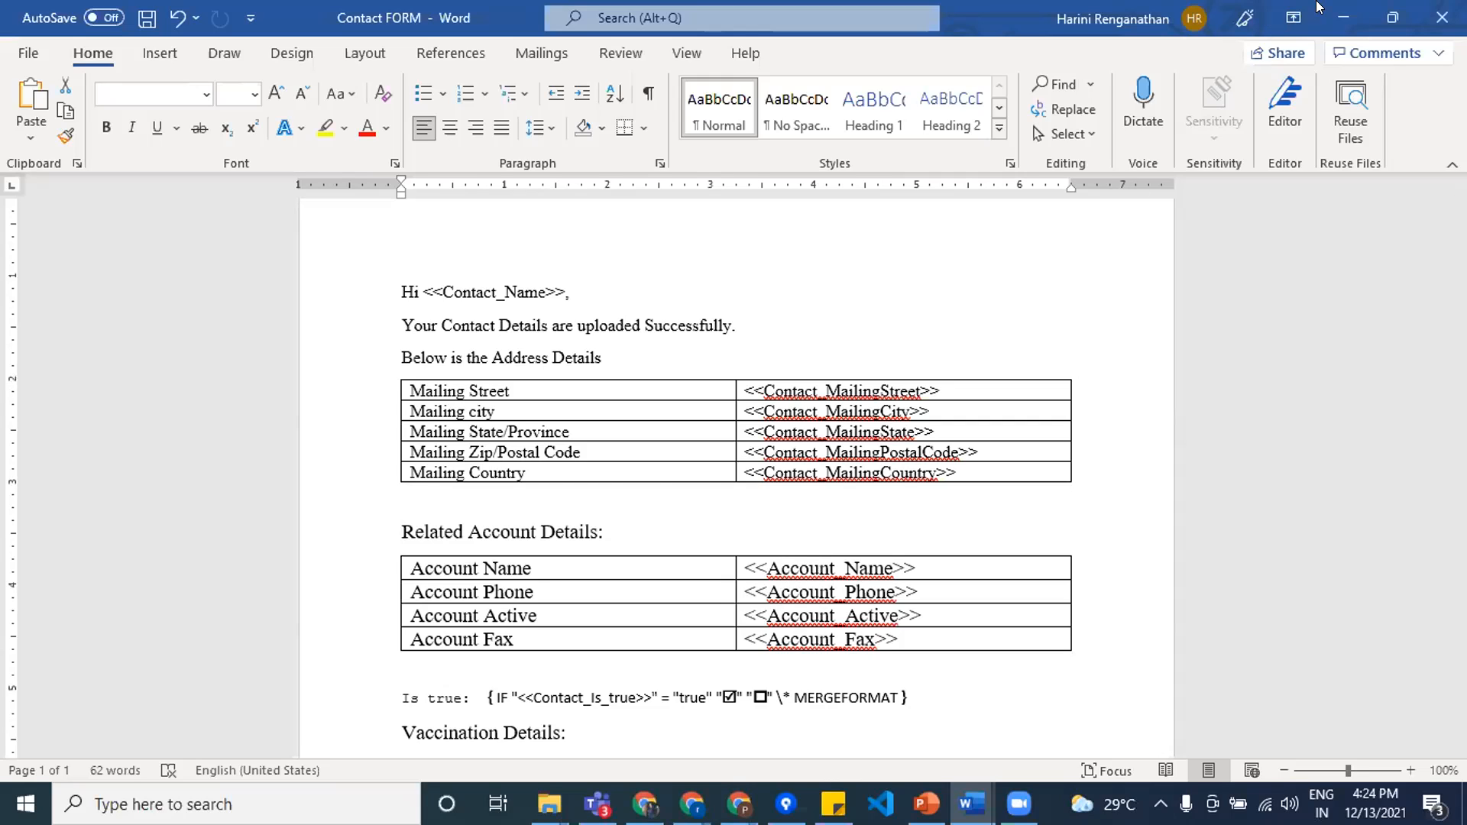
pyautogui.click(1339, 17)
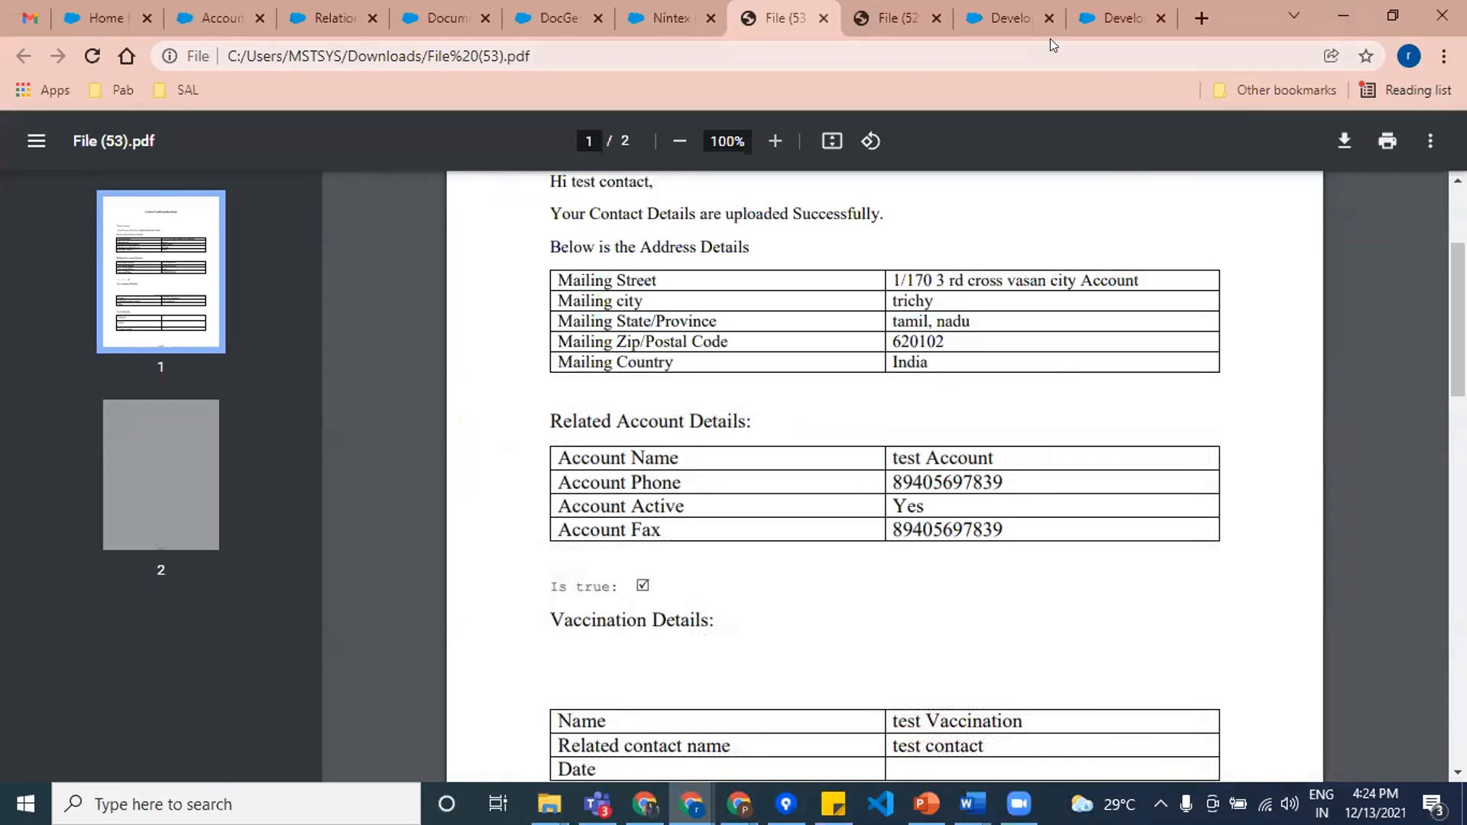
# Step: Switch to the Contact Form Field Tagger window, list the Account object's field tags, and select the <<Account_Rating>> tag
pyautogui.moveTo(683, 797)
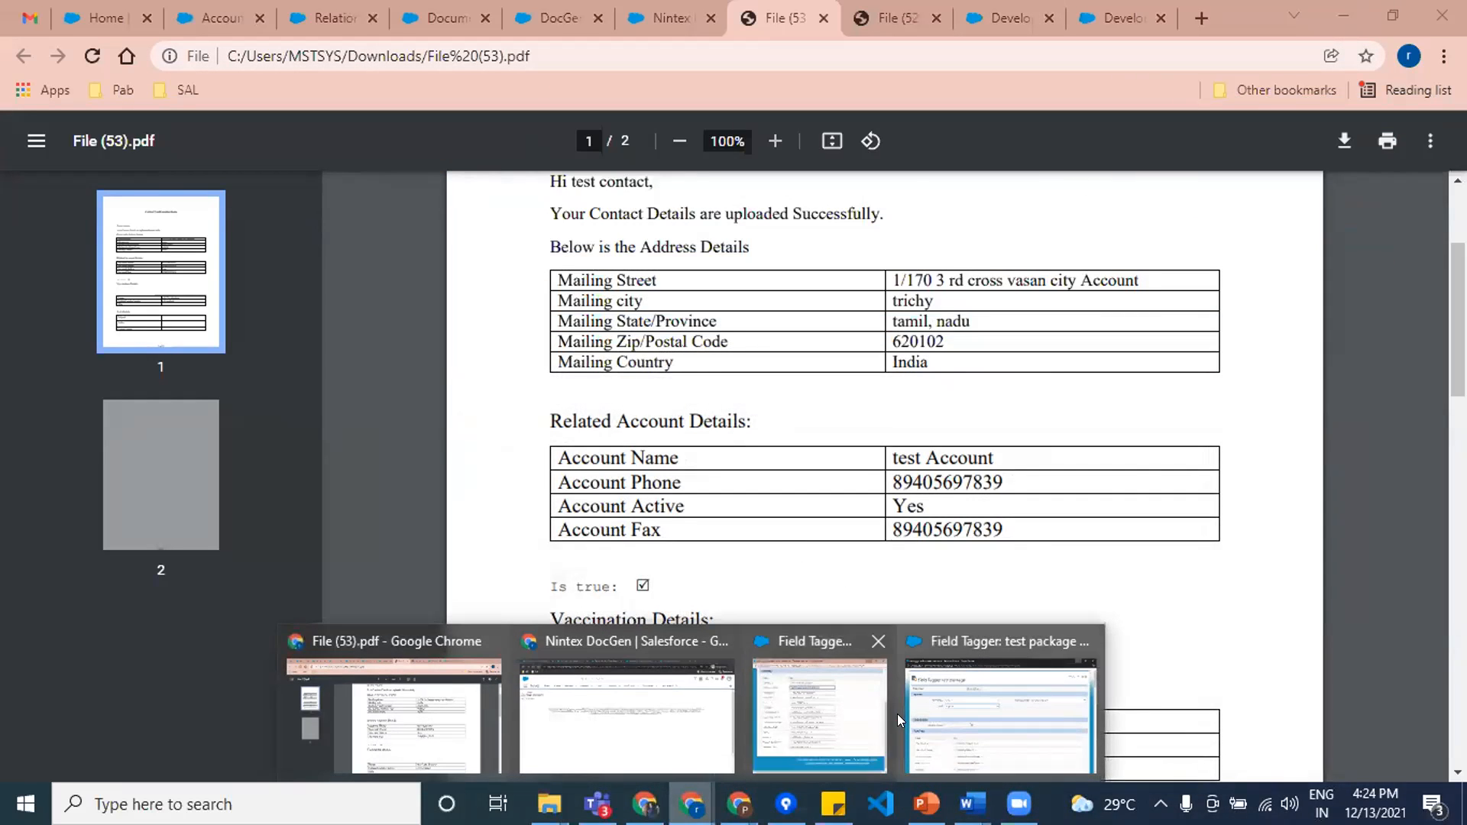
pyautogui.click(816, 714)
pyautogui.scroll(5, 356, 246)
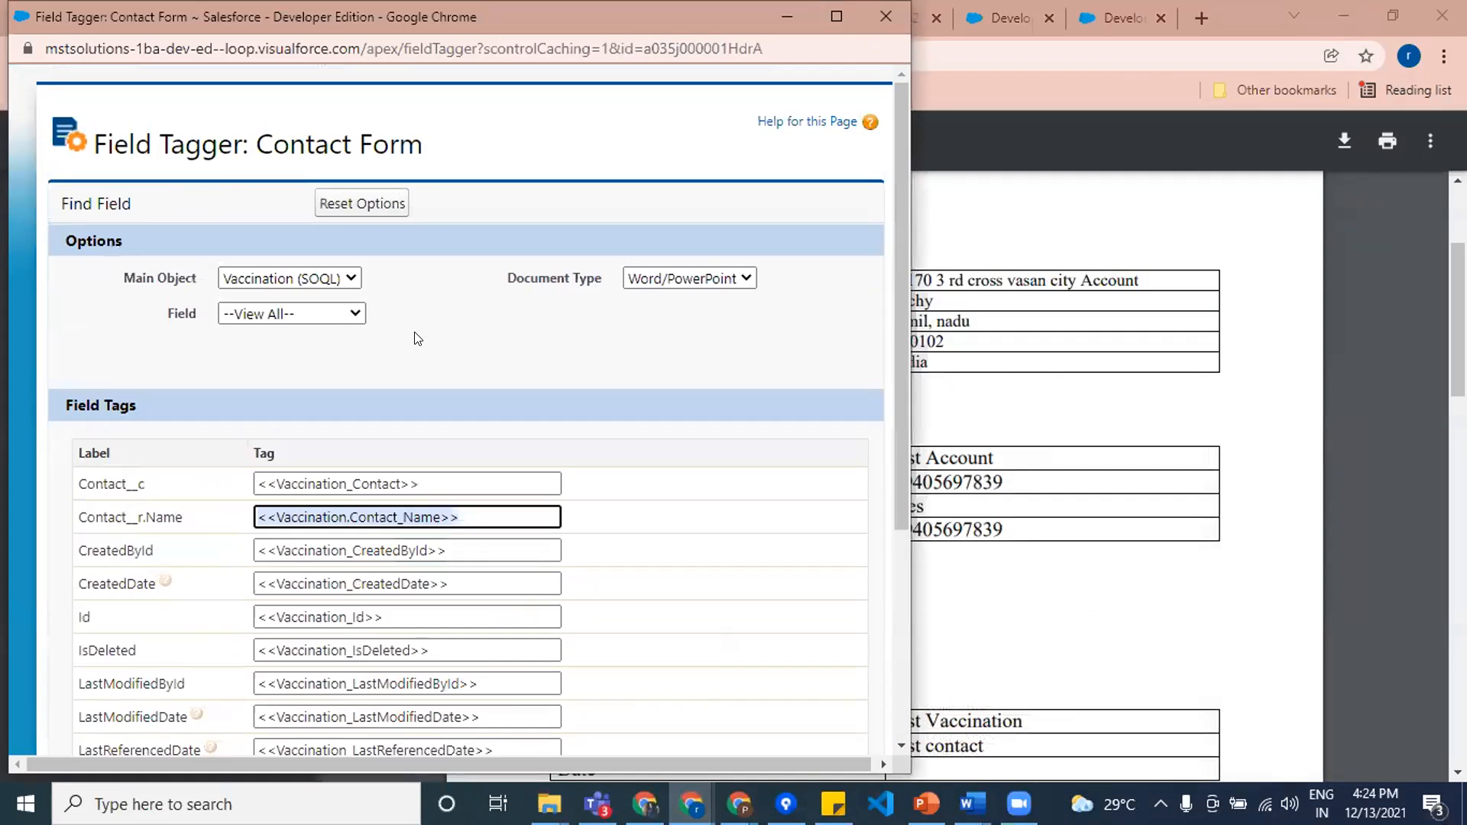
pyautogui.click(292, 263)
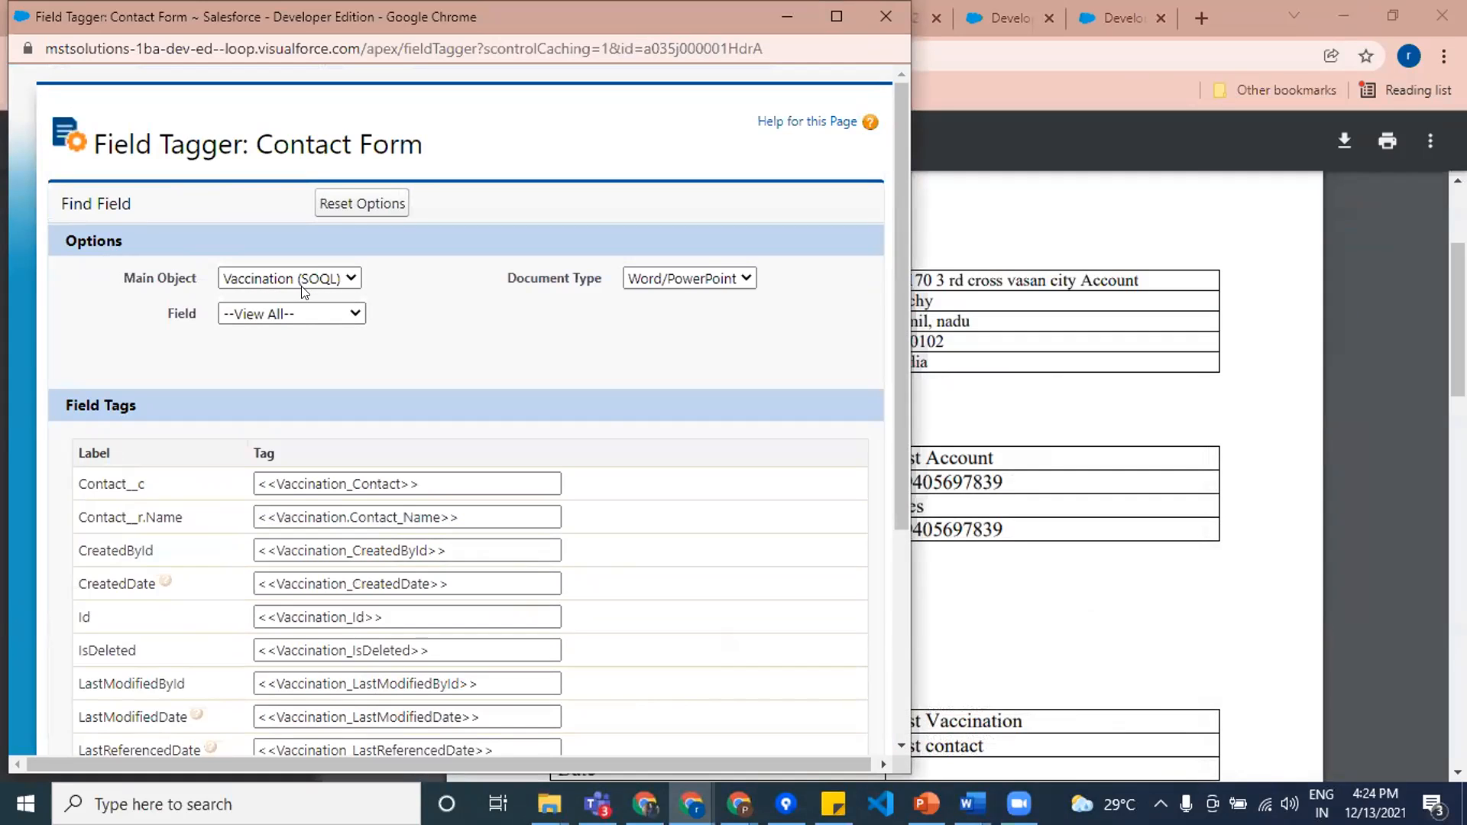
pyautogui.click(353, 203)
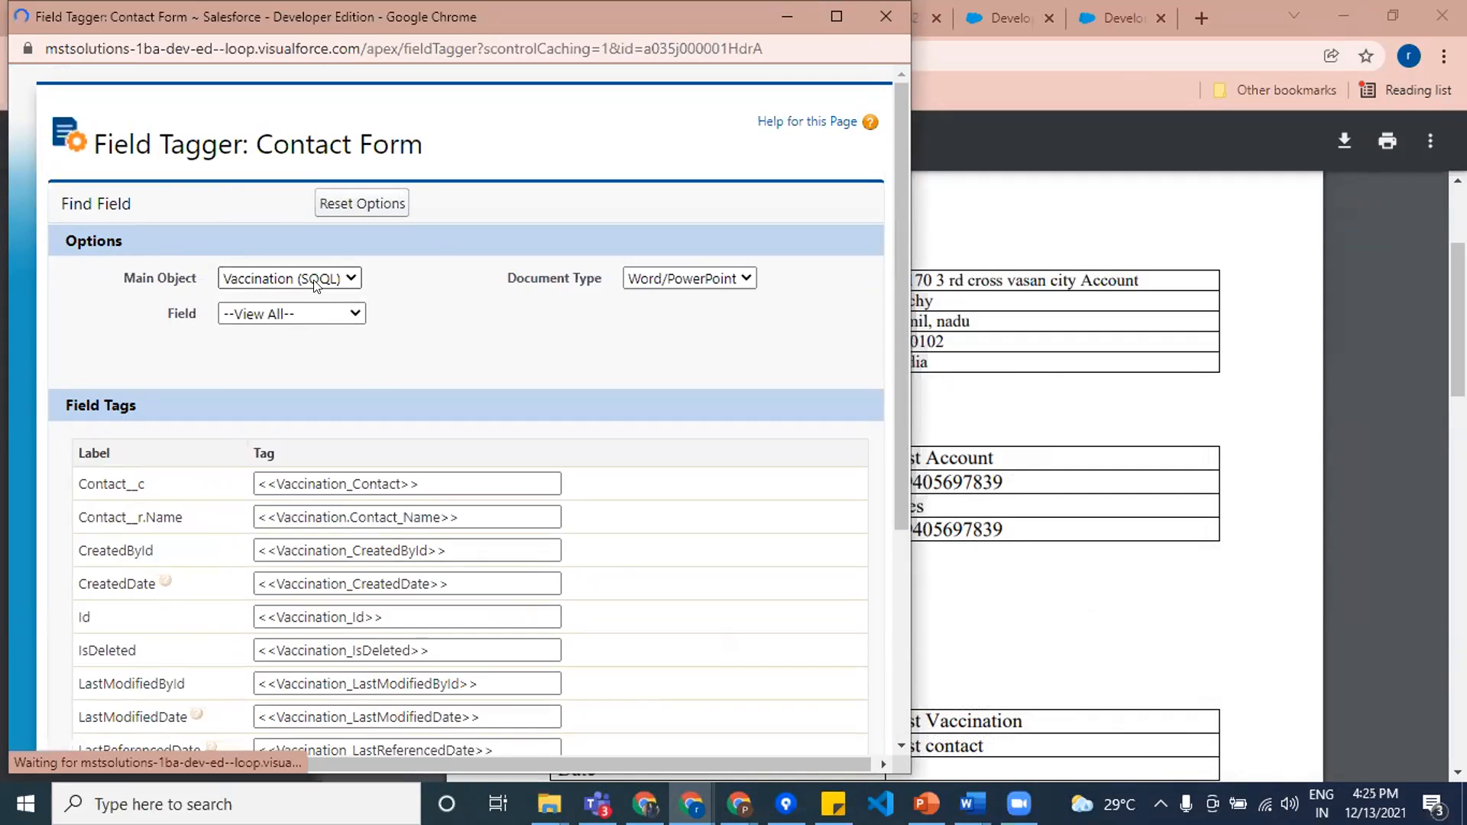
pyautogui.click(287, 279)
pyautogui.click(283, 298)
pyautogui.click(285, 282)
pyautogui.click(264, 292)
pyautogui.scroll(-5, 454, 468)
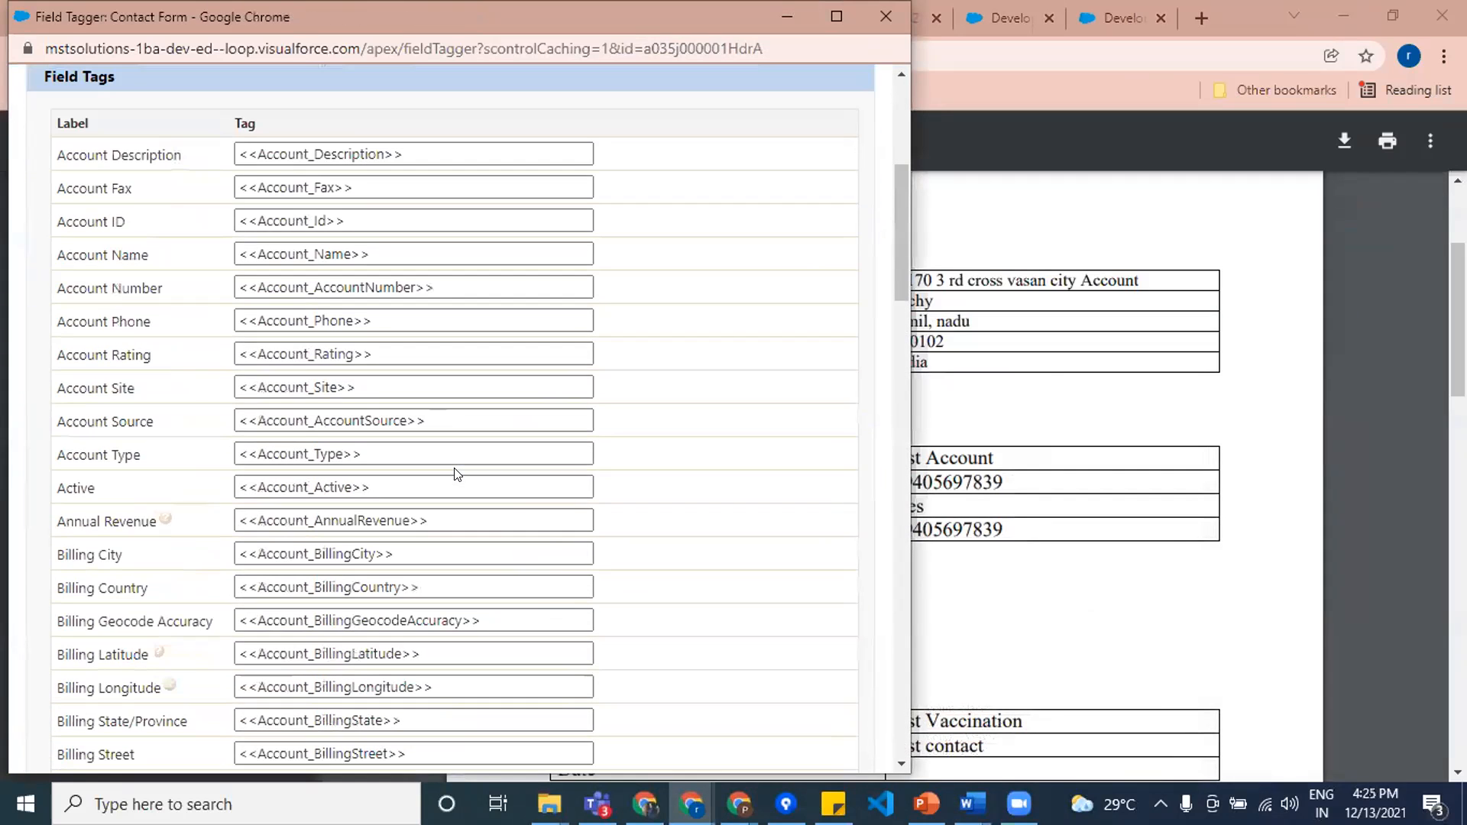
pyautogui.click(291, 354)
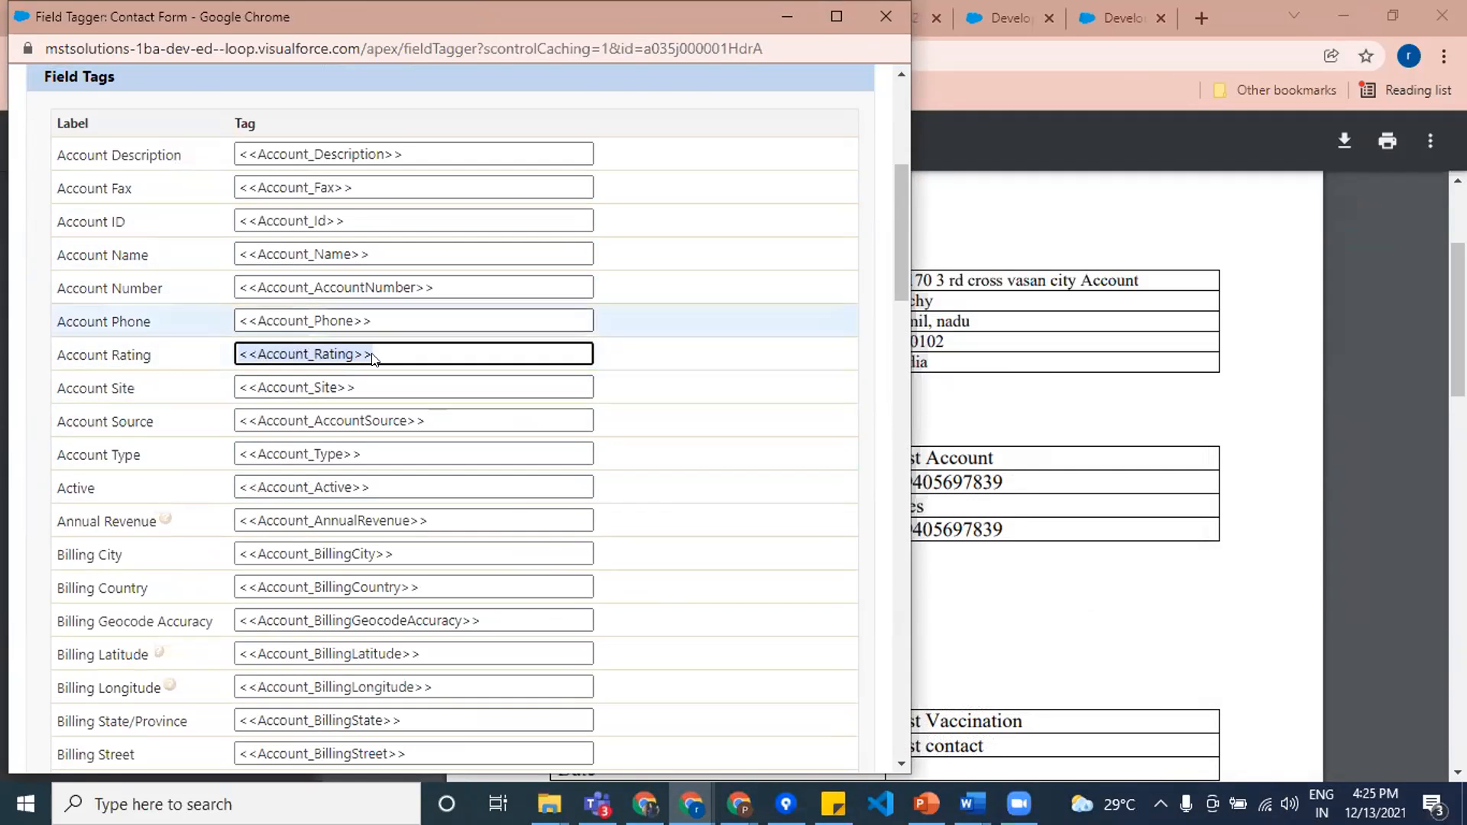
# Step: Switch to the Contact FORM document in Word and compare its account and vaccination merge fields with the generated File (53).pdf
pyautogui.click(983, 784)
pyautogui.click(856, 715)
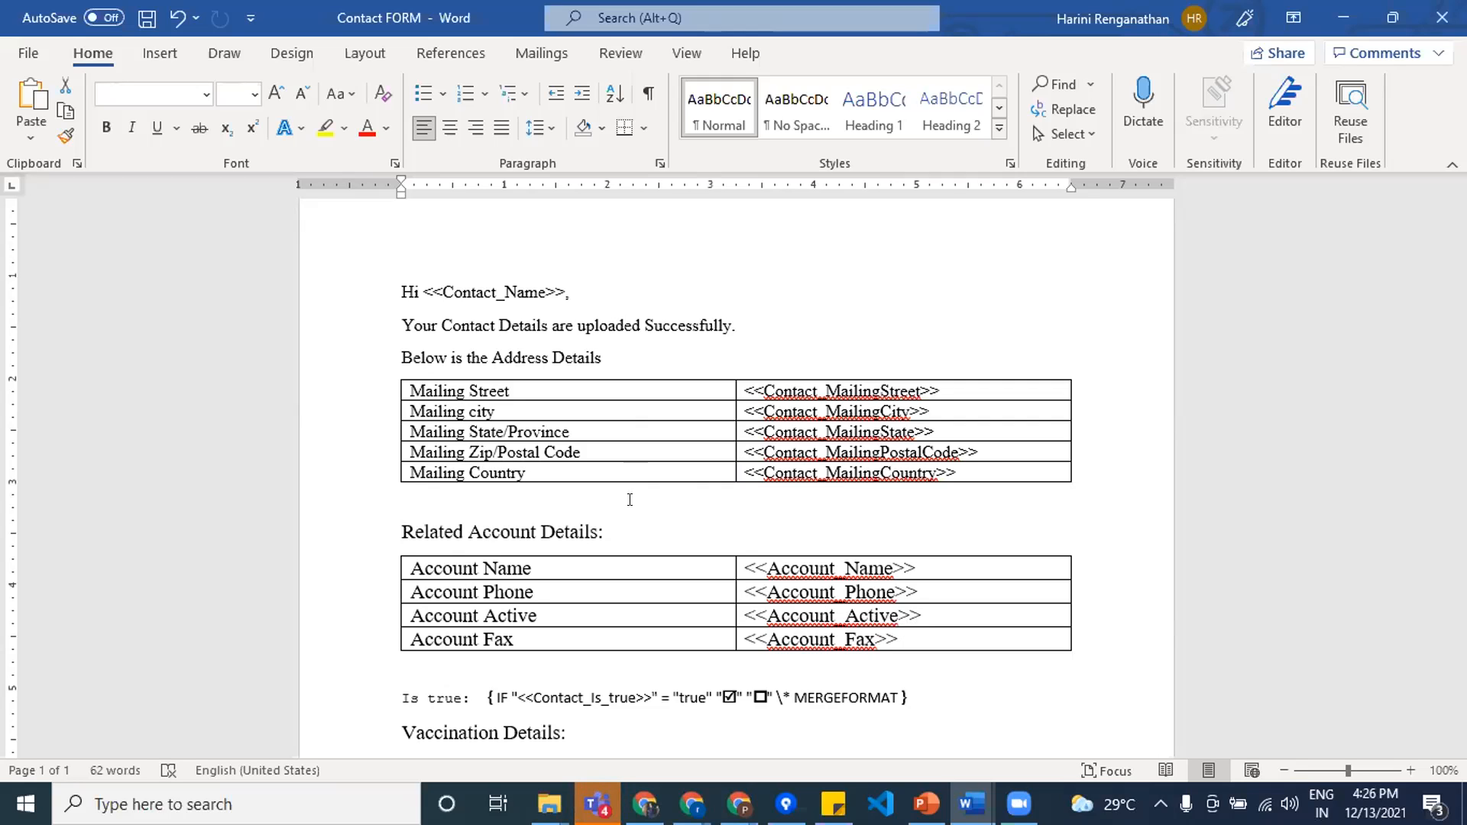
pyautogui.scroll(-4, 630, 500)
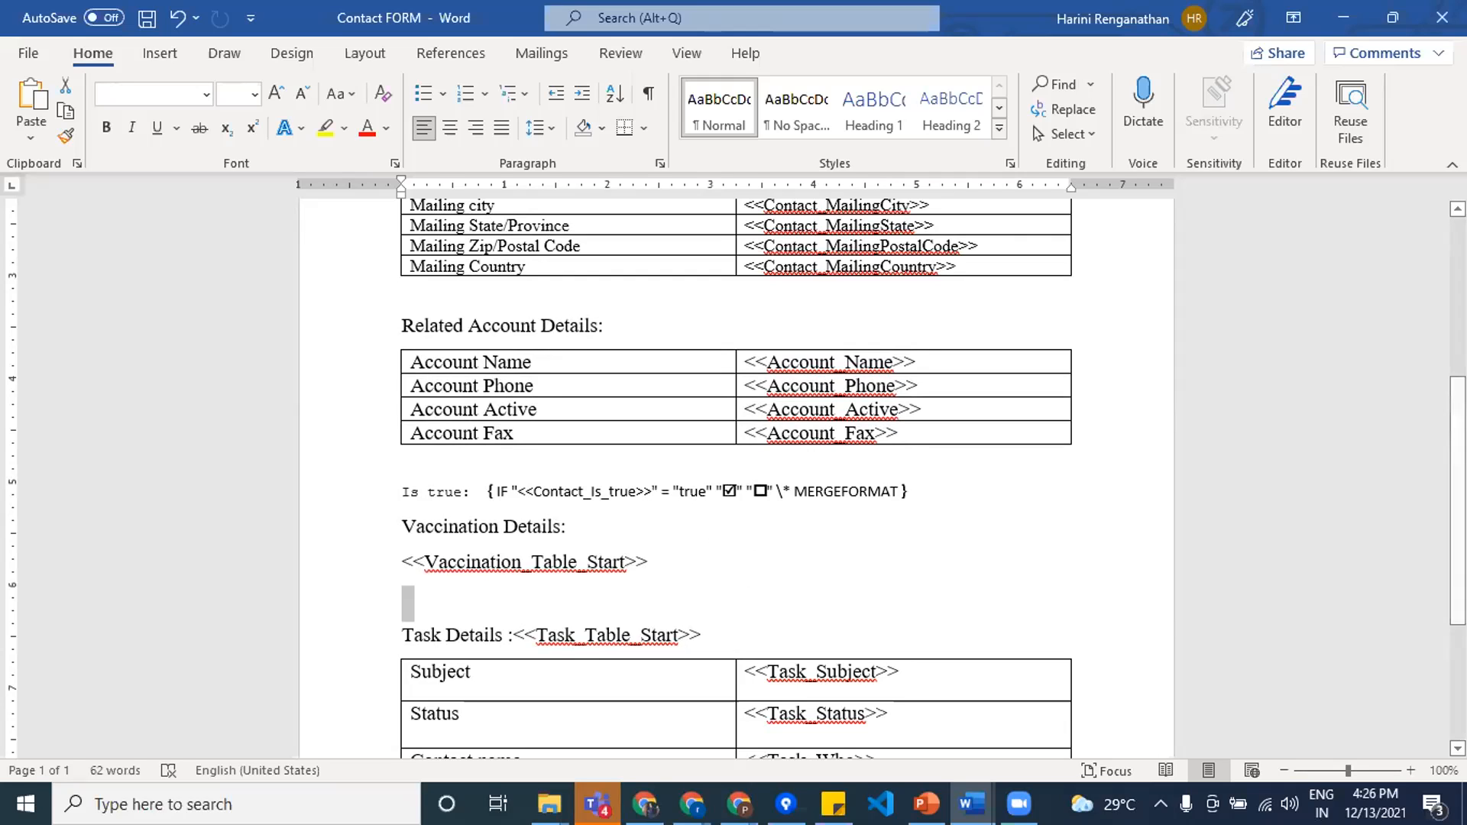
pyautogui.click(693, 805)
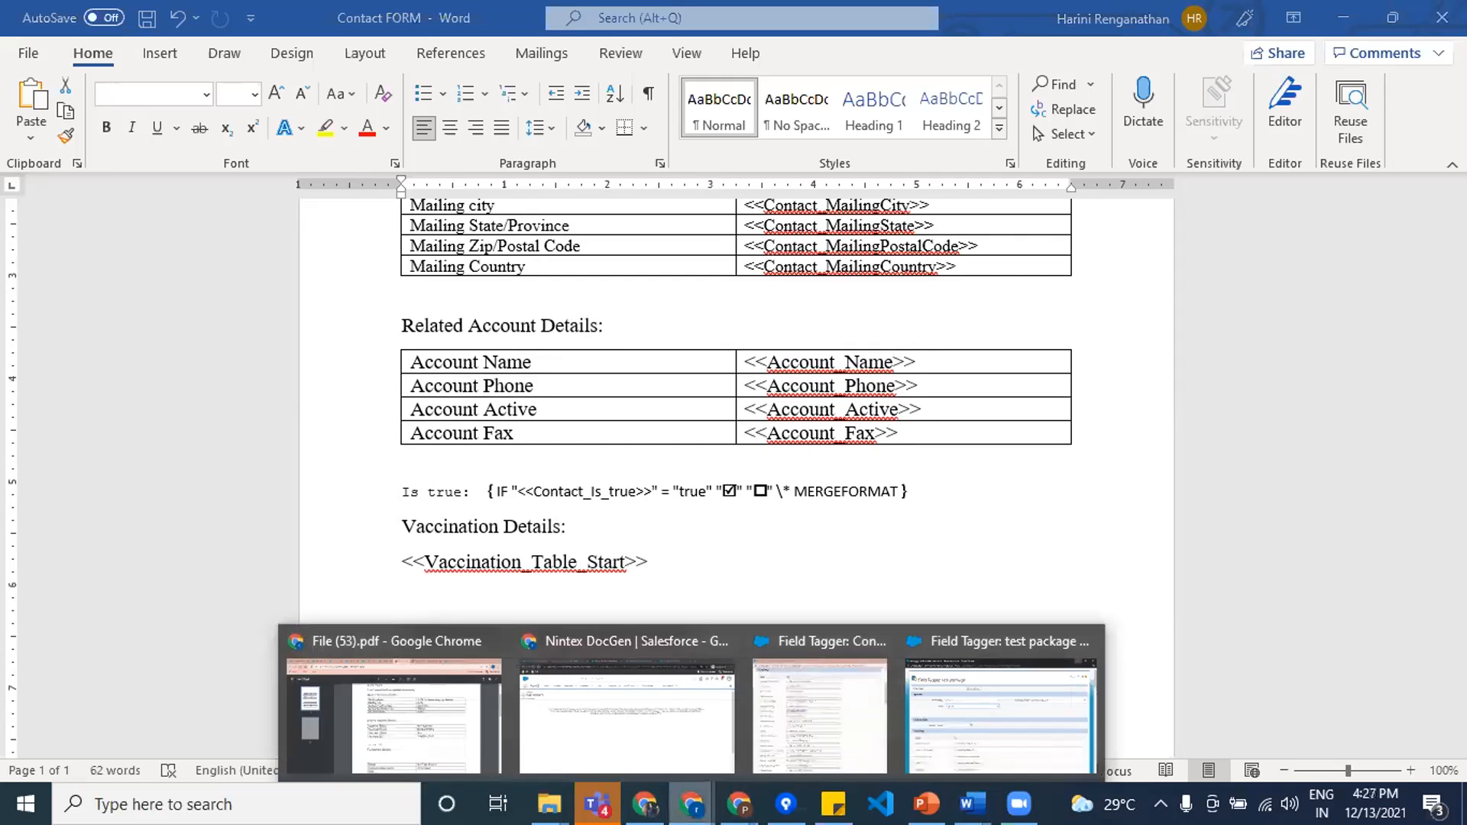
pyautogui.click(387, 697)
pyautogui.scroll(-1, 665, 617)
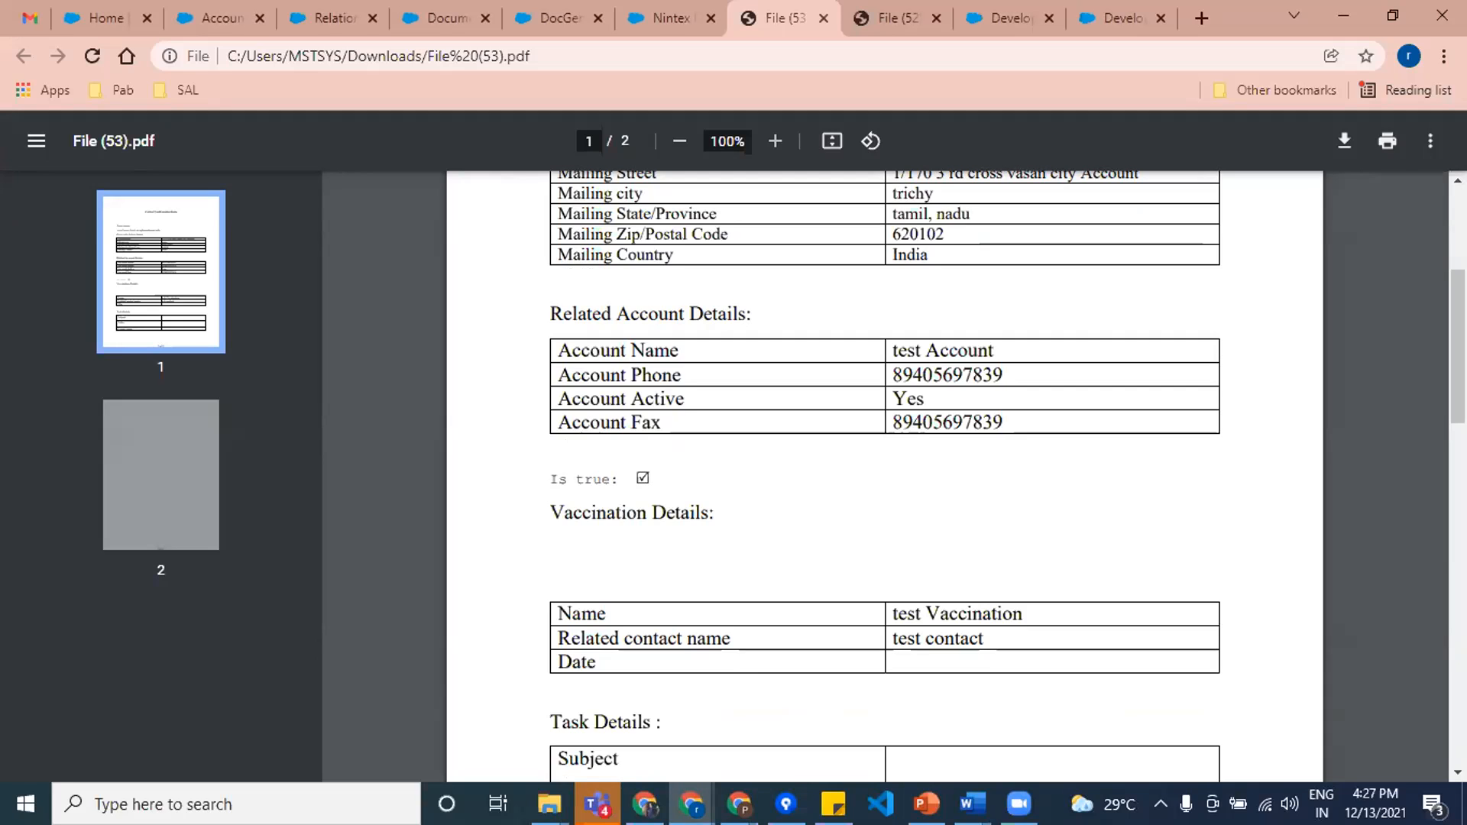
pyautogui.moveTo(971, 804)
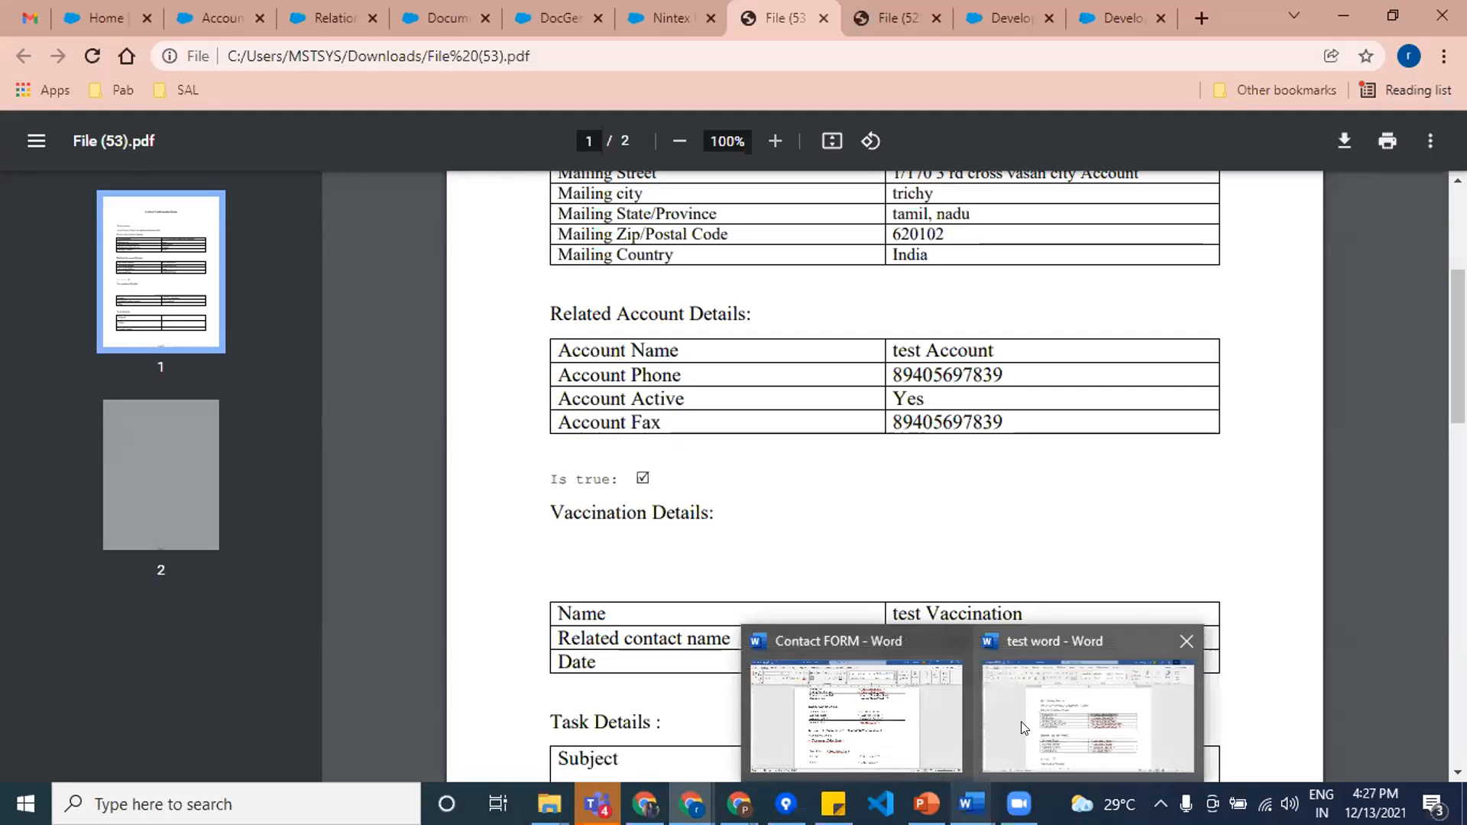
pyautogui.click(908, 665)
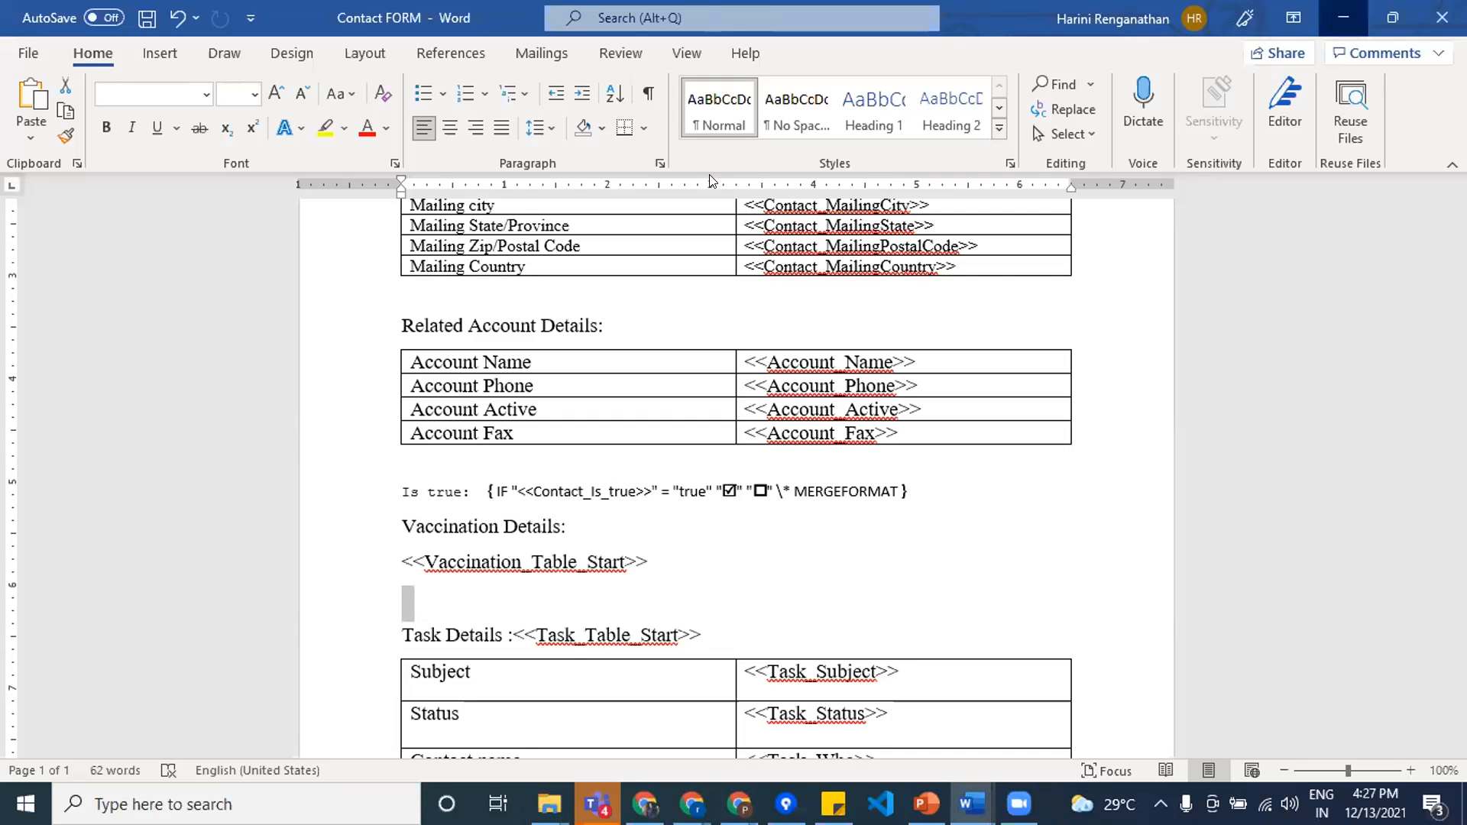
pyautogui.click(1343, 17)
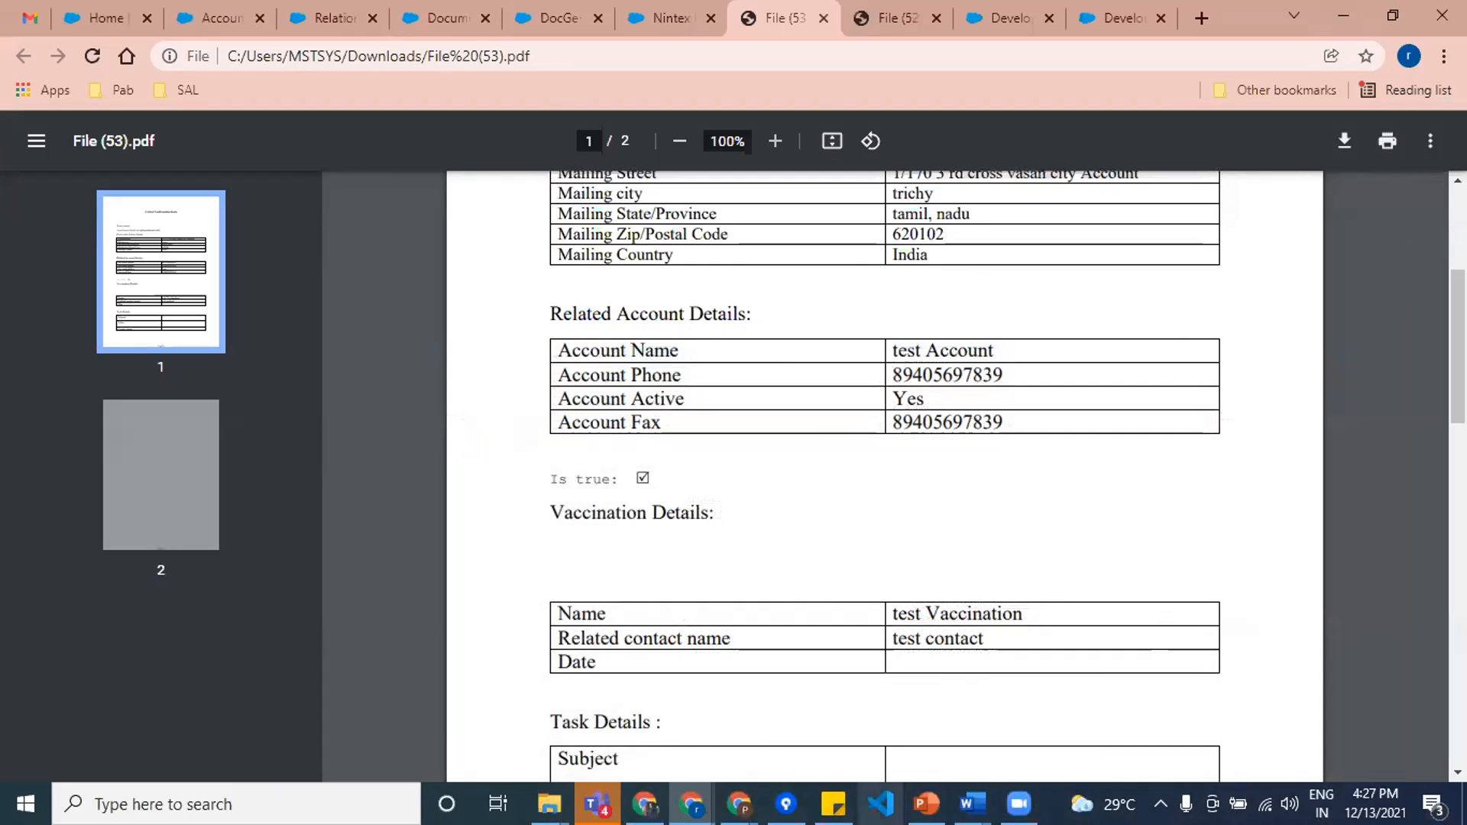
# Step: Switch to the Salesforce incognito window, open the test contact record, and check its Is true and Mailing Address details
pyautogui.moveTo(692, 804)
pyautogui.click(790, 731)
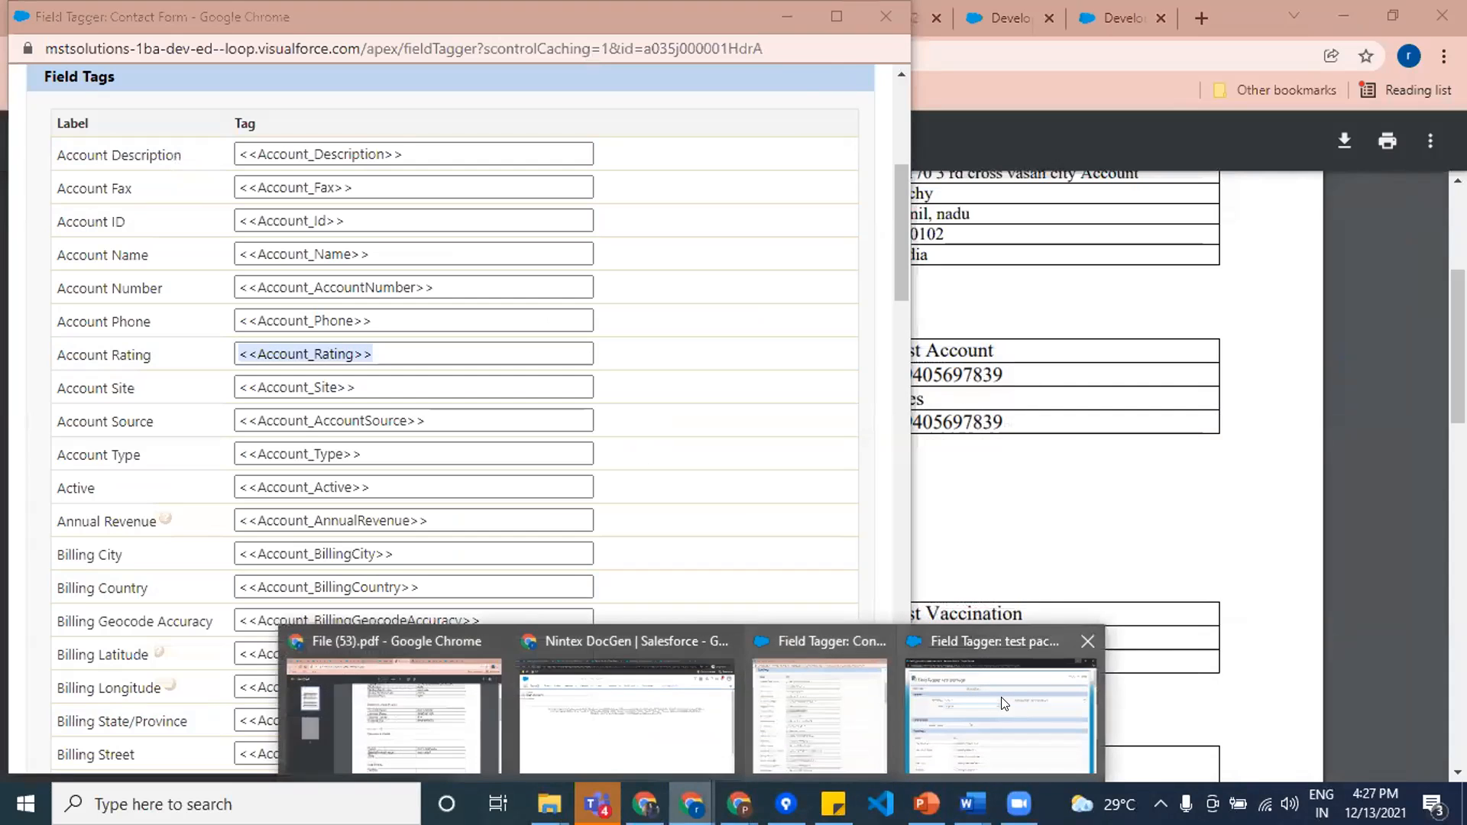
pyautogui.click(648, 704)
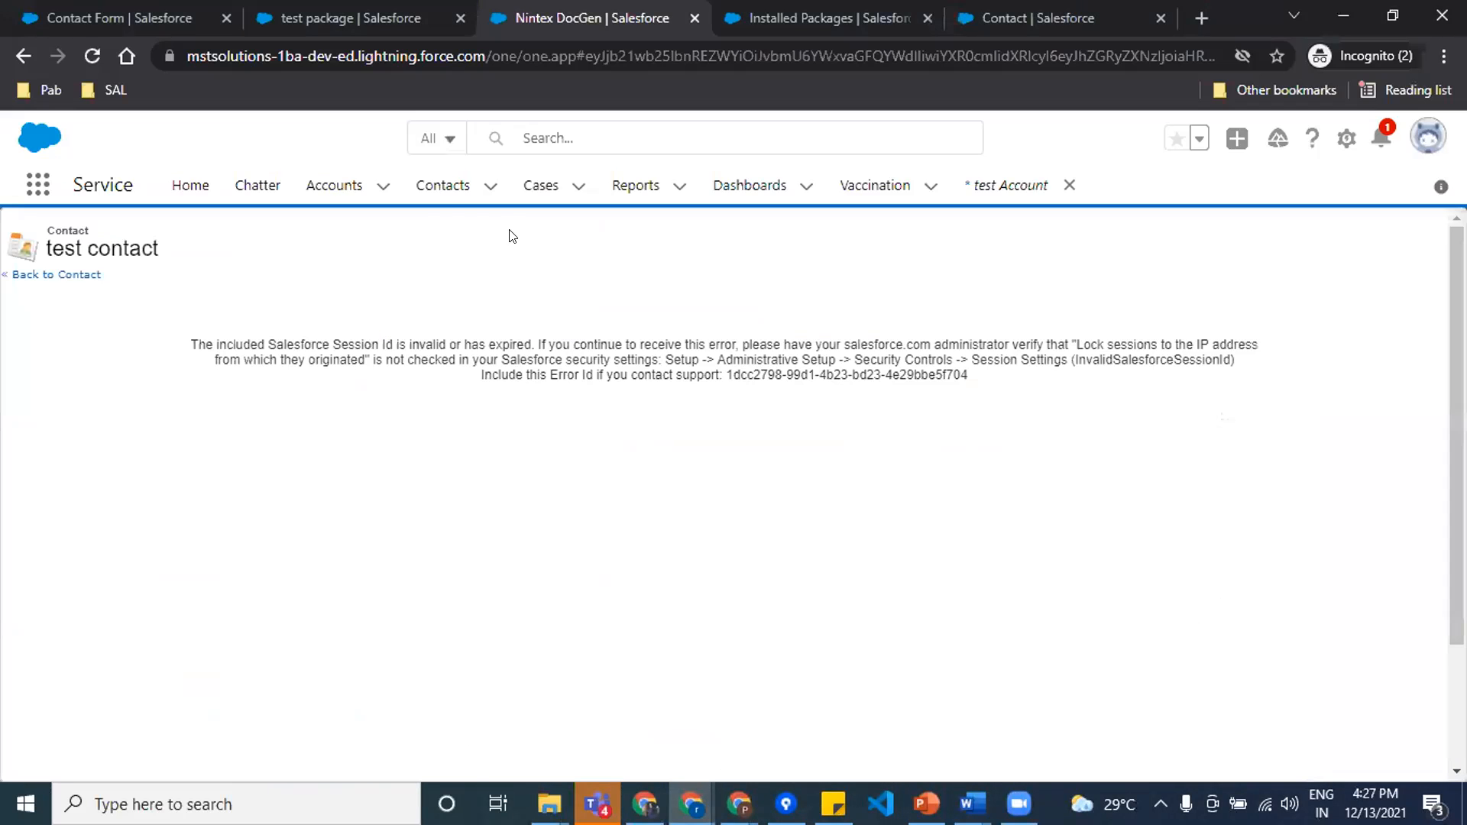
pyautogui.click(443, 188)
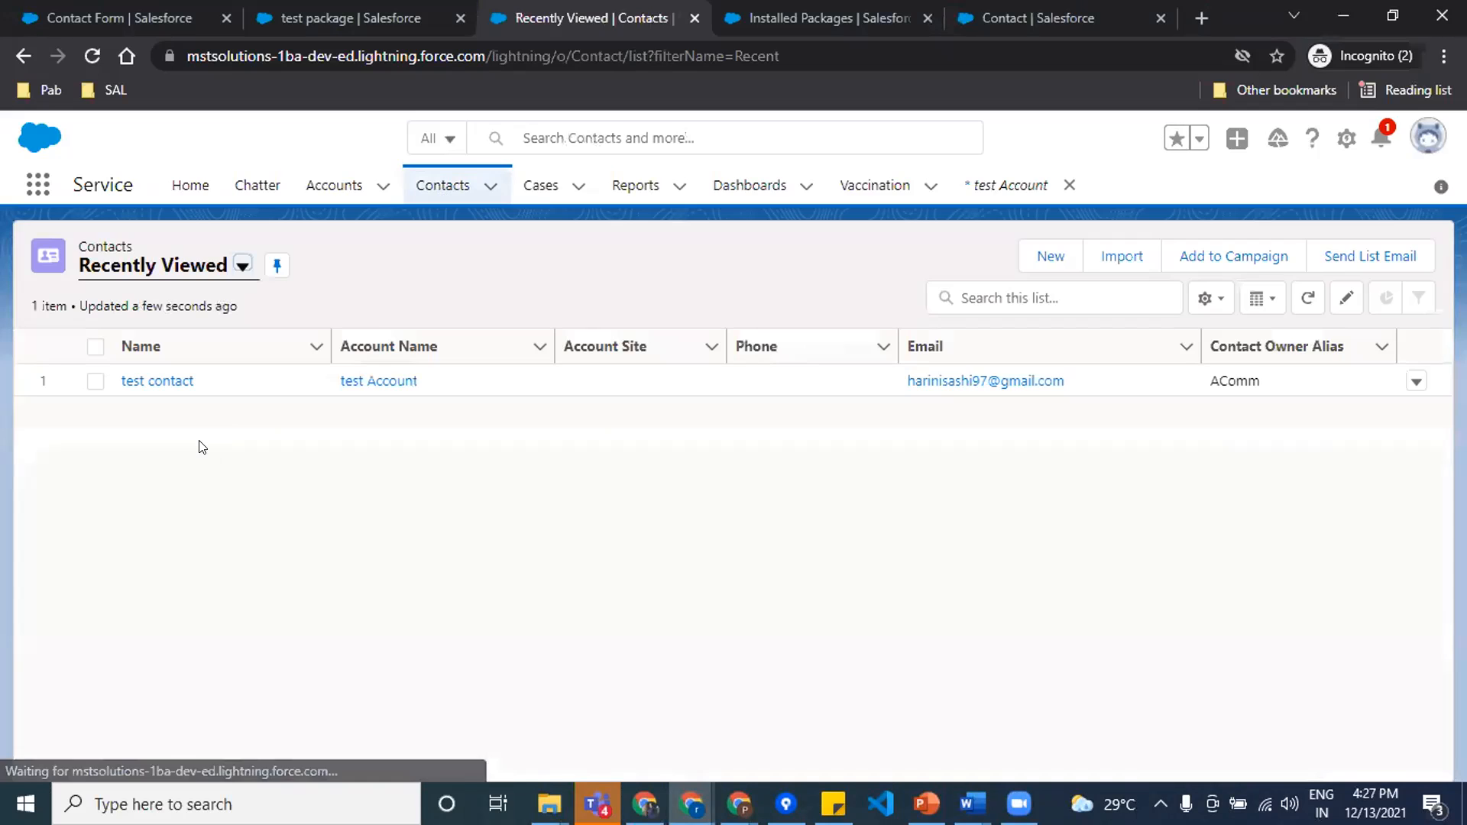
pyautogui.click(135, 377)
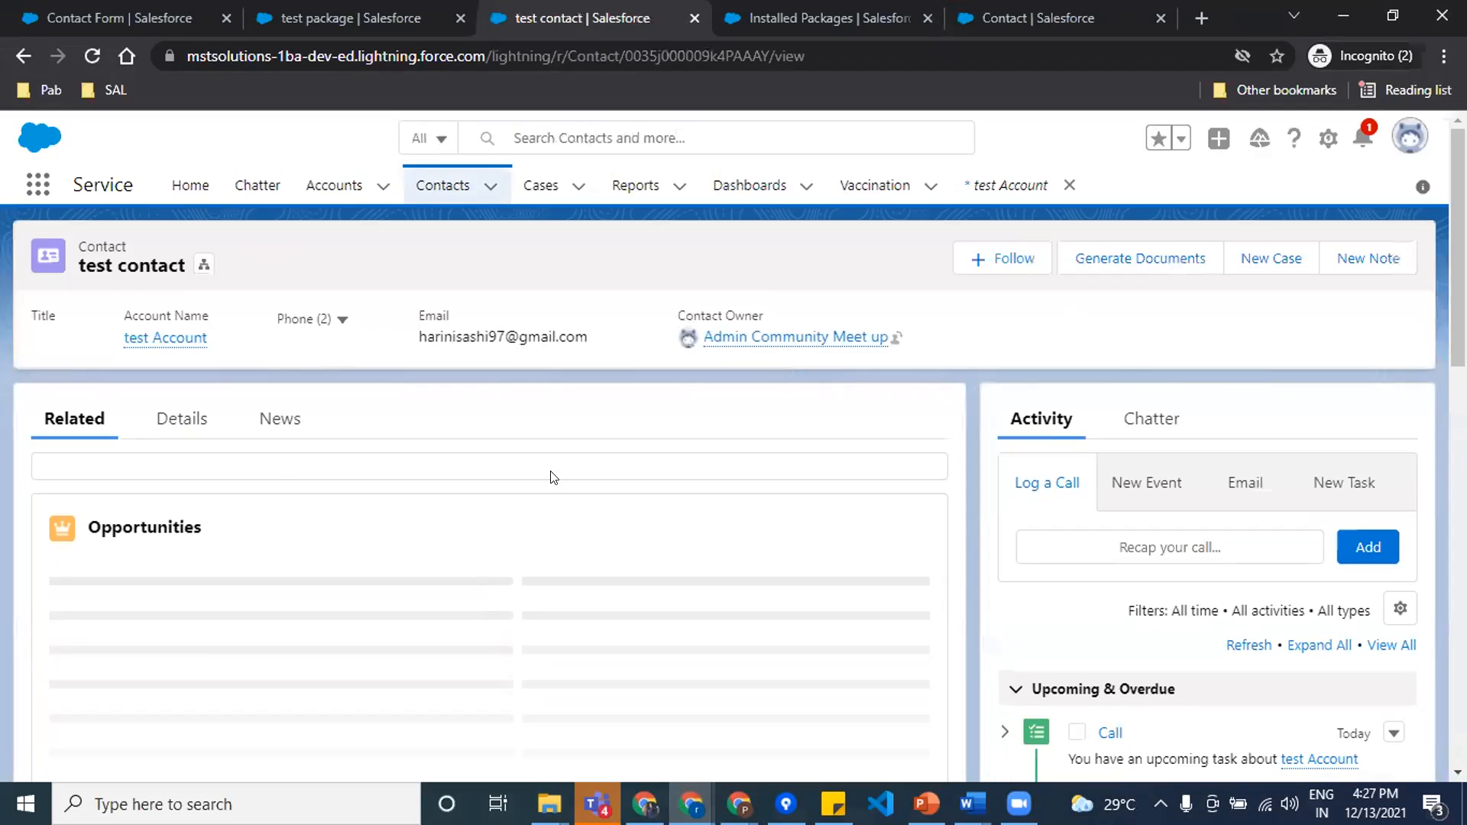
pyautogui.click(172, 421)
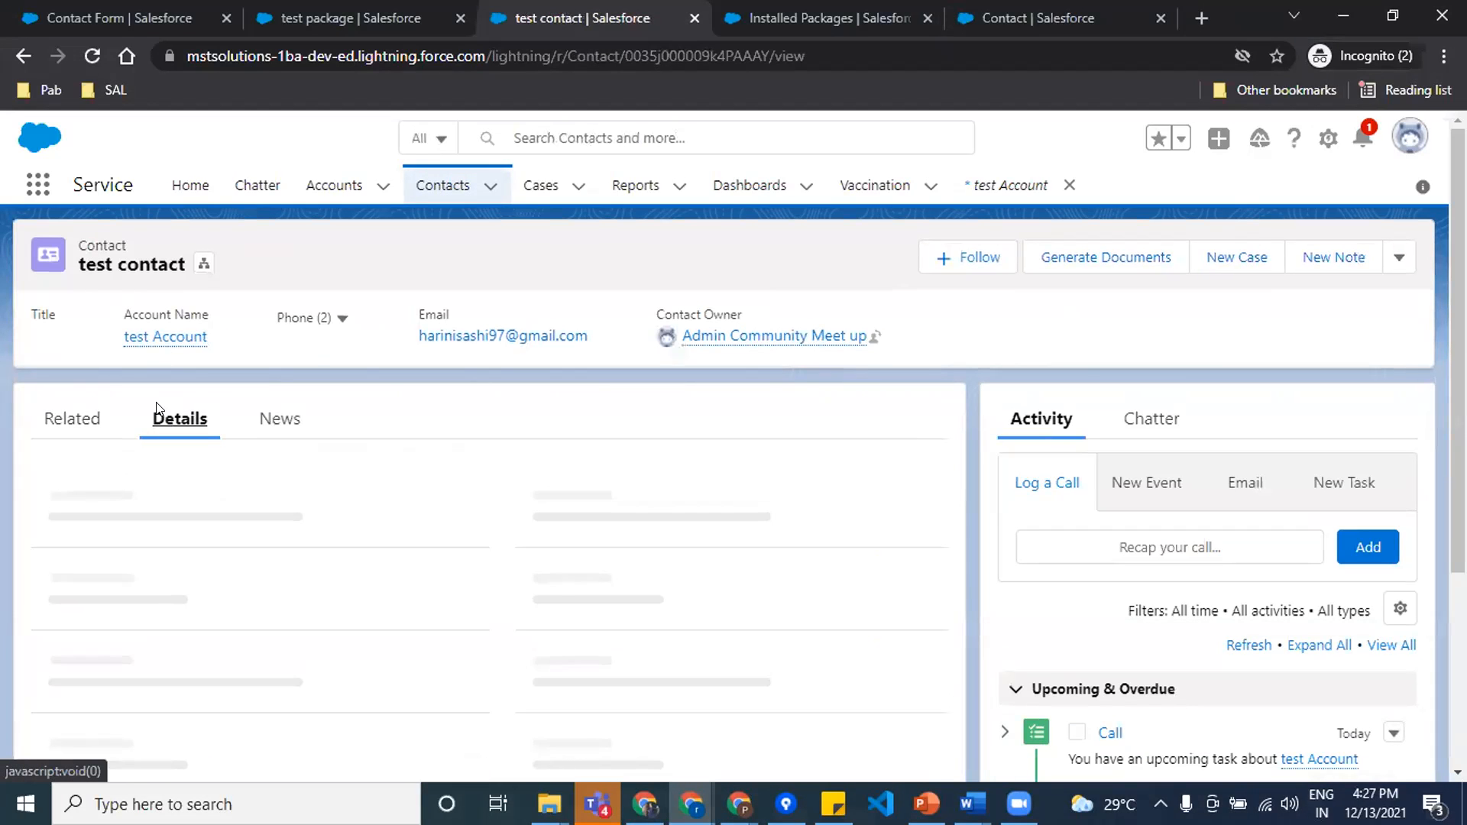
pyautogui.scroll(-3, 318, 610)
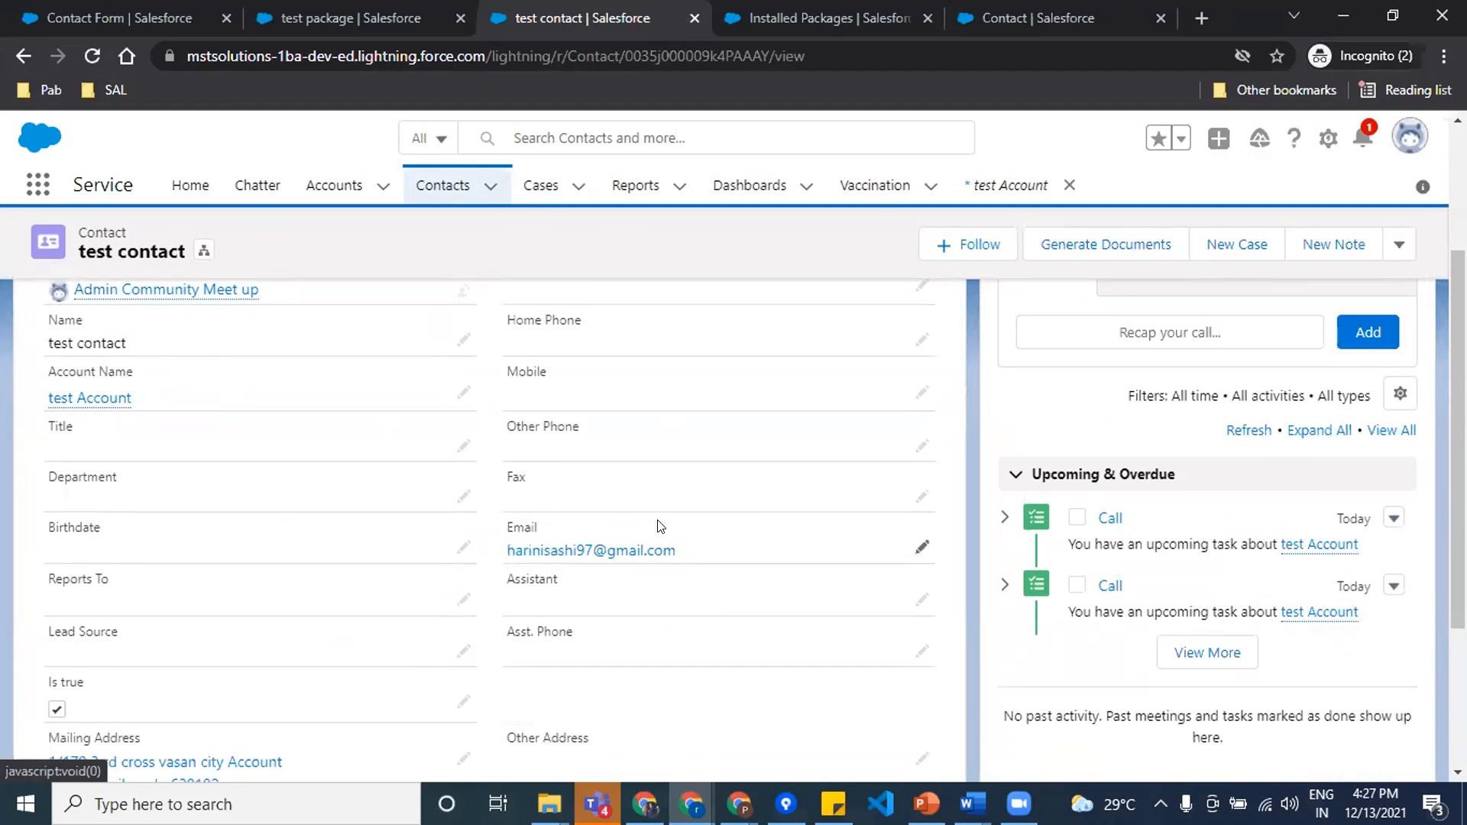
pyautogui.scroll(-3, 463, 508)
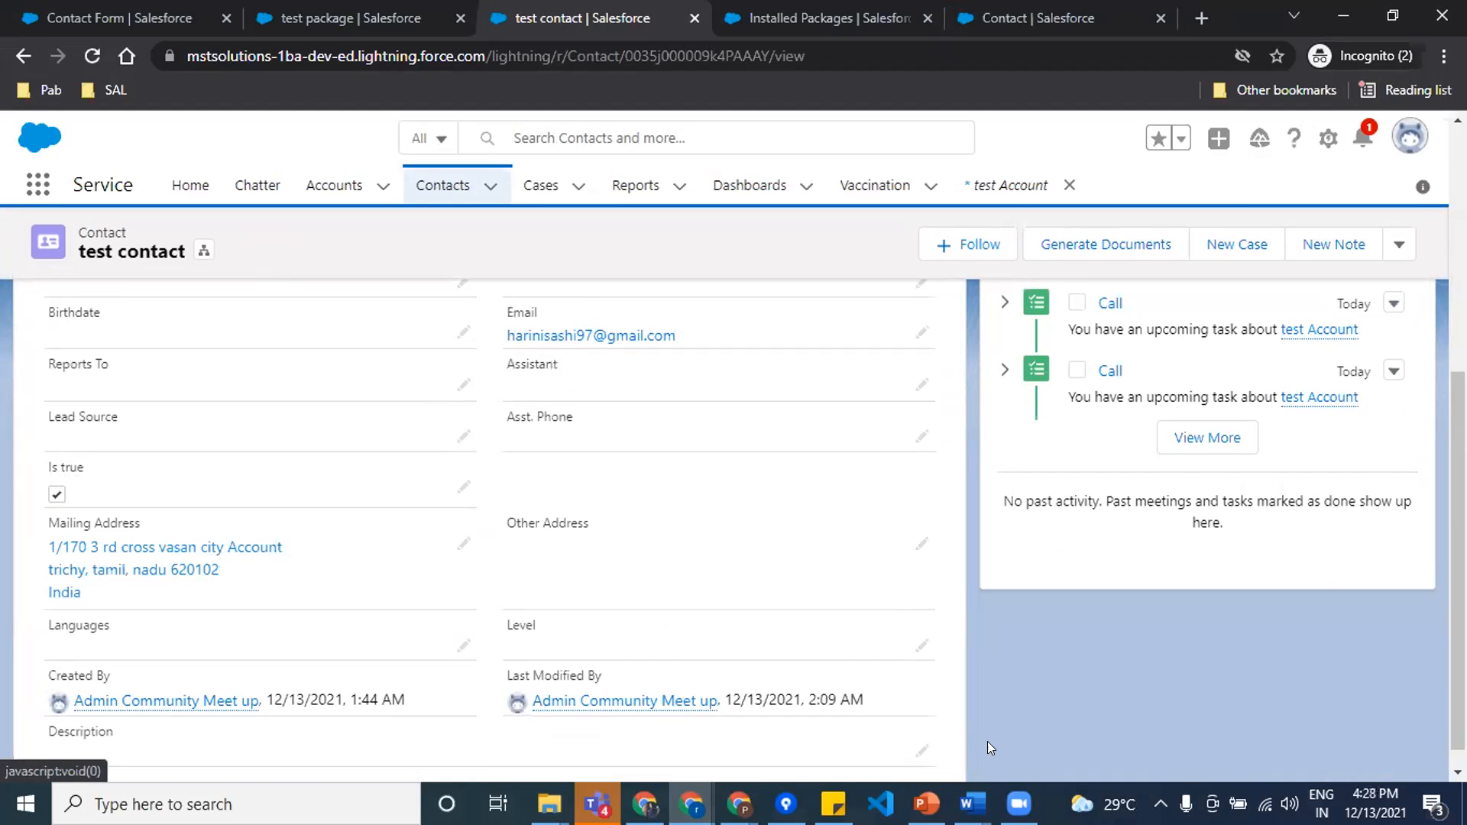
# Step: Return to Contact FORM in Word and examine the Is true IF field's condition and its checked and unchecked box results
pyautogui.moveTo(972, 804)
pyautogui.click(900, 734)
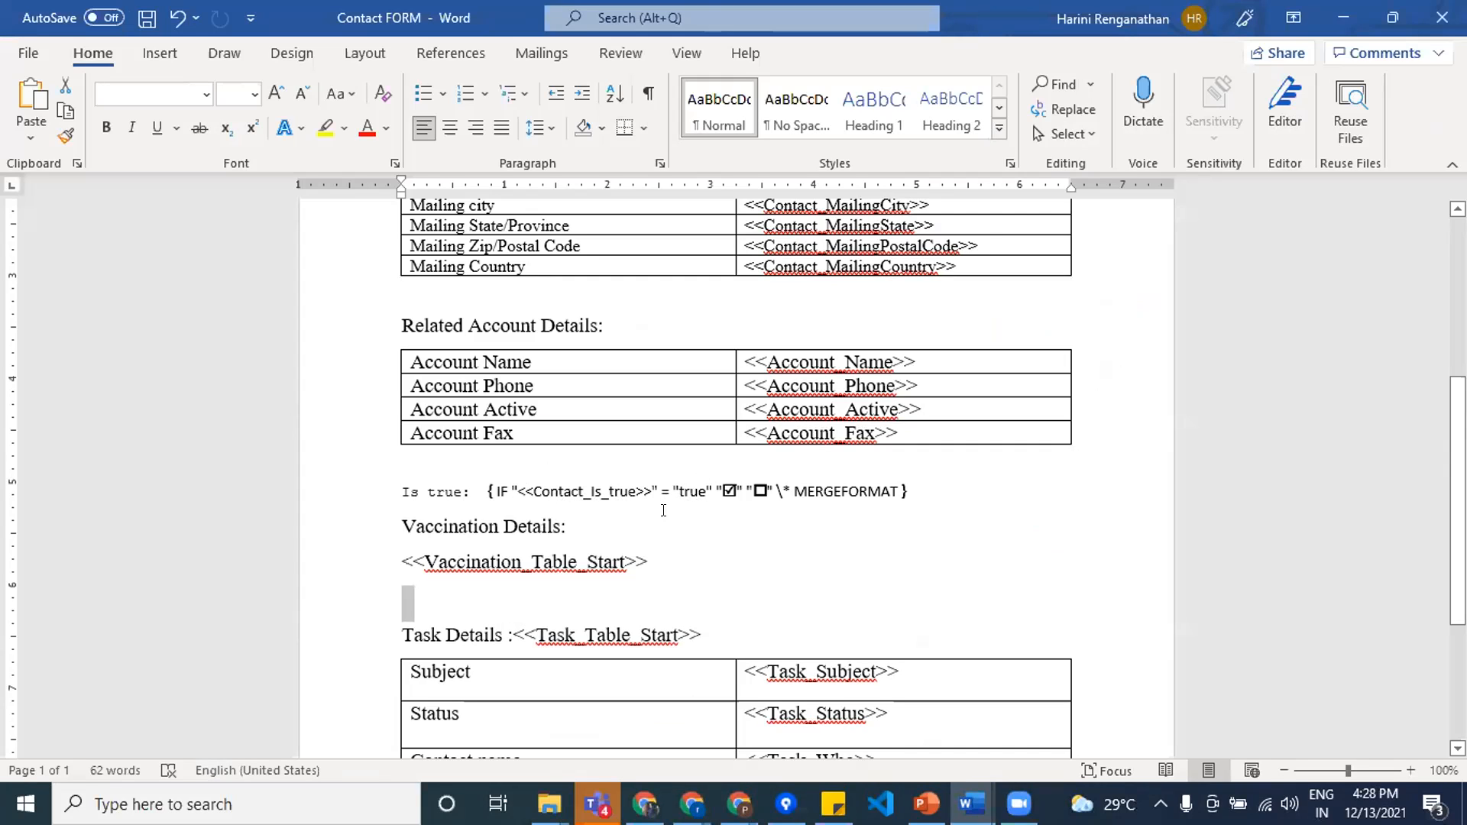
pyautogui.moveTo(515, 490); pyautogui.dragTo(652, 492)
pyautogui.click(711, 563)
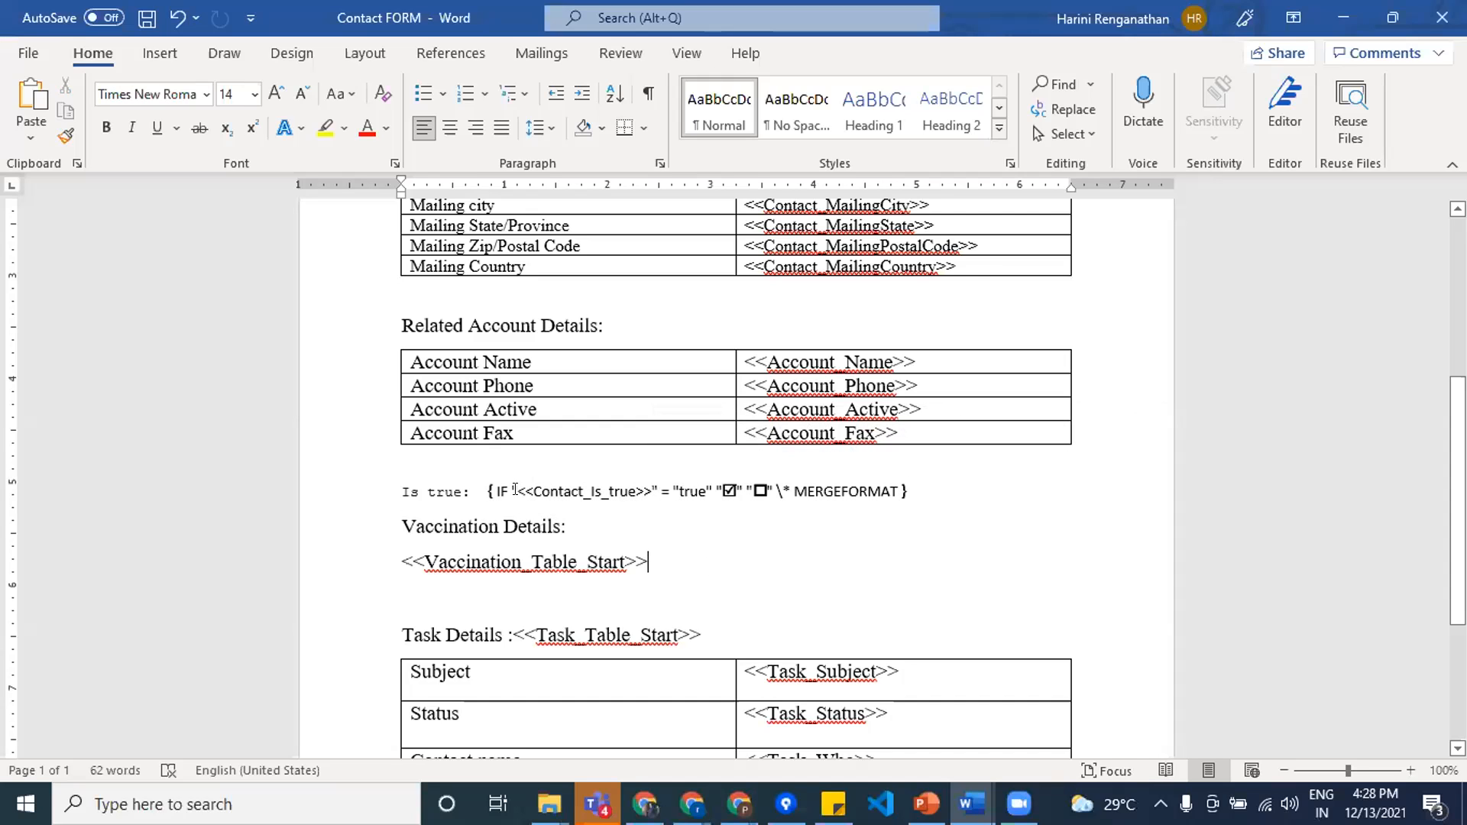
pyautogui.moveTo(515, 490); pyautogui.dragTo(712, 488)
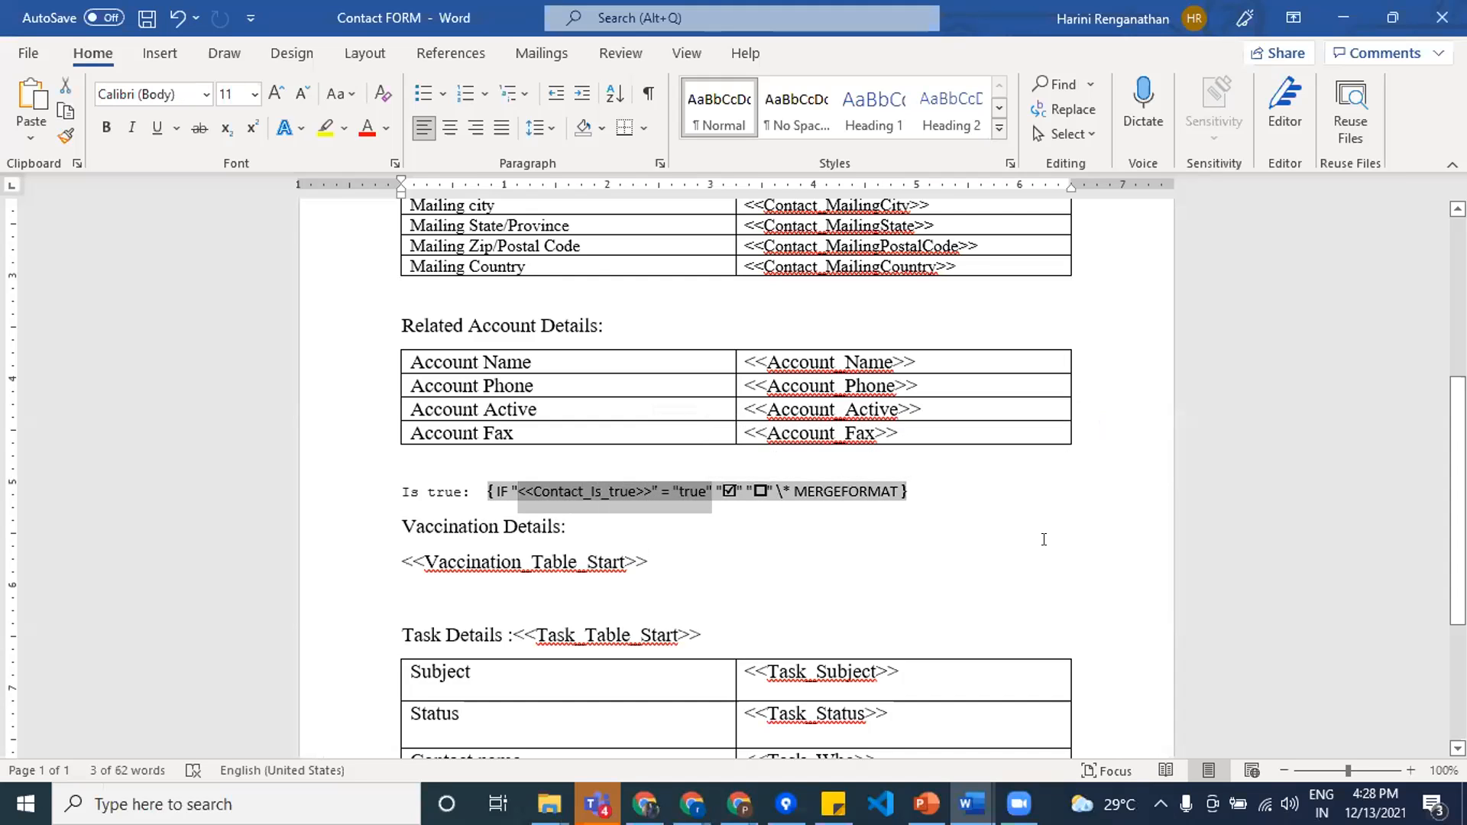
pyautogui.click(757, 526)
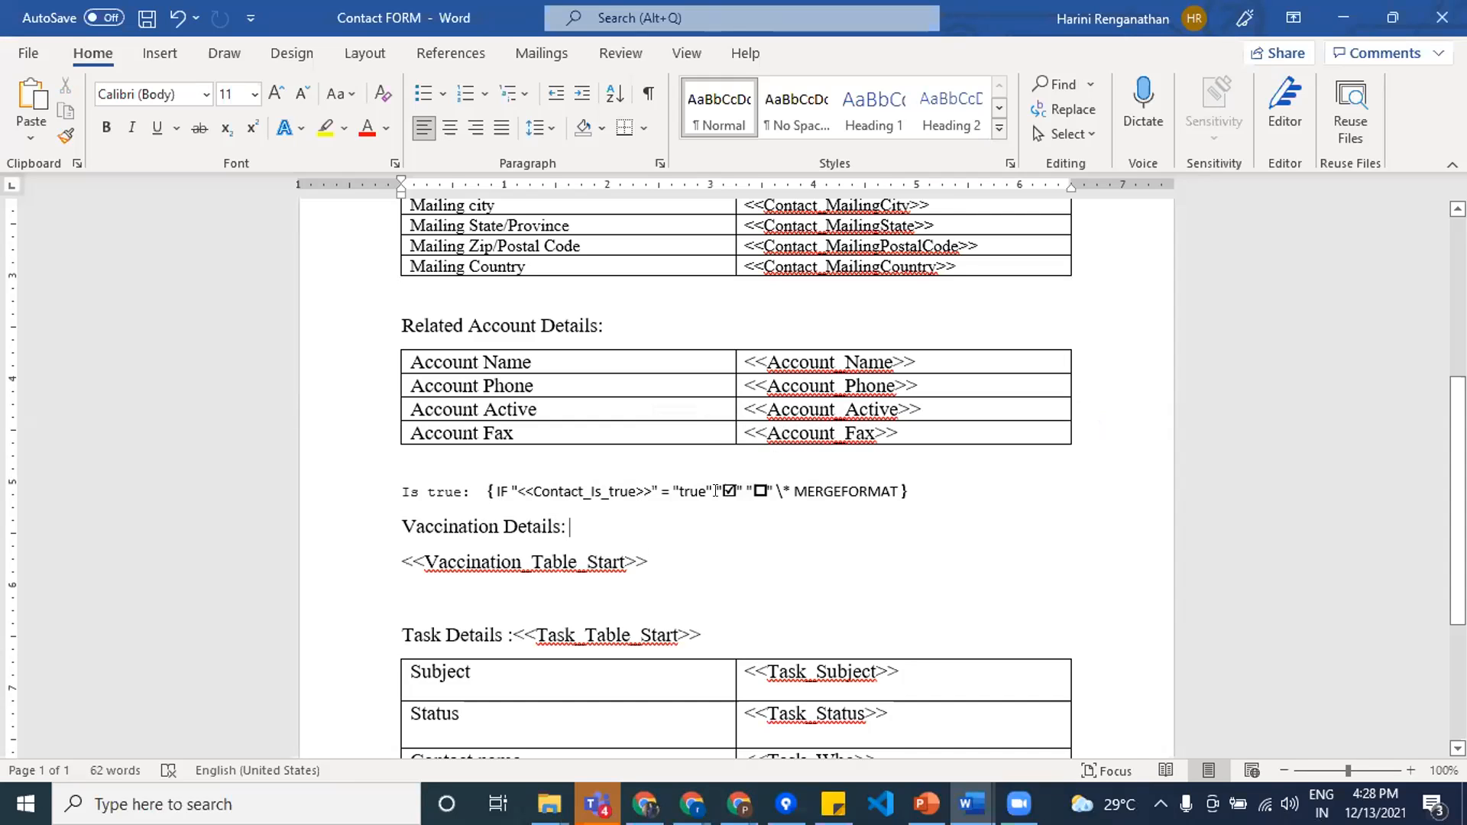
pyautogui.click(763, 490)
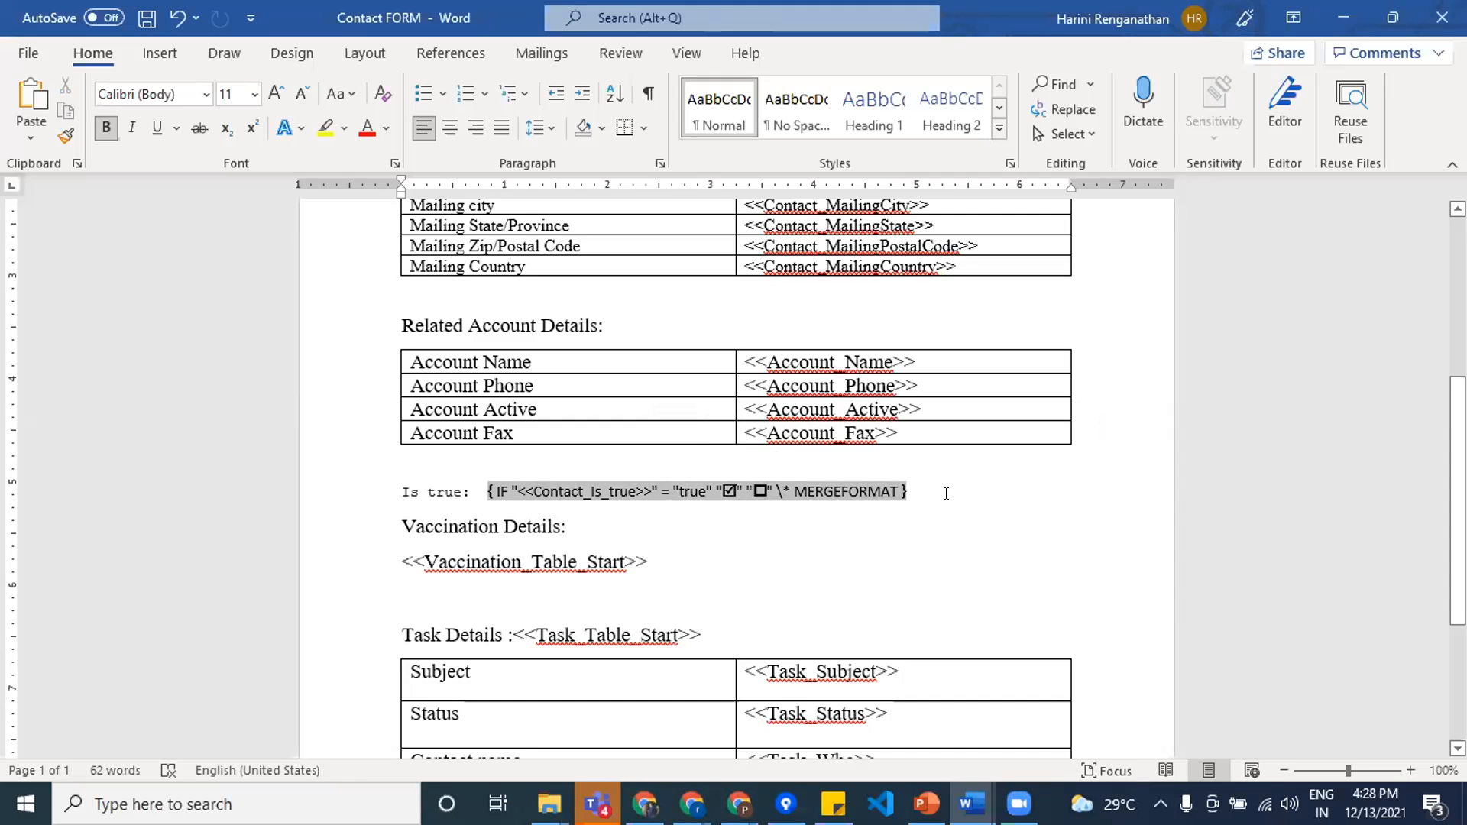
# Step: Open the Quick Parts Field dialog, choose the If field to view its code syntax, and close it without inserting anything
pyautogui.click(156, 40)
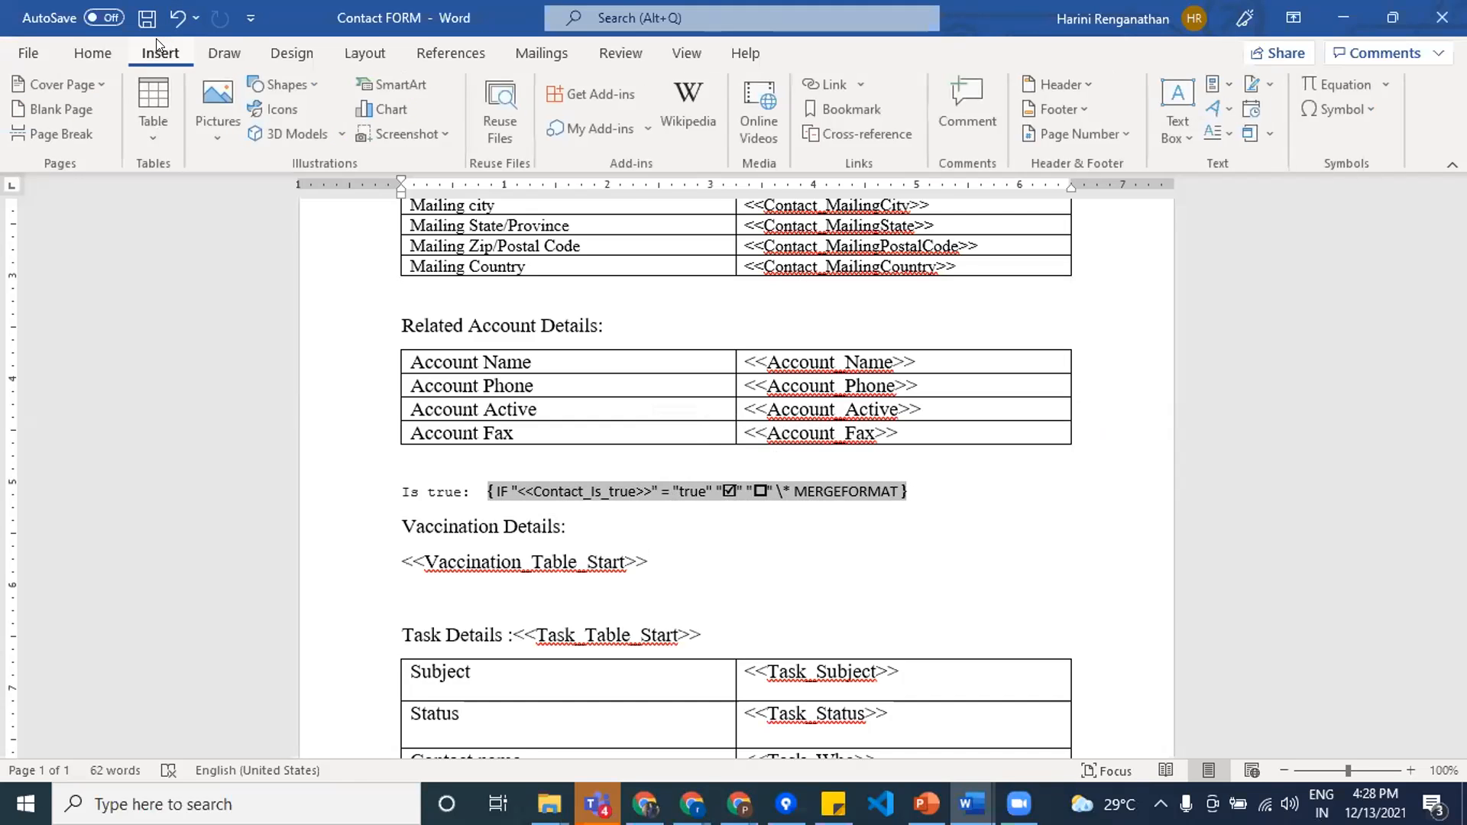
pyautogui.click(1218, 82)
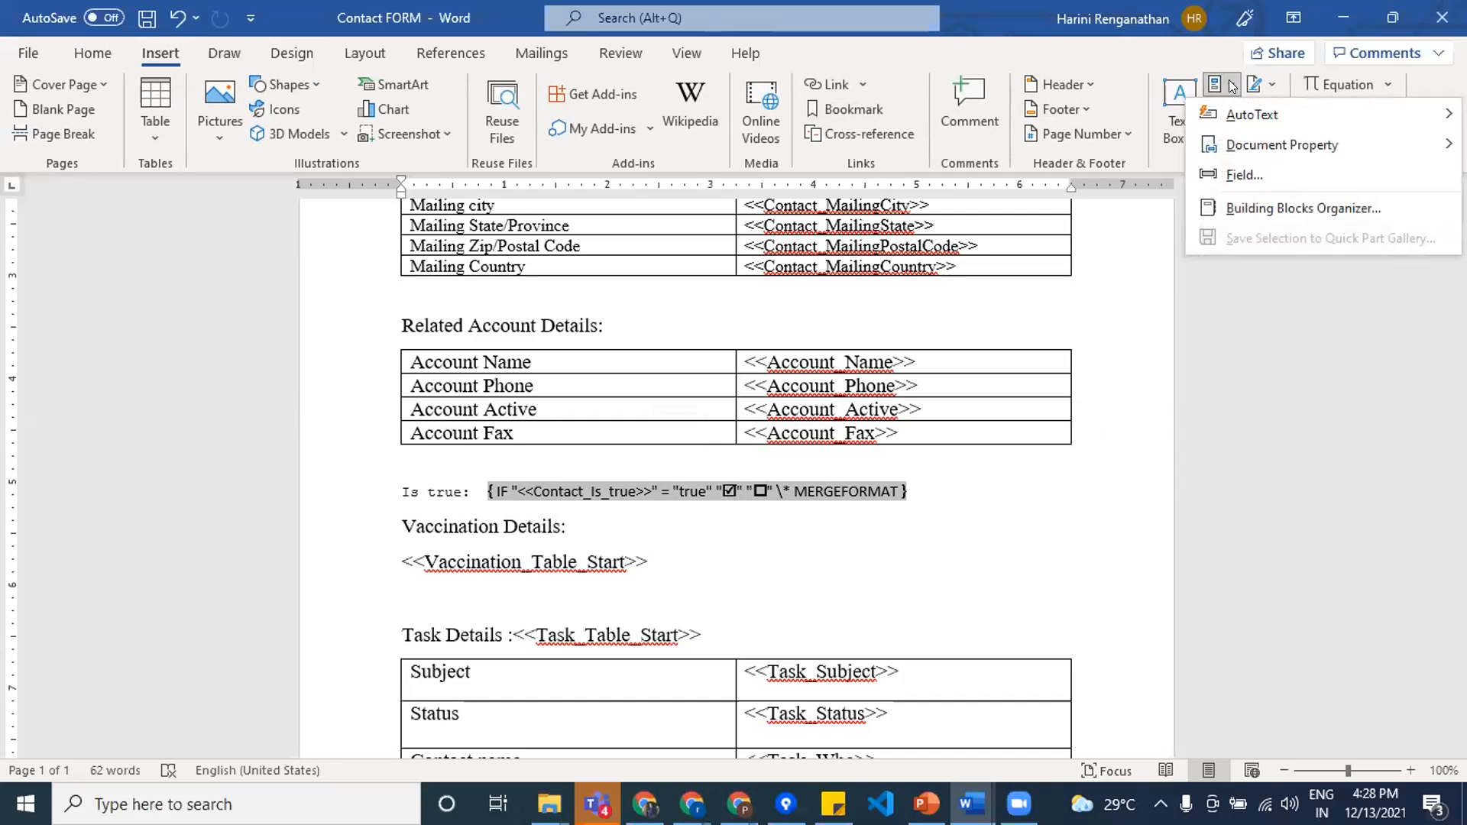
pyautogui.click(1223, 177)
pyautogui.scroll(-7, 452, 375)
pyautogui.scroll(-1, 452, 374)
pyautogui.click(394, 338)
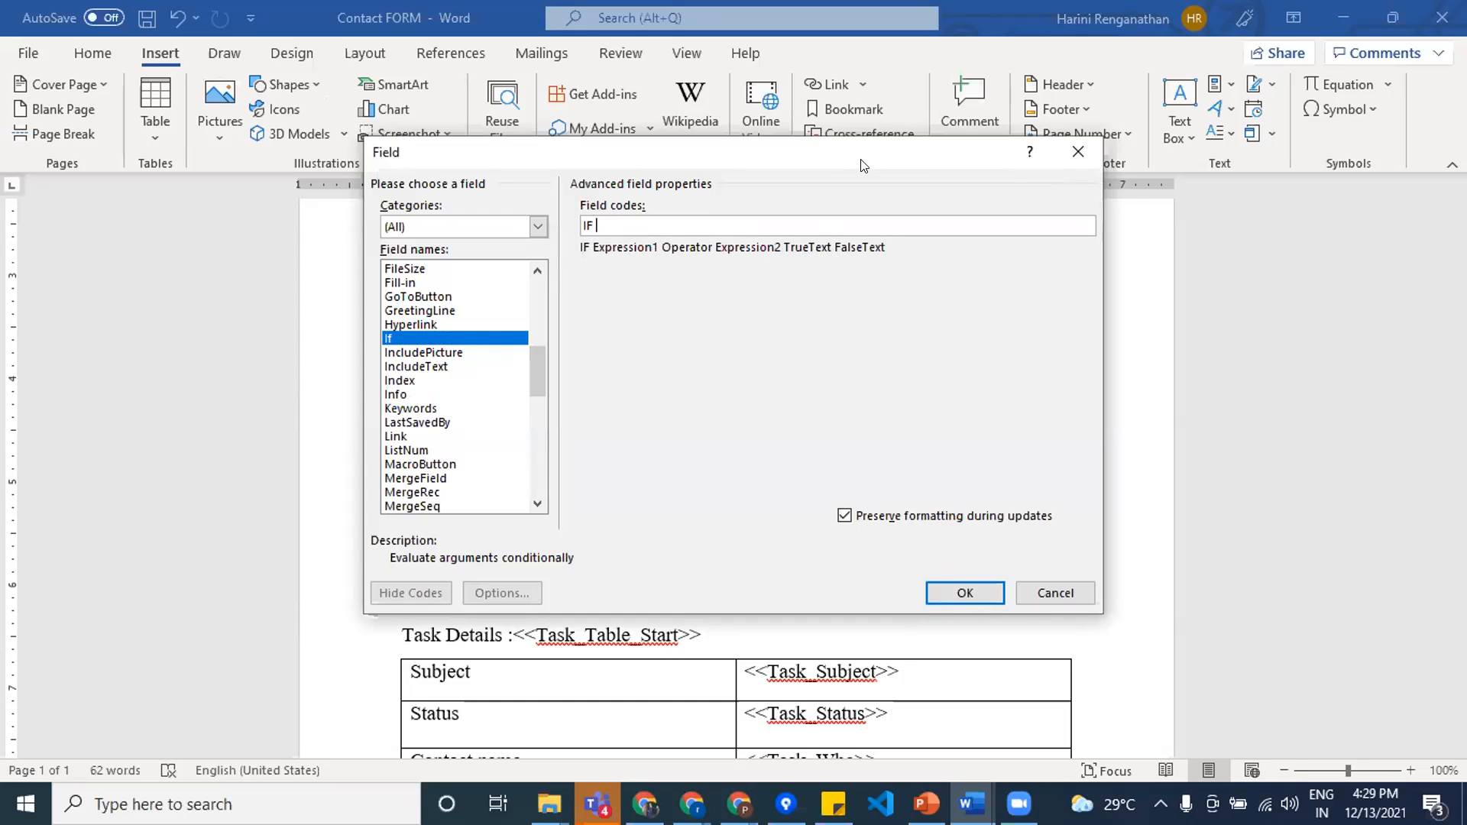
pyautogui.moveTo(854, 168); pyautogui.dragTo(743, 563)
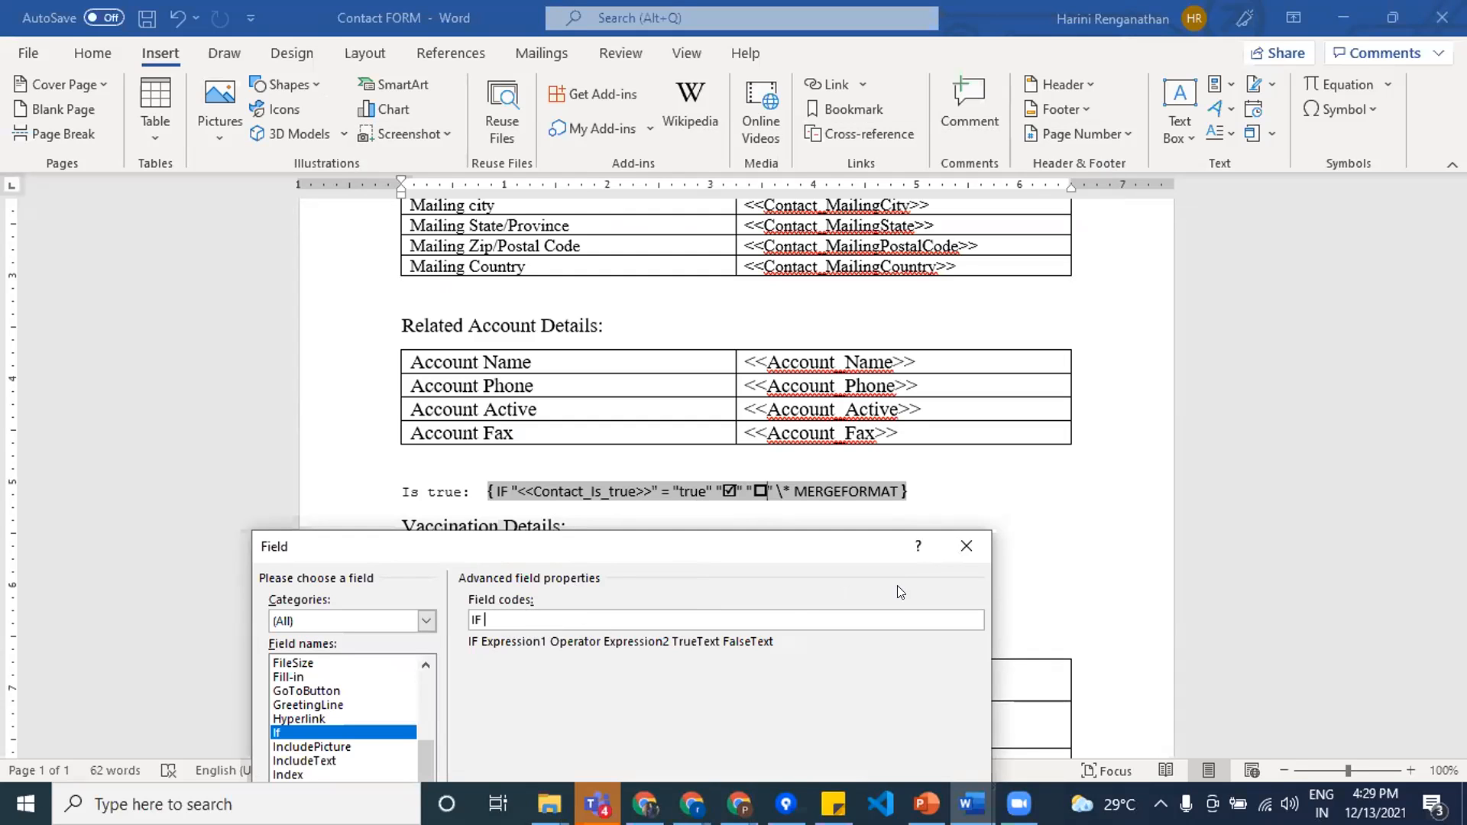
pyautogui.click(966, 544)
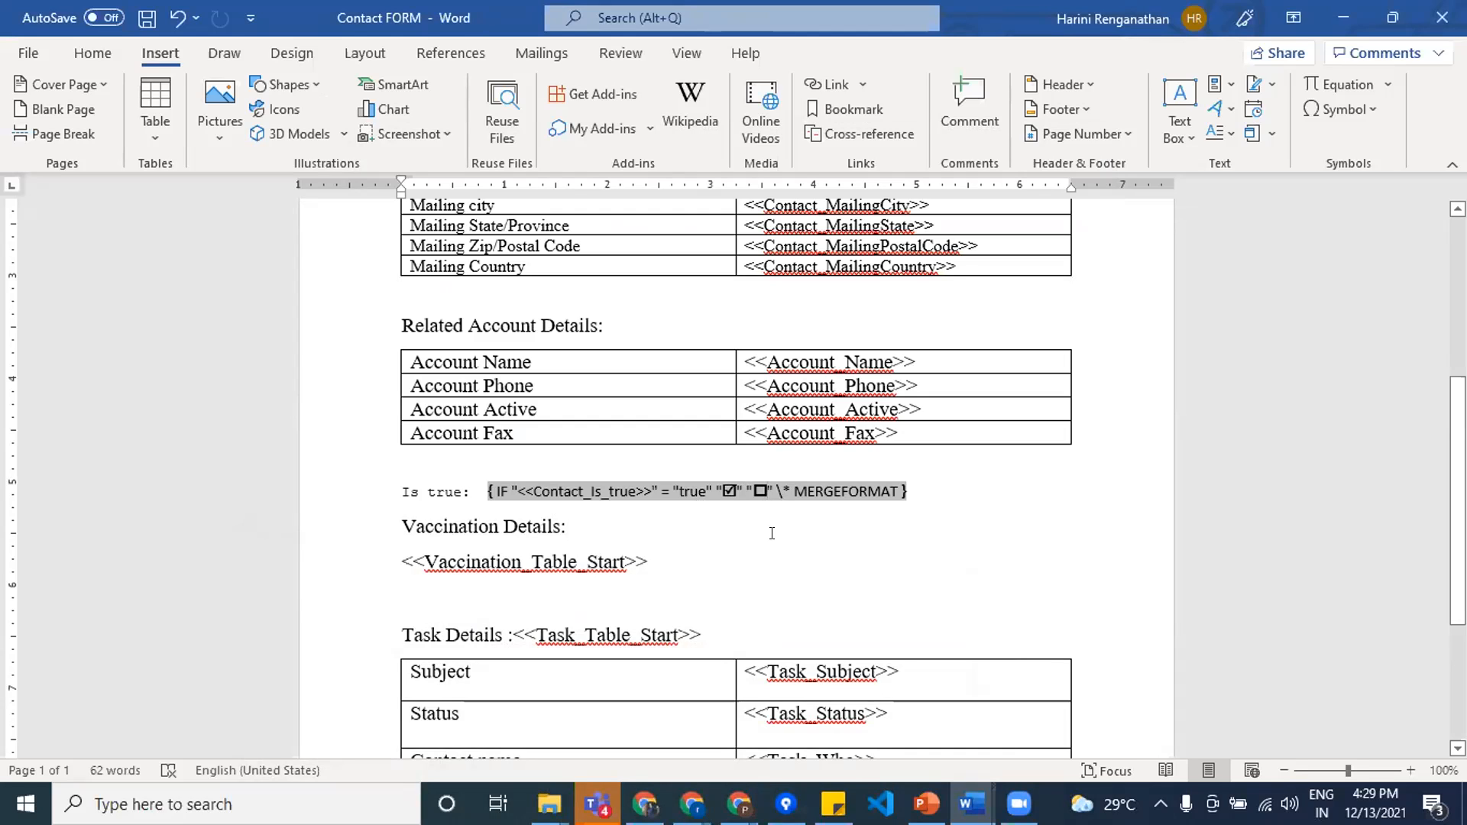
# Step: Review the Is true IF field in the template, compare it with the checkbox in File (53).pdf, and return to Word
pyautogui.click(772, 533)
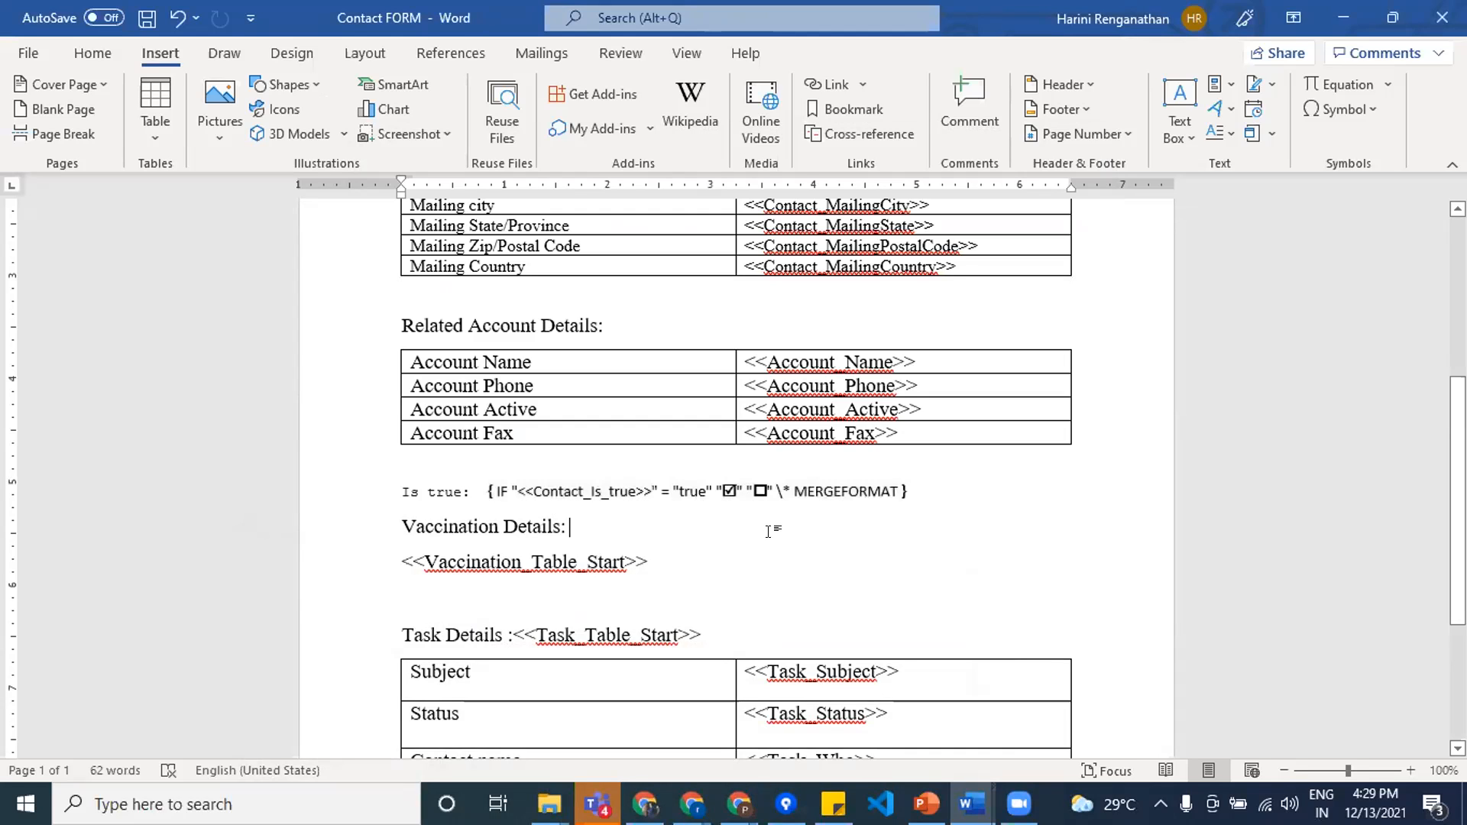
pyautogui.click(648, 481)
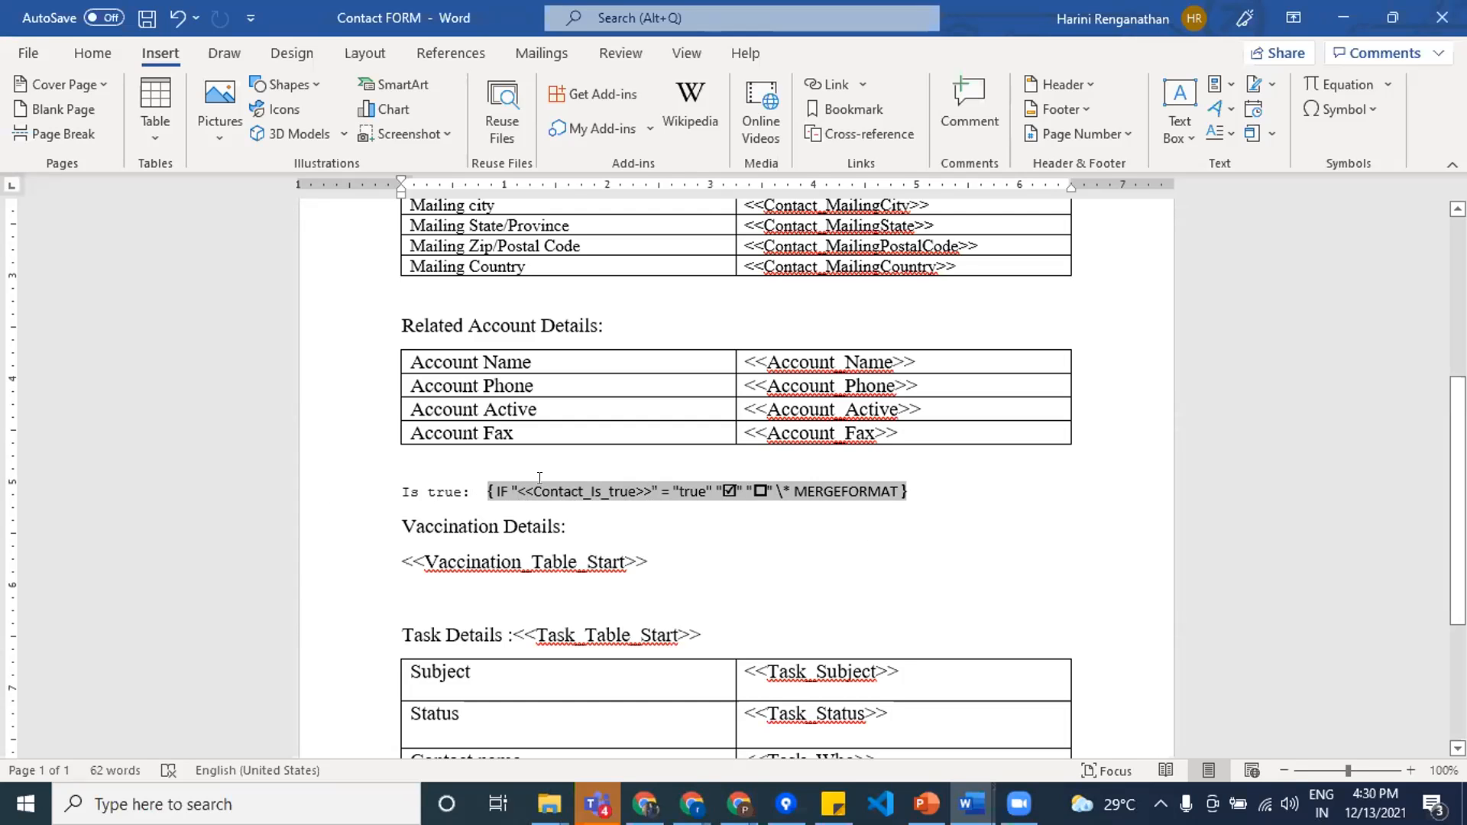
pyautogui.click(625, 511)
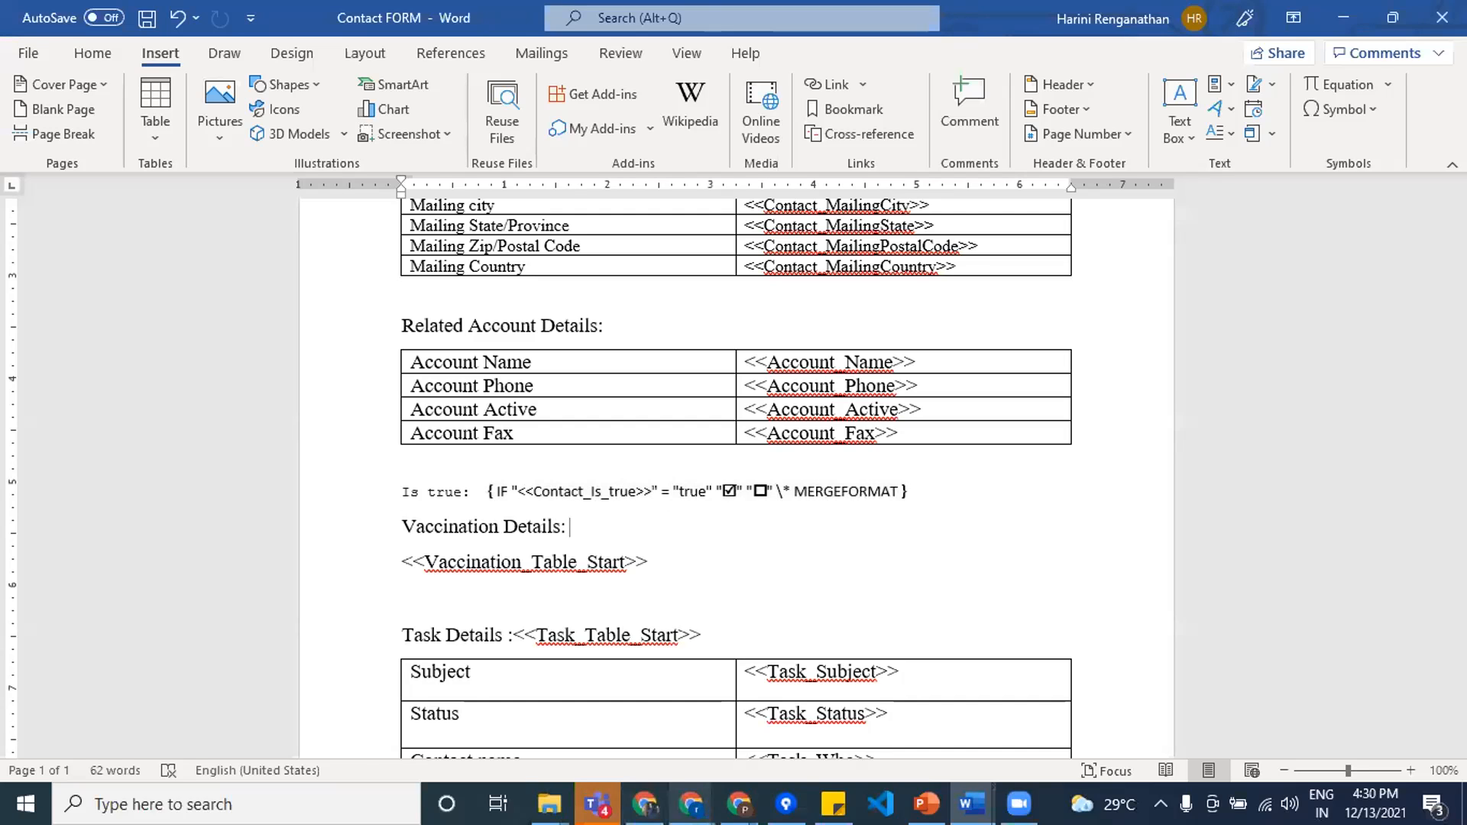
pyautogui.moveTo(691, 804)
pyautogui.click(527, 659)
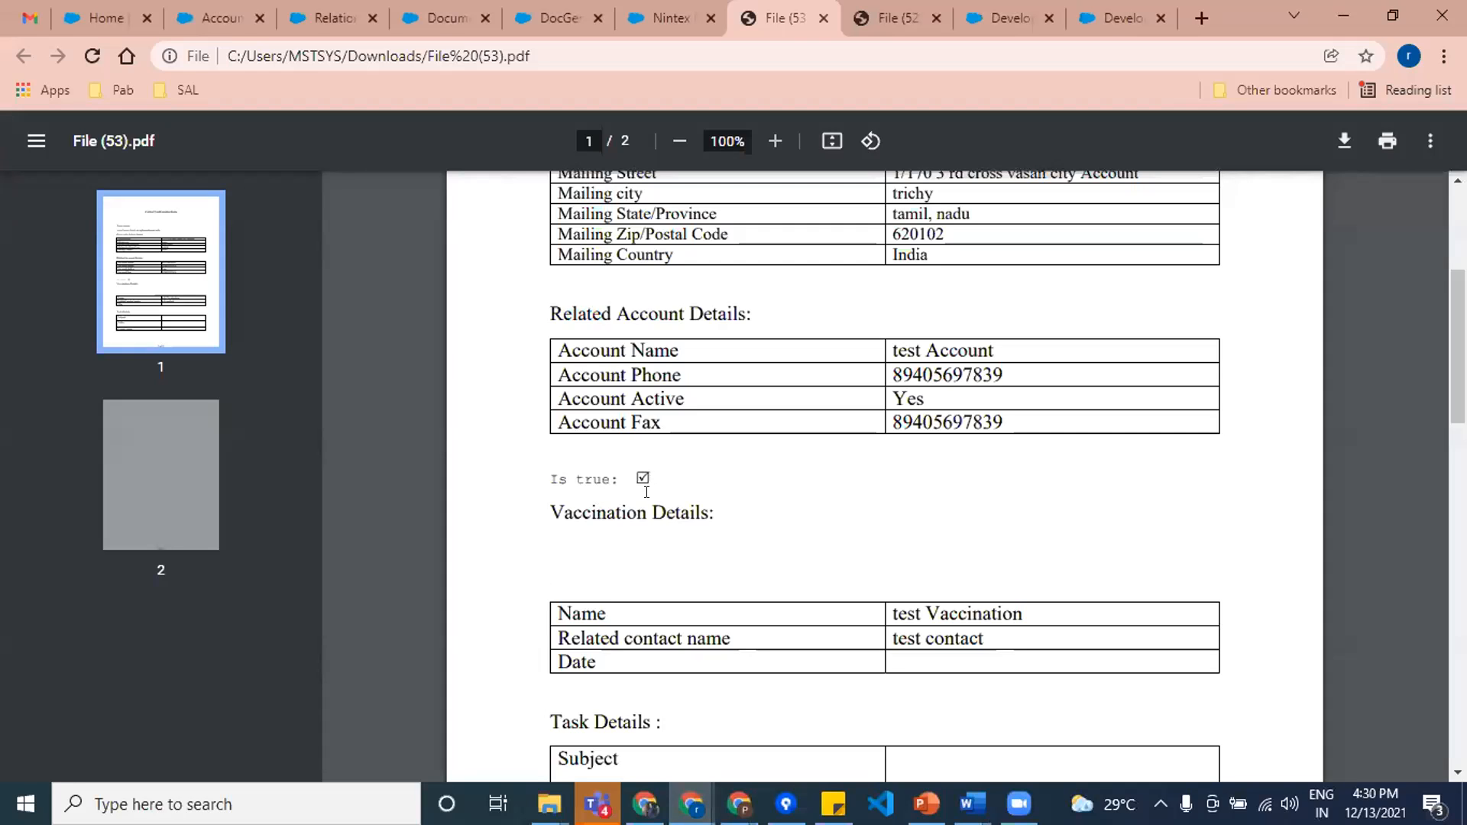
pyautogui.click(1344, 15)
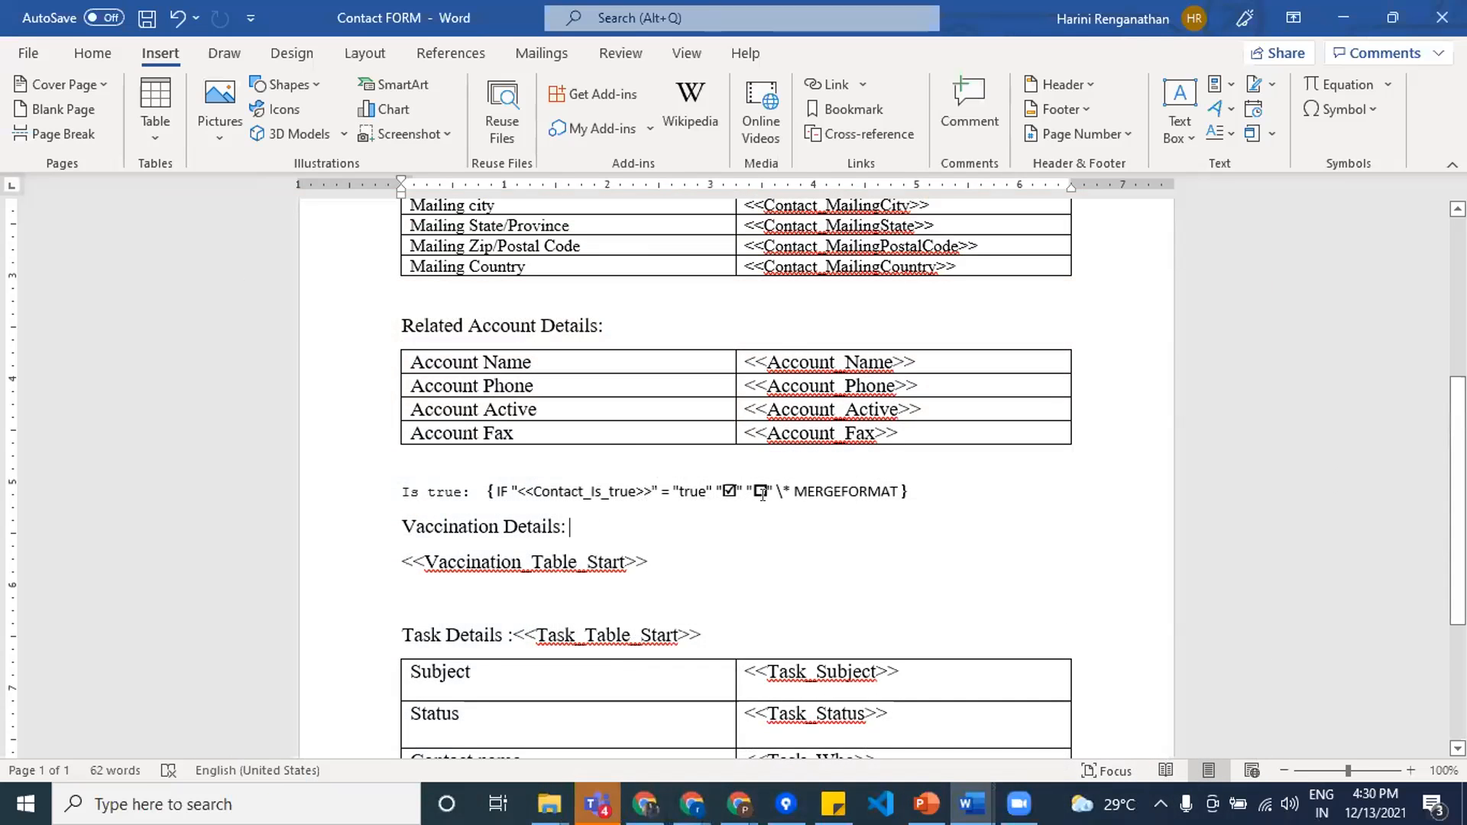
# Step: Update the Is true IF field in the template to show its checkbox result, and toggle it back to the field code
pyautogui.moveTo(482, 491); pyautogui.dragTo(912, 504)
pyautogui.rightClick(824, 484)
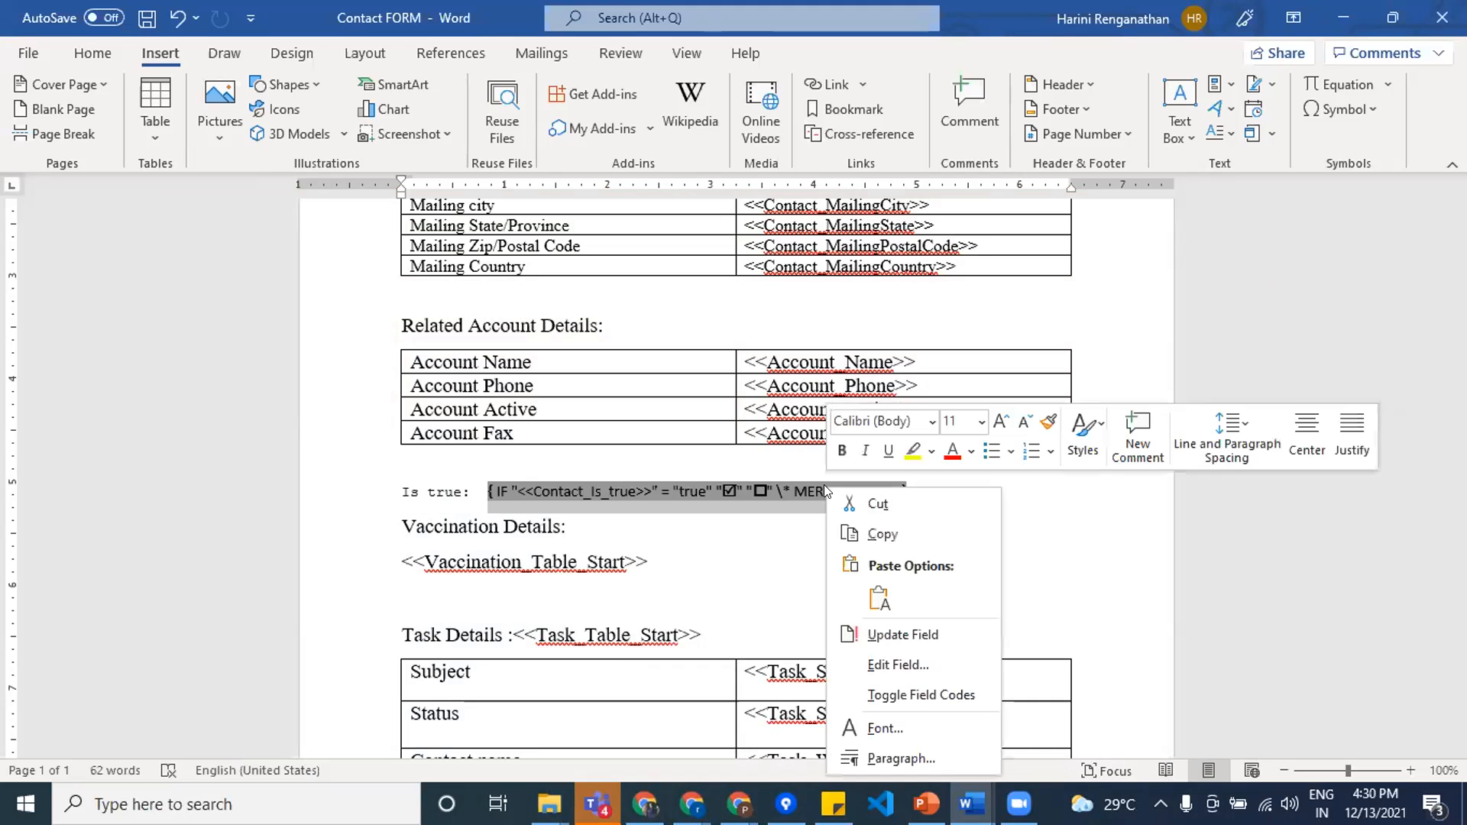
pyautogui.click(928, 636)
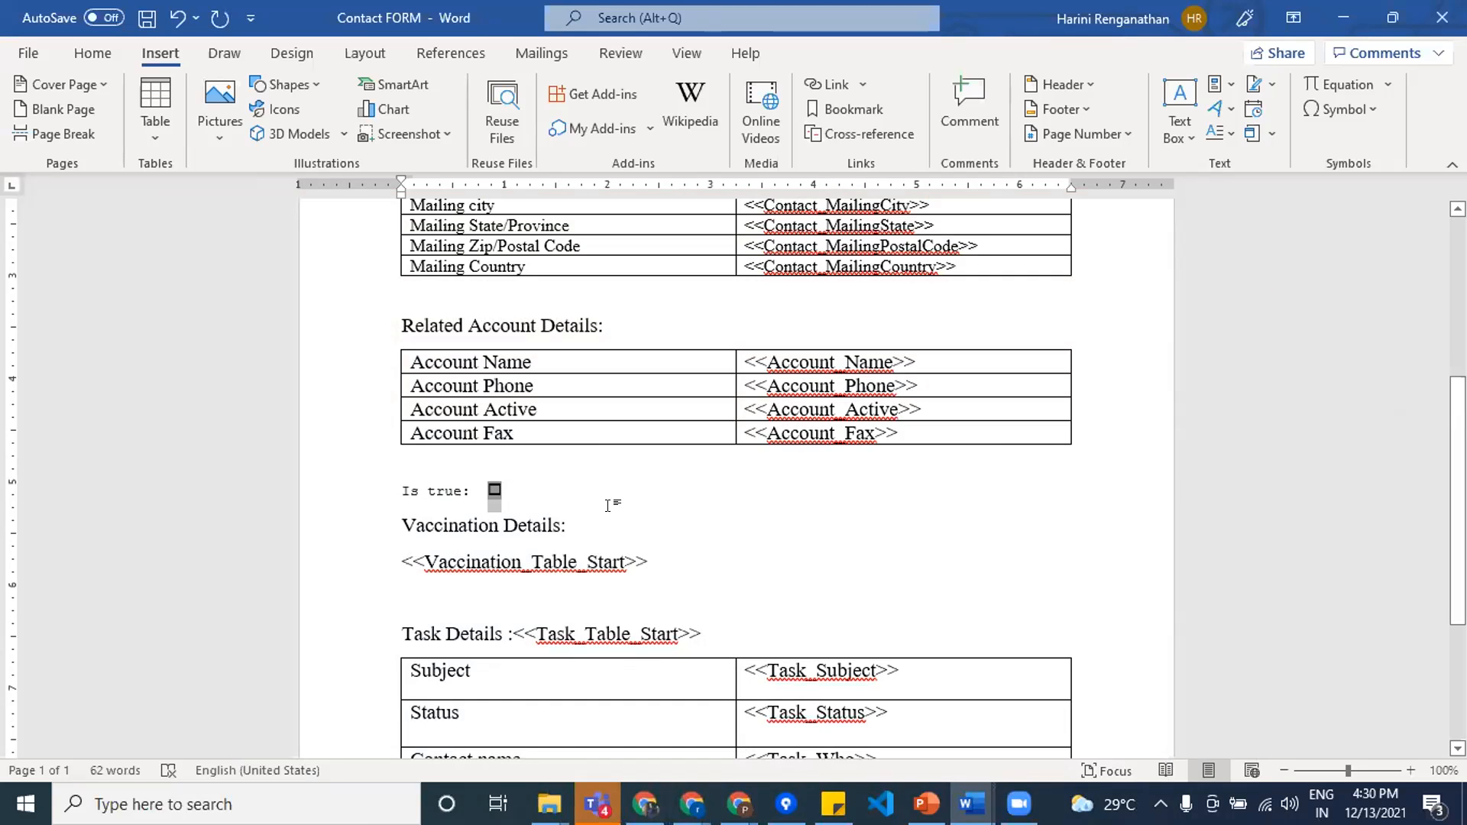
pyautogui.rightClick(494, 490)
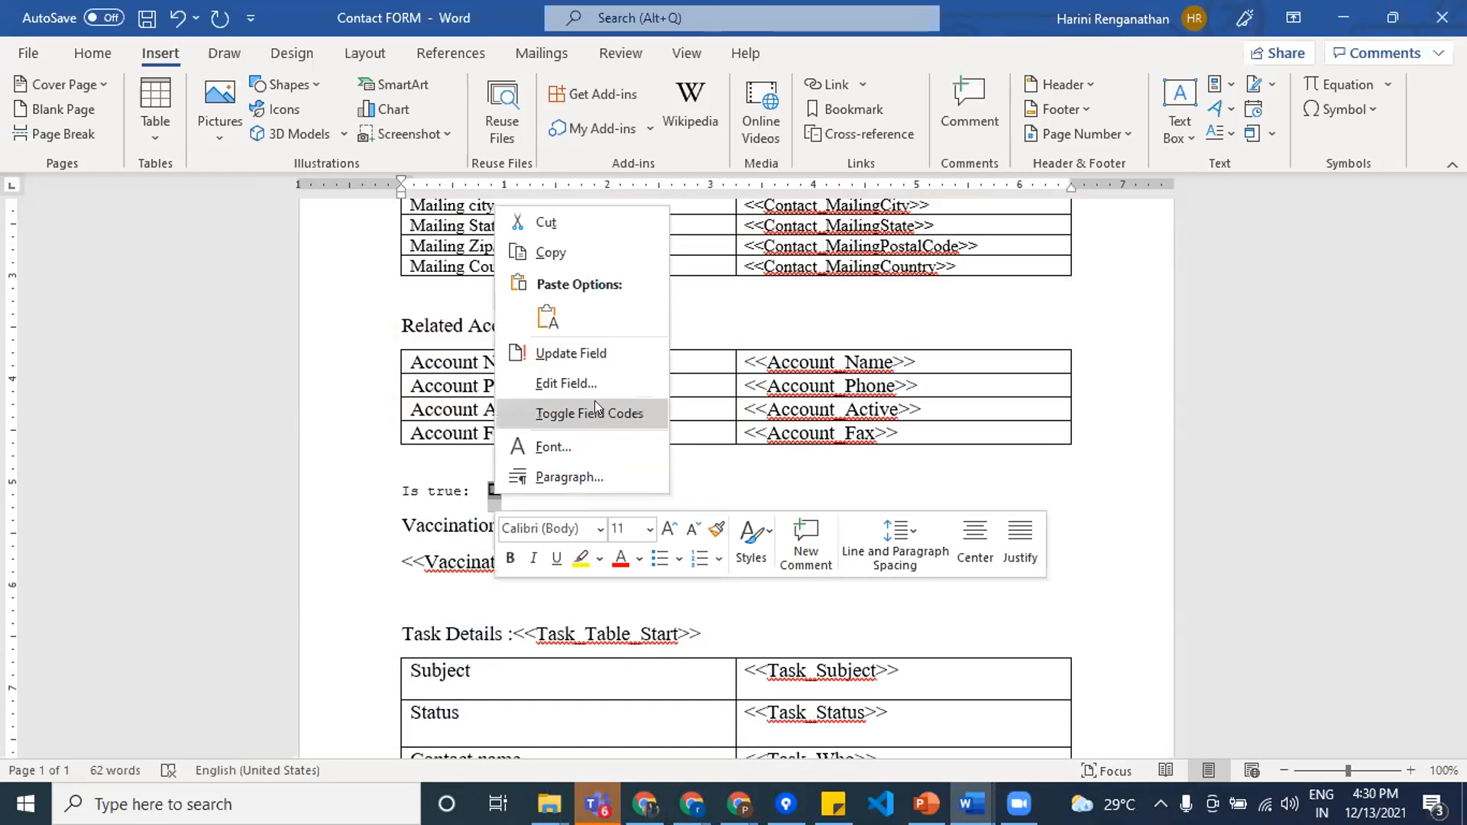
pyautogui.click(590, 412)
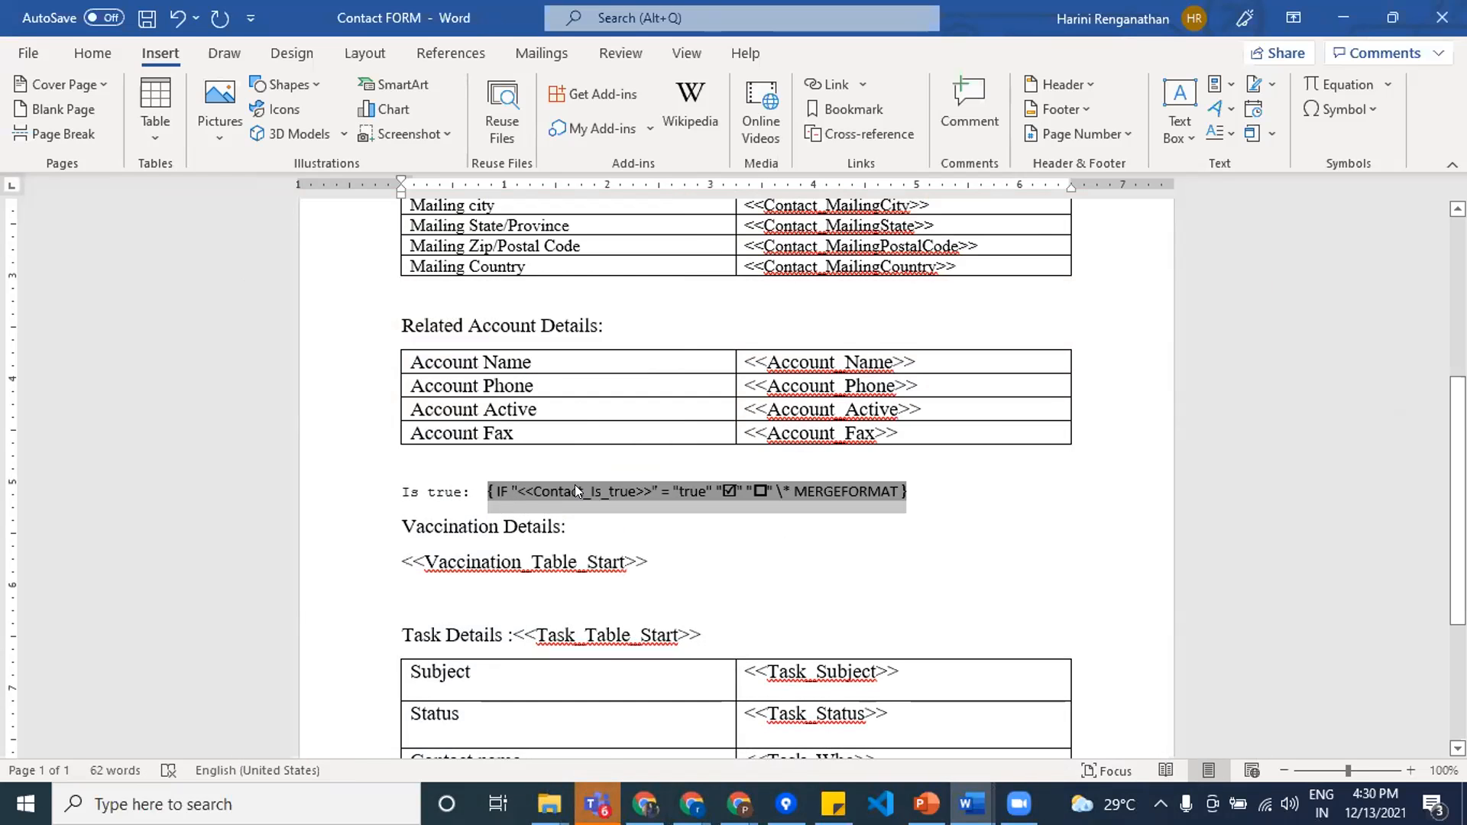
pyautogui.click(1009, 526)
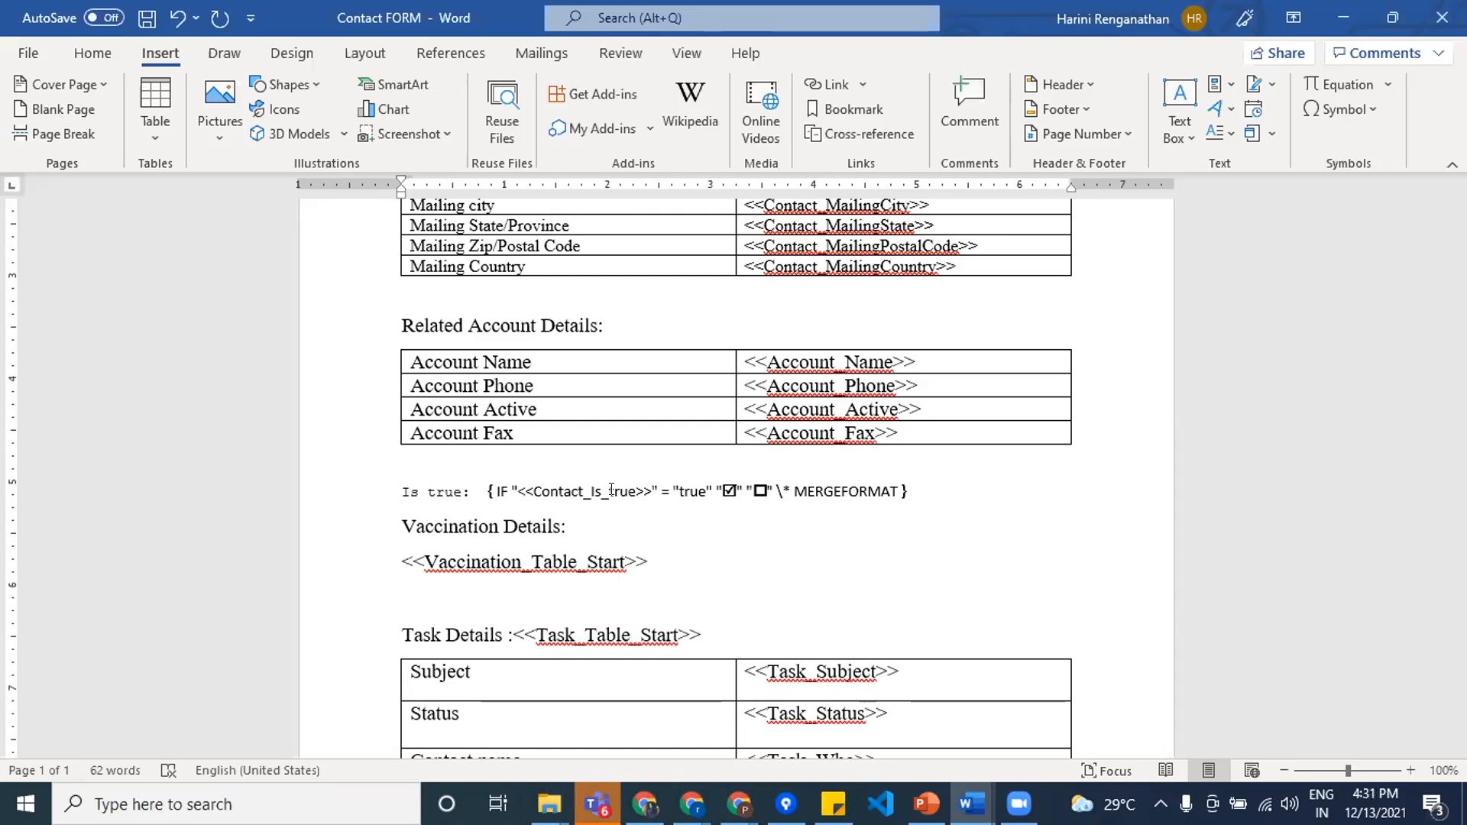
# Step: Select the Is true line, update its IF field once more, and display the field code again
pyautogui.click(488, 491)
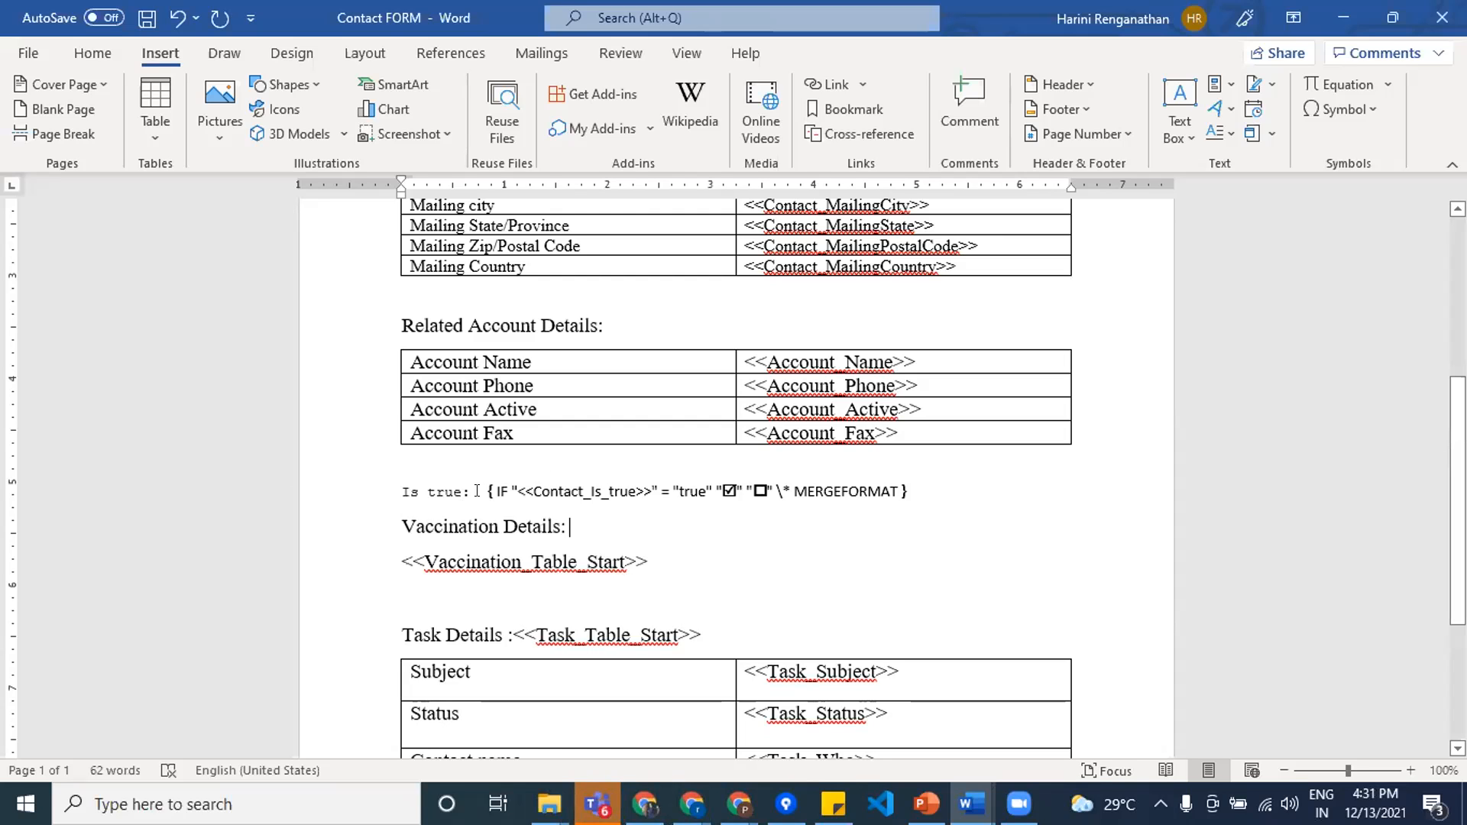
pyautogui.moveTo(517, 494); pyautogui.dragTo(920, 491)
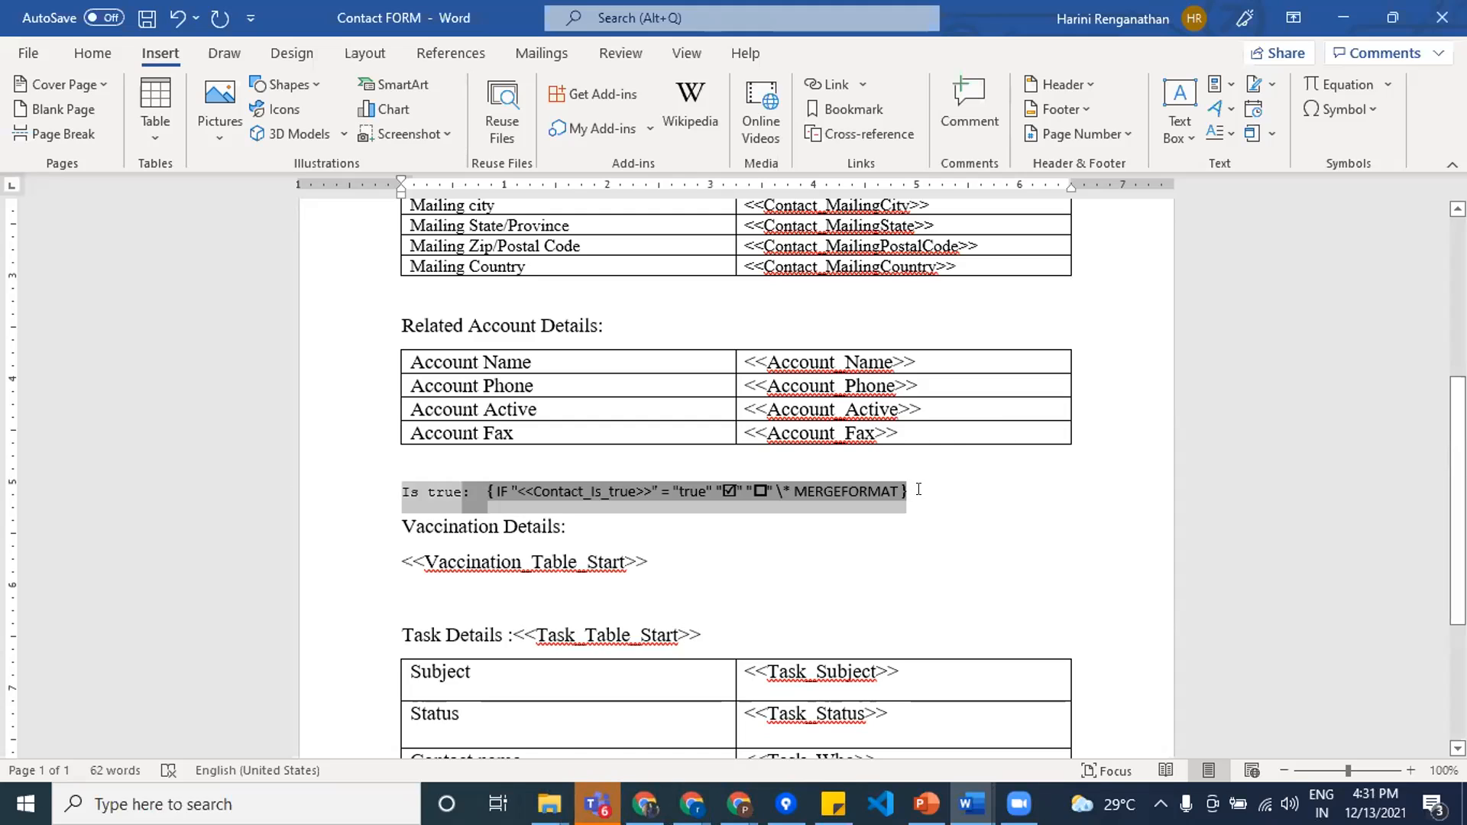
pyautogui.rightClick(862, 494)
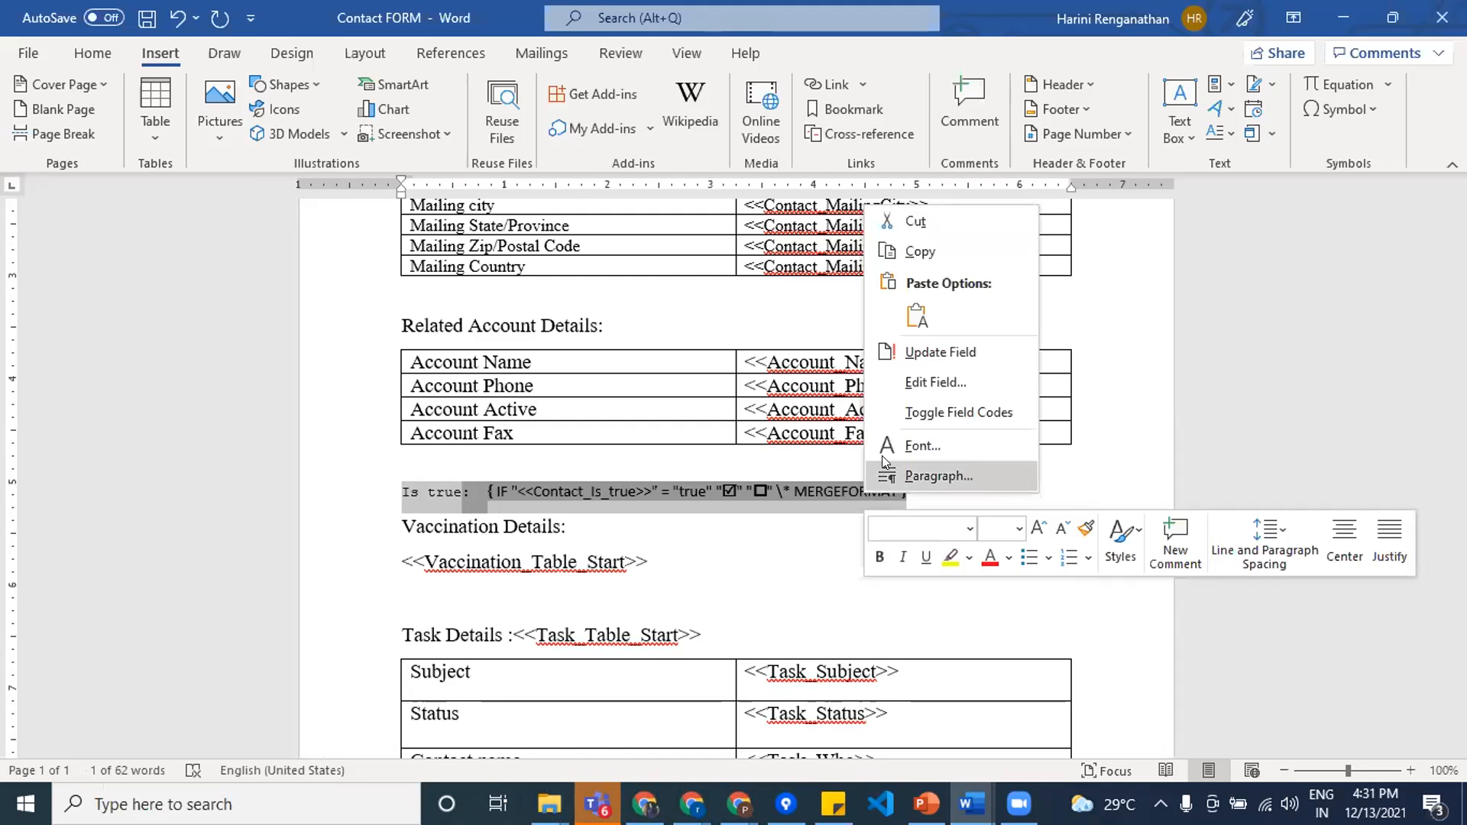
pyautogui.click(955, 353)
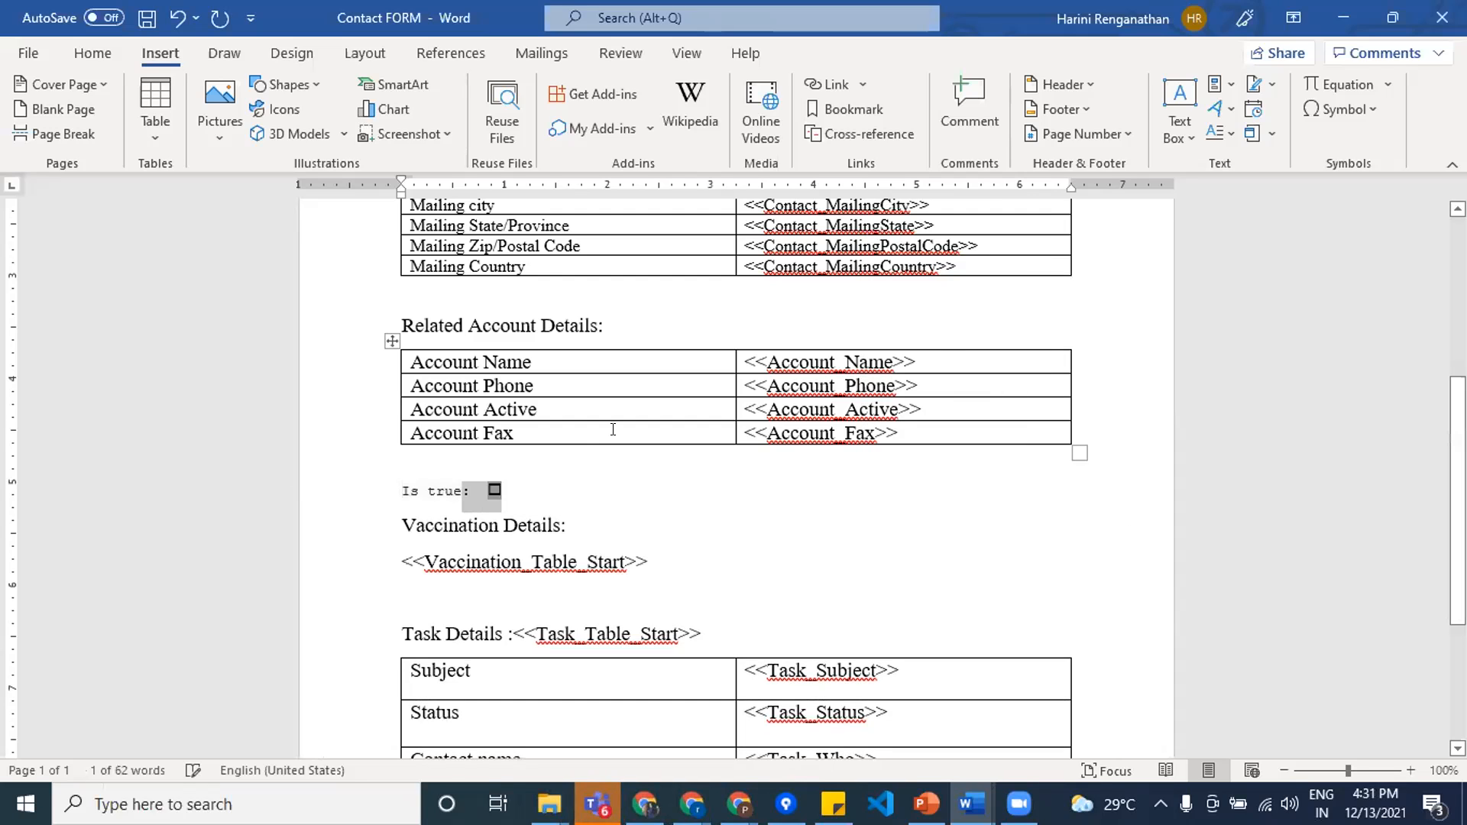
pyautogui.rightClick(485, 492)
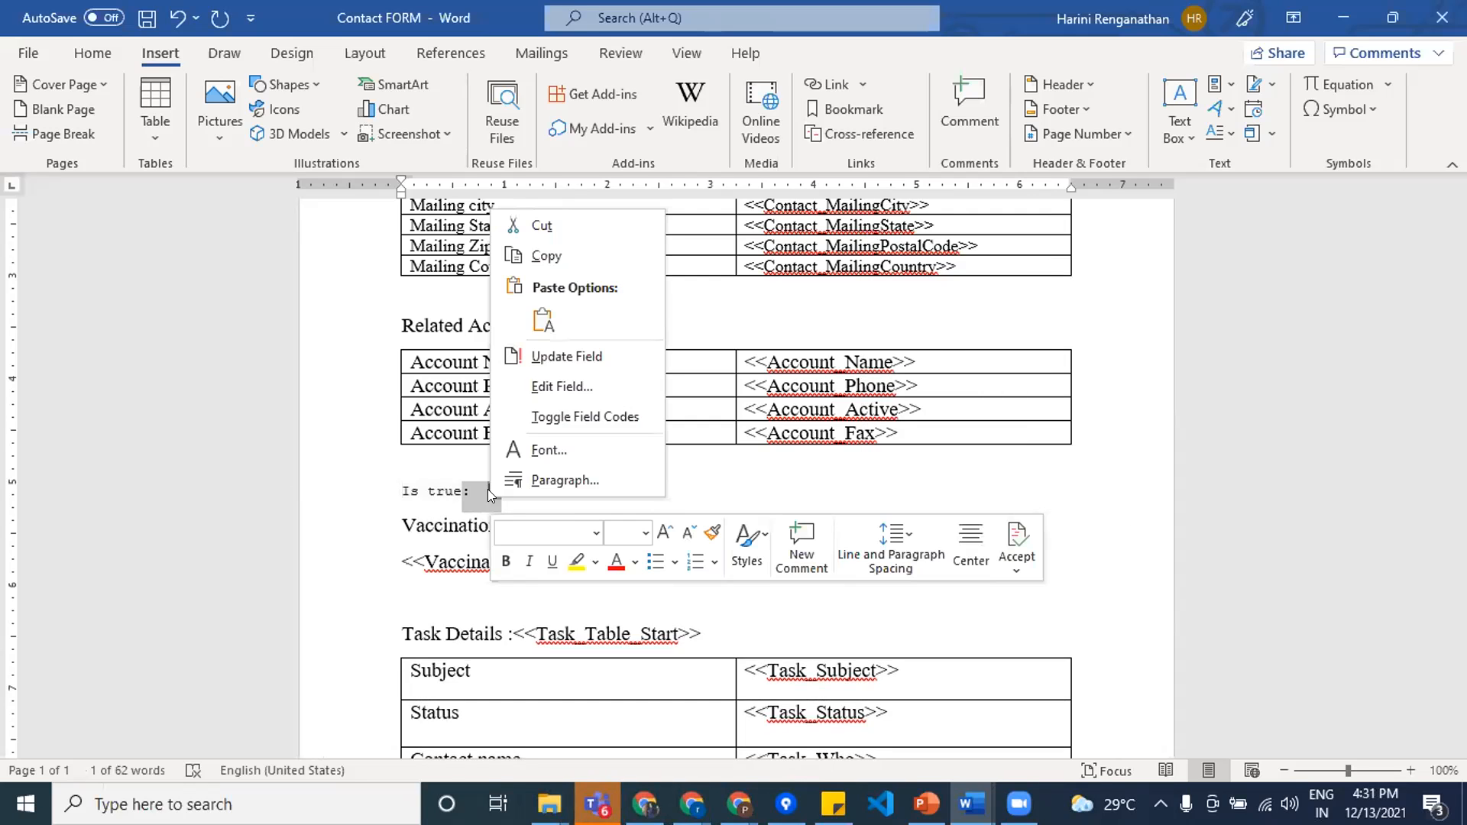
pyautogui.click(568, 419)
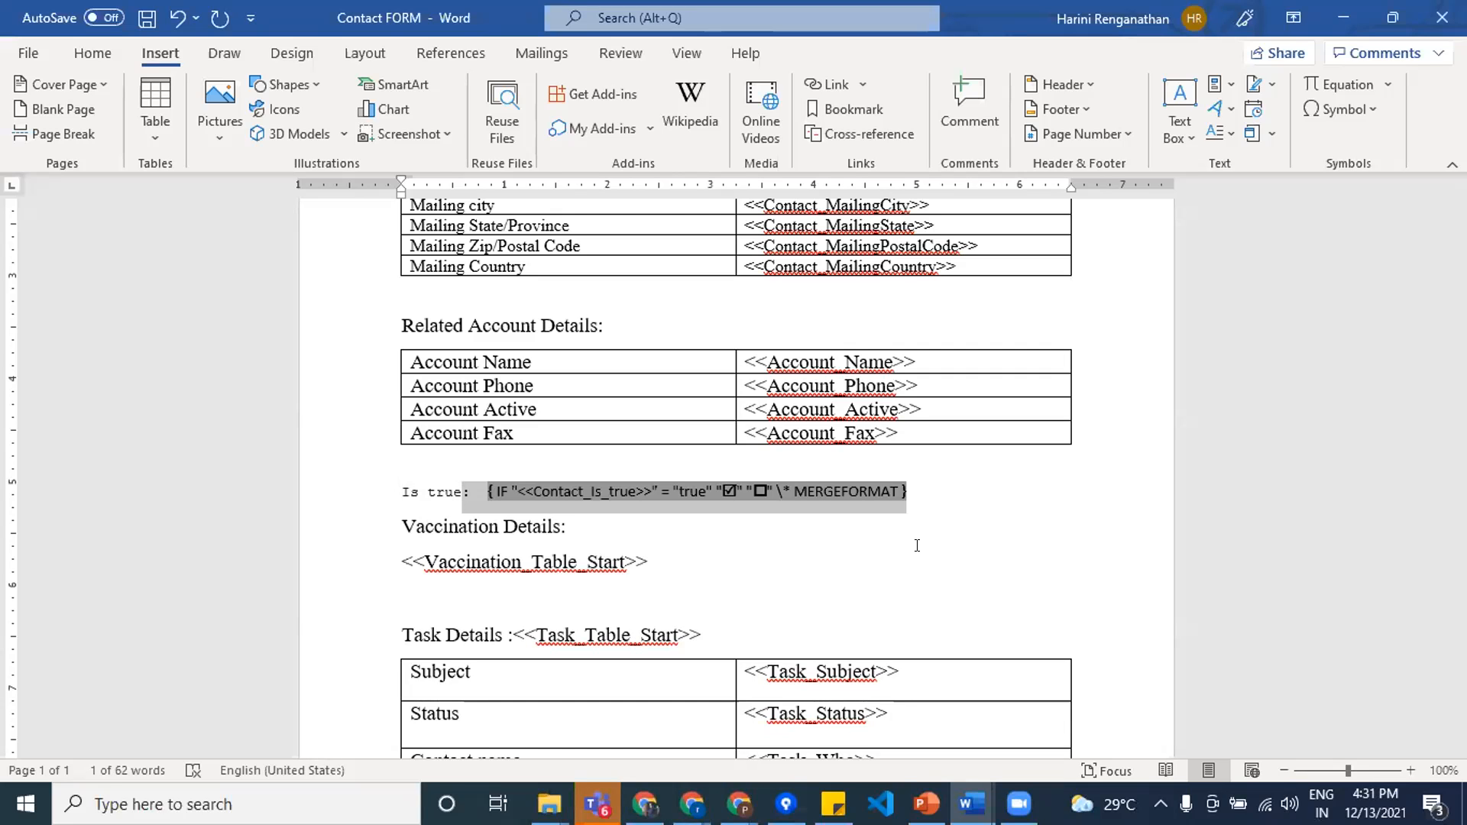
# Step: Switch to the test package in Salesforce, review the test word template in its documents, and reload the package page
pyautogui.click(1346, 16)
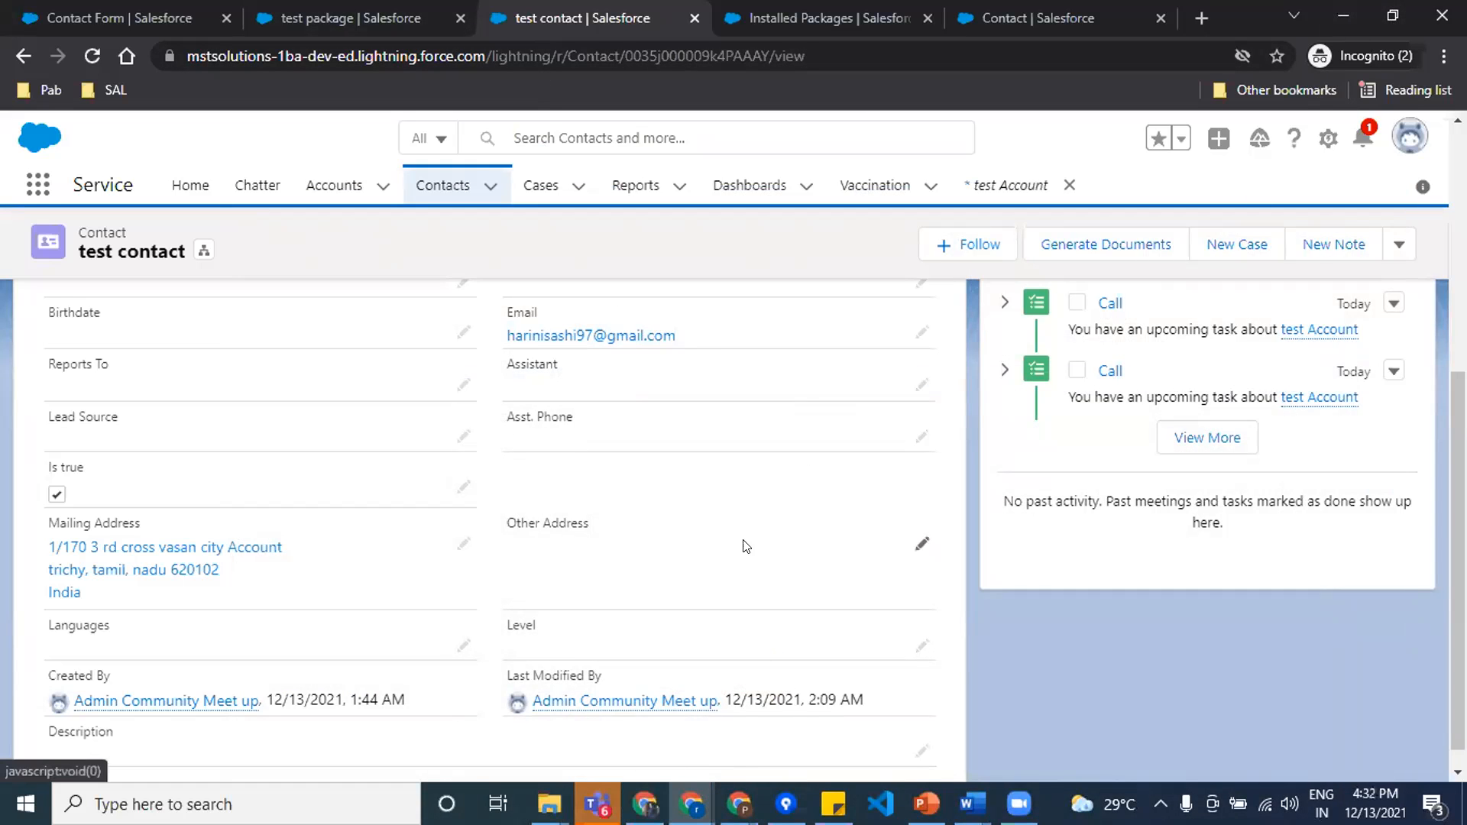
pyautogui.scroll(5, 747, 547)
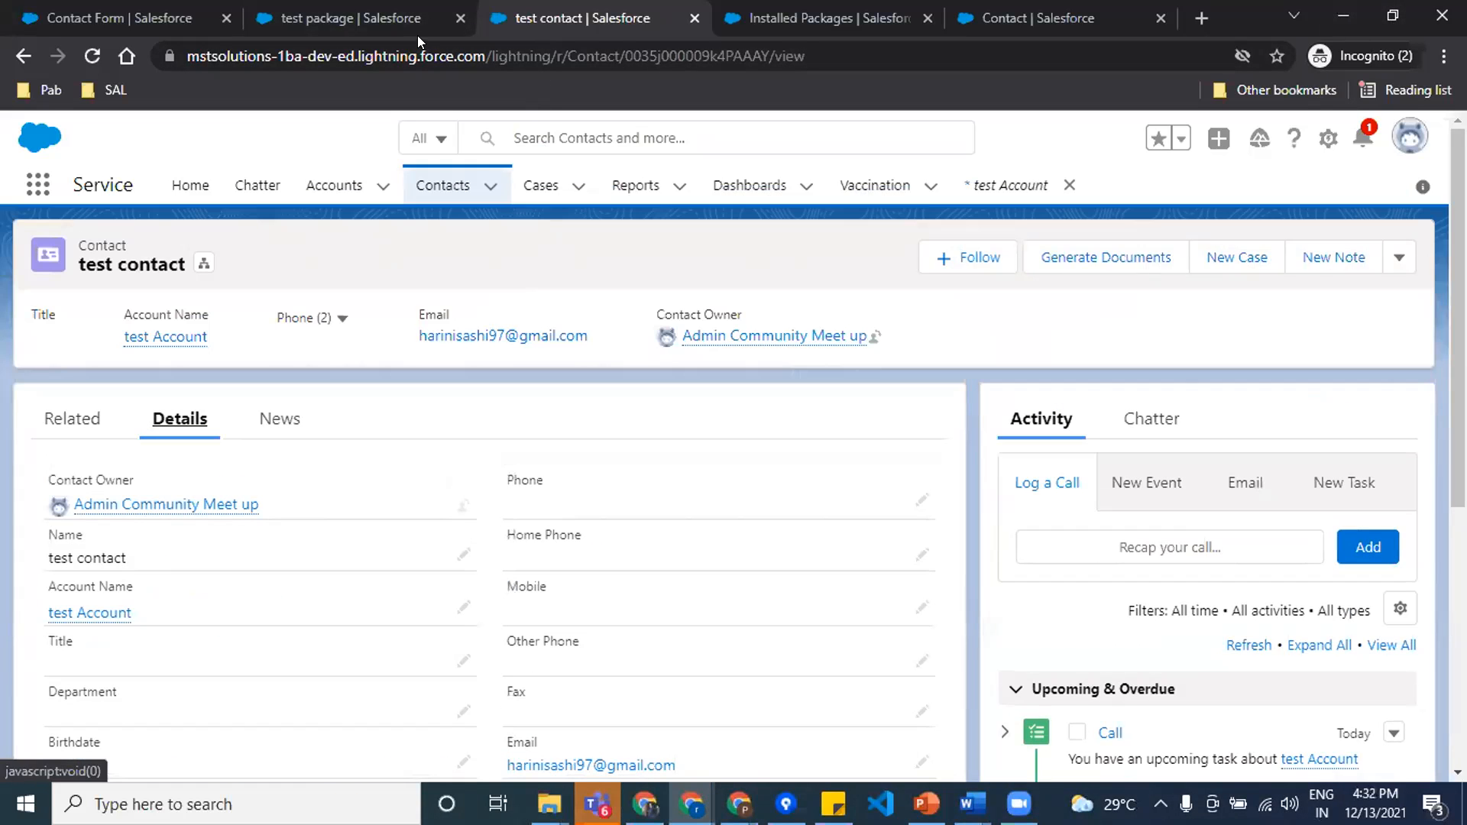
pyautogui.click(331, 7)
pyautogui.scroll(-2, 541, 581)
pyautogui.scroll(3, 540, 594)
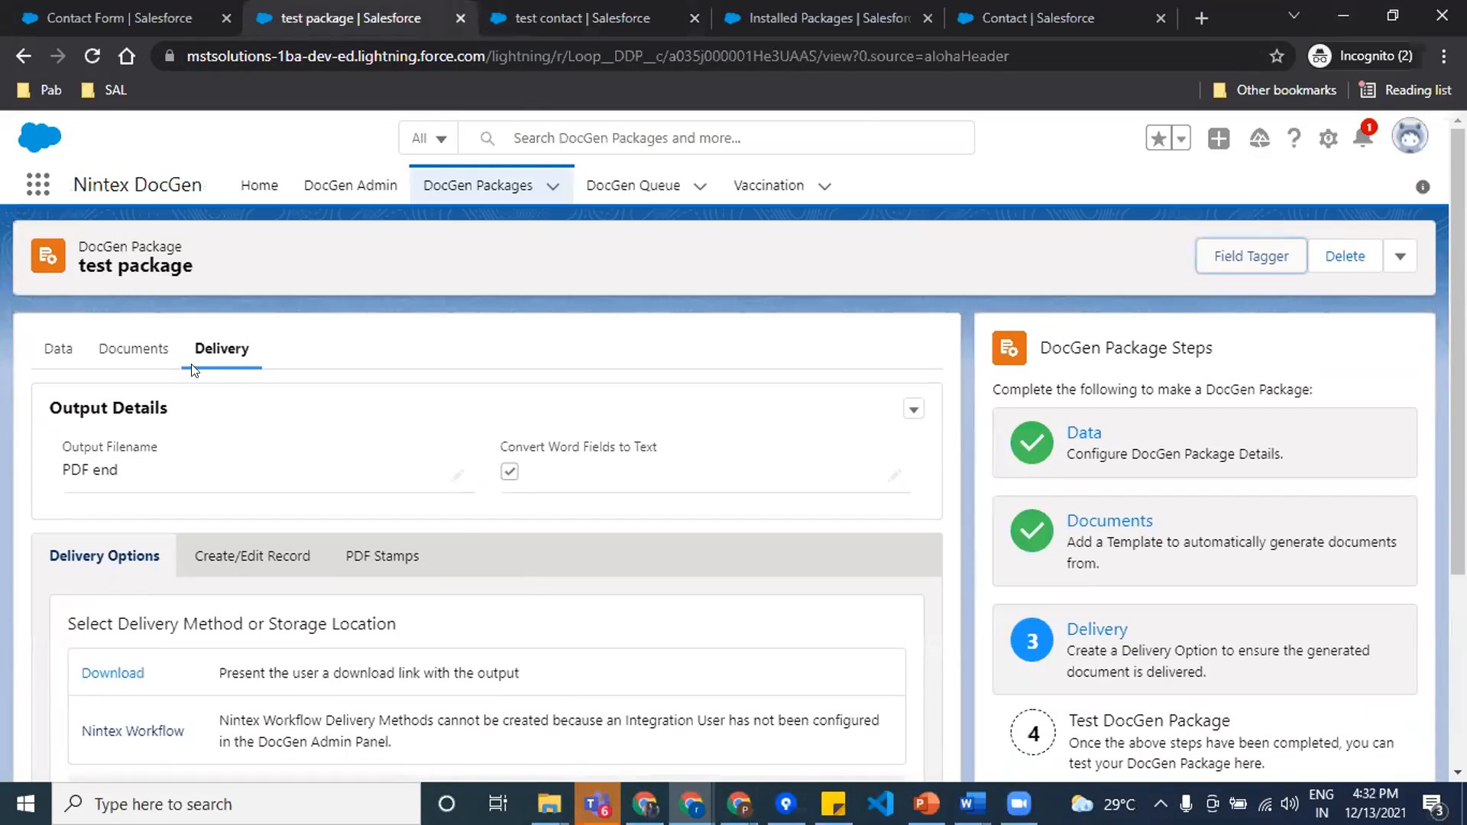
pyautogui.click(118, 342)
pyautogui.scroll(-3, 539, 564)
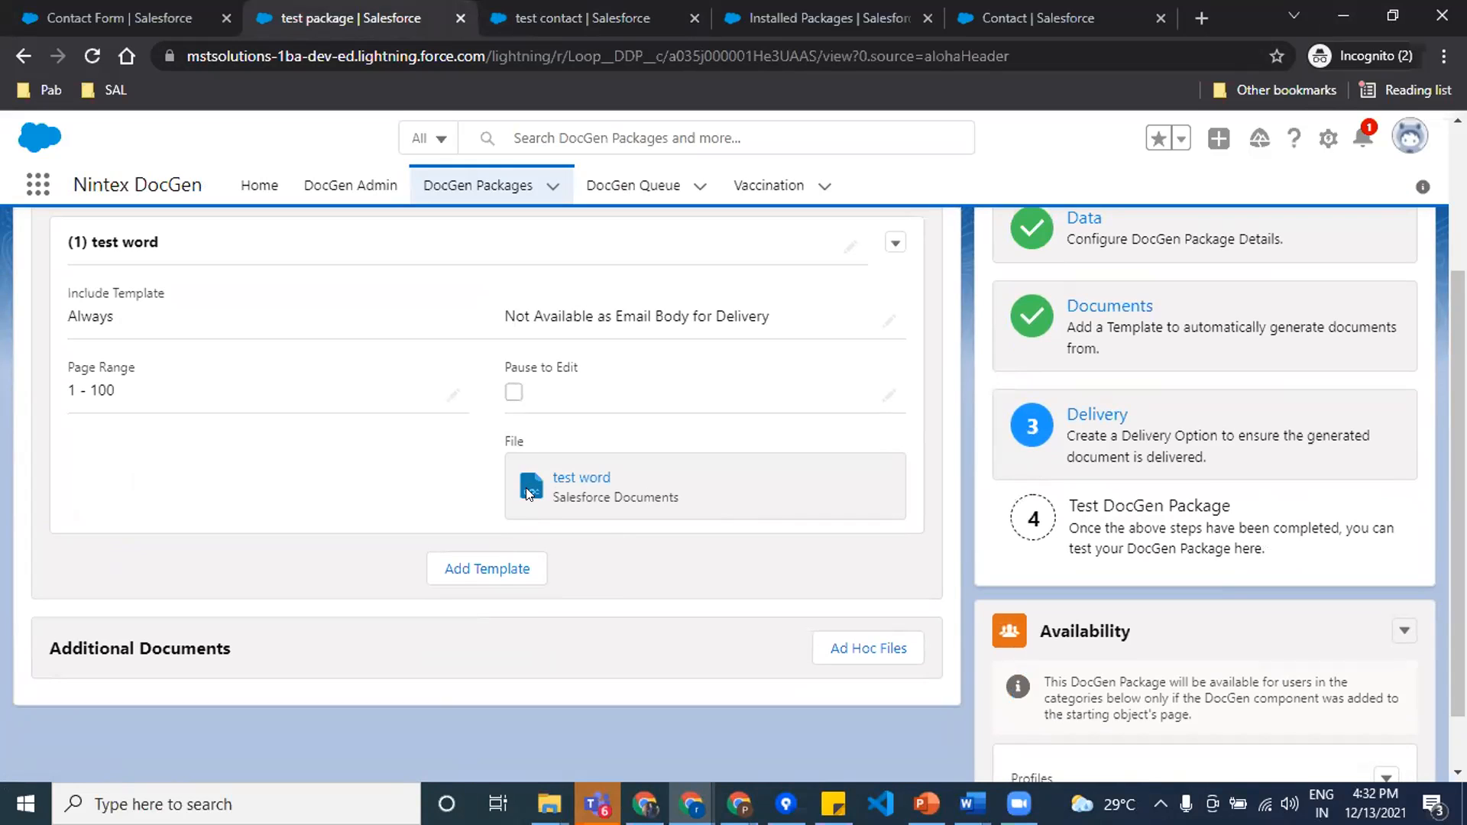
pyautogui.click(92, 56)
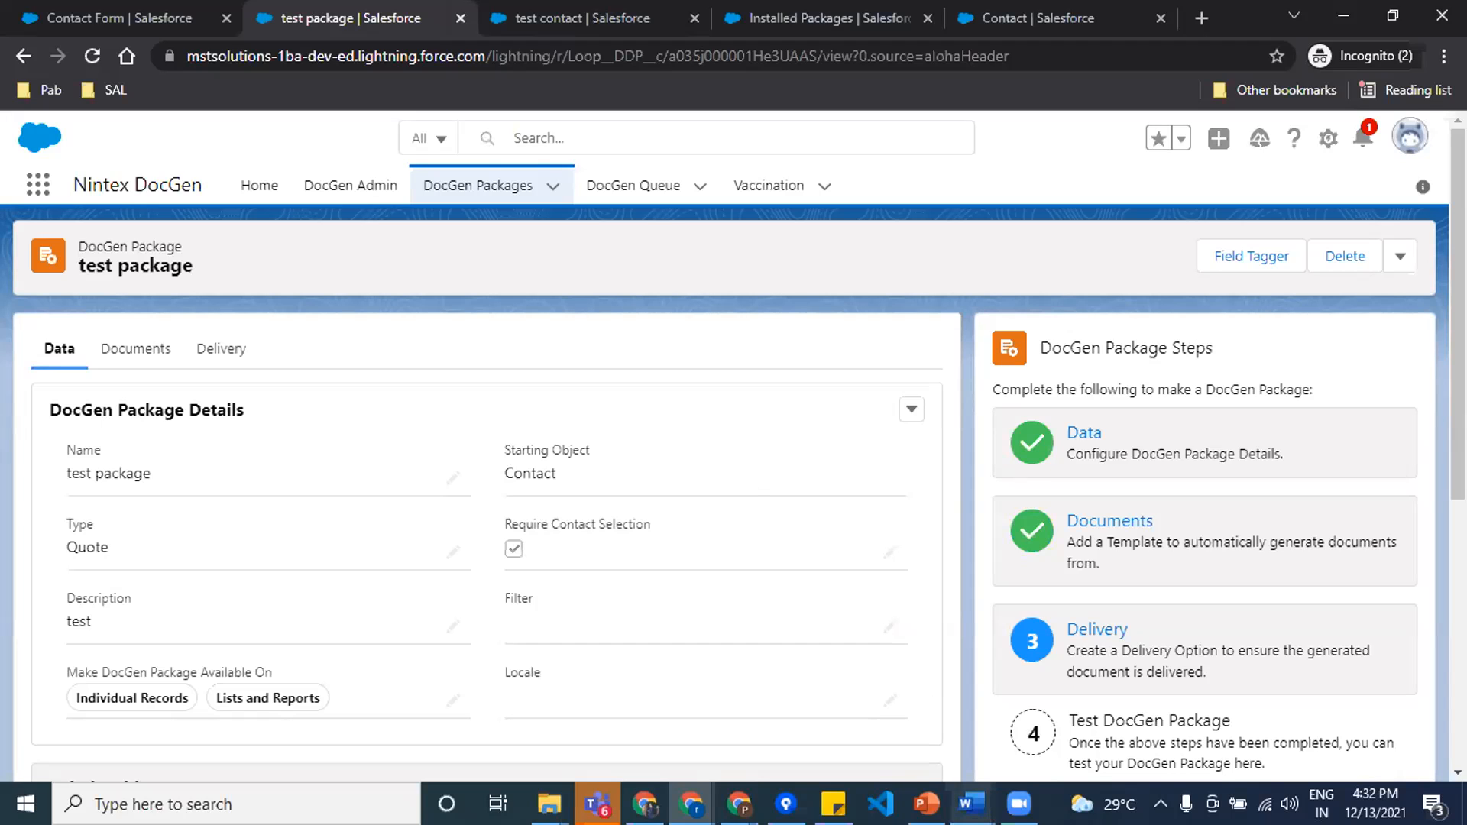
# Step: Return to Contact FORM in Word and show the field codes of the Vaccination Details section to examine its conditional table
pyautogui.moveTo(970, 804)
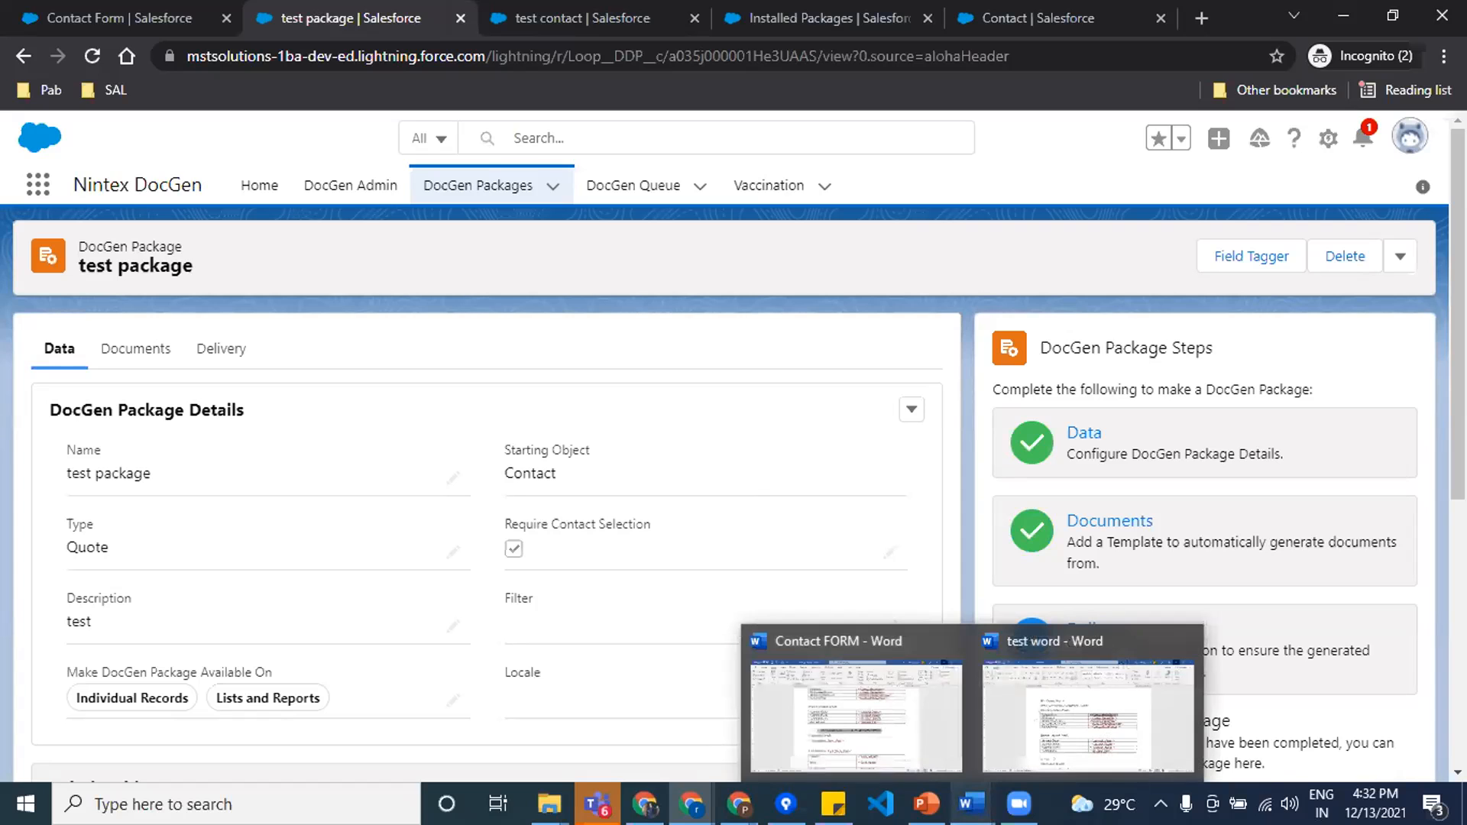
pyautogui.click(764, 697)
pyautogui.scroll(-2, 734, 547)
pyautogui.scroll(-2, 779, 475)
pyautogui.scroll(2, 680, 479)
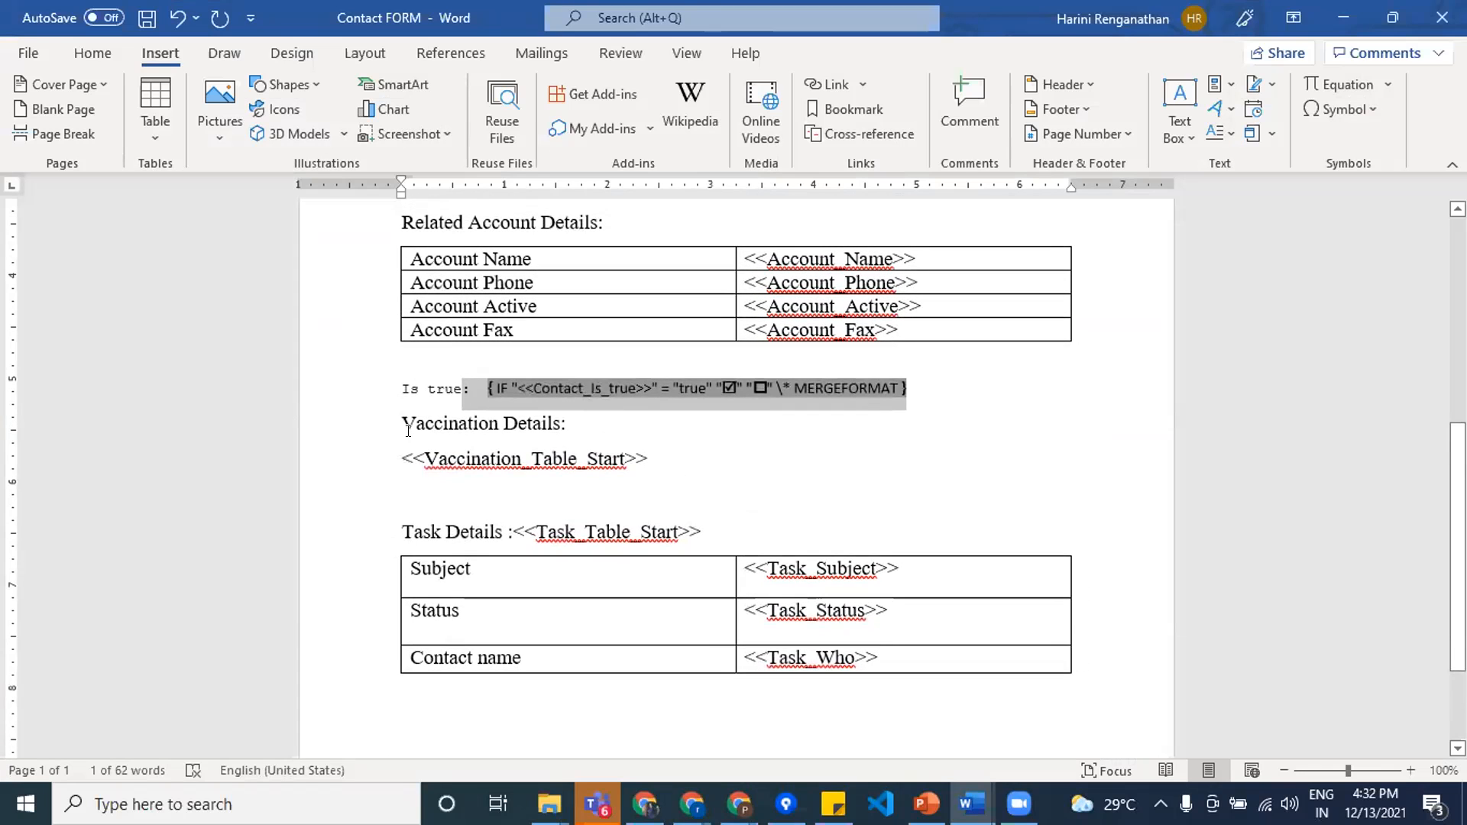
pyautogui.moveTo(408, 430); pyautogui.dragTo(411, 501)
pyautogui.rightClick(473, 451)
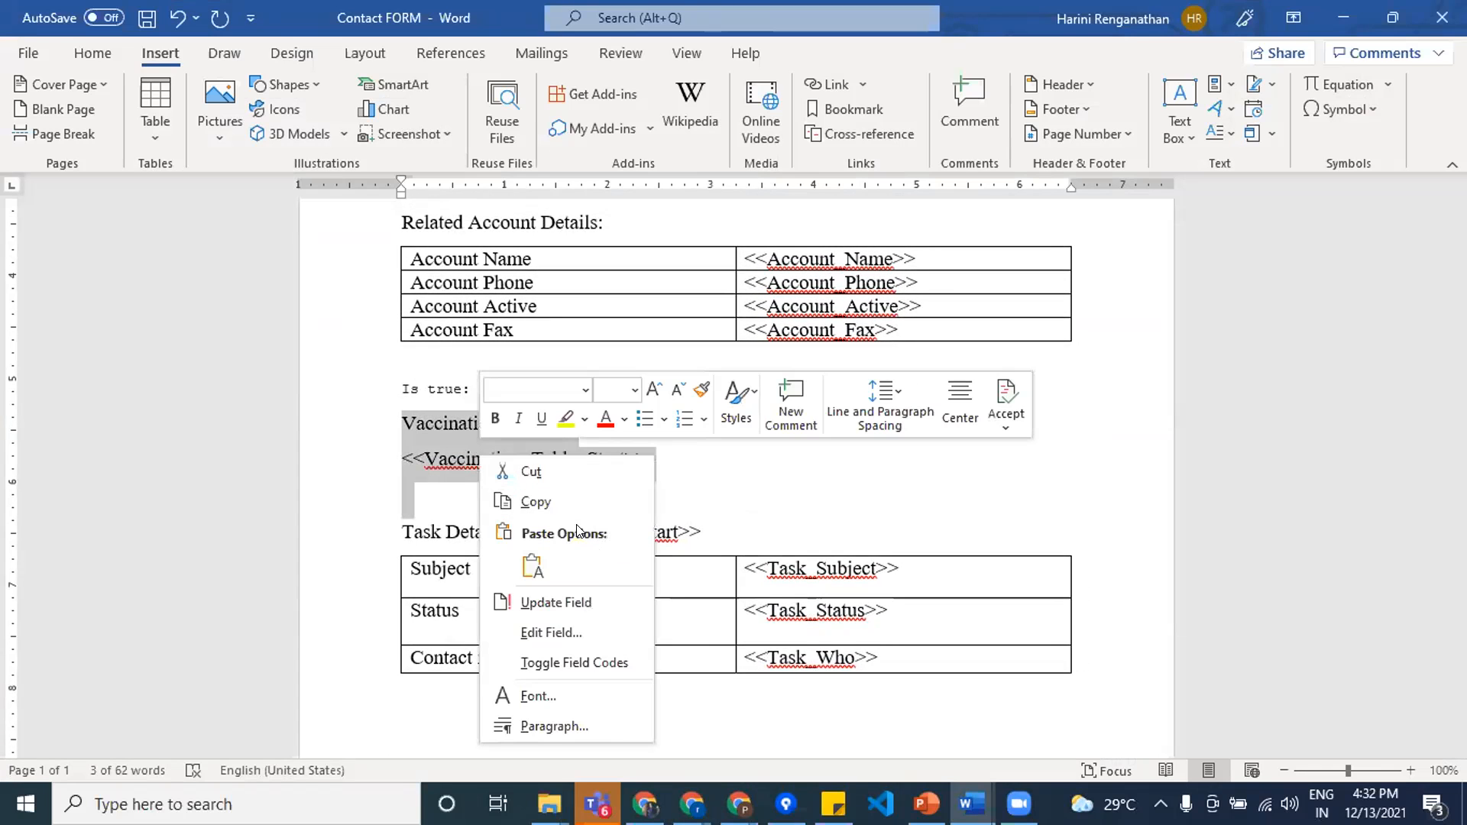
pyautogui.click(608, 662)
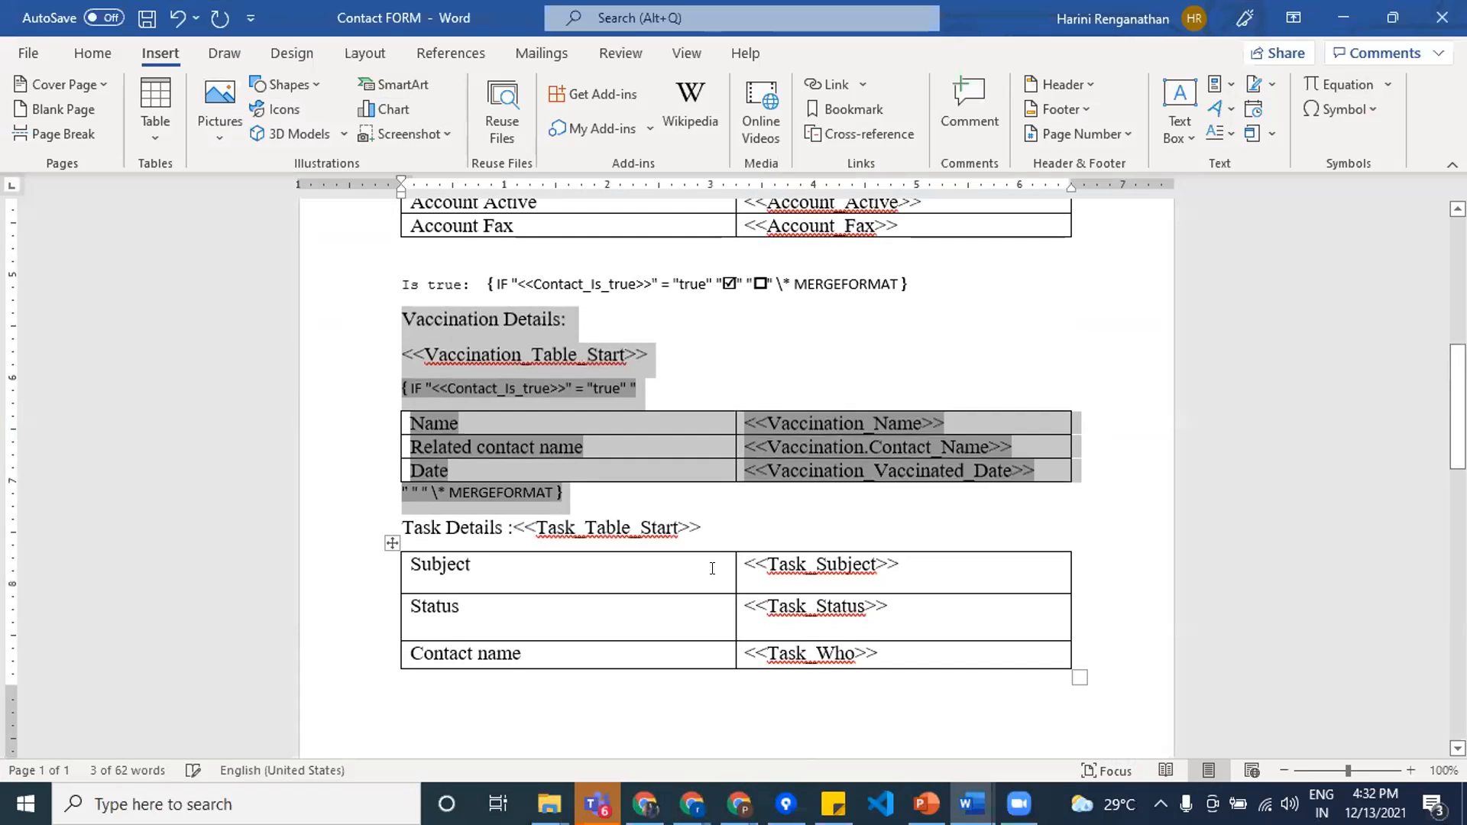
pyautogui.click(953, 352)
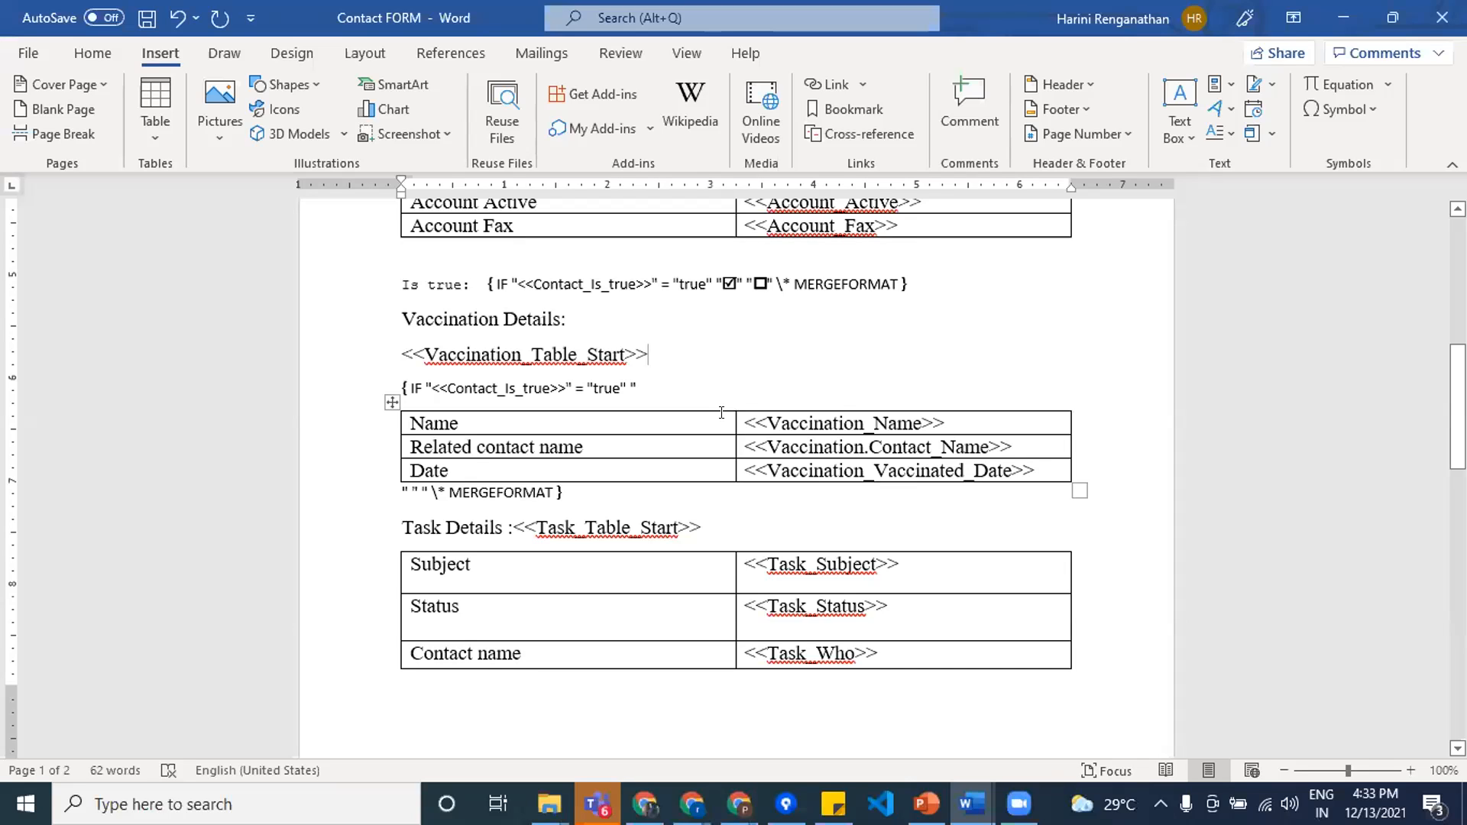
# Step: Switch to the other Chrome window, resume both Developer Console sessions, and review the Vaccination__c query with its related contact name
pyautogui.hotkey('alt', 'Tab')
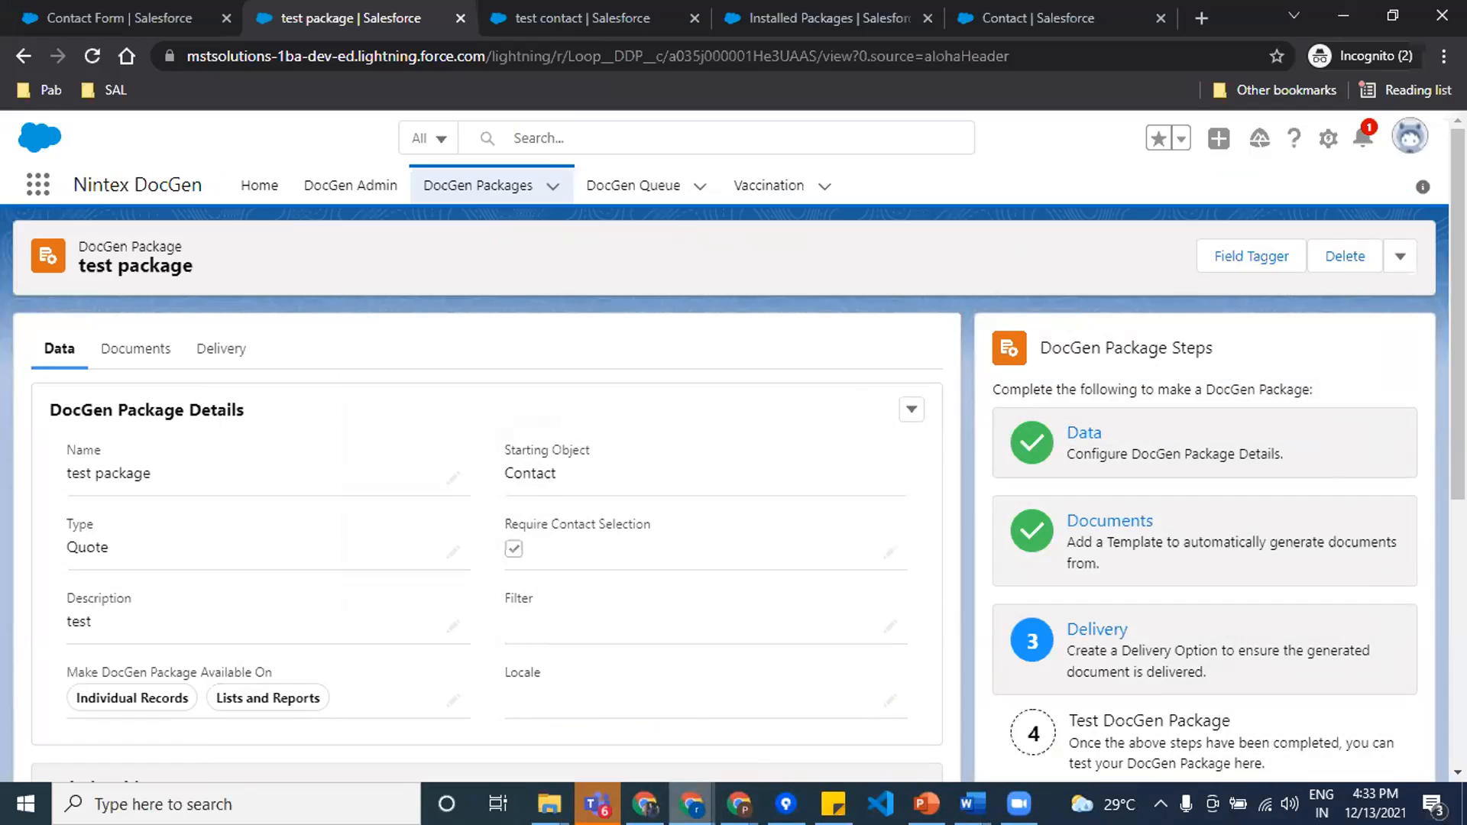
pyautogui.click(692, 804)
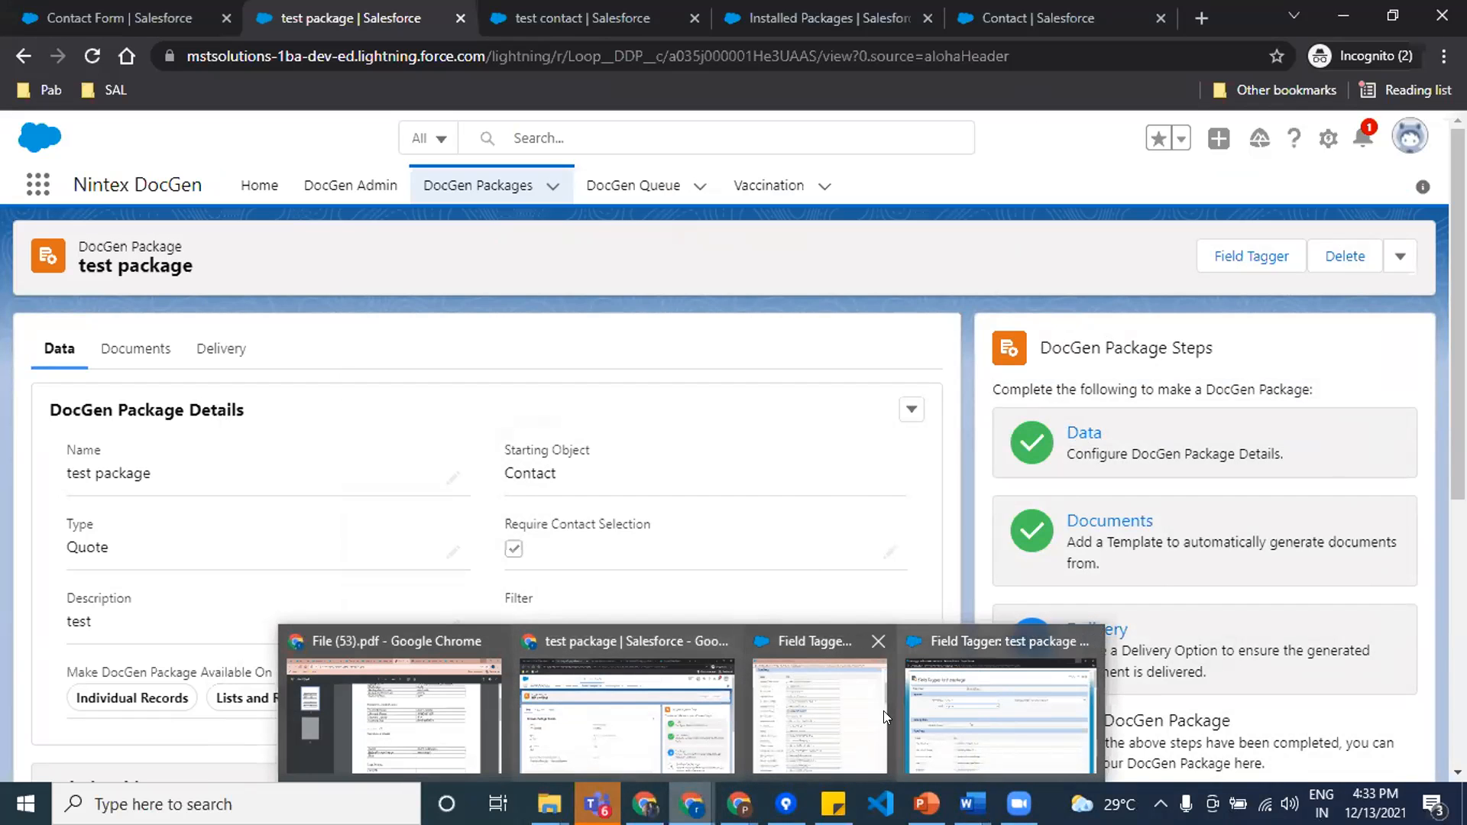
pyautogui.click(413, 708)
pyautogui.click(1118, 22)
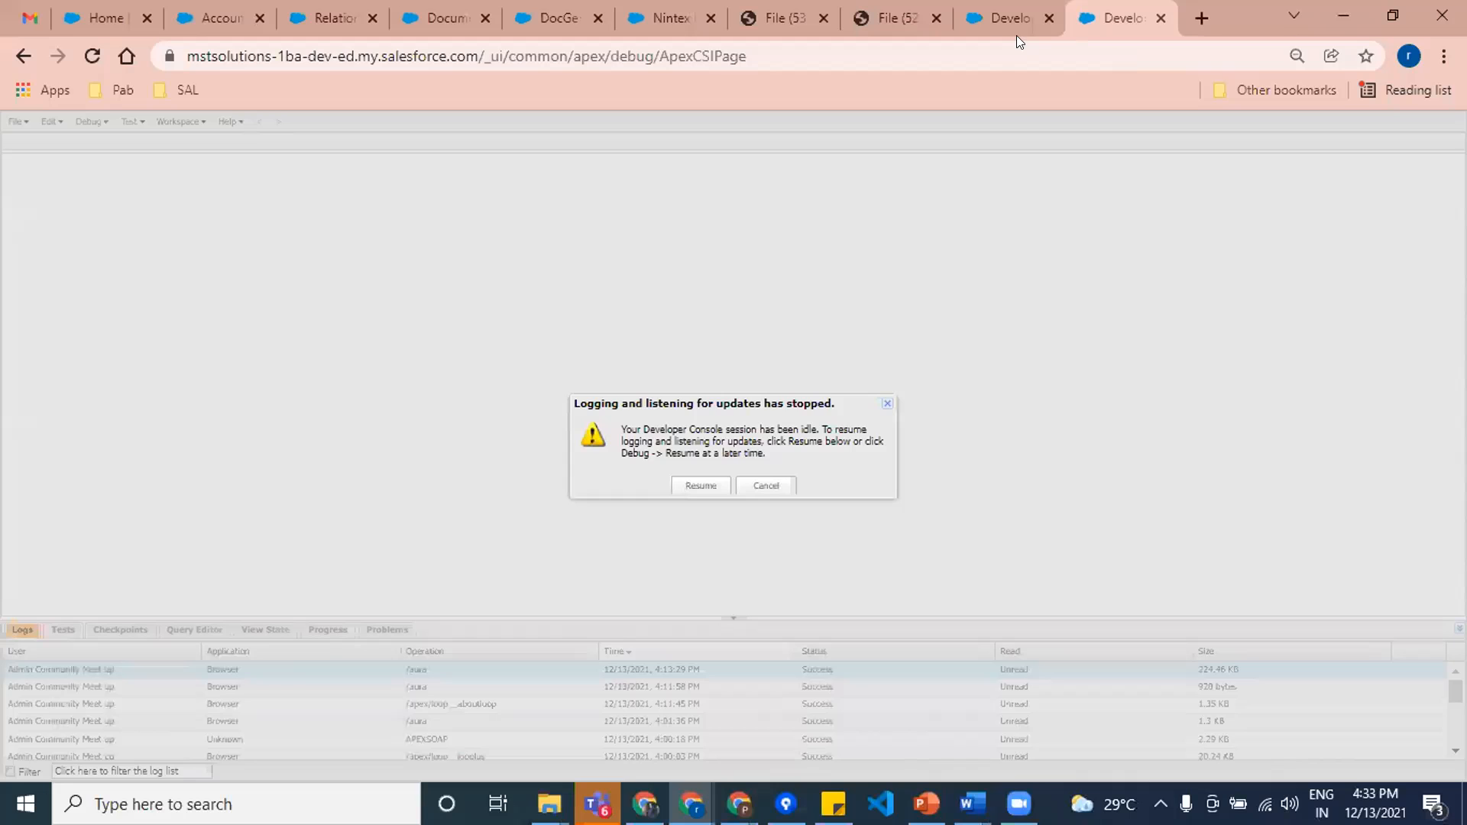
pyautogui.click(697, 486)
pyautogui.click(994, 20)
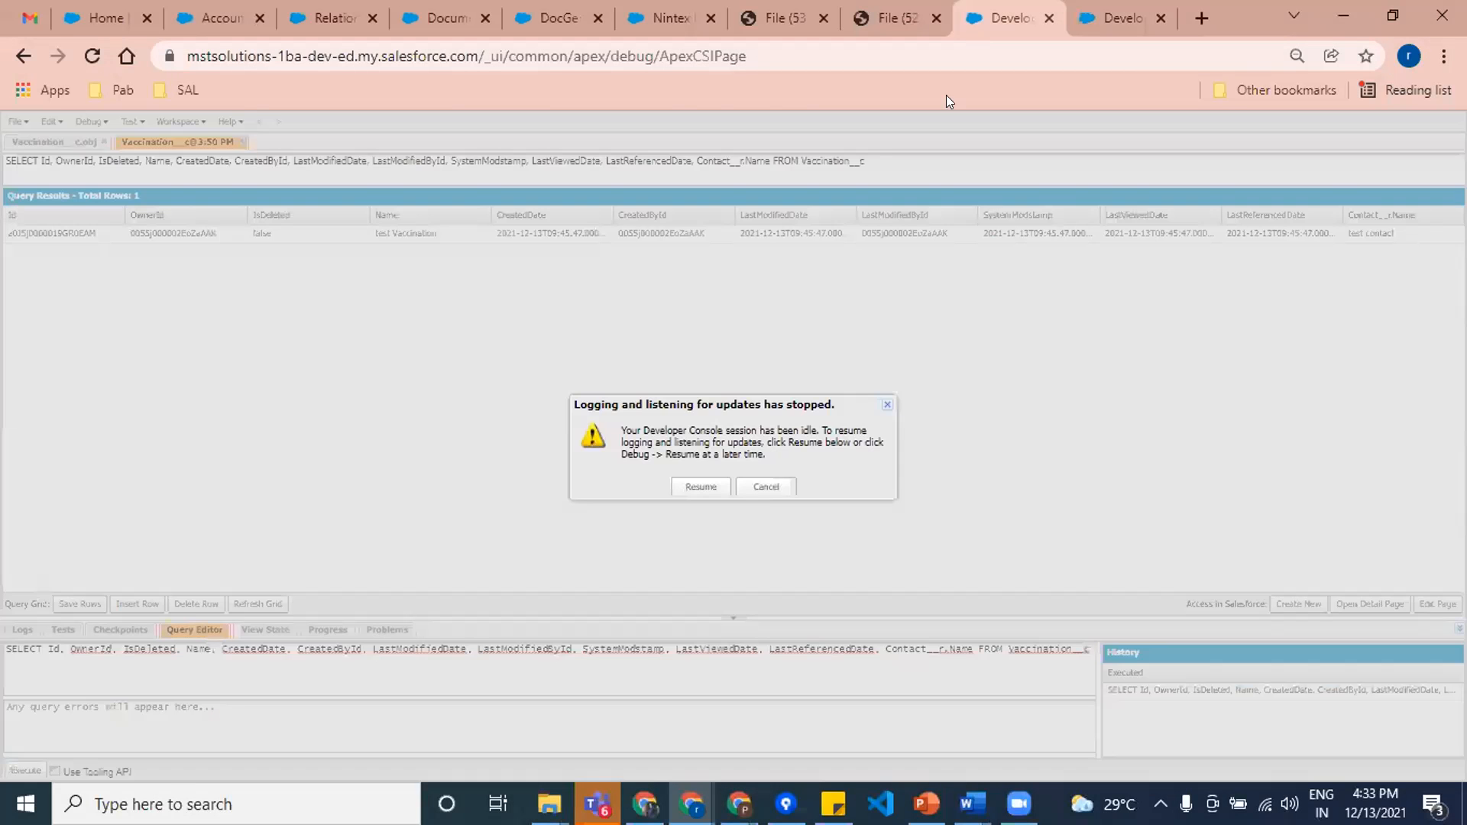
pyautogui.click(699, 486)
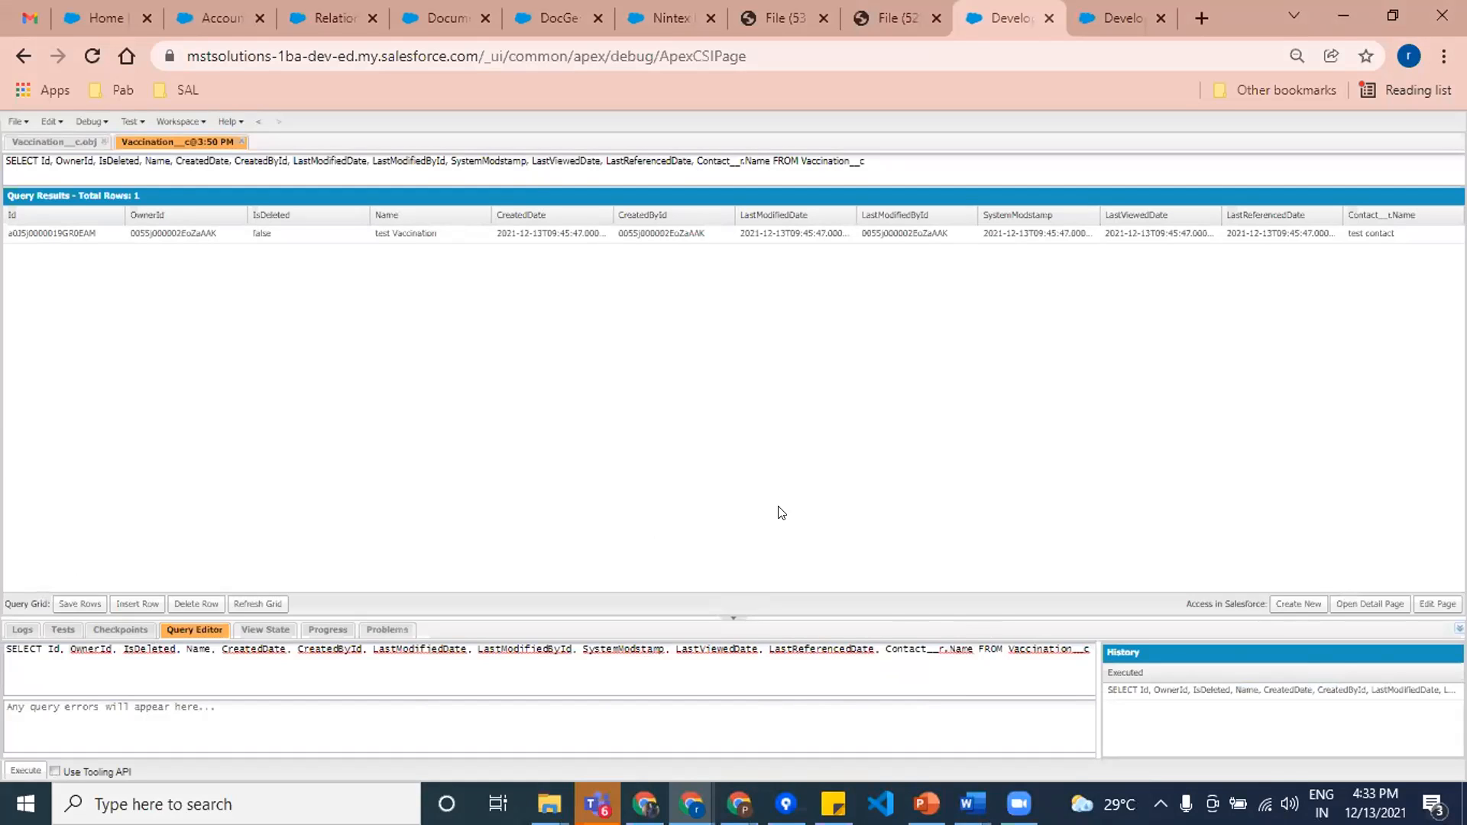
# Step: Return to test package and open a new SOQL Query relationship to view its SOQL, Alias and Repeat By settings
pyautogui.moveTo(692, 802)
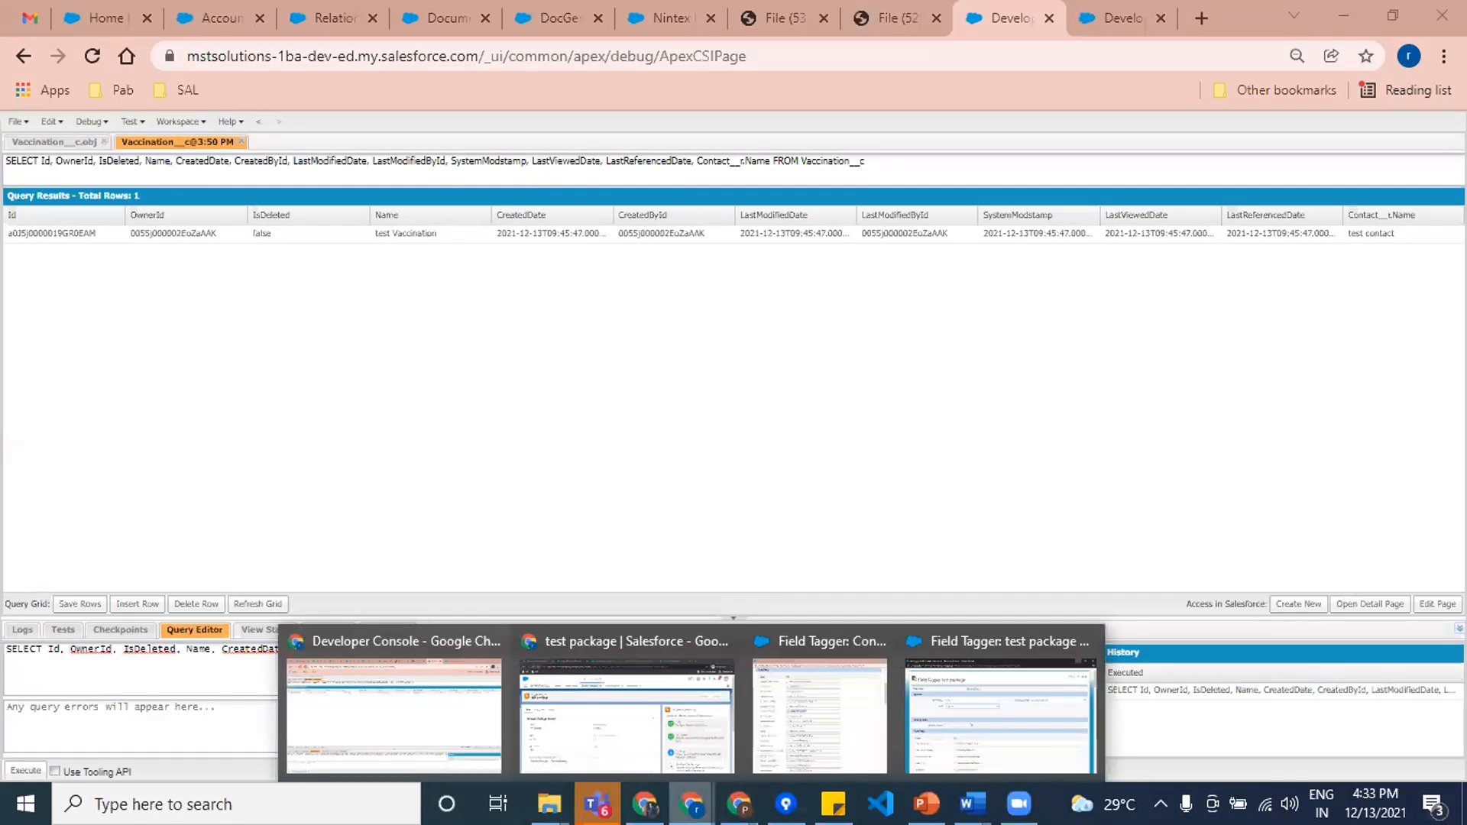
pyautogui.click(642, 722)
pyautogui.scroll(-5, 606, 616)
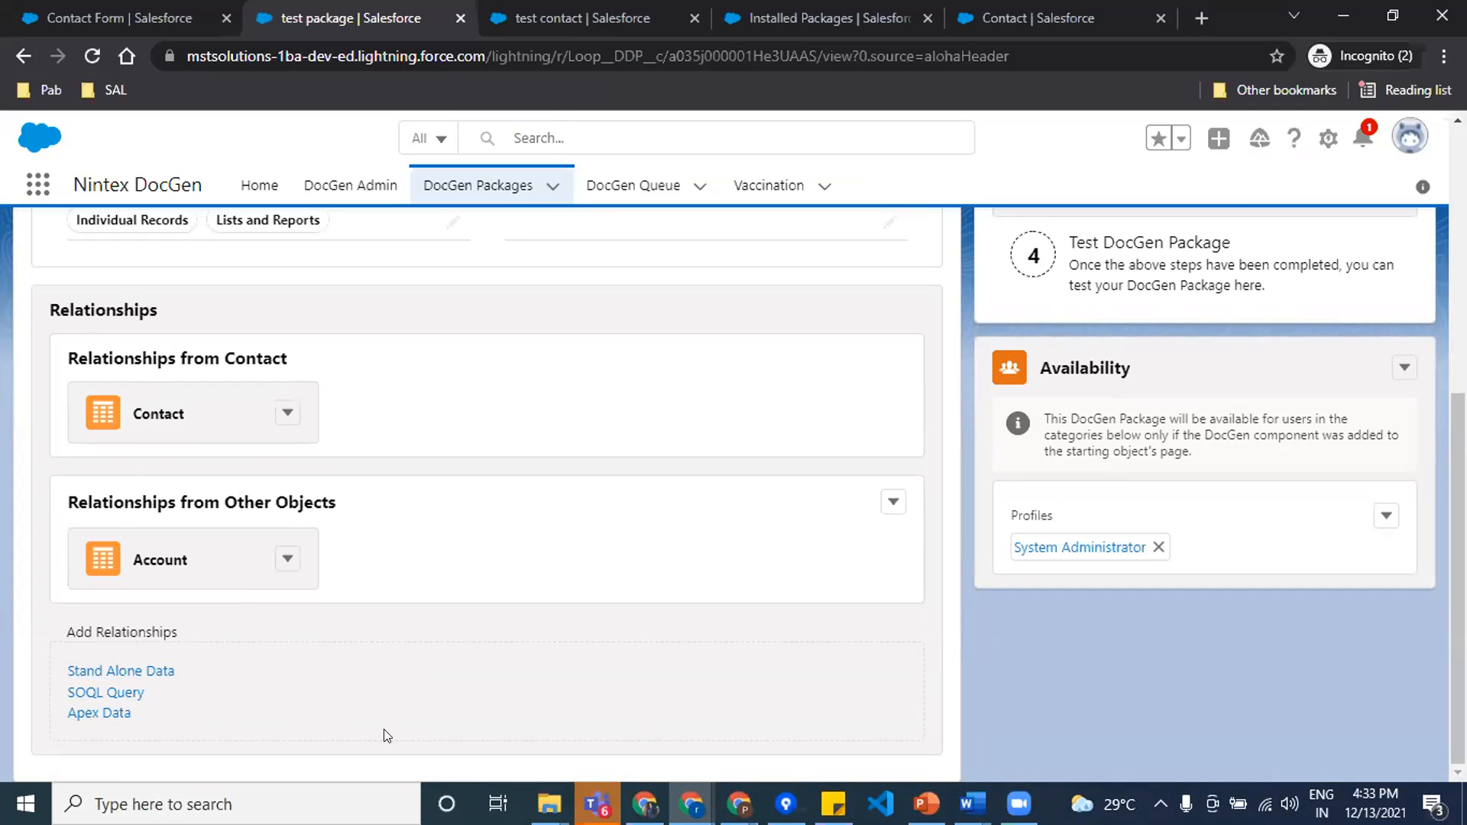
pyautogui.click(118, 694)
pyautogui.scroll(-2, 348, 569)
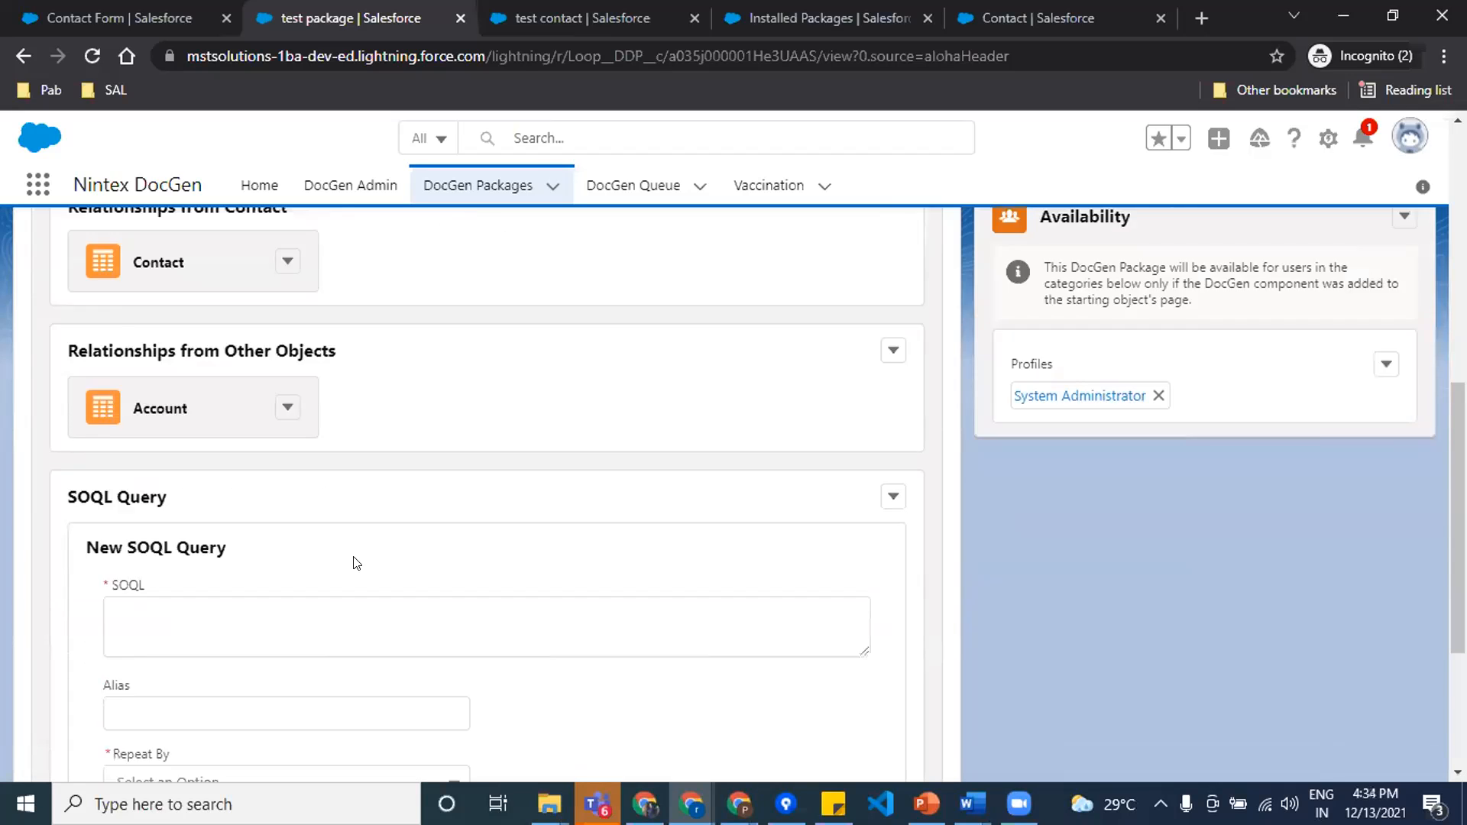
pyautogui.scroll(-3, 354, 563)
pyautogui.click(220, 341)
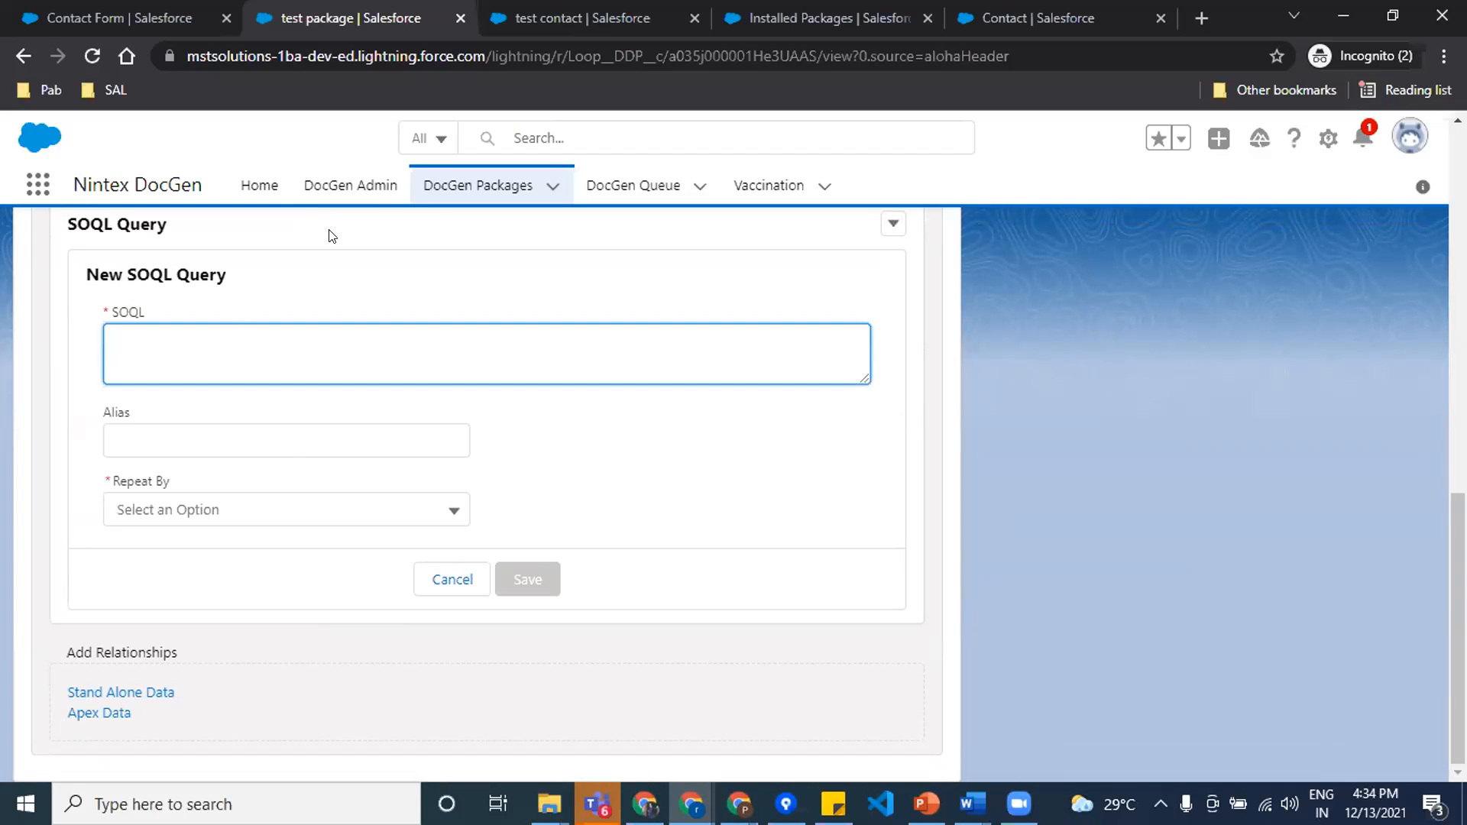
# Step: Try to open the DocGen Packages list in the incognito window and check its blocked third-party cookies
pyautogui.rightClick(439, 189)
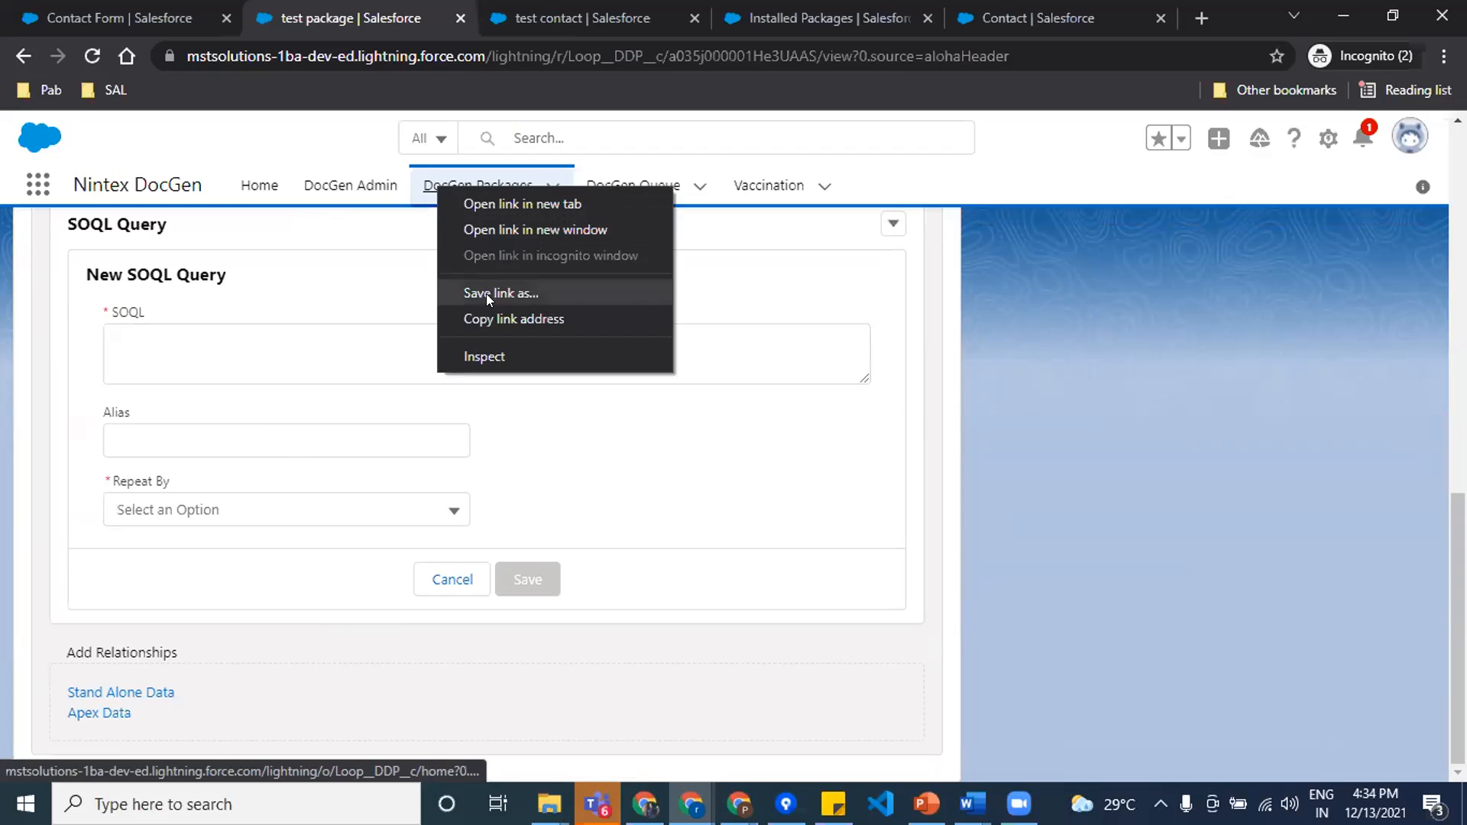
pyautogui.click(421, 188)
pyautogui.click(423, 187)
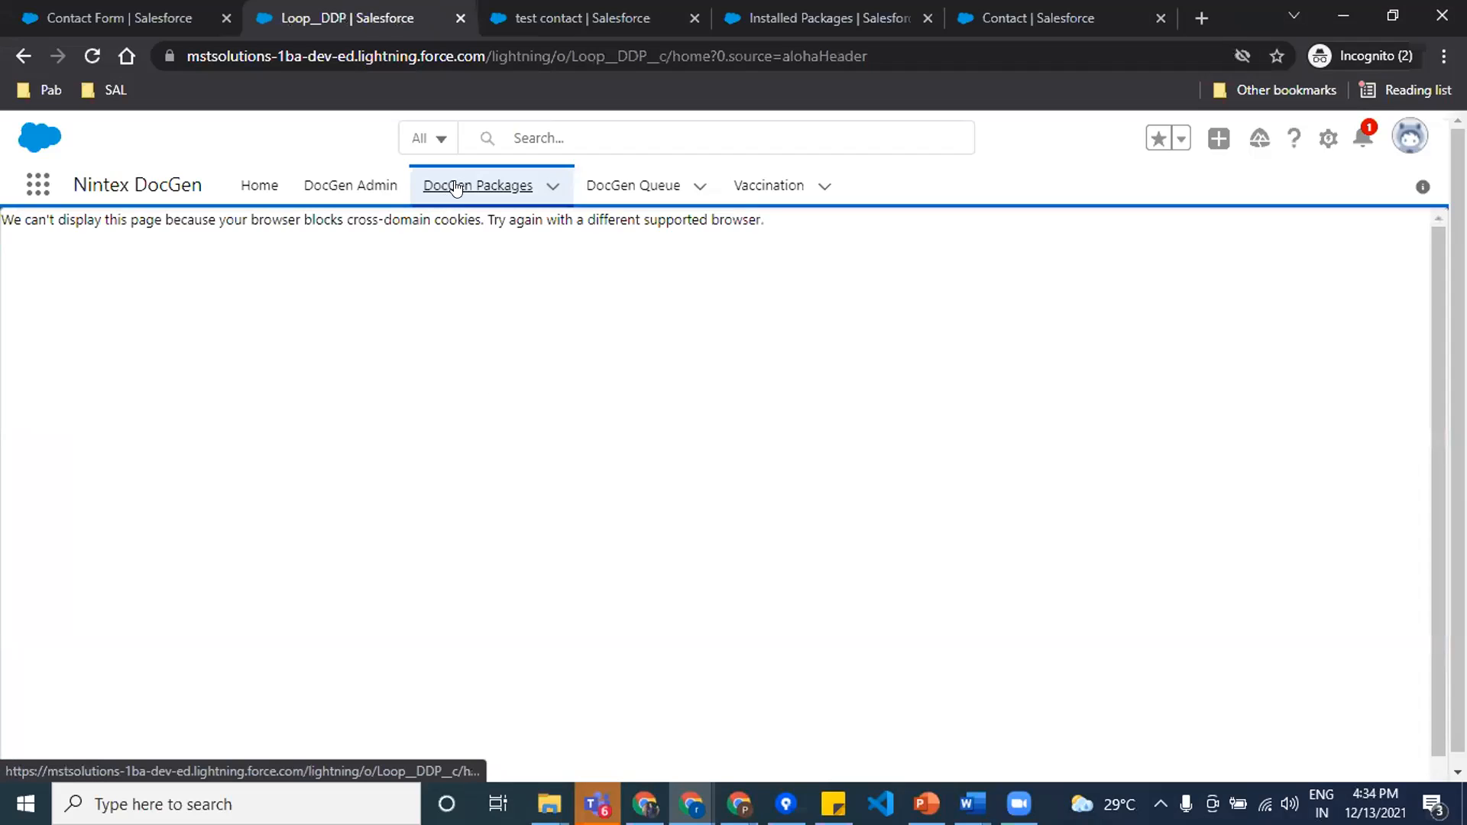
pyautogui.click(458, 185)
pyautogui.click(24, 56)
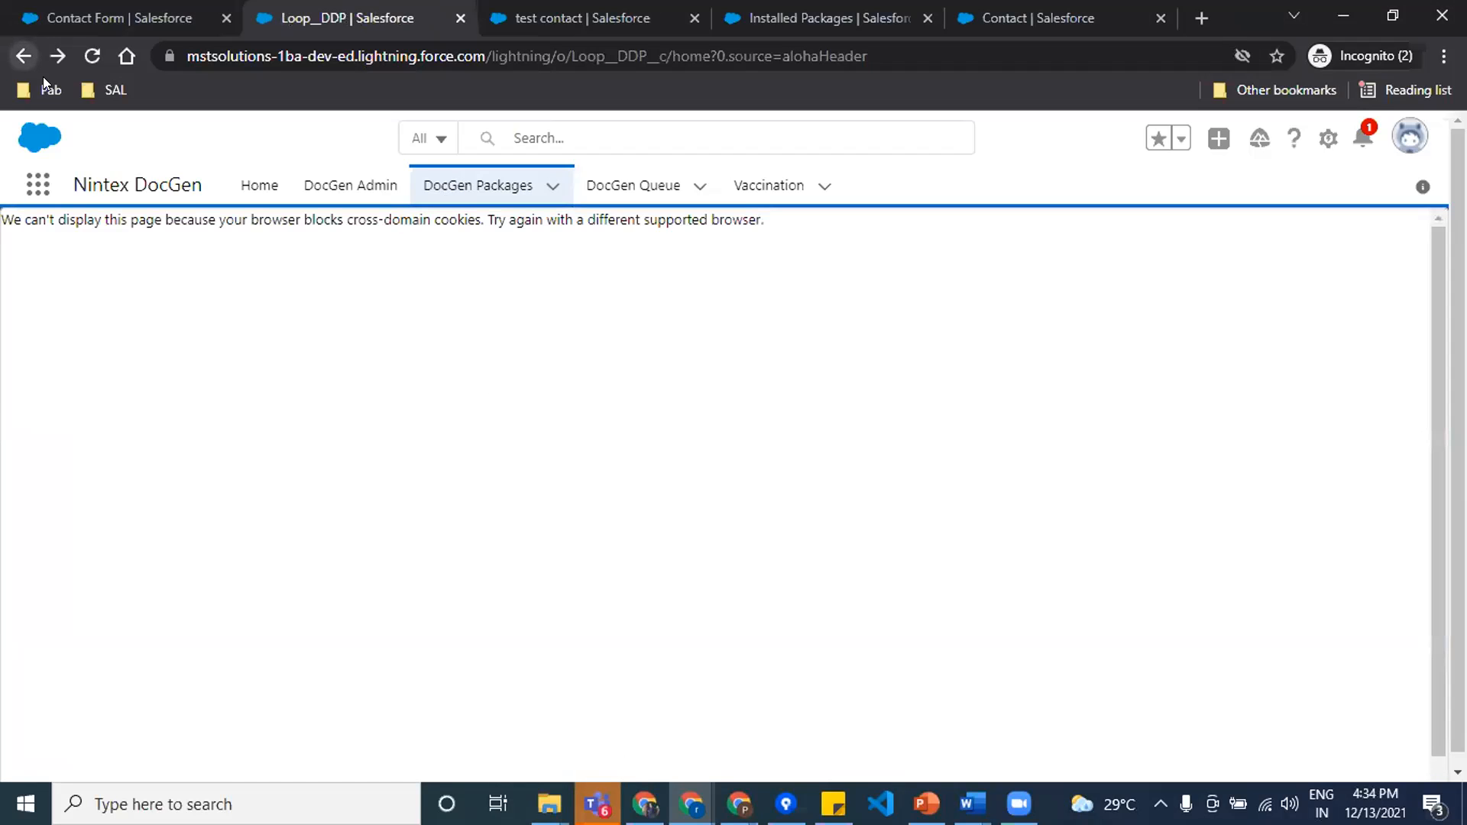
pyautogui.click(1240, 55)
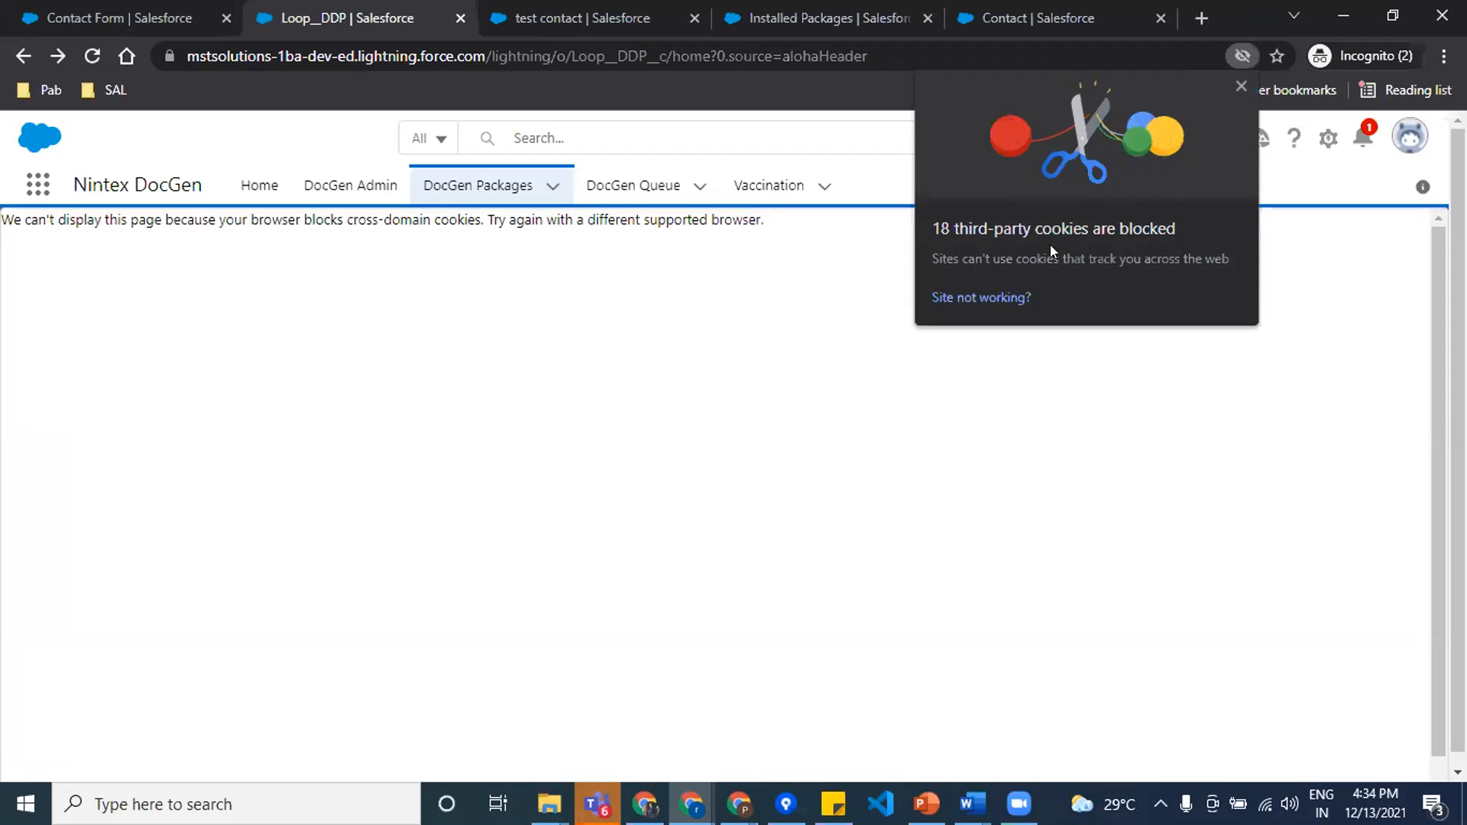
pyautogui.click(692, 804)
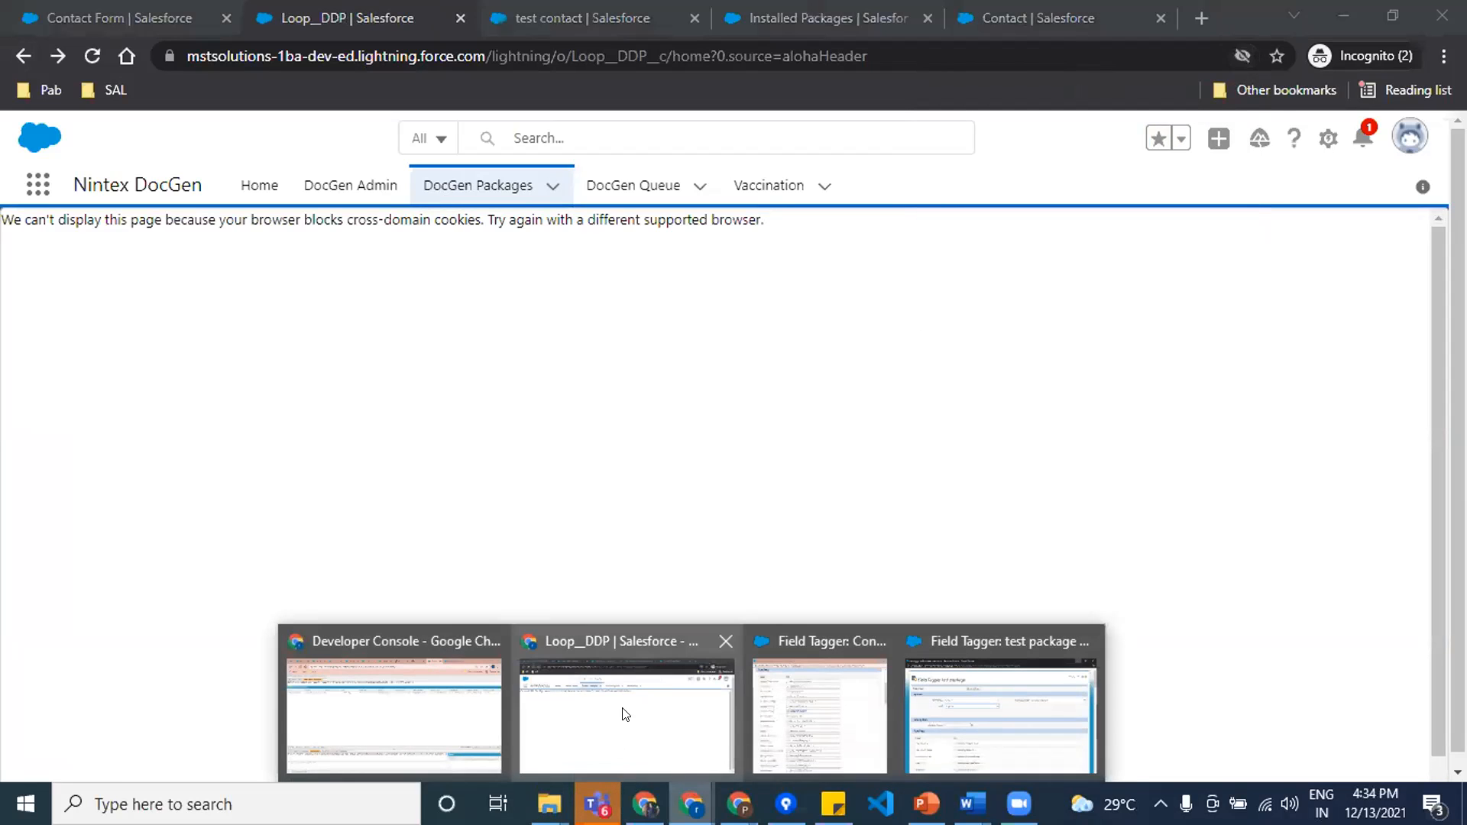
pyautogui.click(611, 714)
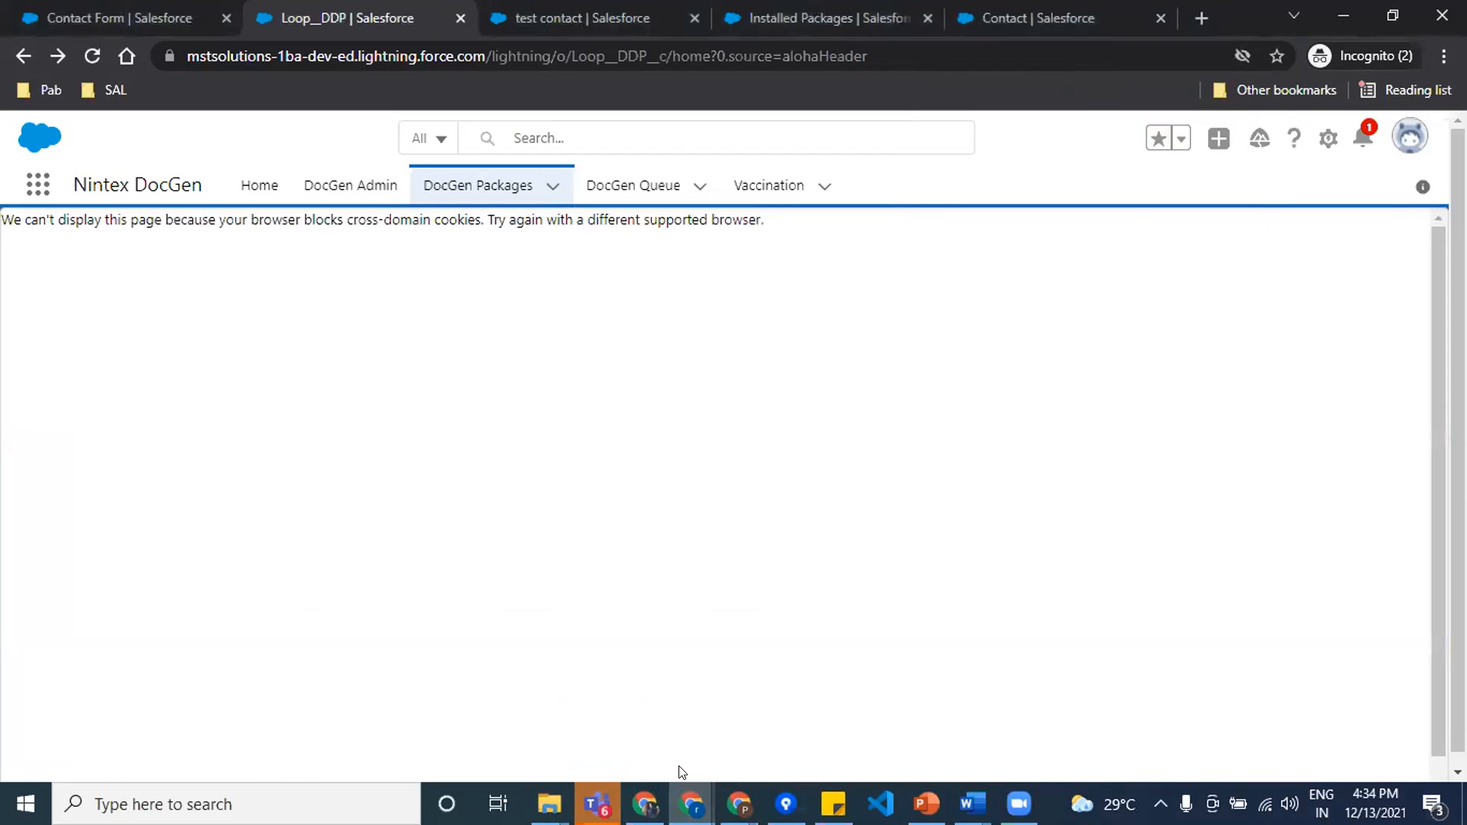
# Step: Switch to the other Chrome window, restore it to a smaller size, and open the DocGen Packages list from the test contact page
pyautogui.click(692, 804)
pyautogui.click(455, 695)
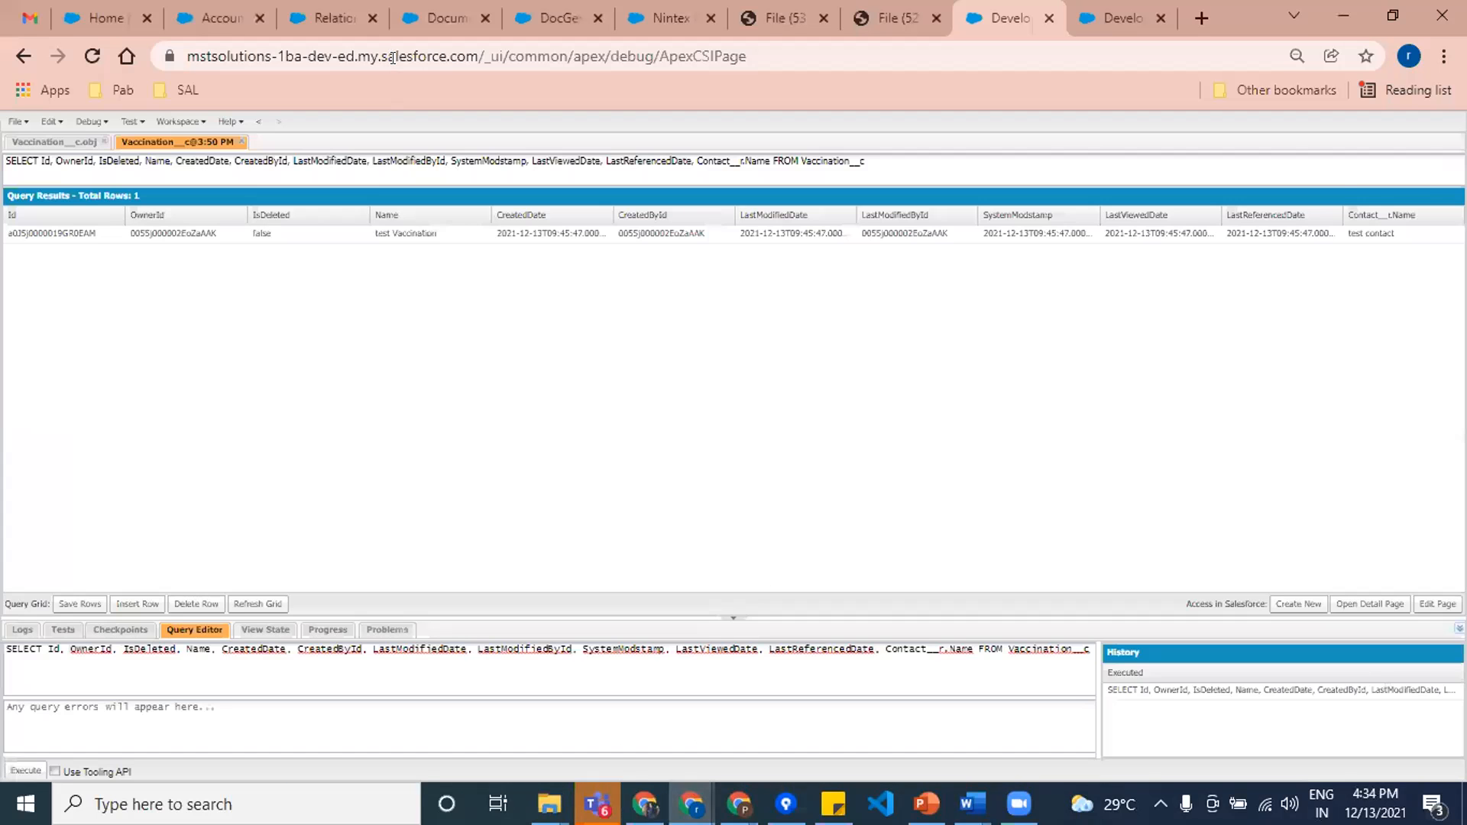
pyautogui.hotkey('ctrl', '5')
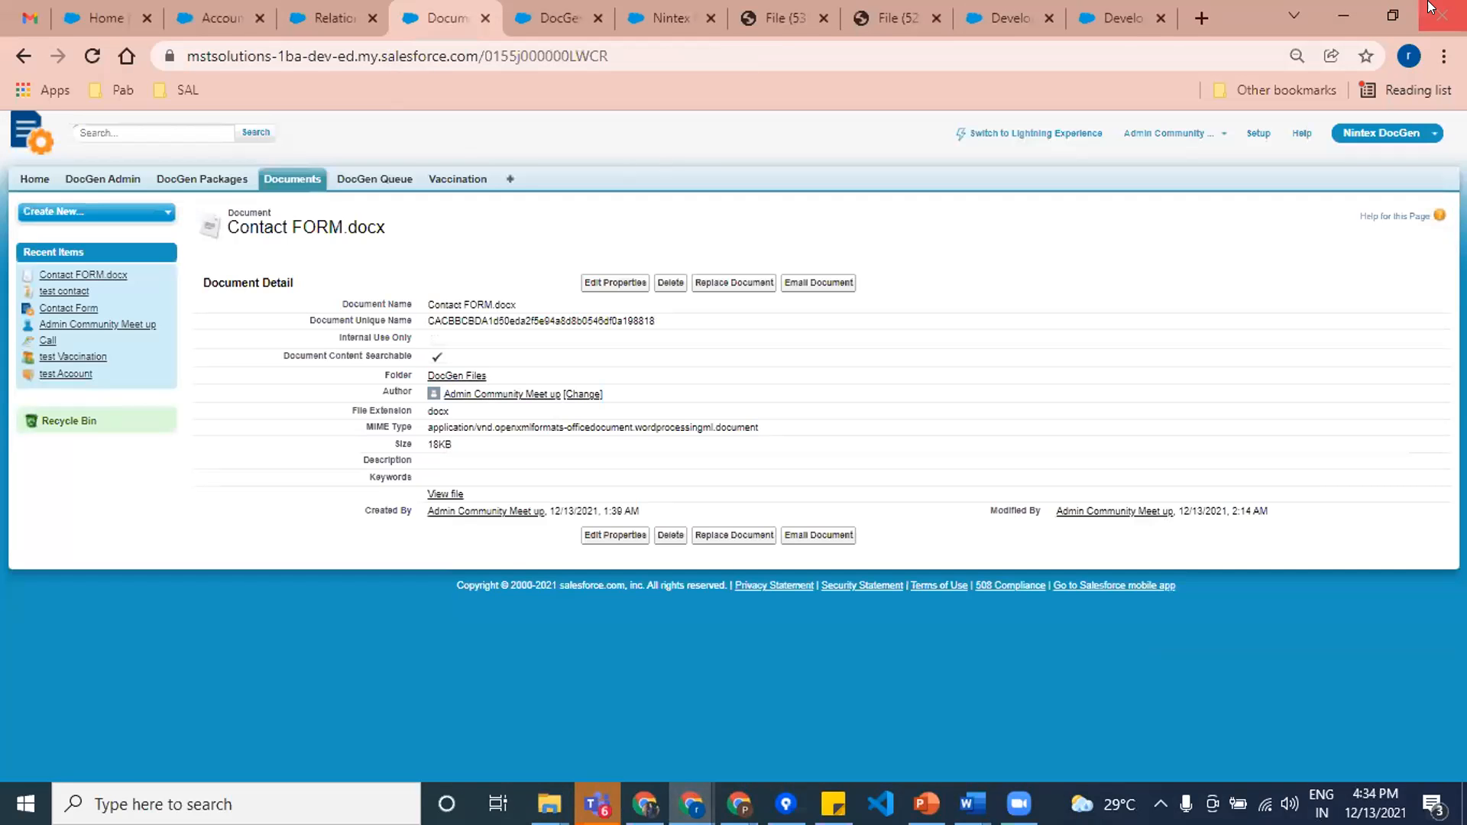
pyautogui.click(1393, 16)
pyautogui.click(752, 168)
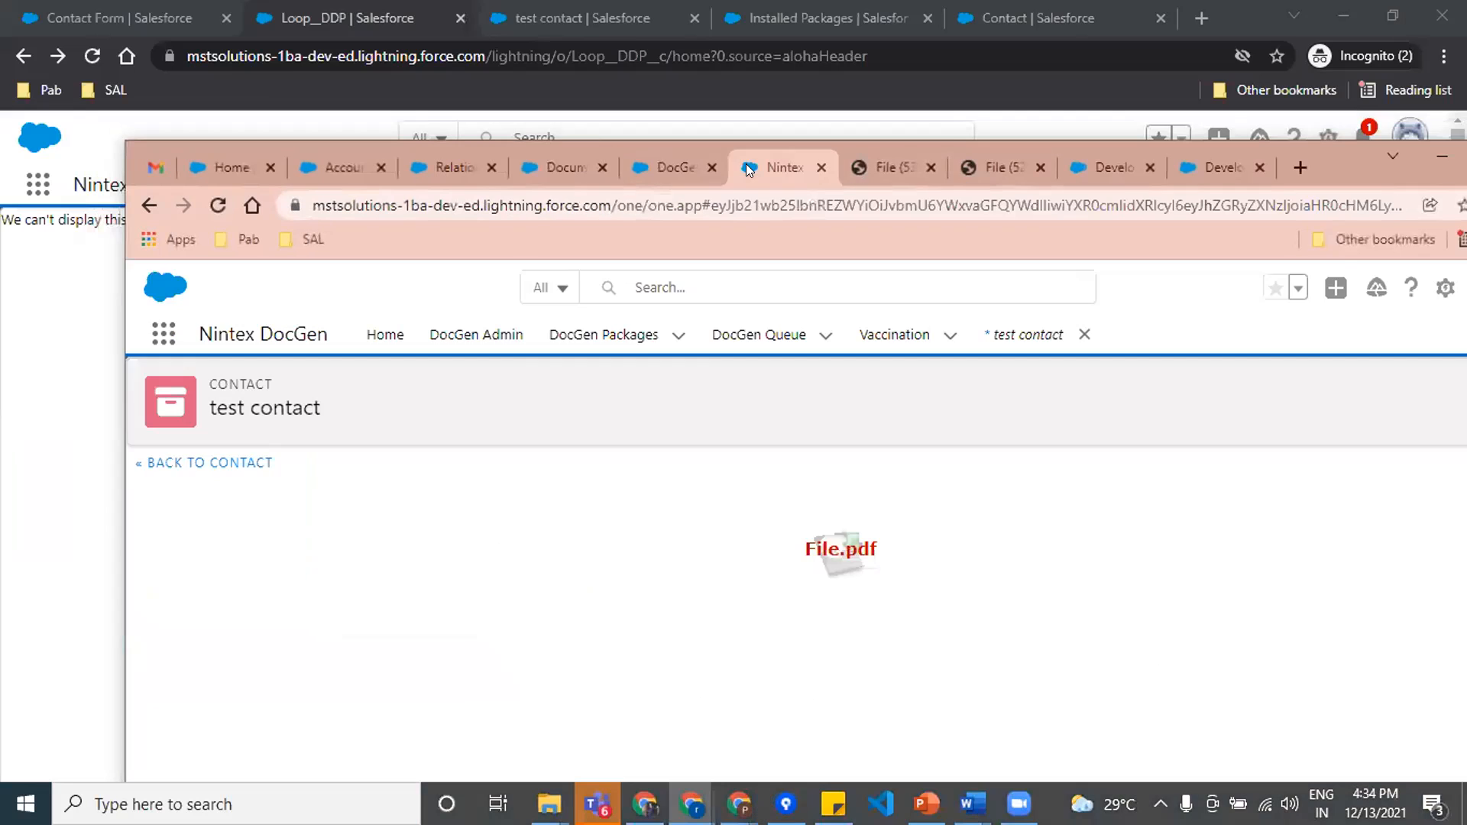
pyautogui.click(595, 336)
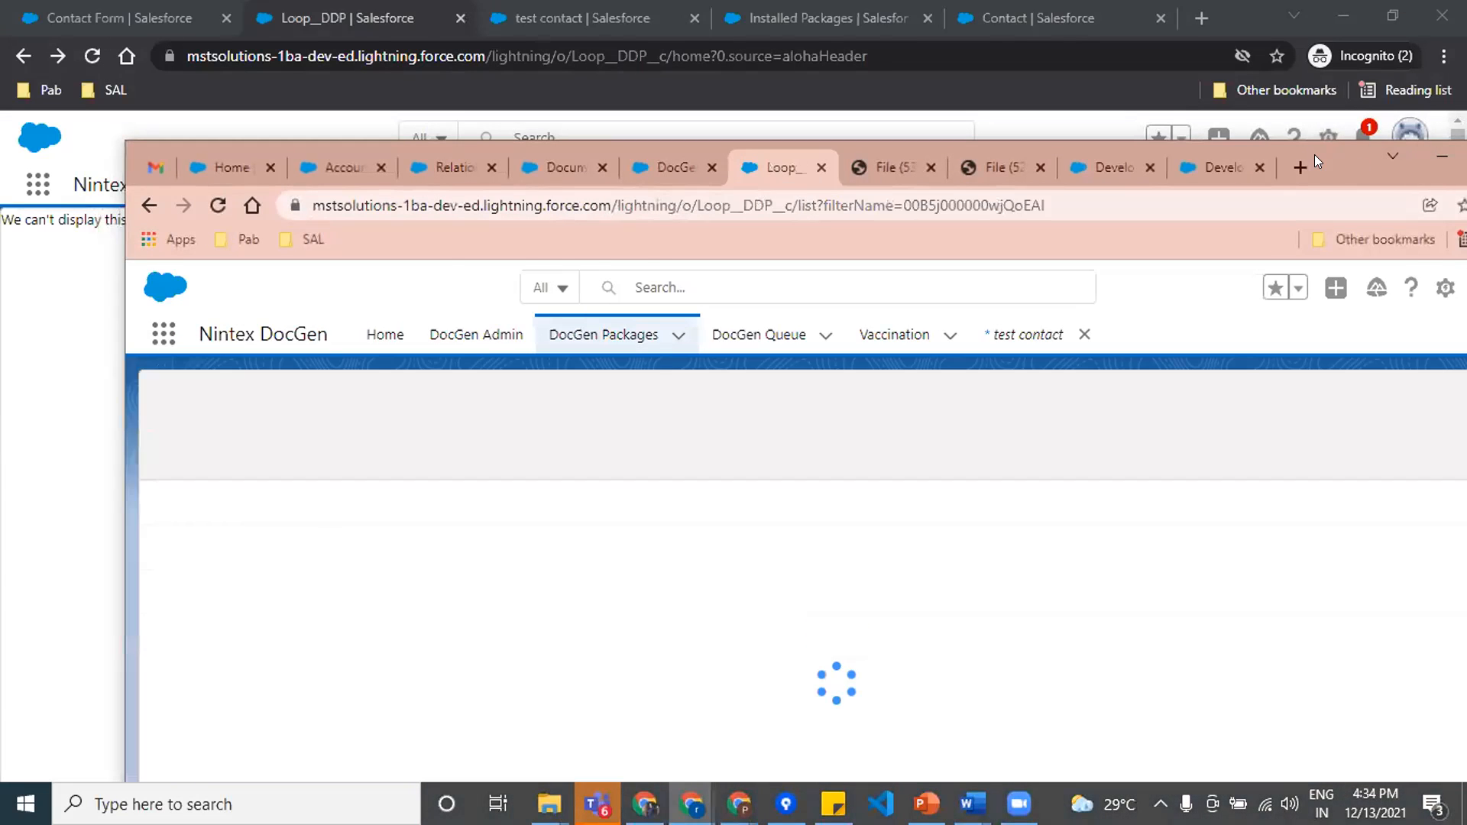
pyautogui.moveTo(1314, 154); pyautogui.dragTo(1203, 112)
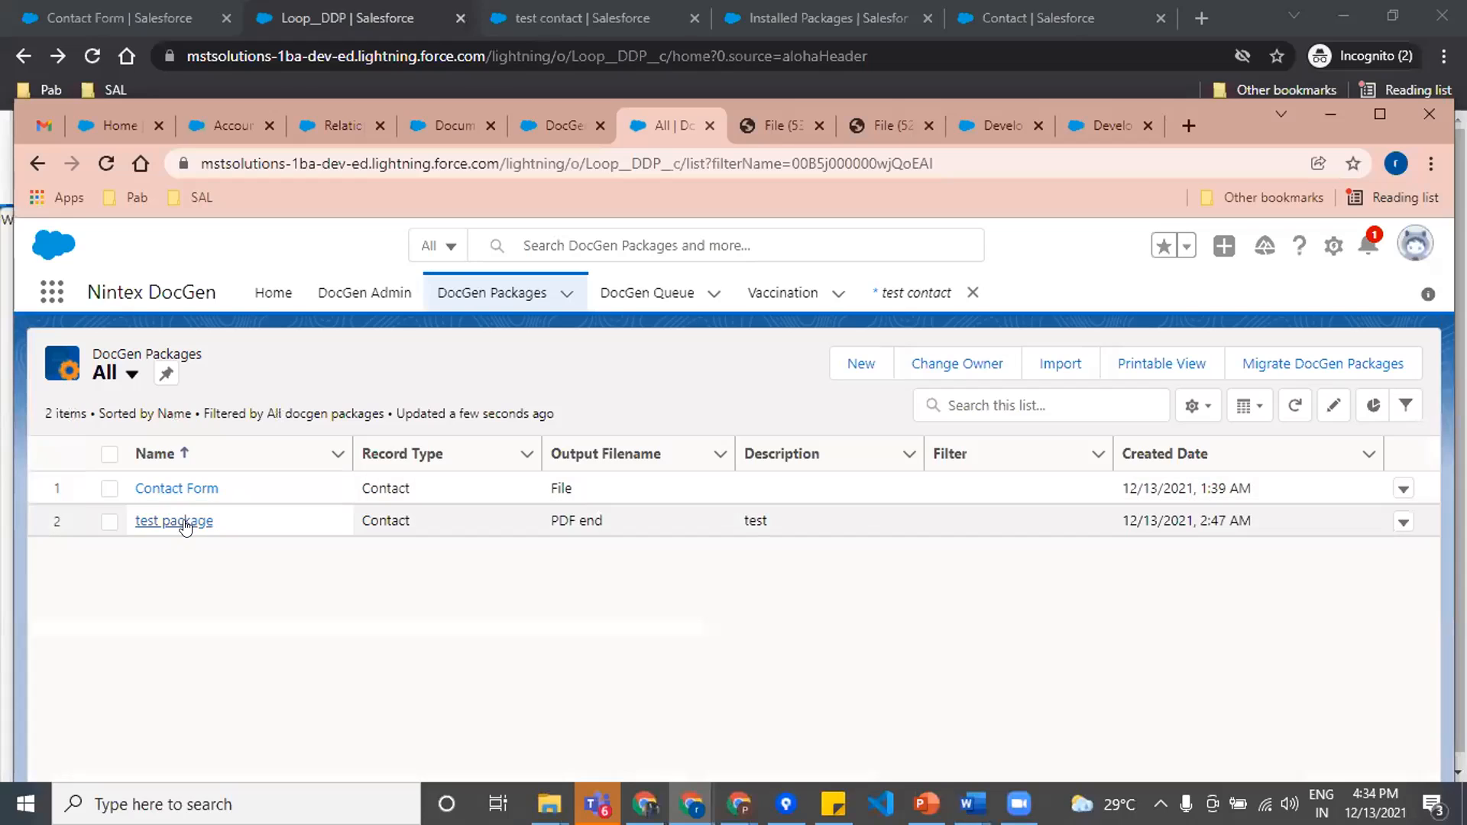
# Step: Open the Contact Form package and bring up its Vaccination SOQL query relationship for editing
pyautogui.click(181, 488)
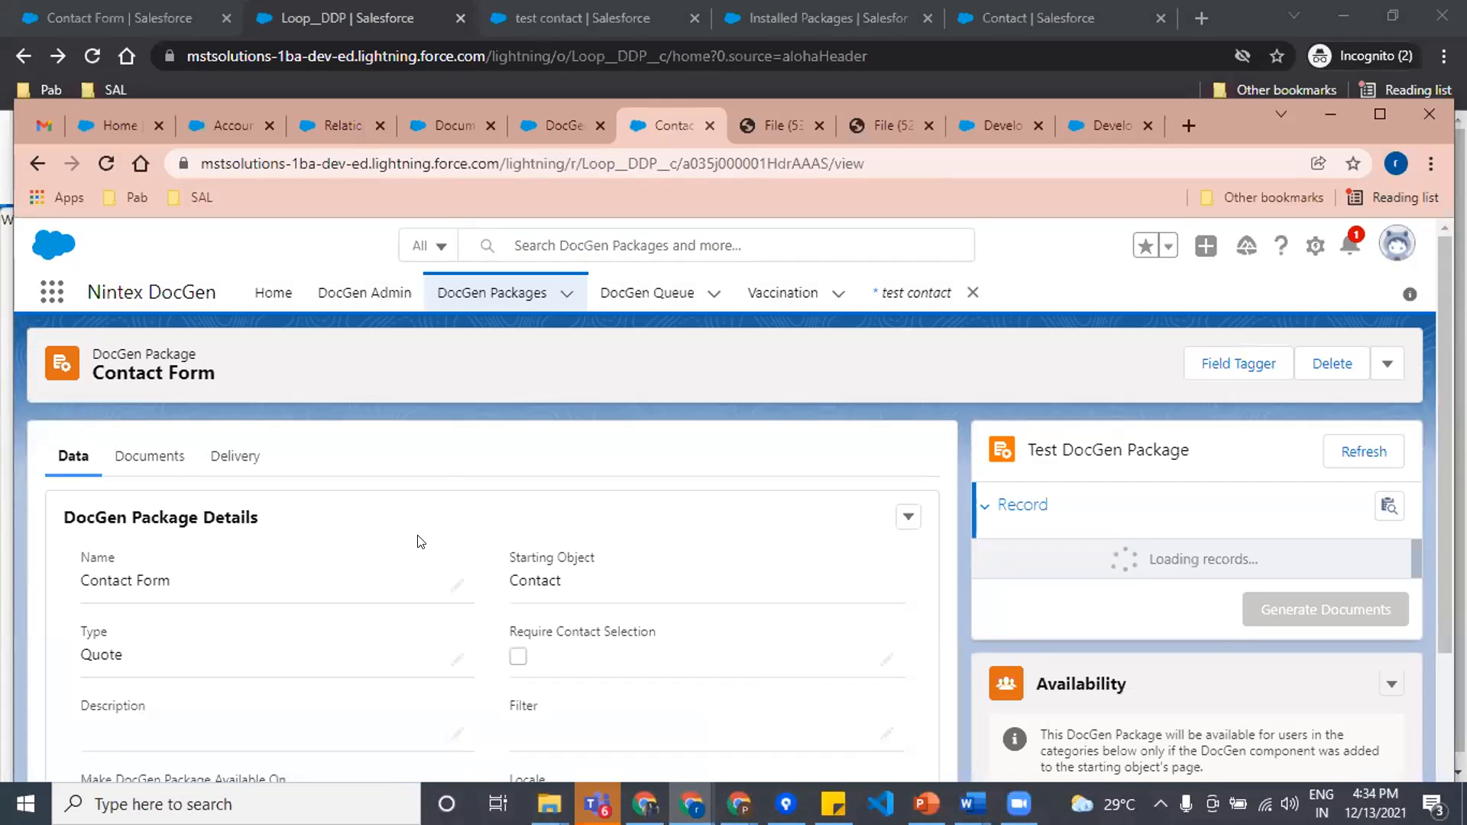
pyautogui.scroll(-3, 417, 541)
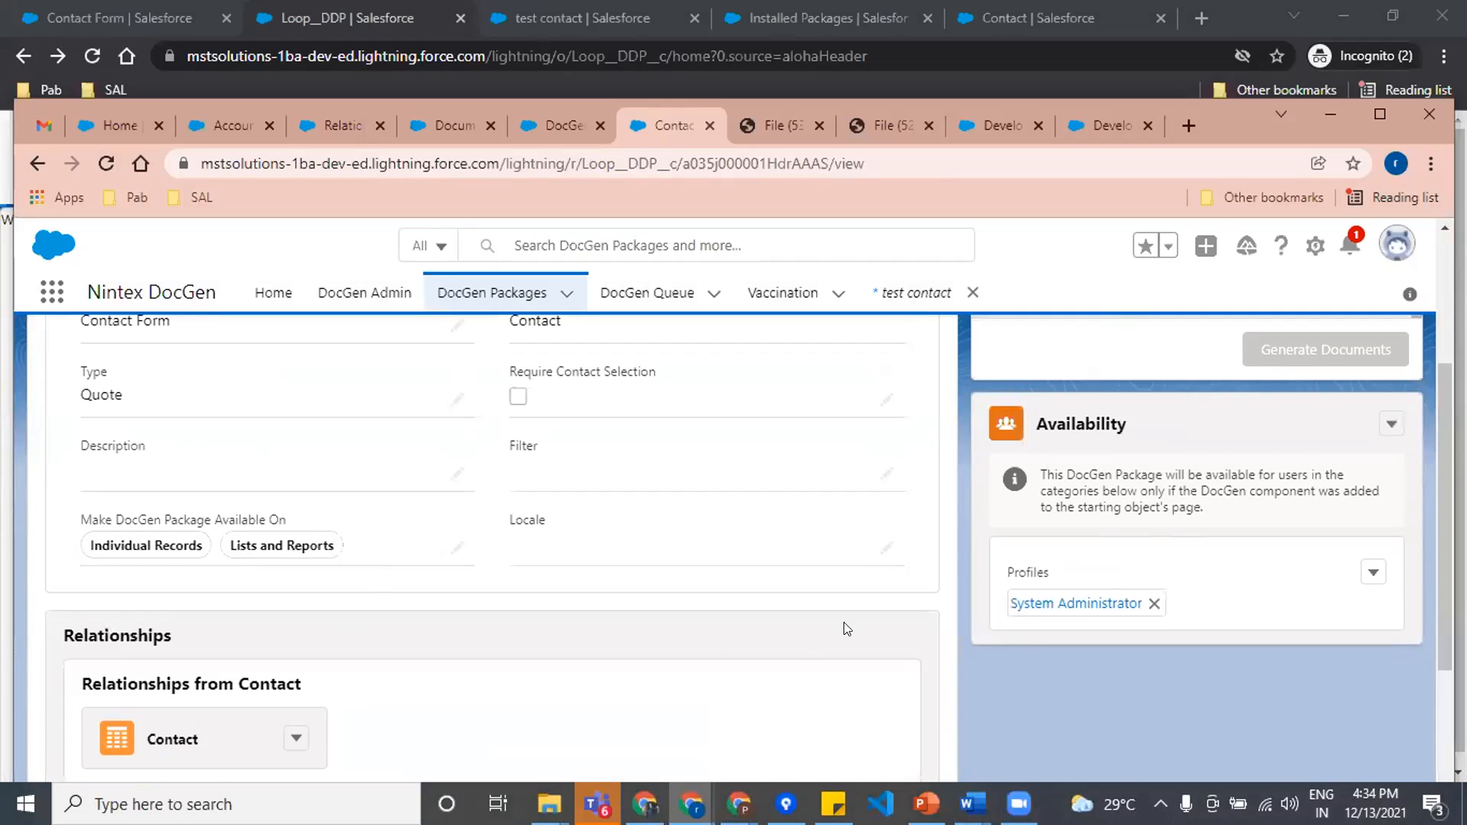
pyautogui.scroll(-4, 301, 661)
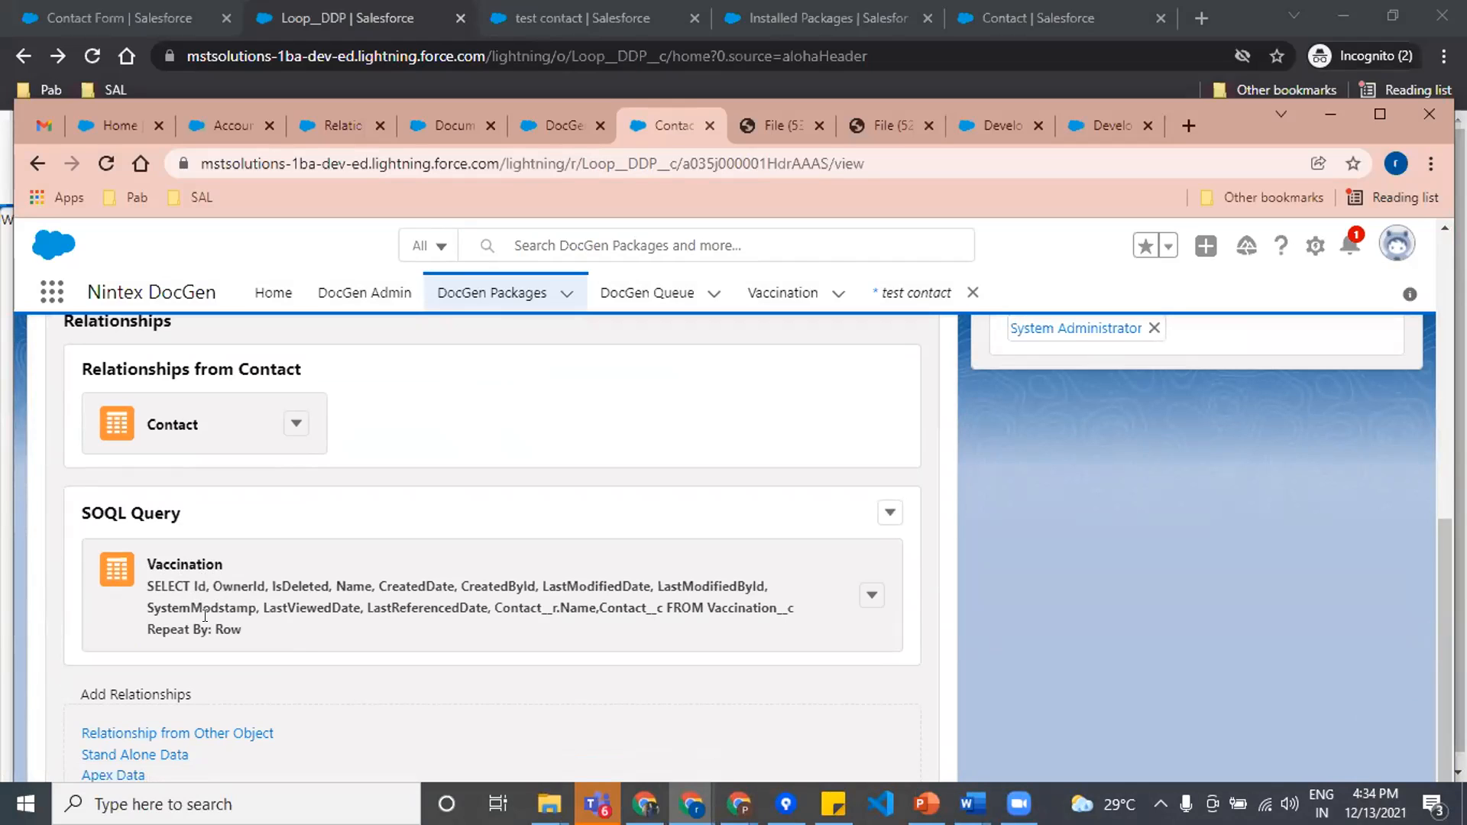
pyautogui.click(872, 595)
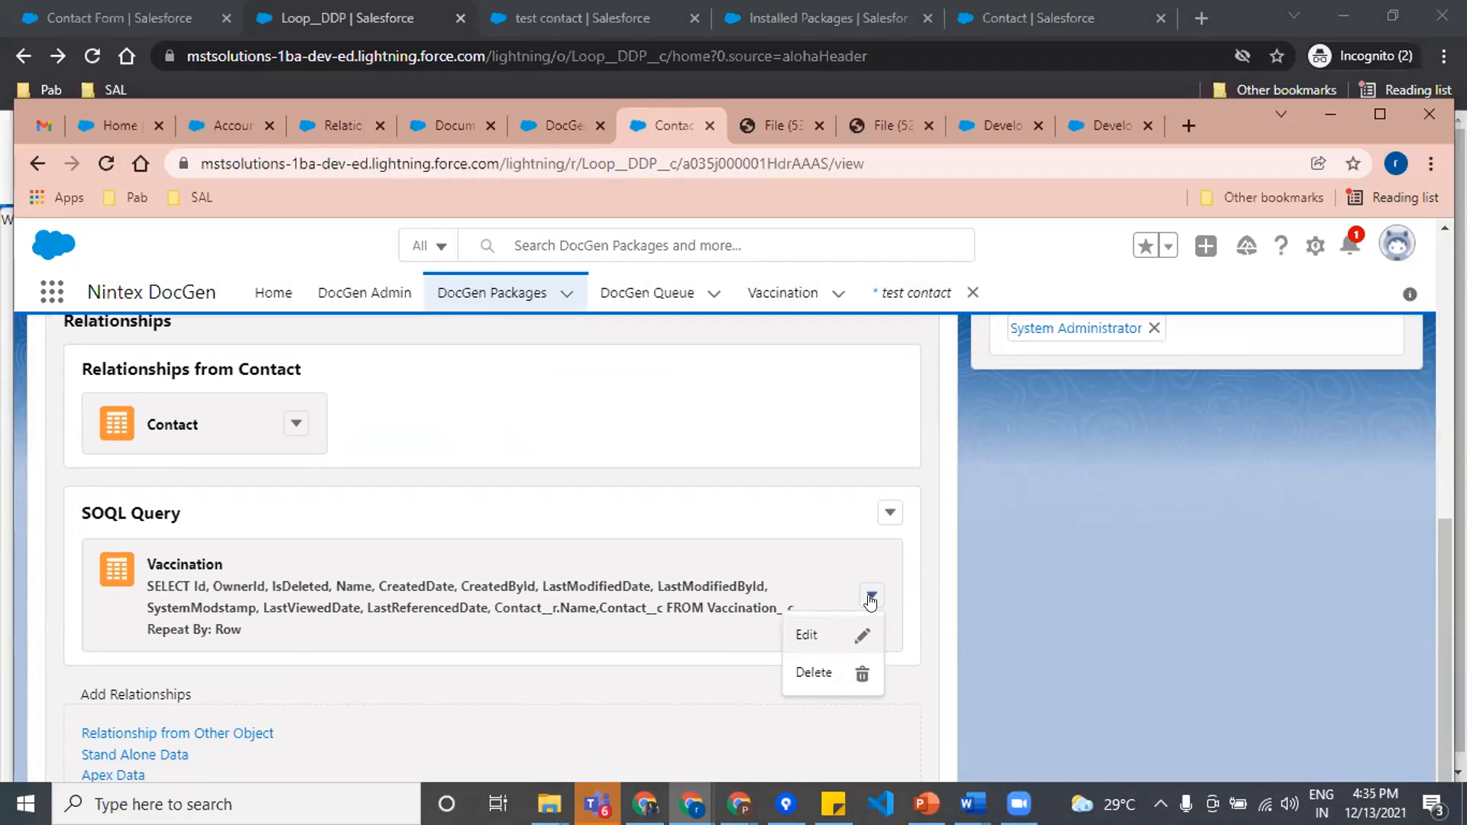
pyautogui.click(853, 645)
pyautogui.scroll(-3, 649, 626)
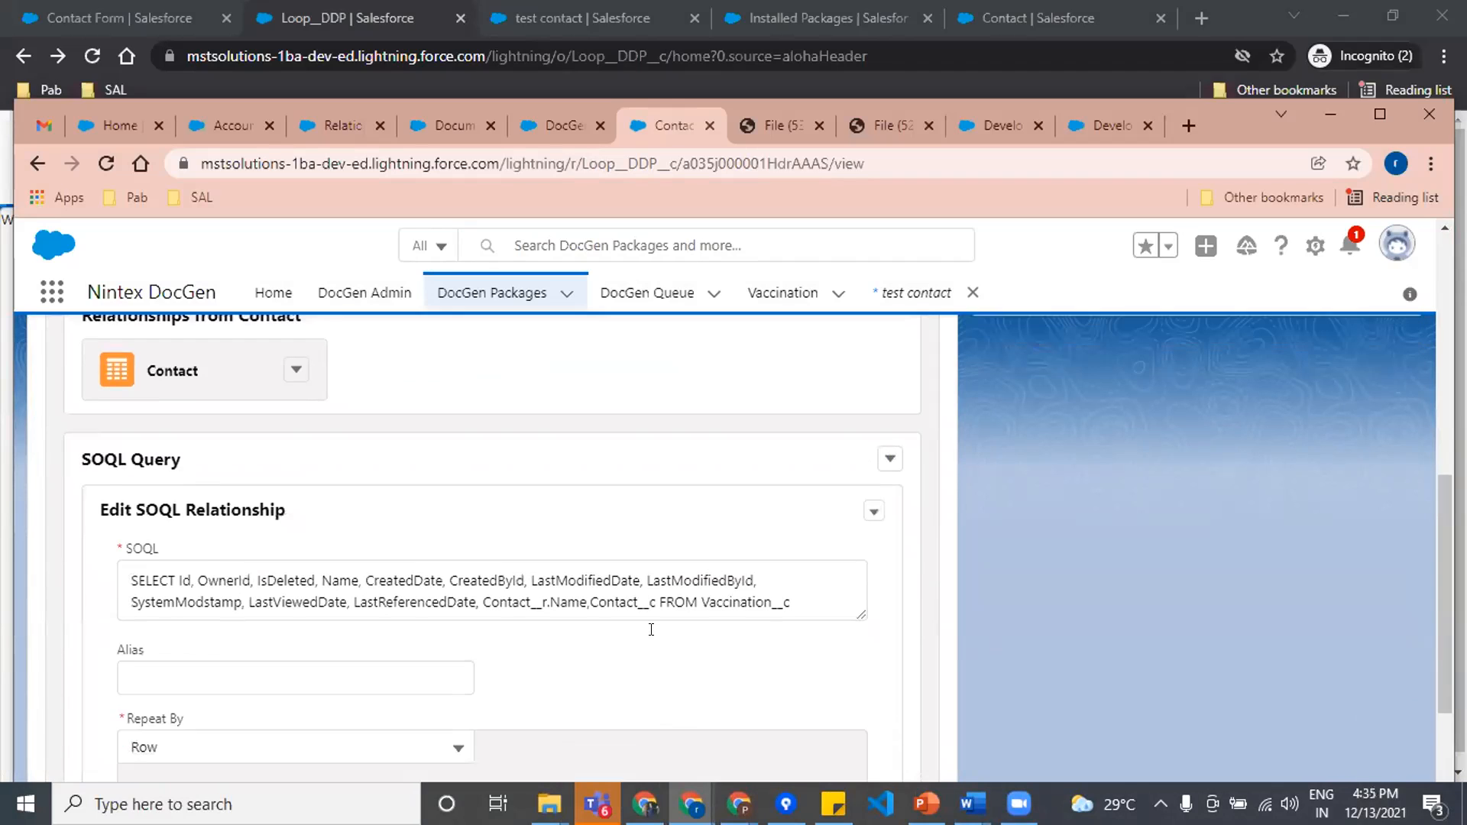
# Step: Examine the Alias field and the Repeat By options of the Vaccination SOQL relationship
pyautogui.click(132, 516)
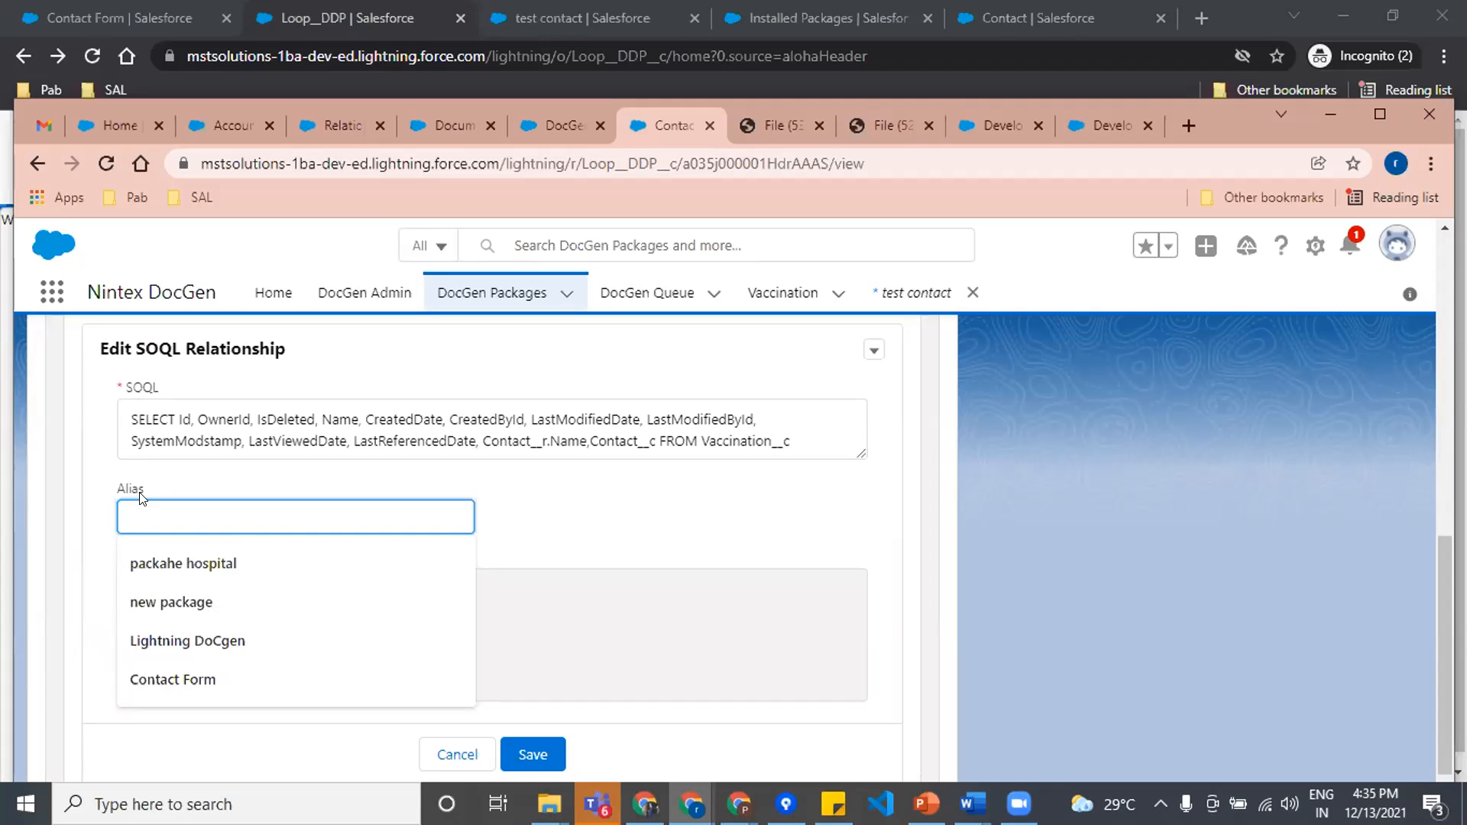
pyautogui.scroll(8, 1142, 418)
pyautogui.scroll(-5, 812, 524)
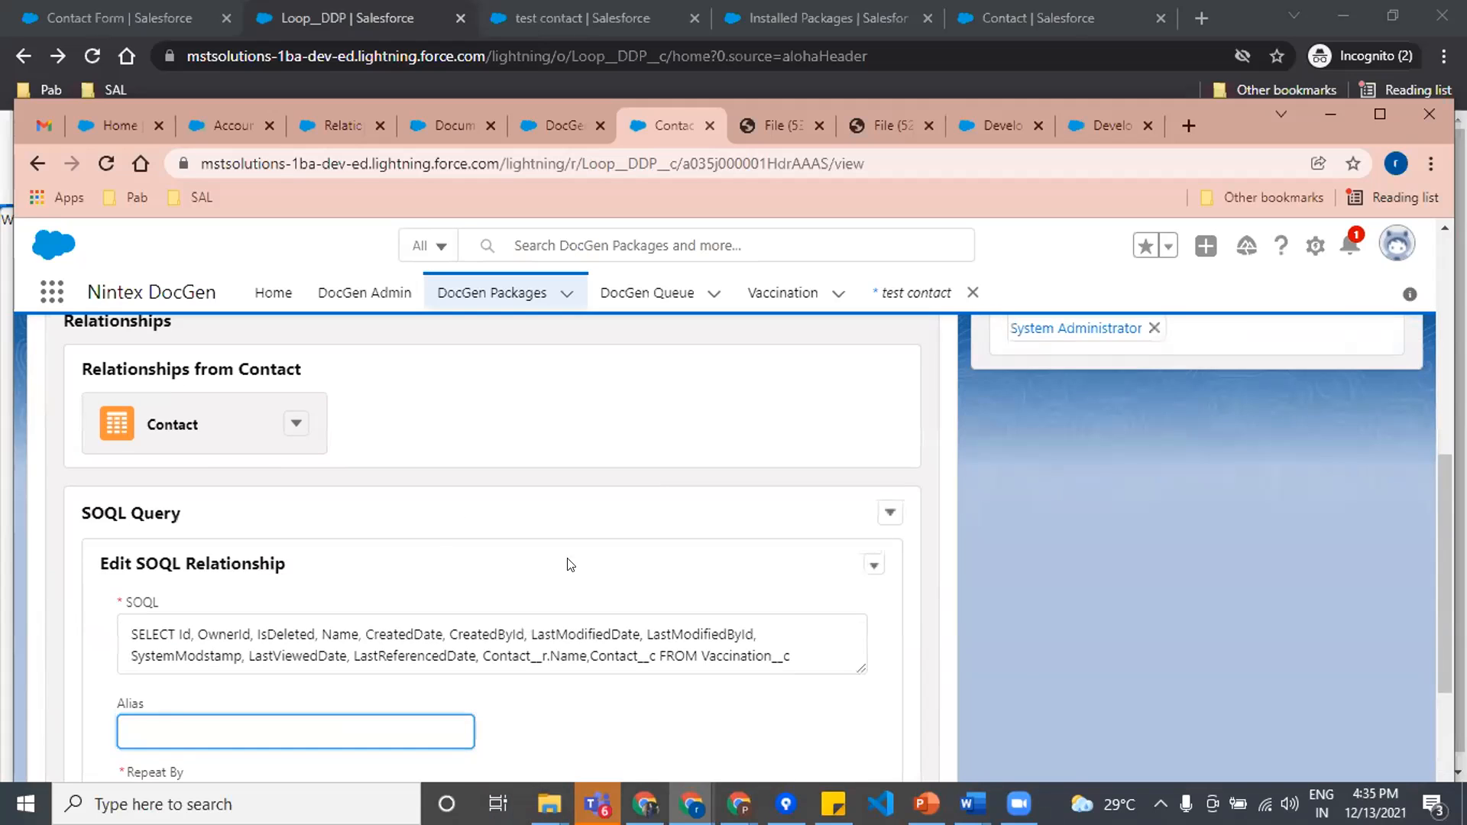
pyautogui.scroll(-3, 229, 596)
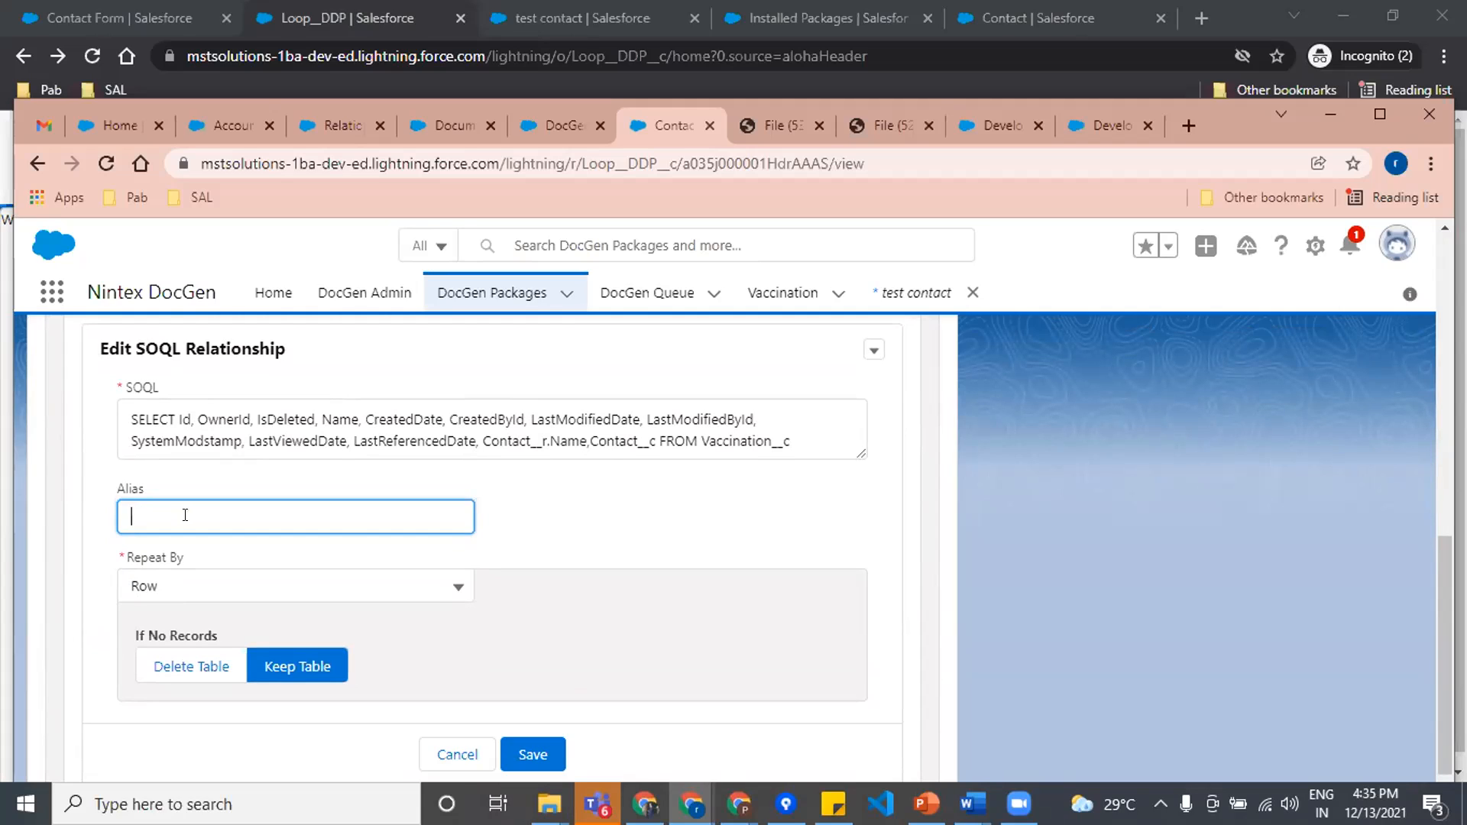
pyautogui.click(269, 596)
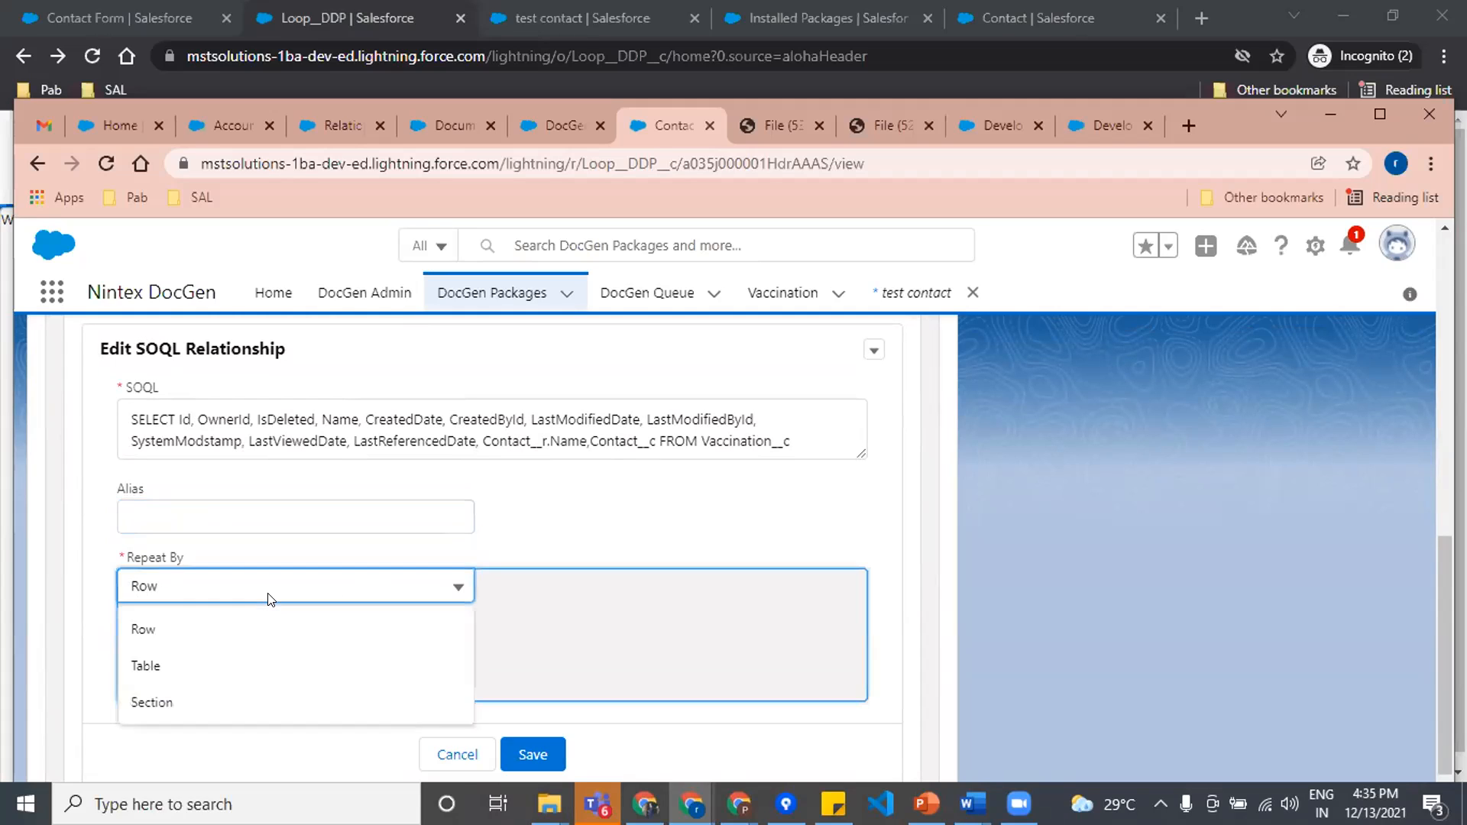
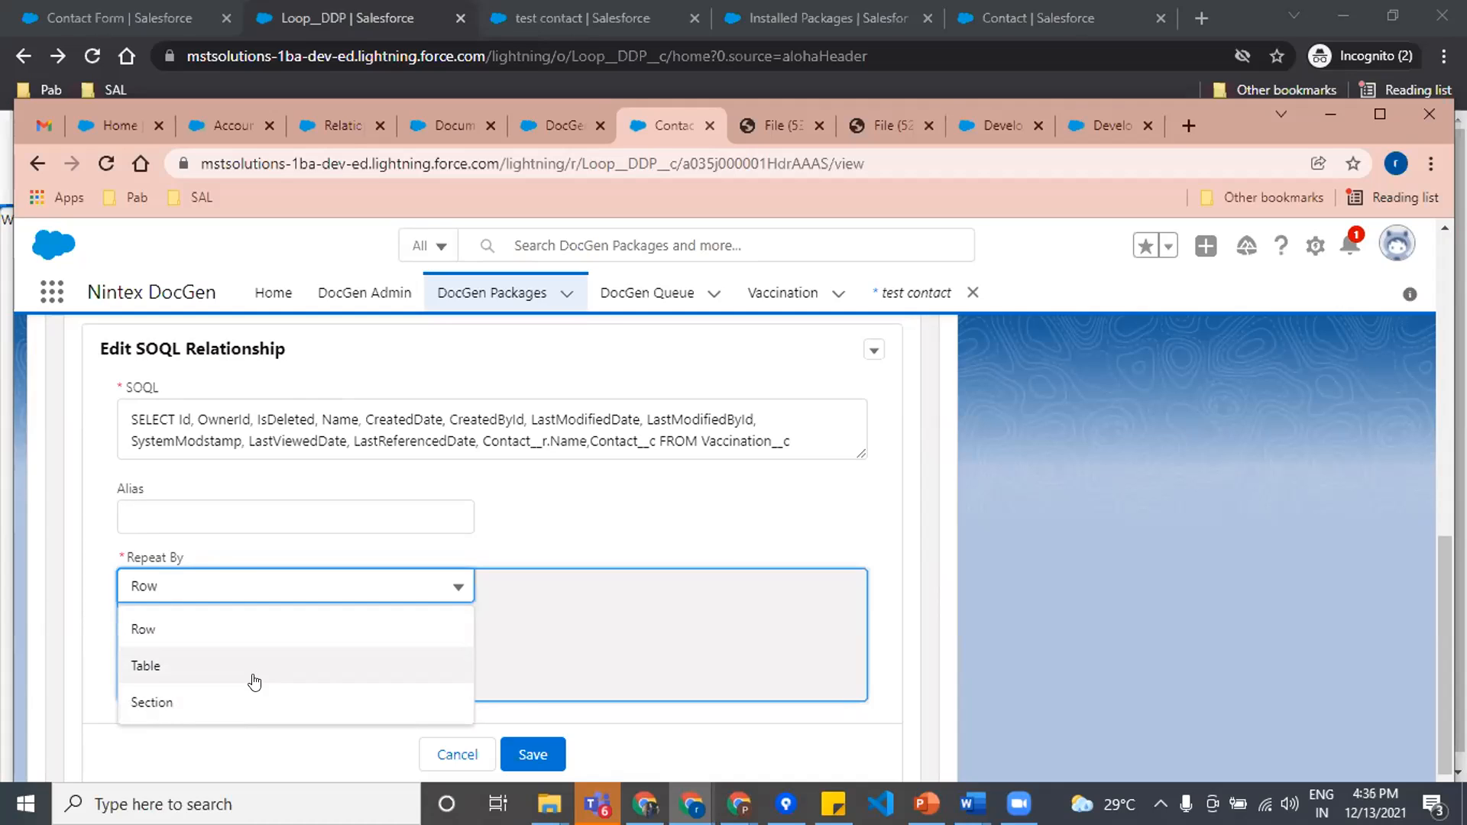
# Step: Switch to the Contact FORM document in Word and review its merge tags, especially the Vaccination table start tag and conditional fields
pyautogui.click(971, 804)
pyautogui.click(923, 754)
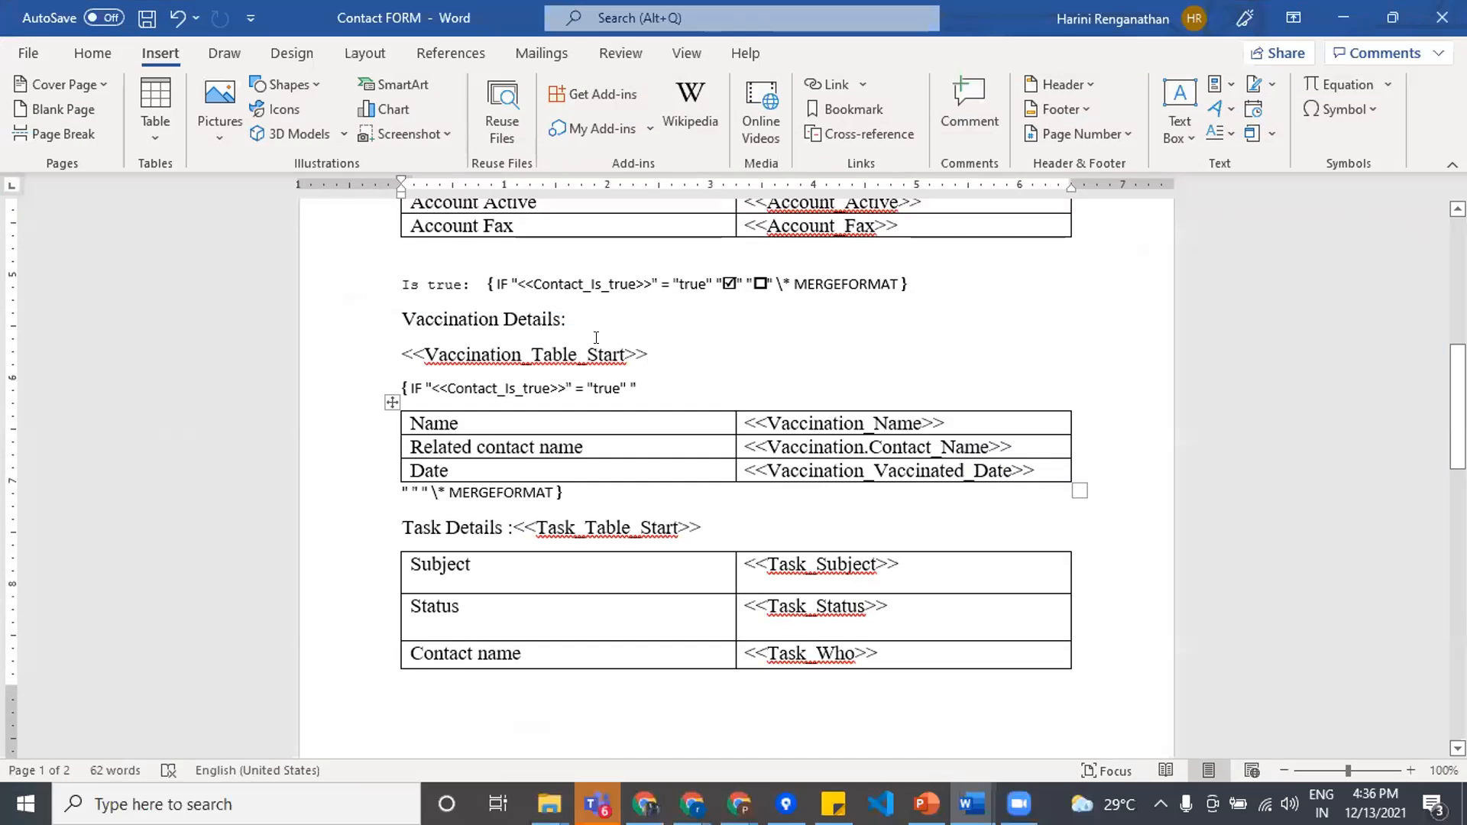
pyautogui.scroll(5, 386, 334)
pyautogui.scroll(3, 350, 304)
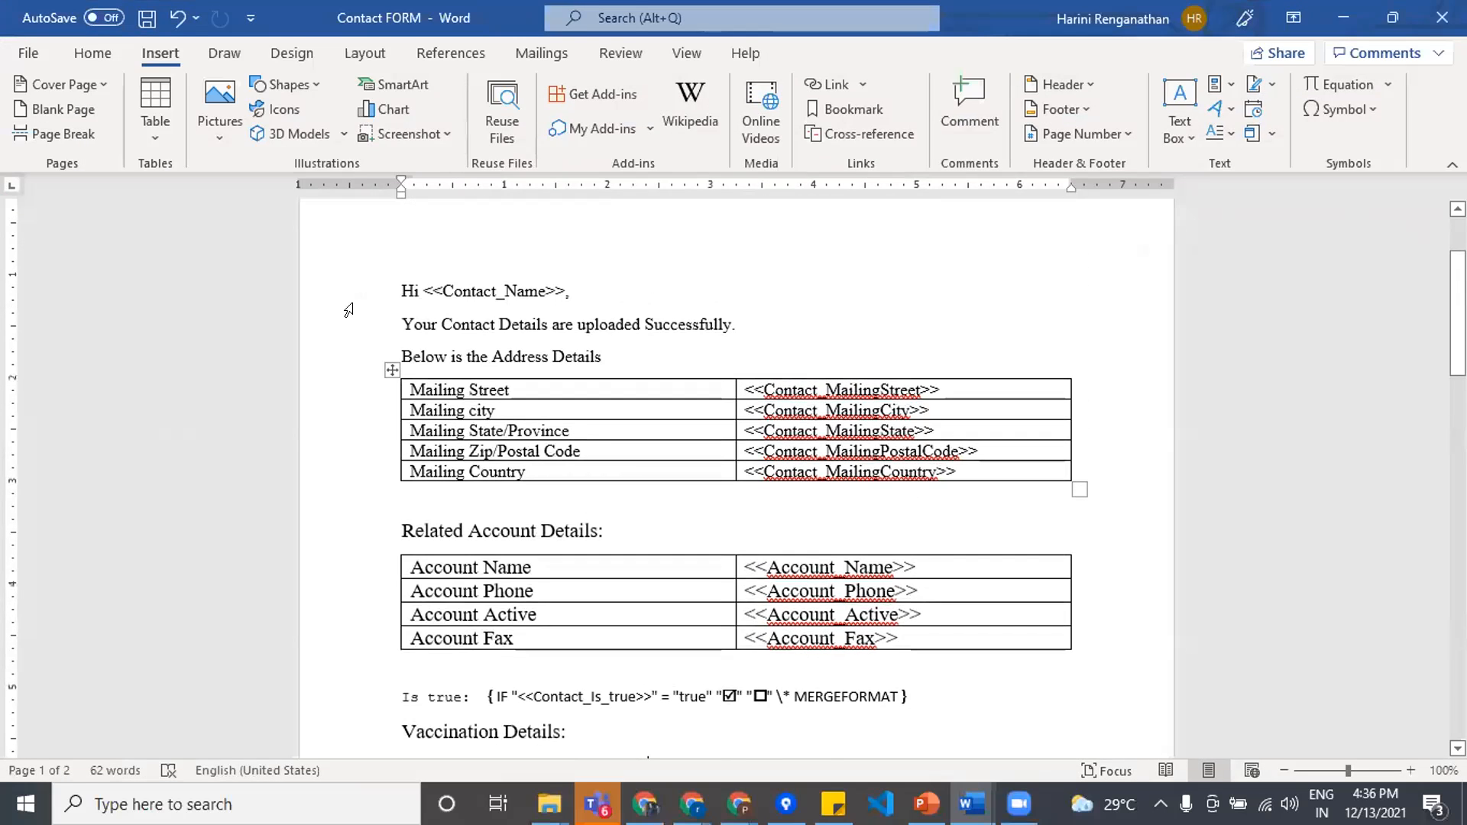
pyautogui.scroll(-4, 599, 455)
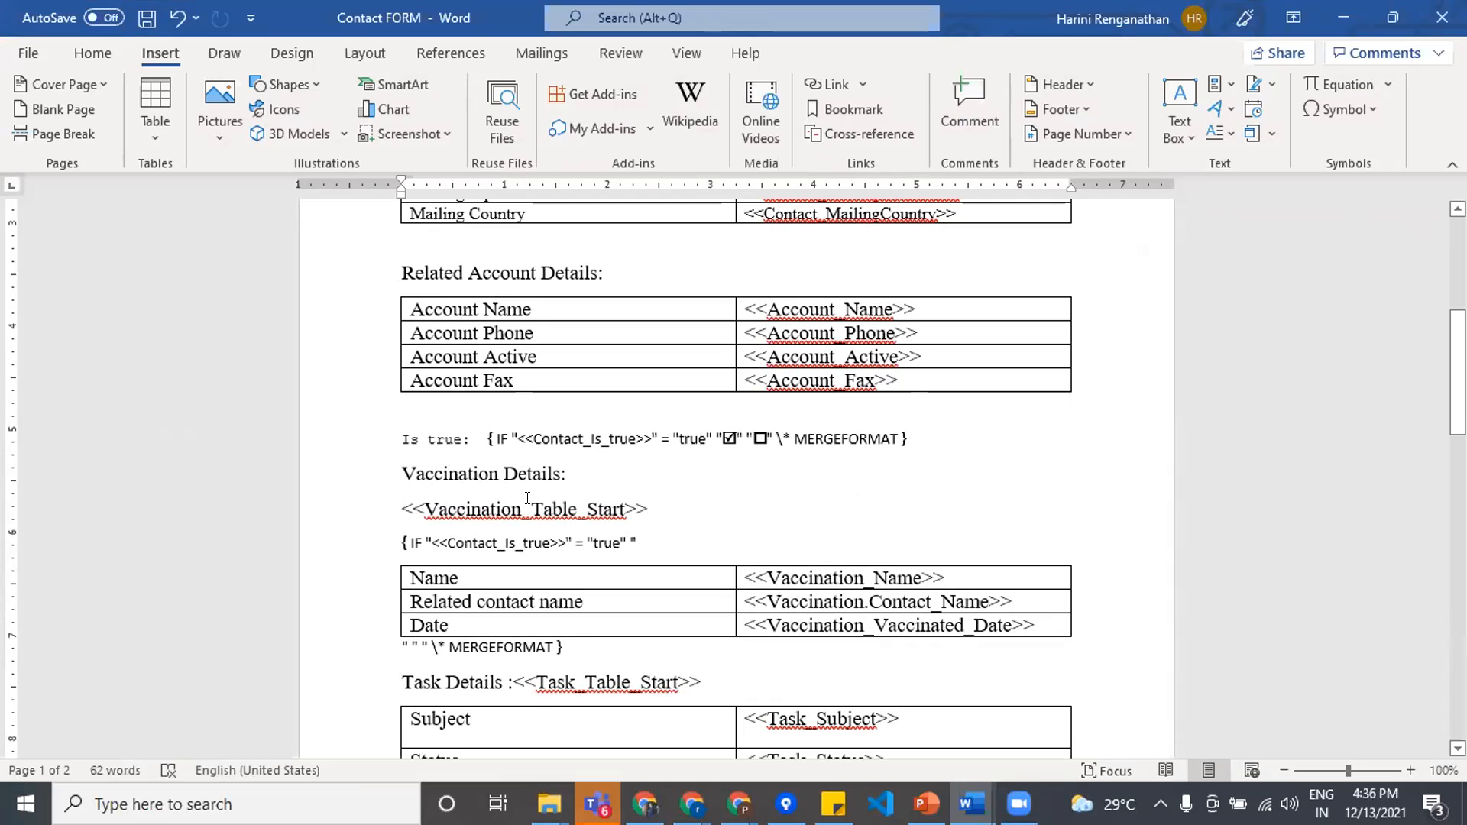
pyautogui.scroll(-1, 583, 507)
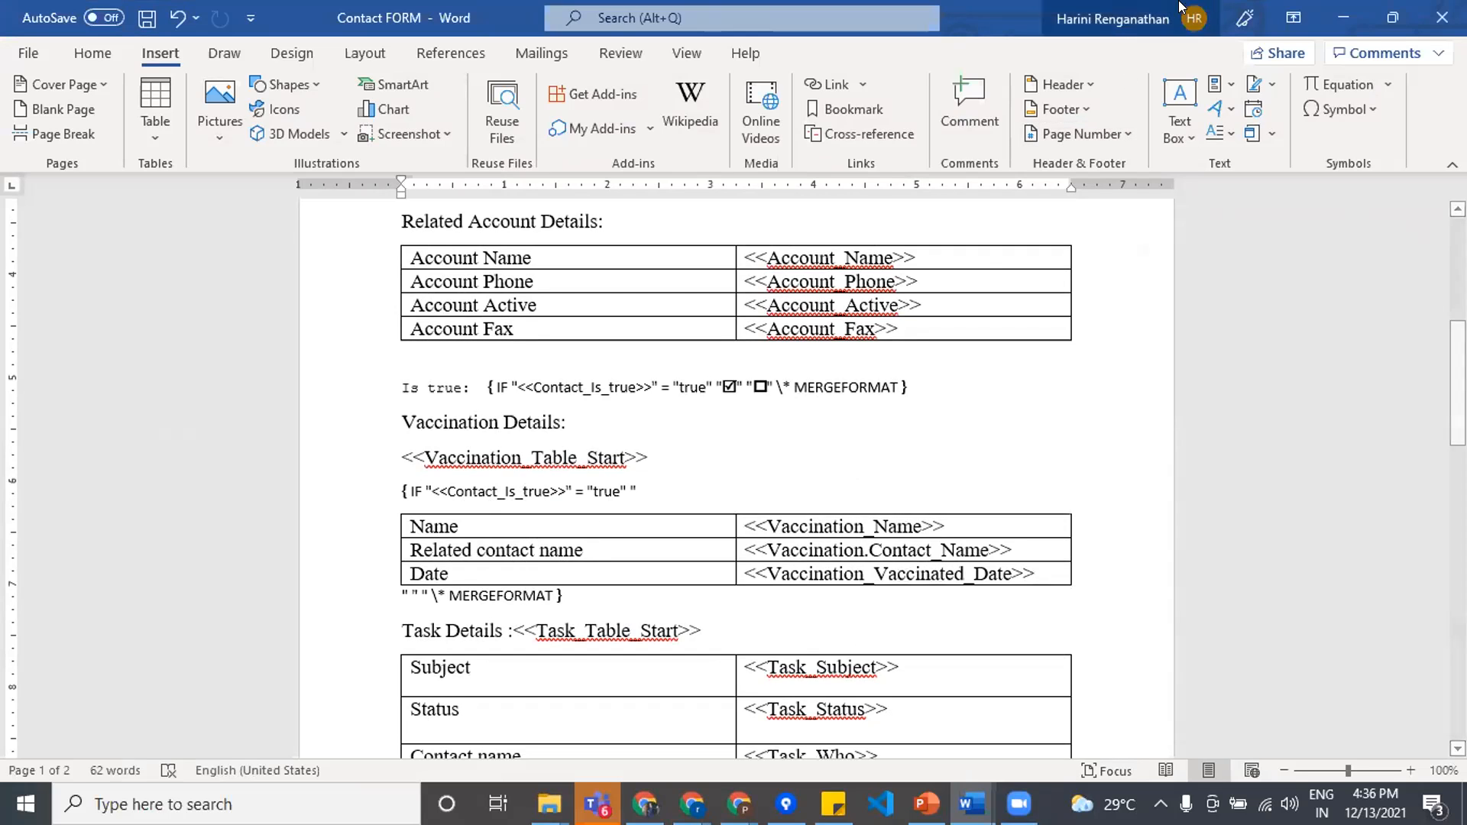
pyautogui.click(1361, 23)
# Step: Try Table as the Repeat By option of the Vaccination SOQL relationship and cancel the edit
pyautogui.scroll(-2, 383, 557)
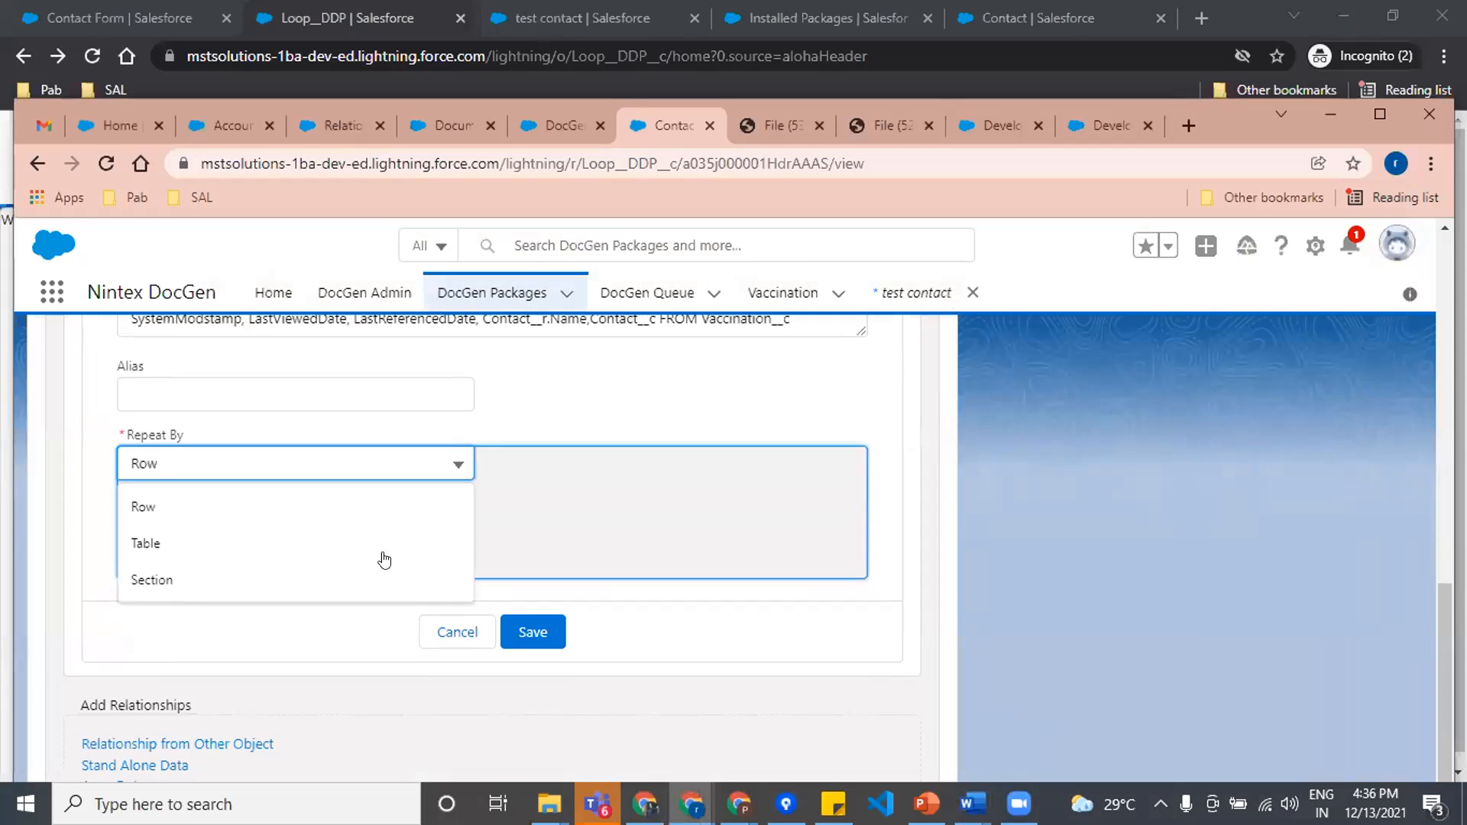
pyautogui.click(193, 539)
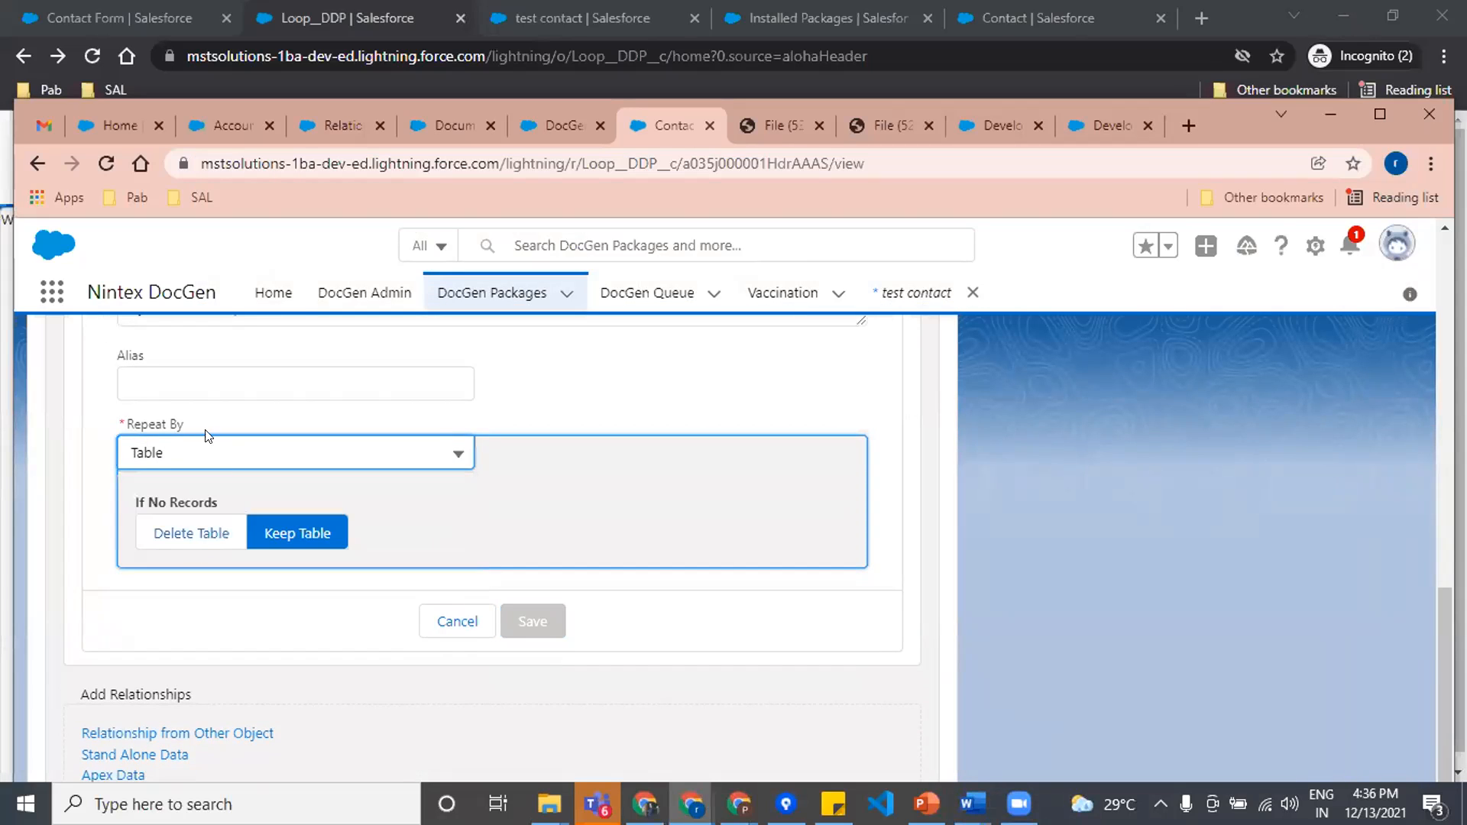
pyautogui.click(457, 621)
# Step: Open the Field Tagger for the Contact Form package and list the tags of the Vaccination (SOQL) object
pyautogui.scroll(5, 1022, 568)
pyautogui.scroll(2, 1023, 568)
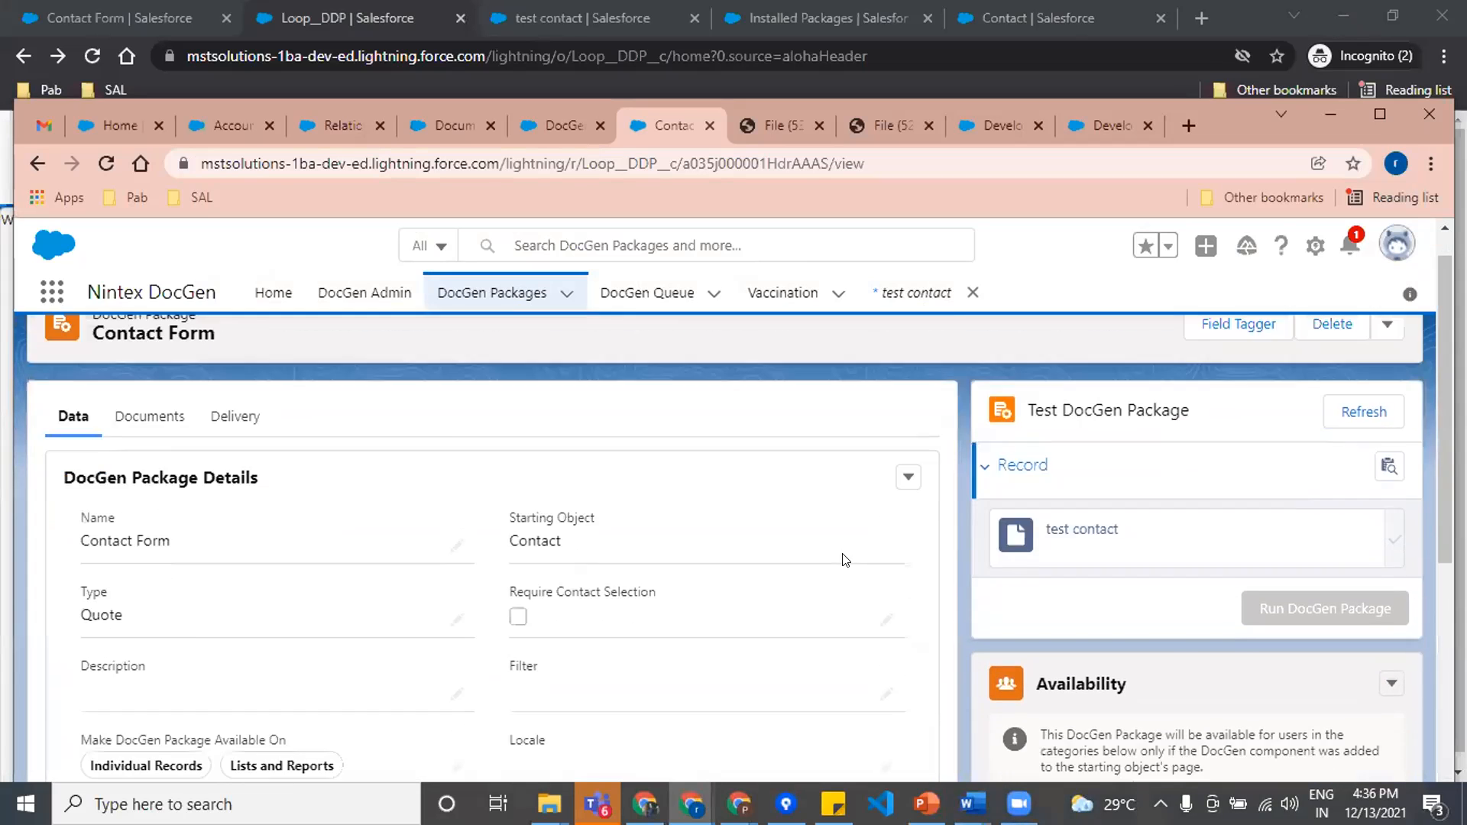
pyautogui.click(1232, 370)
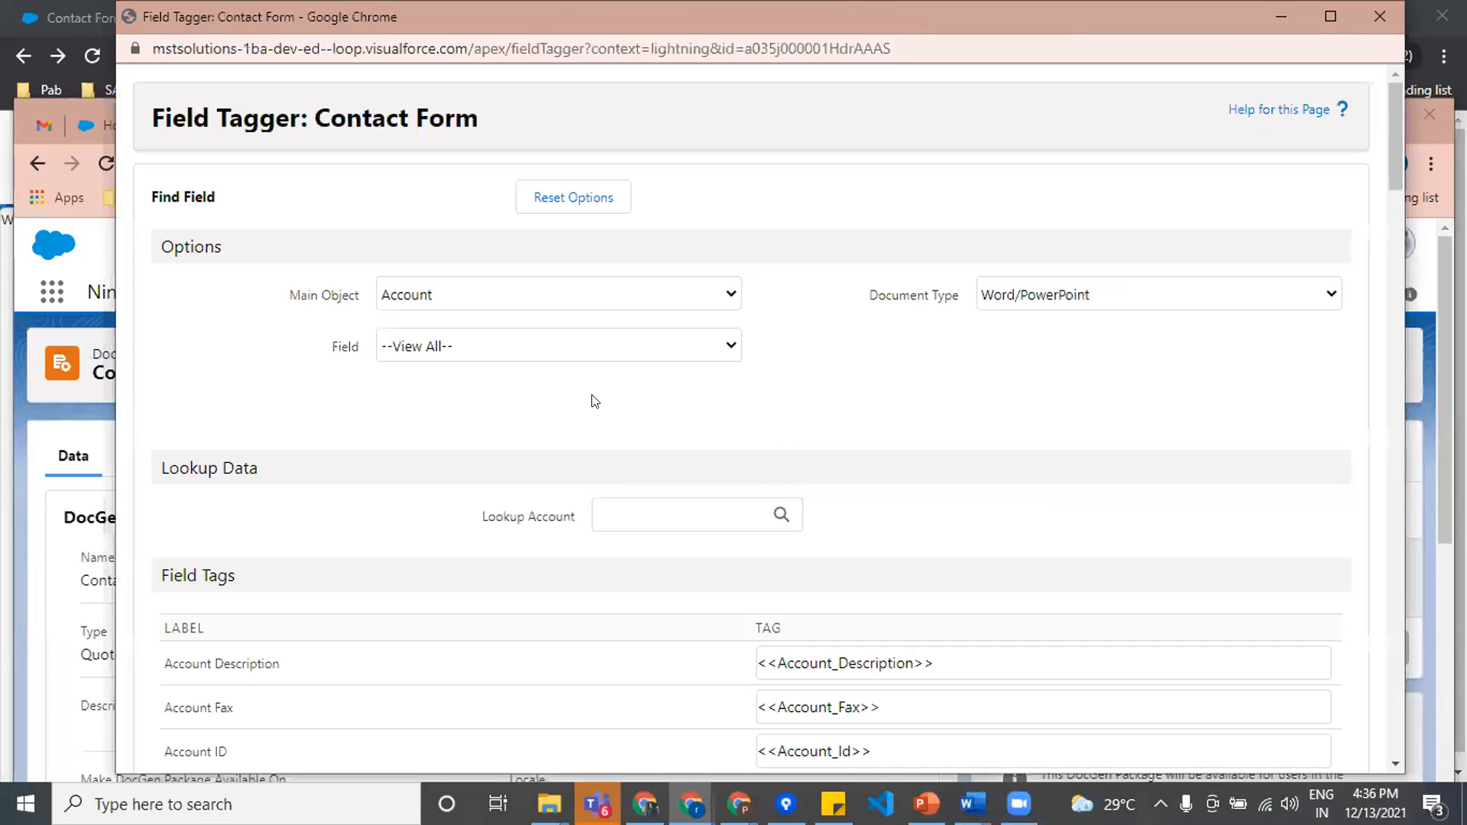
pyautogui.click(527, 291)
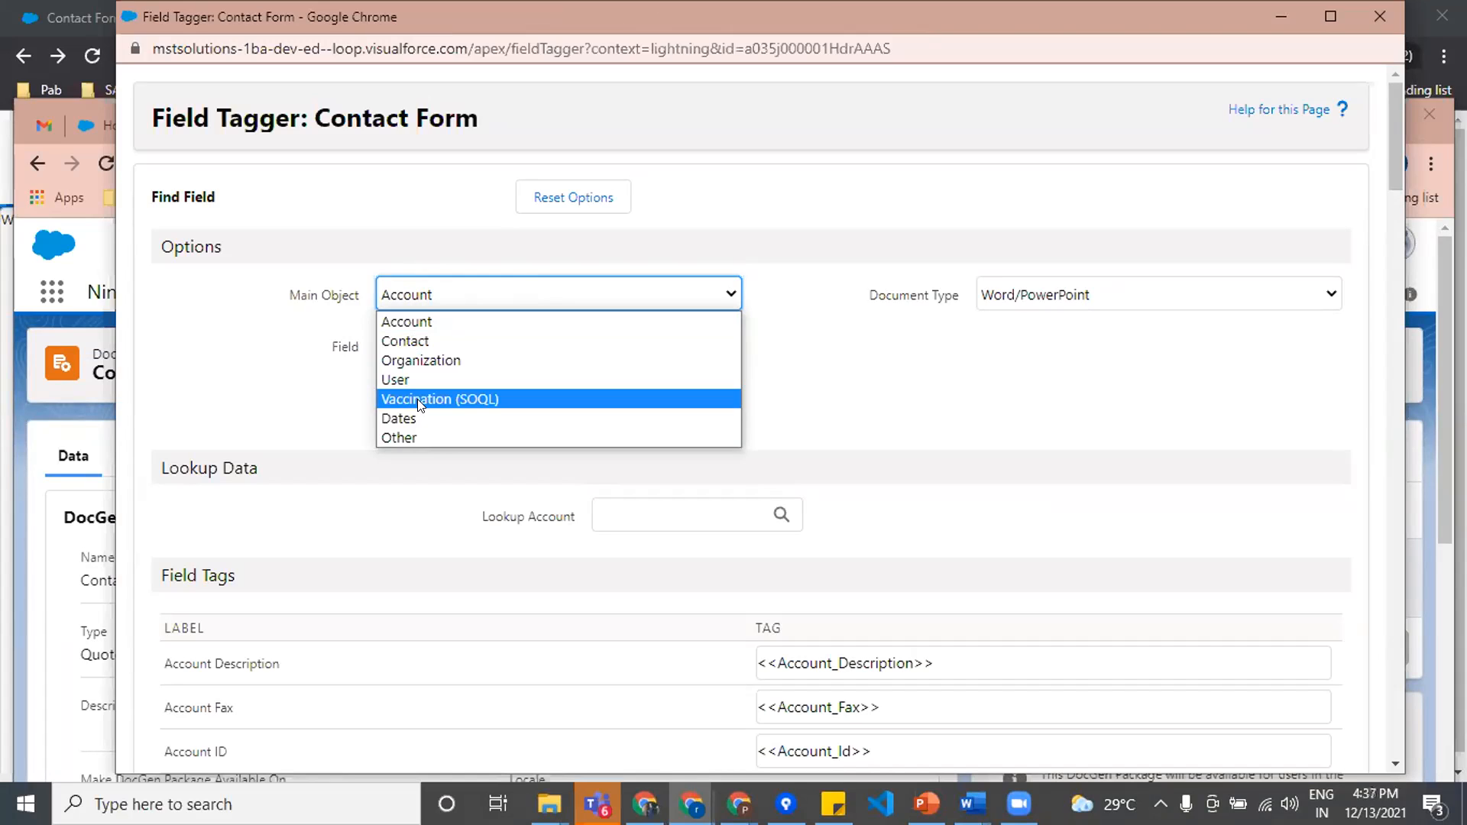
pyautogui.click(457, 399)
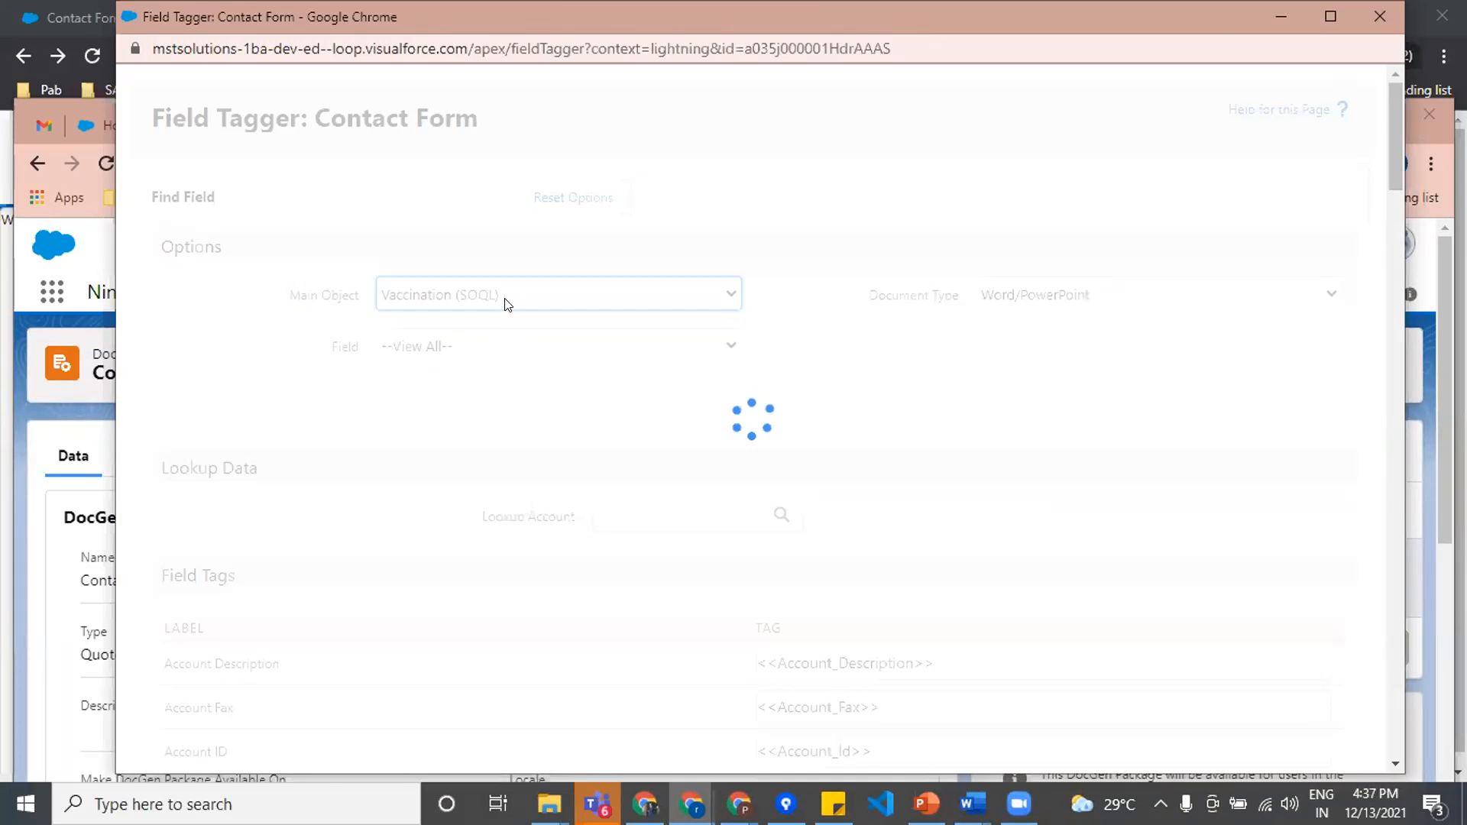
# Step: Examine the Vaccination field tags down to the Replicate Row tag <<Vaccination_Start>>, then minimize the Field Tagger window
pyautogui.scroll(-3, 913, 374)
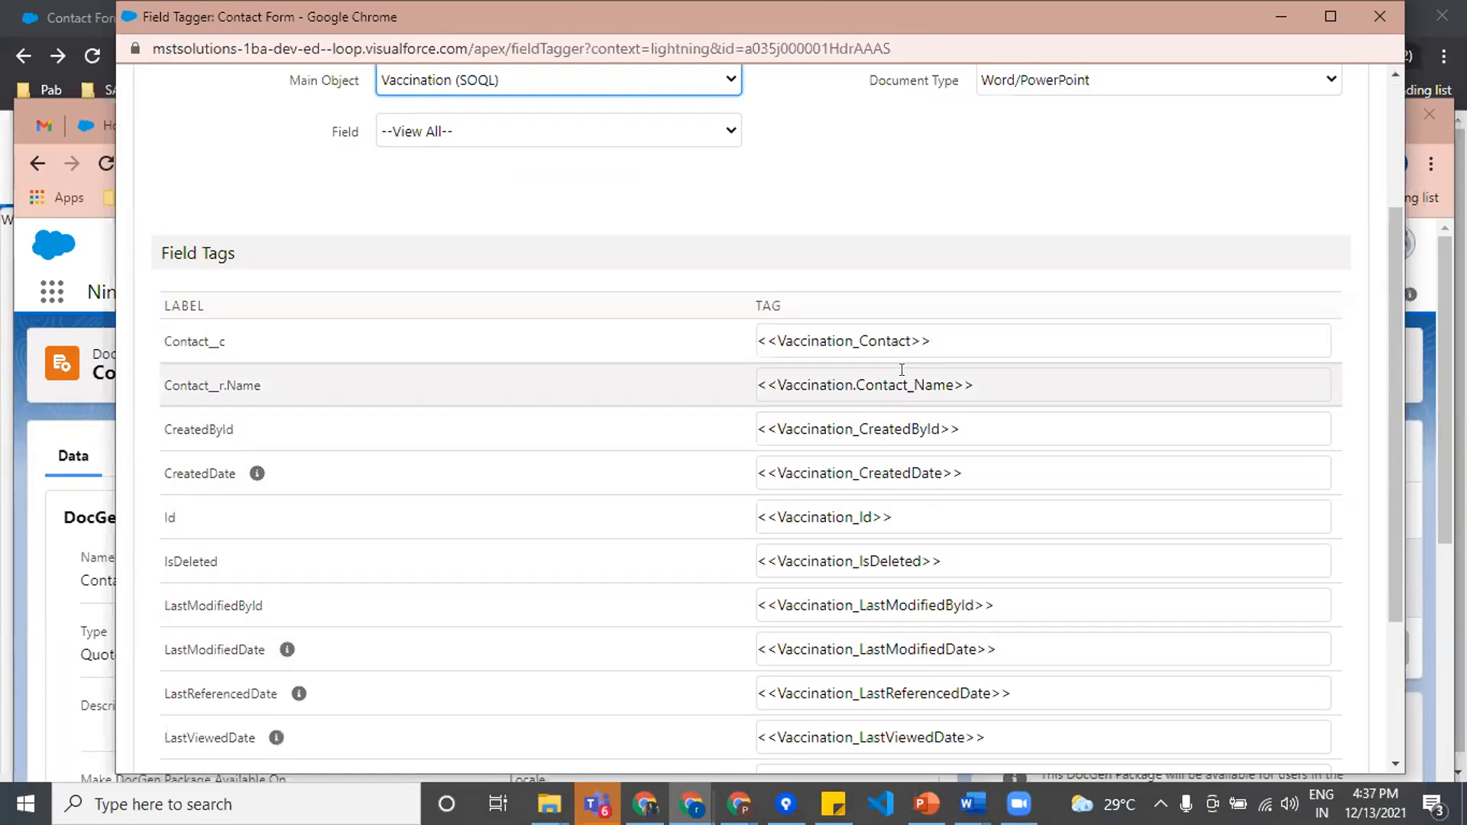
pyautogui.scroll(-3, 939, 542)
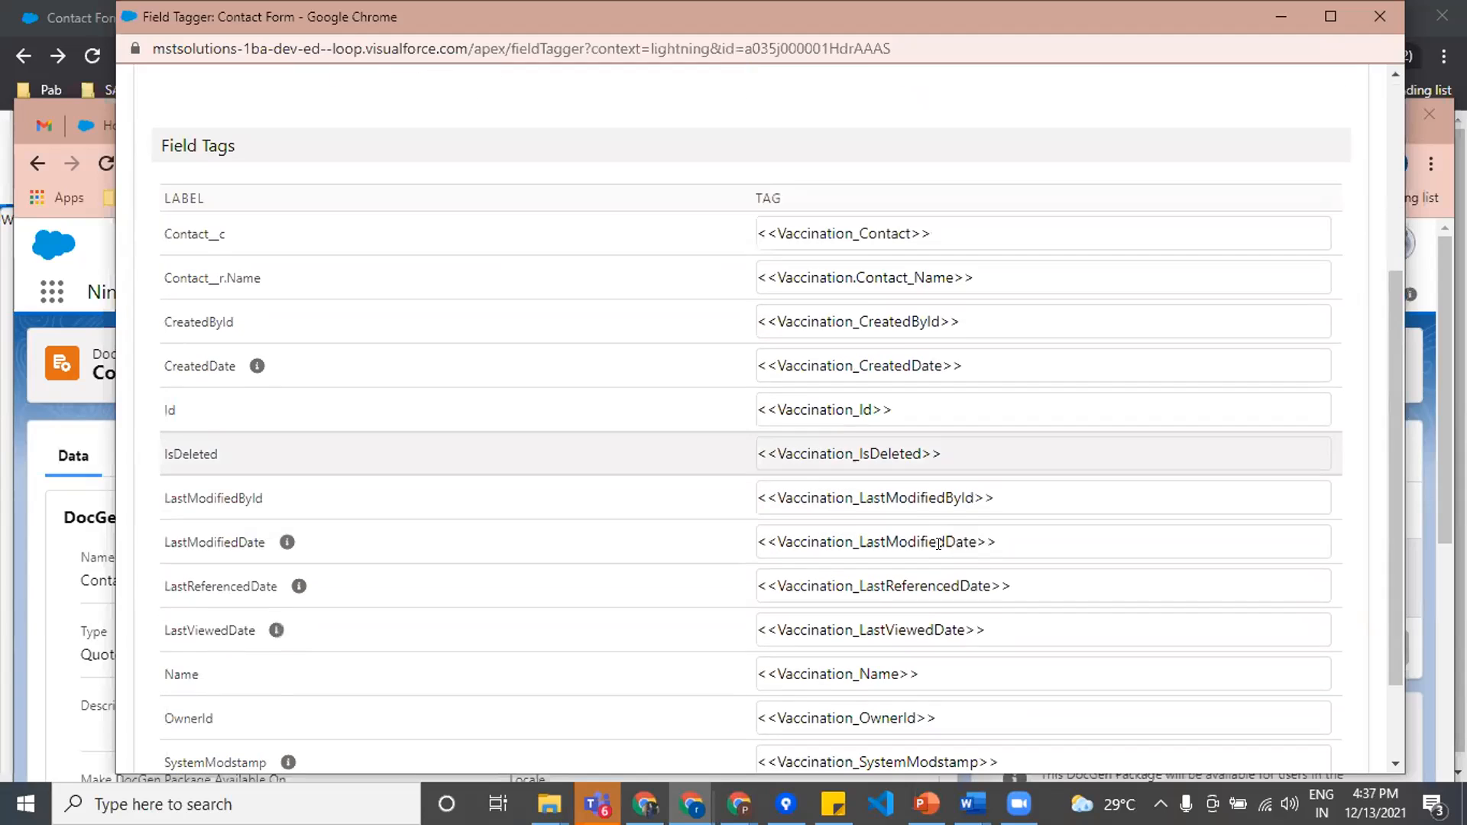
pyautogui.scroll(3, 938, 544)
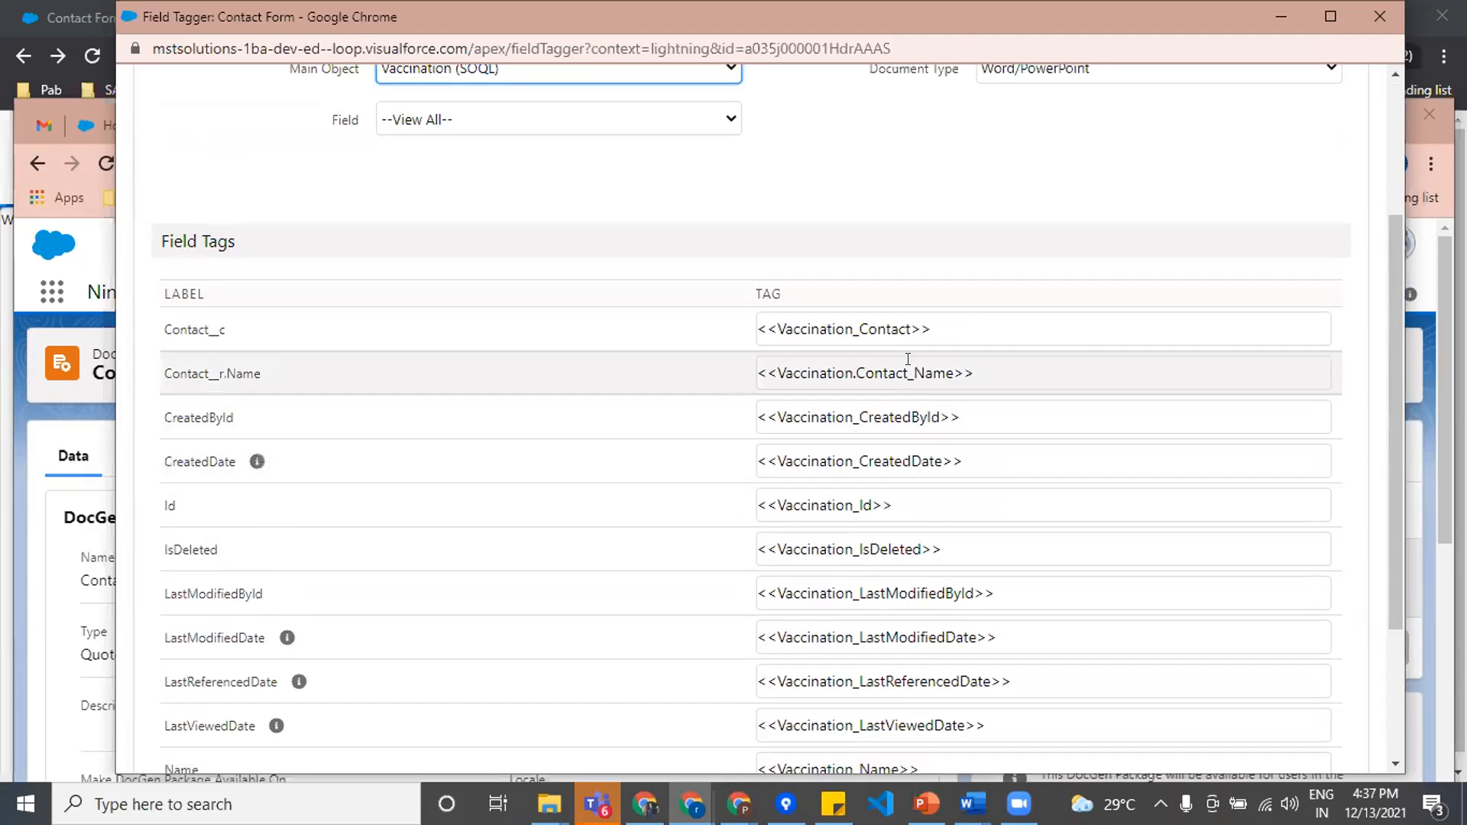
pyautogui.scroll(-1, 966, 402)
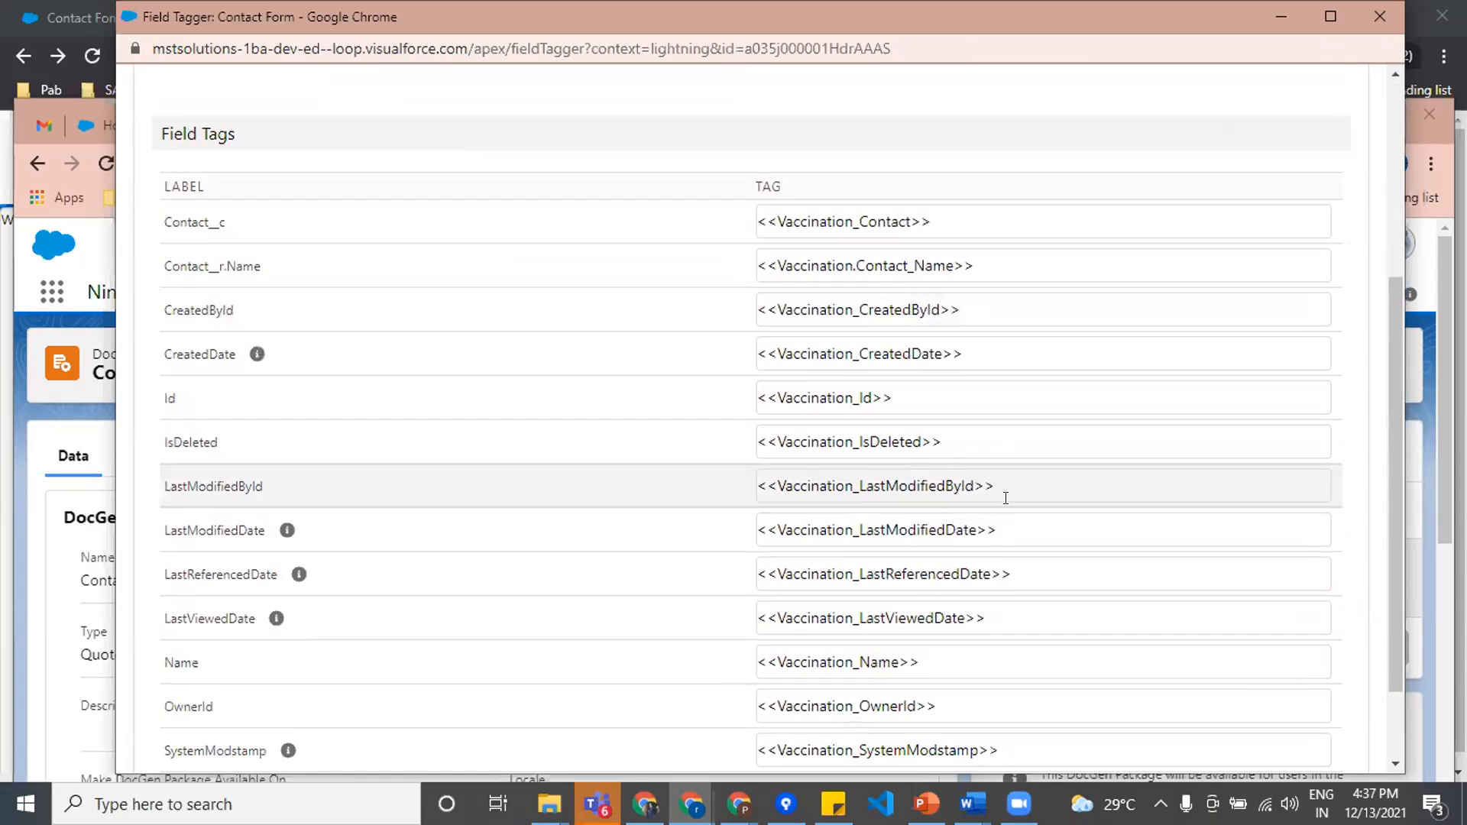
pyautogui.scroll(-2, 1006, 491)
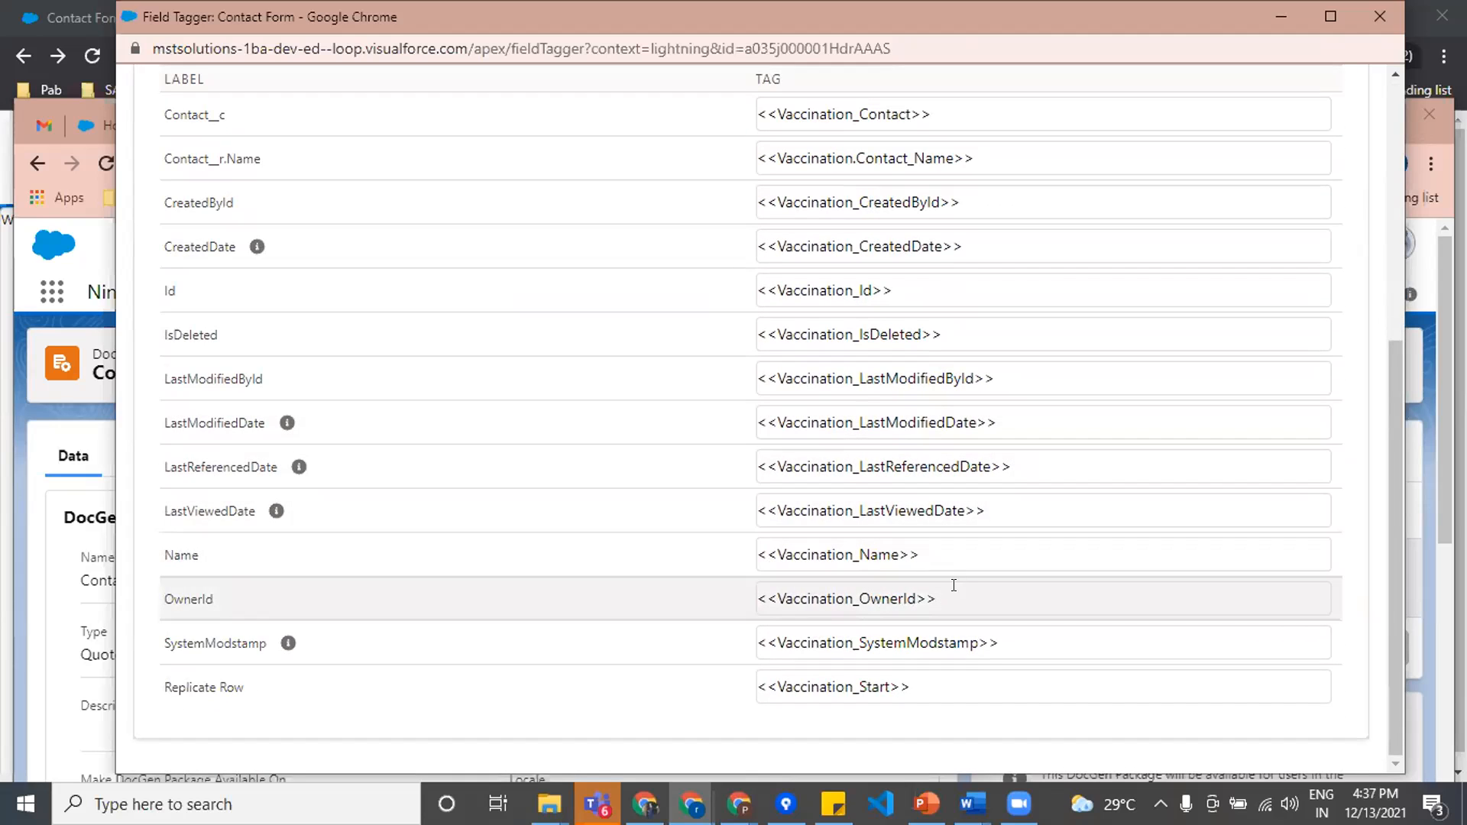
pyautogui.click(808, 683)
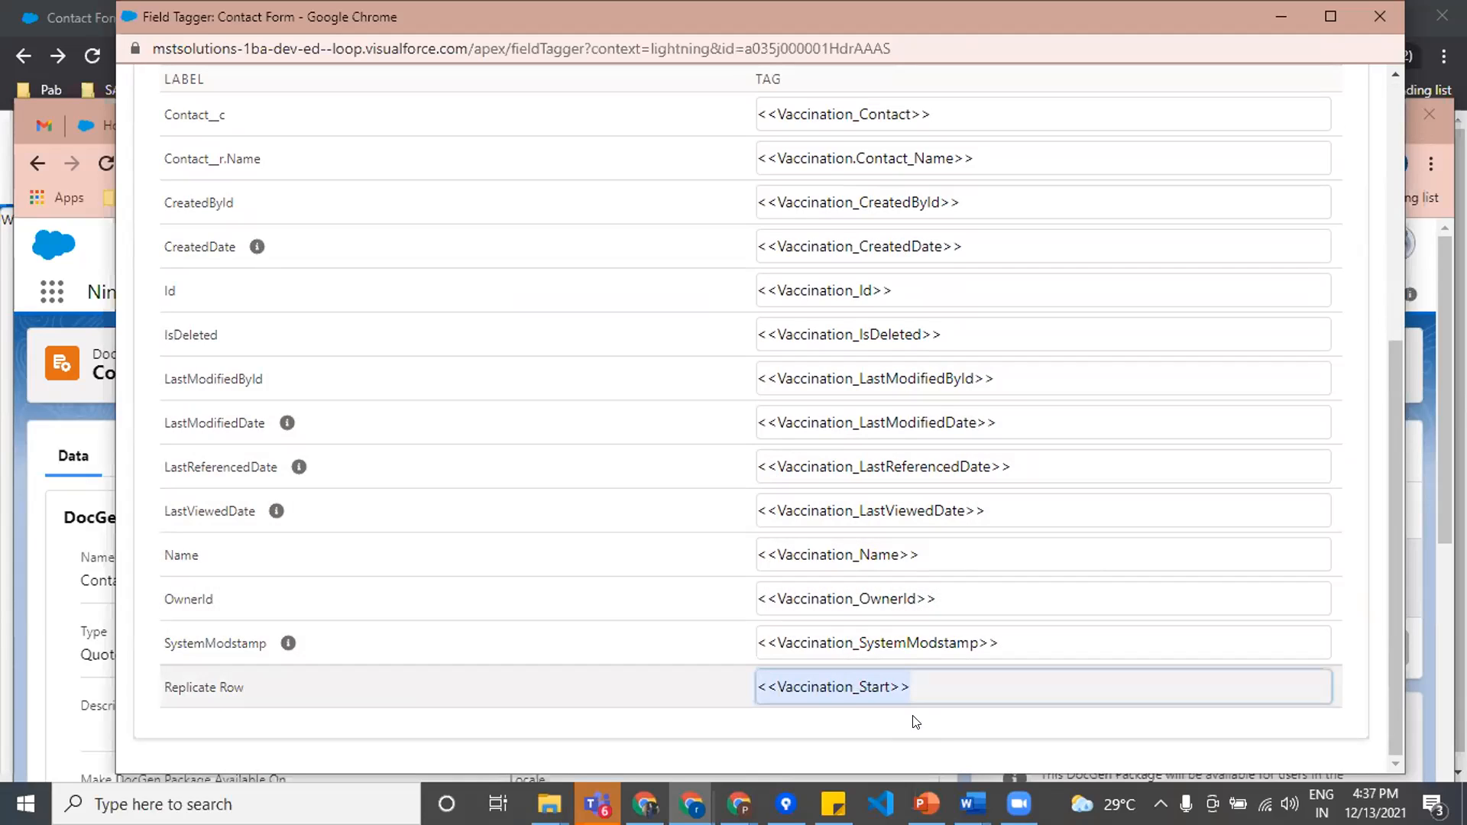
pyautogui.rightClick(841, 684)
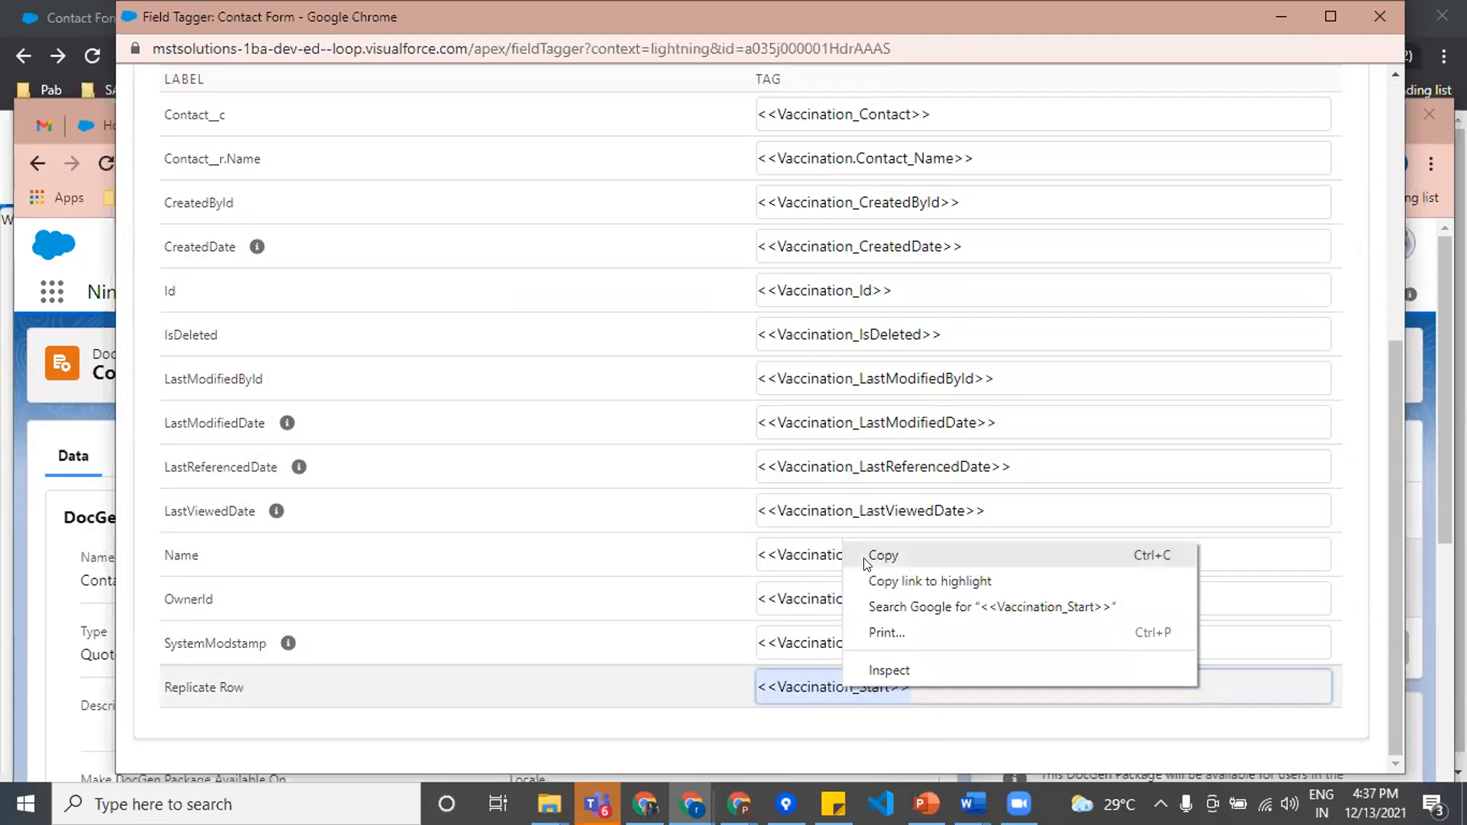
pyautogui.click(795, 699)
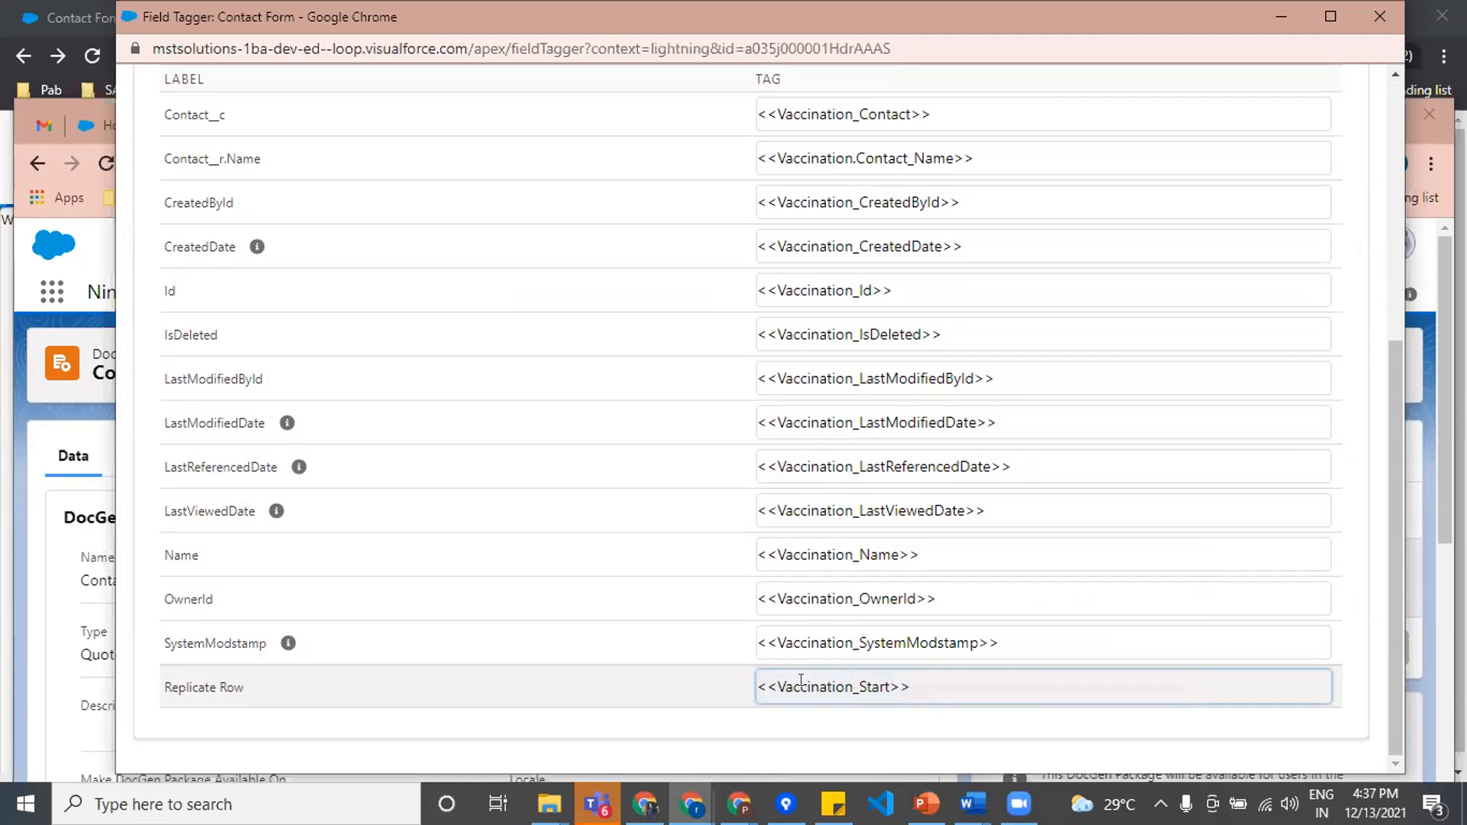
pyautogui.click(1288, 21)
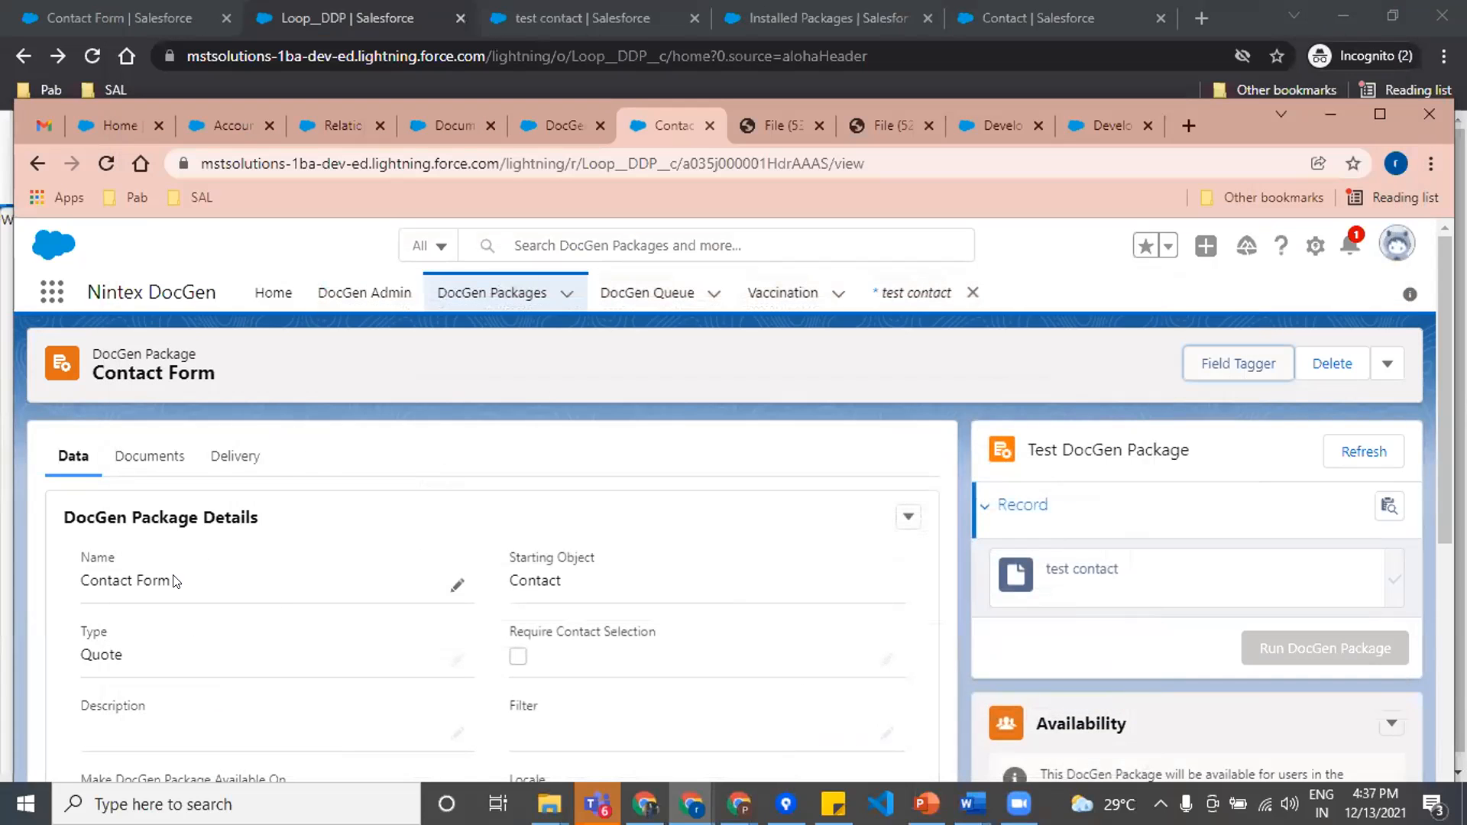
# Step: Bring up the generated File (53).pdf and check its Vaccination Details and Task Details tables
pyautogui.scroll(-5, 176, 581)
pyautogui.scroll(5, 624, 615)
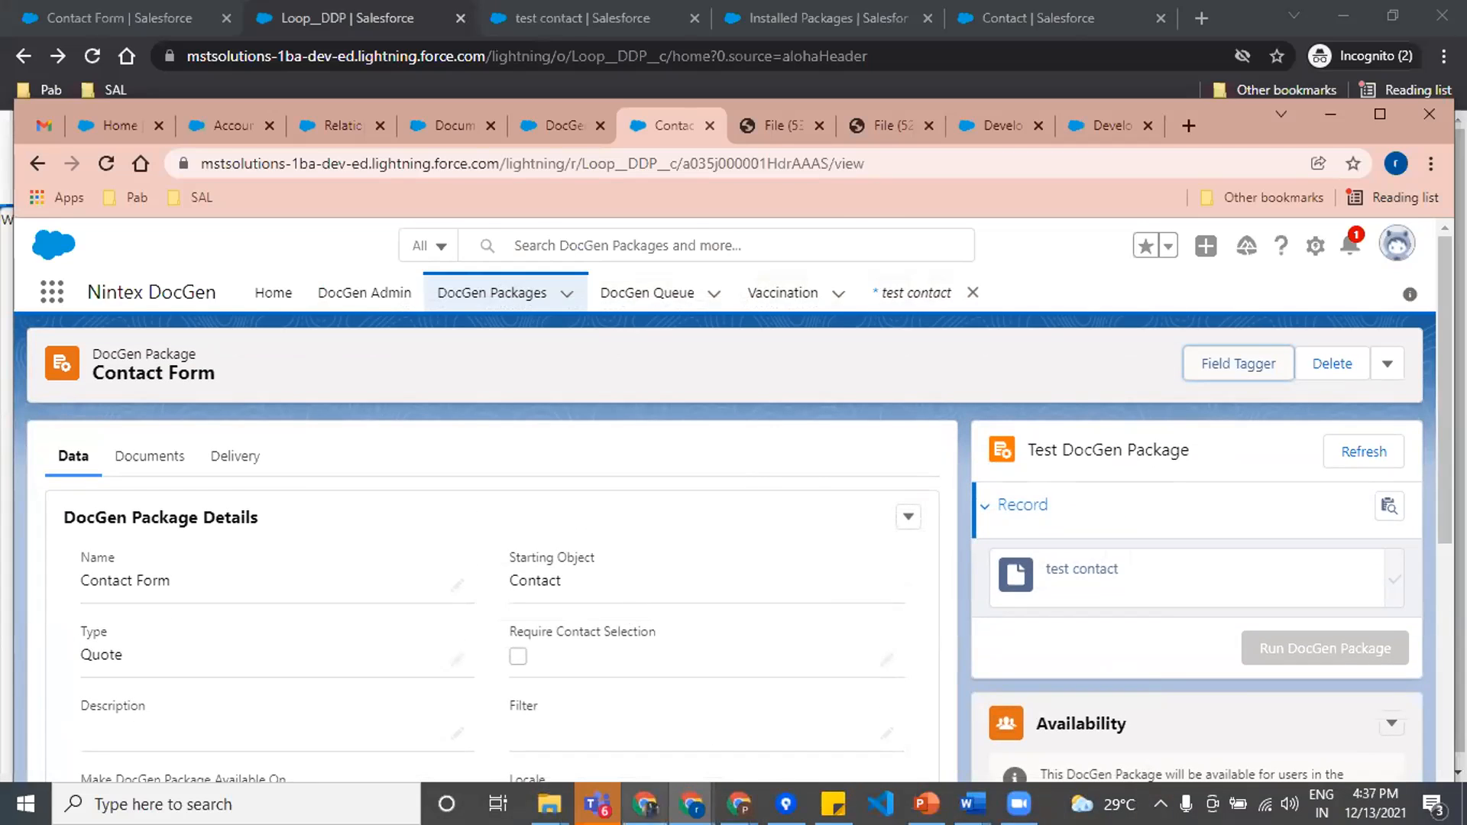
pyautogui.click(773, 124)
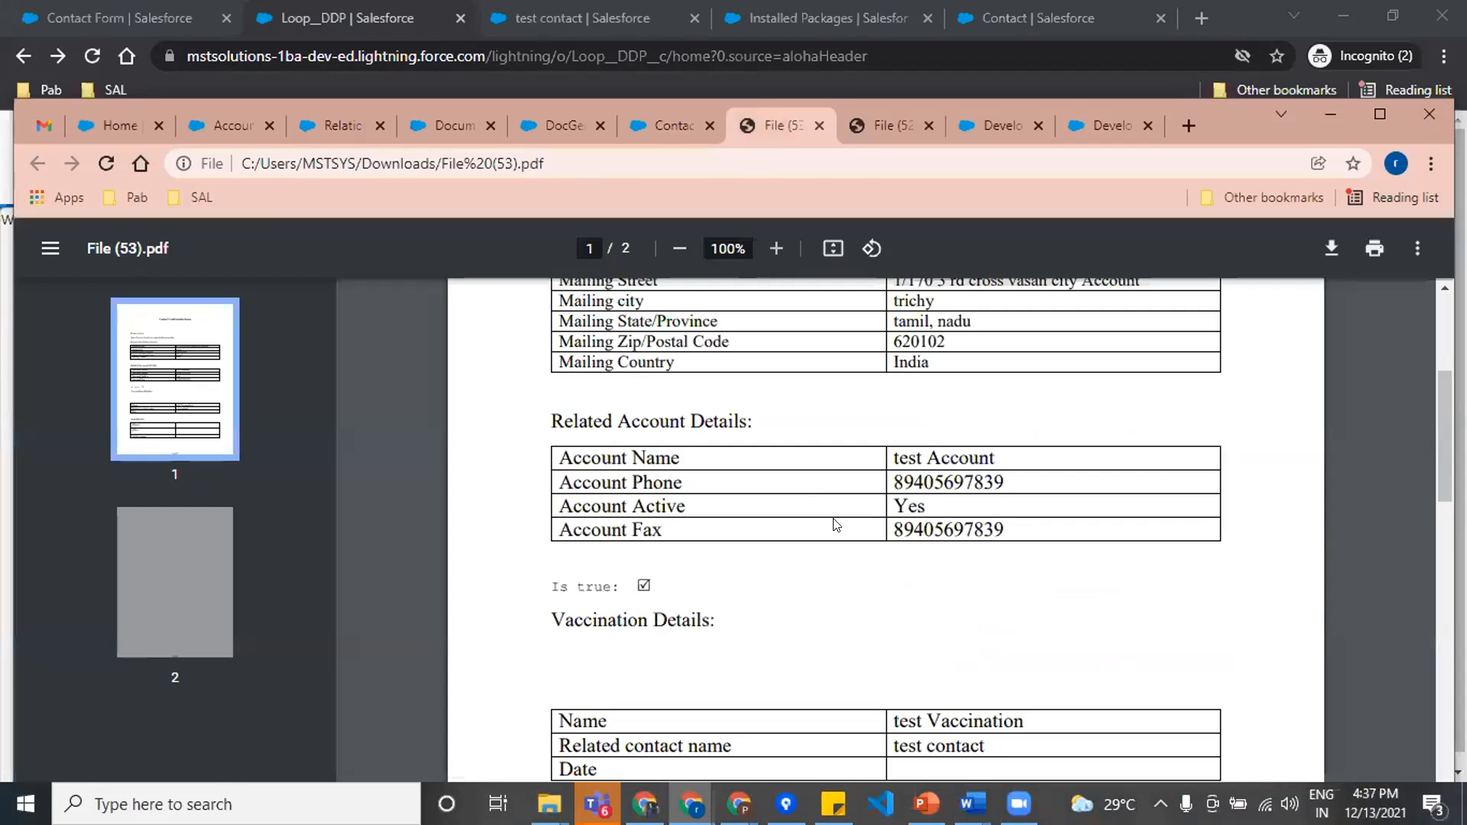
pyautogui.scroll(-3, 777, 600)
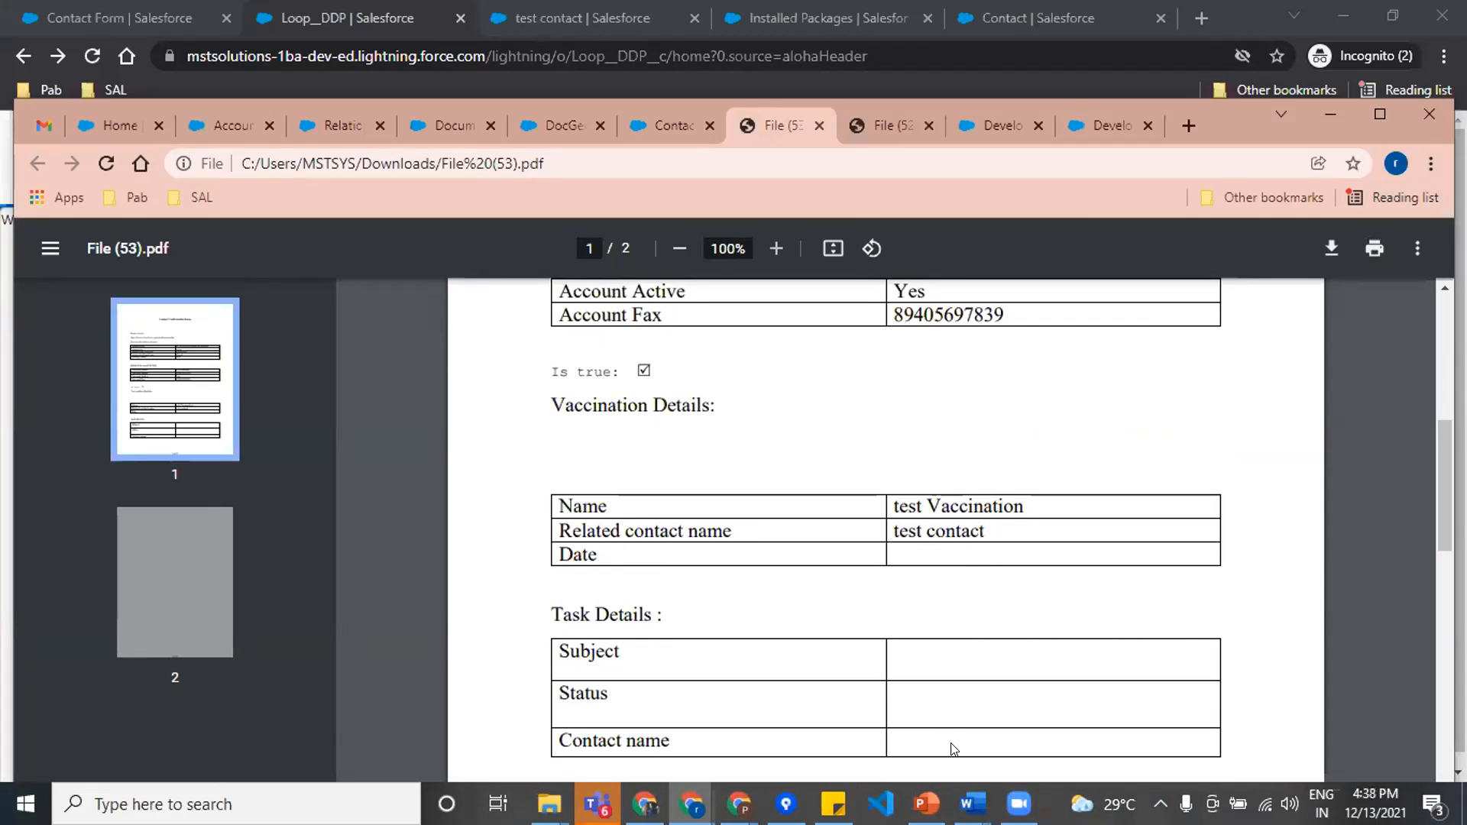
# Step: Switch to the test word document in Word and review the IF condition around its Vaccination table
pyautogui.moveTo(969, 795)
pyautogui.click(1082, 723)
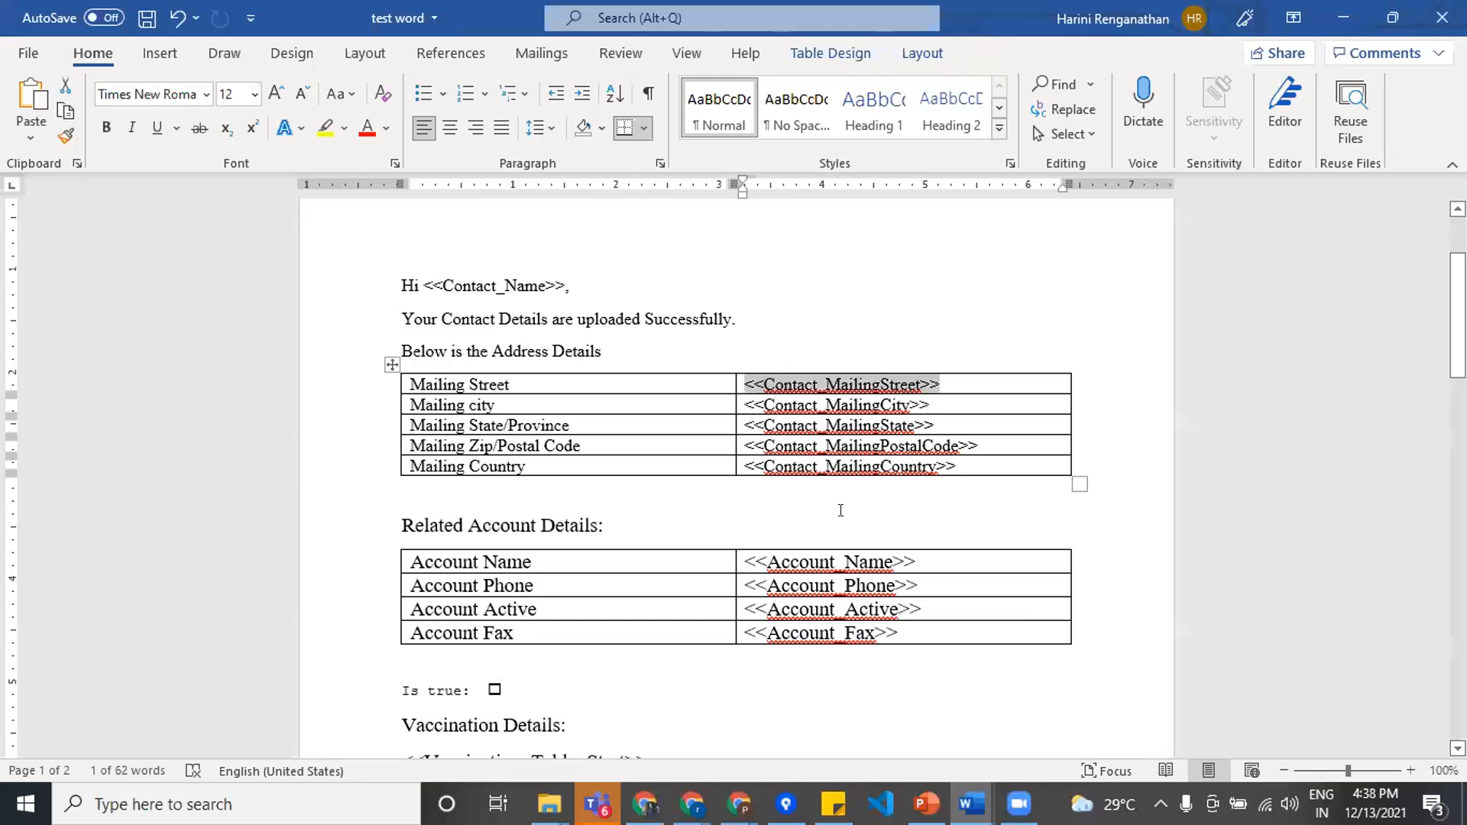
pyautogui.scroll(-5, 876, 612)
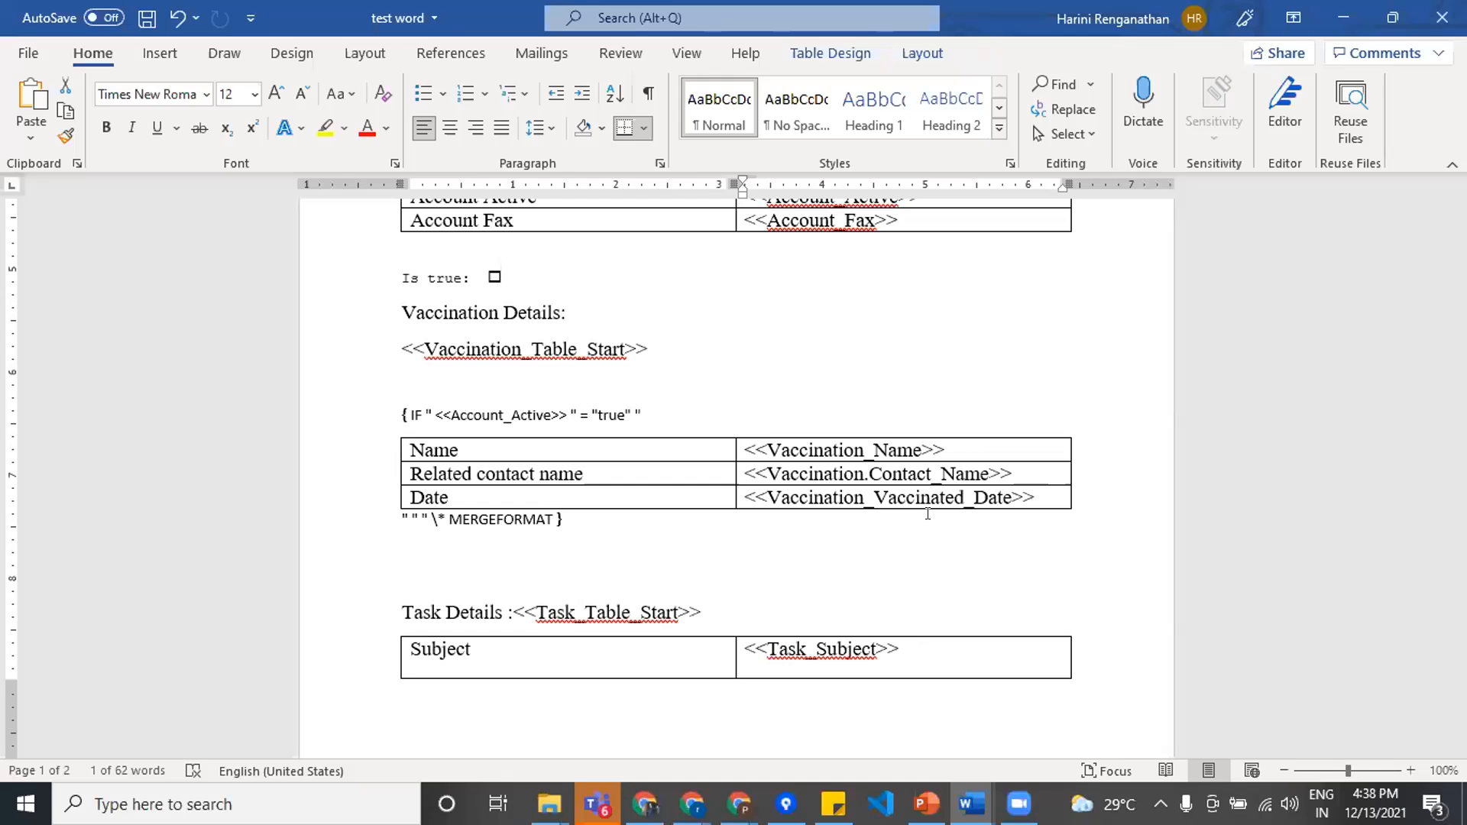
# Step: Switch to the Contact FORM document, examine the IF field around the Vaccination table including its MERGEFORMAT ending, and minimize the document
pyautogui.moveTo(970, 804)
pyautogui.click(894, 713)
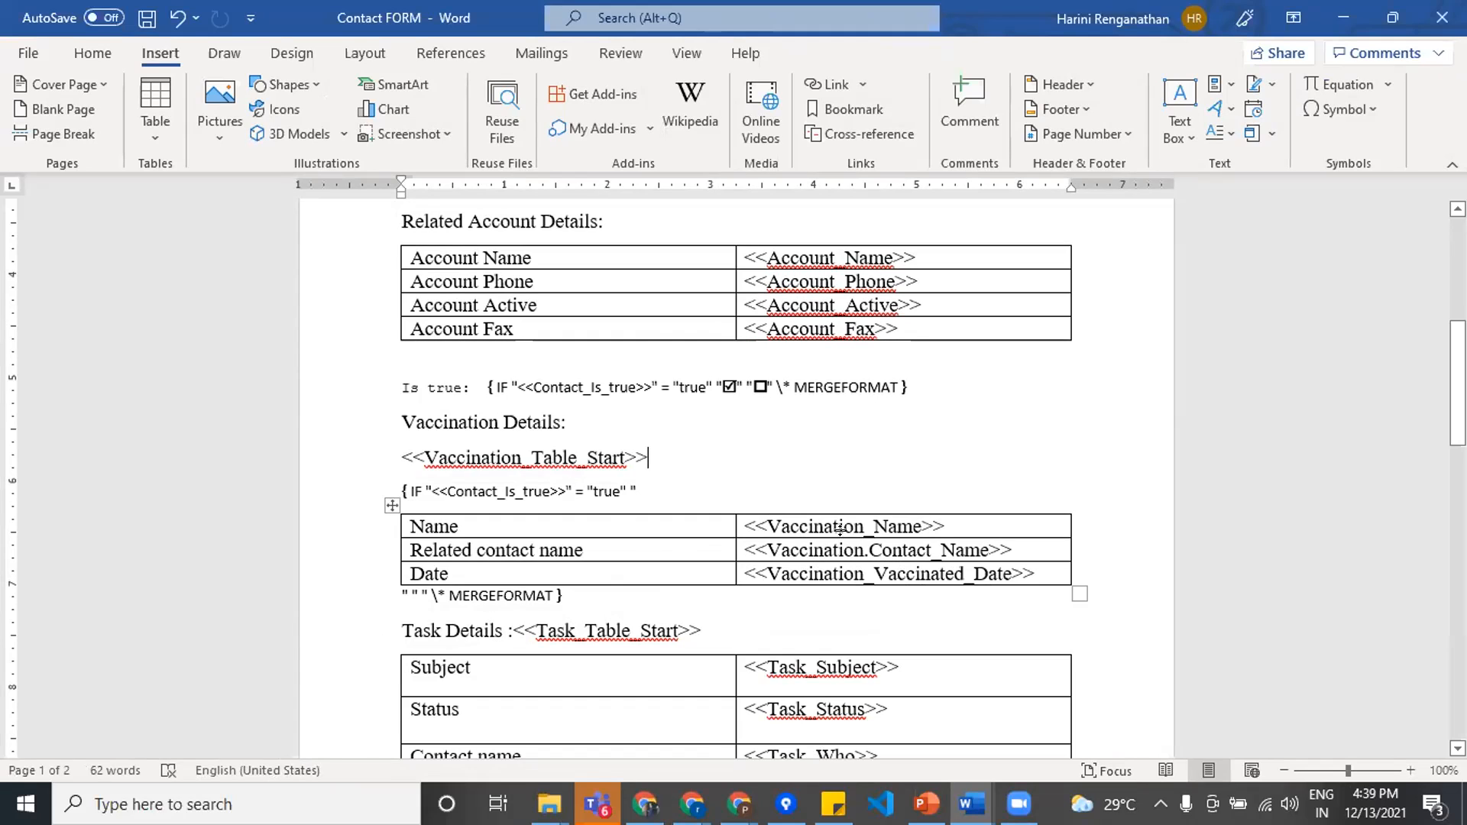
pyautogui.scroll(-1, 810, 623)
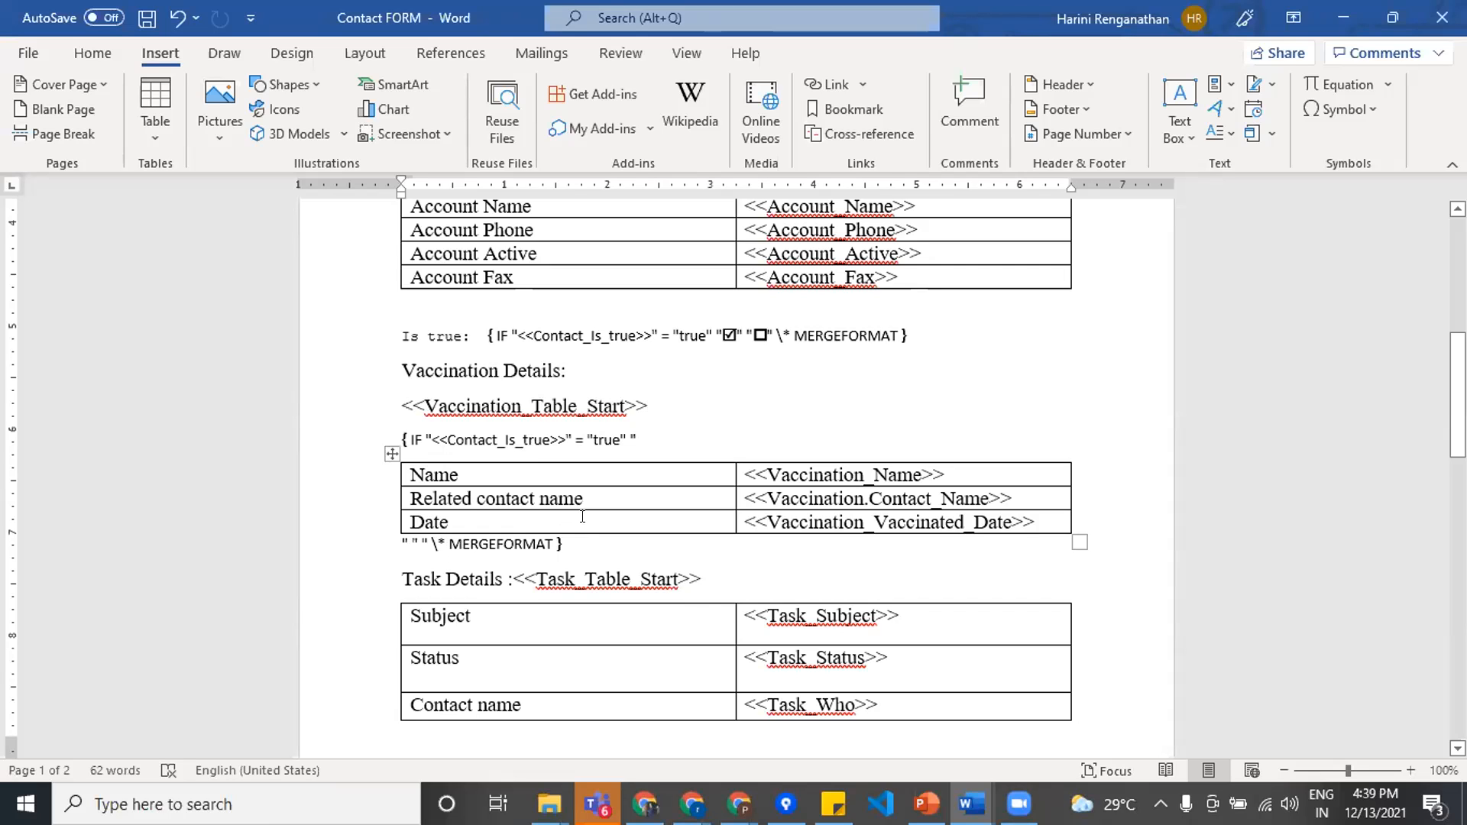
pyautogui.click(416, 544)
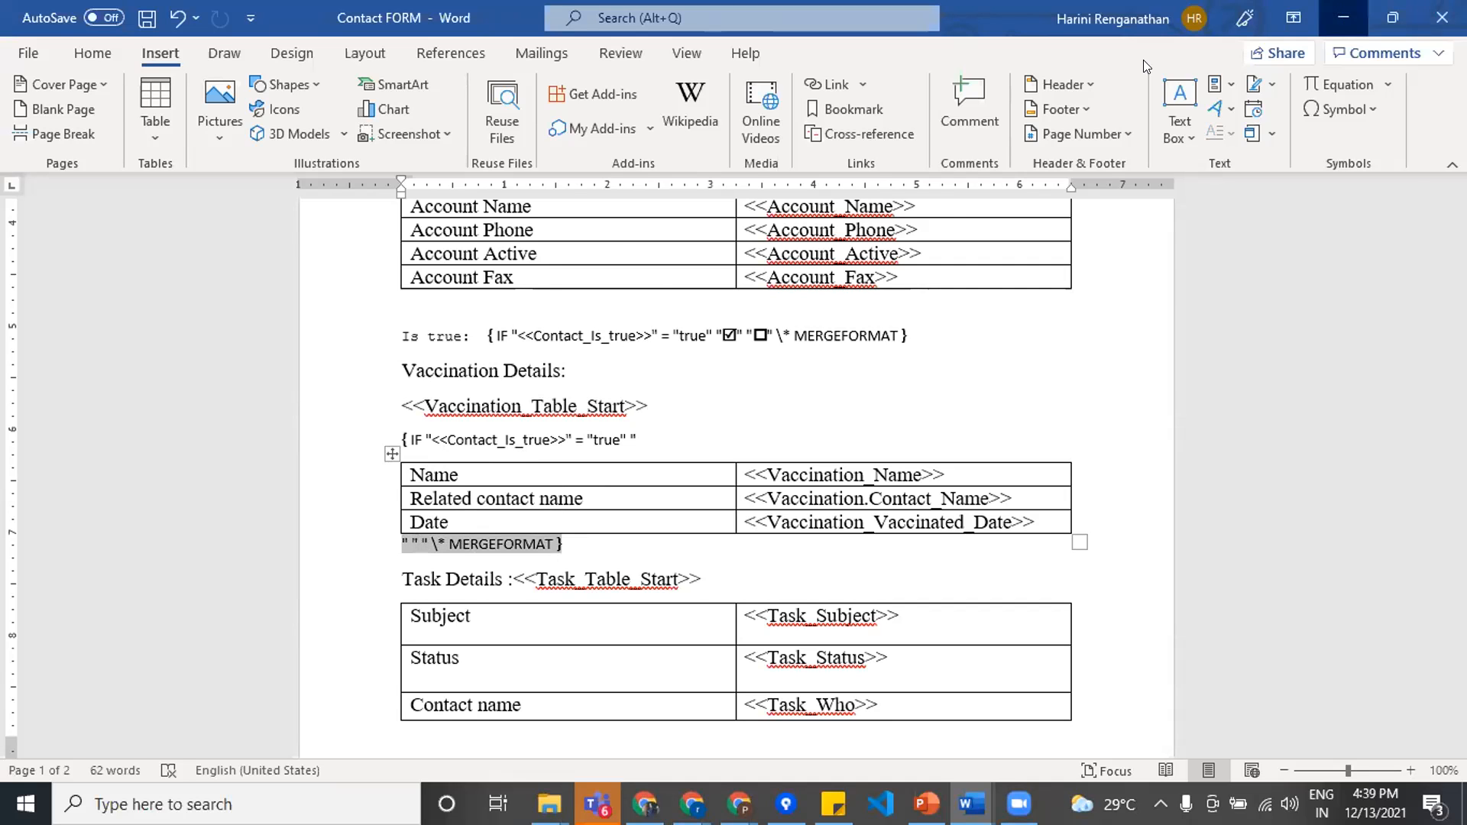
pyautogui.click(1343, 18)
# Step: Switch to the Chrome window showing File (53).pdf and open the test contact record from the Contact Form package page
pyautogui.moveTo(691, 802)
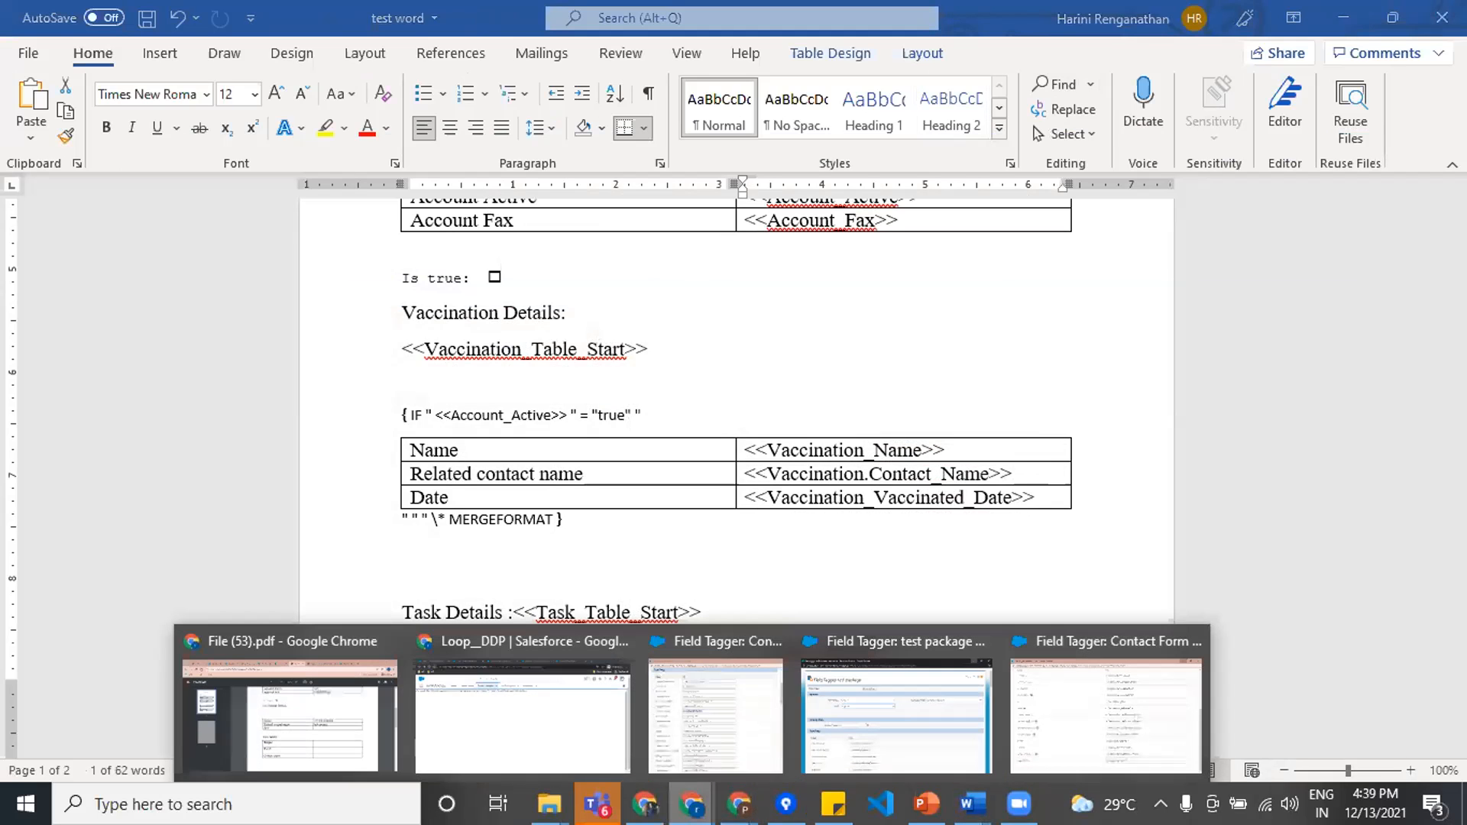
pyautogui.click(318, 705)
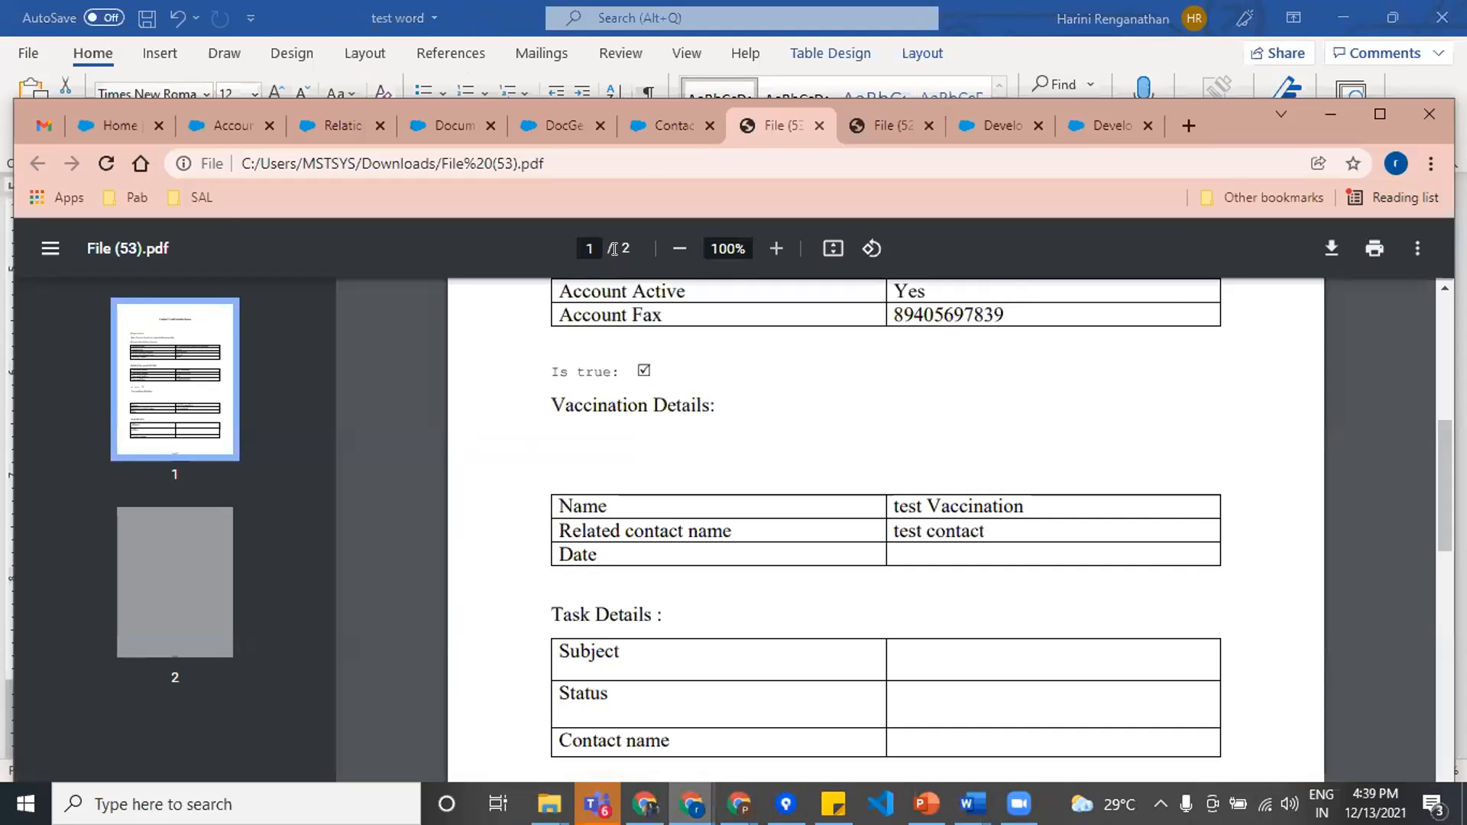
pyautogui.click(671, 124)
pyautogui.scroll(-4, 555, 608)
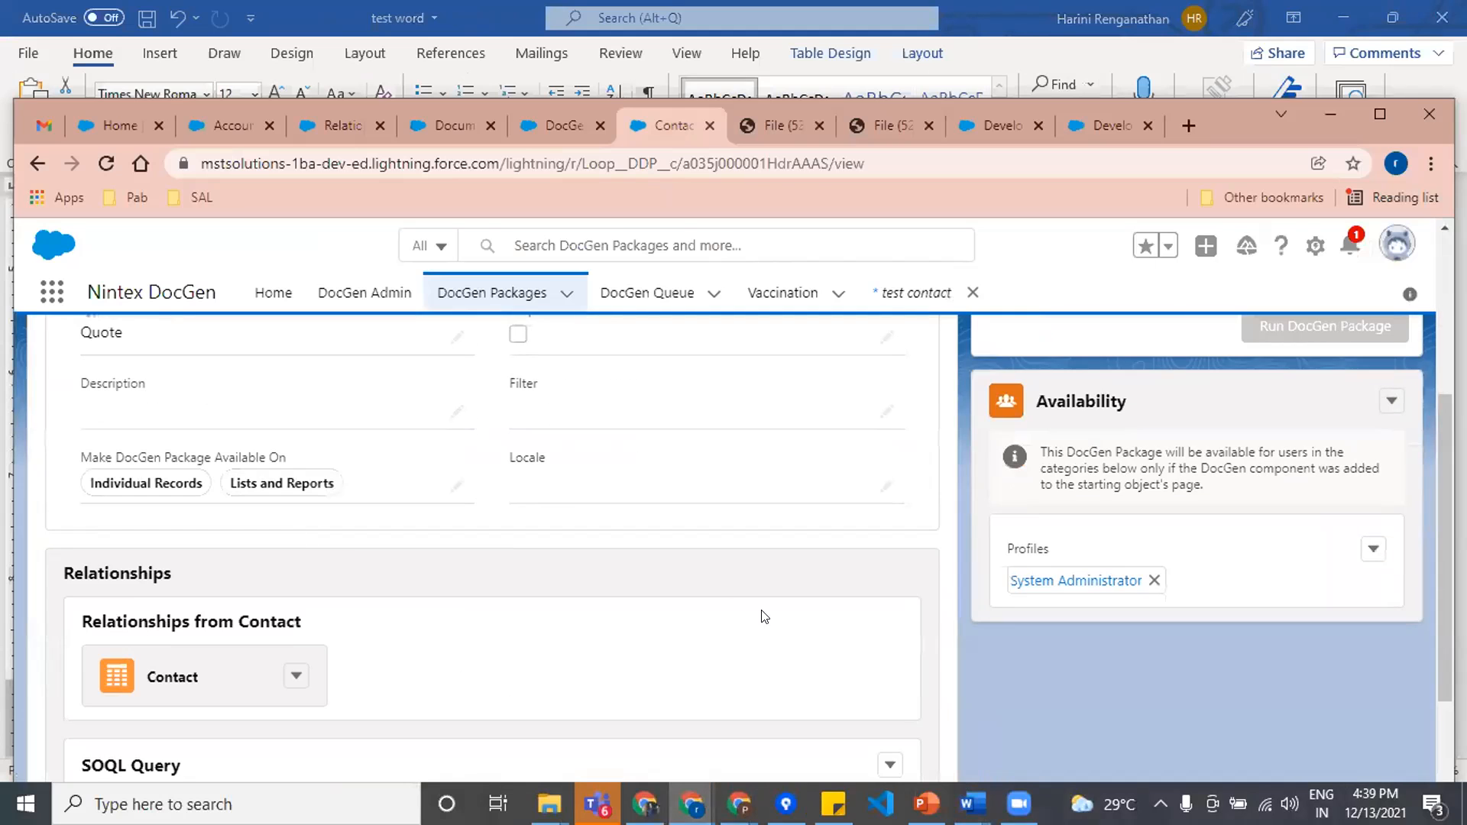
pyautogui.scroll(4, 708, 389)
pyautogui.click(902, 293)
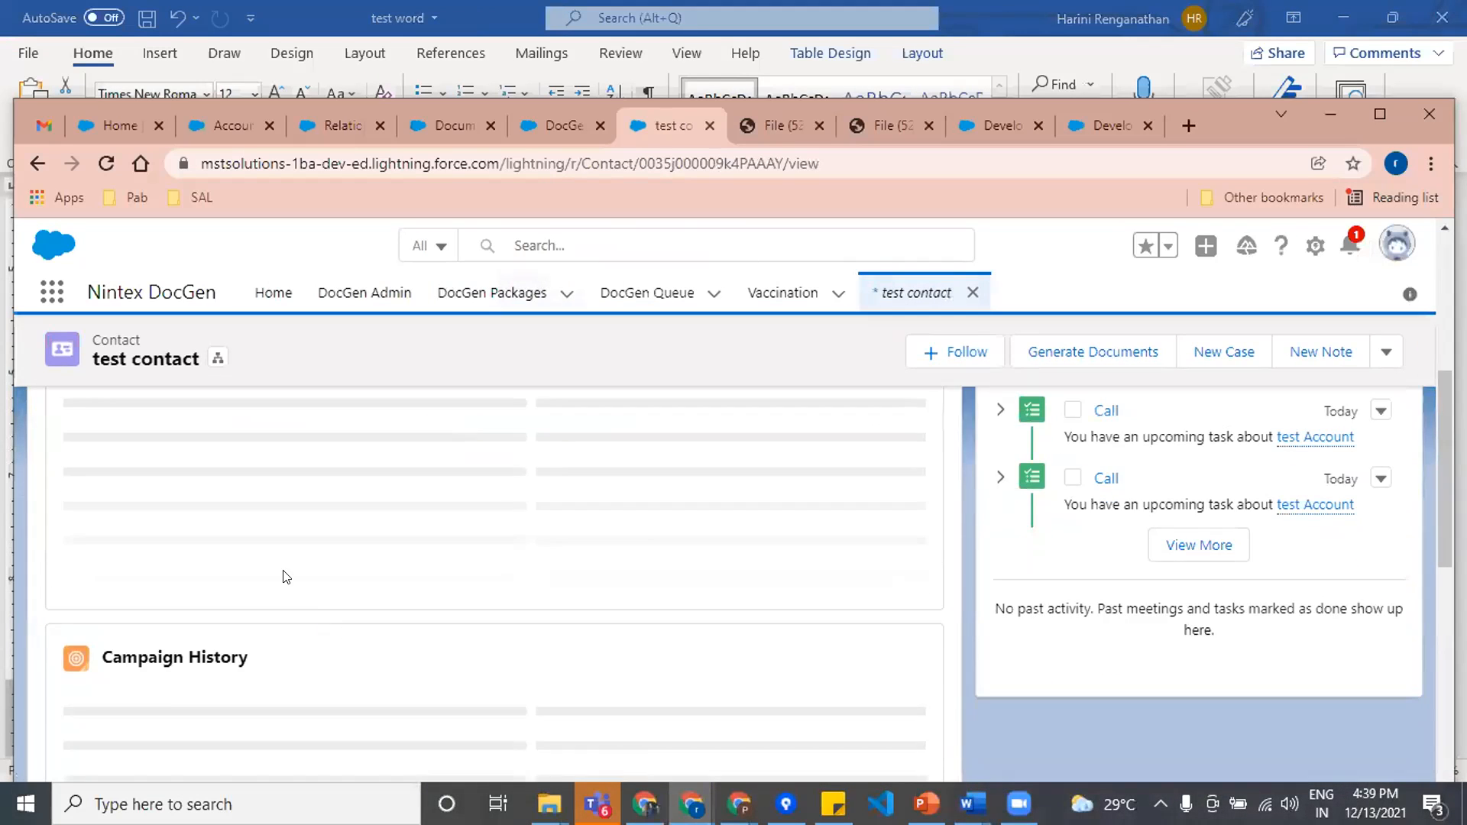
# Step: Edit the test contact's details to clear the Is true checkbox and save the record
pyautogui.click(195, 525)
pyautogui.scroll(-5, 302, 577)
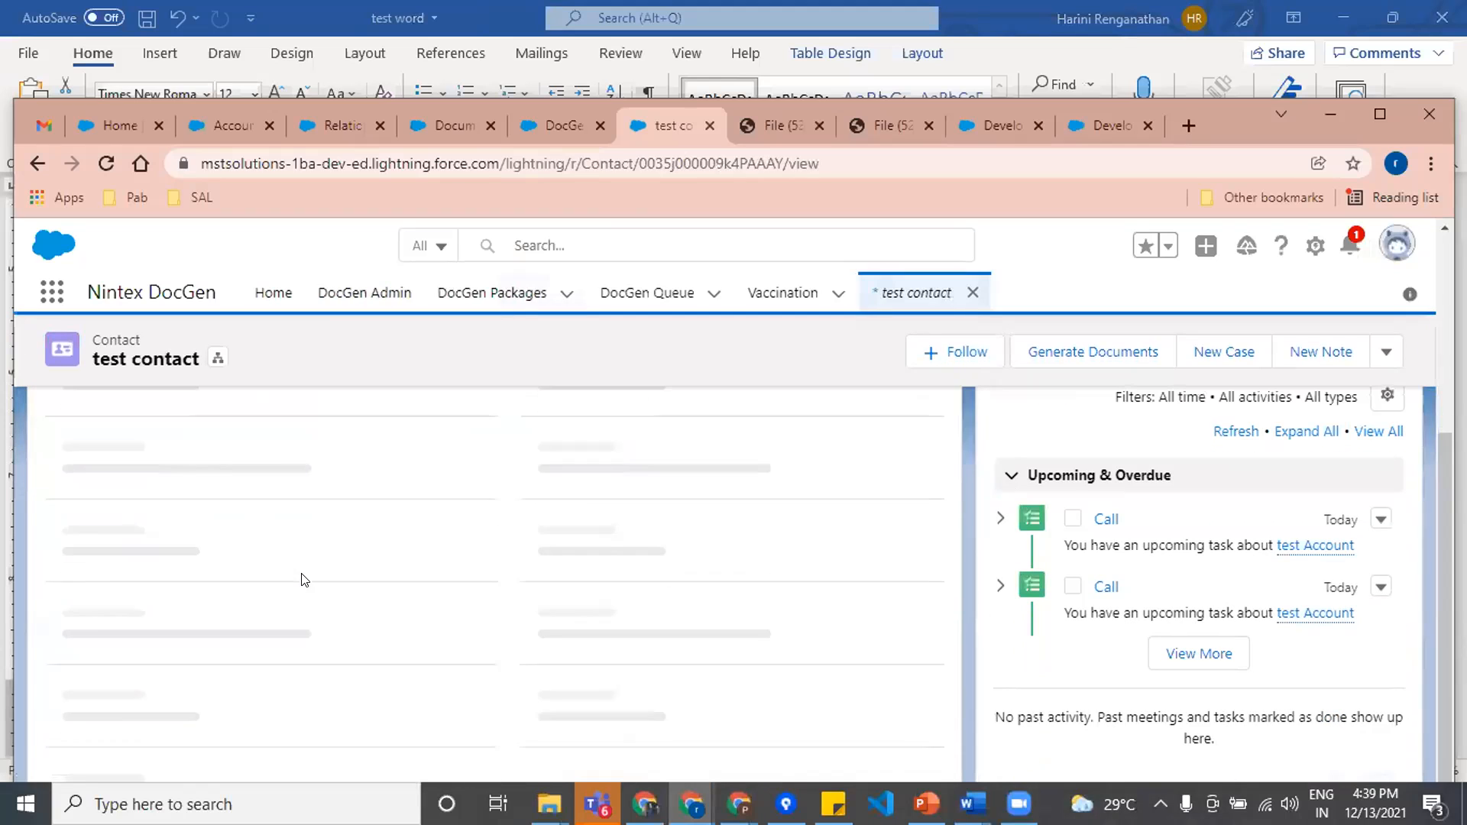
pyautogui.doubleClick(71, 710)
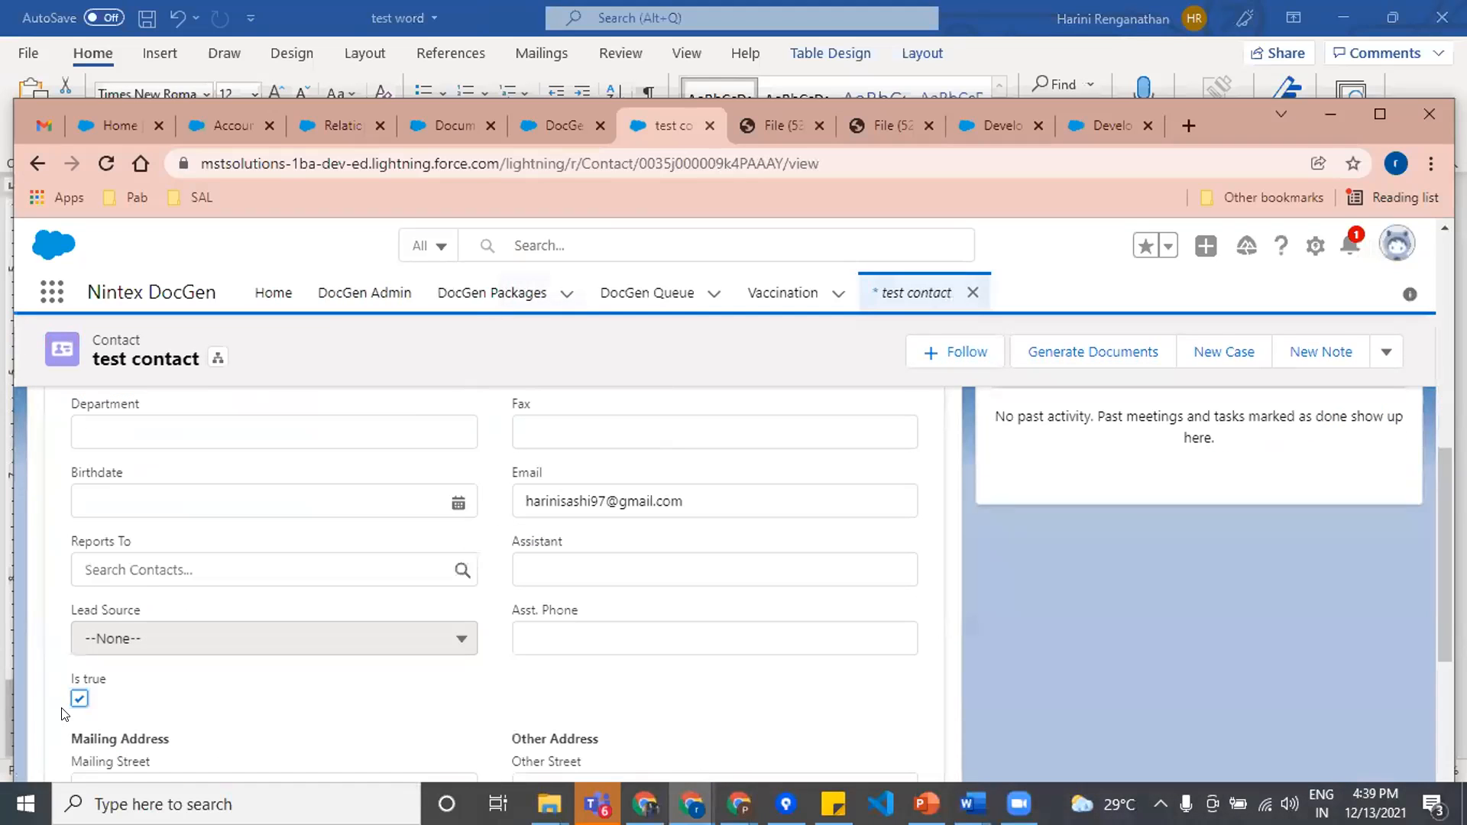
pyautogui.click(80, 699)
pyautogui.scroll(-6, 262, 711)
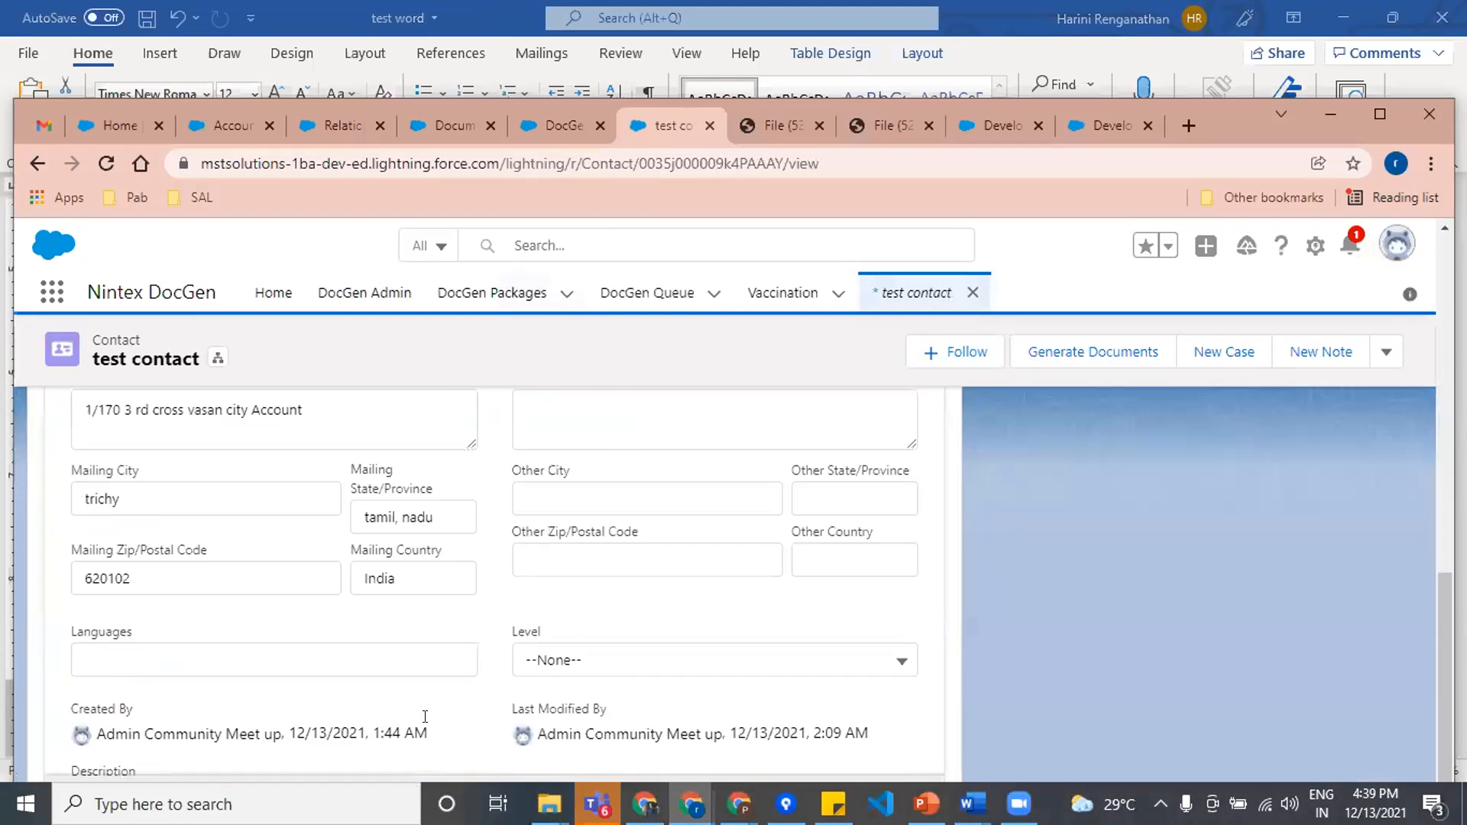
pyautogui.click(533, 765)
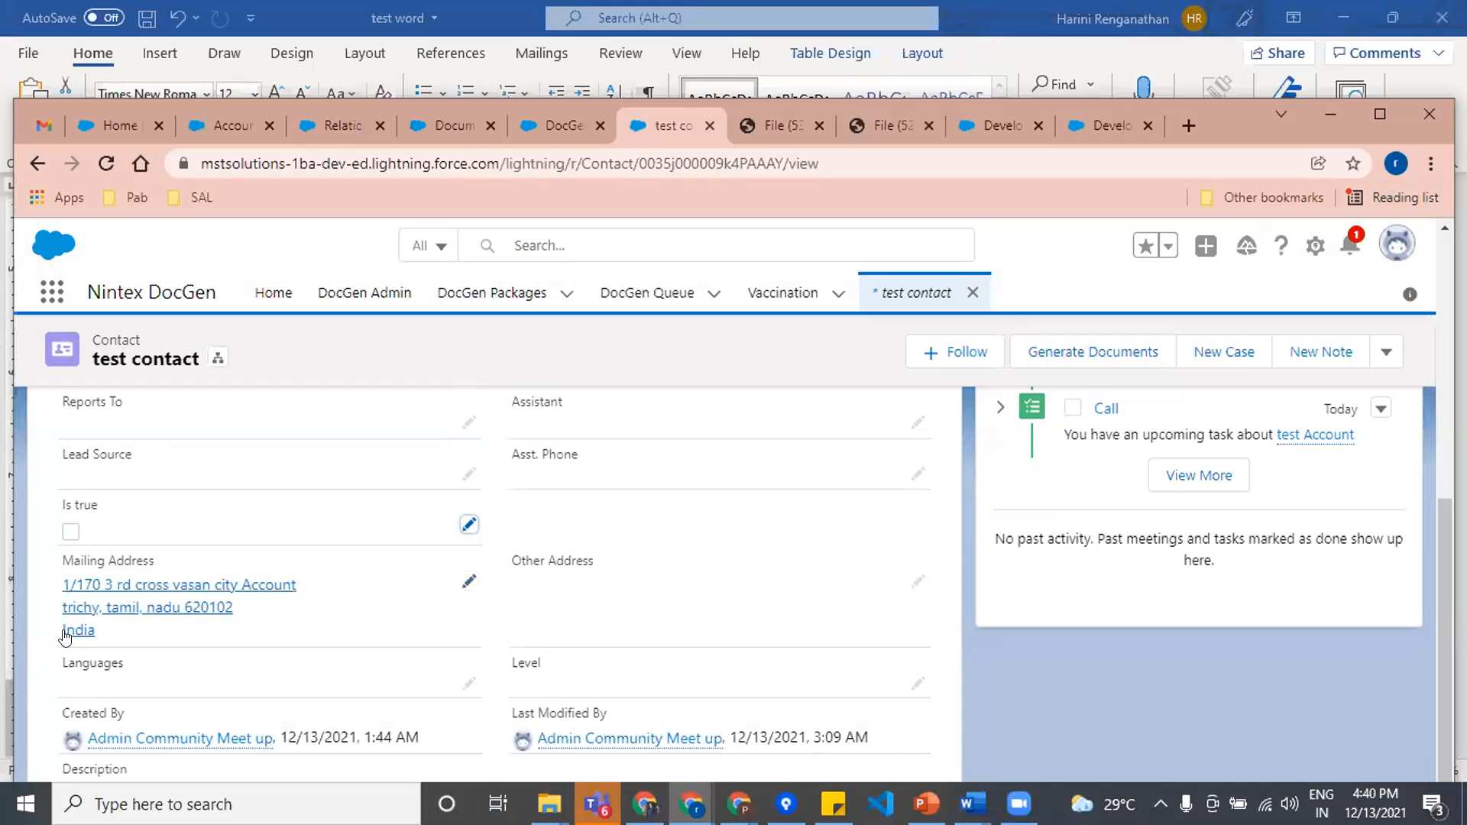
# Step: Generate documents for the test contact by running the Contact Form package with Download as the delivery method
pyautogui.scroll(2, 63, 593)
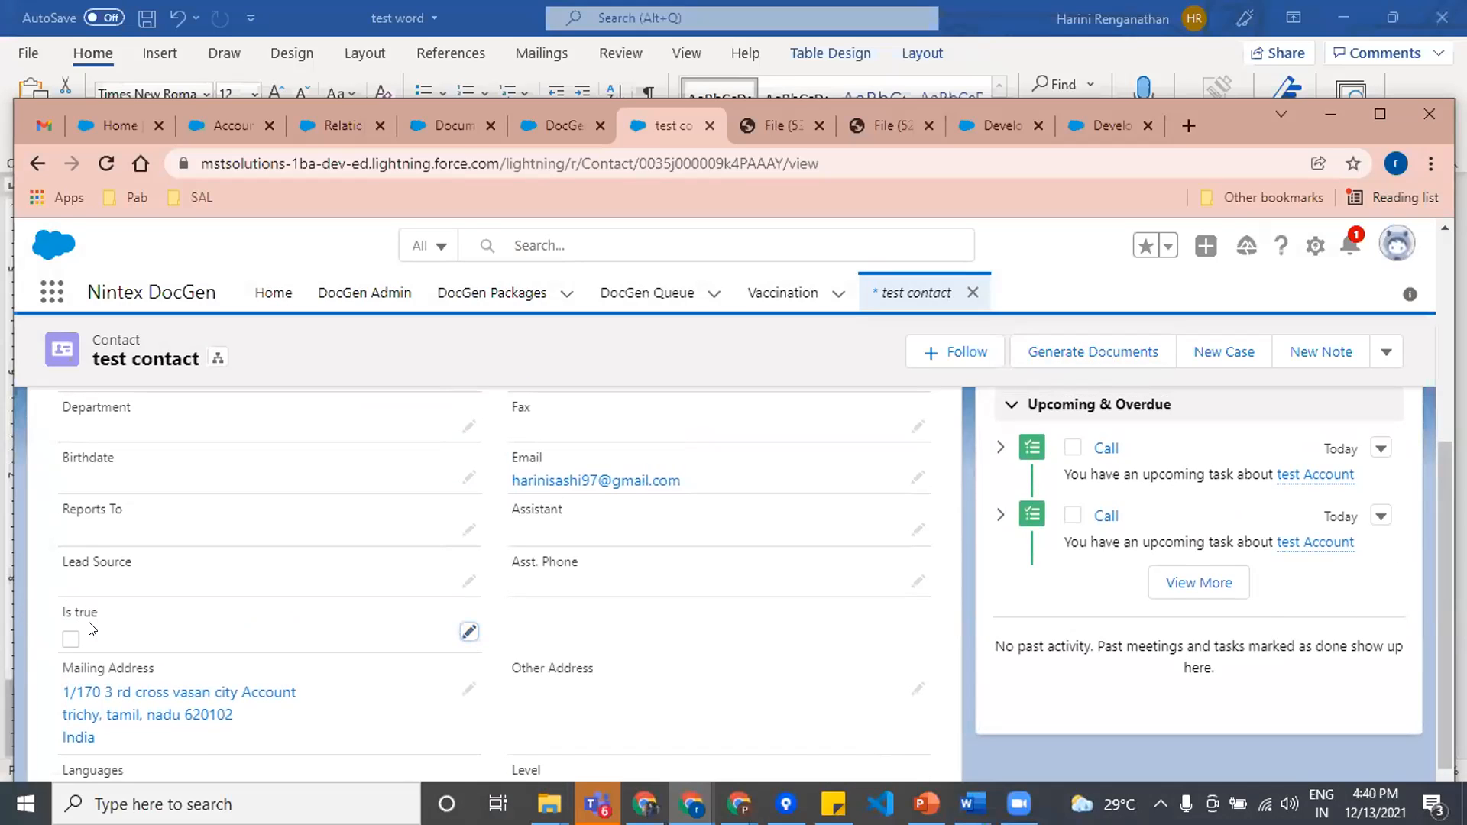
pyautogui.click(1093, 354)
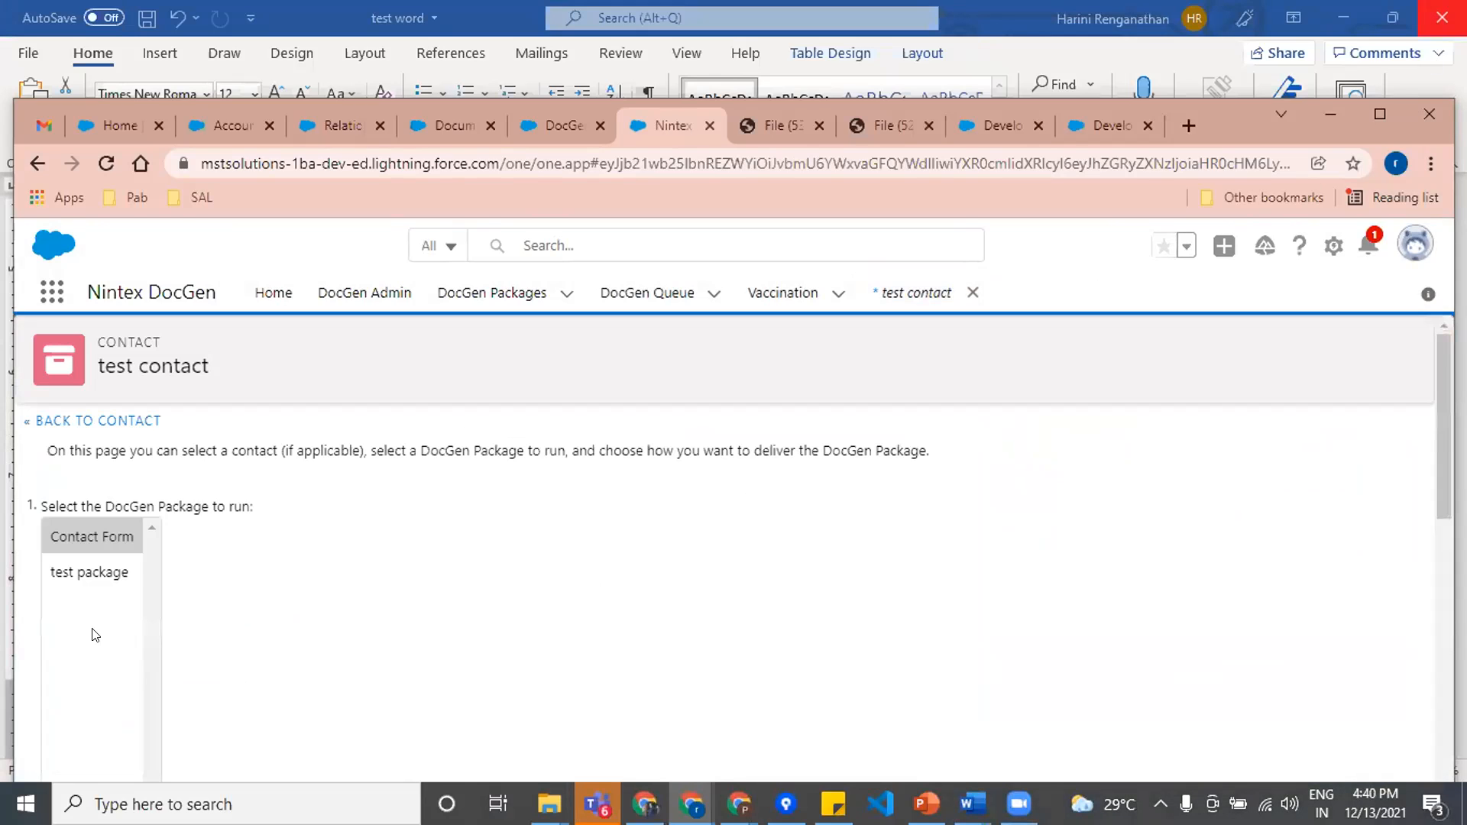
pyautogui.scroll(-5, 318, 582)
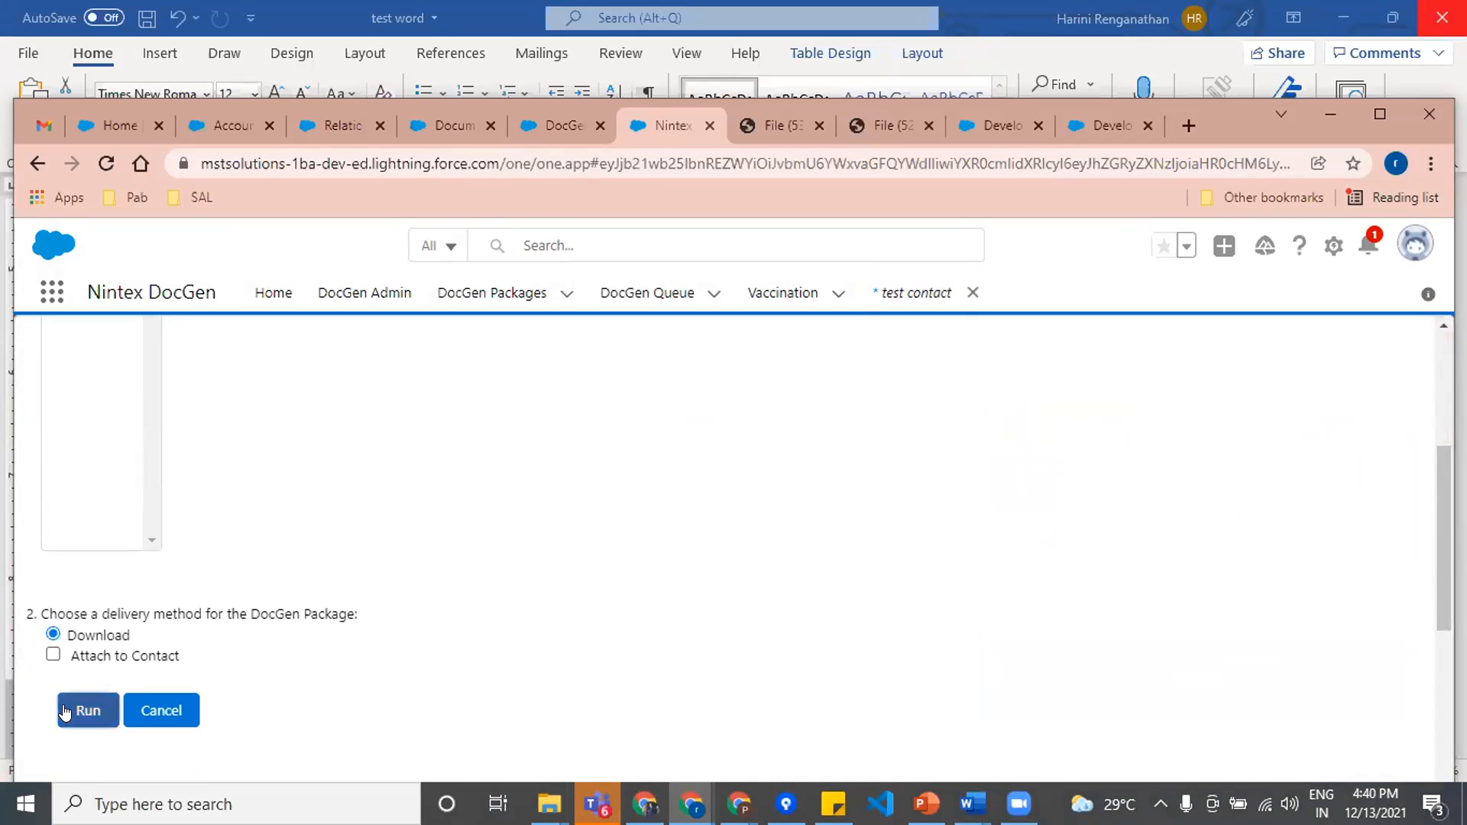
pyautogui.click(77, 705)
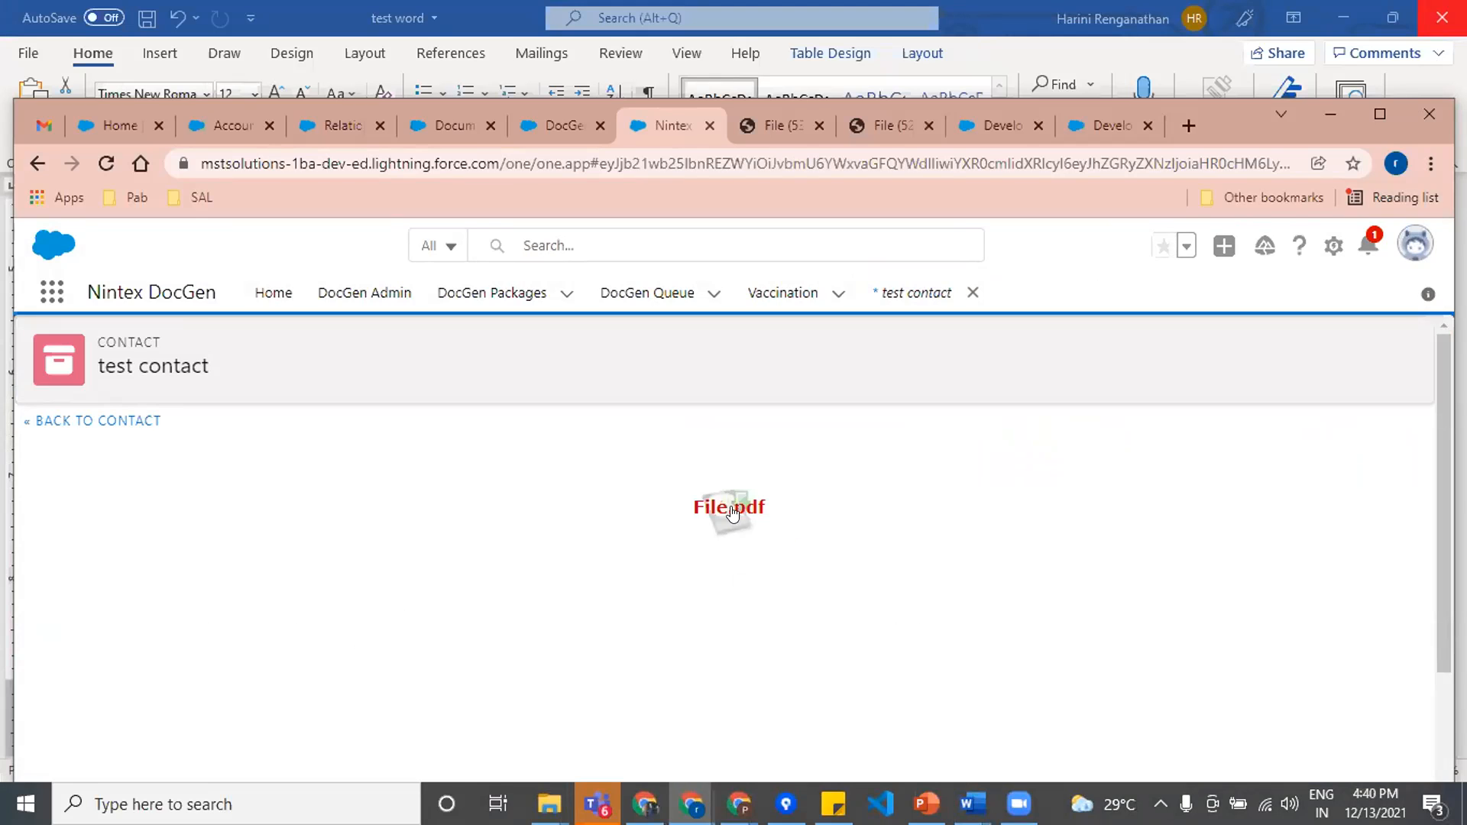
# Step: Download the generated PDF, open File (54).pdf, and review its Is true checkbox and Vaccination Details section
pyautogui.click(732, 512)
pyautogui.click(1380, 113)
pyautogui.click(55, 757)
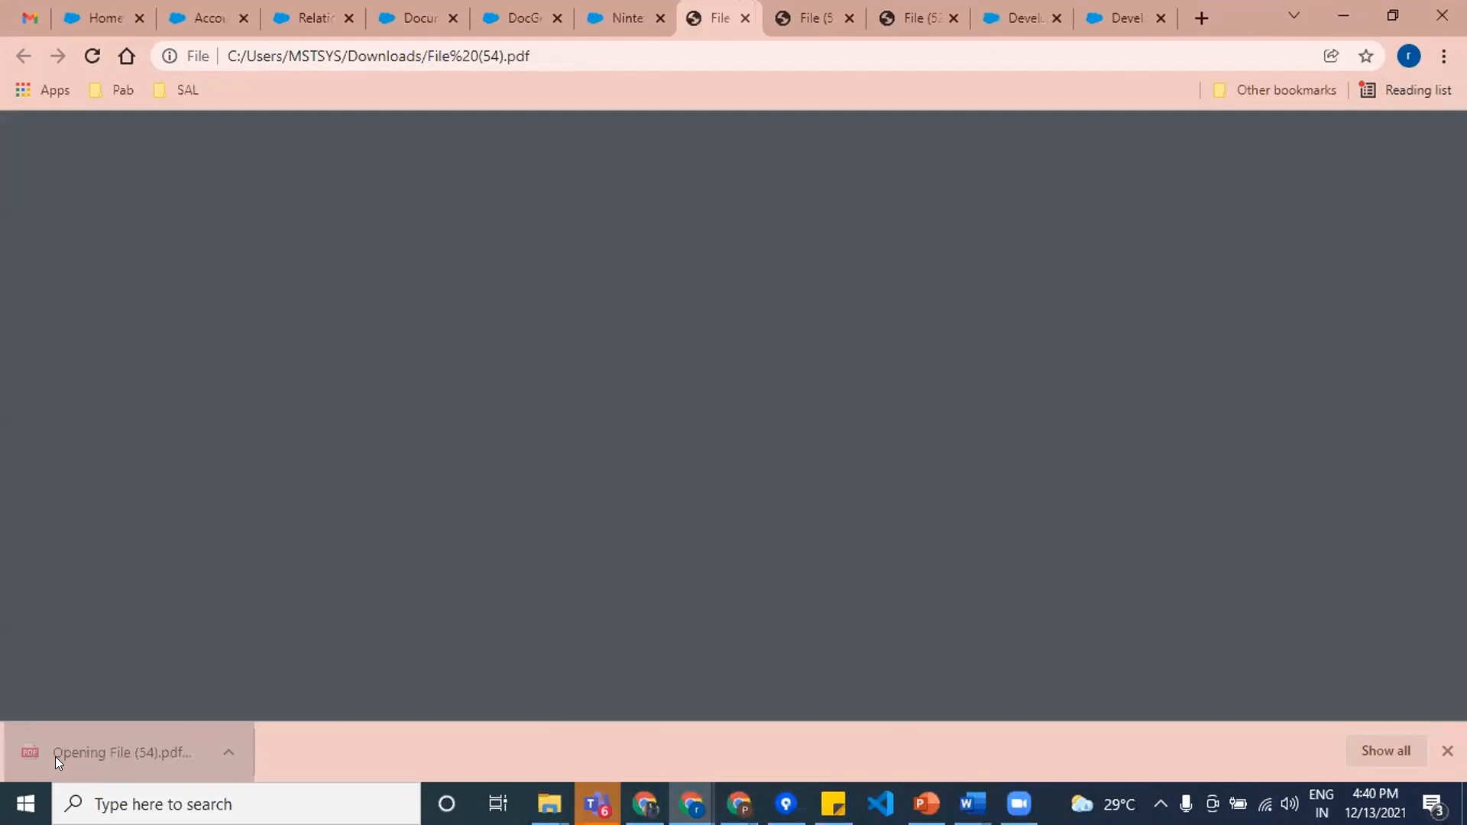
pyautogui.scroll(-7, 815, 609)
pyautogui.scroll(1, 816, 609)
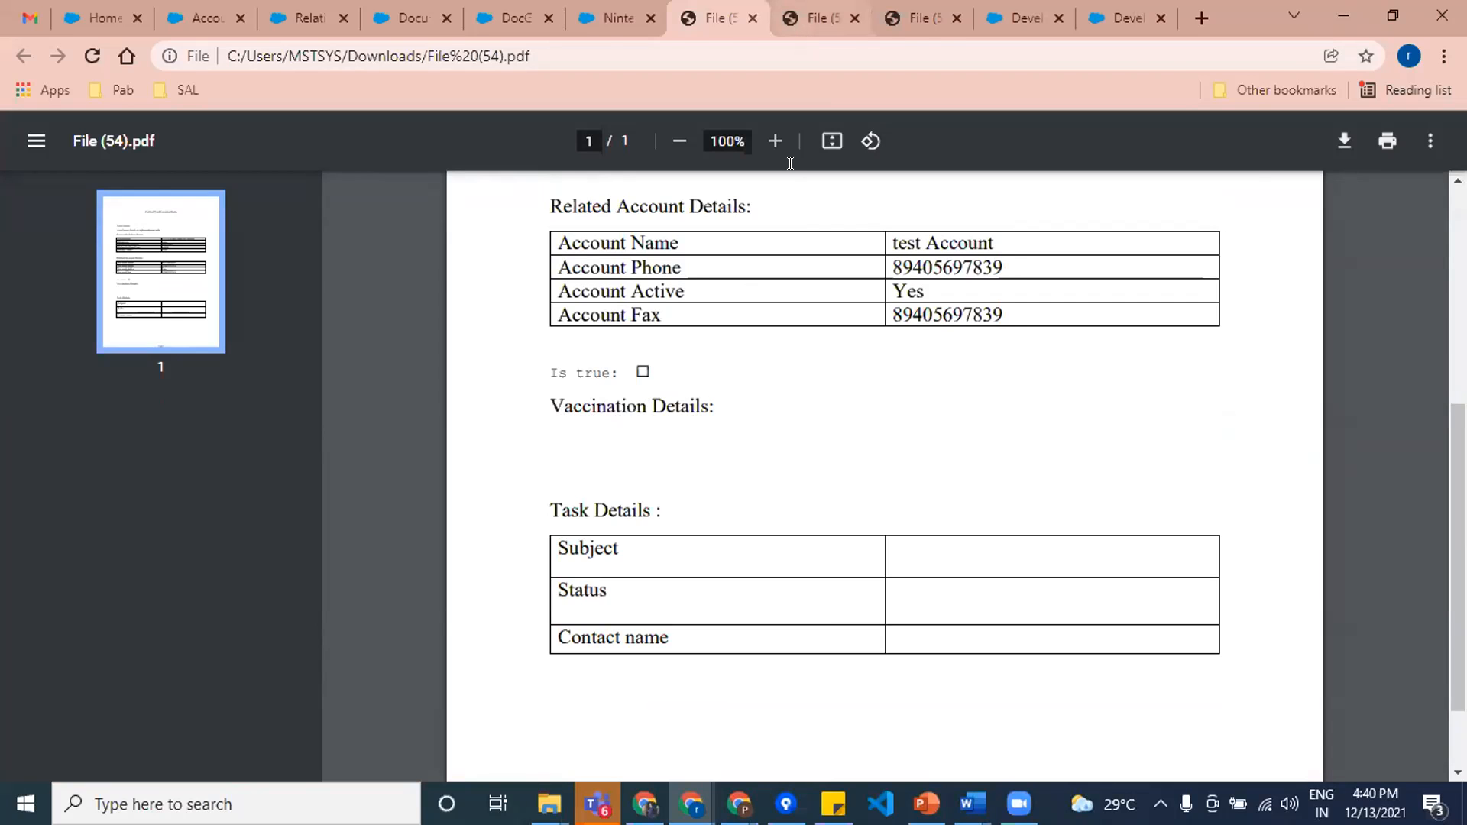
# Step: Compare the Is true and Vaccination Details sections of File (53).pdf with those in File (54).pdf
pyautogui.click(812, 127)
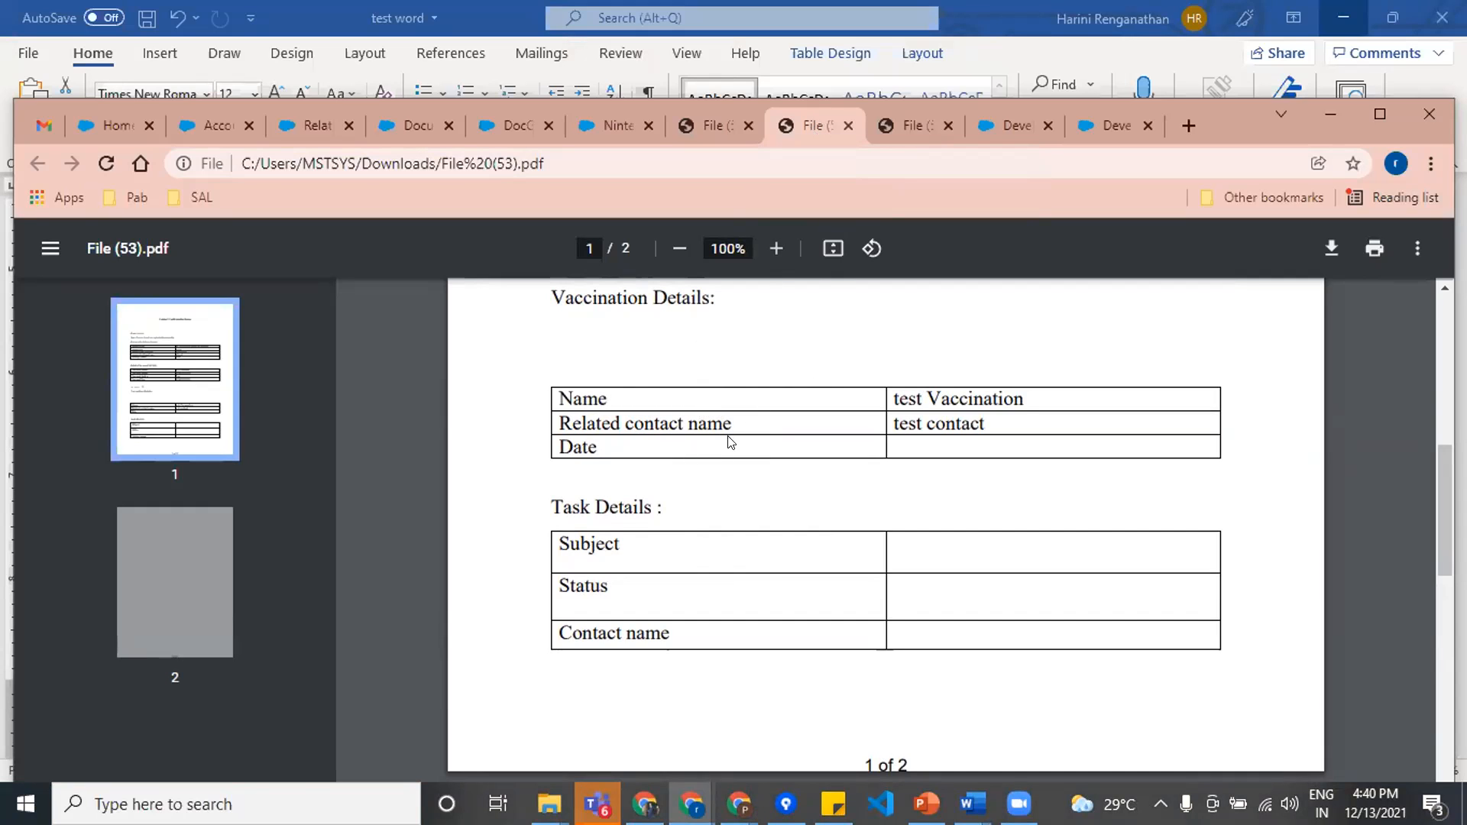
pyautogui.scroll(3, 729, 384)
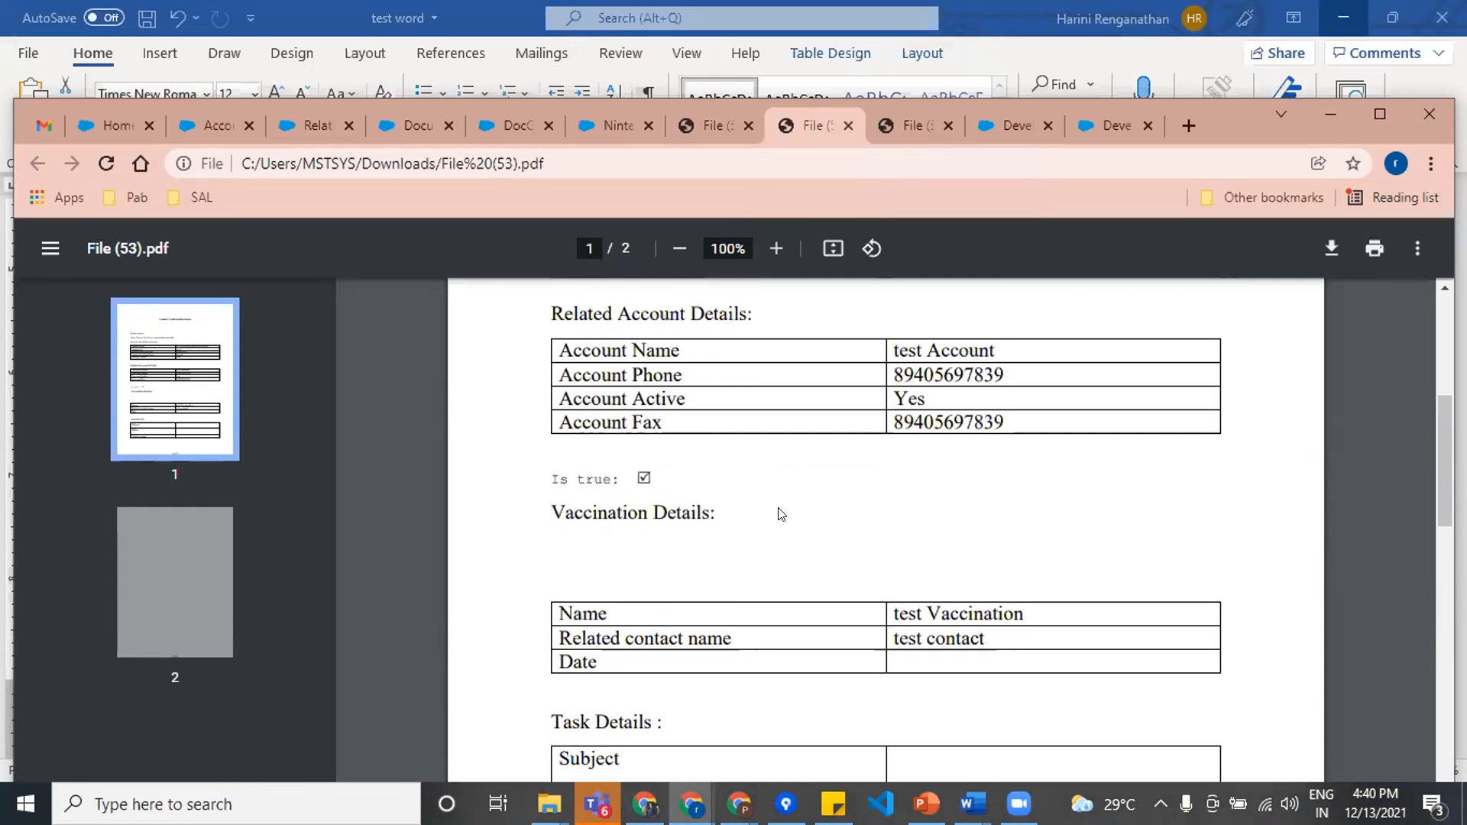
pyautogui.click(703, 126)
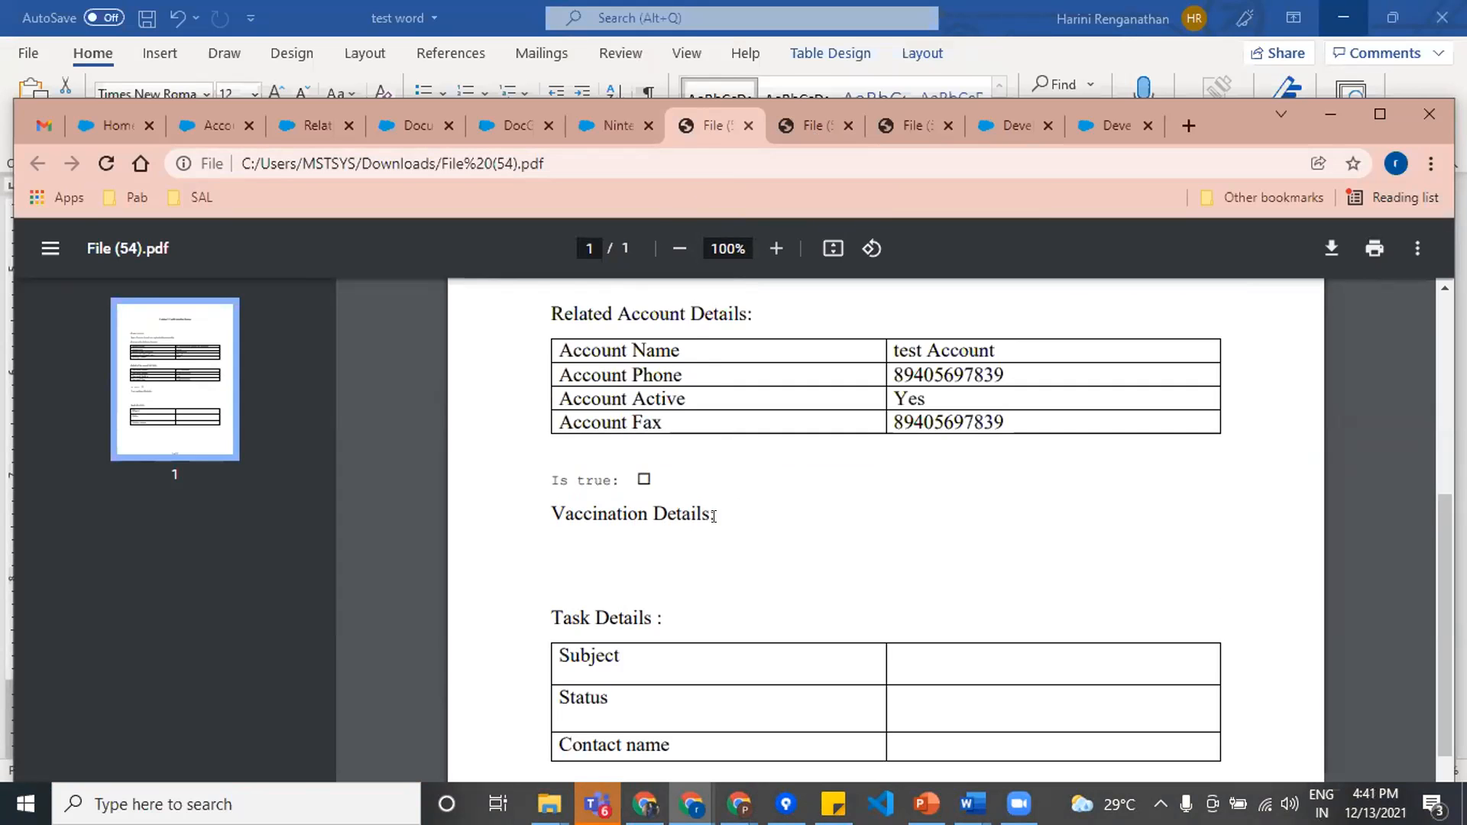
# Step: Switch to the Contact FORM document in Word, review the IF field enclosing the Vaccination table, and minimize the document
pyautogui.moveTo(985, 787)
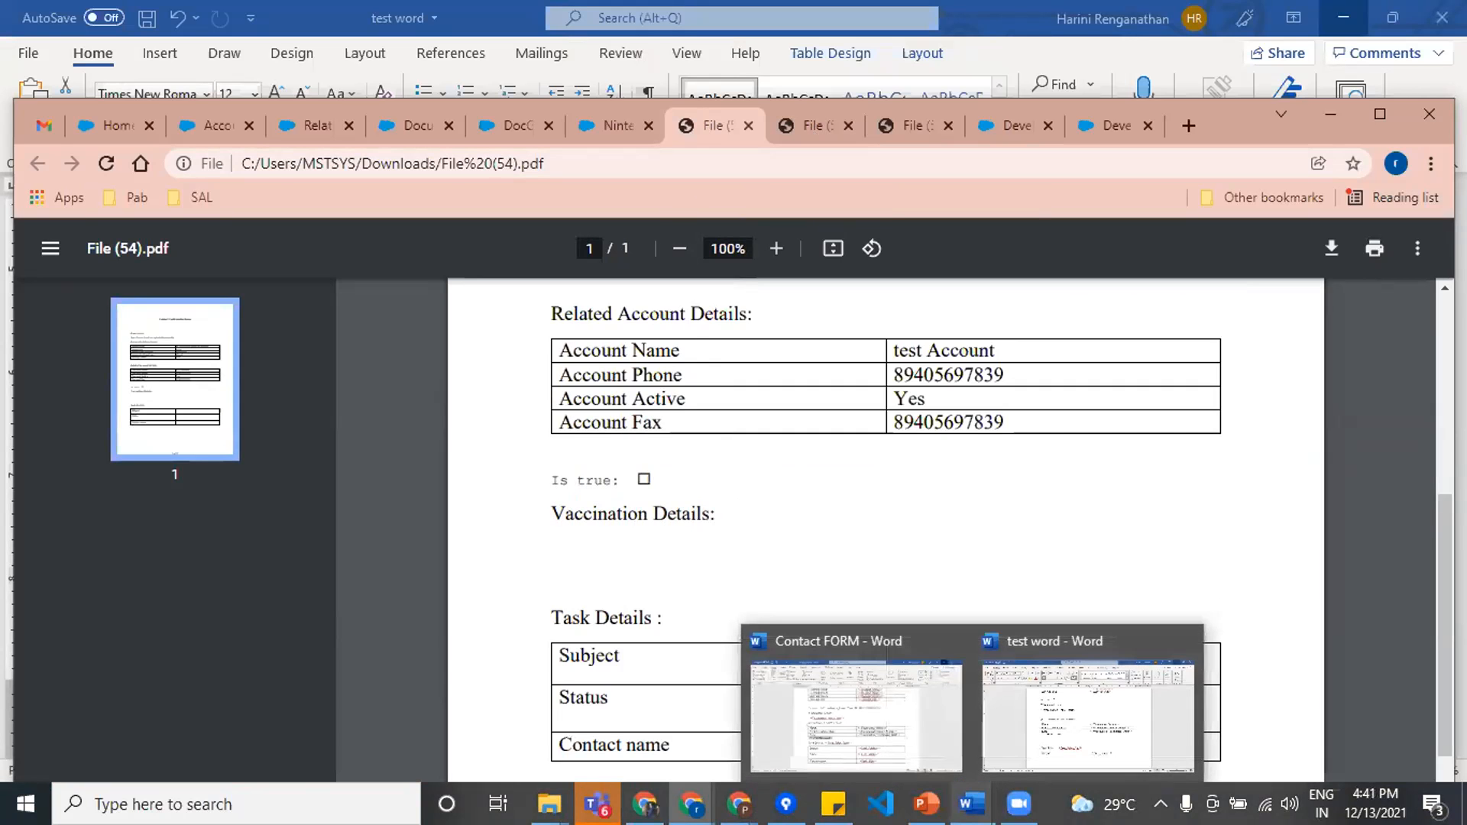
pyautogui.click(859, 721)
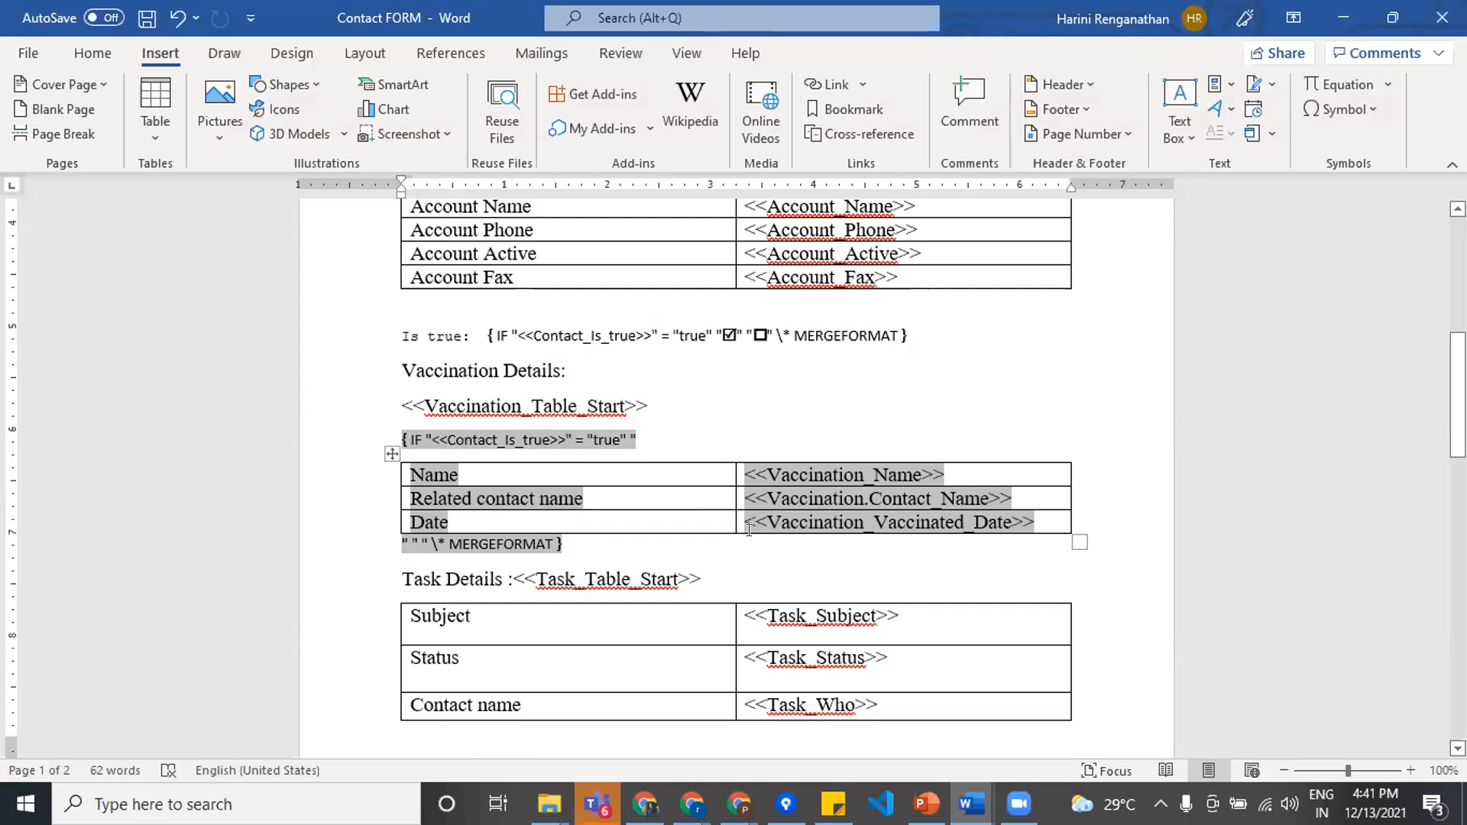
pyautogui.scroll(-3, 635, 530)
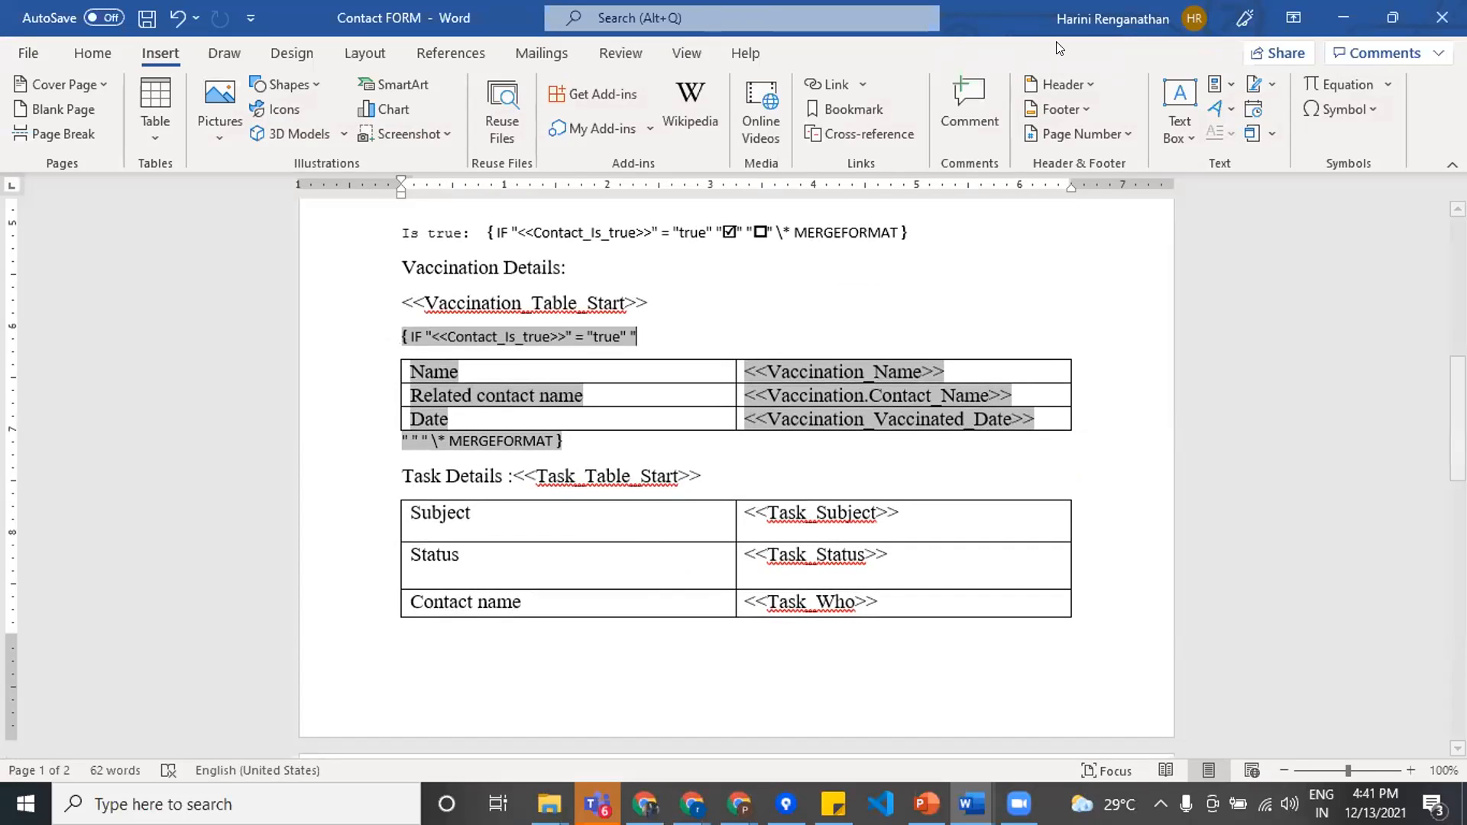
pyautogui.click(1345, 11)
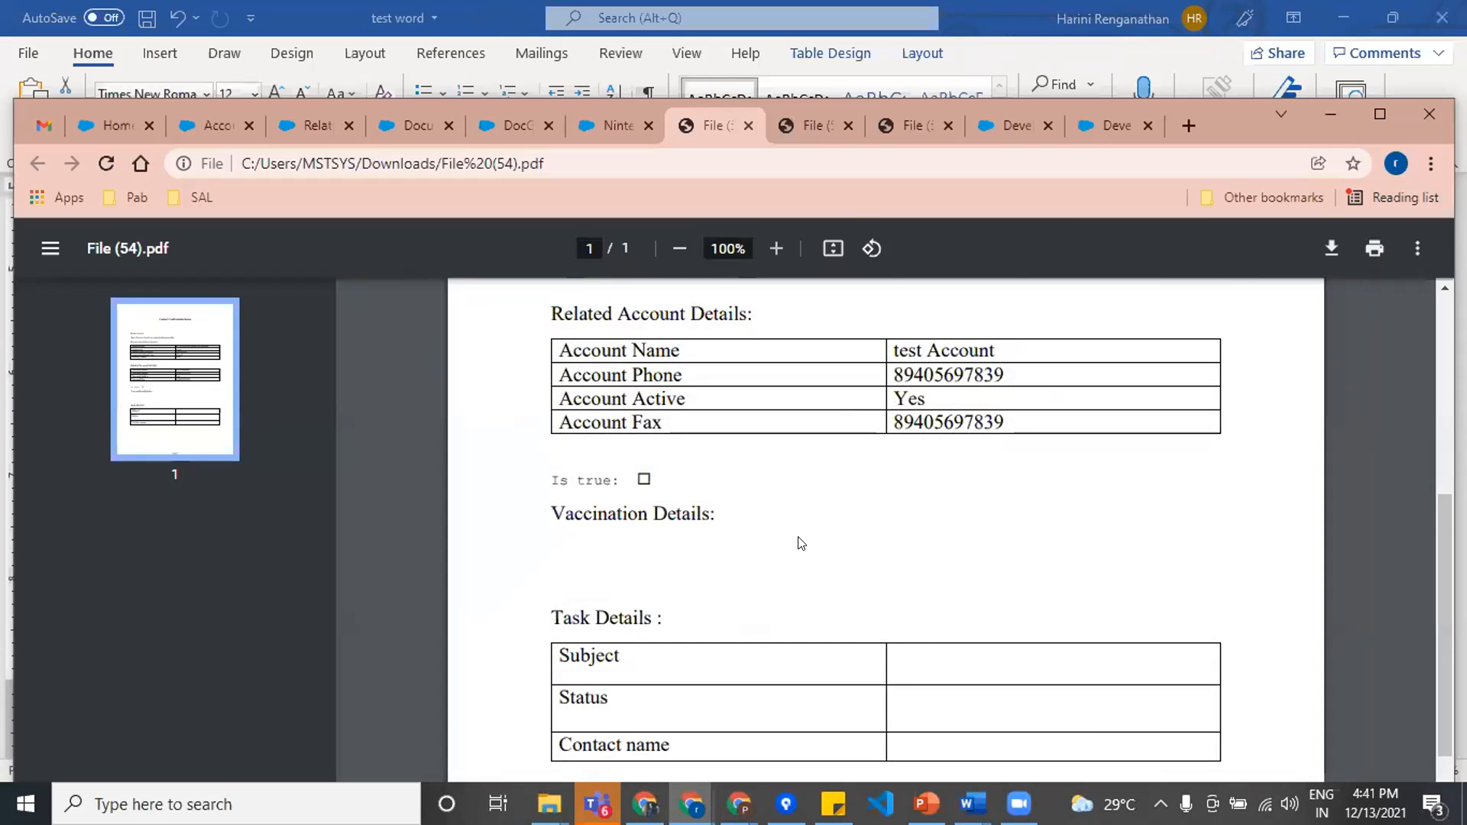
# Step: Check the Task Details table in File (54).pdf against its Task tags in the Contact FORM Word document, then minimize Word
pyautogui.scroll(-2, 798, 545)
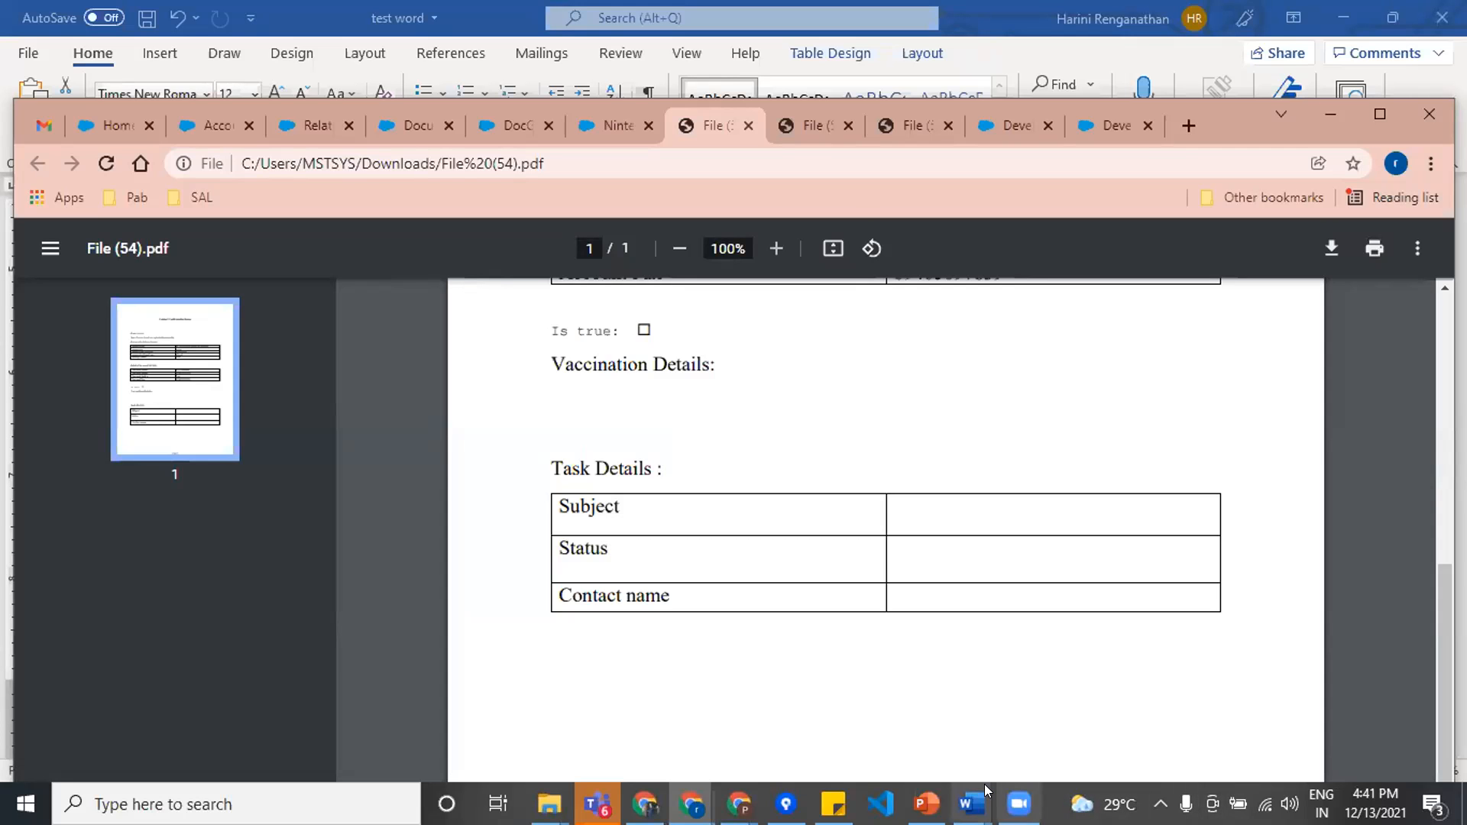
pyautogui.moveTo(971, 804)
pyautogui.click(894, 735)
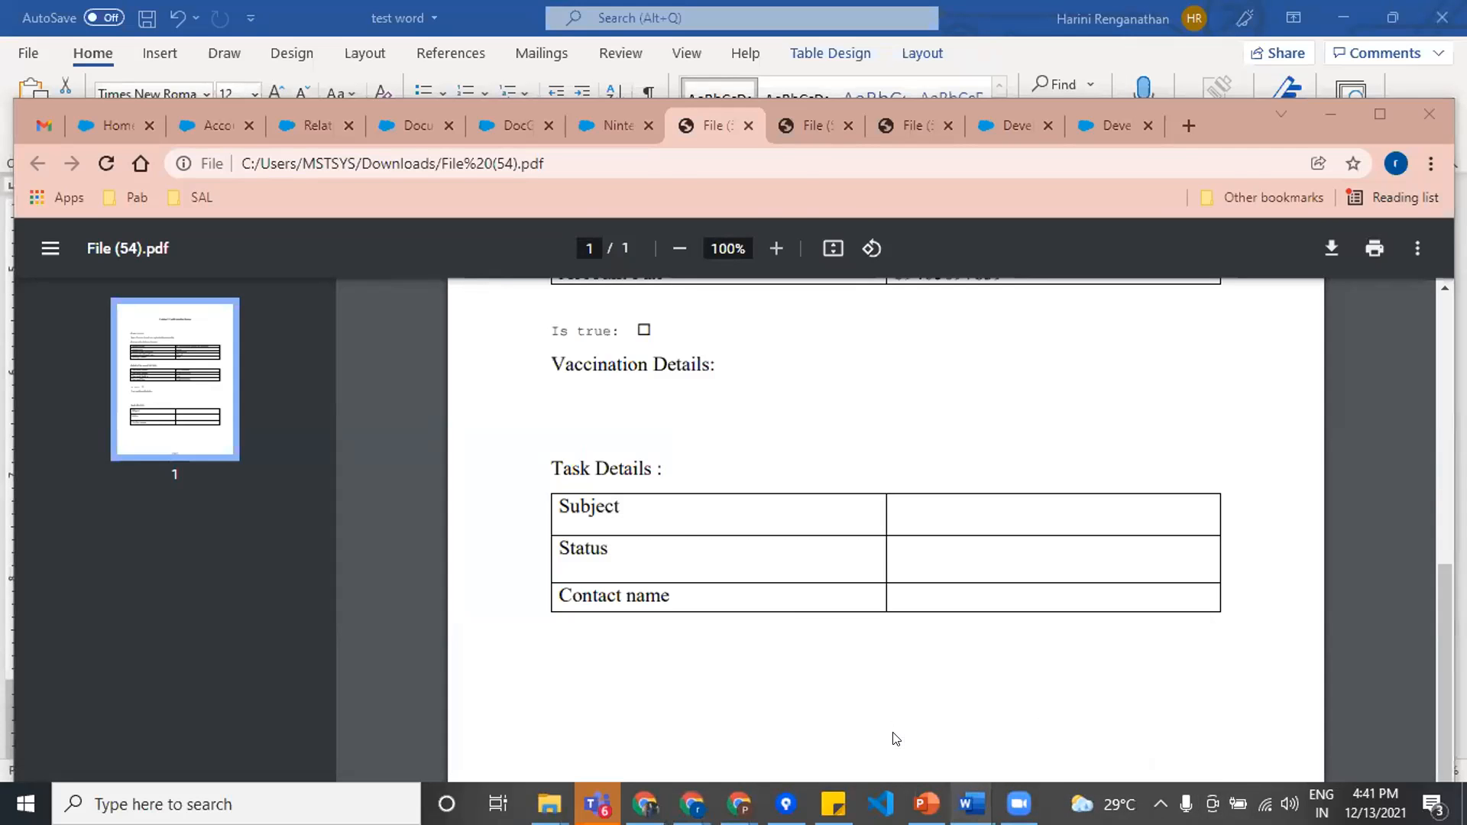
pyautogui.scroll(-3, 772, 525)
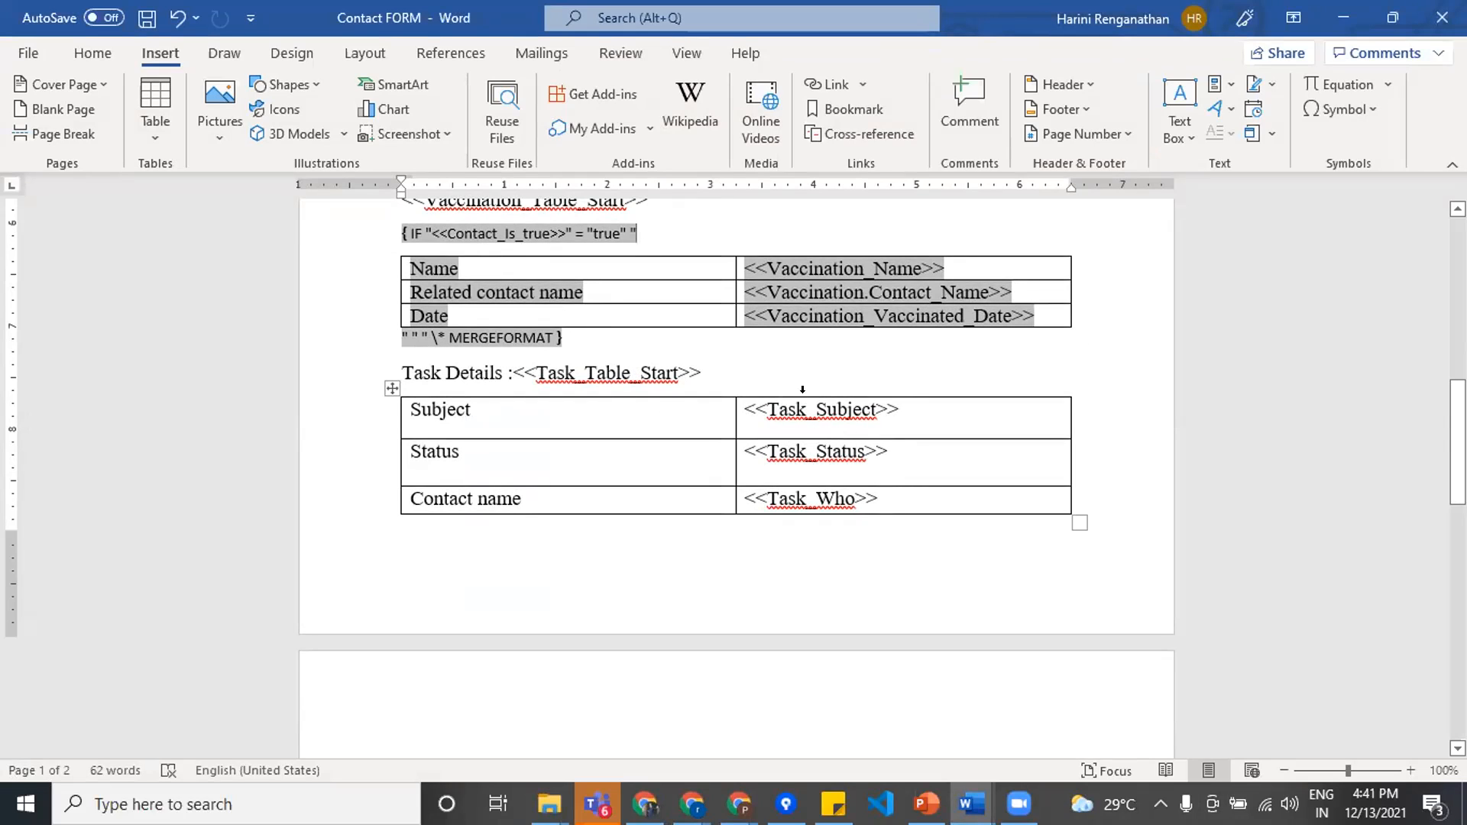
pyautogui.scroll(-5, 809, 562)
pyautogui.scroll(4, 809, 562)
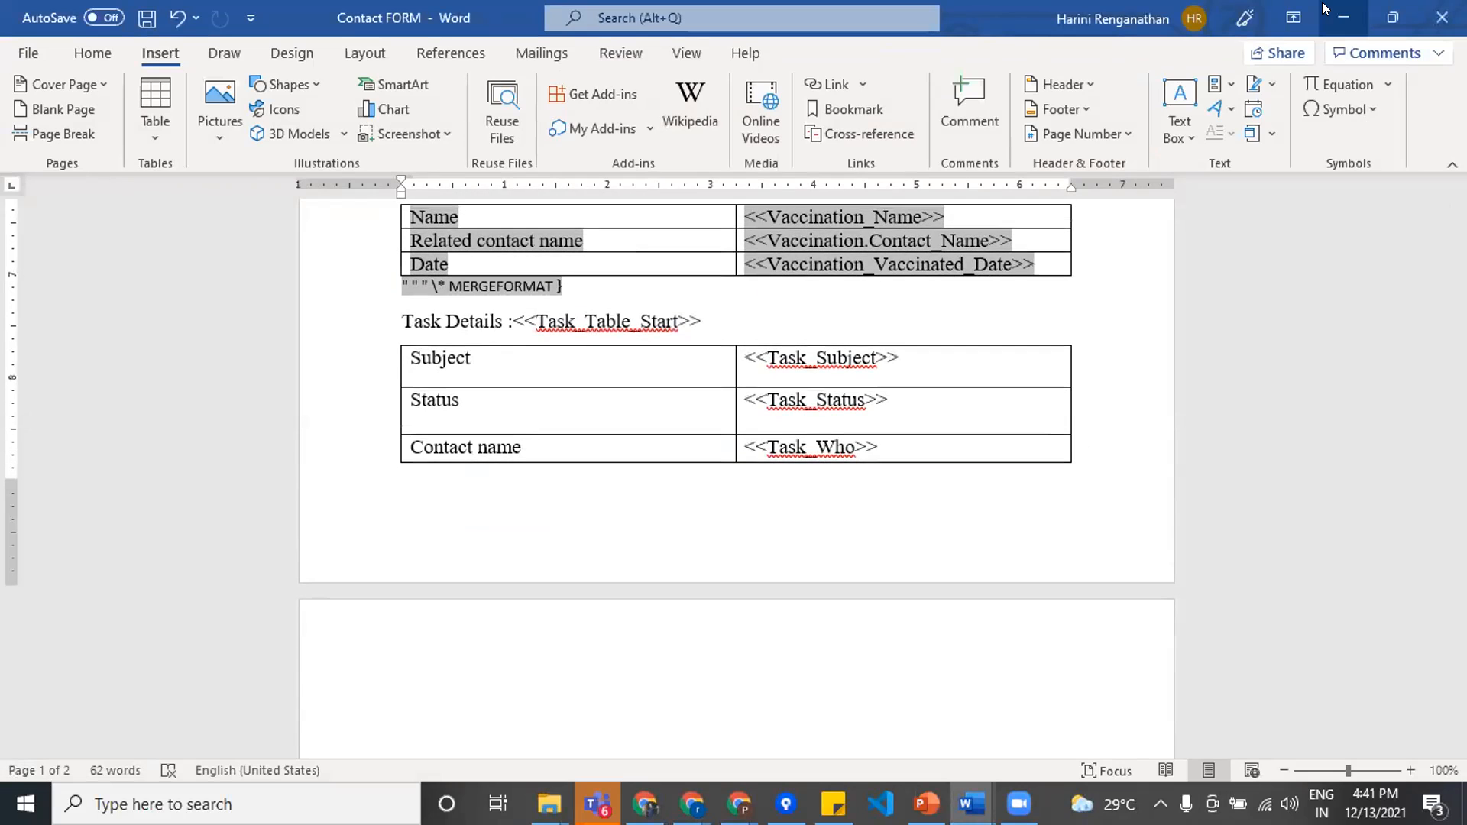
pyautogui.click(1344, 18)
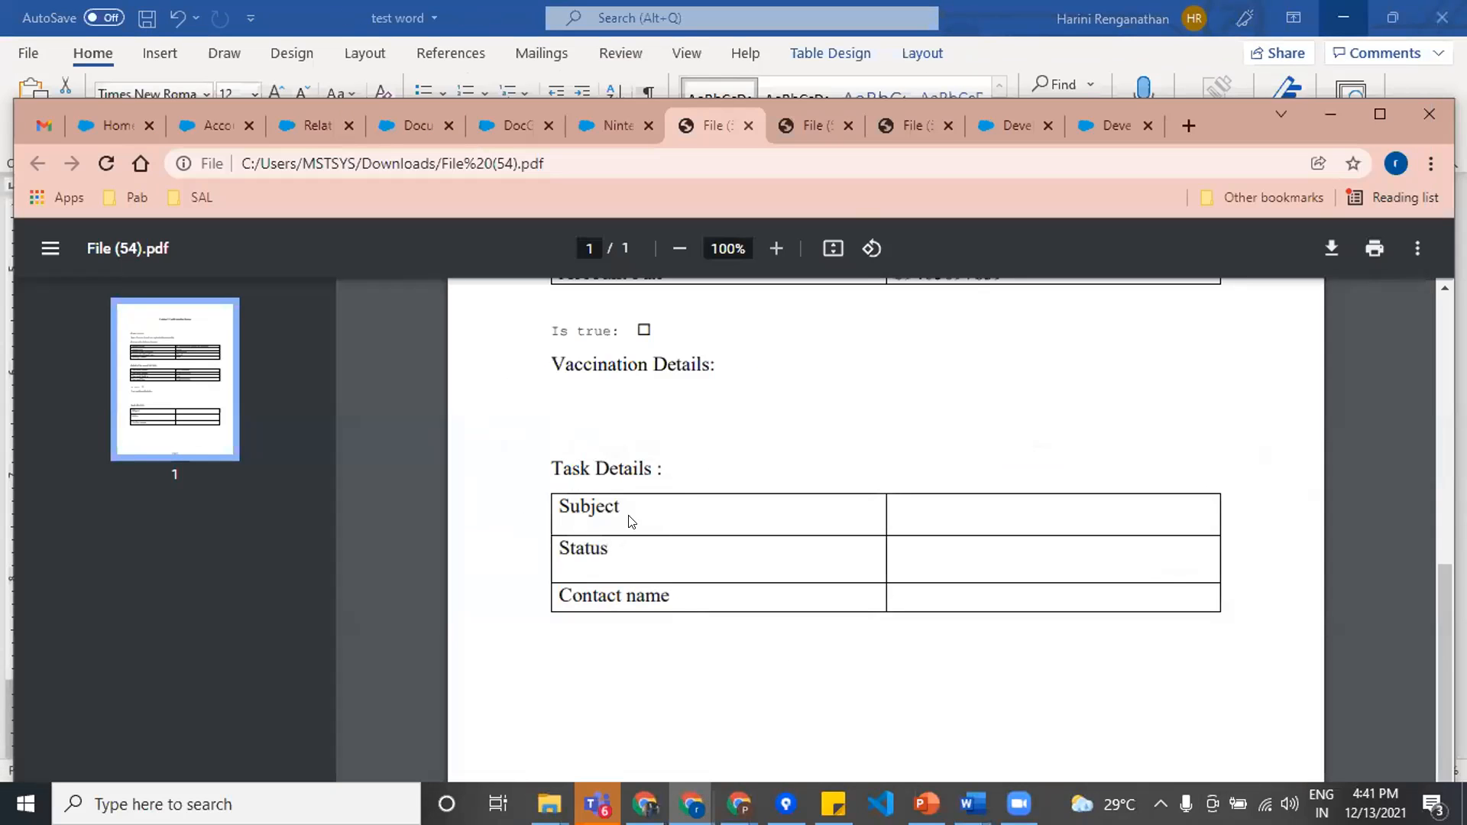
# Step: Examine the Task Details heading and table in File (54).pdf, glancing at the Nintex DocGen run page and returning to the PDF
pyautogui.moveTo(545, 467); pyautogui.dragTo(663, 468)
pyautogui.click(900, 446)
pyautogui.scroll(1, 862, 481)
pyautogui.scroll(-1, 847, 509)
pyautogui.click(605, 125)
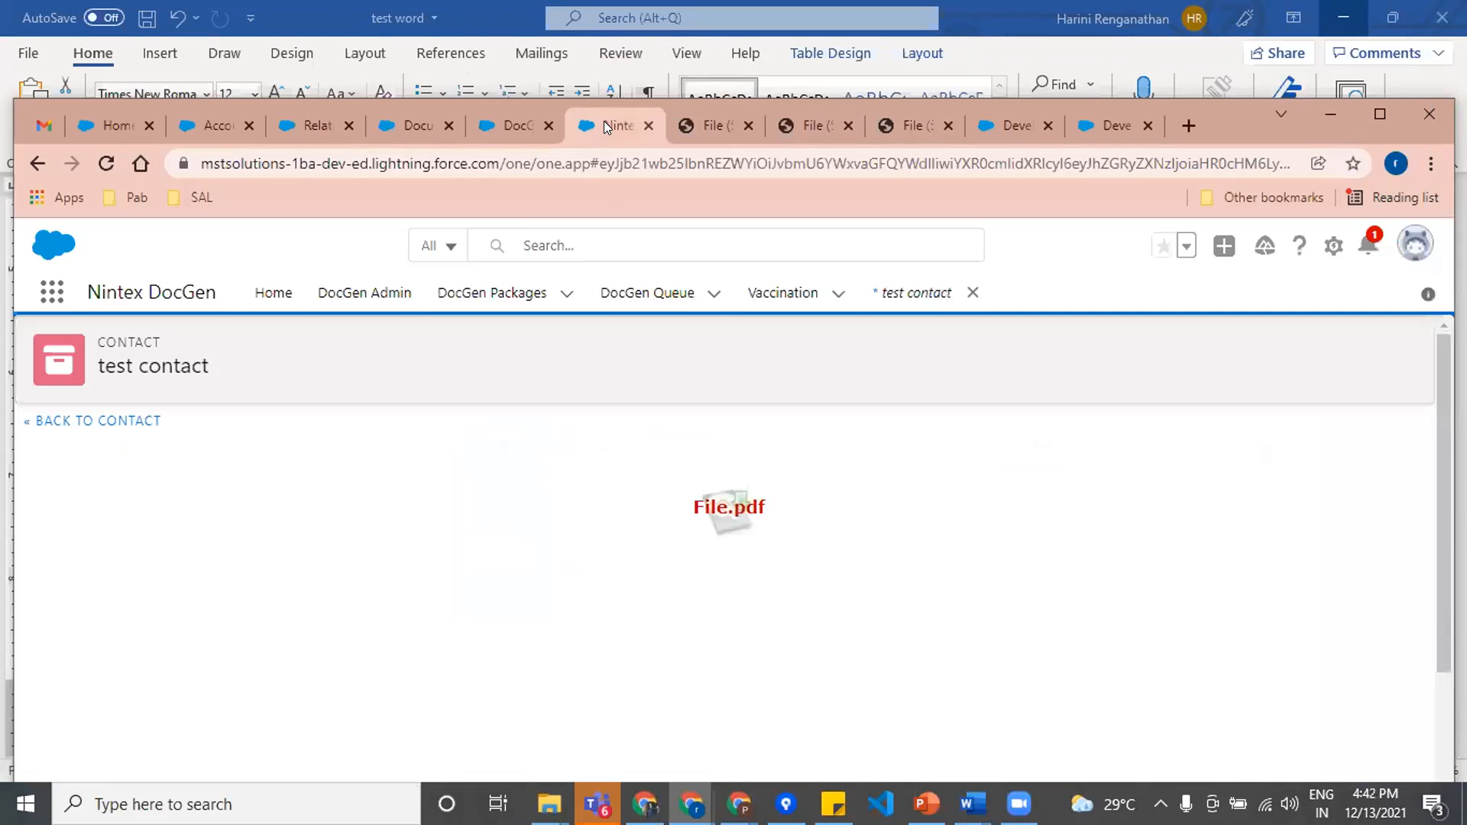
pyautogui.click(697, 126)
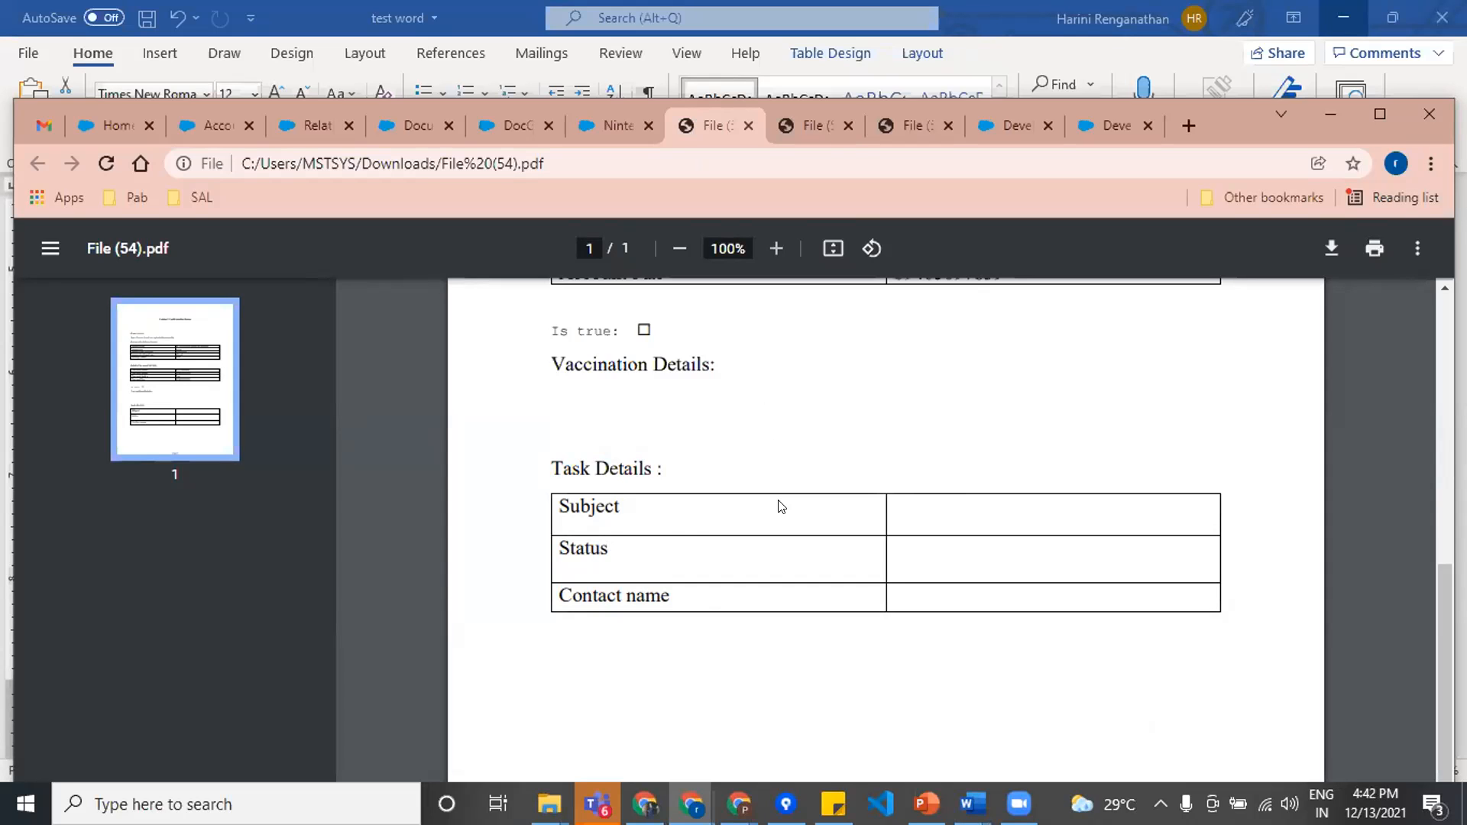
# Step: Switch to the test word document in Word, examine its Task Details table across both pages, and minimize the document
pyautogui.moveTo(971, 799)
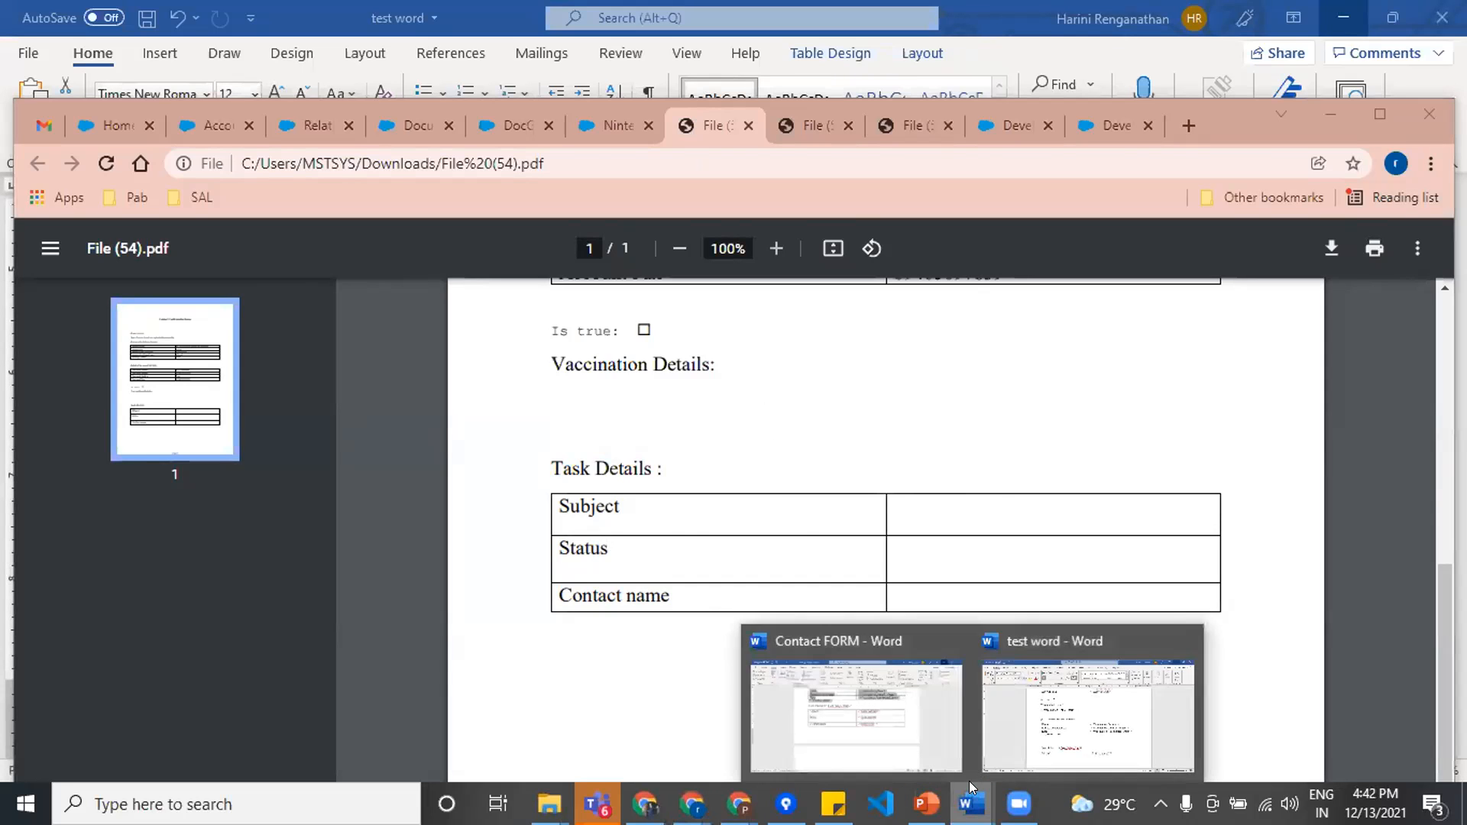
pyautogui.click(1090, 698)
pyautogui.scroll(-2, 767, 462)
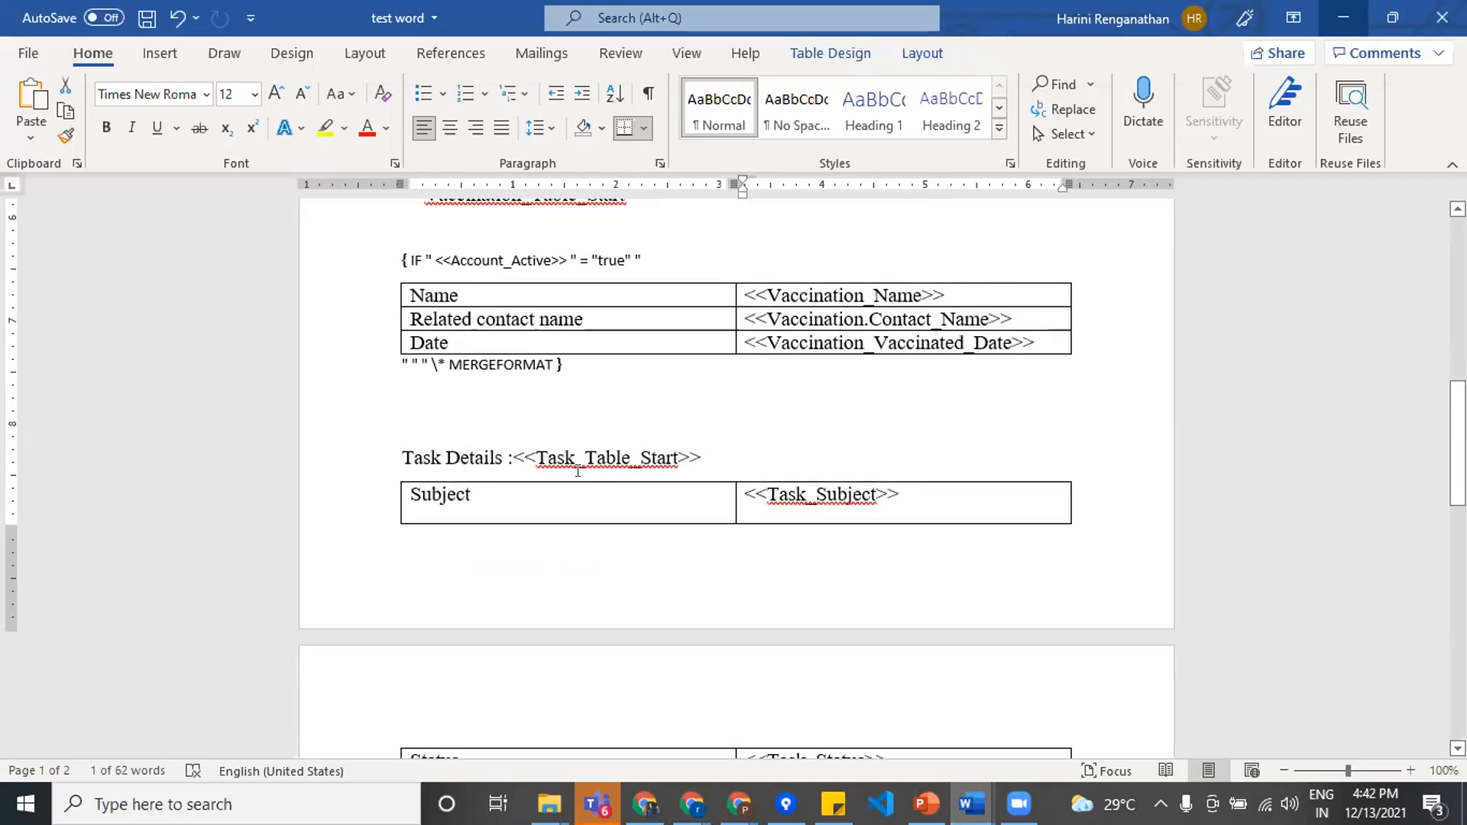
pyautogui.scroll(-1, 719, 515)
pyautogui.scroll(-2, 719, 515)
pyautogui.scroll(1, 719, 515)
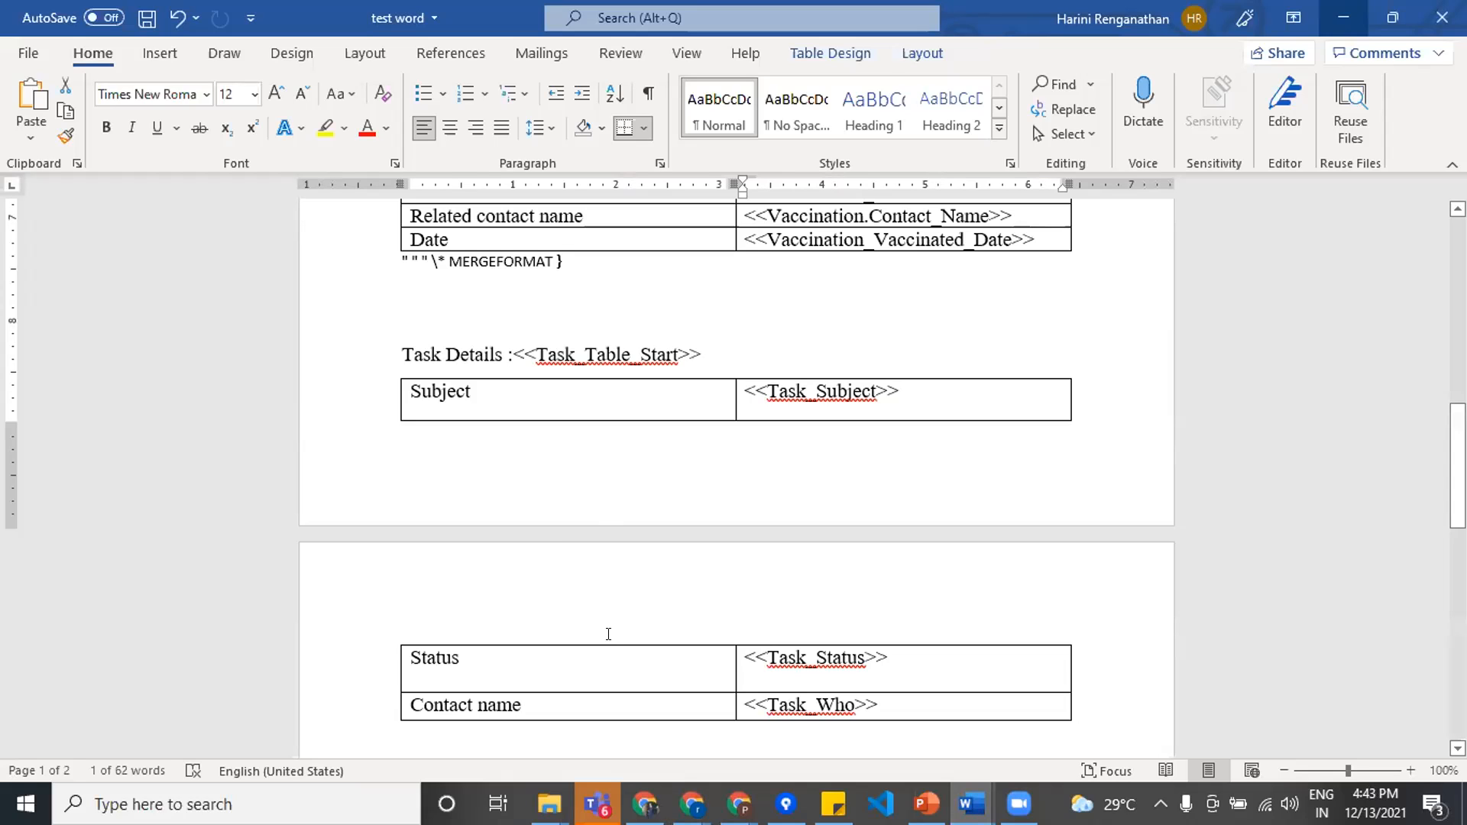
pyautogui.click(1343, 17)
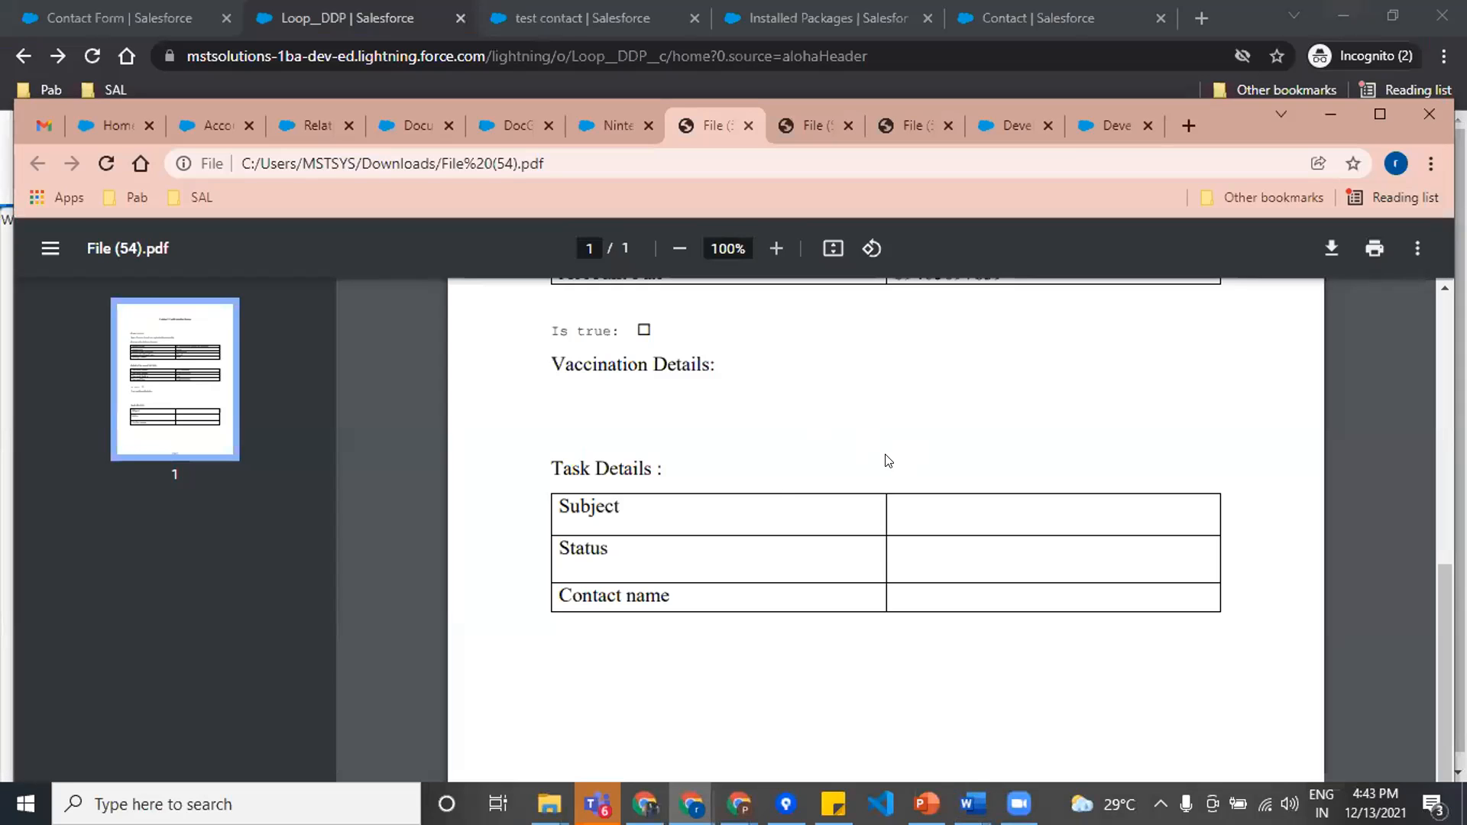
# Step: Look through File (54).pdf and File (53).pdf to compare their content and page layout
pyautogui.scroll(5, 957, 557)
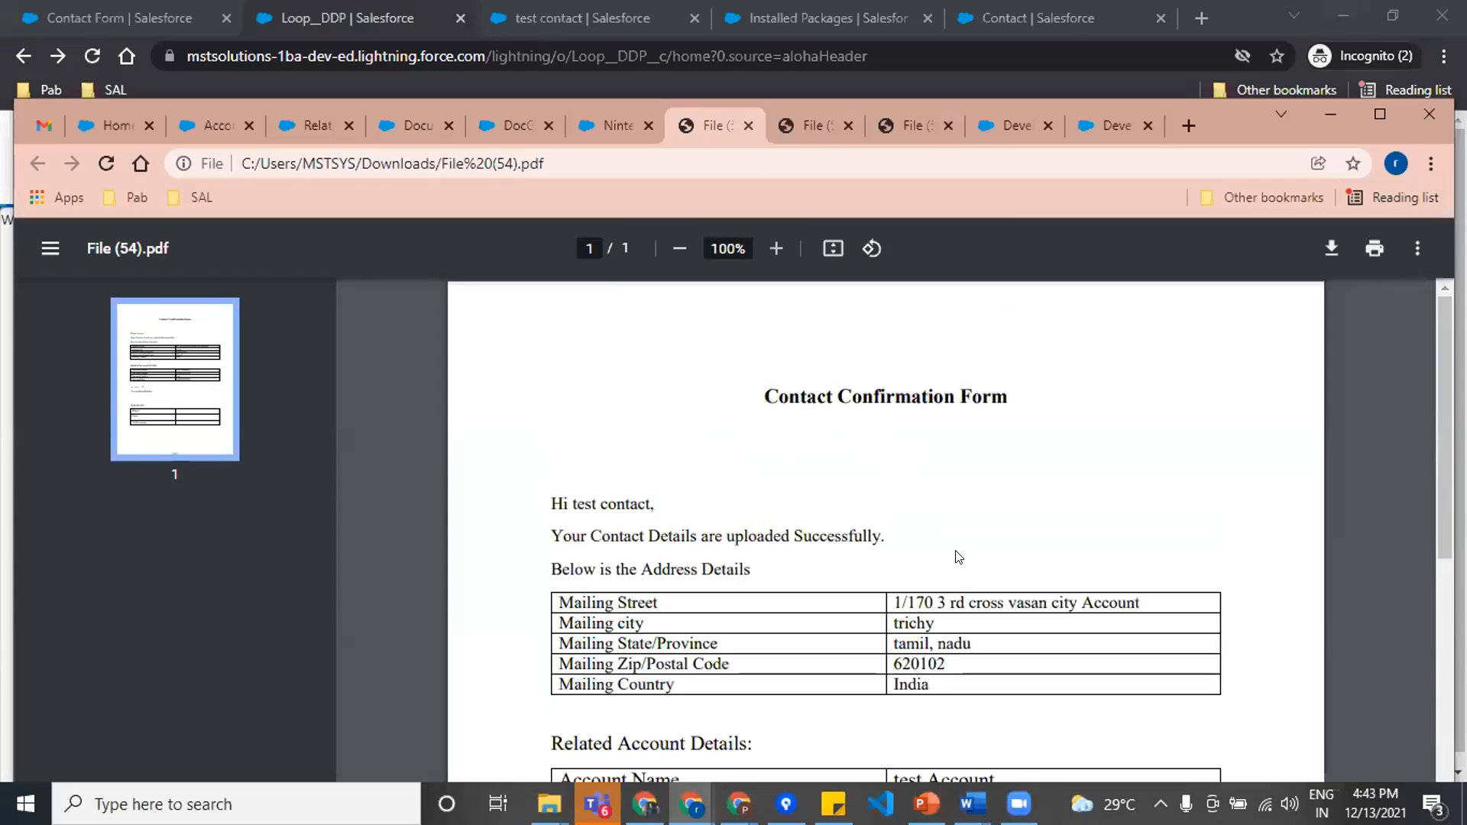
pyautogui.scroll(-5, 965, 545)
pyautogui.click(797, 122)
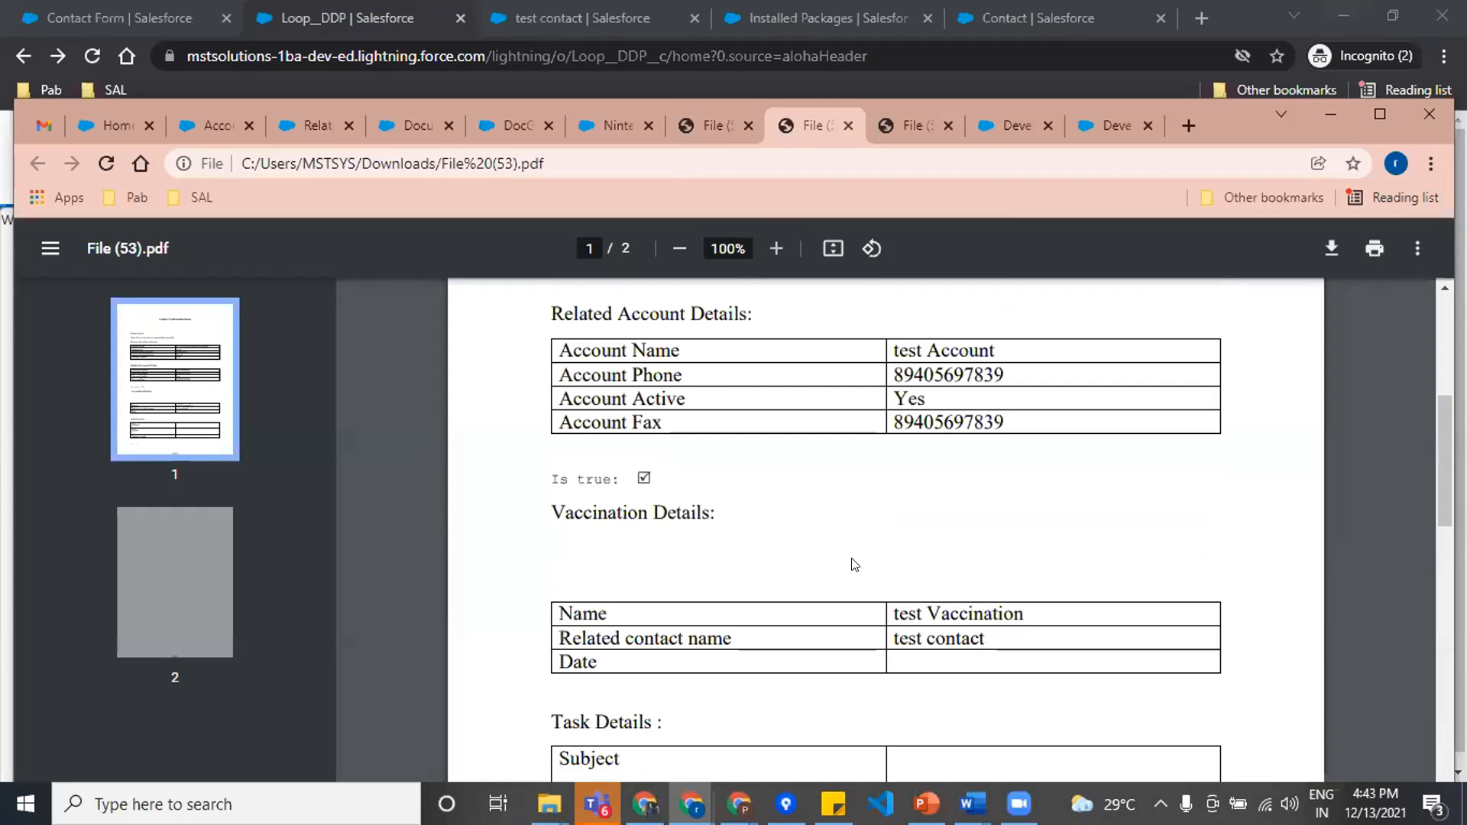
pyautogui.scroll(-10, 856, 554)
pyautogui.scroll(10, 612, 549)
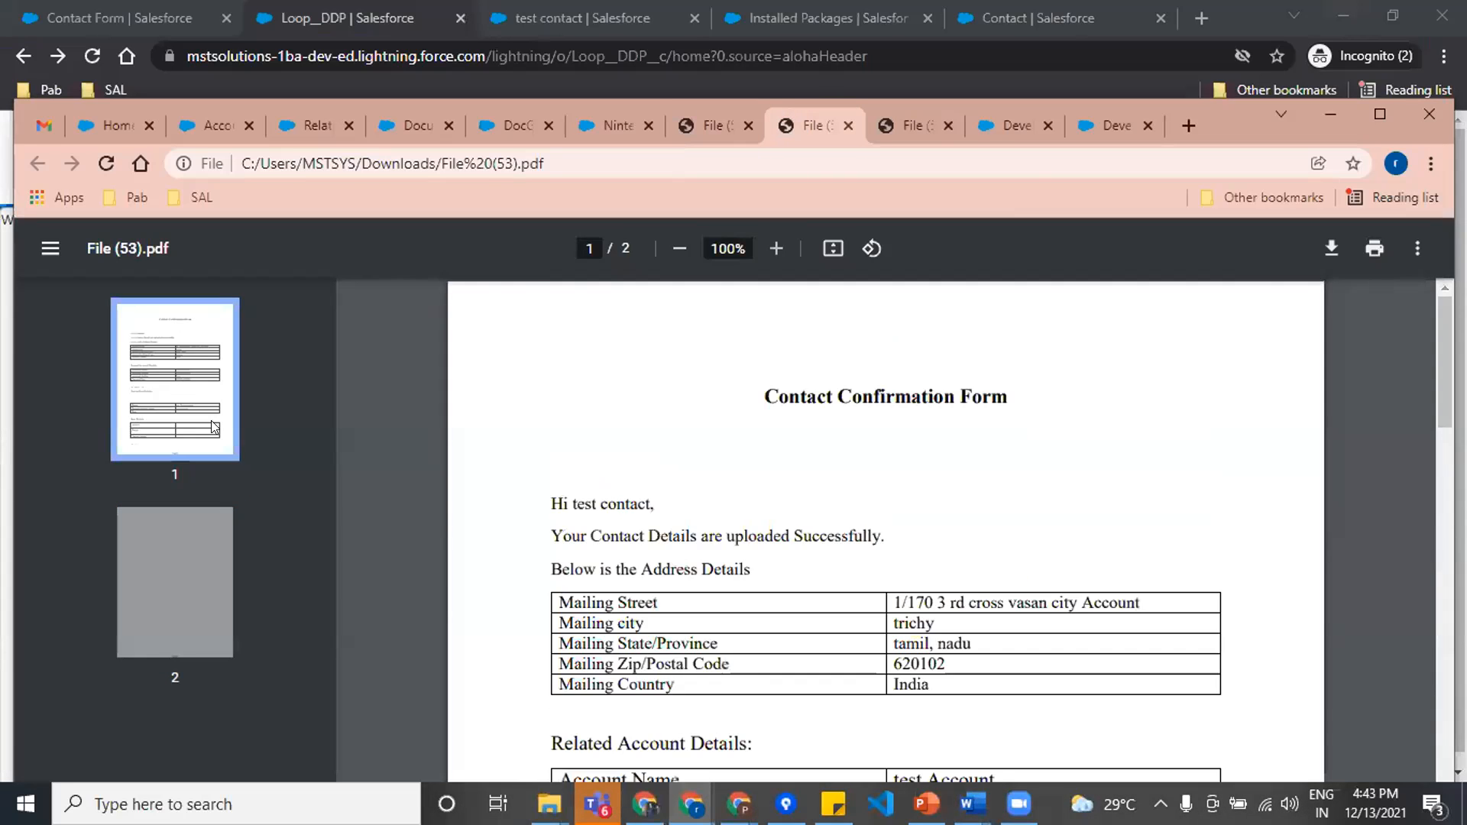
pyautogui.scroll(-10, 894, 525)
pyautogui.scroll(3, 895, 524)
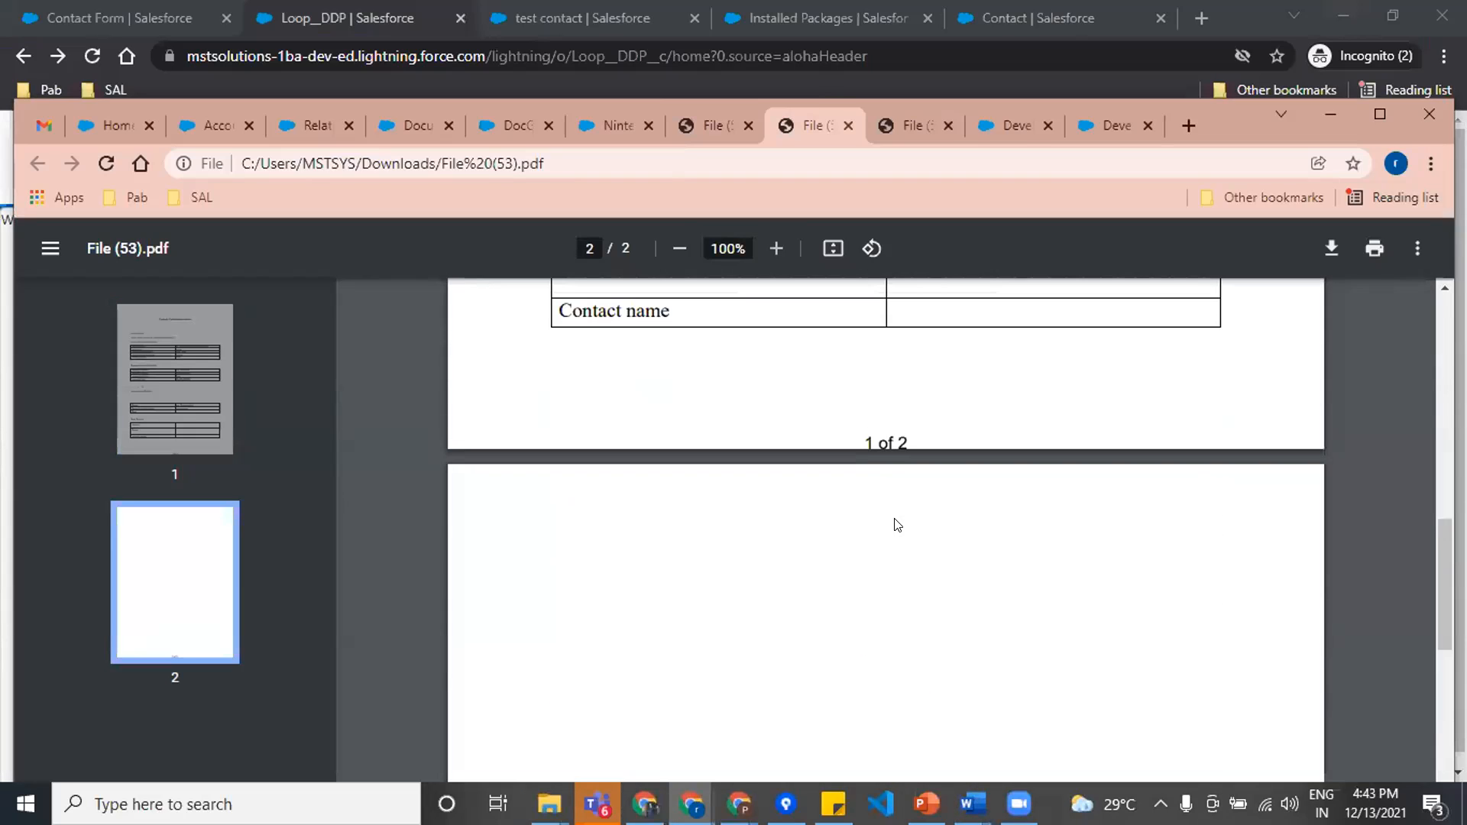
# Step: Highlight the page-number footer on the first page of File (53).pdf and inspect the second page
pyautogui.moveTo(858, 432); pyautogui.dragTo(920, 437)
pyautogui.scroll(-3, 844, 563)
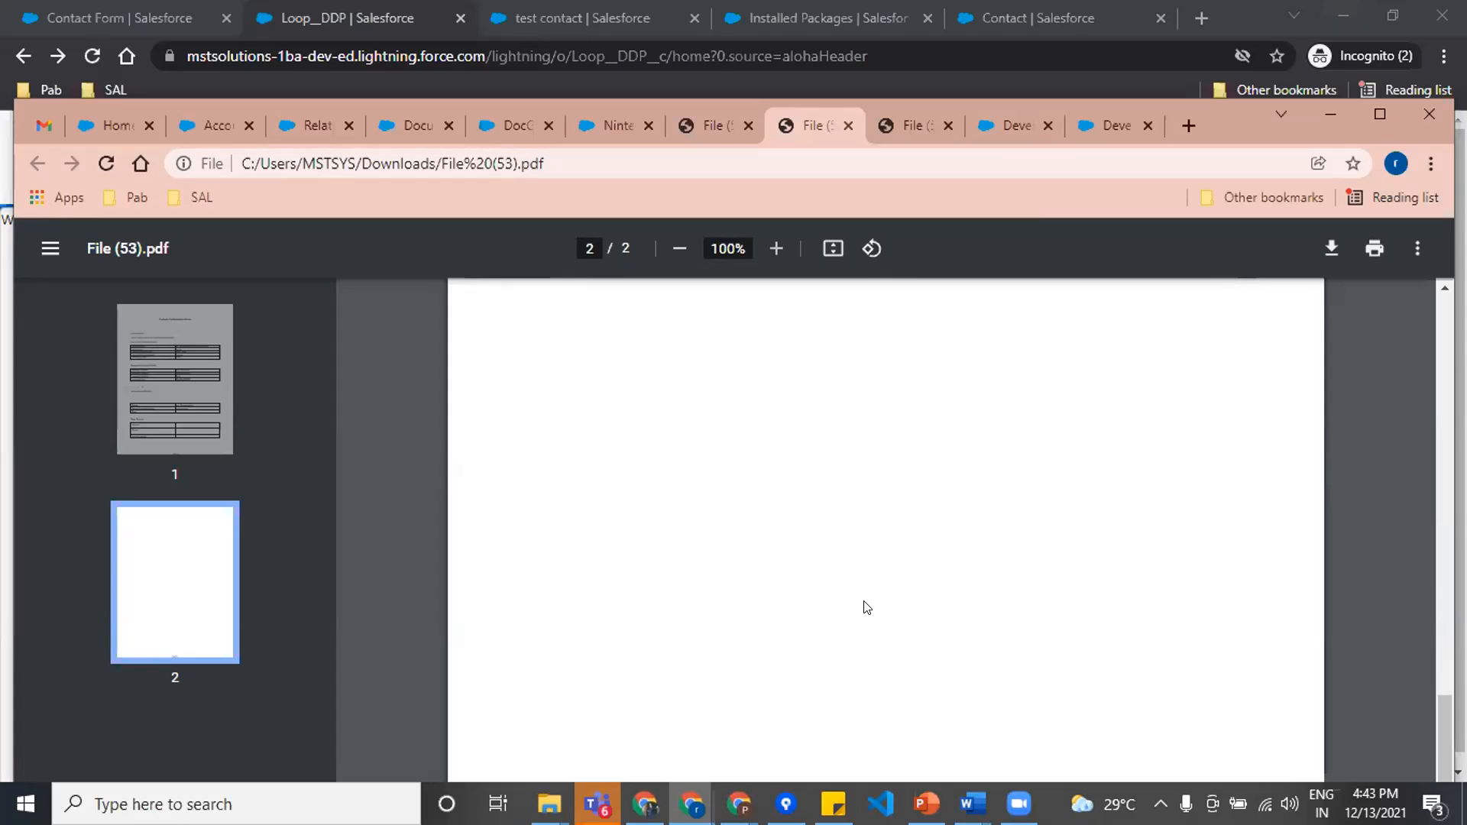
pyautogui.scroll(2, 866, 608)
pyautogui.scroll(3, 867, 612)
pyautogui.scroll(-1, 866, 613)
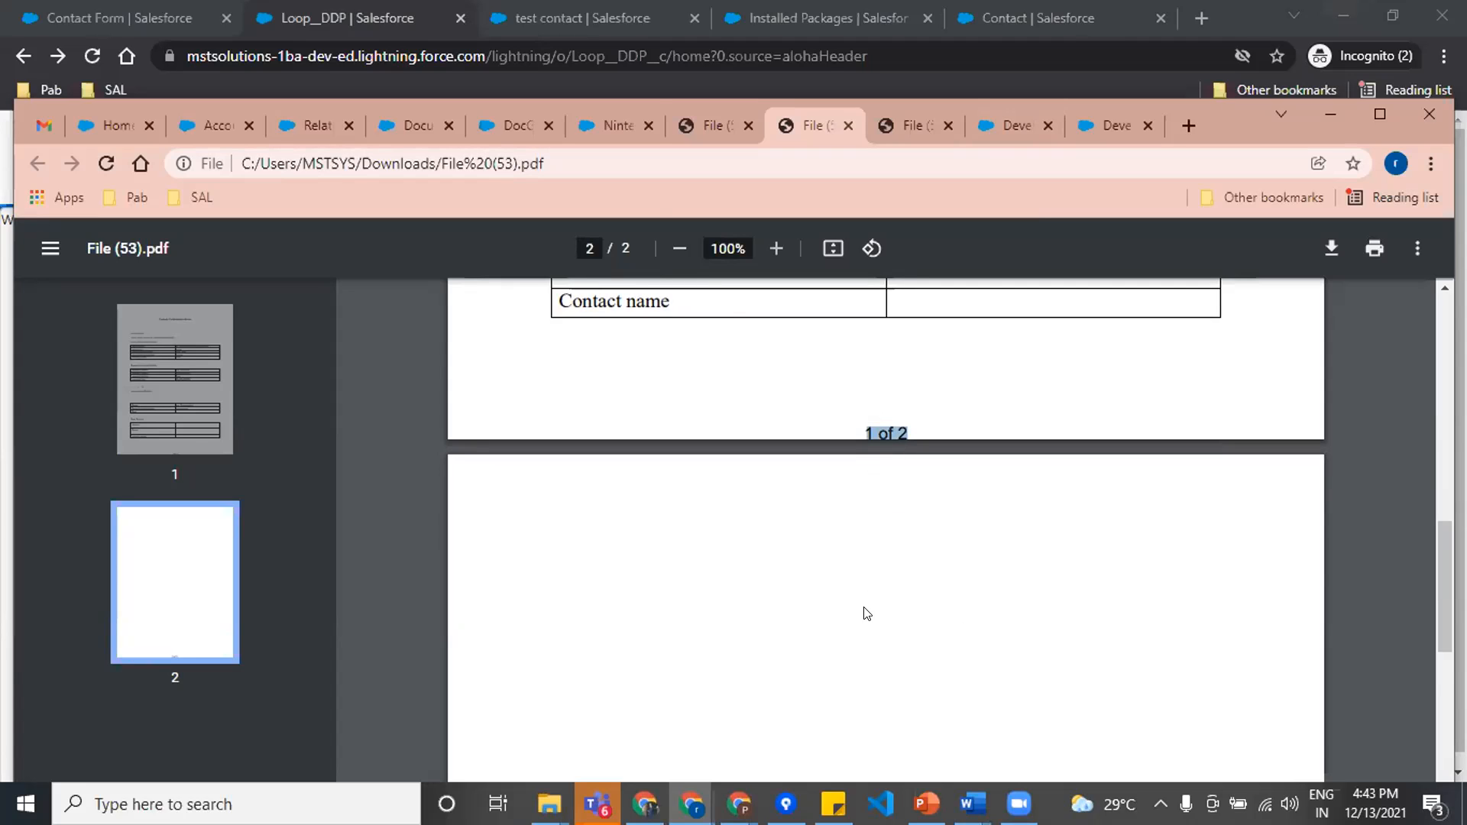
# Step: Check the Nintex DocGen and incognito Loop__DDP windows, then view the Contact FORM.docx document detail page in the regular Chrome window
pyautogui.click(590, 119)
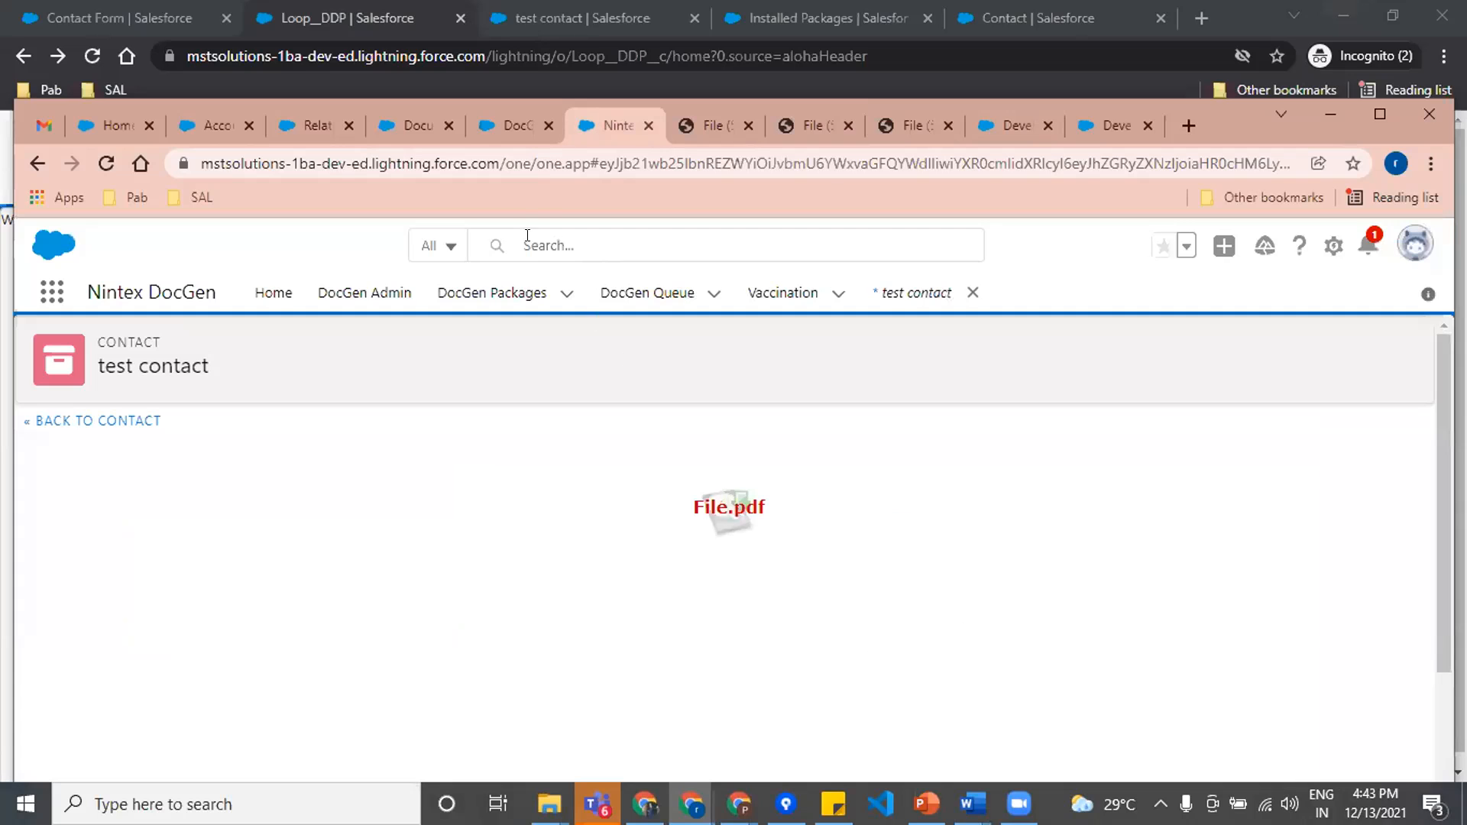
pyautogui.click(692, 804)
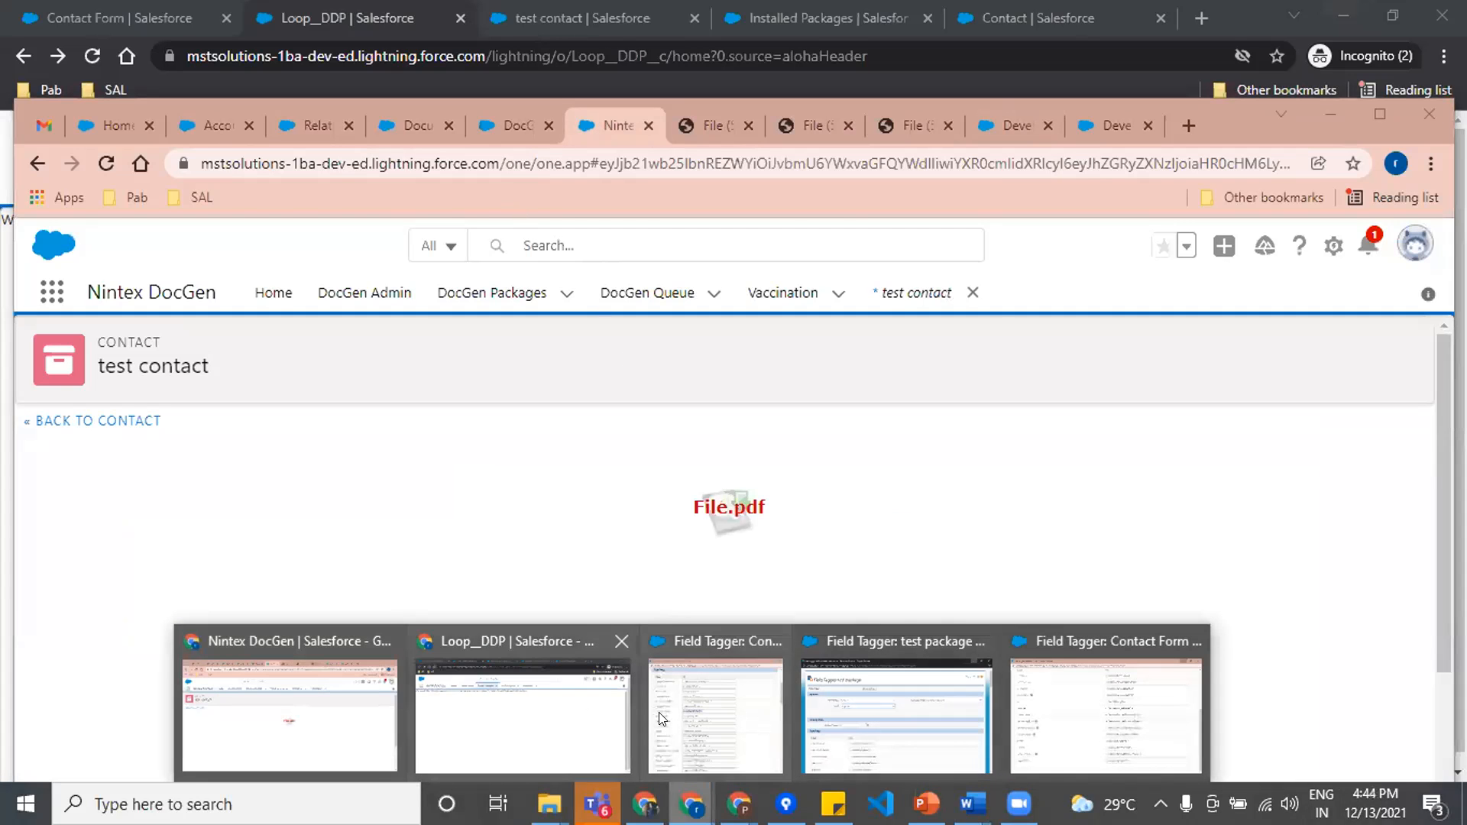
pyautogui.click(527, 707)
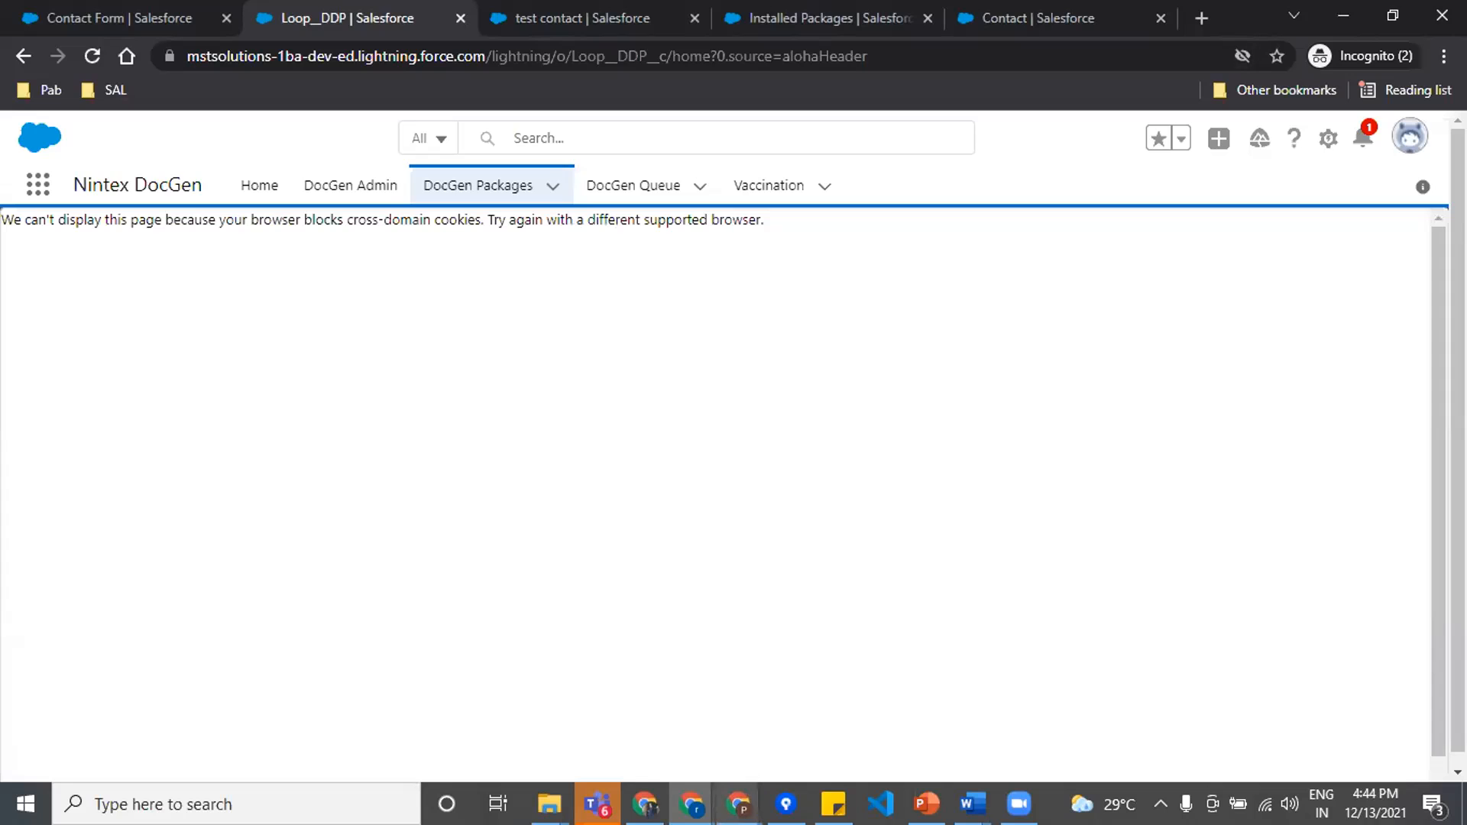
pyautogui.click(691, 804)
pyautogui.click(305, 698)
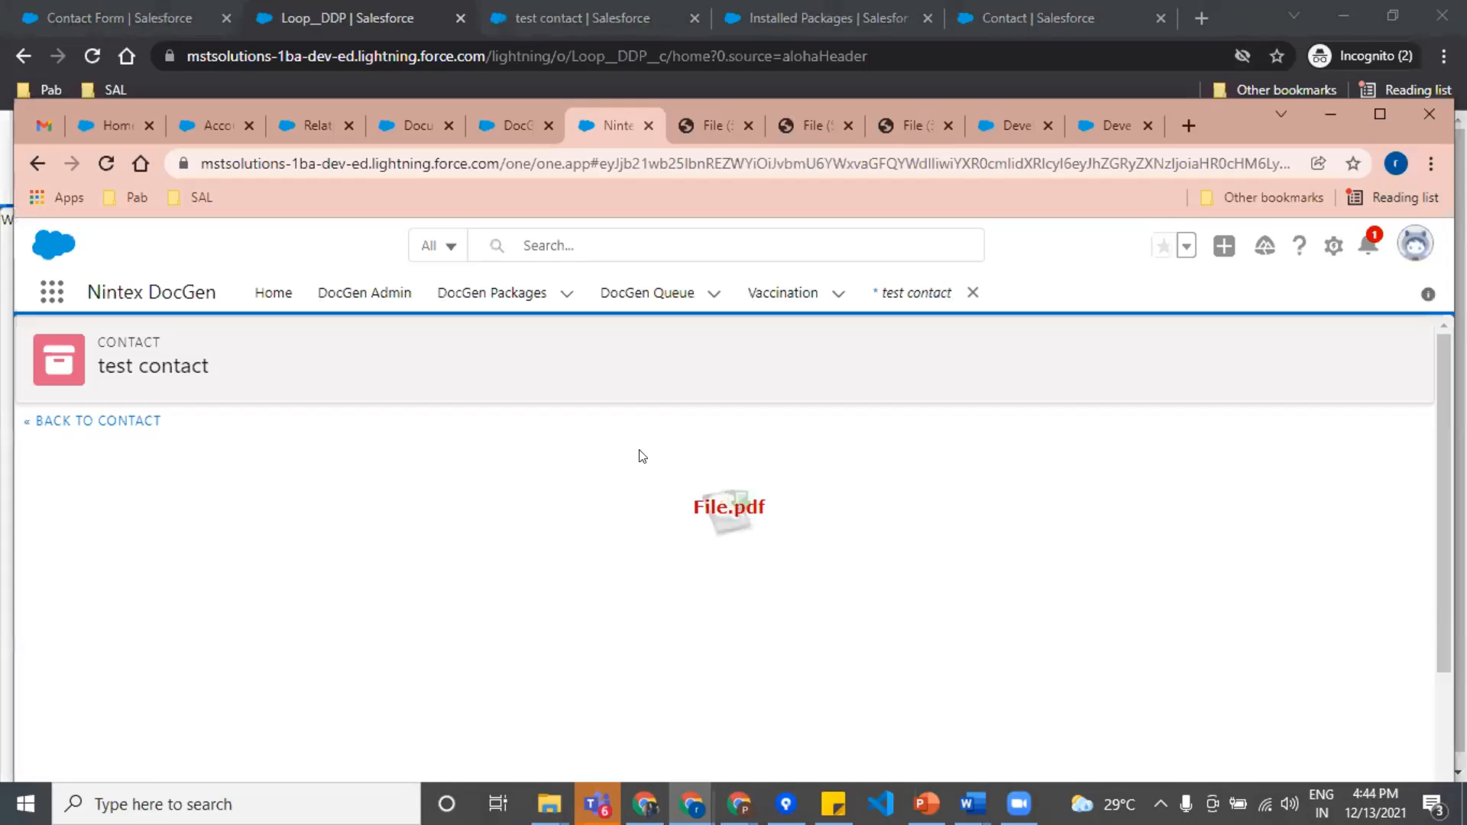
pyautogui.click(528, 122)
pyautogui.click(394, 119)
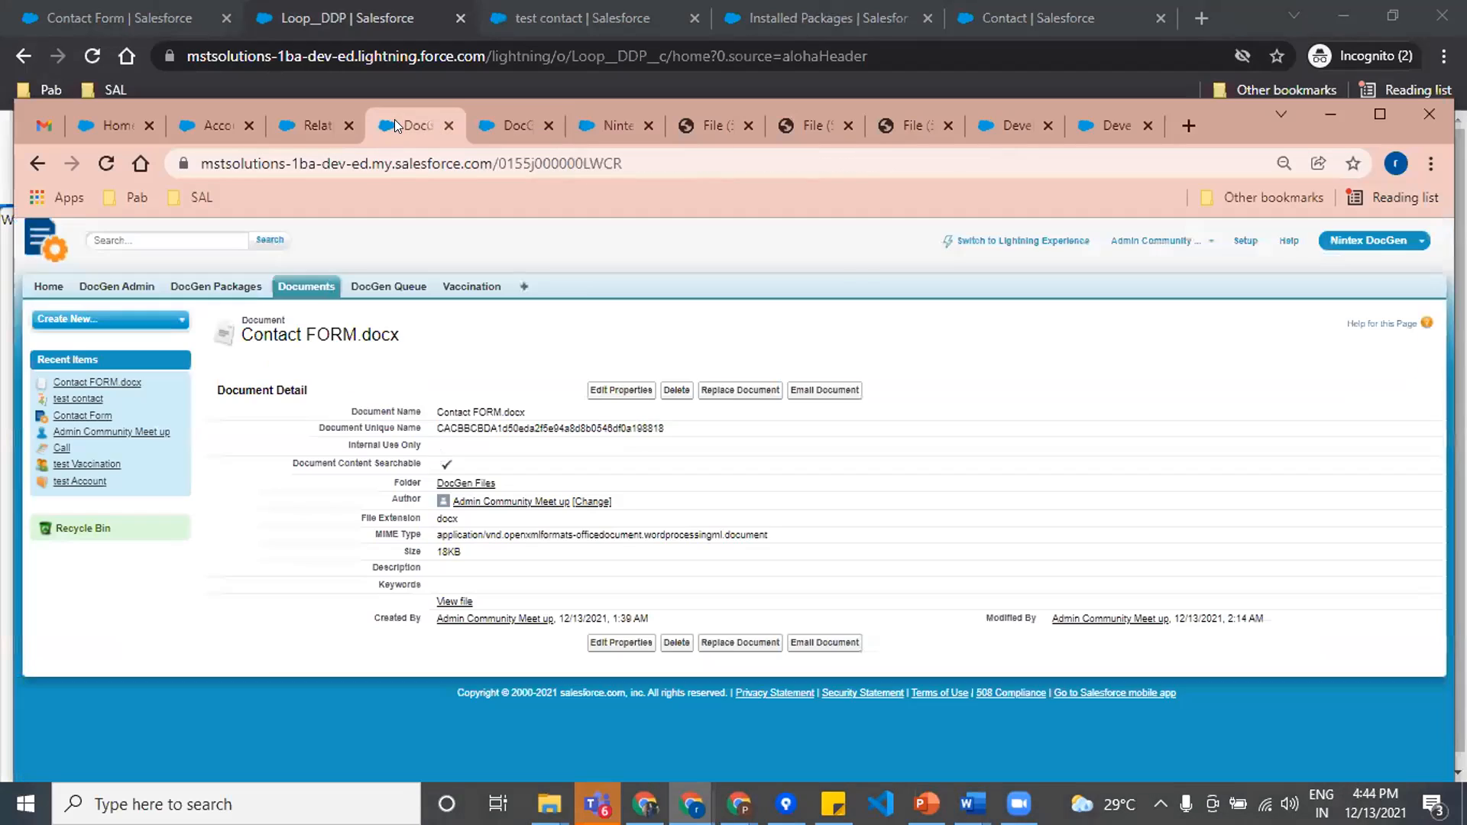
# Step: Open the Contact Form DocGen package in Lightning Experience and examine its relationships, SOQL query and template settings
pyautogui.click(510, 124)
pyautogui.click(610, 124)
pyautogui.click(474, 300)
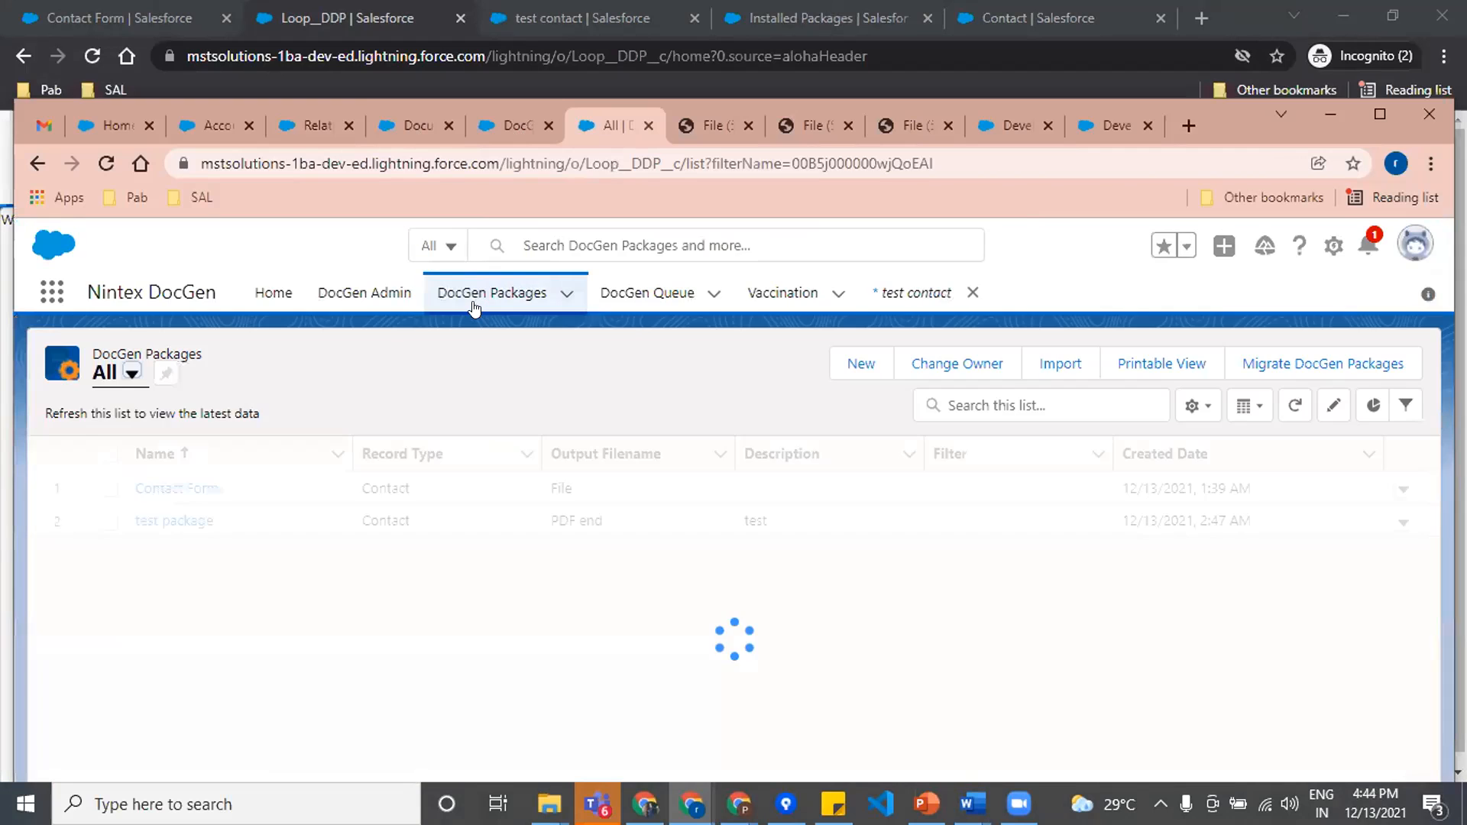
pyautogui.click(169, 489)
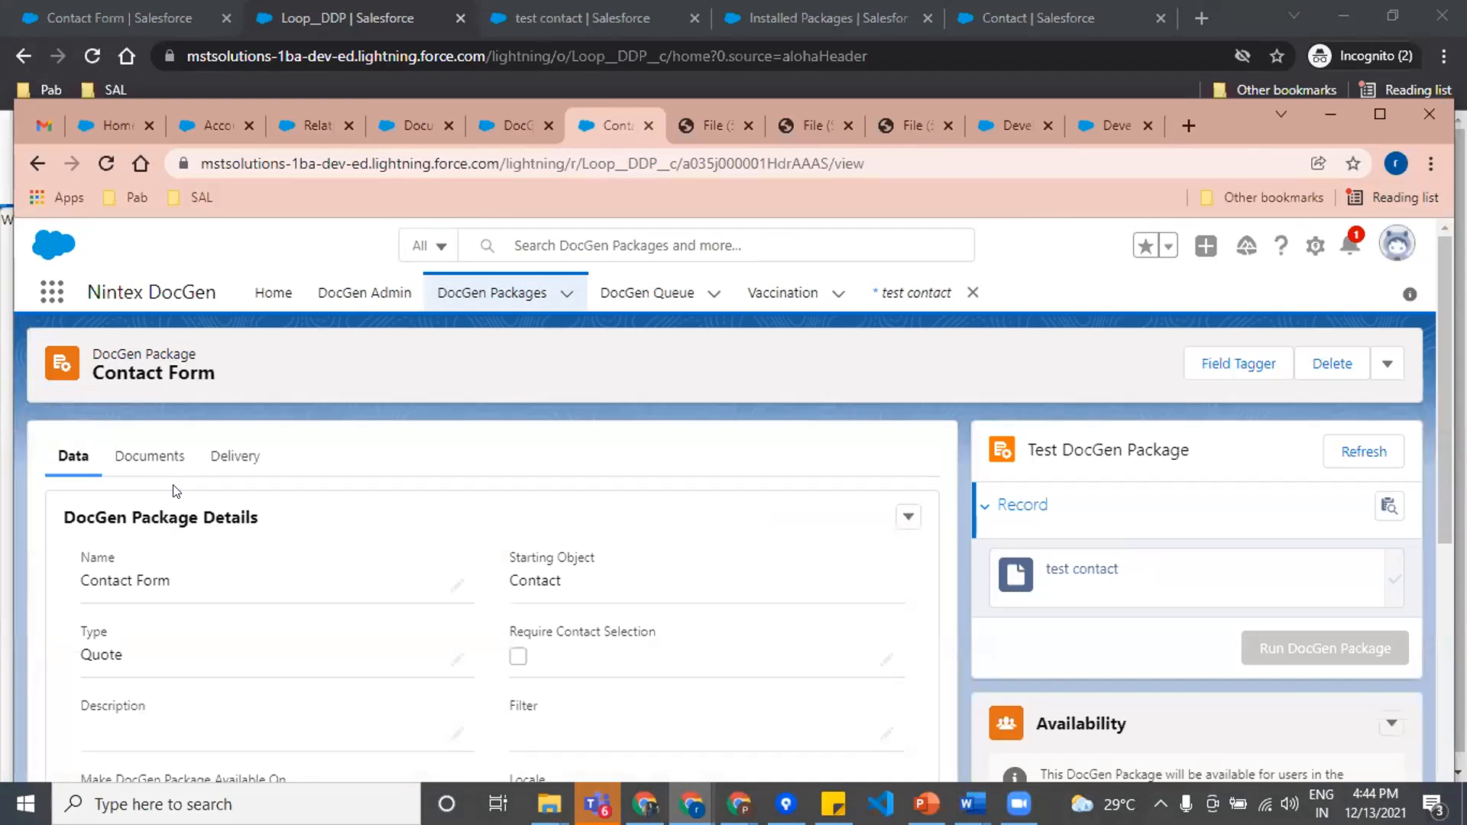
pyautogui.scroll(-10, 344, 576)
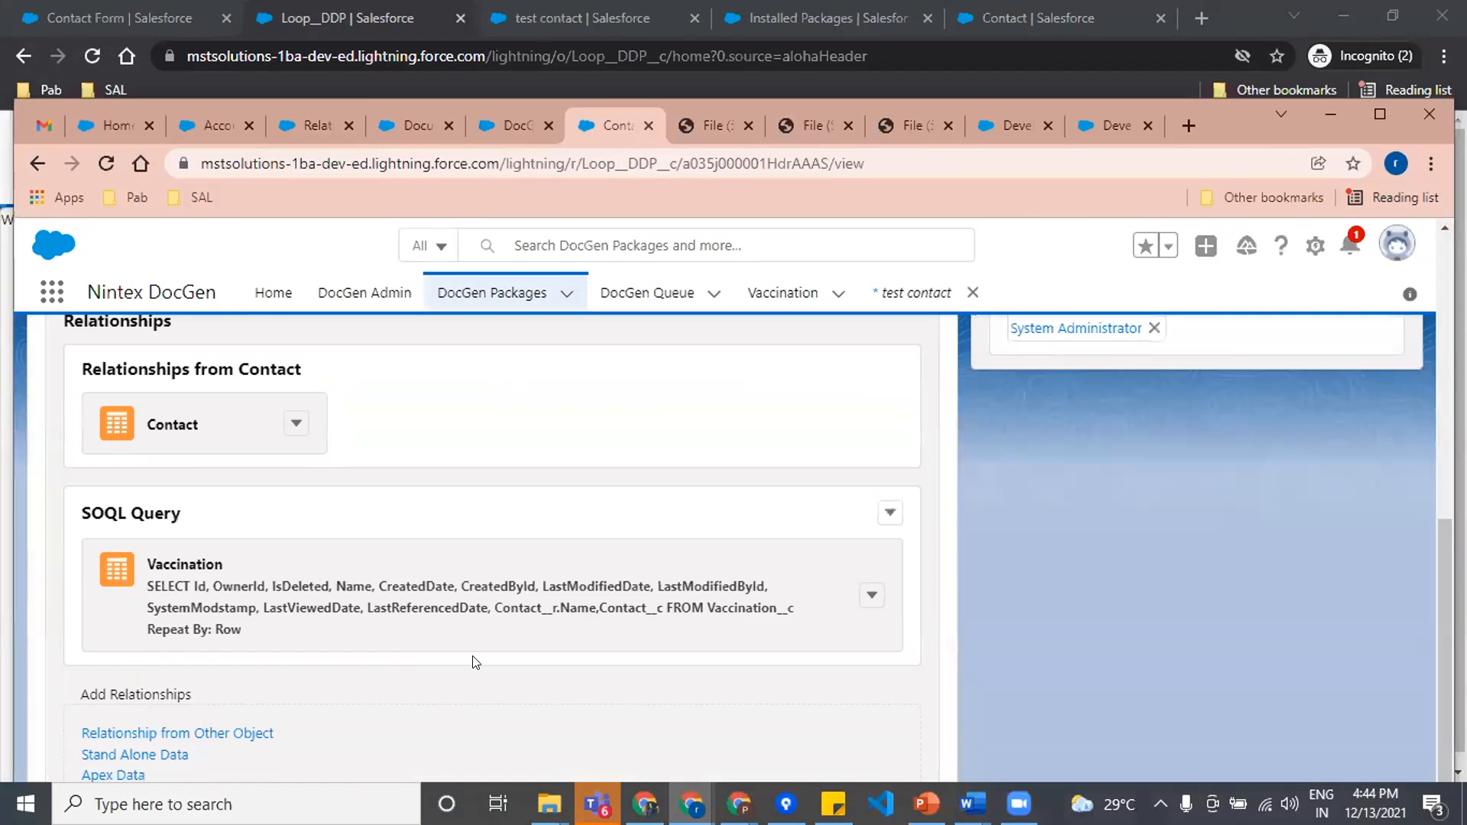
pyautogui.scroll(10, 472, 661)
pyautogui.click(133, 422)
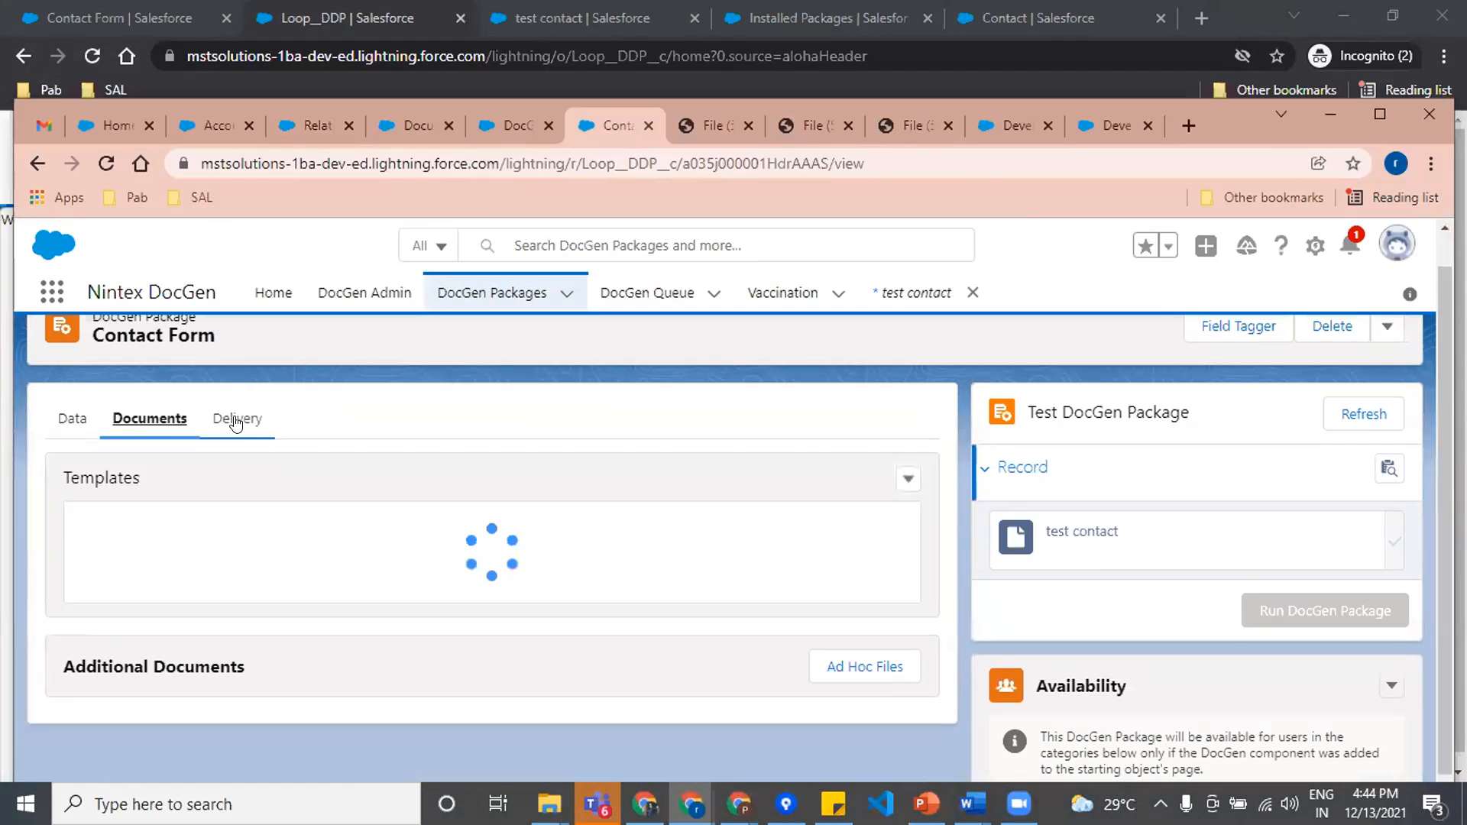
pyautogui.scroll(-3, 305, 599)
pyautogui.scroll(5, 305, 598)
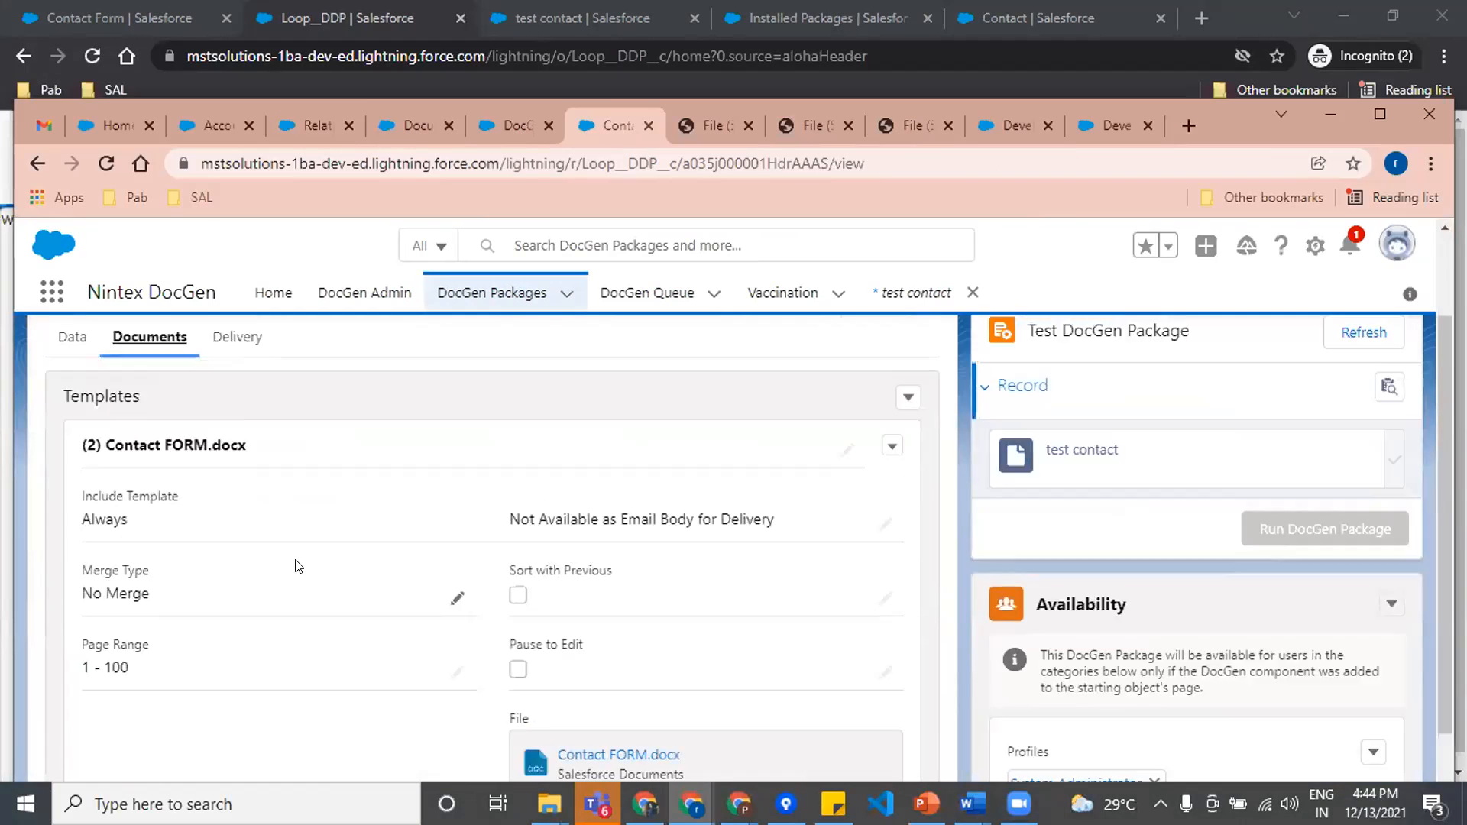
# Step: Look through the Contact Form package's delivery settings, including Output Details, the Download delivery option, Create/Edit Record and PDF Stamps
pyautogui.click(235, 456)
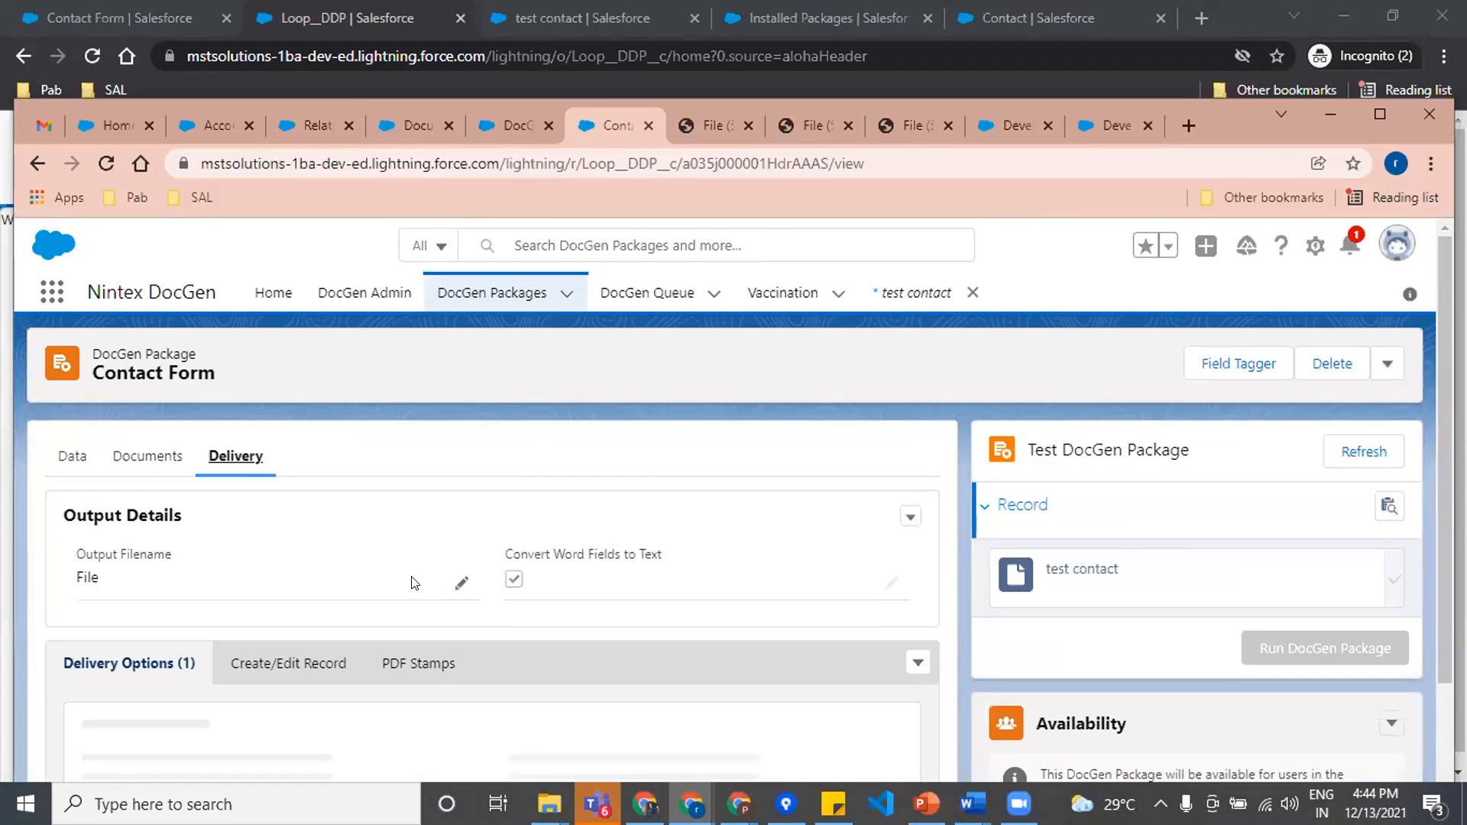
pyautogui.scroll(-3, 305, 576)
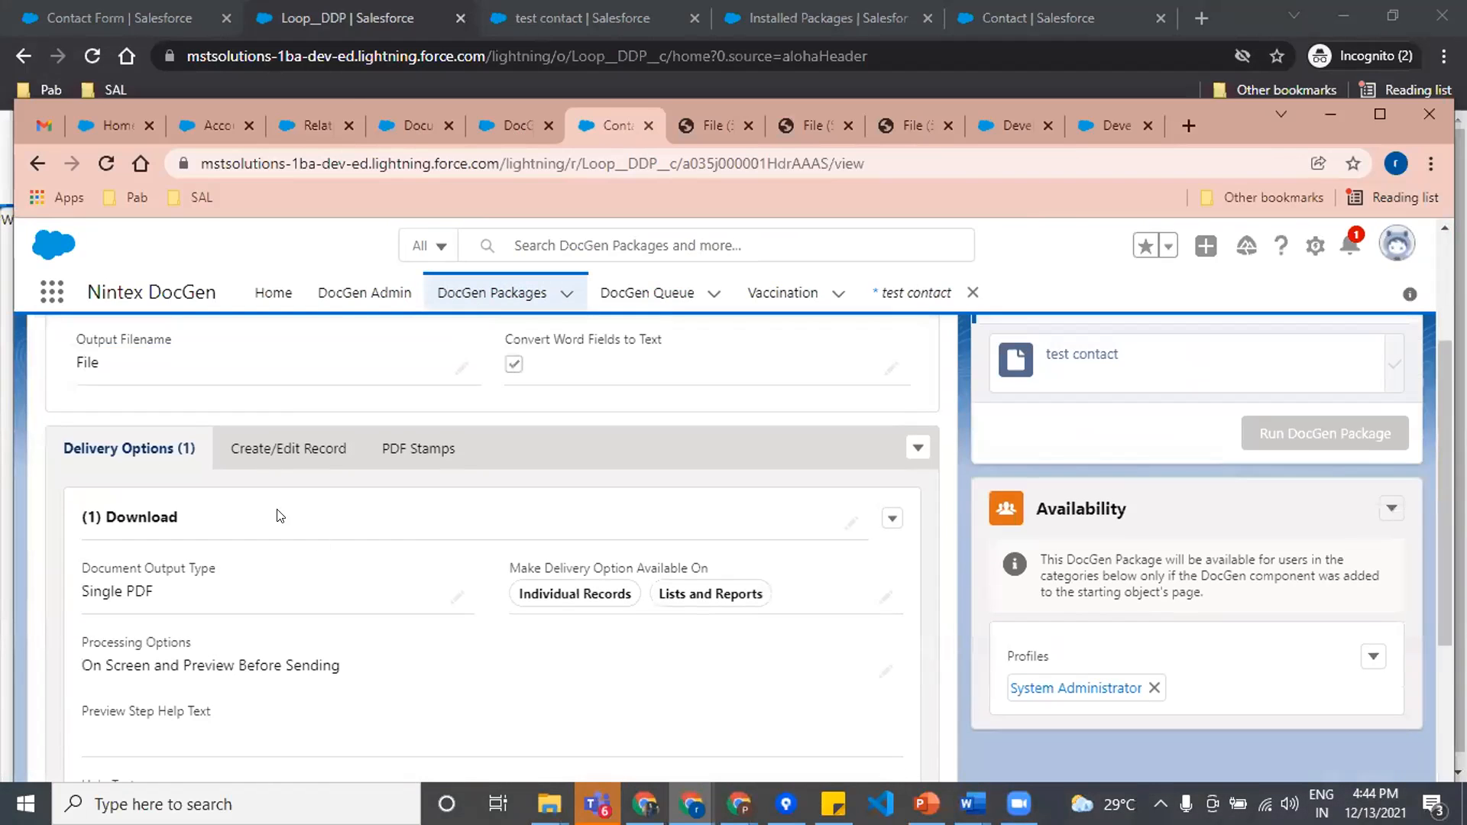
pyautogui.click(285, 449)
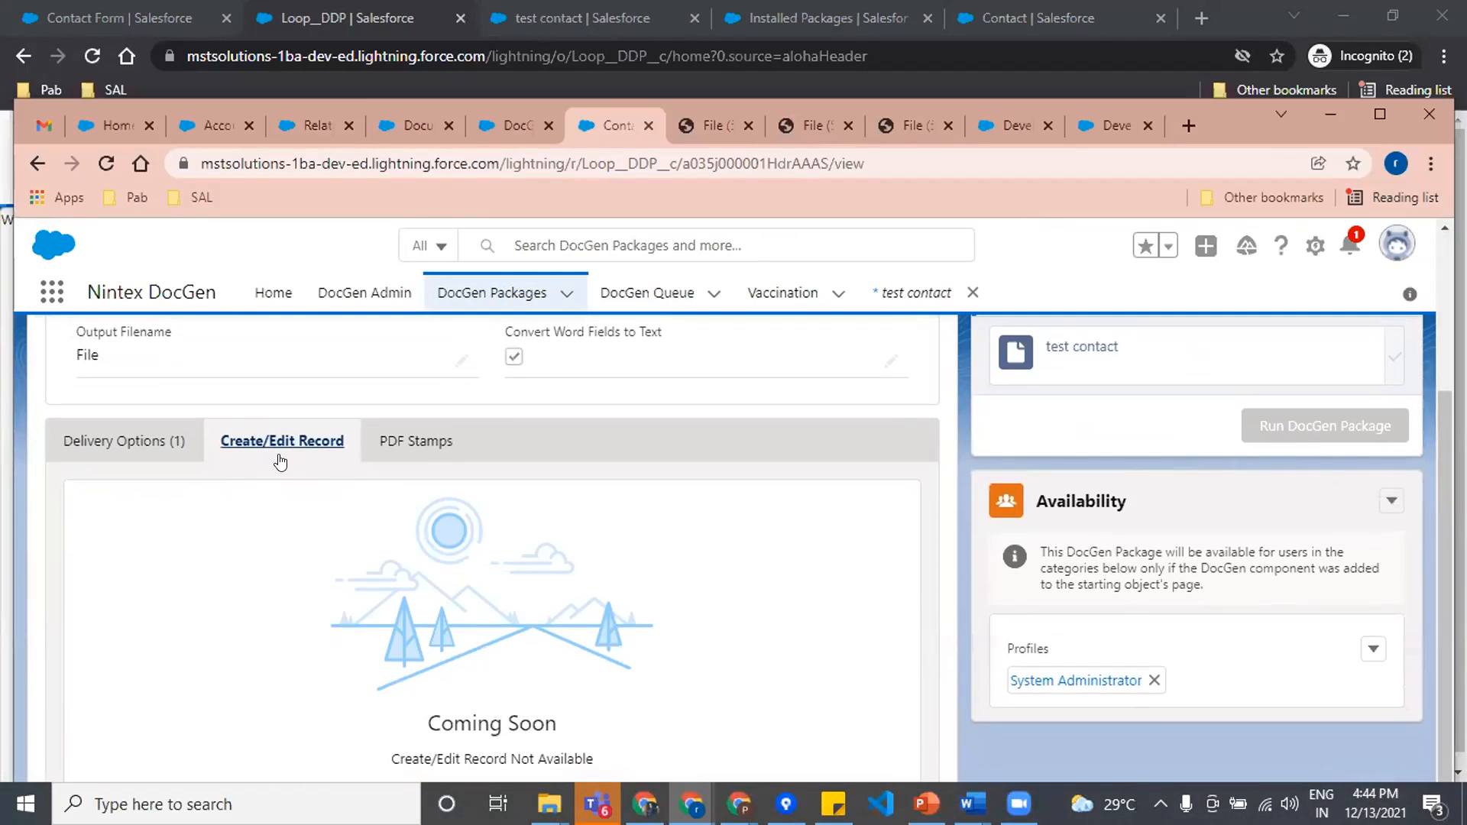
pyautogui.click(429, 445)
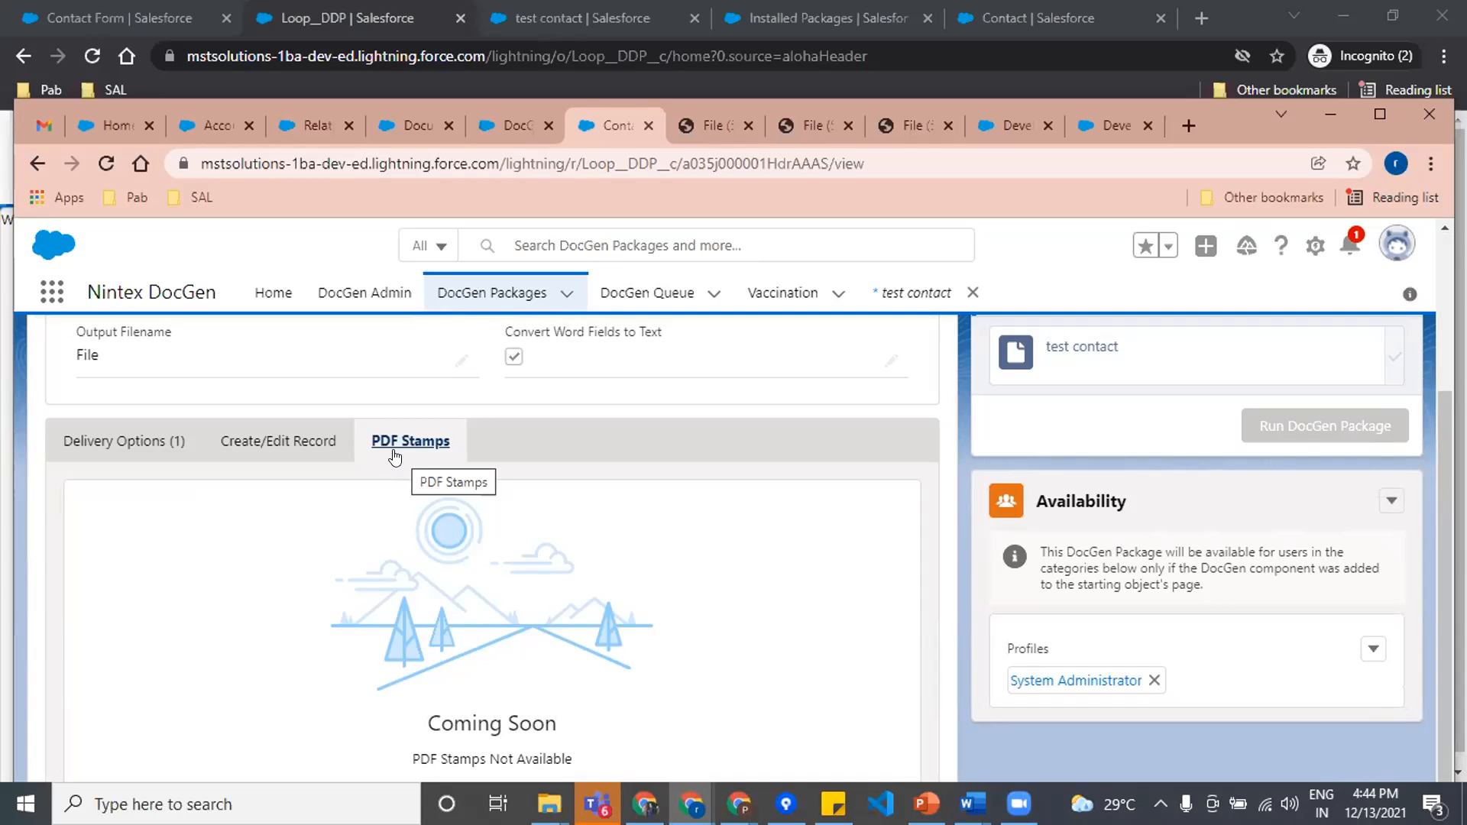
pyautogui.click(276, 445)
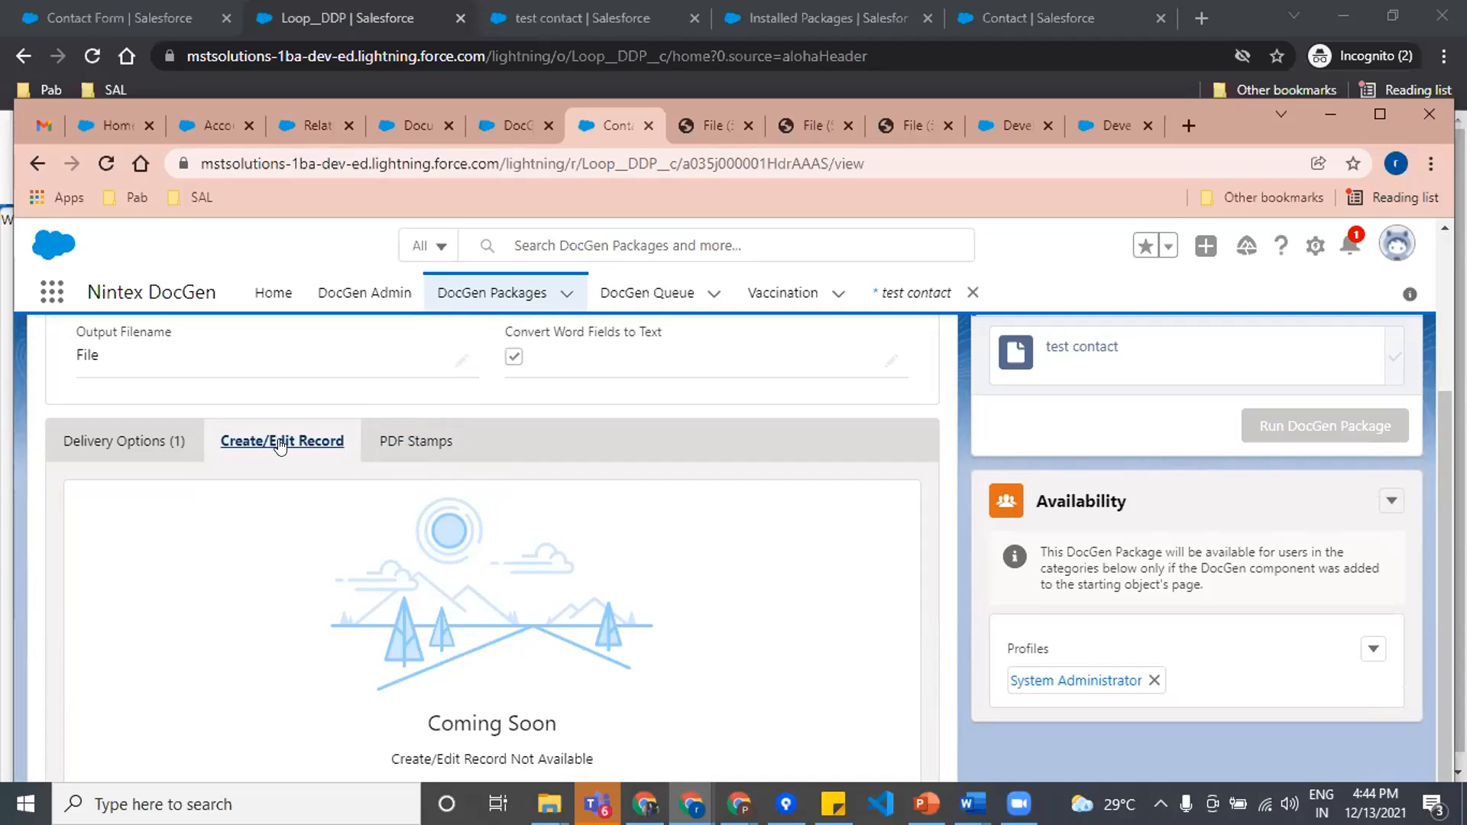
pyautogui.click(395, 443)
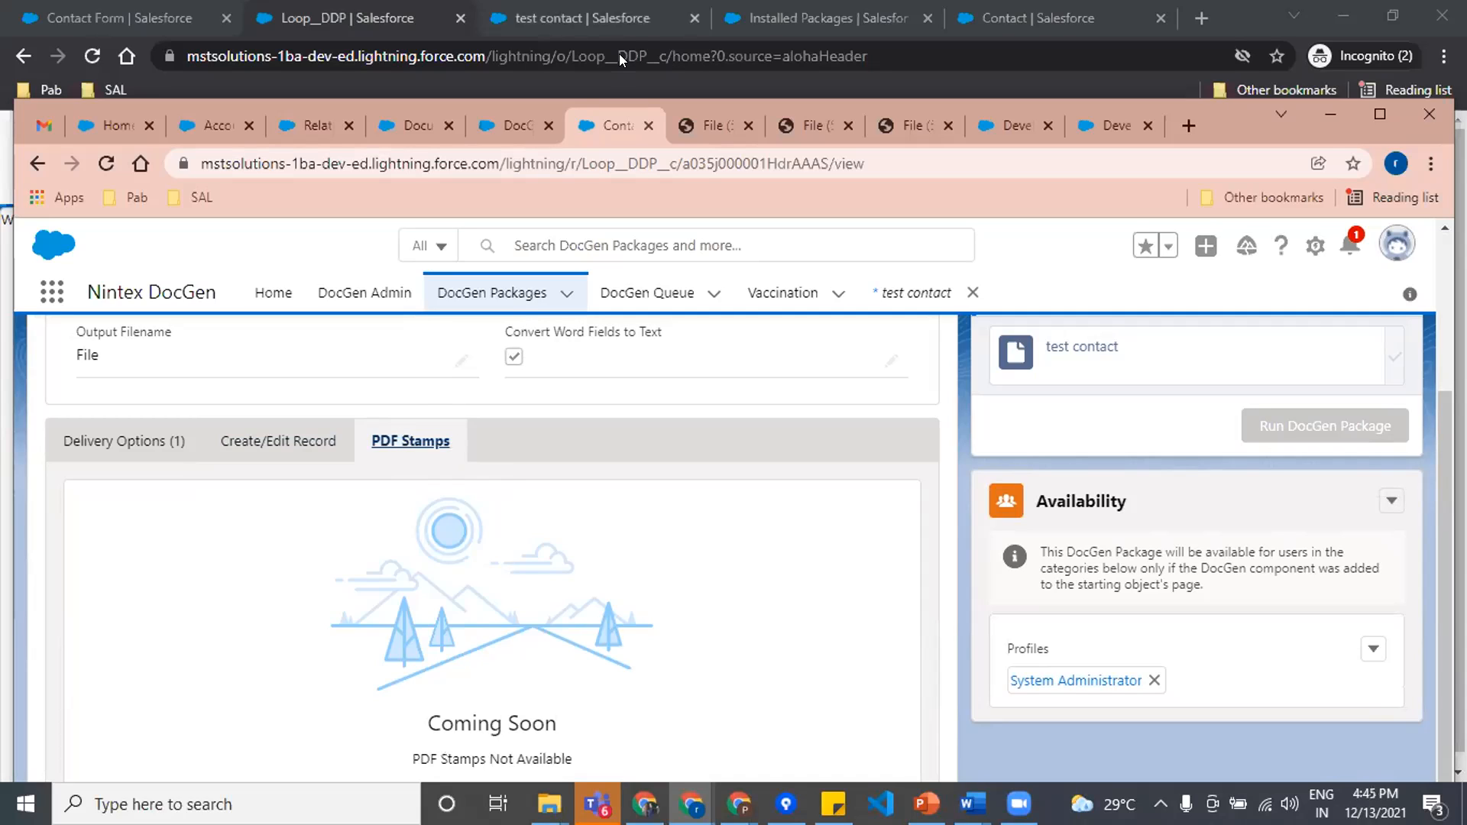
# Step: View File (54).pdf down to its Task Details table, and bring up File (53).pdf to see its page-number footer
pyautogui.click(707, 126)
pyautogui.scroll(5, 845, 580)
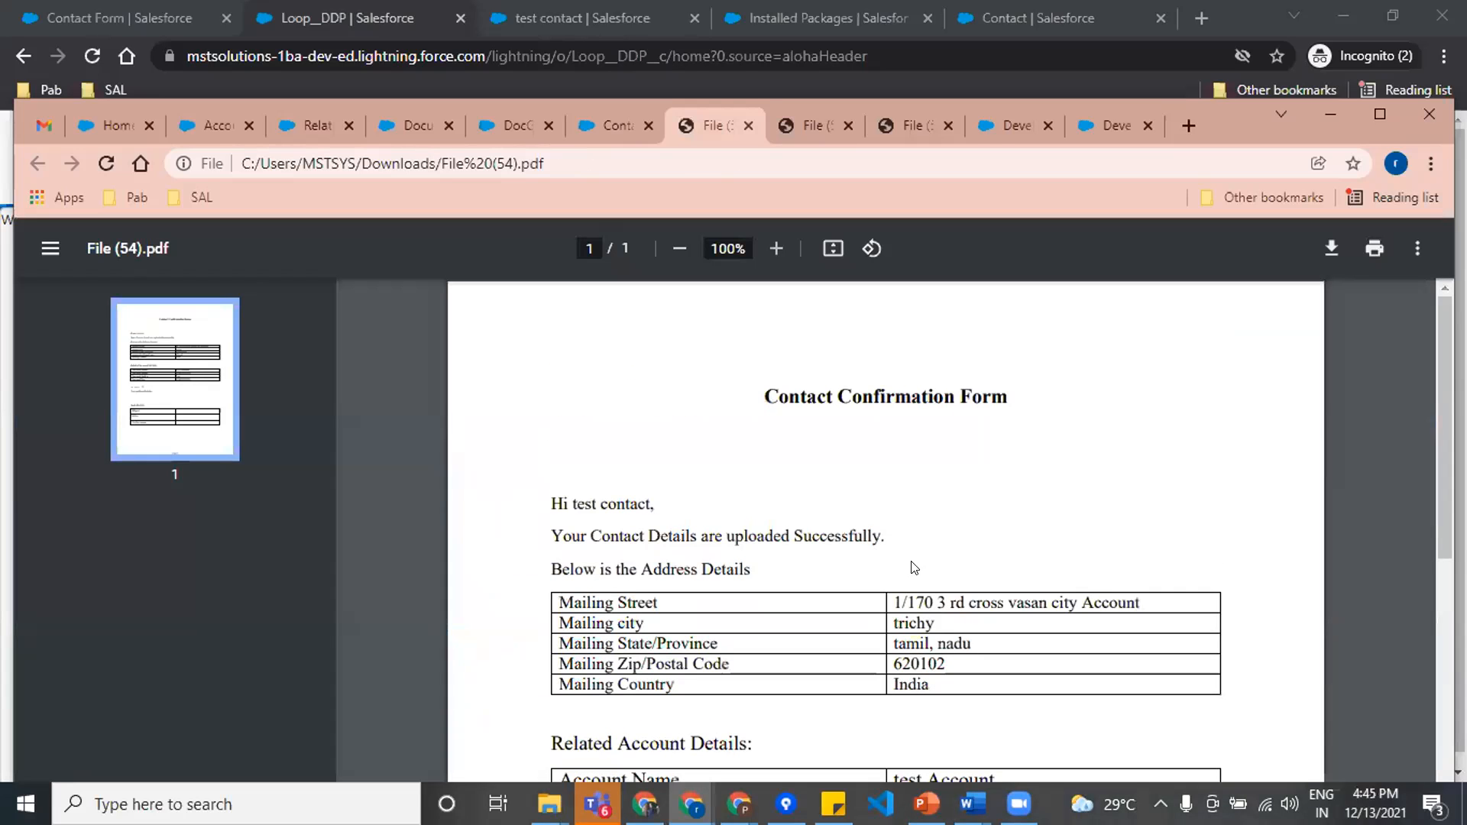
pyautogui.moveTo(1446, 420); pyautogui.dragTo(1445, 688)
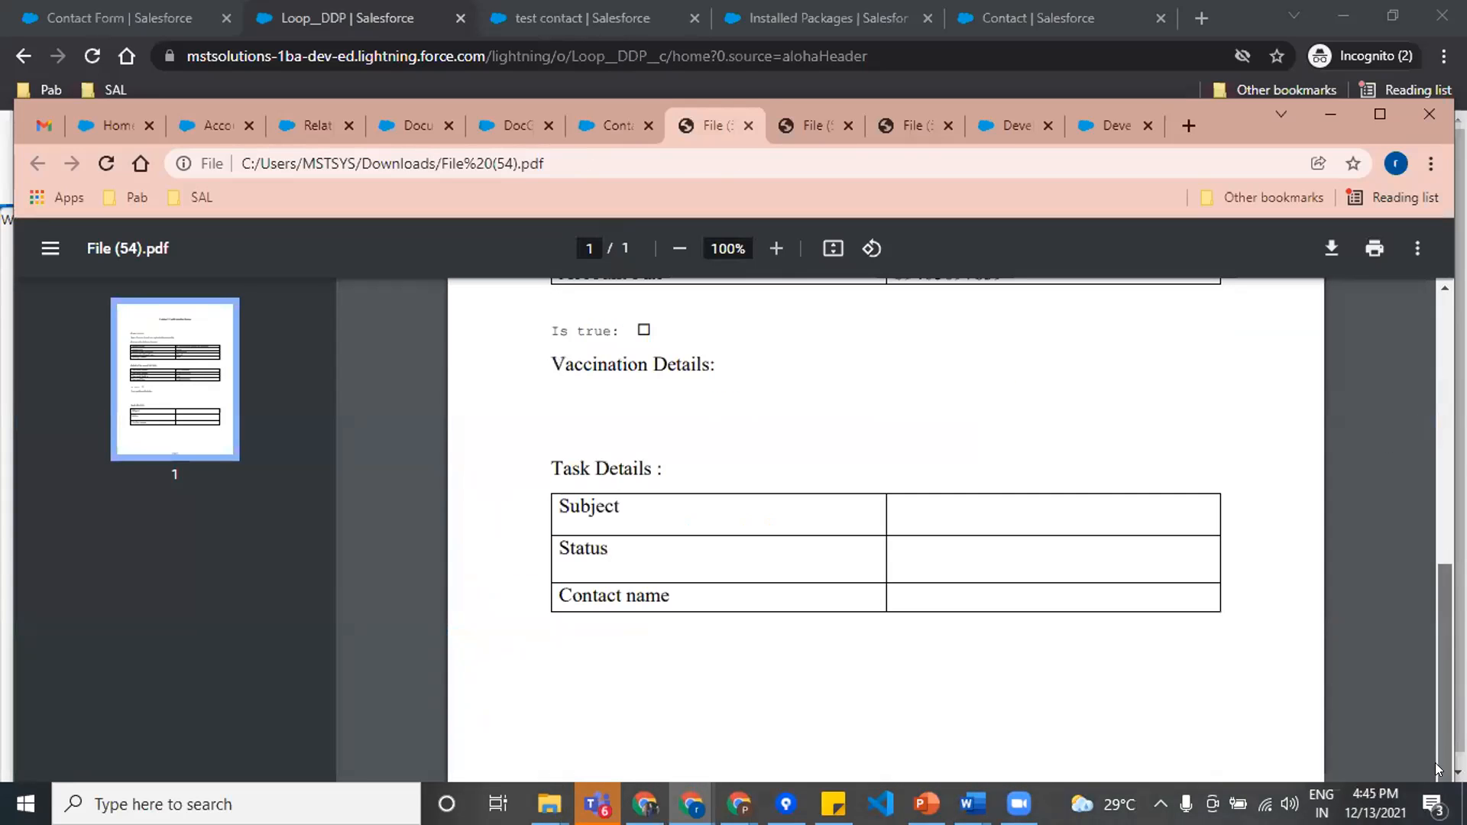
pyautogui.click(798, 114)
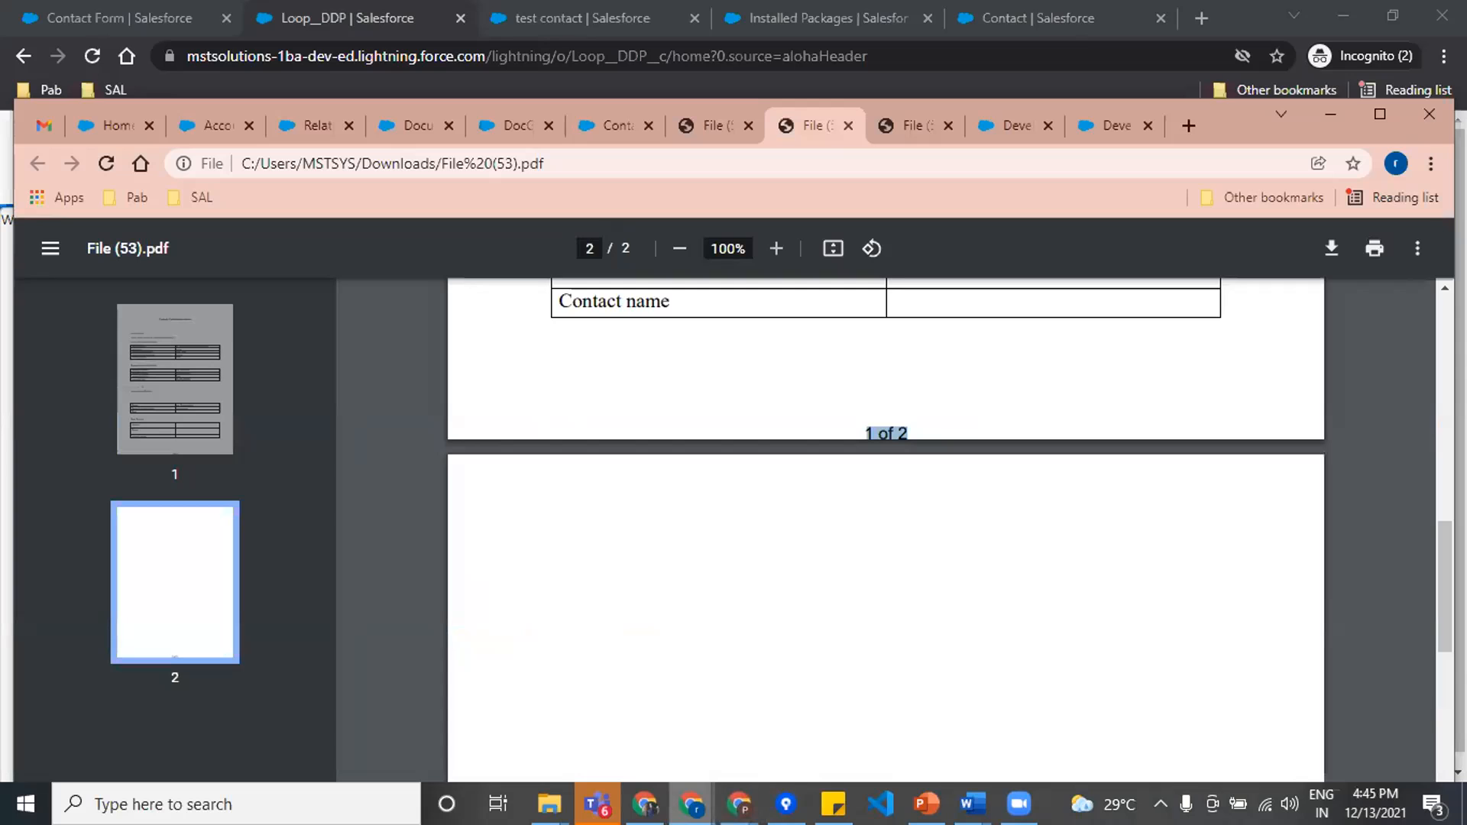
# Step: Return from the PDF files to the delivery settings of the Contact Form package in Lightning Experience
pyautogui.moveTo(692, 802)
pyautogui.click(351, 704)
pyautogui.click(600, 124)
pyautogui.click(501, 124)
pyautogui.click(617, 124)
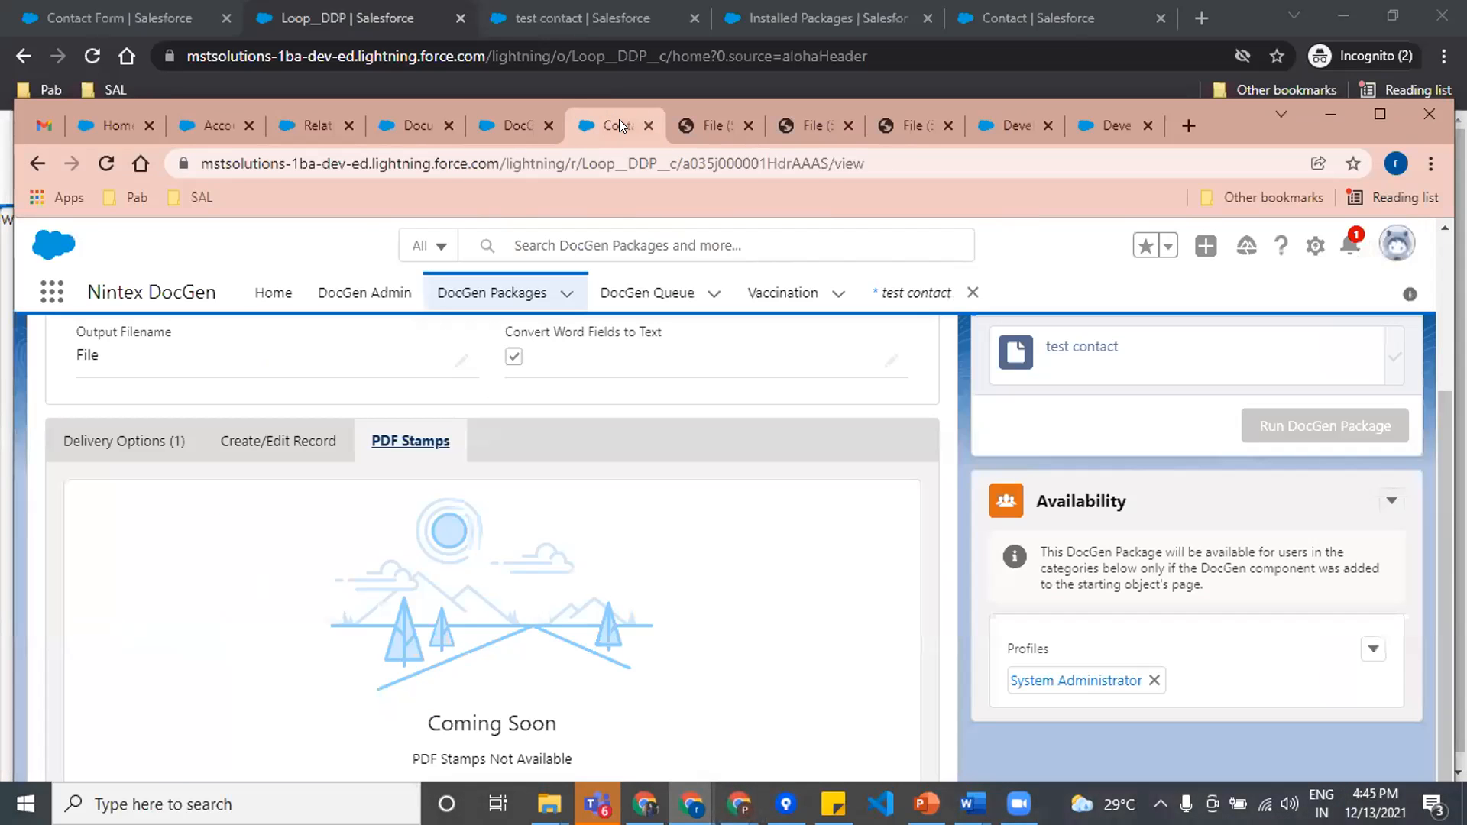
pyautogui.scroll(3, 505, 337)
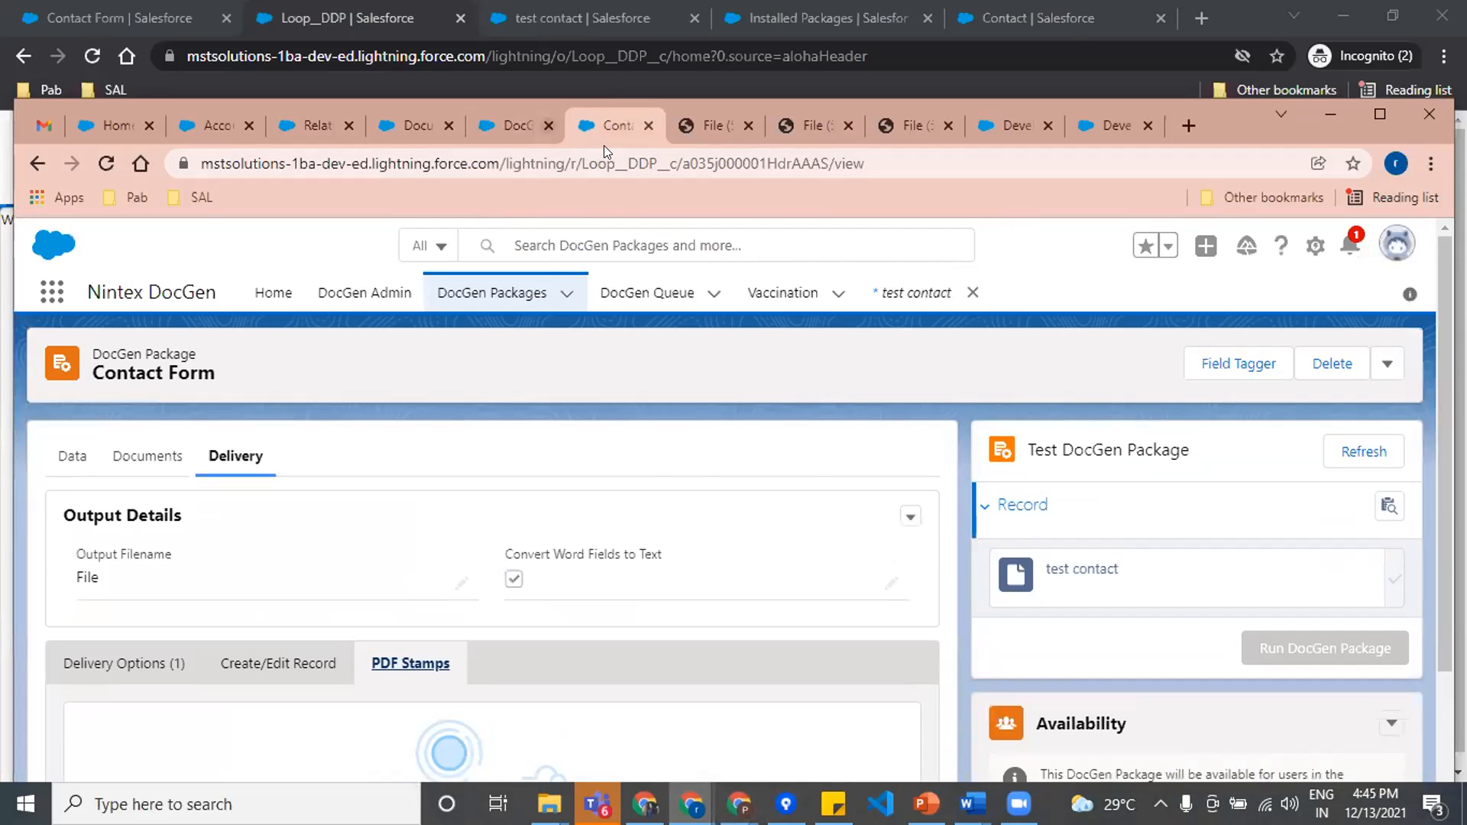
# Step: Examine the Contact Form package in the Classic view, from its details through Delivery Options, Relationships, Insert-Updates and PDF Stamps
pyautogui.click(520, 124)
pyautogui.scroll(10, 577, 486)
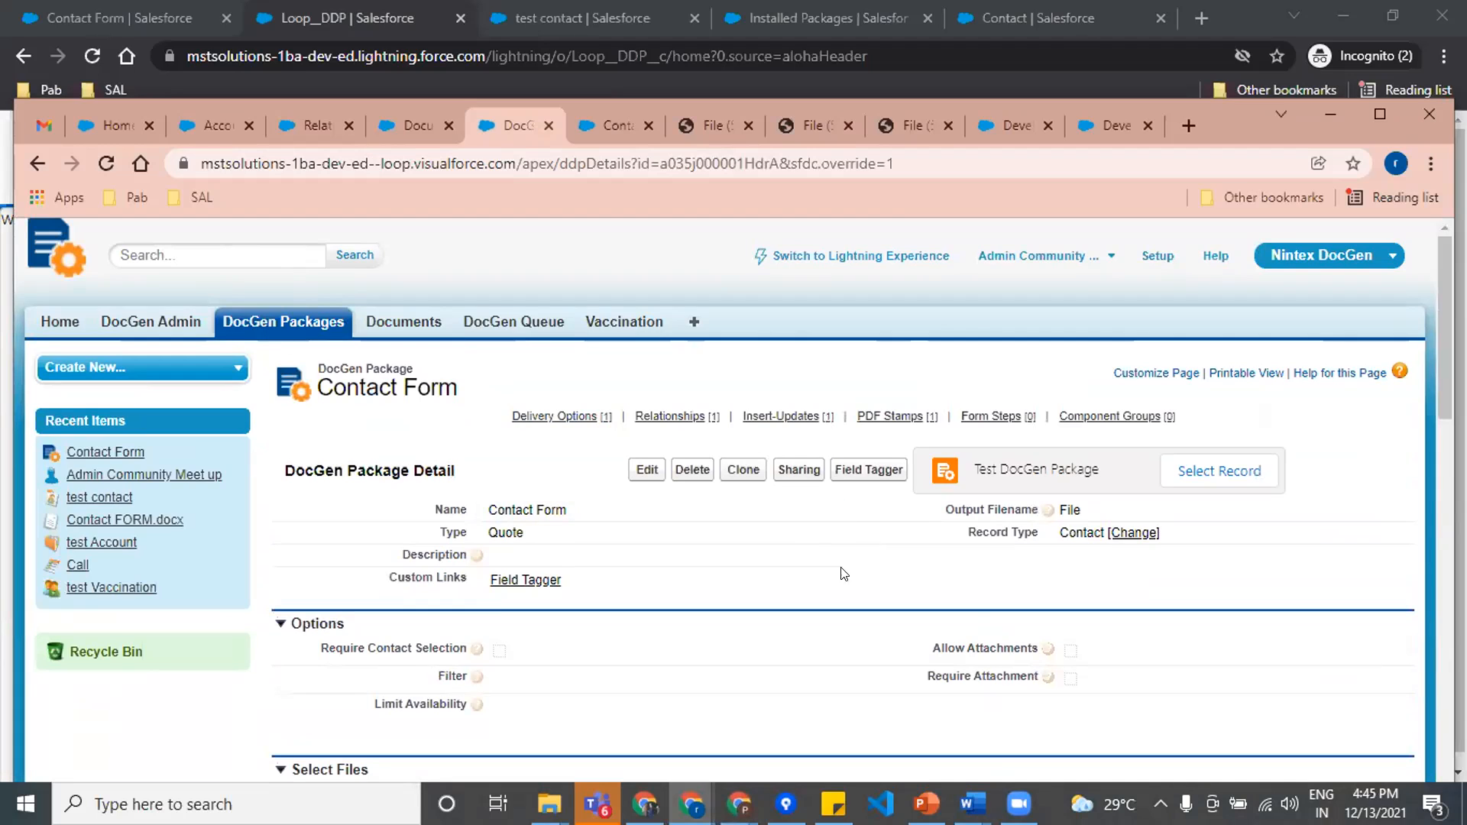
pyautogui.scroll(-1, 833, 580)
pyautogui.scroll(1, 832, 580)
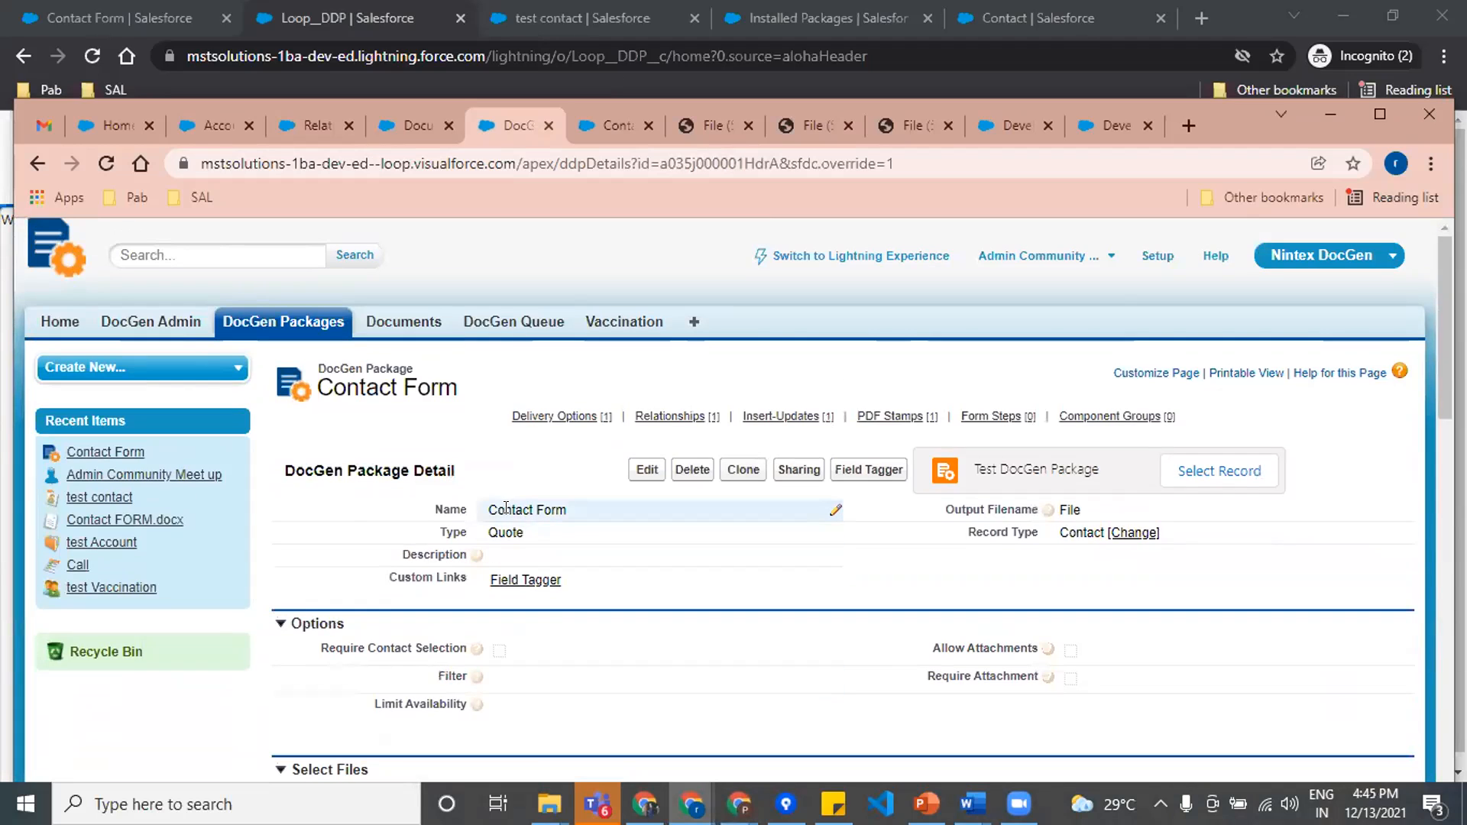
pyautogui.scroll(-8, 655, 543)
pyautogui.scroll(-1, 698, 563)
pyautogui.scroll(6, 936, 409)
pyautogui.scroll(-1, 1042, 441)
pyautogui.scroll(1, 1042, 441)
pyautogui.scroll(-1, 370, 609)
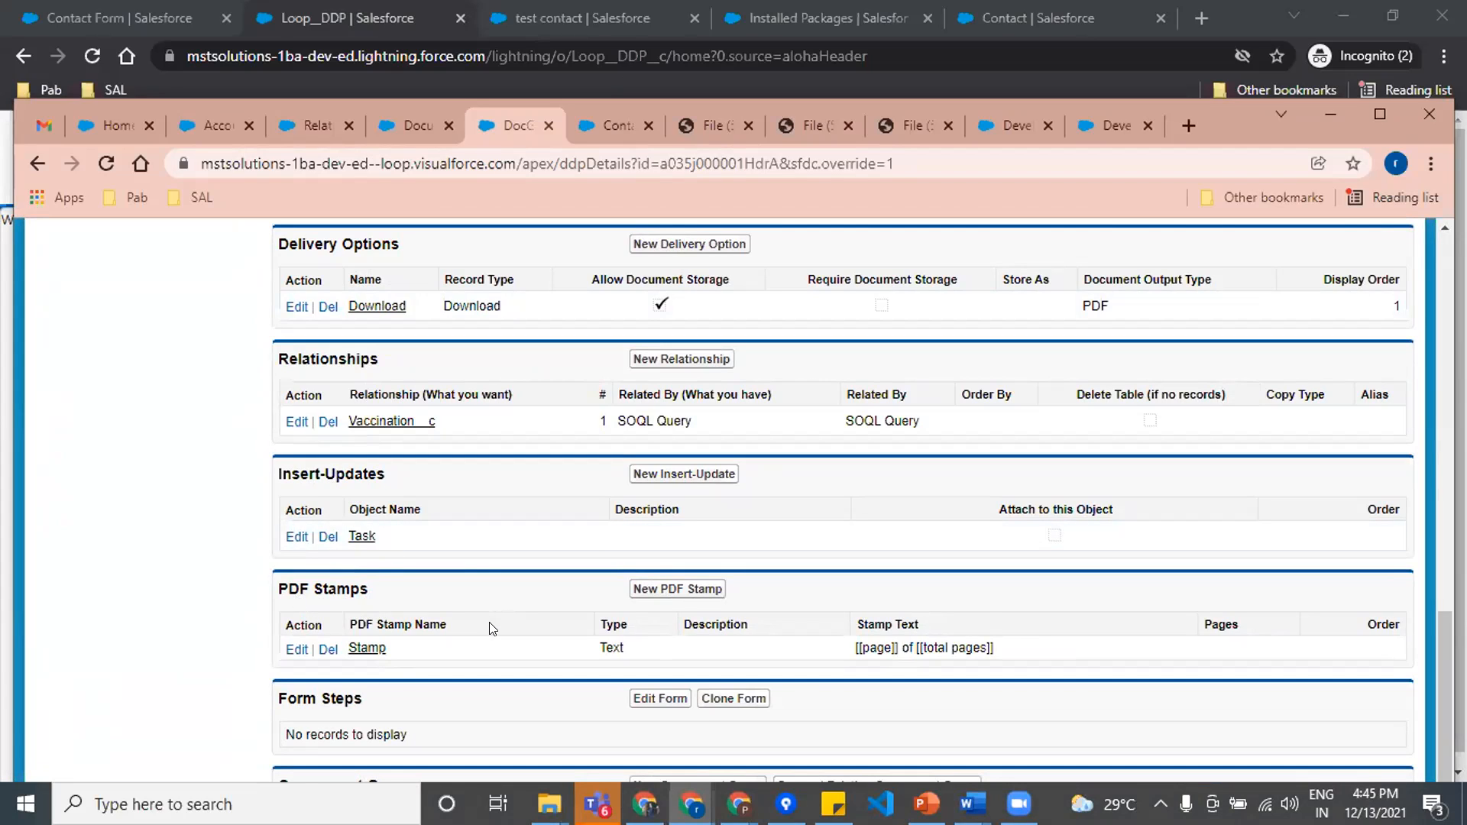
# Step: Open the package's Stamp record for editing, examine its stamp text, font, alignment and template settings, and cancel without saving
pyautogui.click(295, 649)
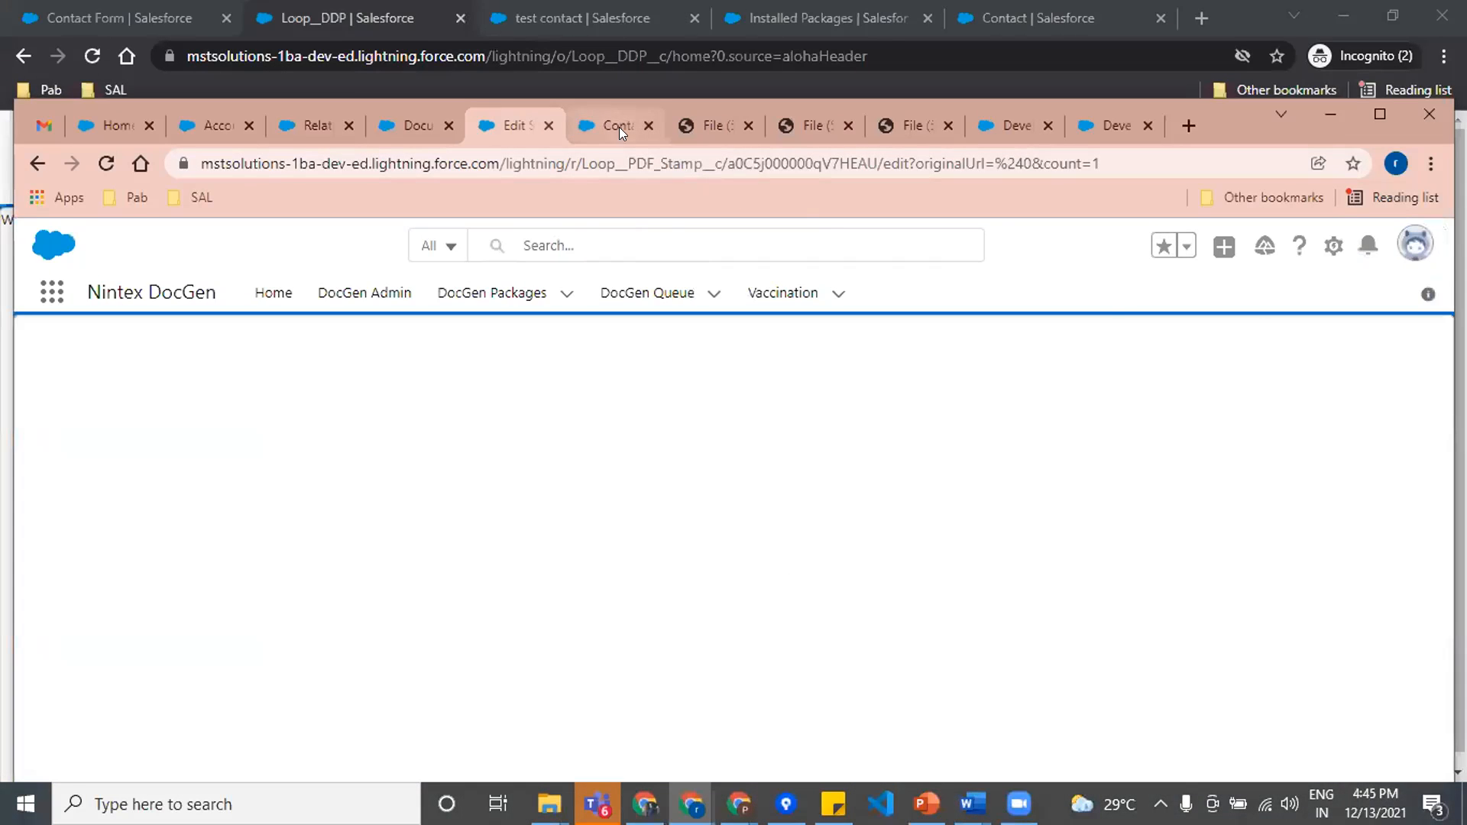
pyautogui.scroll(-3, 635, 560)
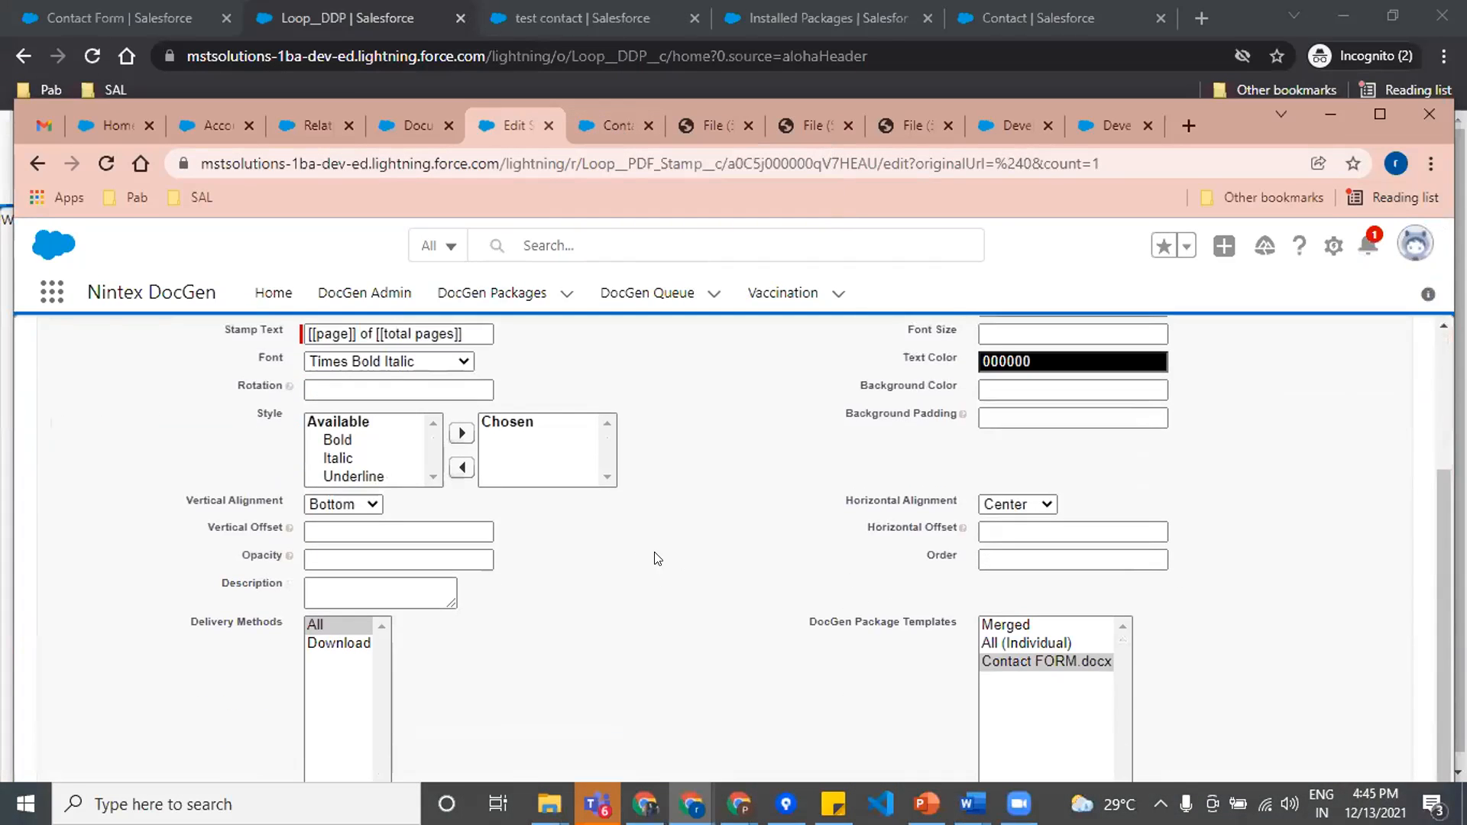
pyautogui.scroll(3, 652, 557)
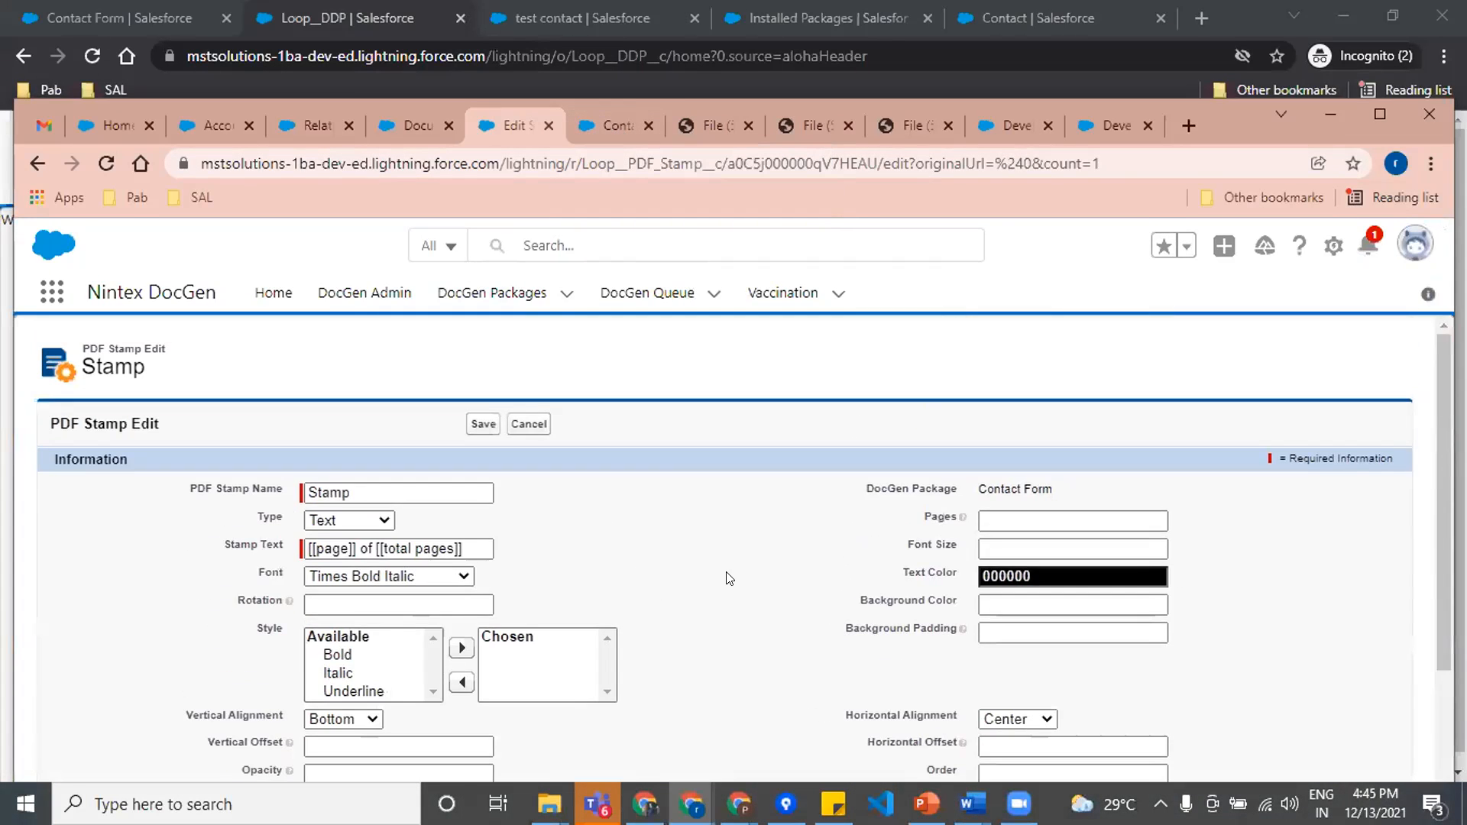
pyautogui.click(359, 544)
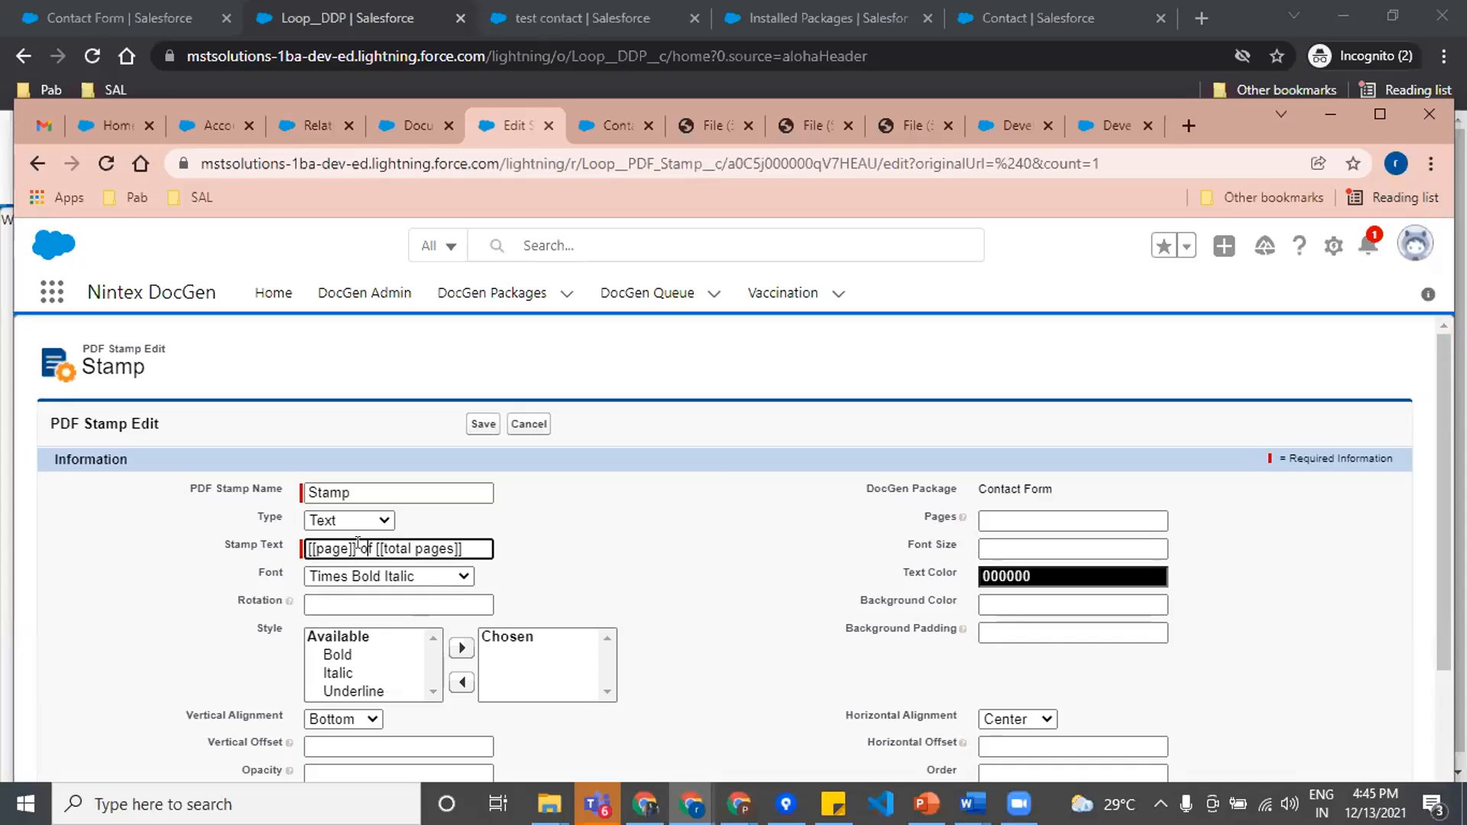
pyautogui.click(306, 542)
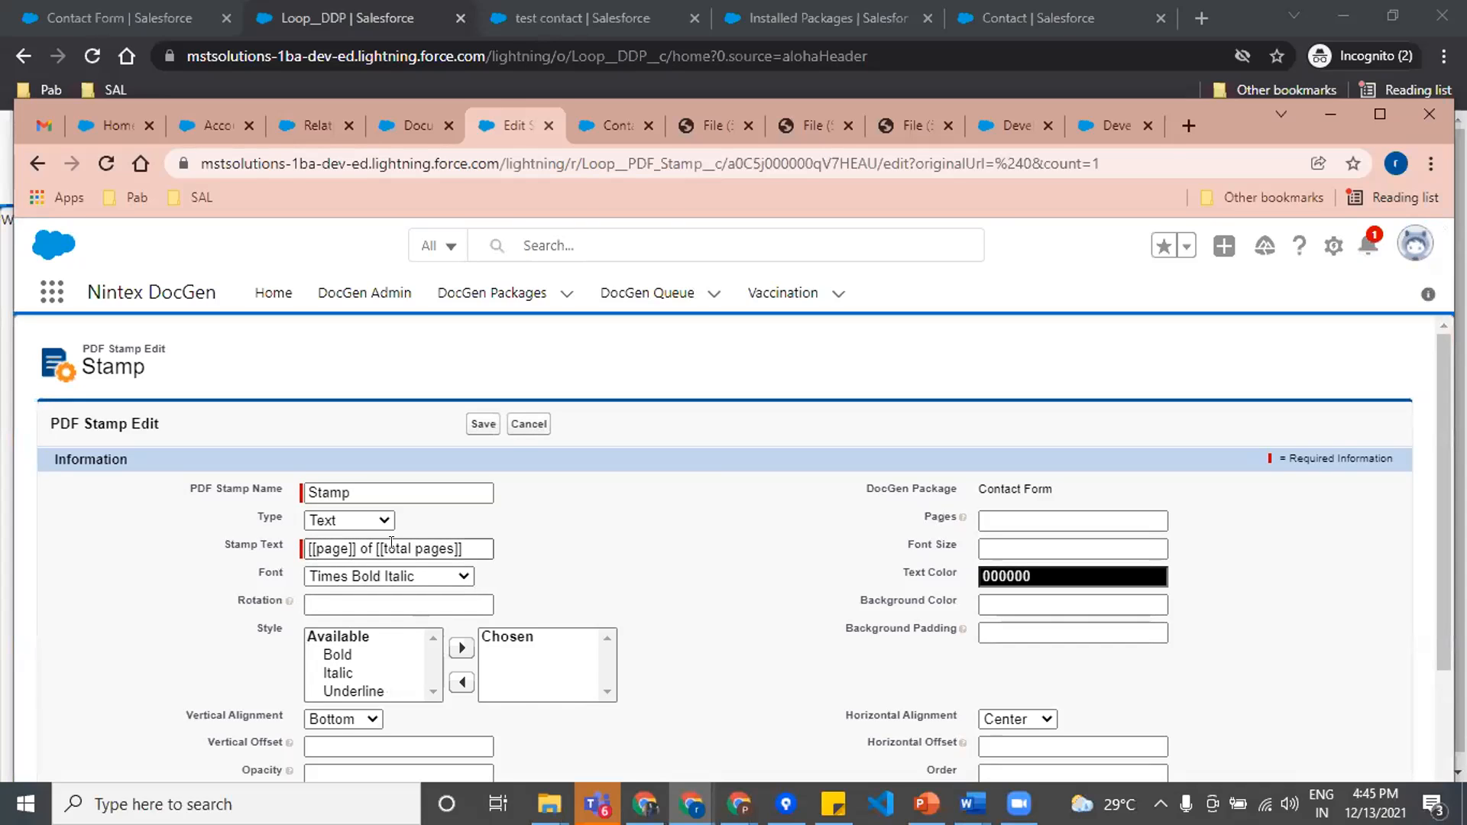
pyautogui.scroll(-1, 392, 545)
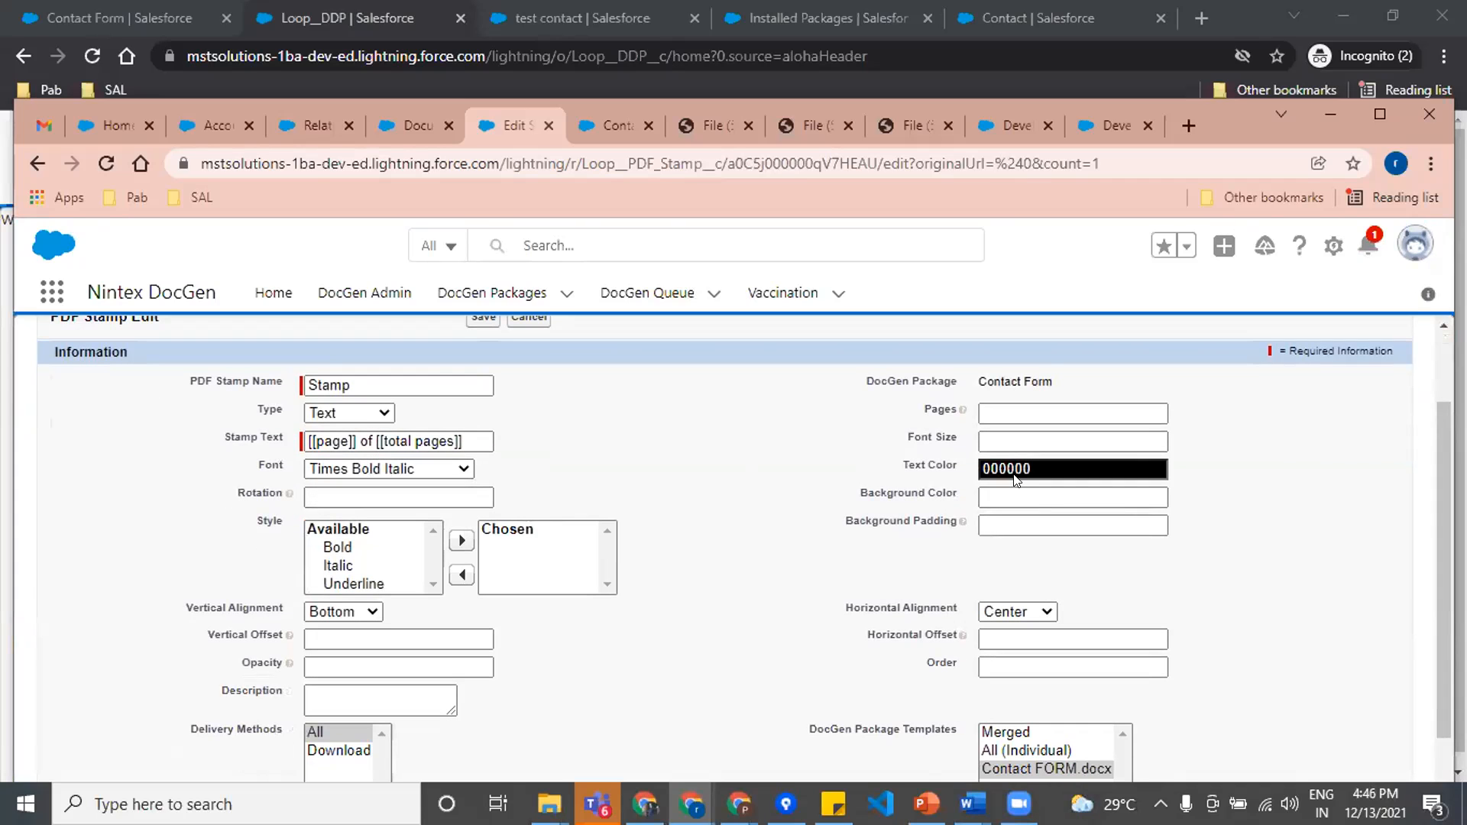
pyautogui.scroll(-2, 1026, 470)
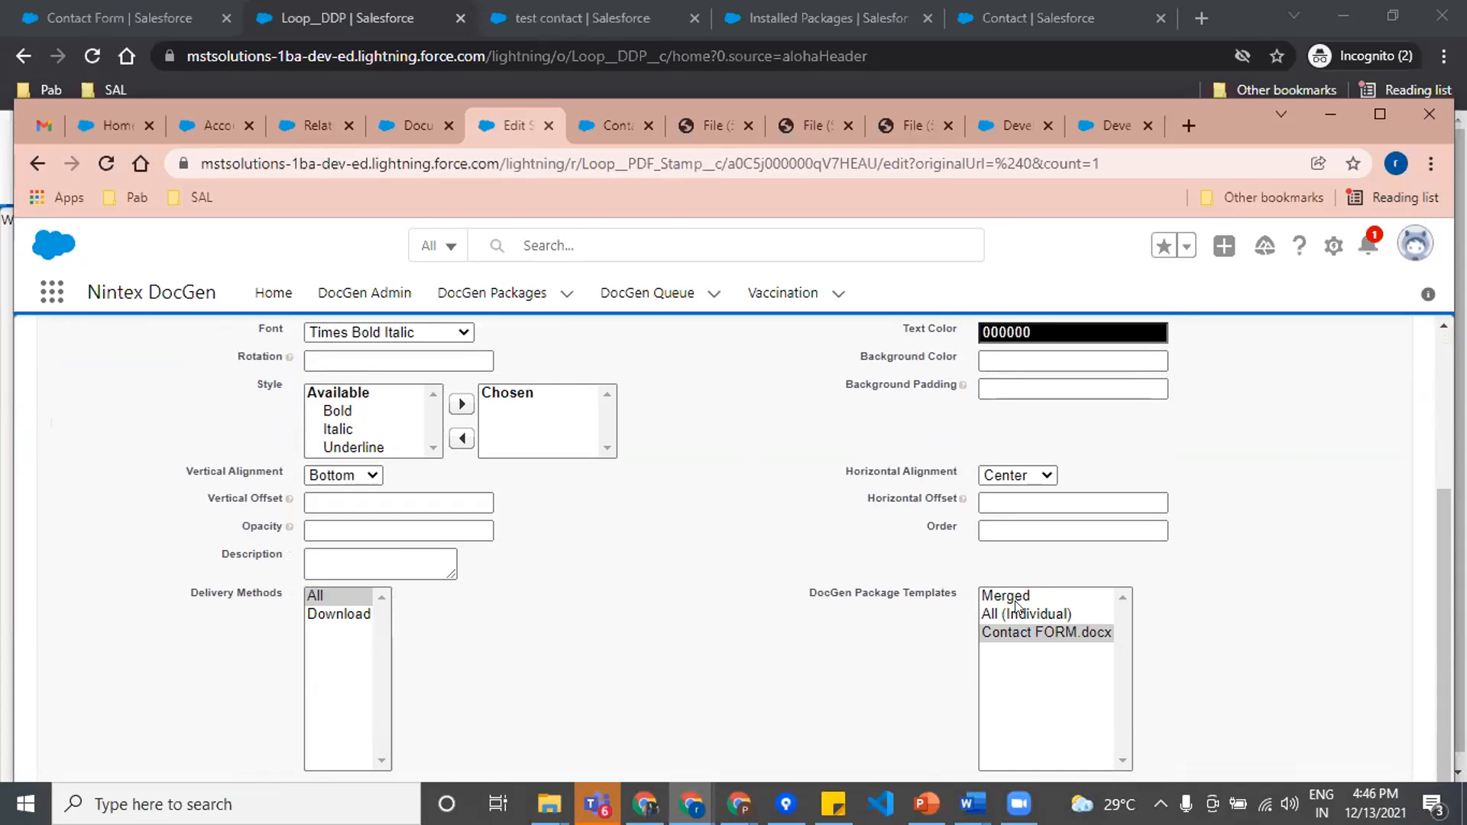
pyautogui.scroll(3, 502, 580)
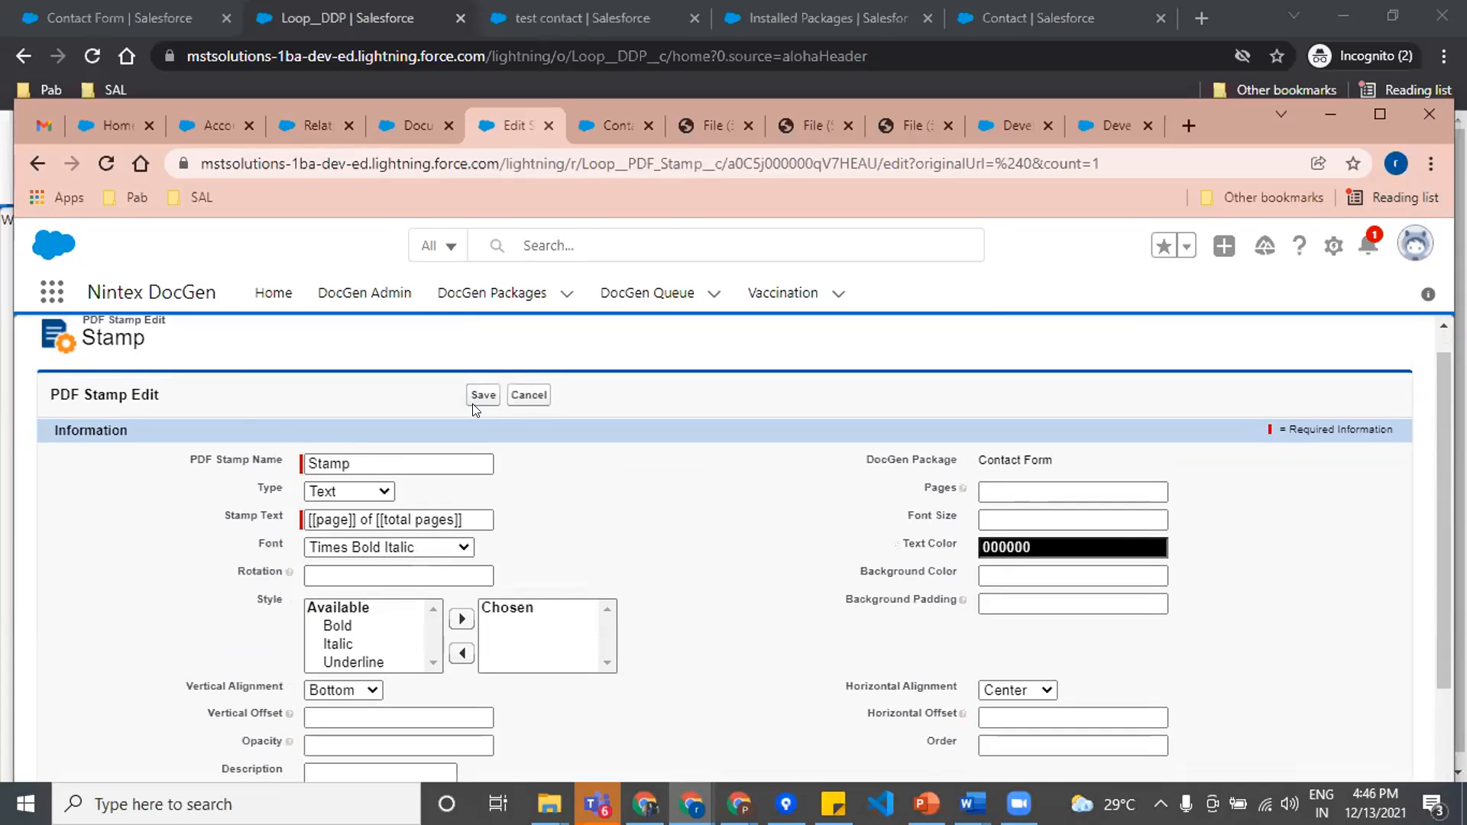
pyautogui.click(529, 395)
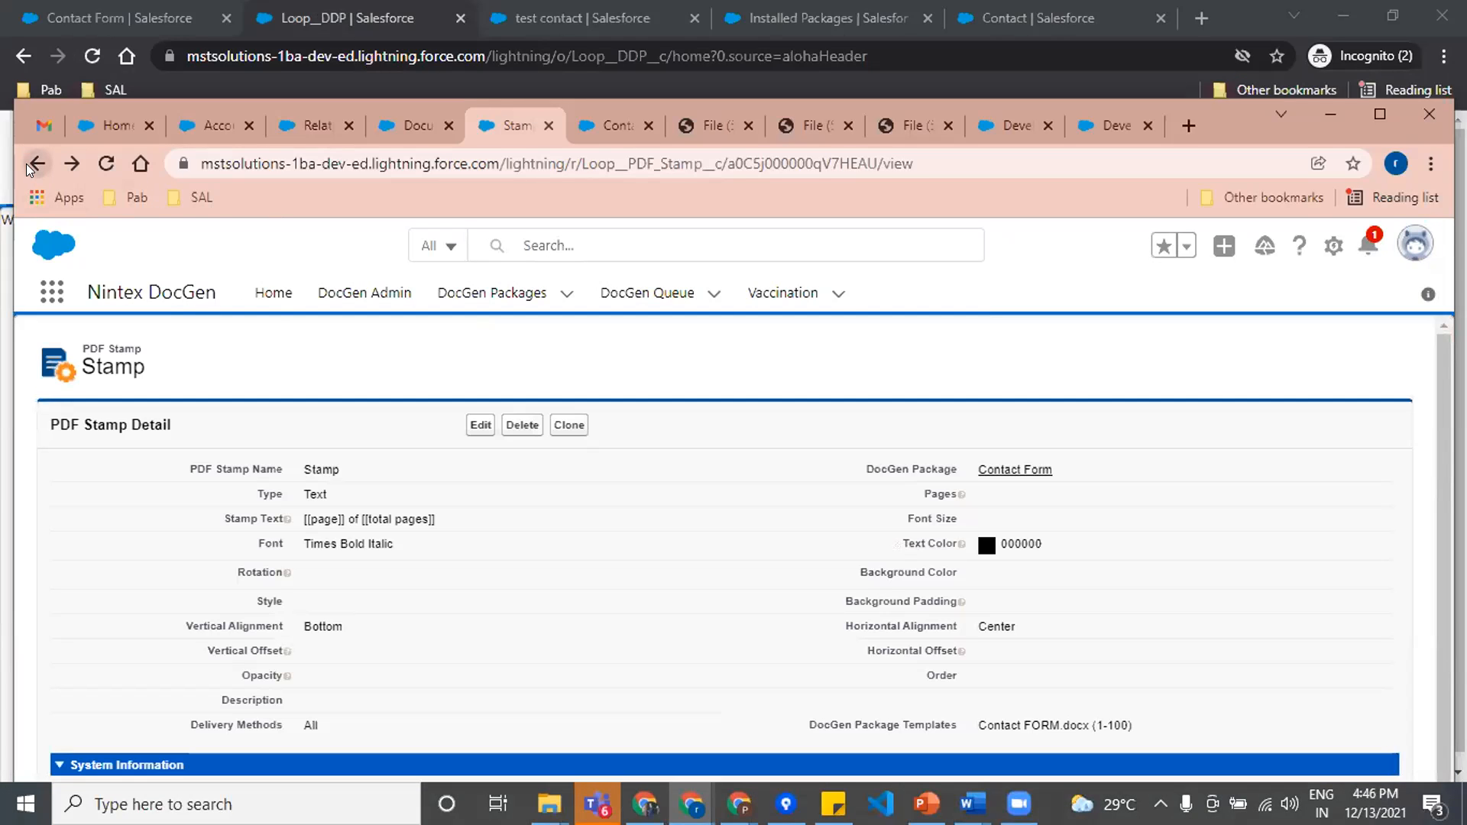
# Step: Start a new Insert-Update for the Contact Form package, view the Advanced type's fields, and set the type to Task
pyautogui.click(28, 164)
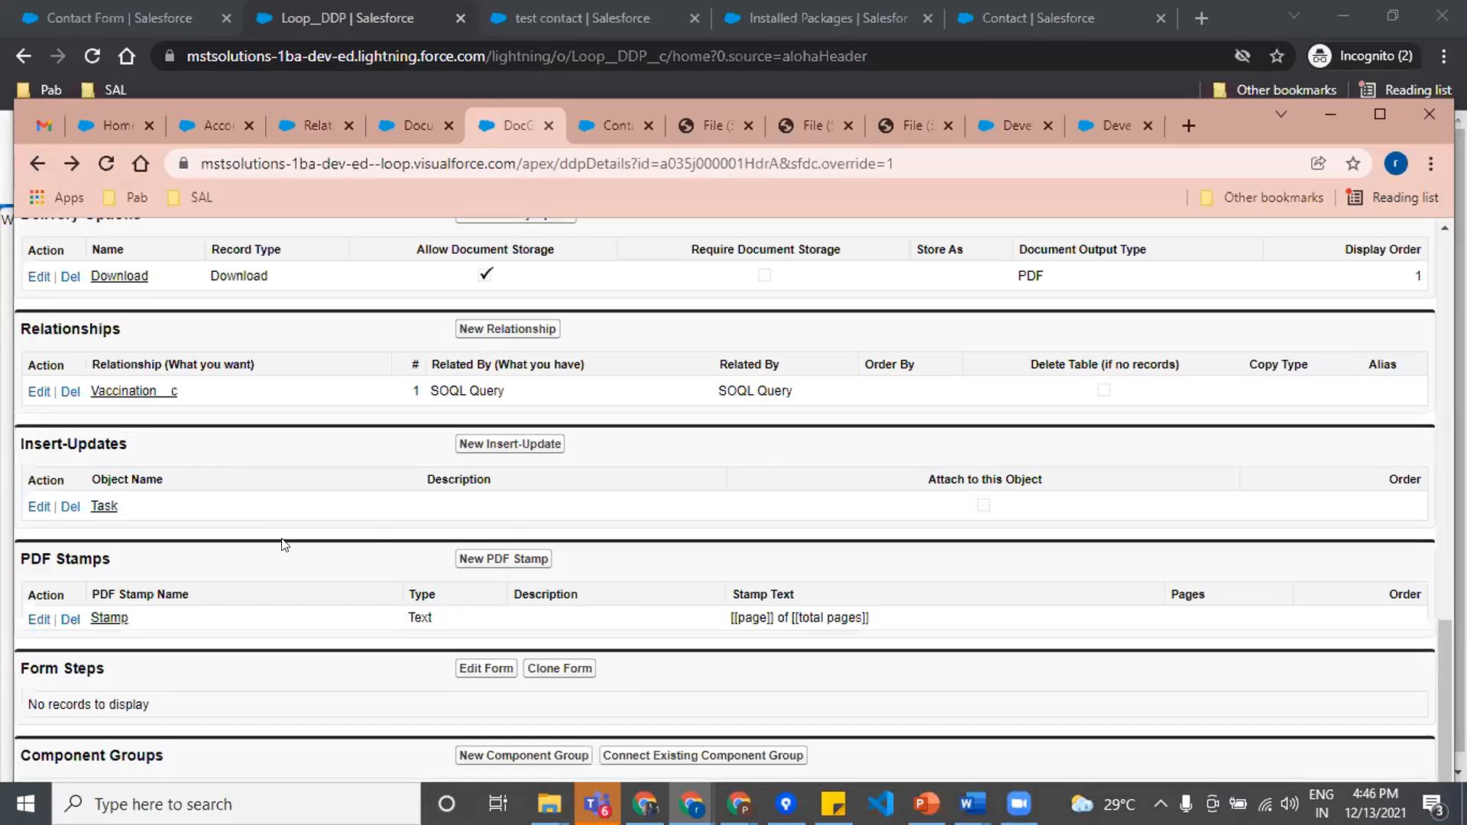
pyautogui.scroll(3, 260, 511)
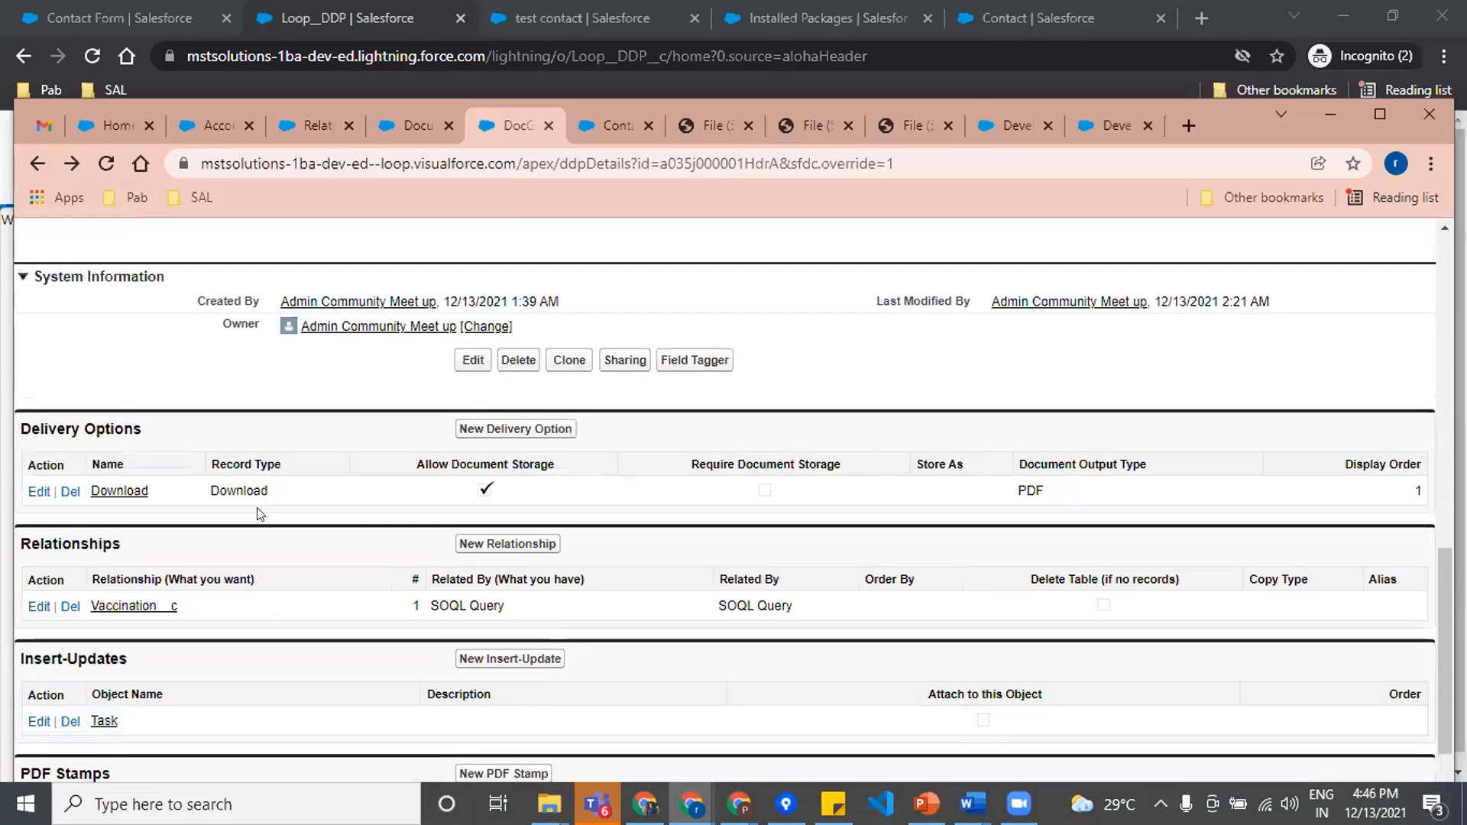
pyautogui.scroll(-3, 231, 508)
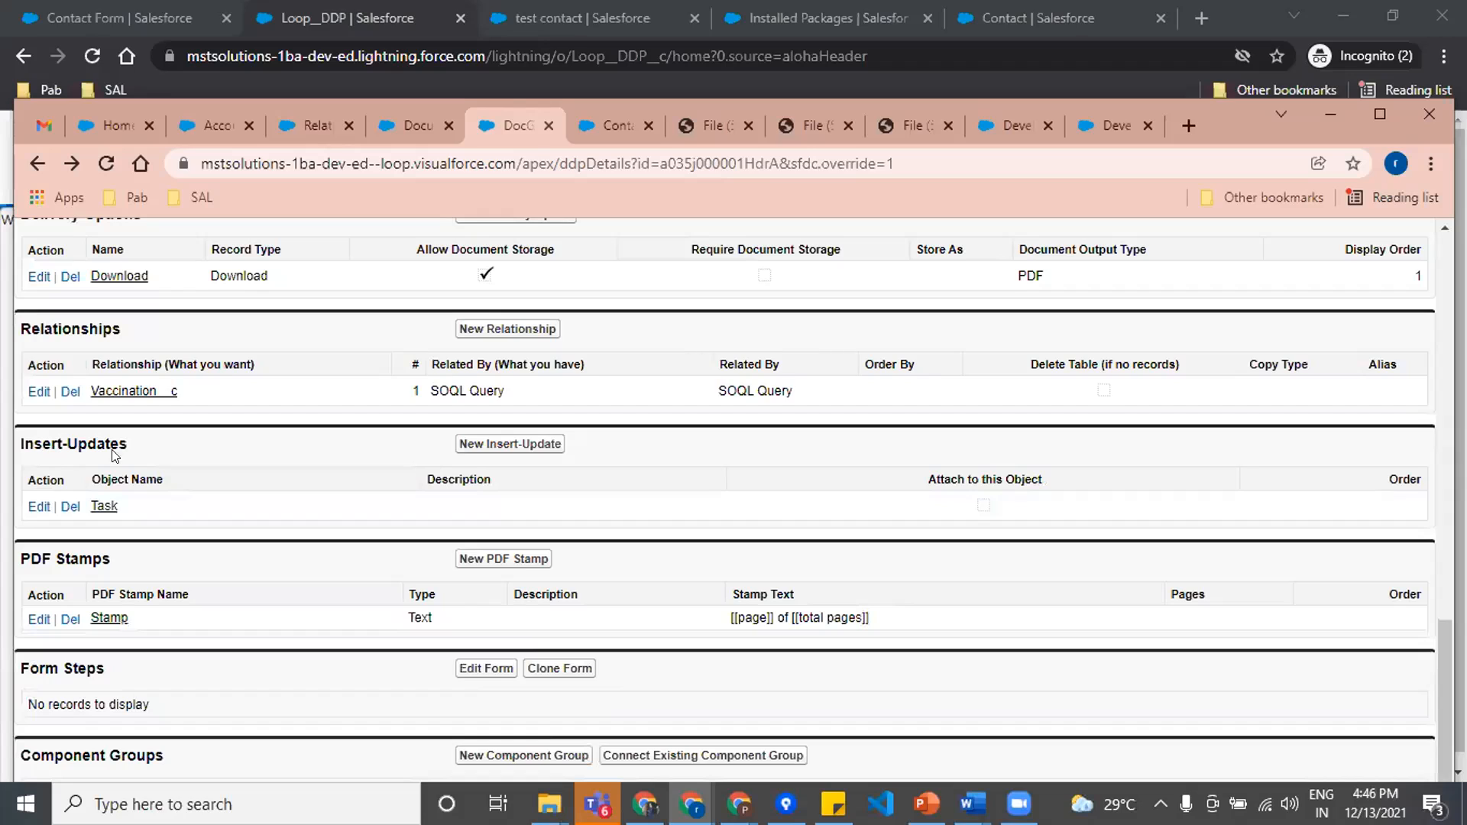
pyautogui.click(493, 444)
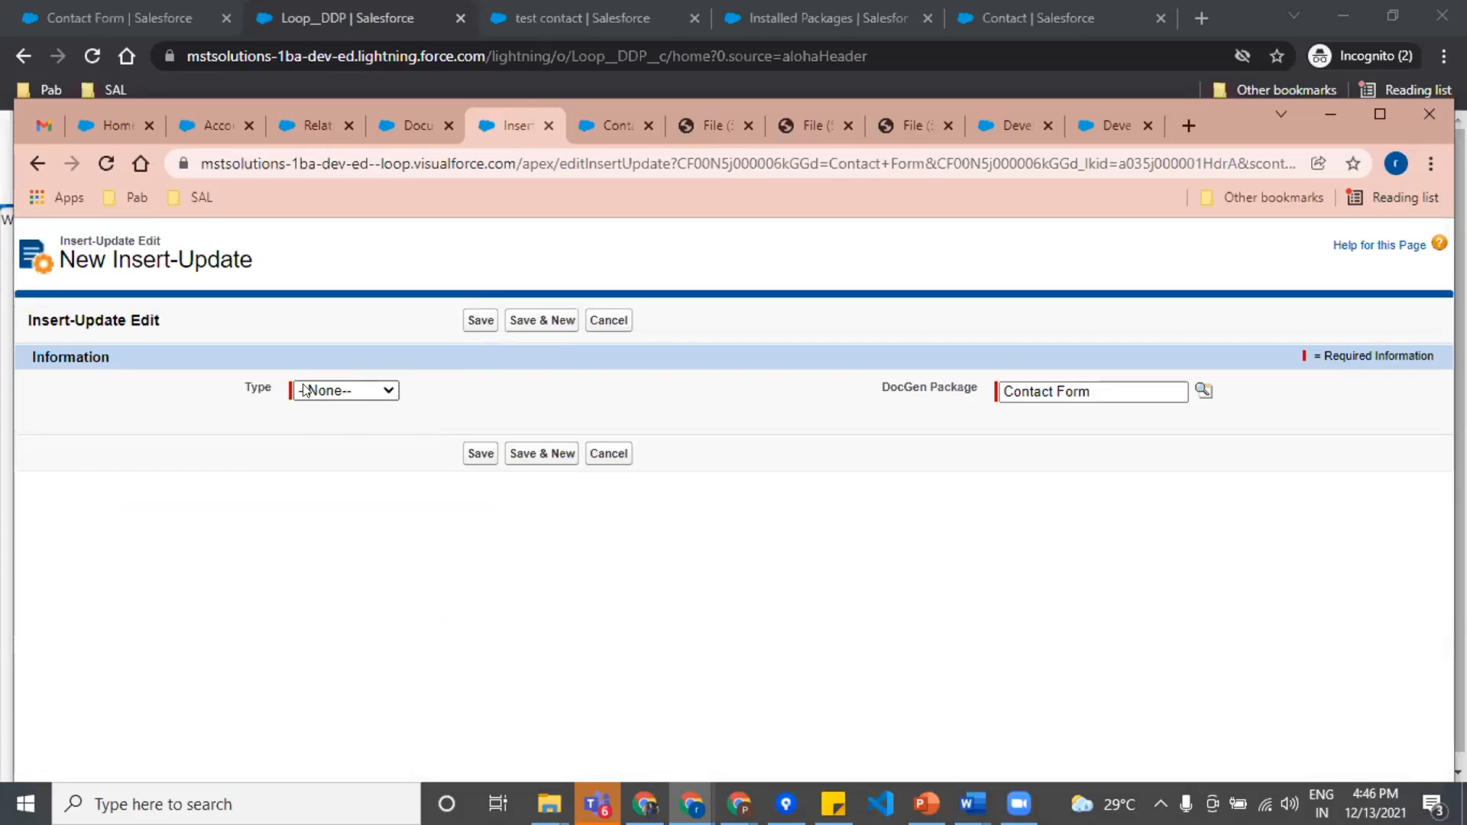
pyautogui.click(306, 390)
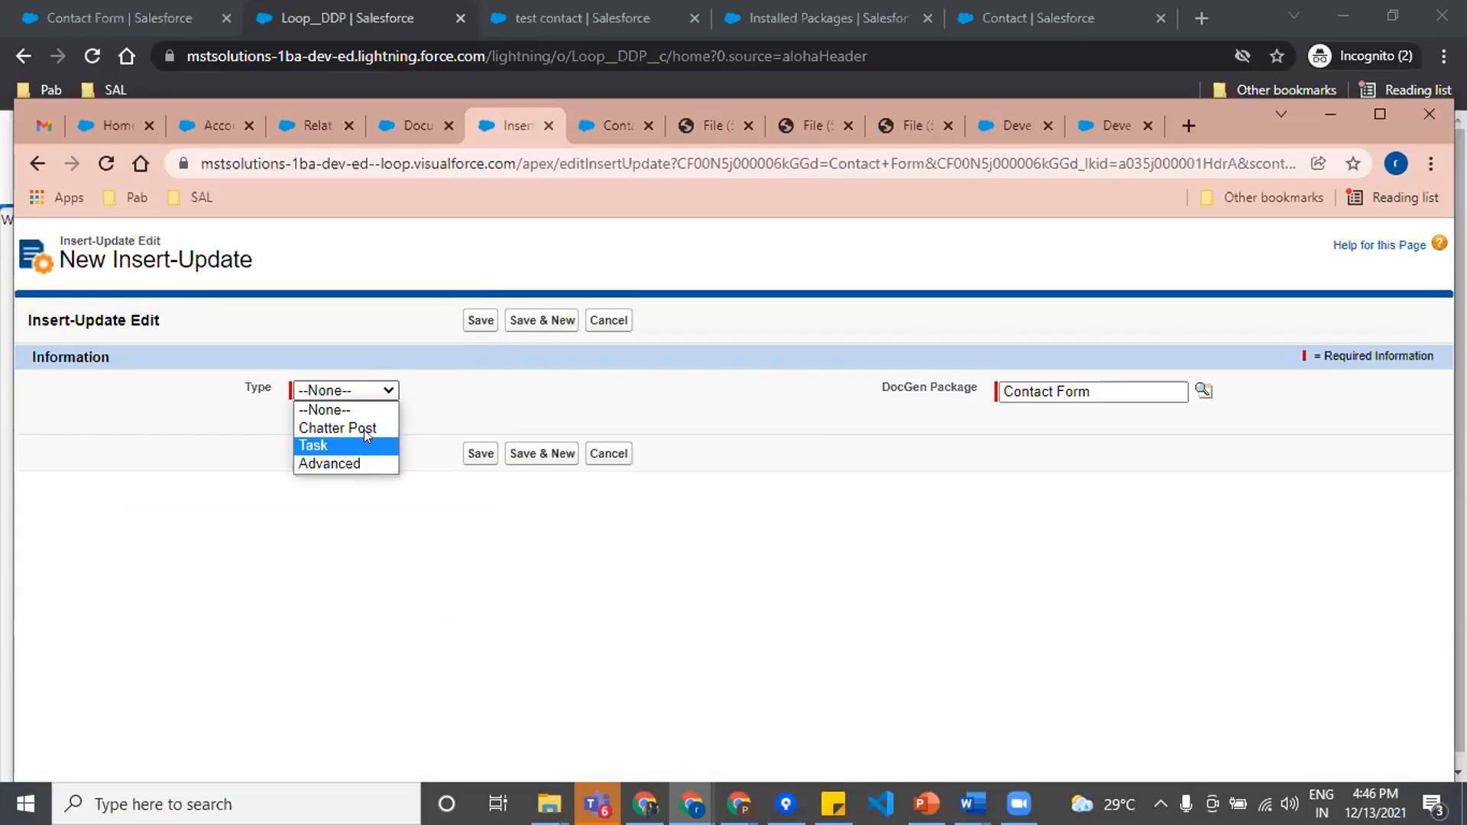
pyautogui.click(359, 463)
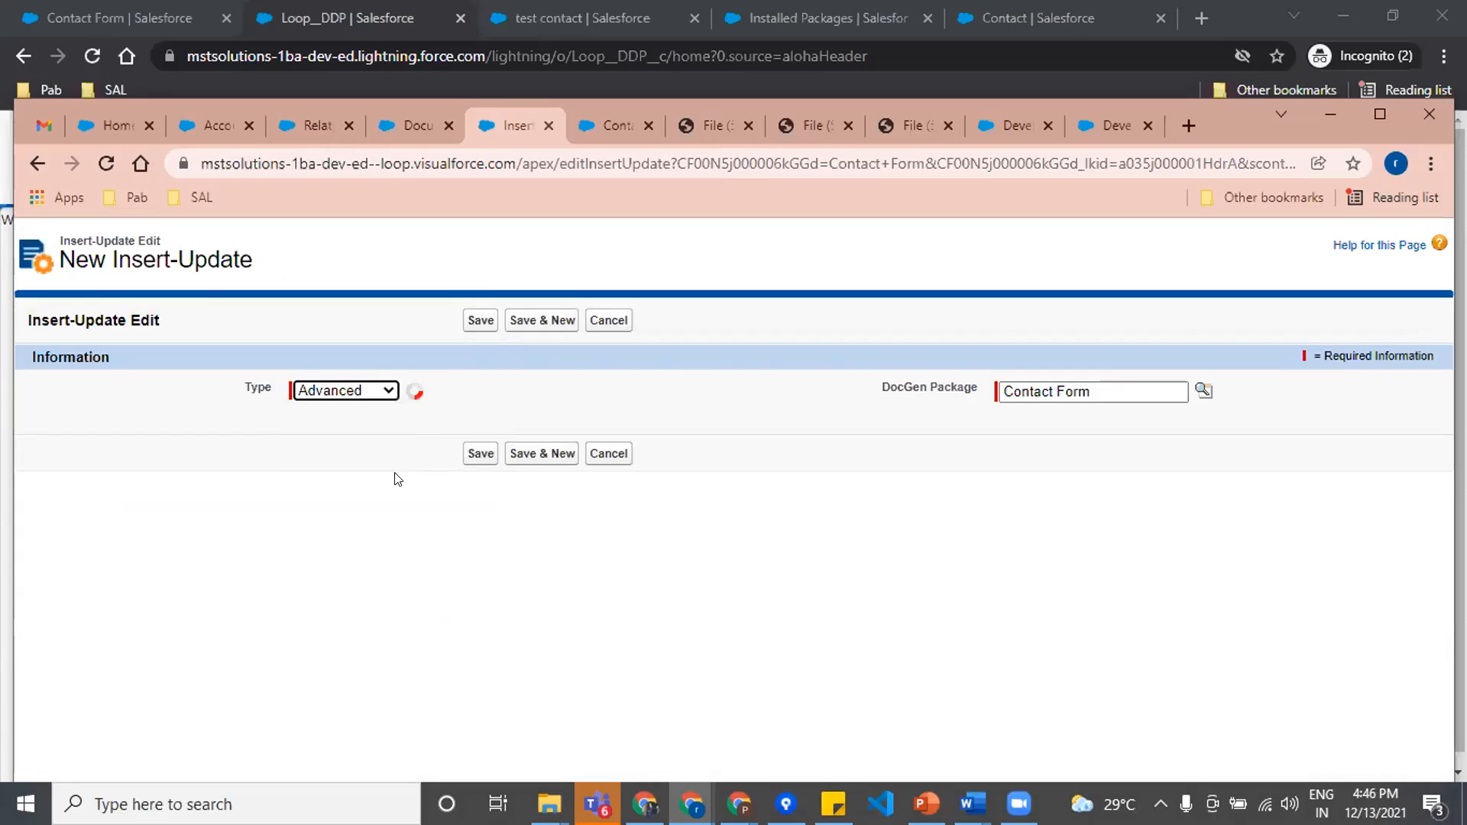
pyautogui.click(344, 391)
pyautogui.click(331, 445)
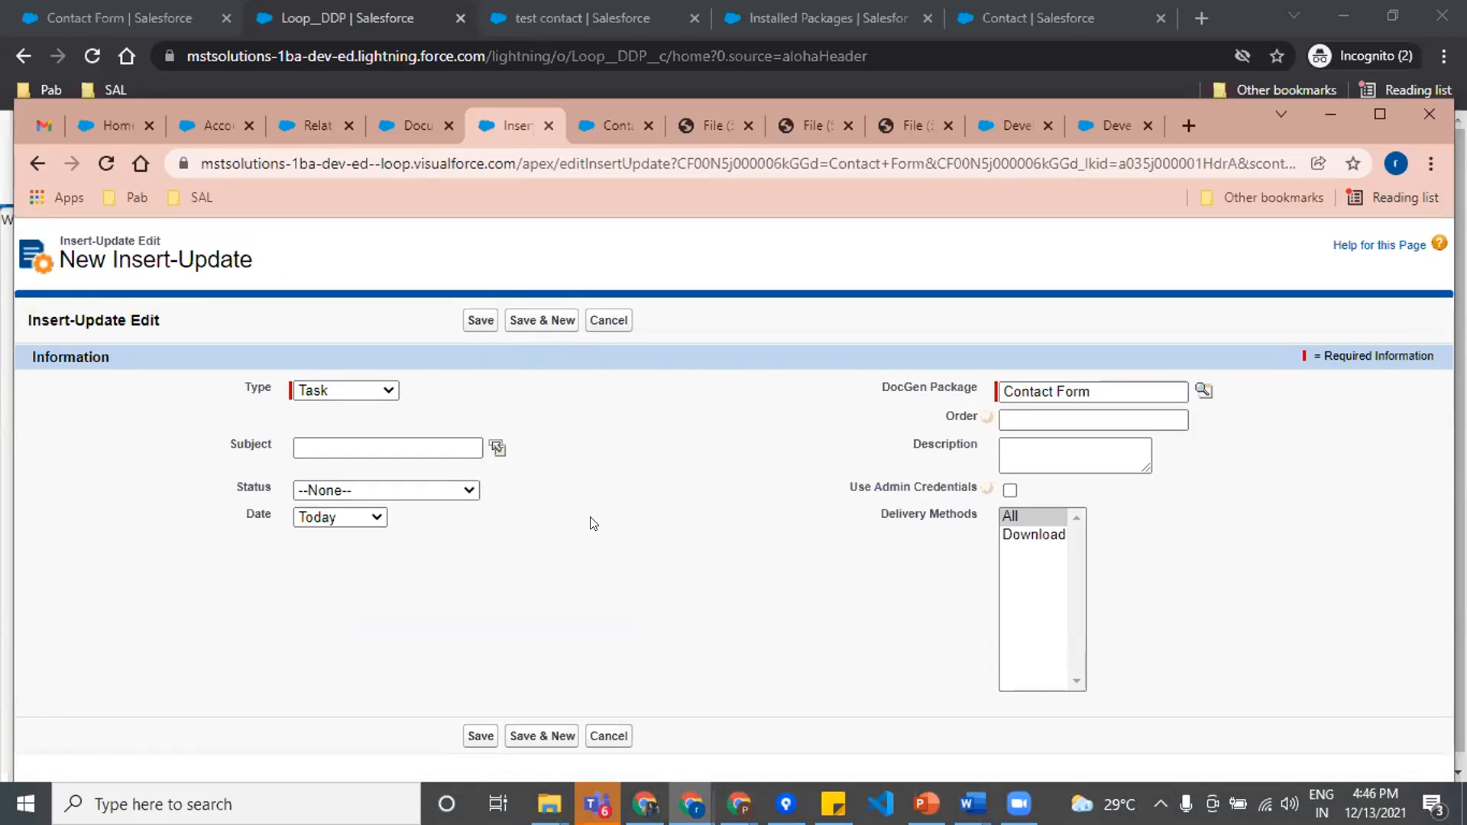
# Step: Close the Contact Form package's Lightning page and cancel the new Insert-Update without saving
pyautogui.click(621, 116)
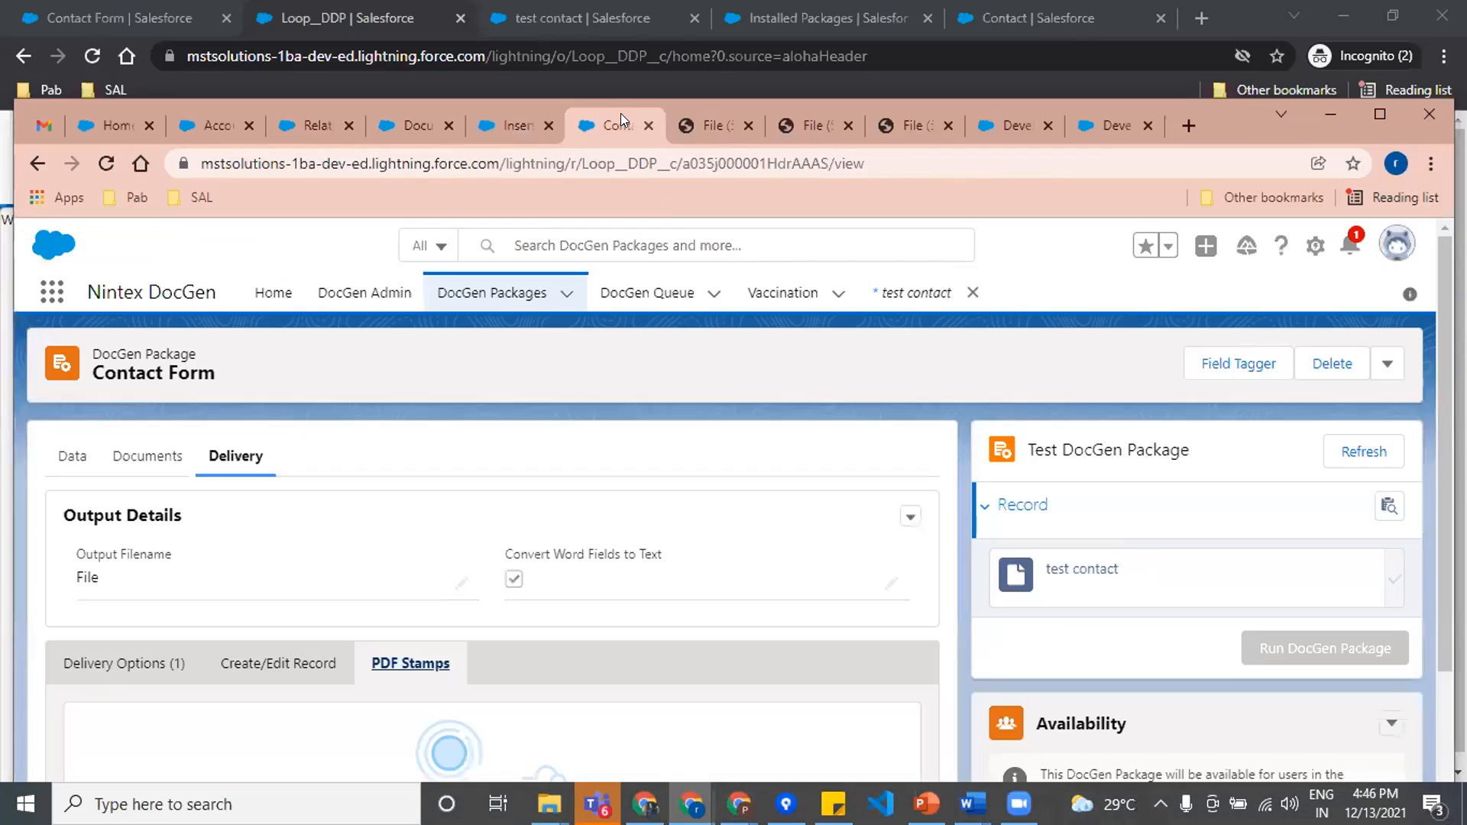
pyautogui.click(648, 125)
pyautogui.click(519, 124)
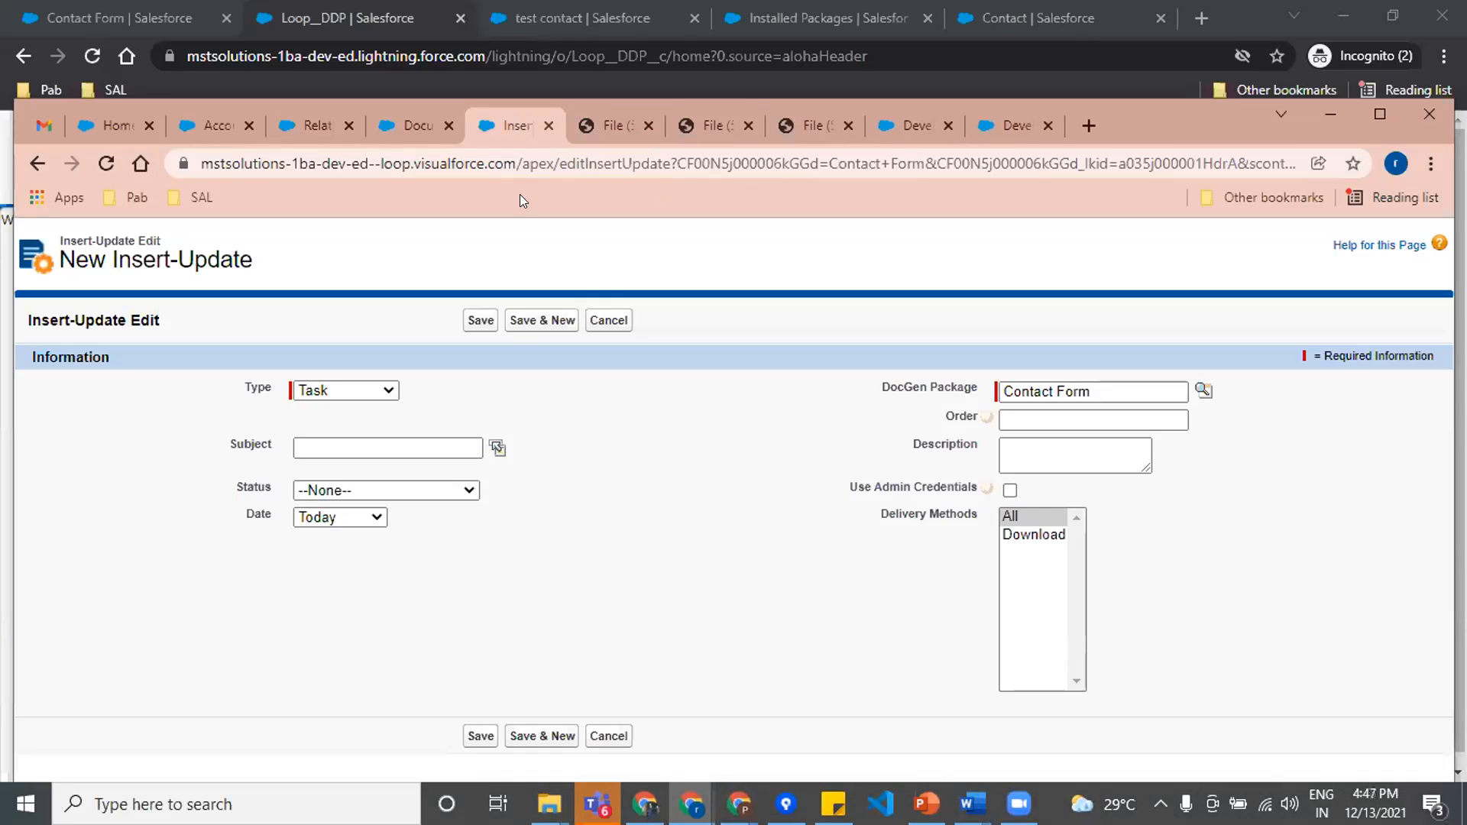
pyautogui.click(603, 320)
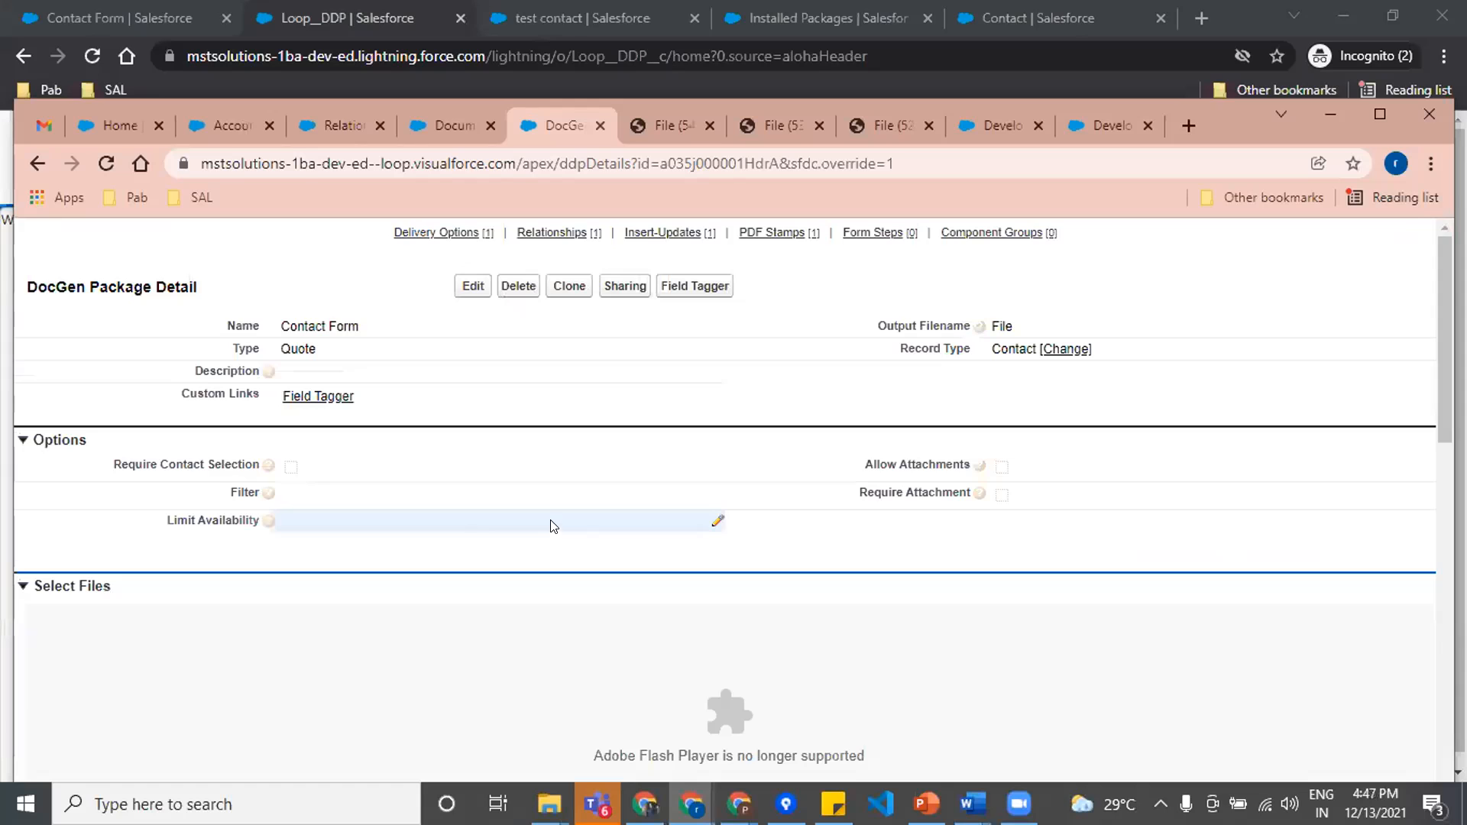
# Step: Open the existing Task Insert-Update of the Contact Form package and examine its field-value pairs
pyautogui.scroll(-15, 553, 526)
pyautogui.scroll(3, 540, 525)
pyautogui.scroll(-3, 282, 581)
pyautogui.click(99, 507)
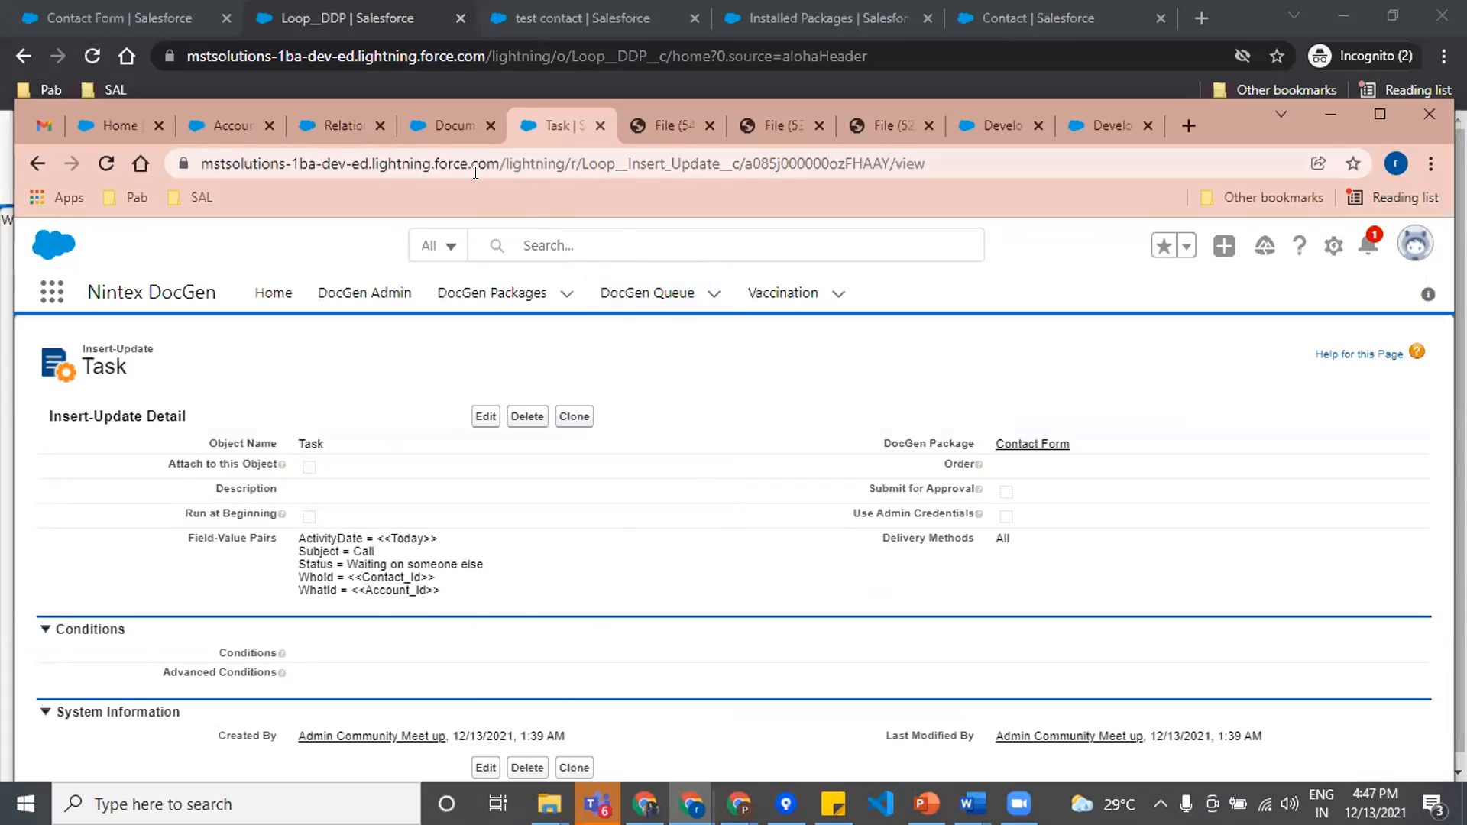
# Step: Go from the test Account page to the Contacts list and open the test contact record
pyautogui.click(448, 115)
pyautogui.click(348, 122)
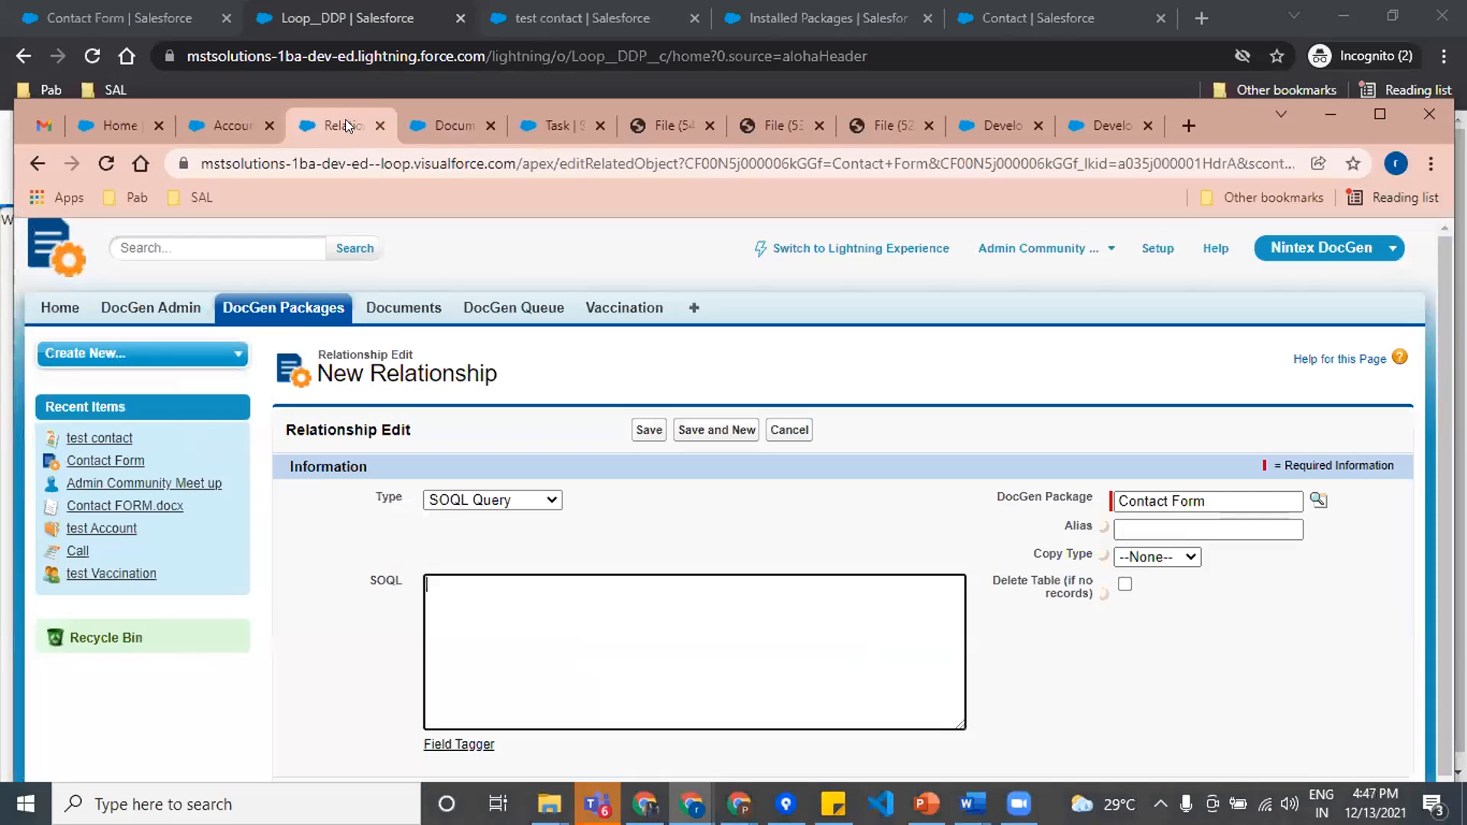
pyautogui.click(205, 124)
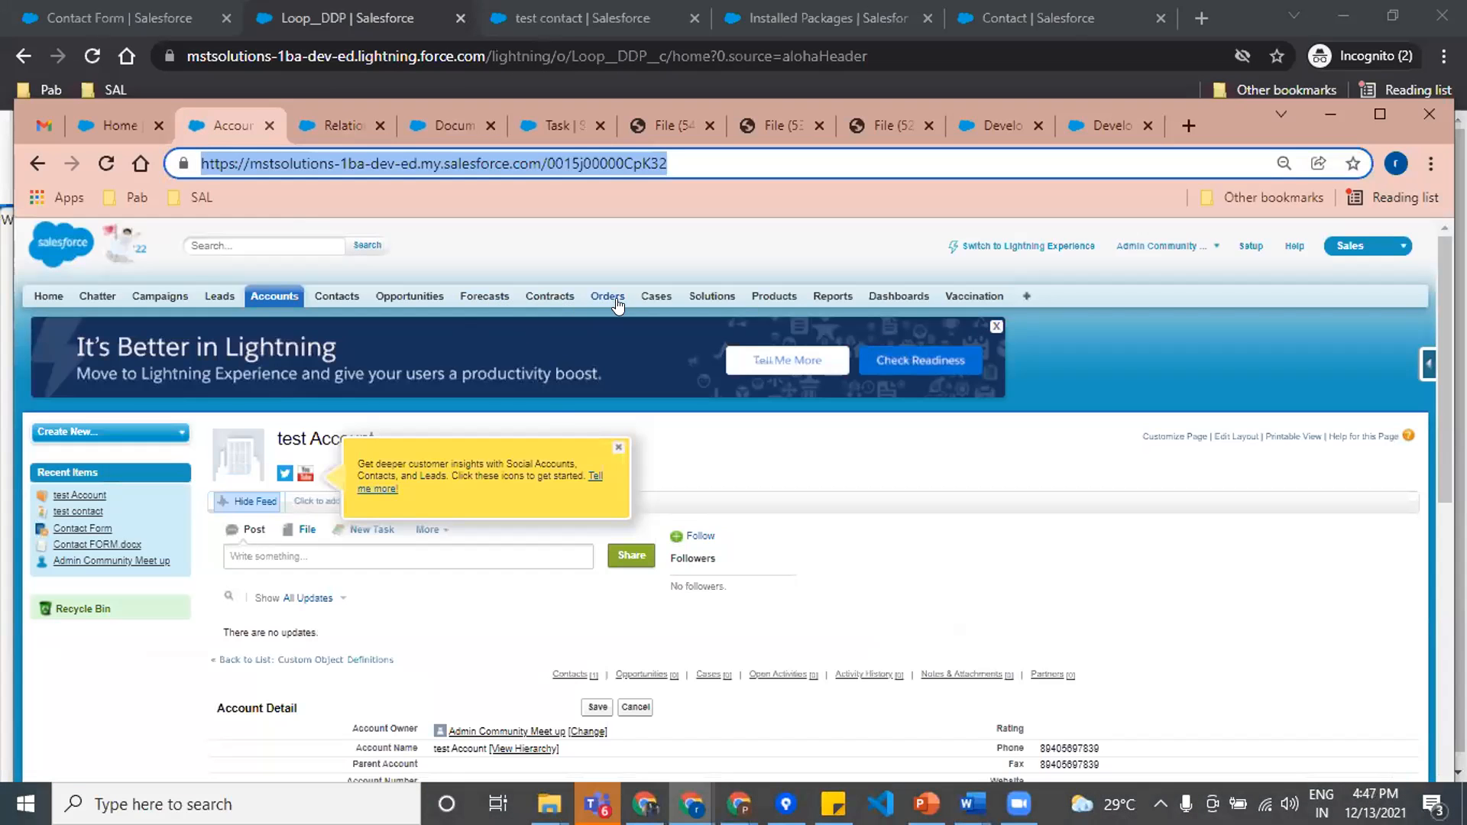
pyautogui.click(341, 299)
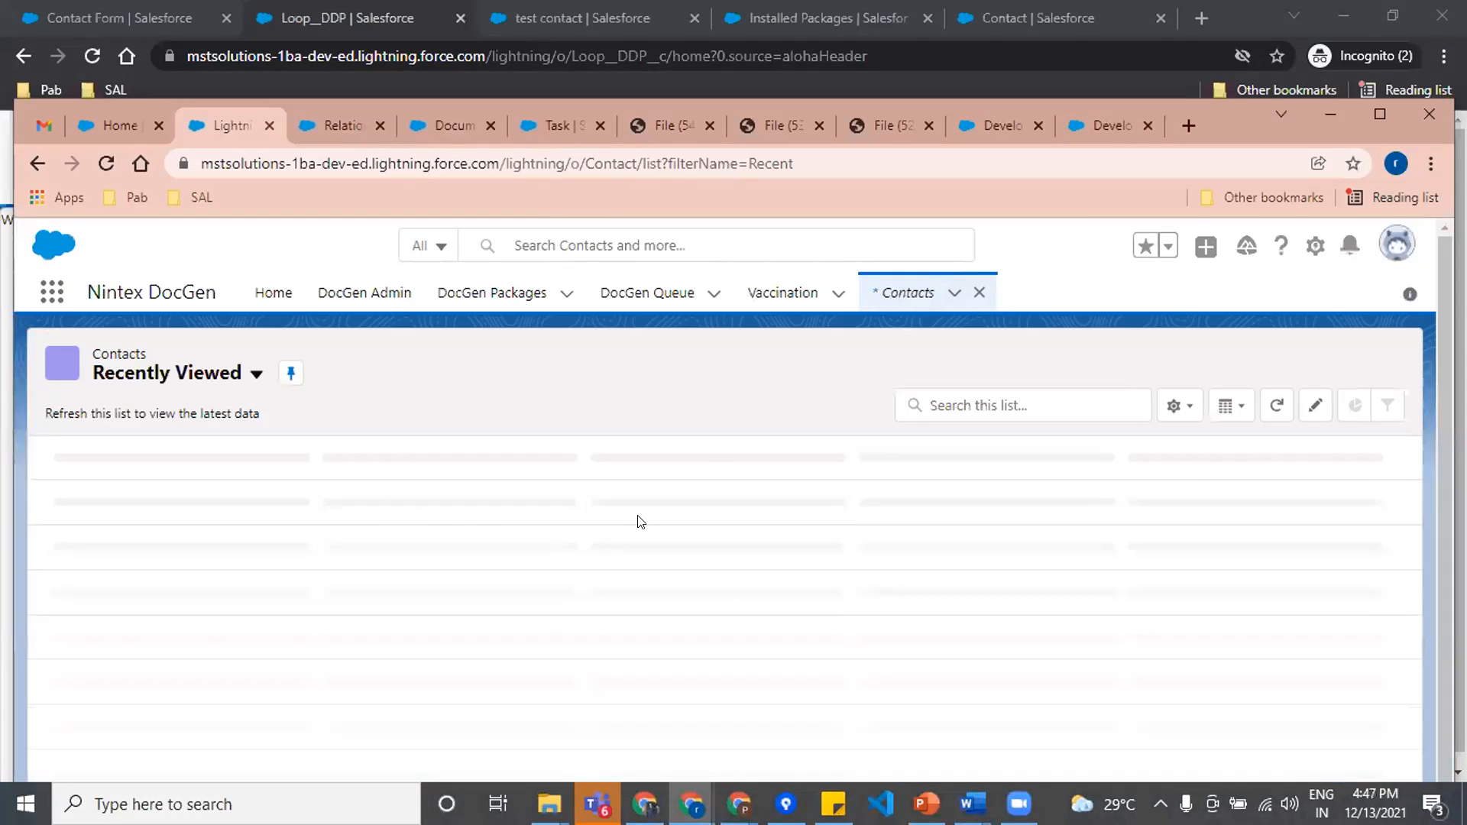
pyautogui.click(171, 489)
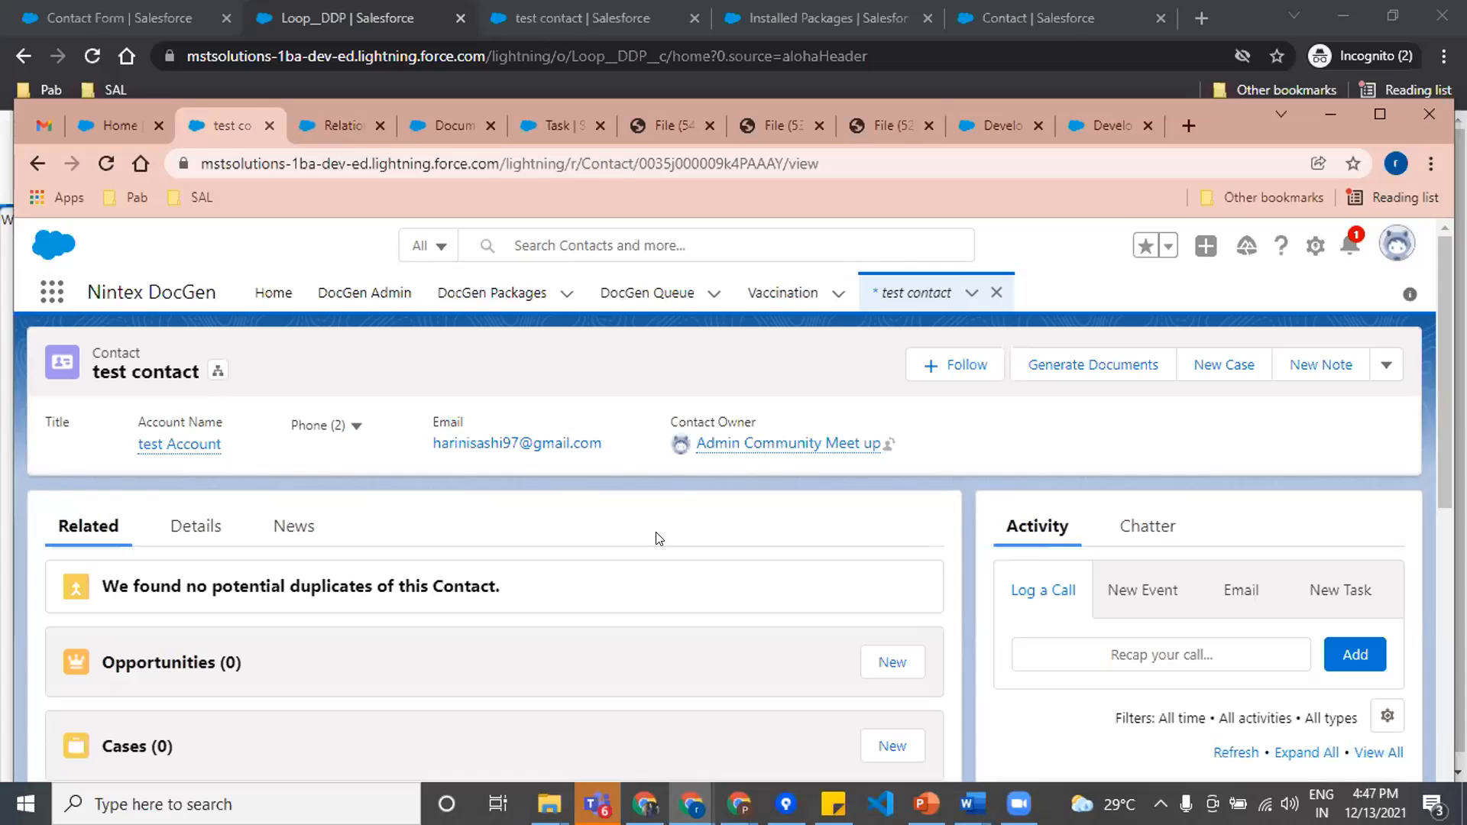
# Step: Examine the test contact's related lists, including Notes & Attachments and Vaccination, and its upcoming activities
pyautogui.scroll(-4, 344, 663)
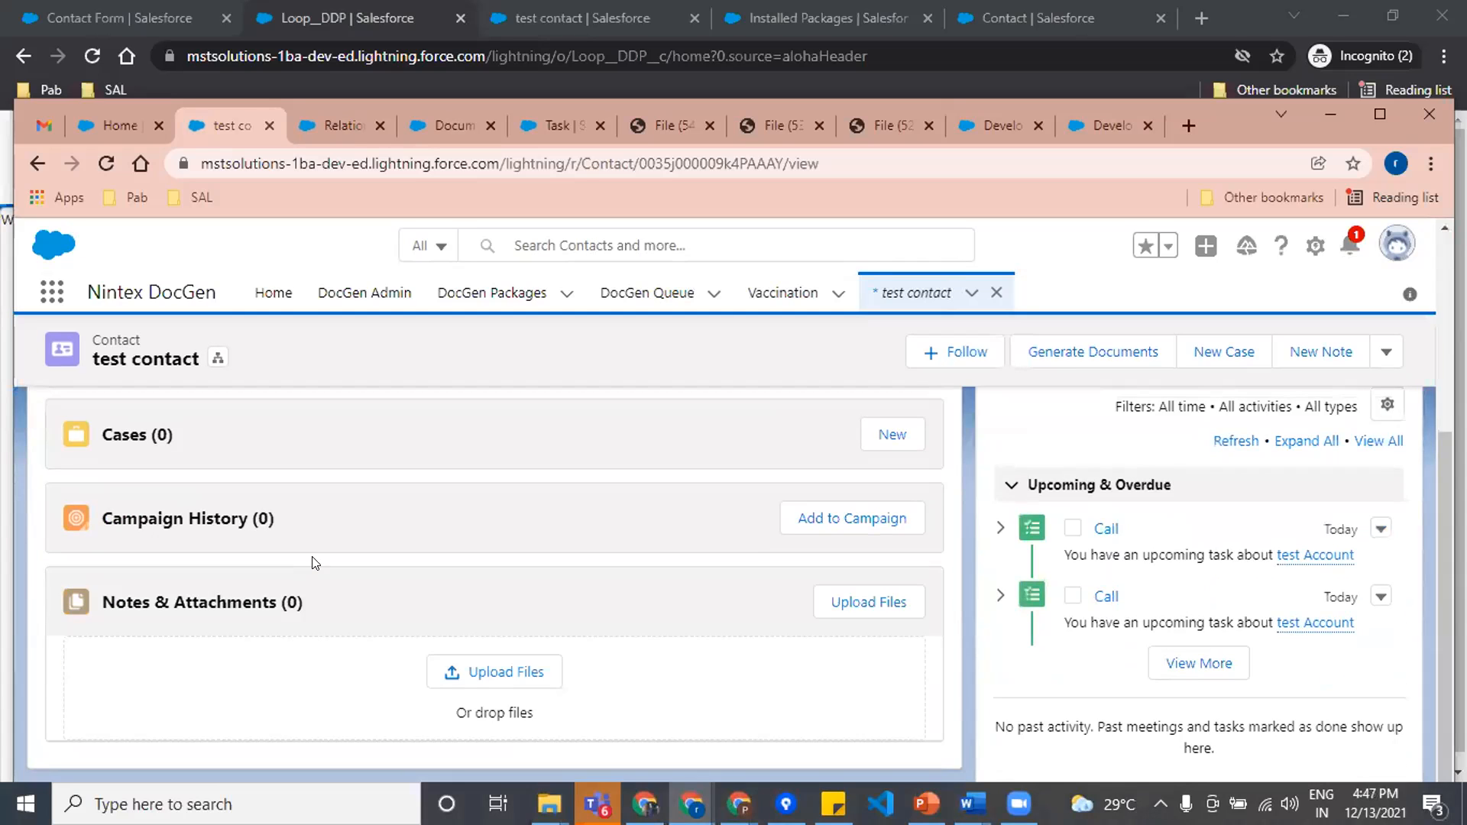
pyautogui.scroll(5, 311, 564)
pyautogui.scroll(-6, 311, 563)
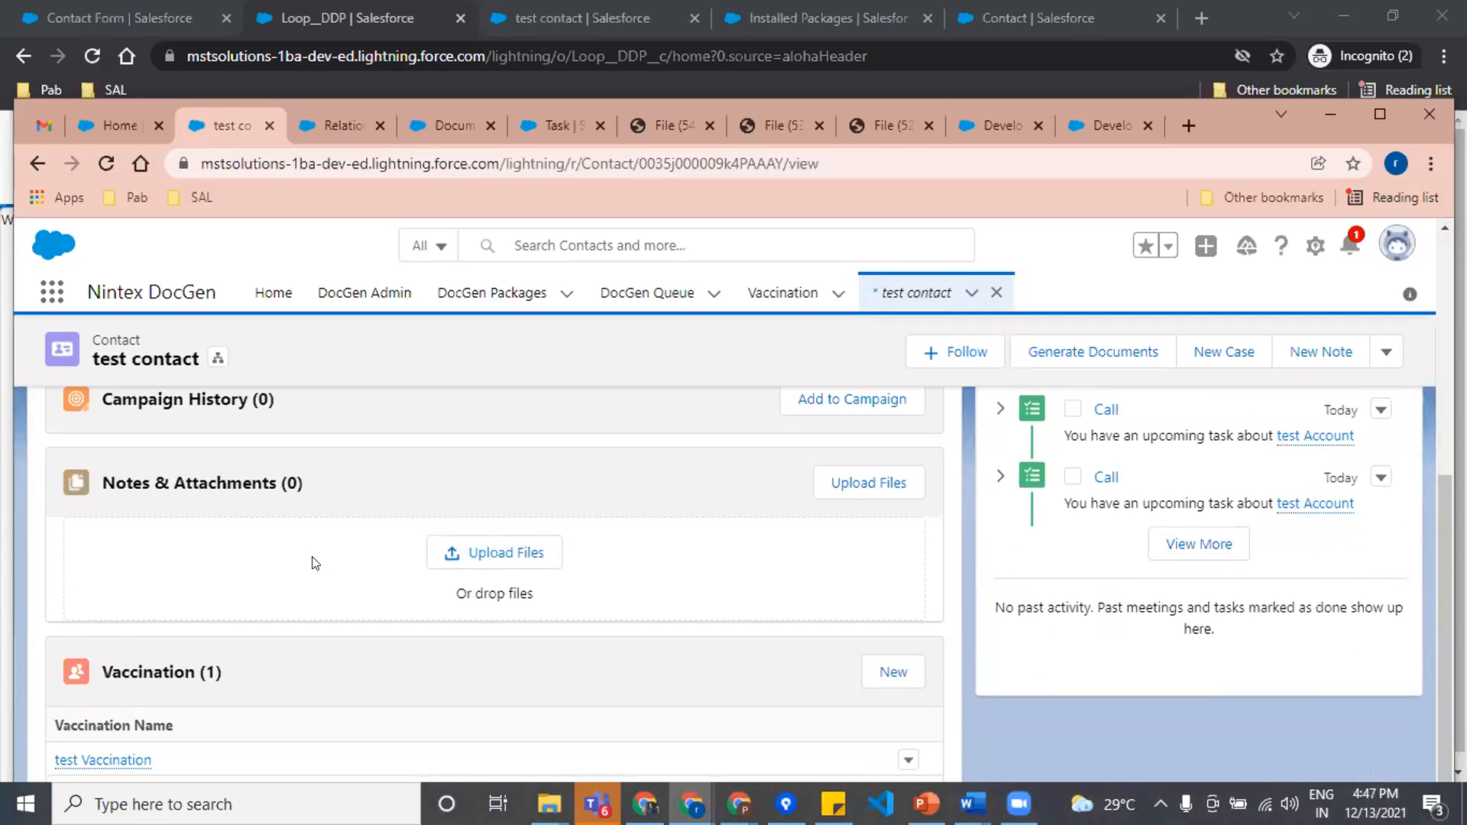
pyautogui.scroll(5, 309, 573)
pyautogui.scroll(-3, 422, 611)
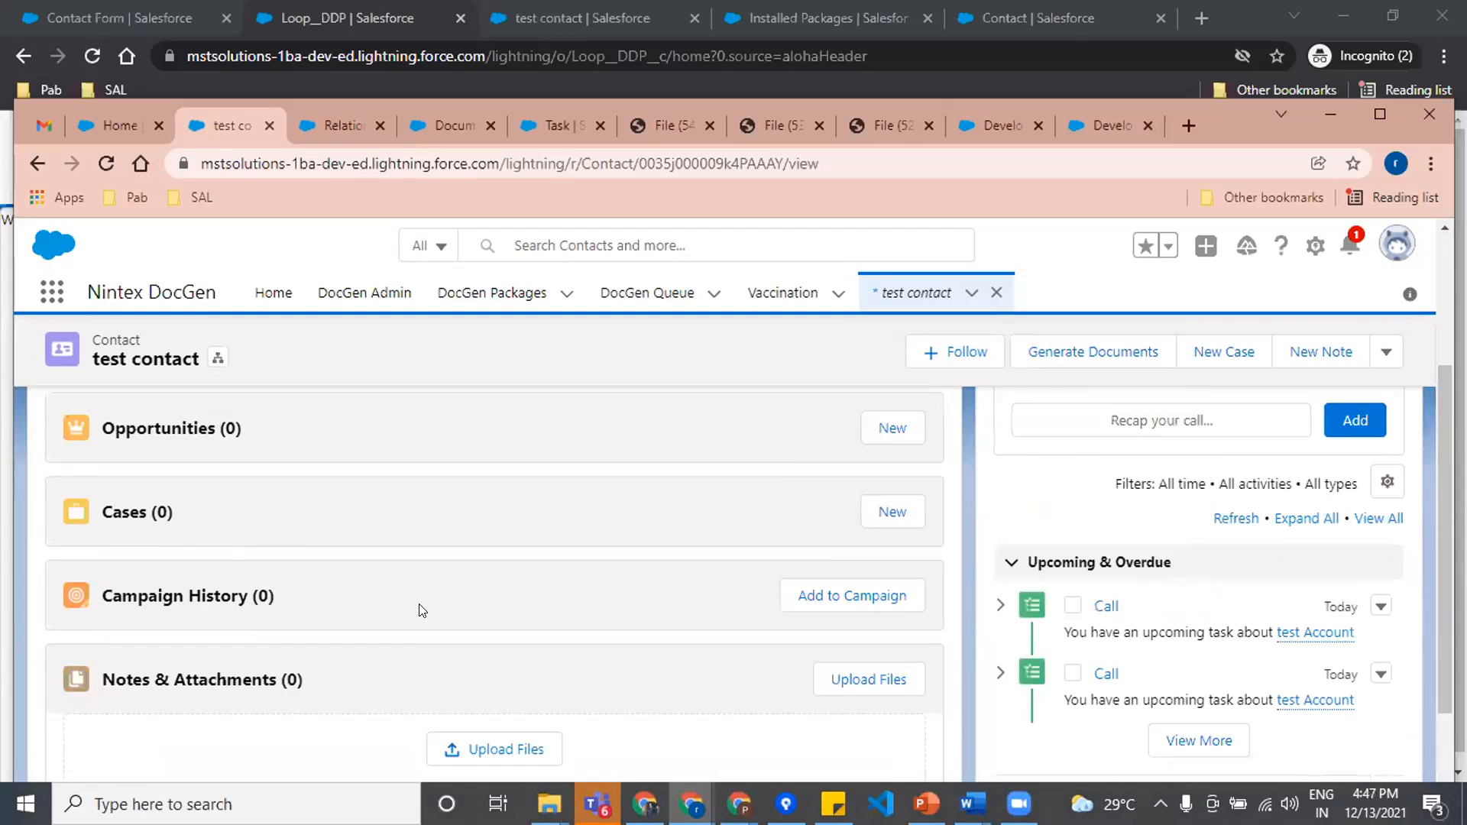
pyautogui.scroll(-3, 422, 610)
pyautogui.scroll(1, 252, 649)
pyautogui.scroll(-1, 254, 651)
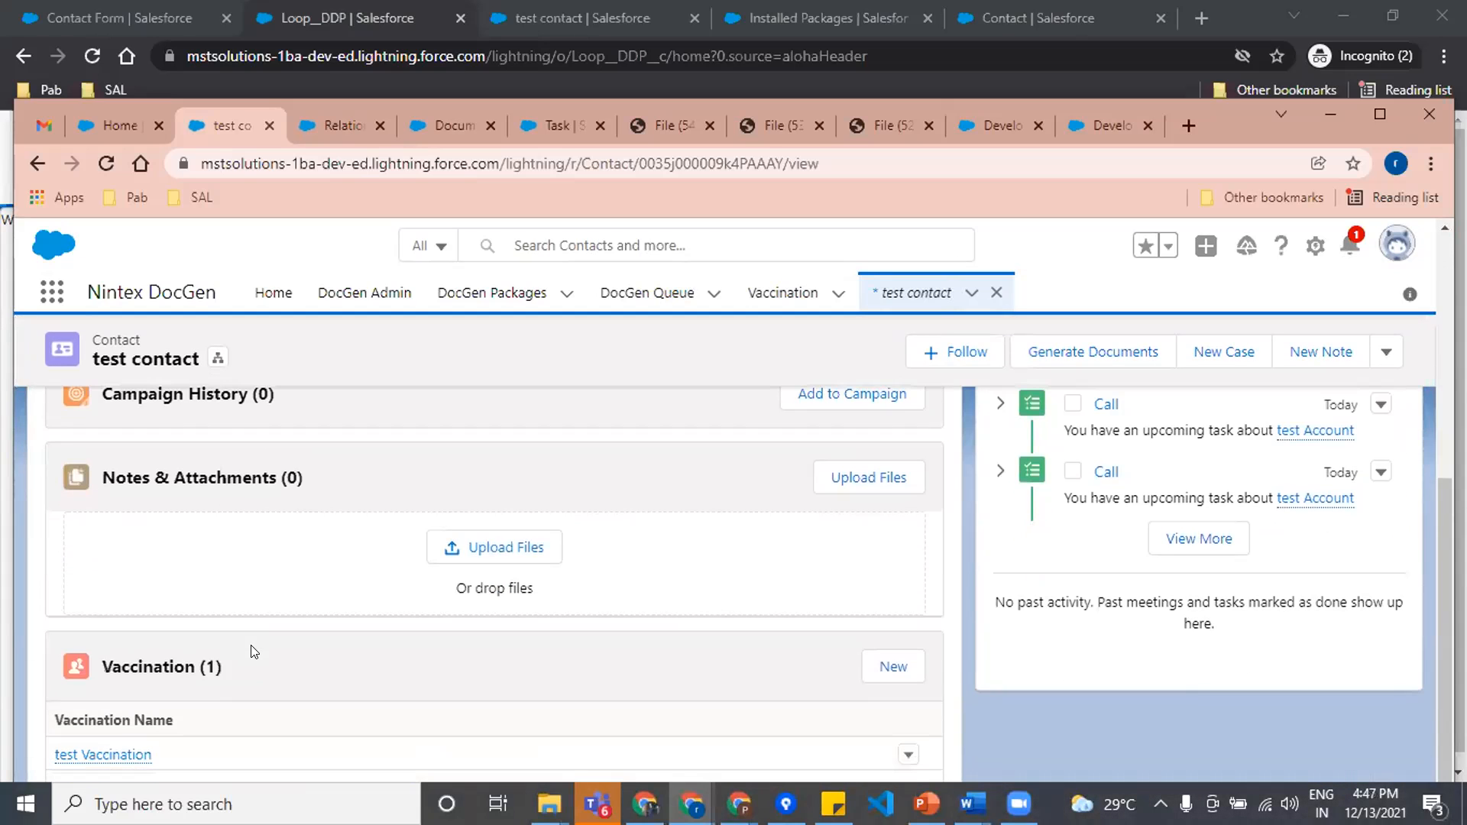
pyautogui.scroll(5, 254, 652)
pyautogui.scroll(-3, 351, 646)
pyautogui.scroll(3, 353, 650)
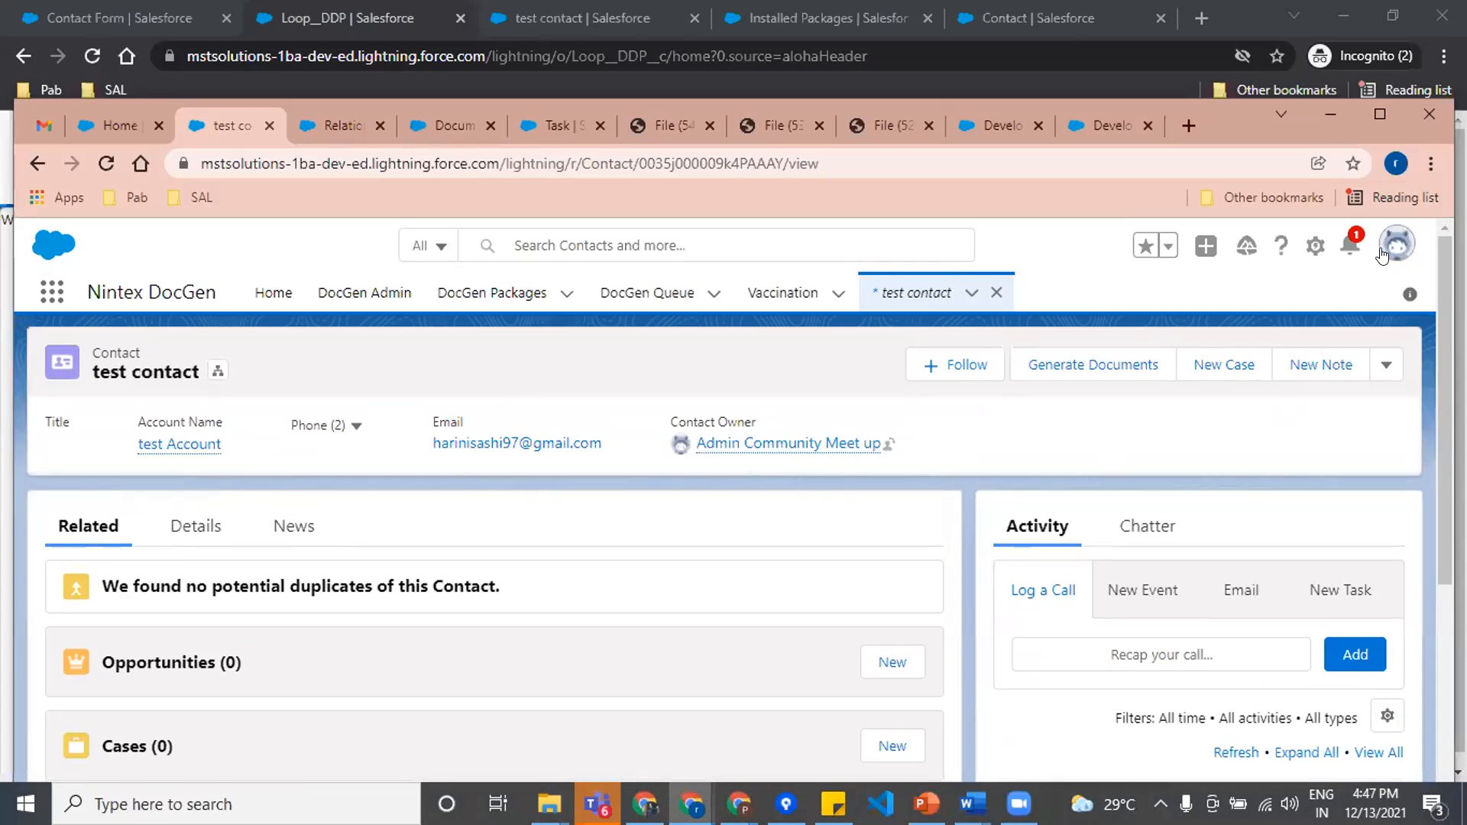
# Step: Switch to Salesforce Classic and change the current app to Sales
pyautogui.click(1389, 248)
pyautogui.click(1122, 558)
pyautogui.scroll(-3, 611, 636)
pyautogui.scroll(3, 610, 636)
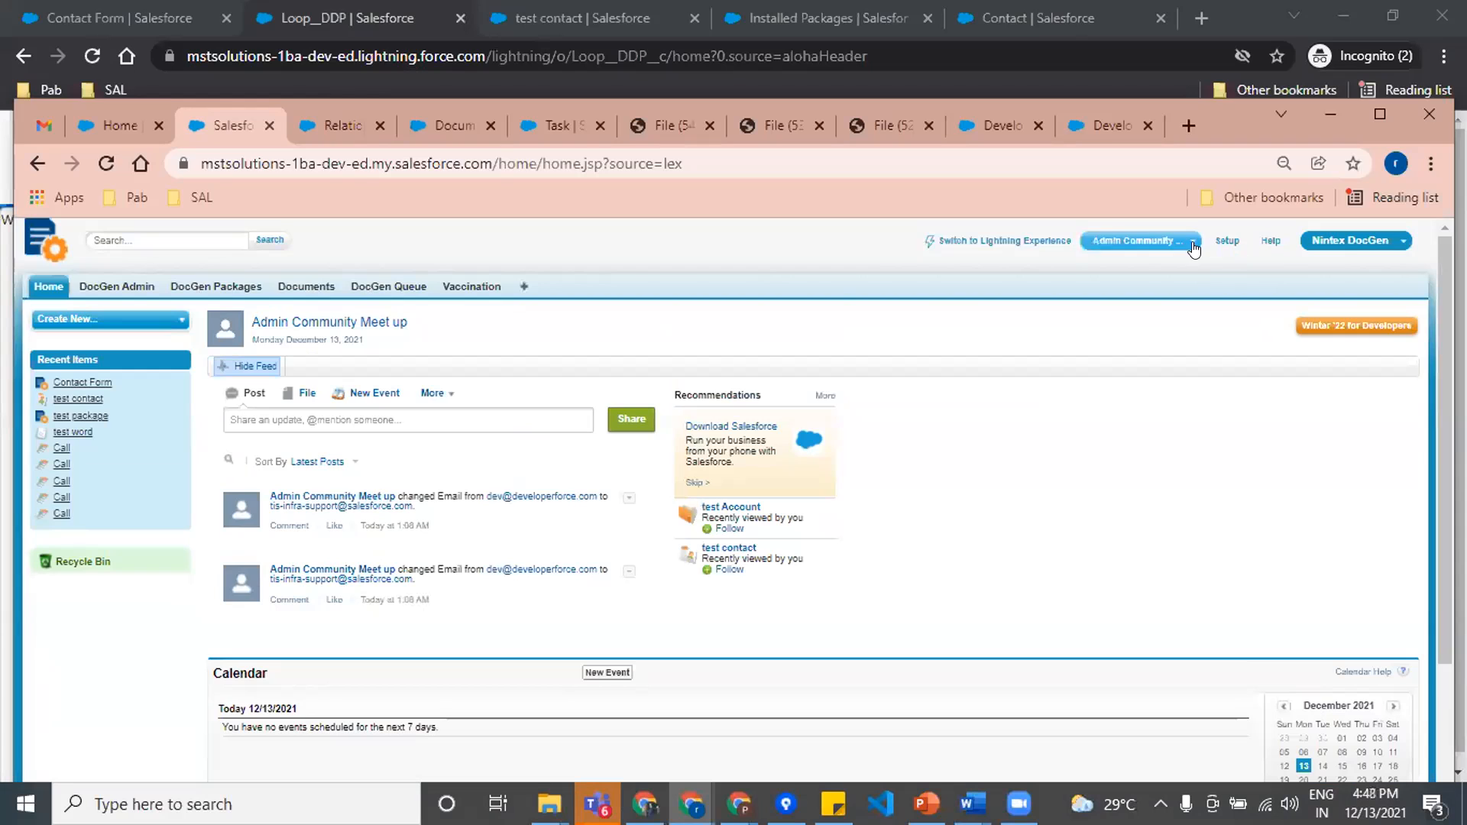
pyautogui.click(1316, 243)
pyautogui.click(1290, 285)
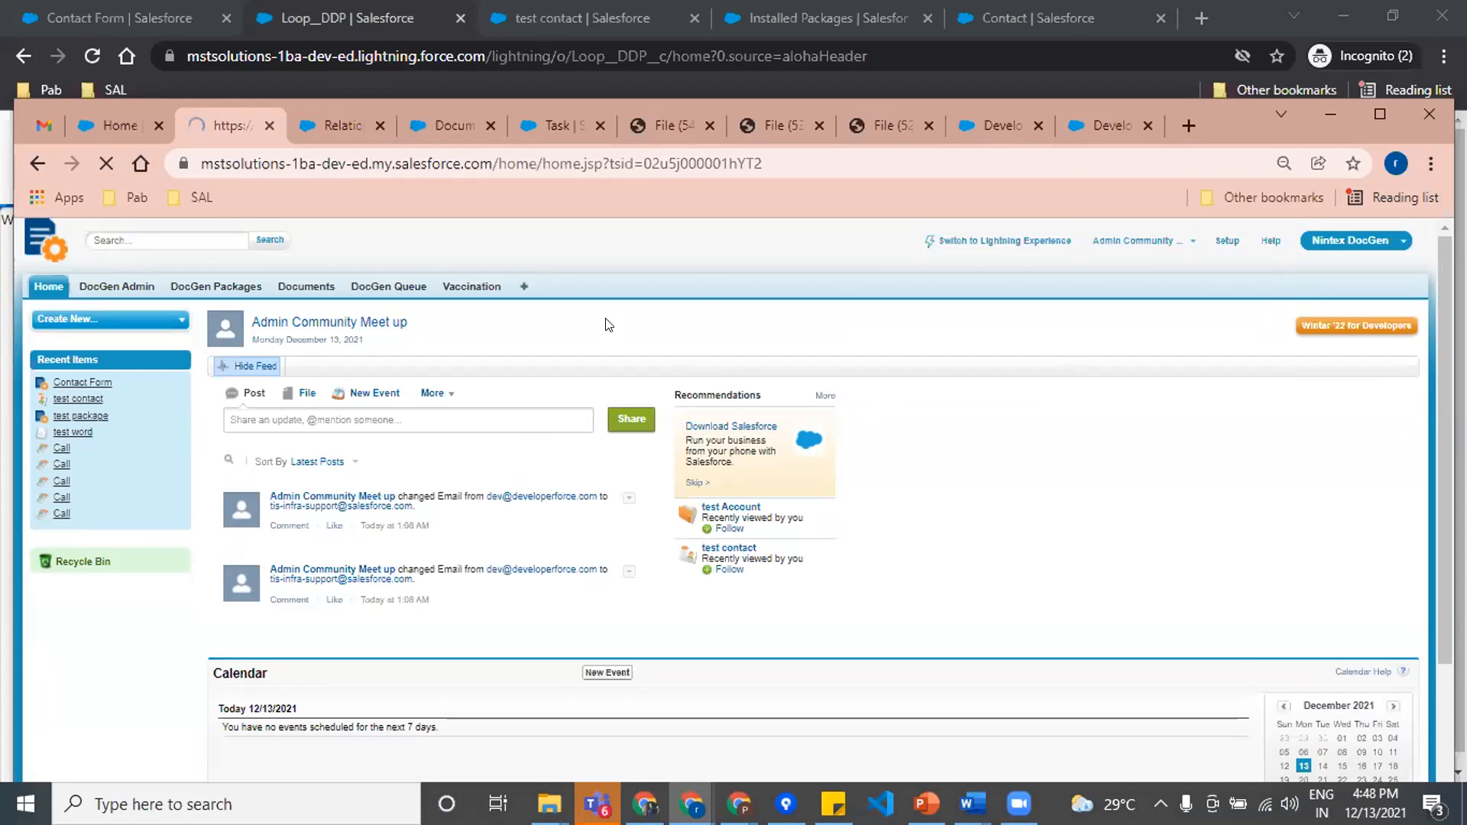
pyautogui.click(657, 297)
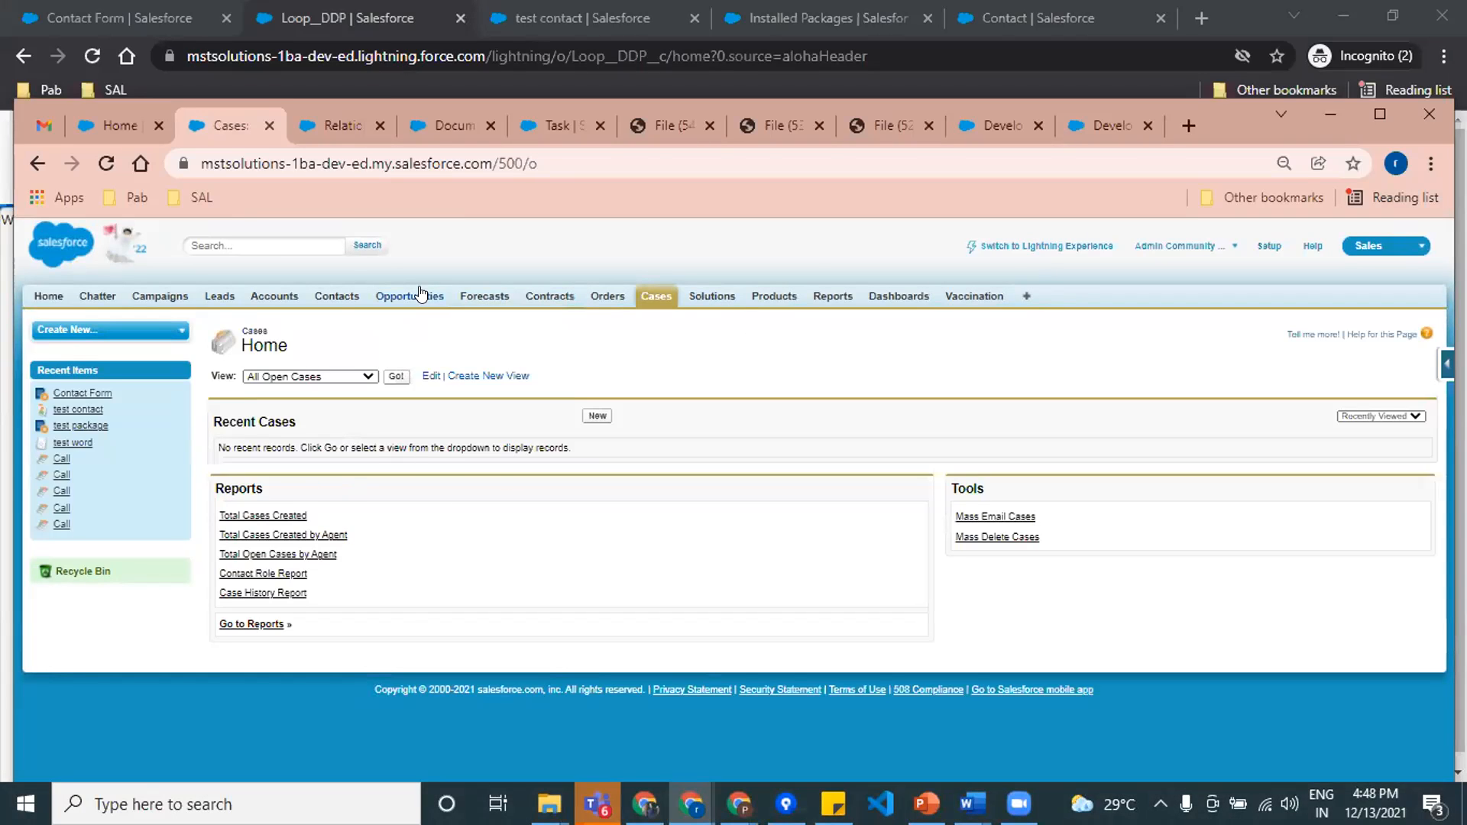
# Step: Open the test contact record in Classic and examine the Call tasks in its Open Activities list
pyautogui.click(325, 299)
pyautogui.click(252, 567)
pyautogui.scroll(-10, 534, 554)
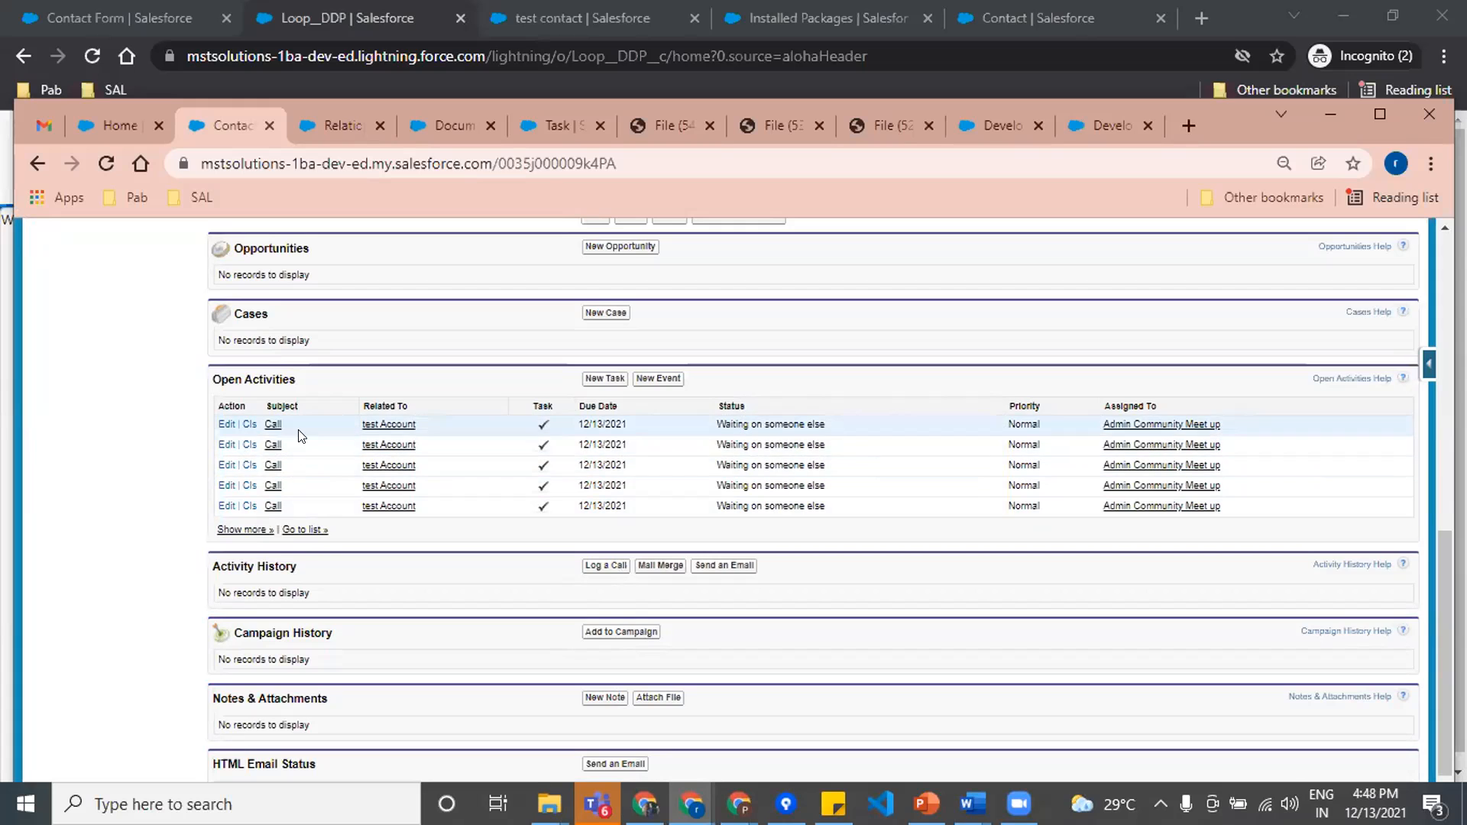
pyautogui.click(257, 529)
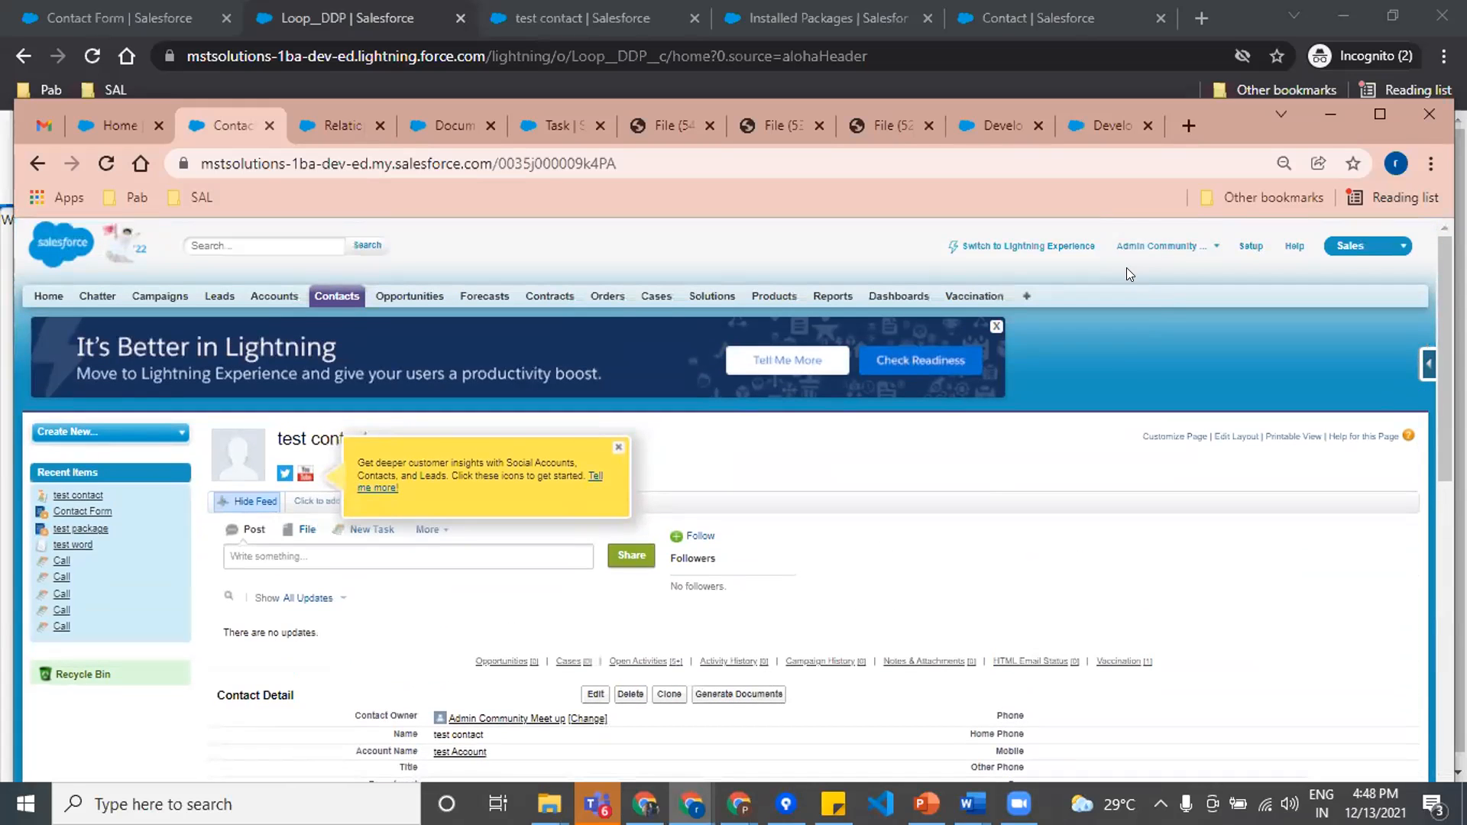
# Step: Return the test contact to Lightning Experience, expand its Upcoming & Overdue activities and examine the Call tasks
pyautogui.click(1051, 246)
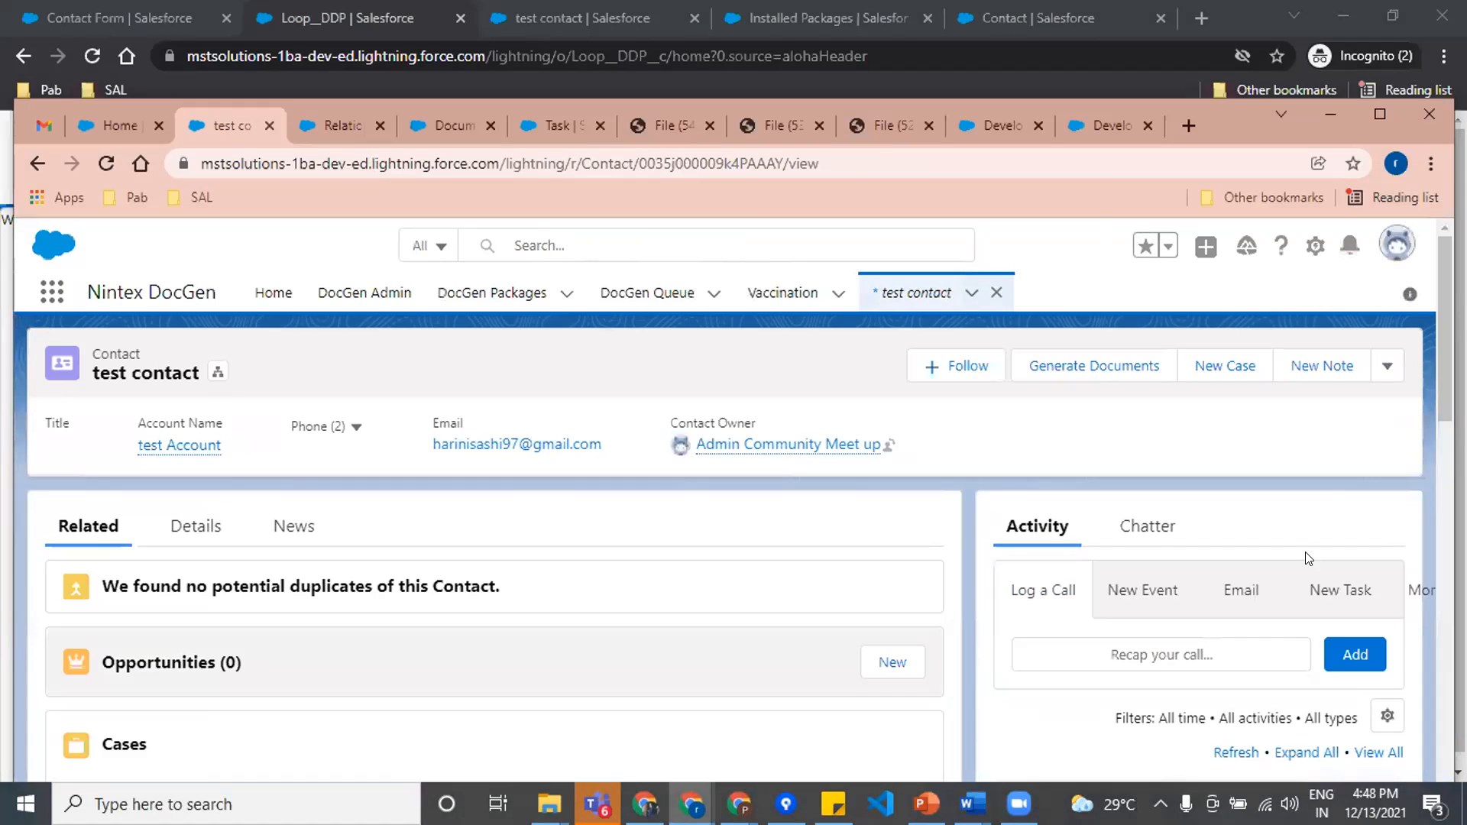
pyautogui.scroll(-5, 1300, 547)
pyautogui.scroll(1, 1067, 579)
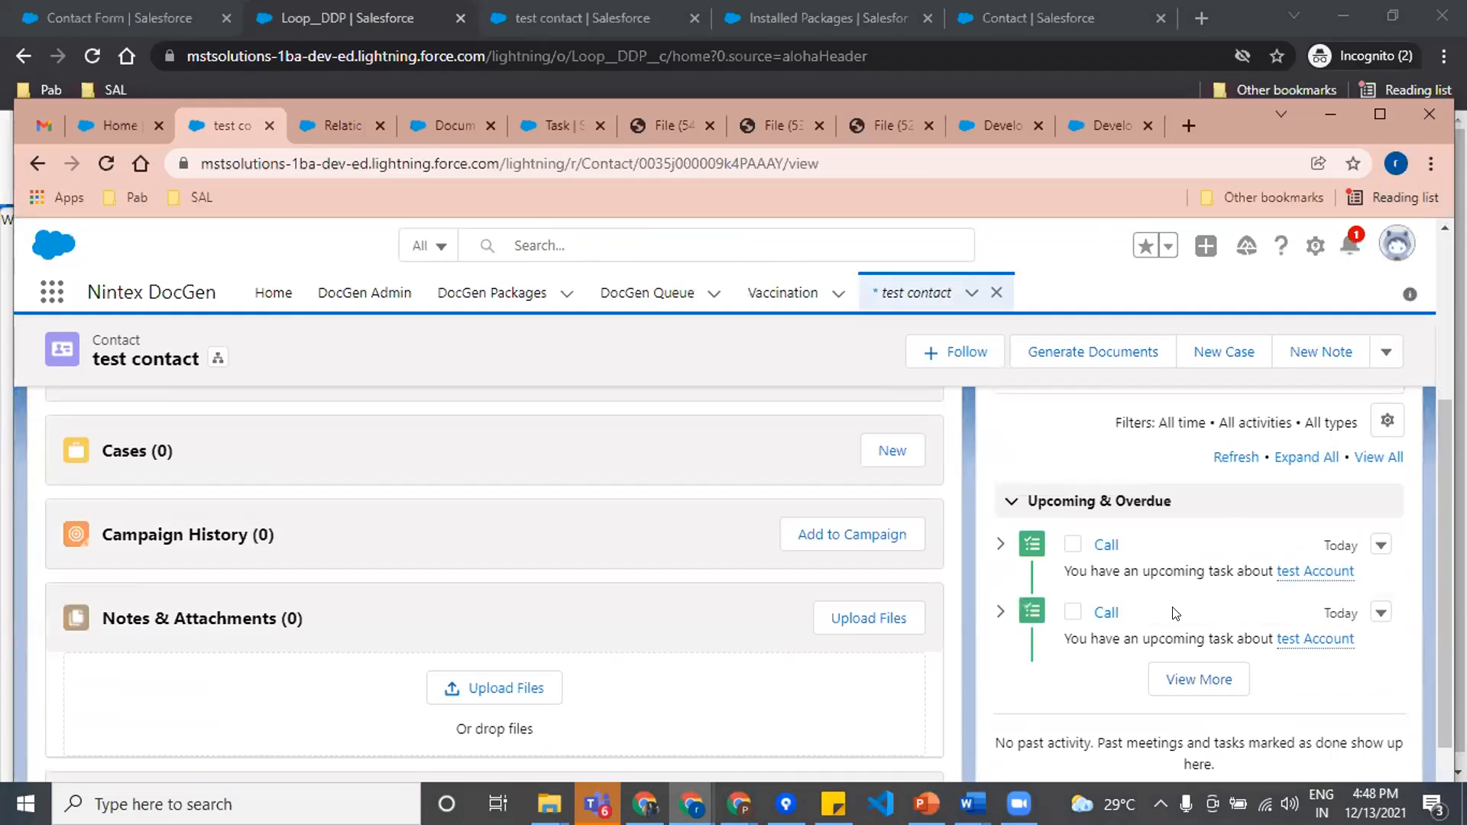
pyautogui.click(1185, 679)
pyautogui.scroll(-1, 1230, 592)
pyautogui.scroll(-5, 1231, 592)
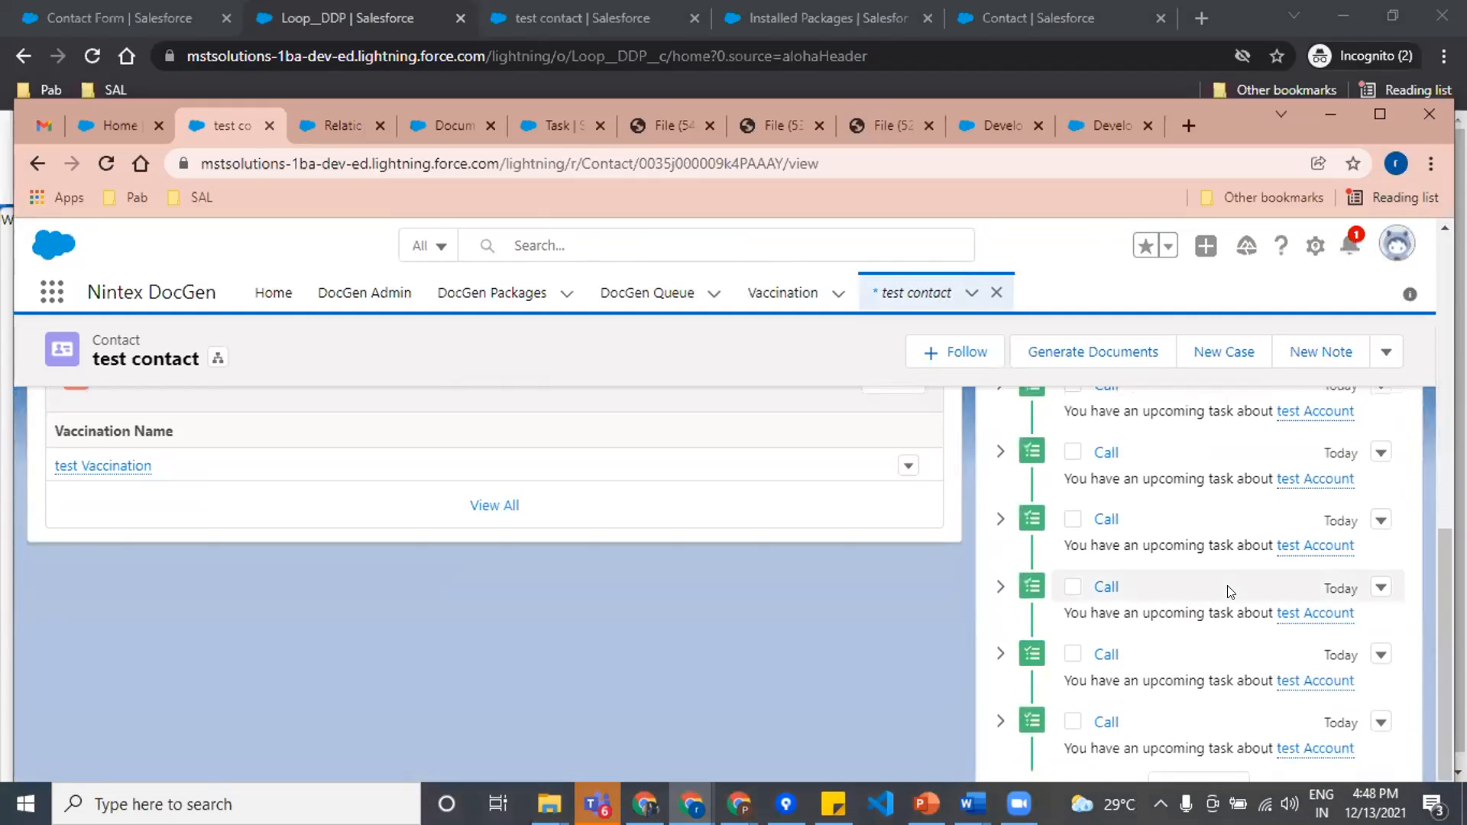
pyautogui.scroll(2, 1186, 650)
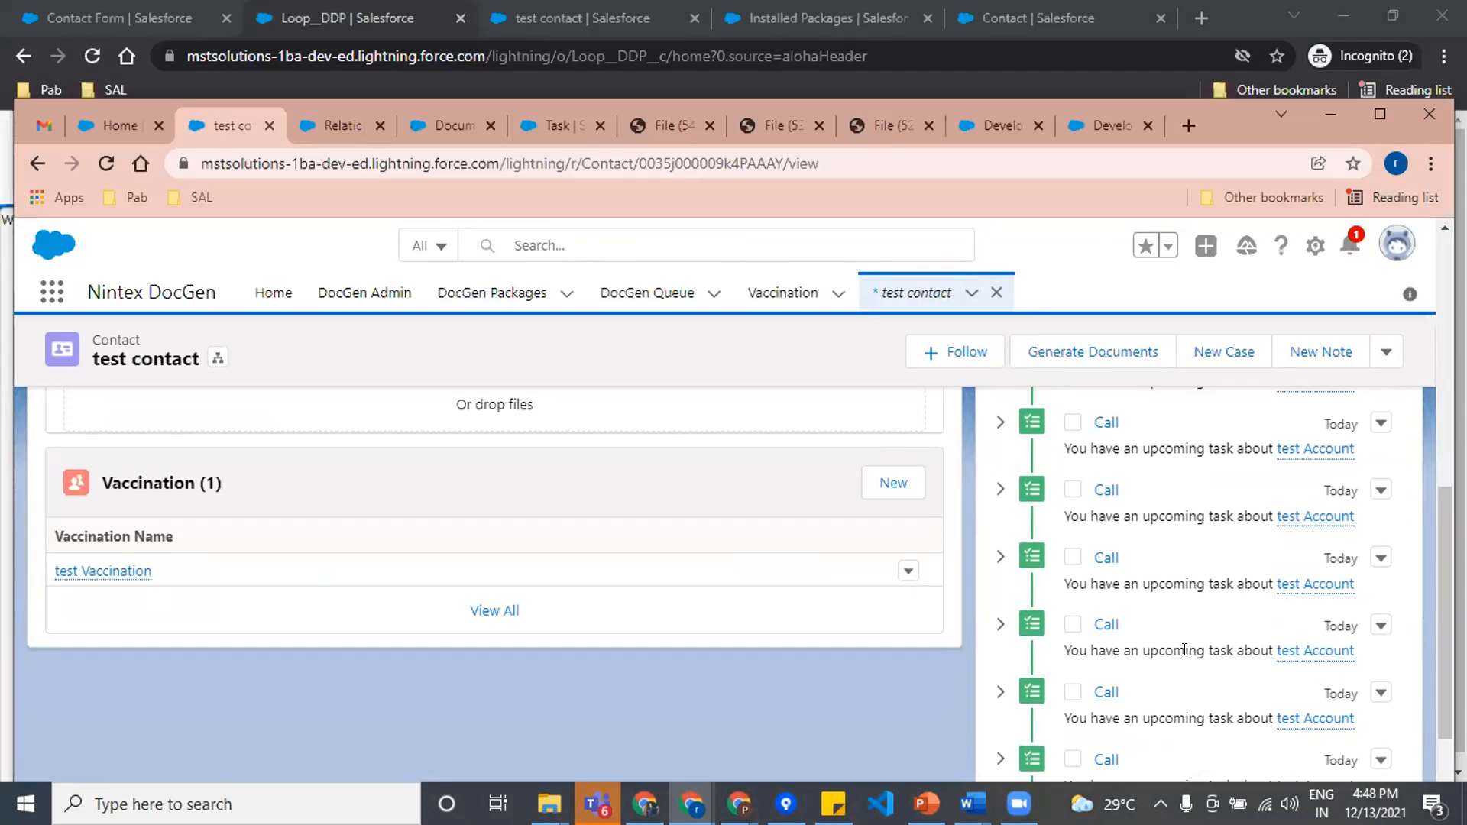
pyautogui.scroll(3, 1186, 652)
pyautogui.scroll(-1, 1230, 577)
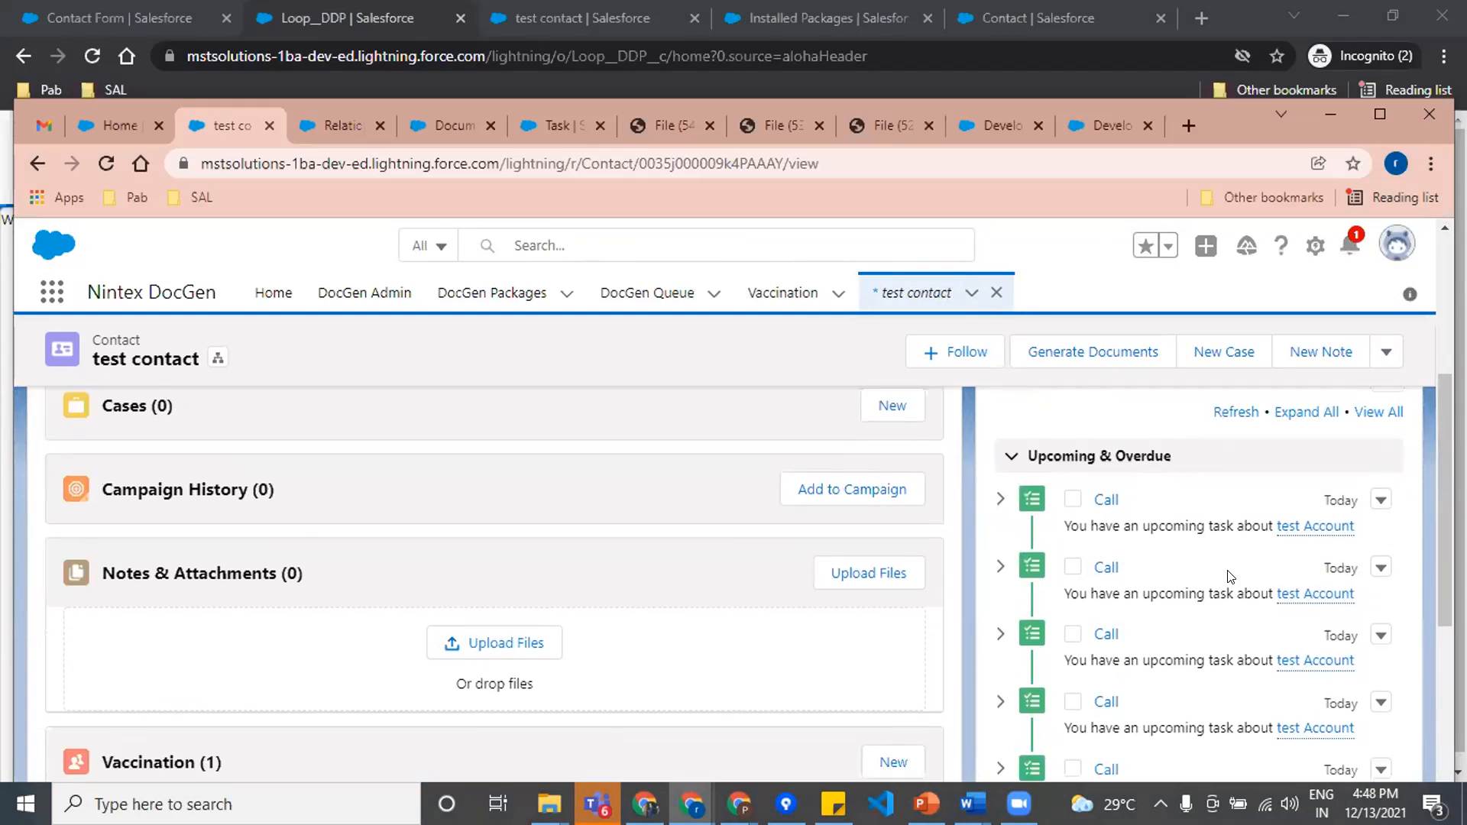
pyautogui.scroll(-5, 1230, 577)
pyautogui.scroll(5, 1218, 586)
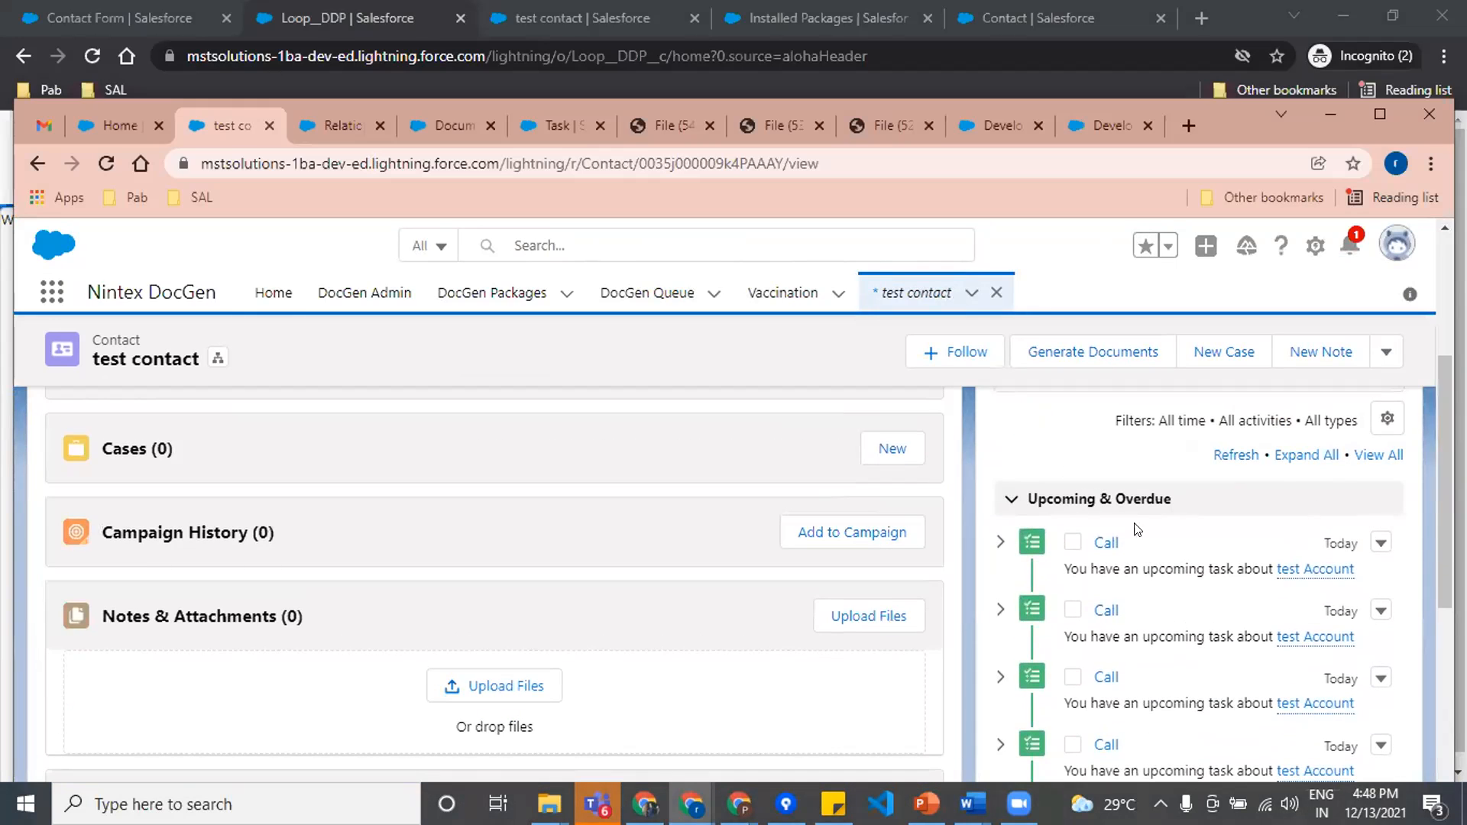
pyautogui.scroll(-5, 1221, 563)
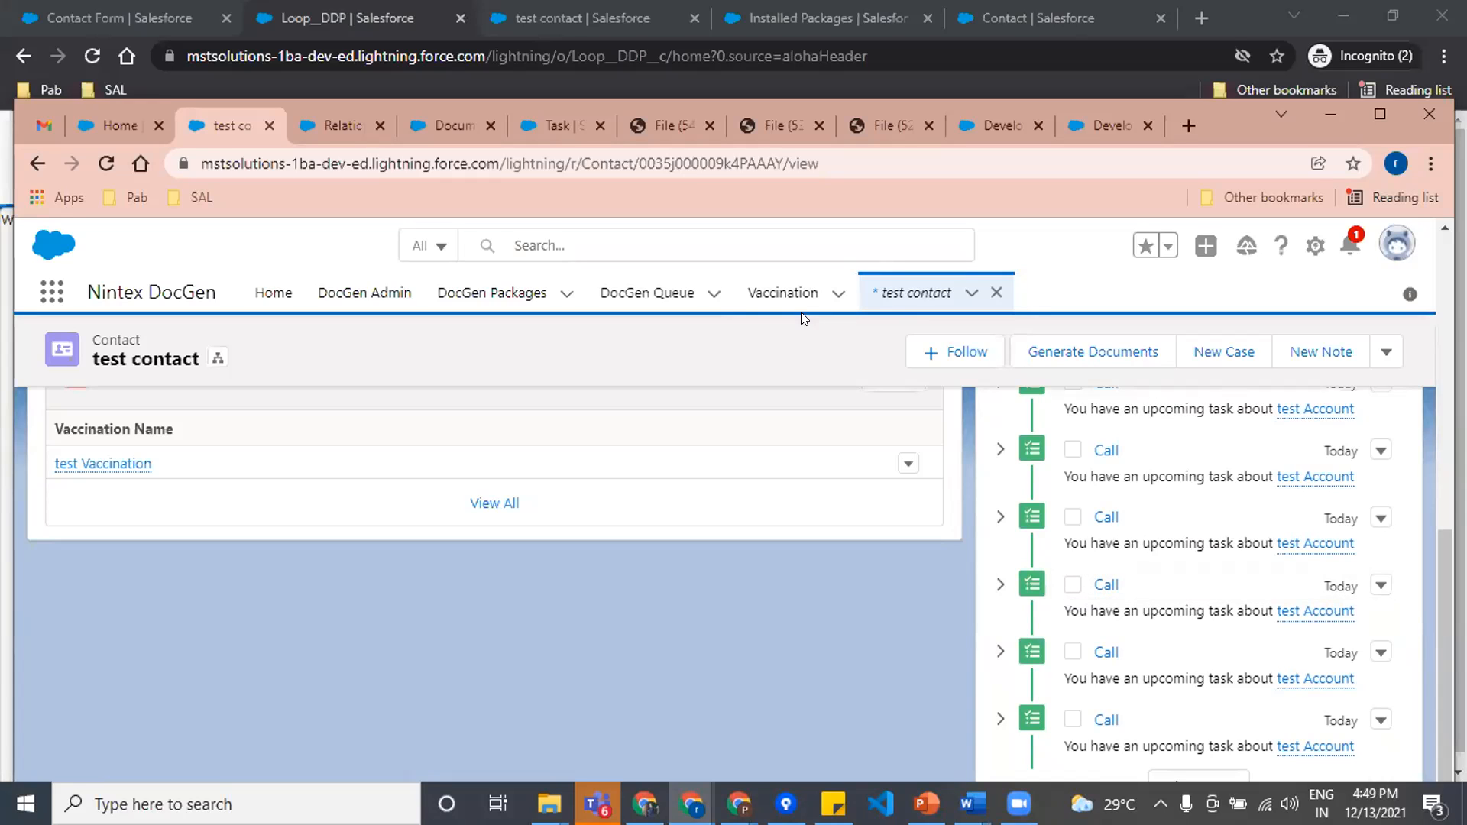
pyautogui.click(442, 124)
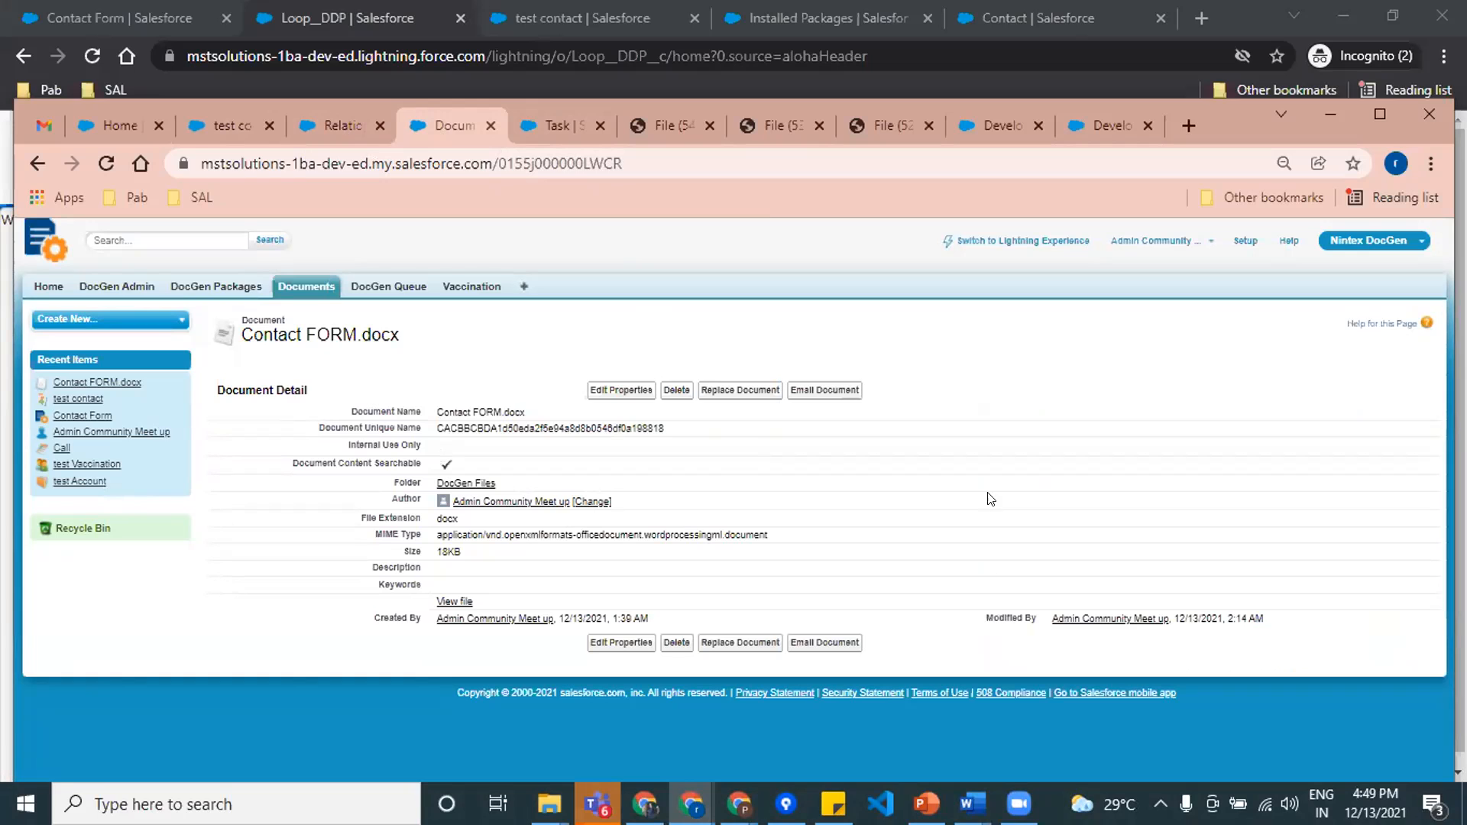
pyautogui.click(327, 116)
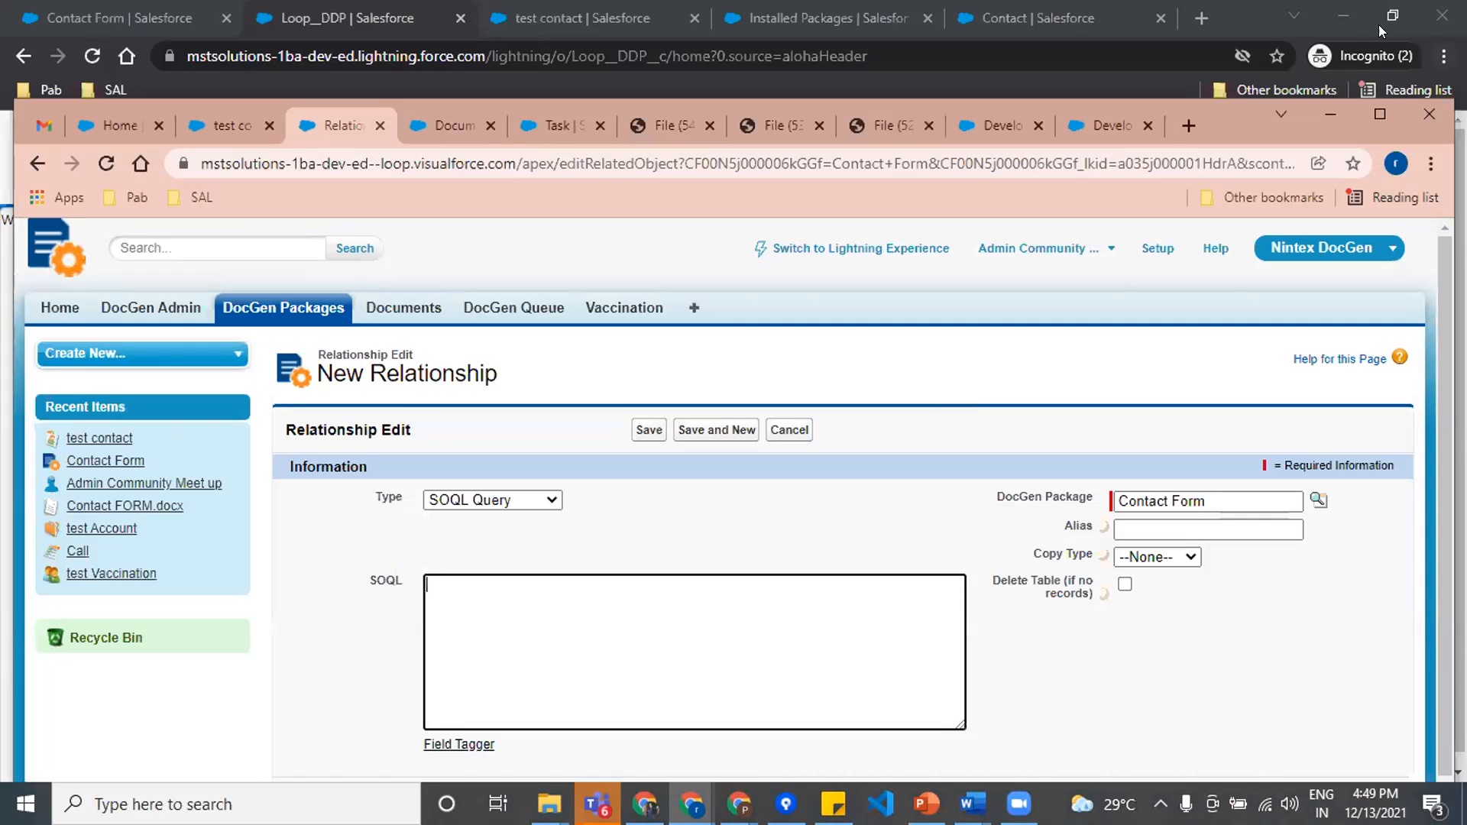
pyautogui.click(1367, 119)
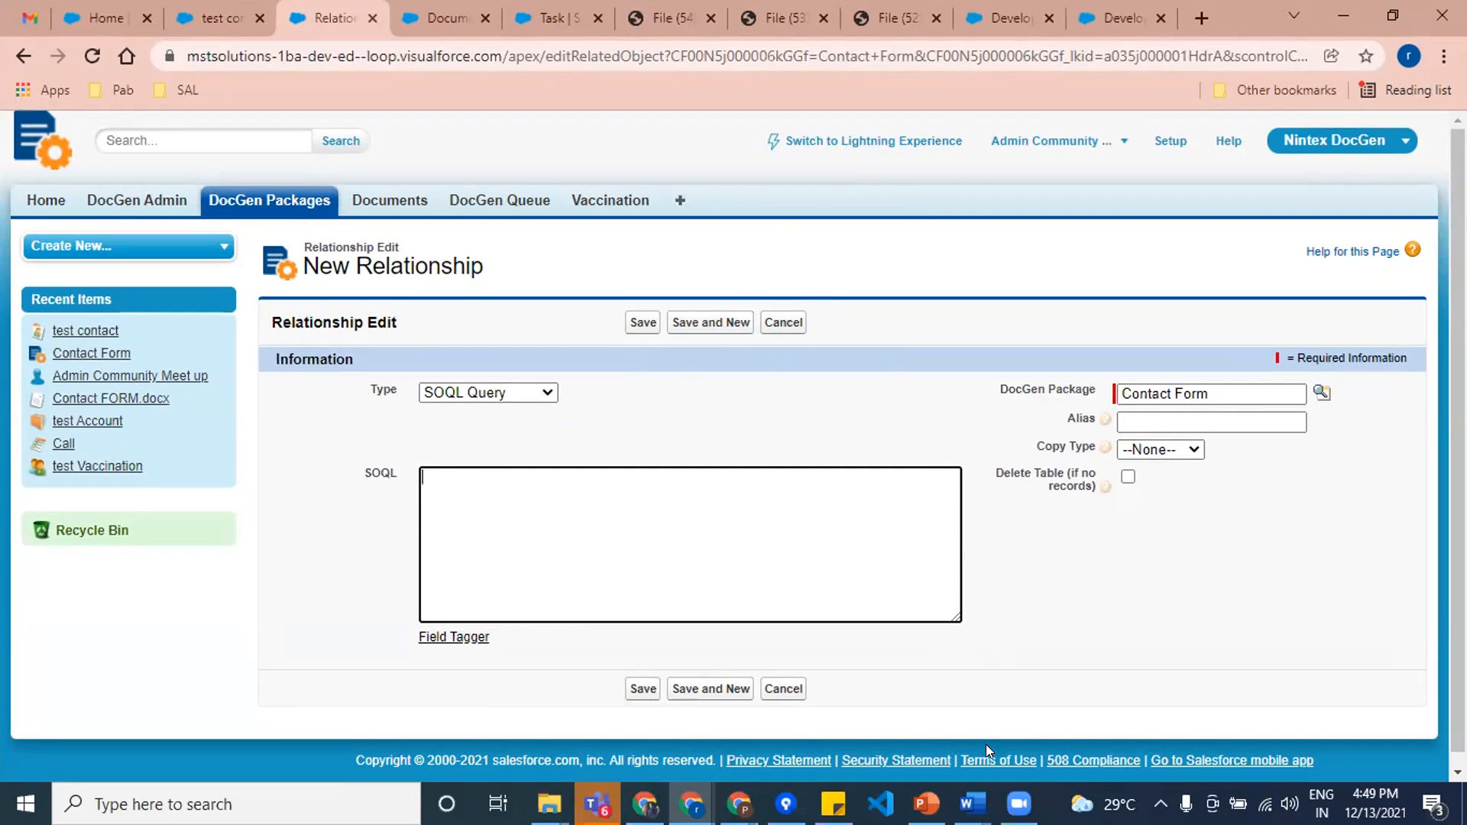
pyautogui.click(1239, 681)
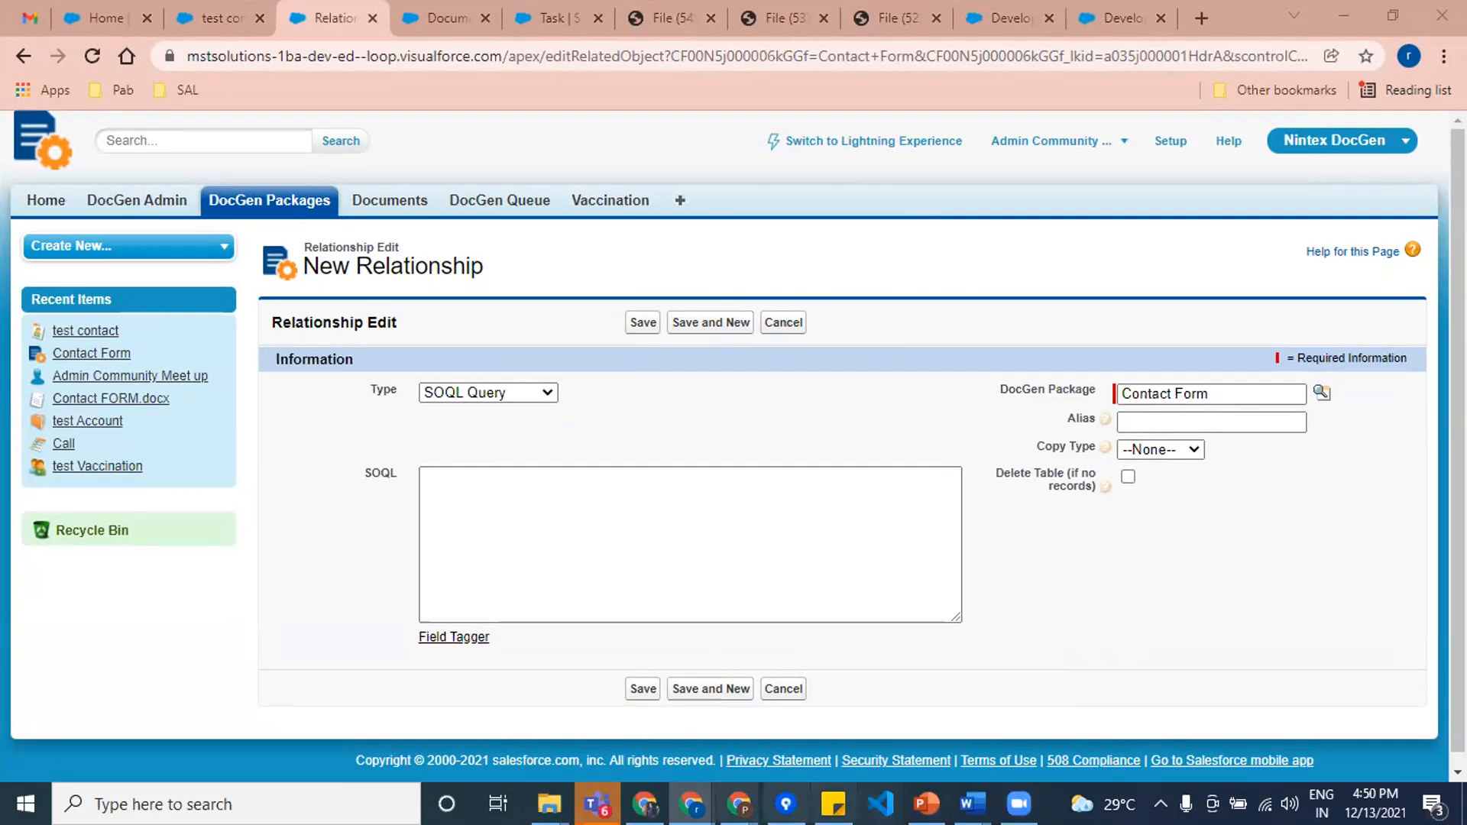
pyautogui.click(644, 804)
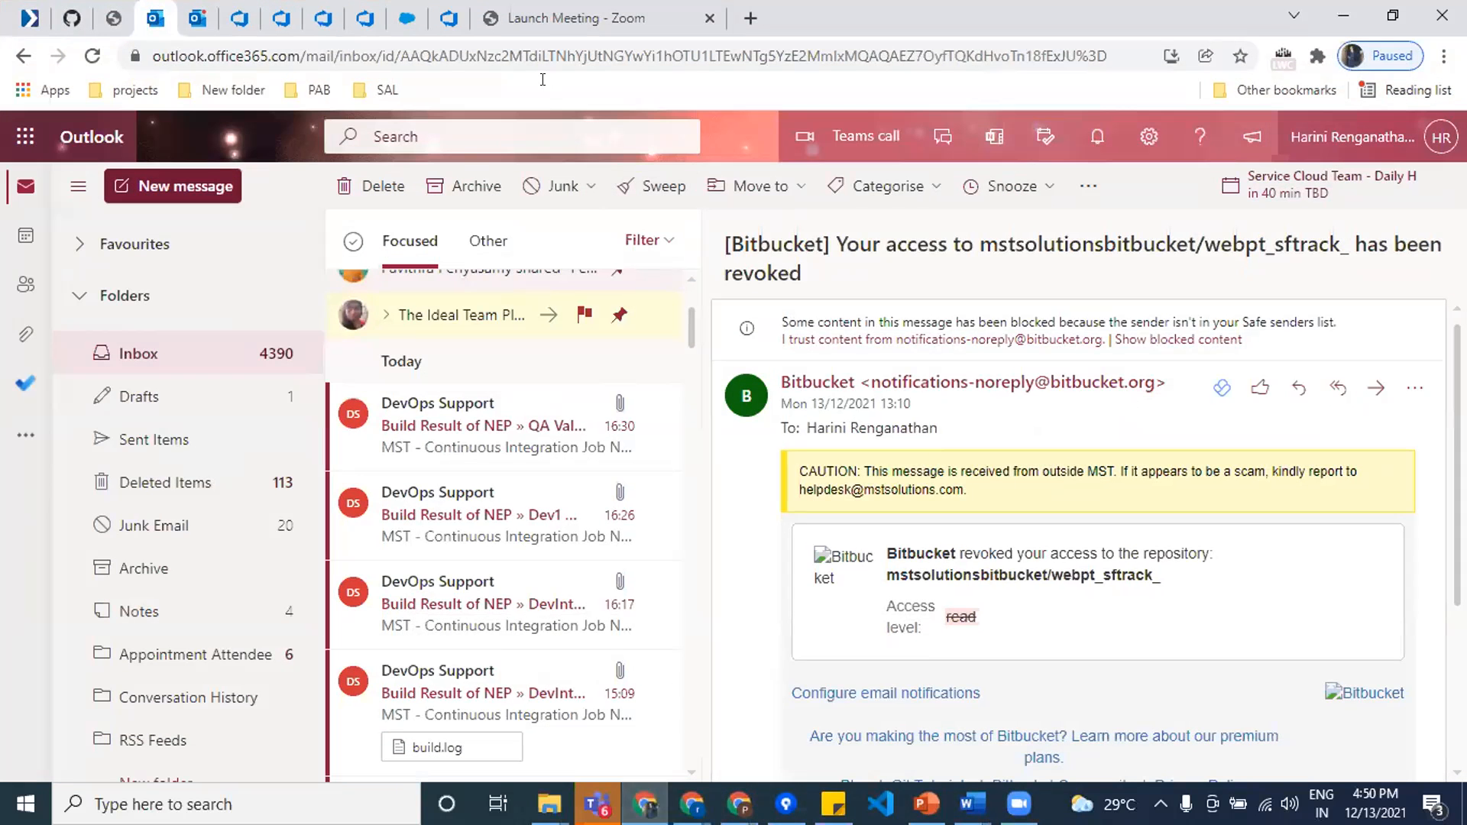
pyautogui.click(535, 23)
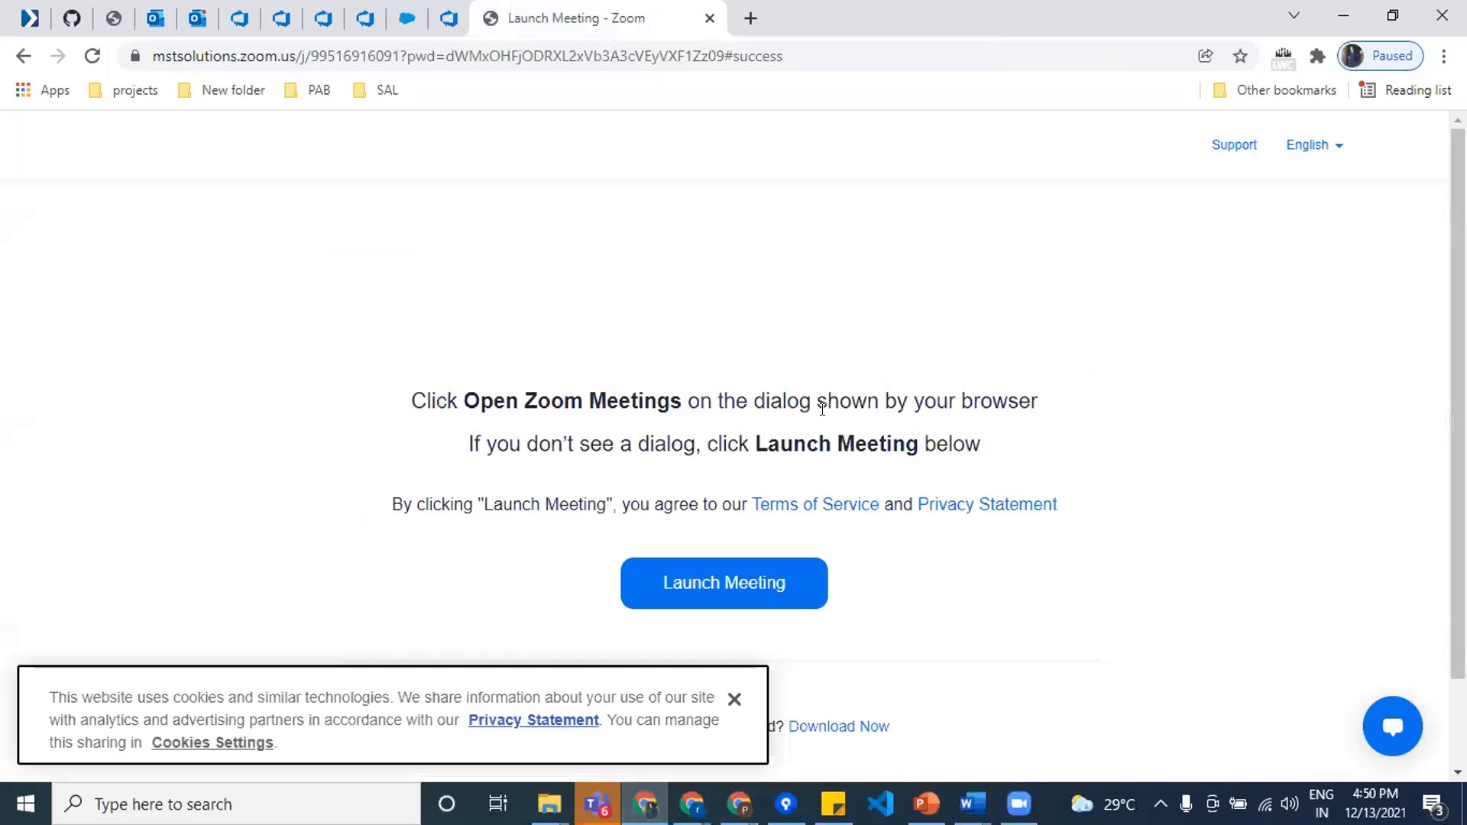
pyautogui.click(1393, 15)
pyautogui.click(1431, 147)
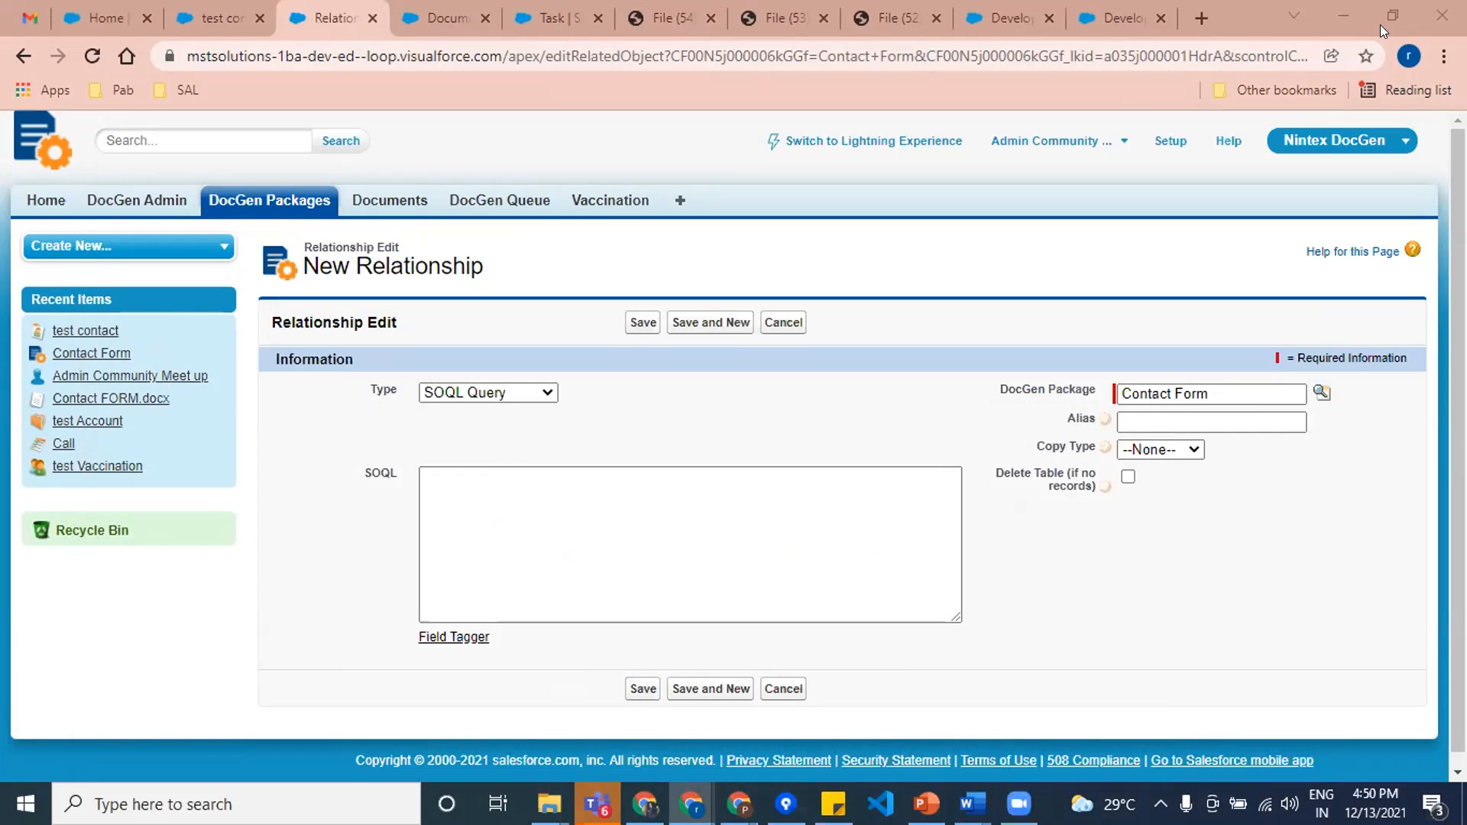
pyautogui.click(1333, 6)
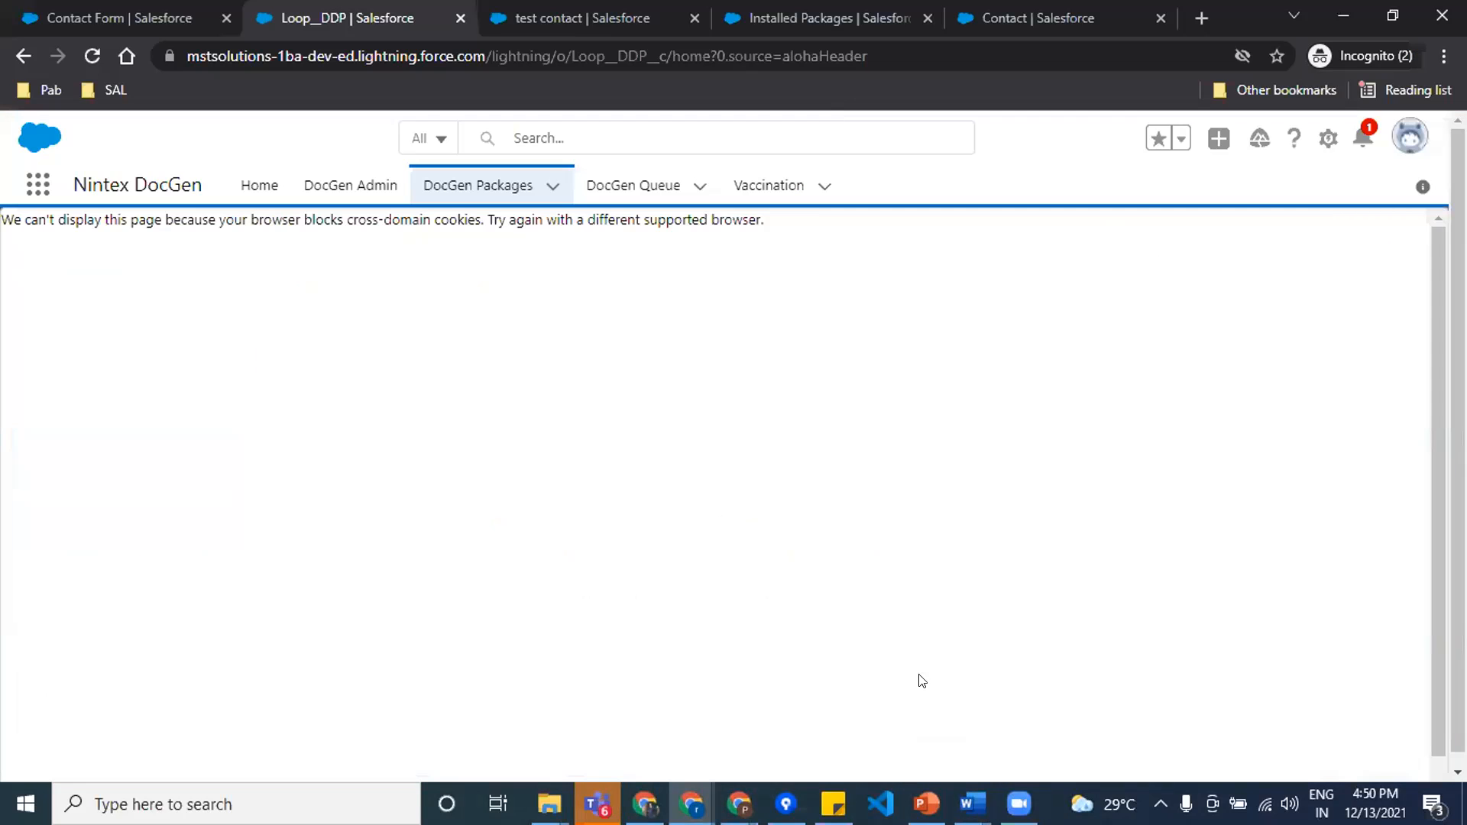